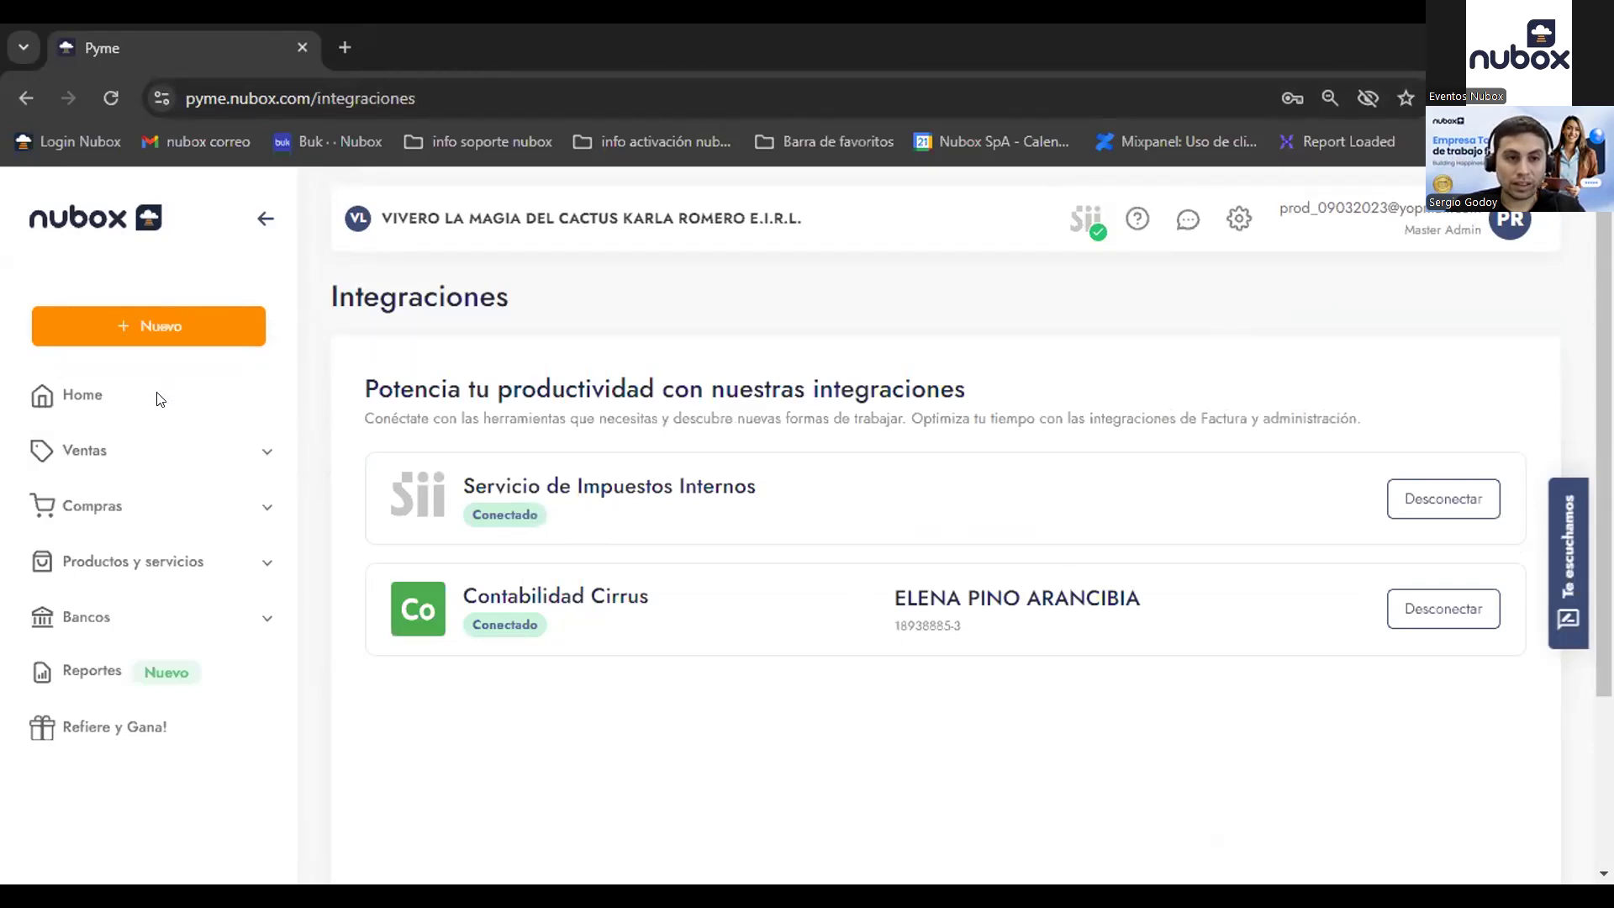
Step: Look over the options for creating new records and start a new sales document (Nuevo documento de venta)
click(178, 331)
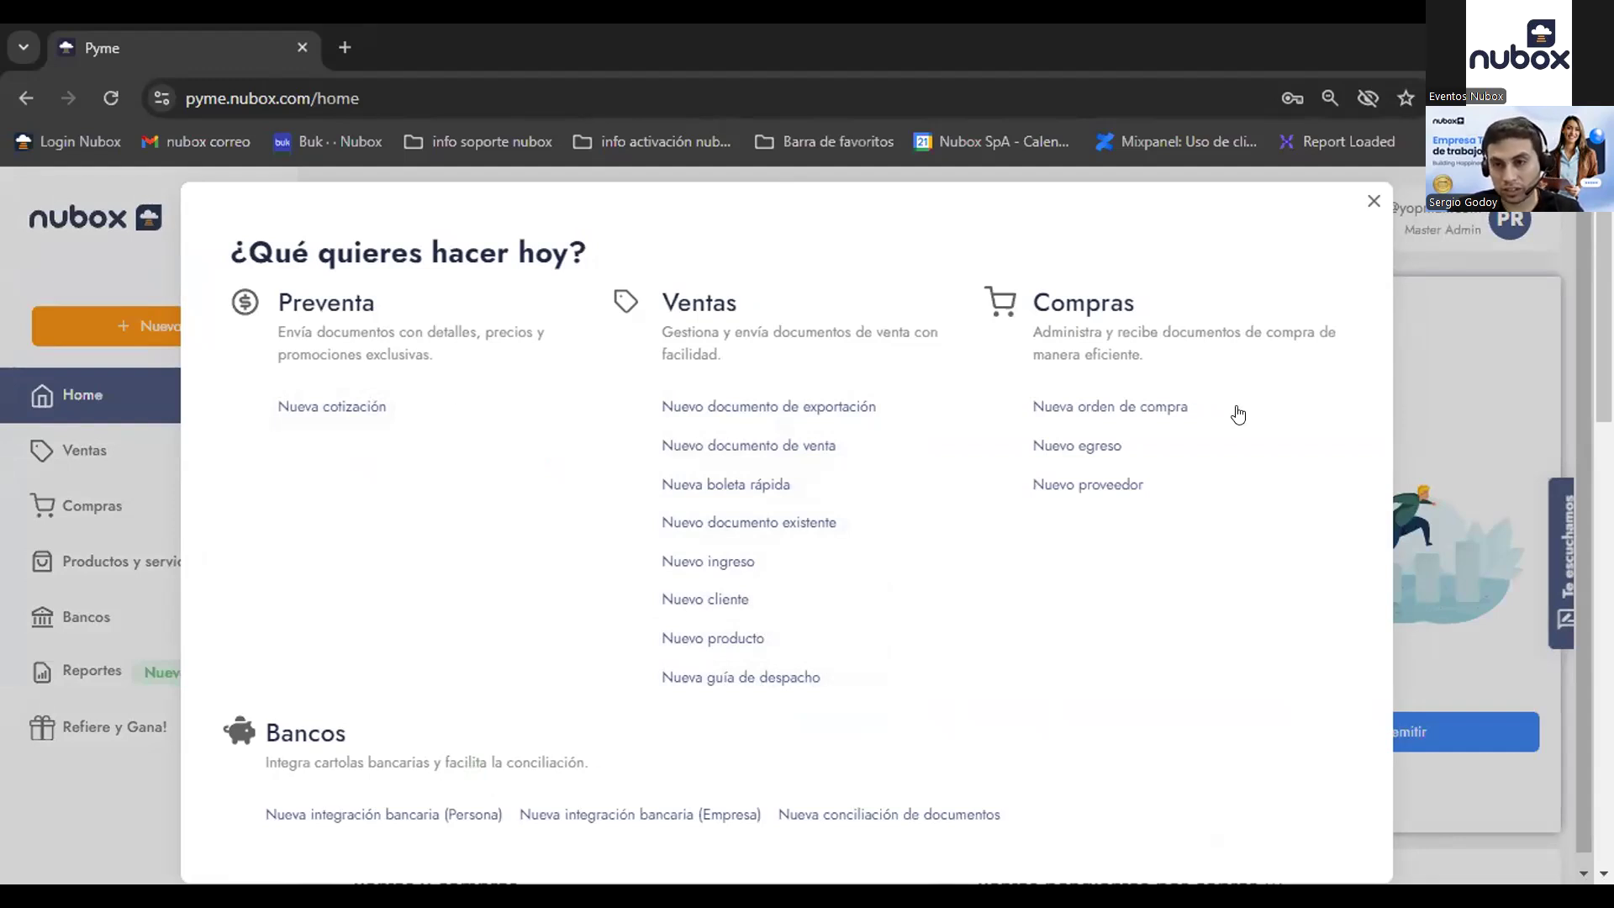
click(1376, 204)
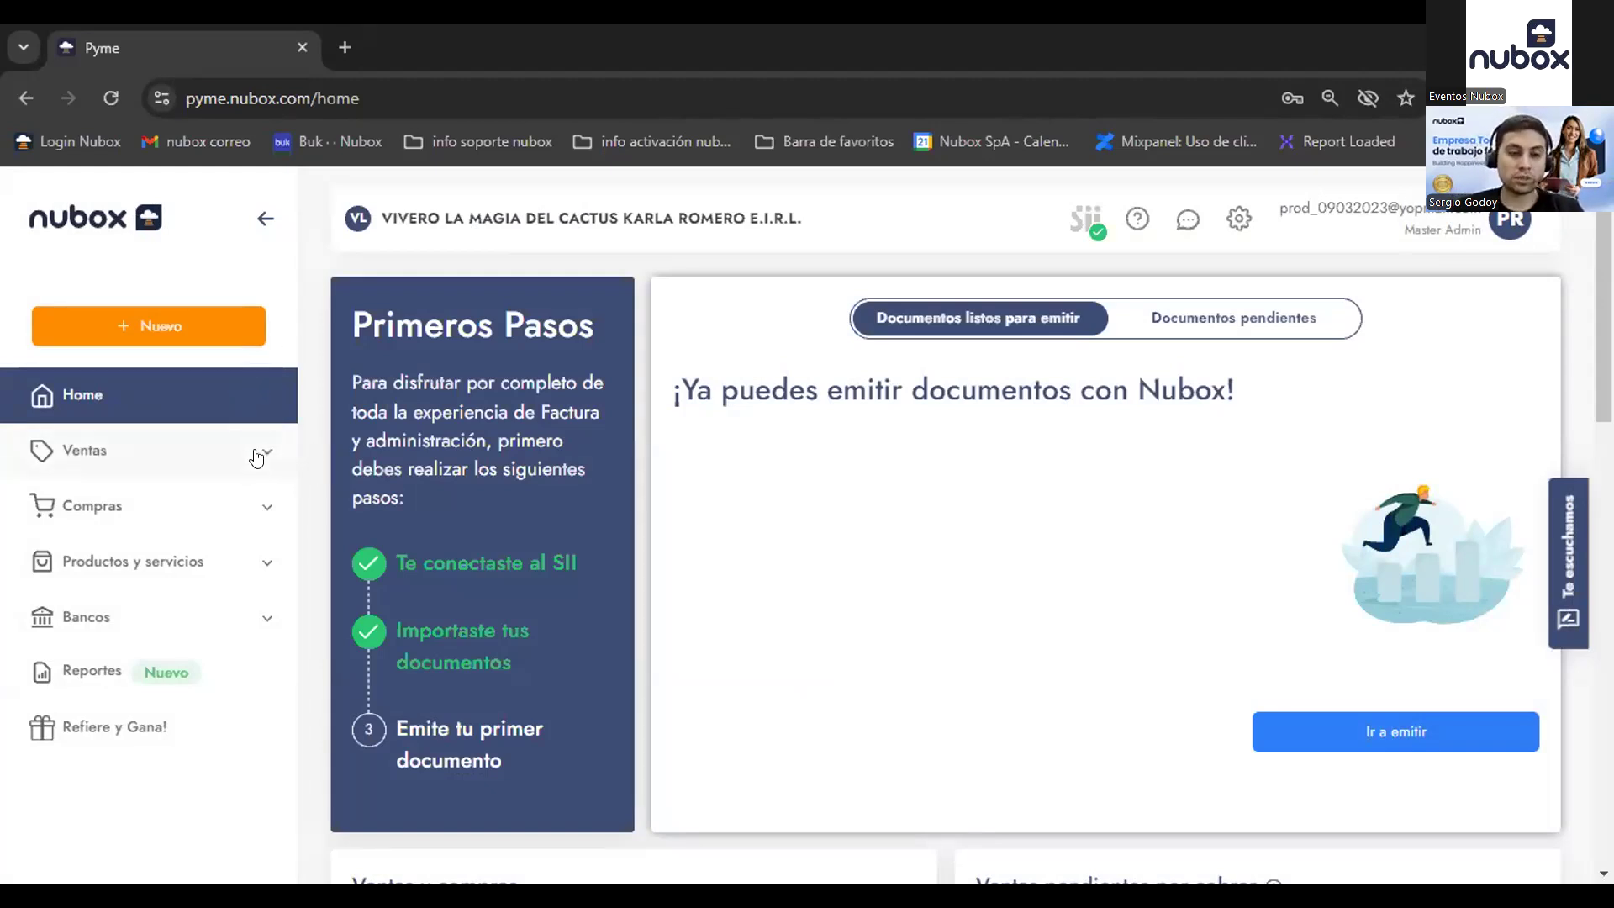
click(229, 329)
click(794, 442)
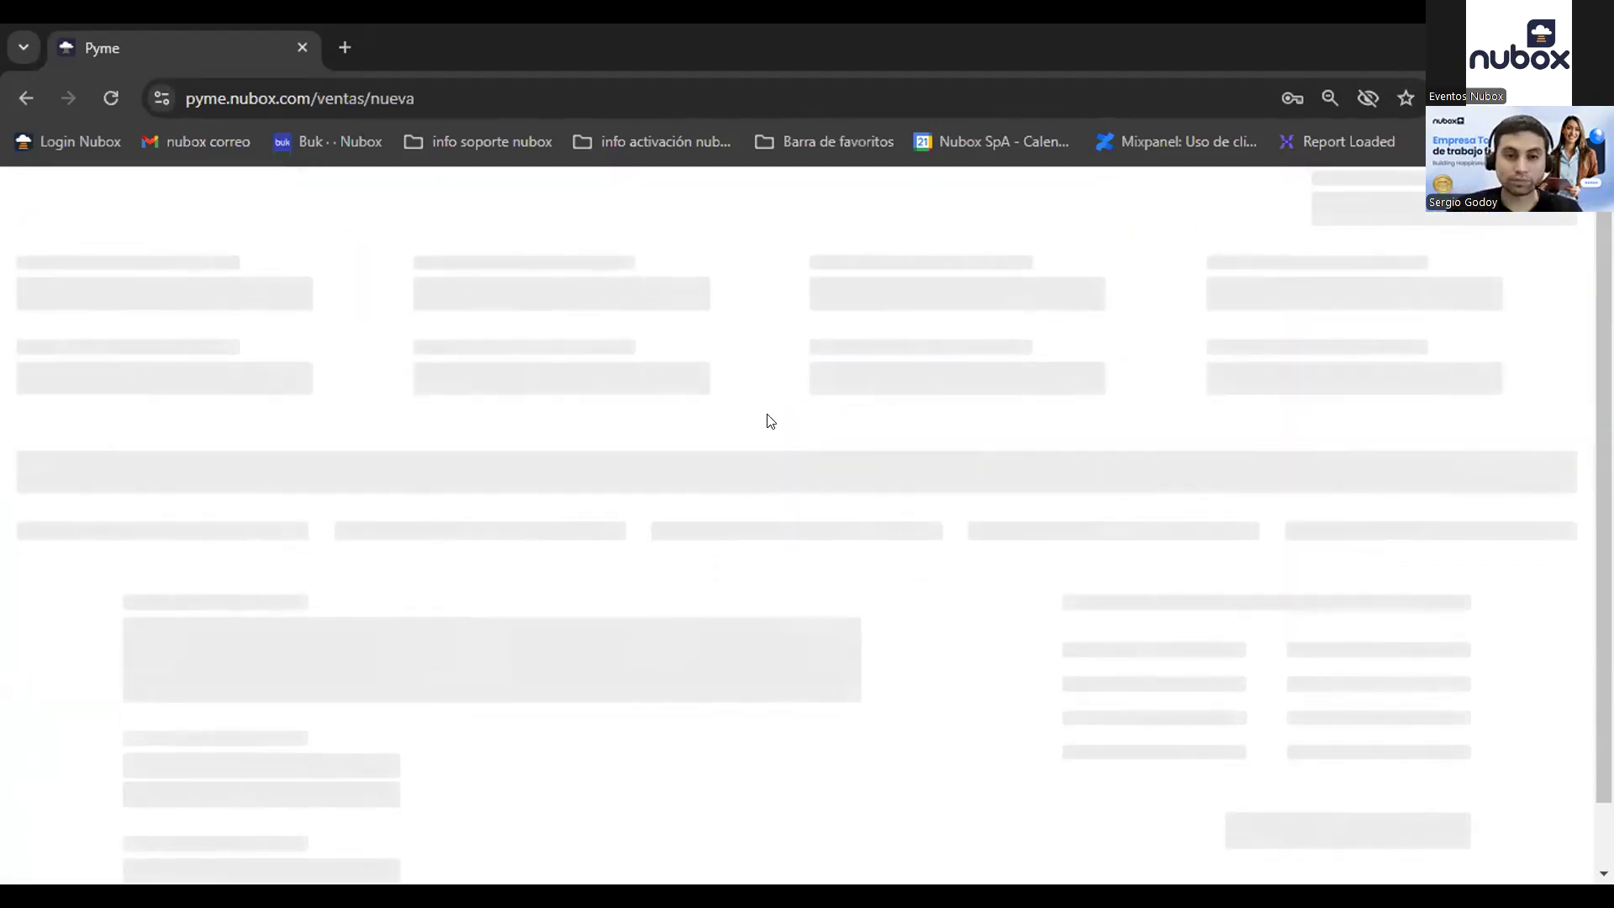
scroll(533, 536, down, 4)
scroll(811, 616, up, 4)
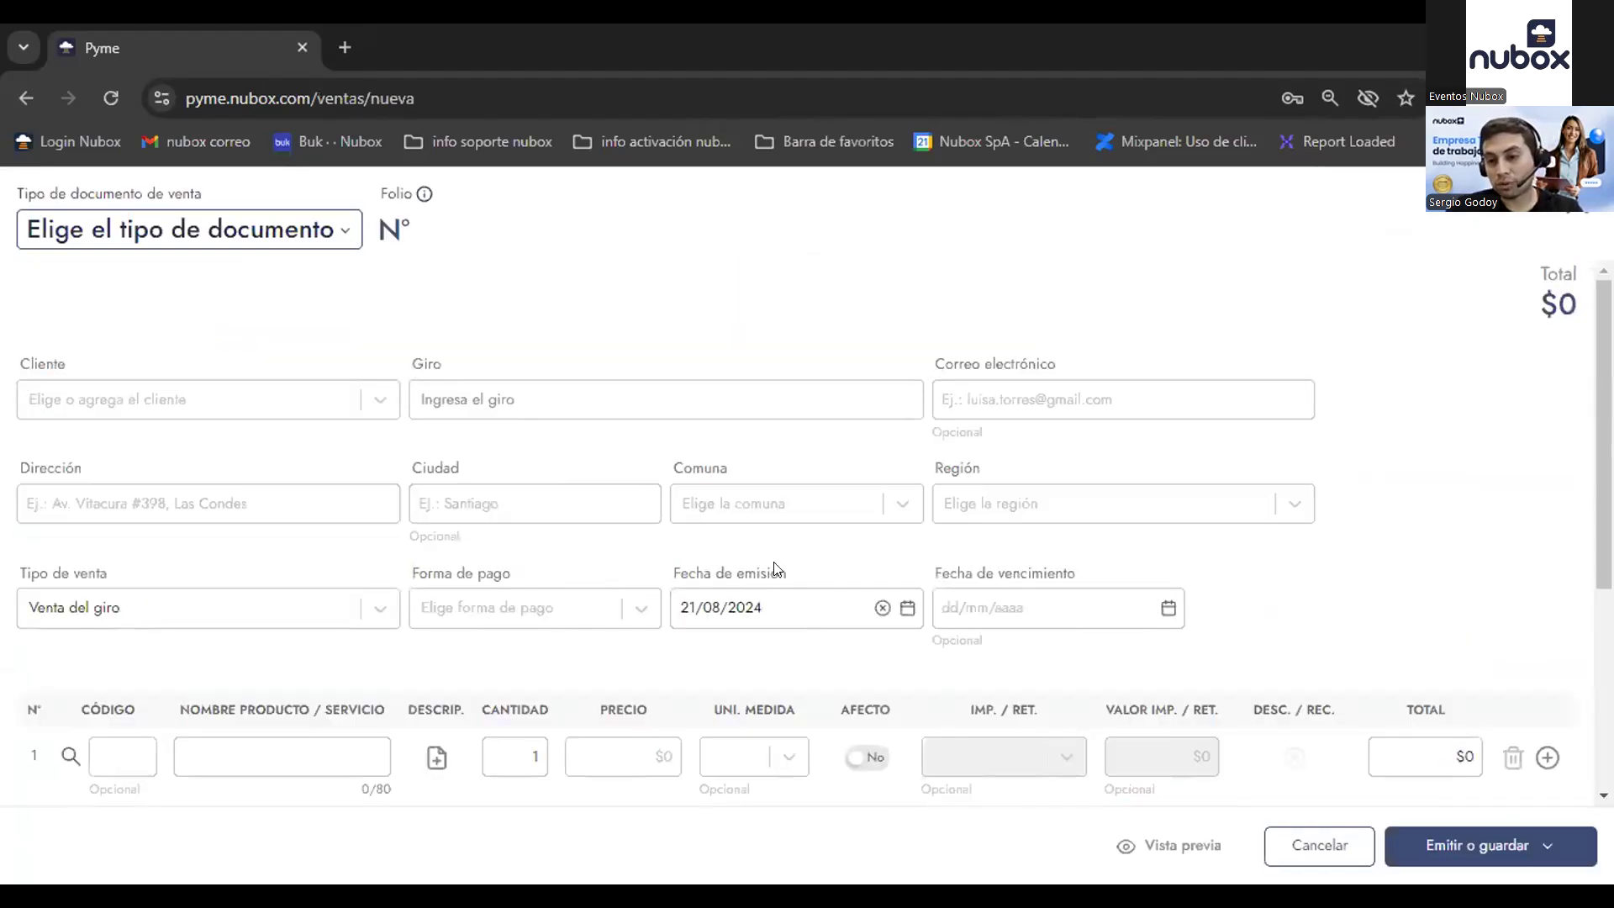
Step: Set the sales document type to Factura electrónica
click(255, 235)
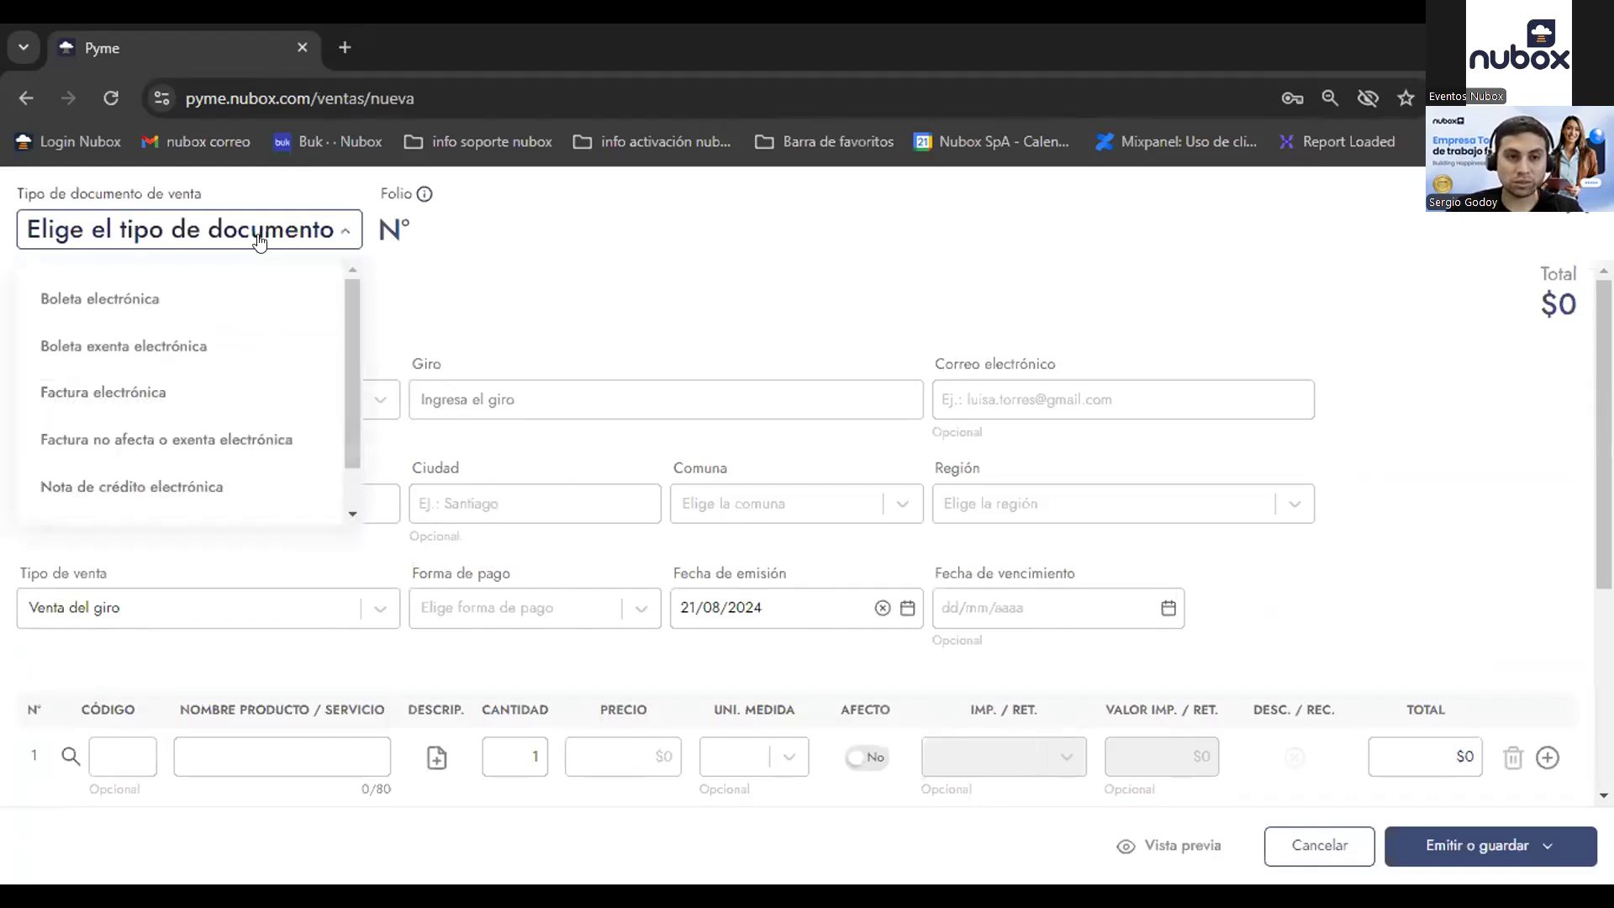
scroll(349, 303, down, 1)
scroll(349, 302, up, 1)
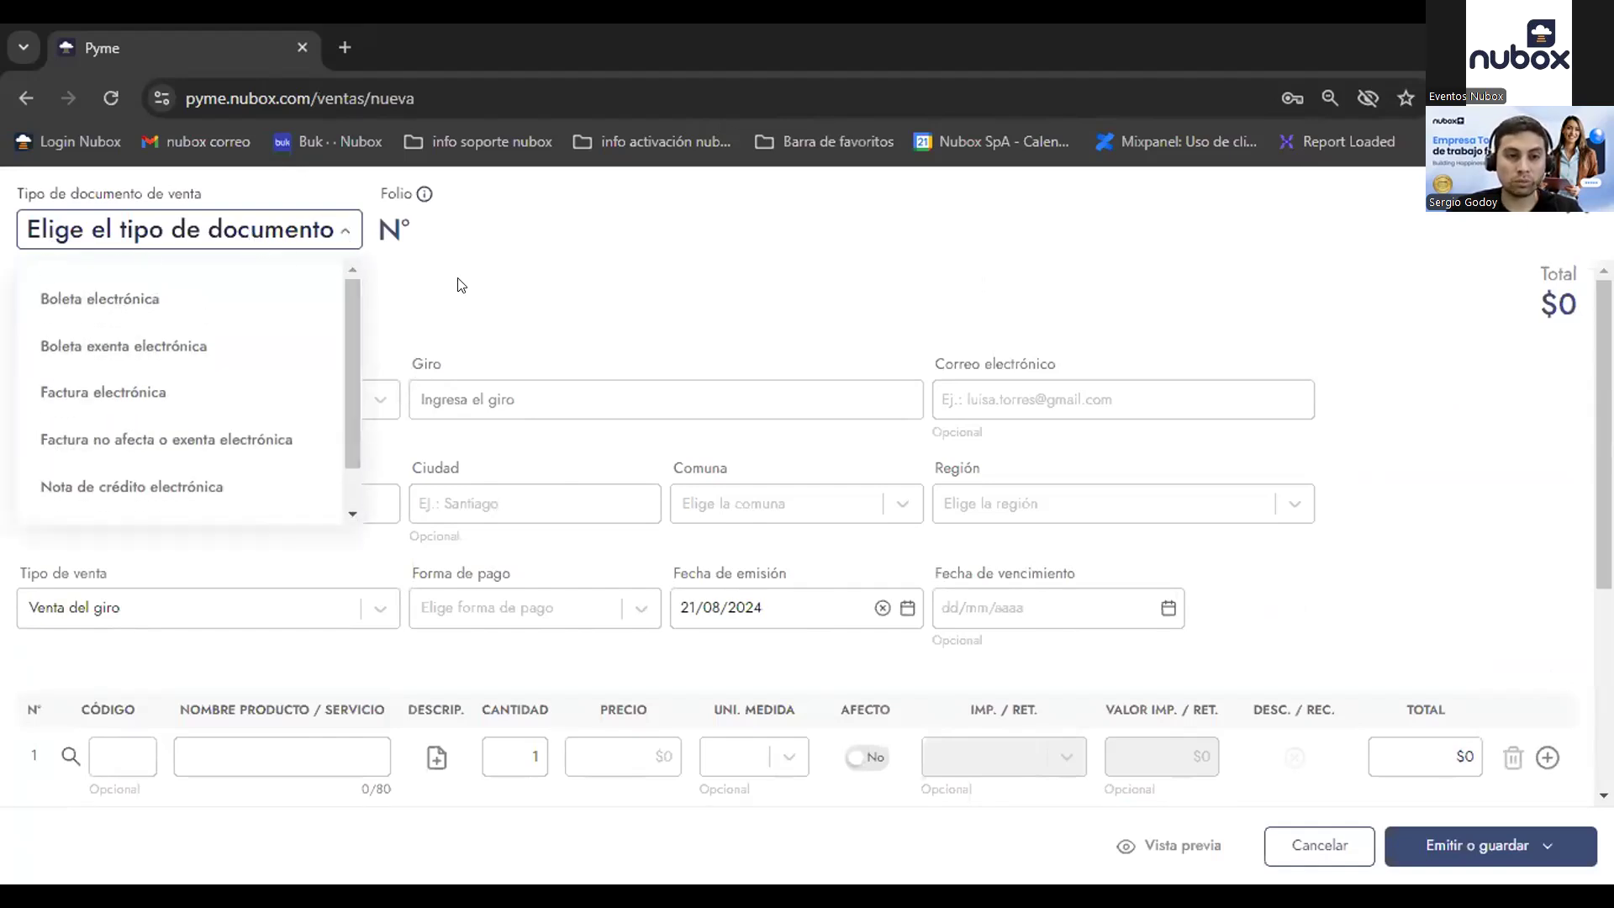
click(140, 389)
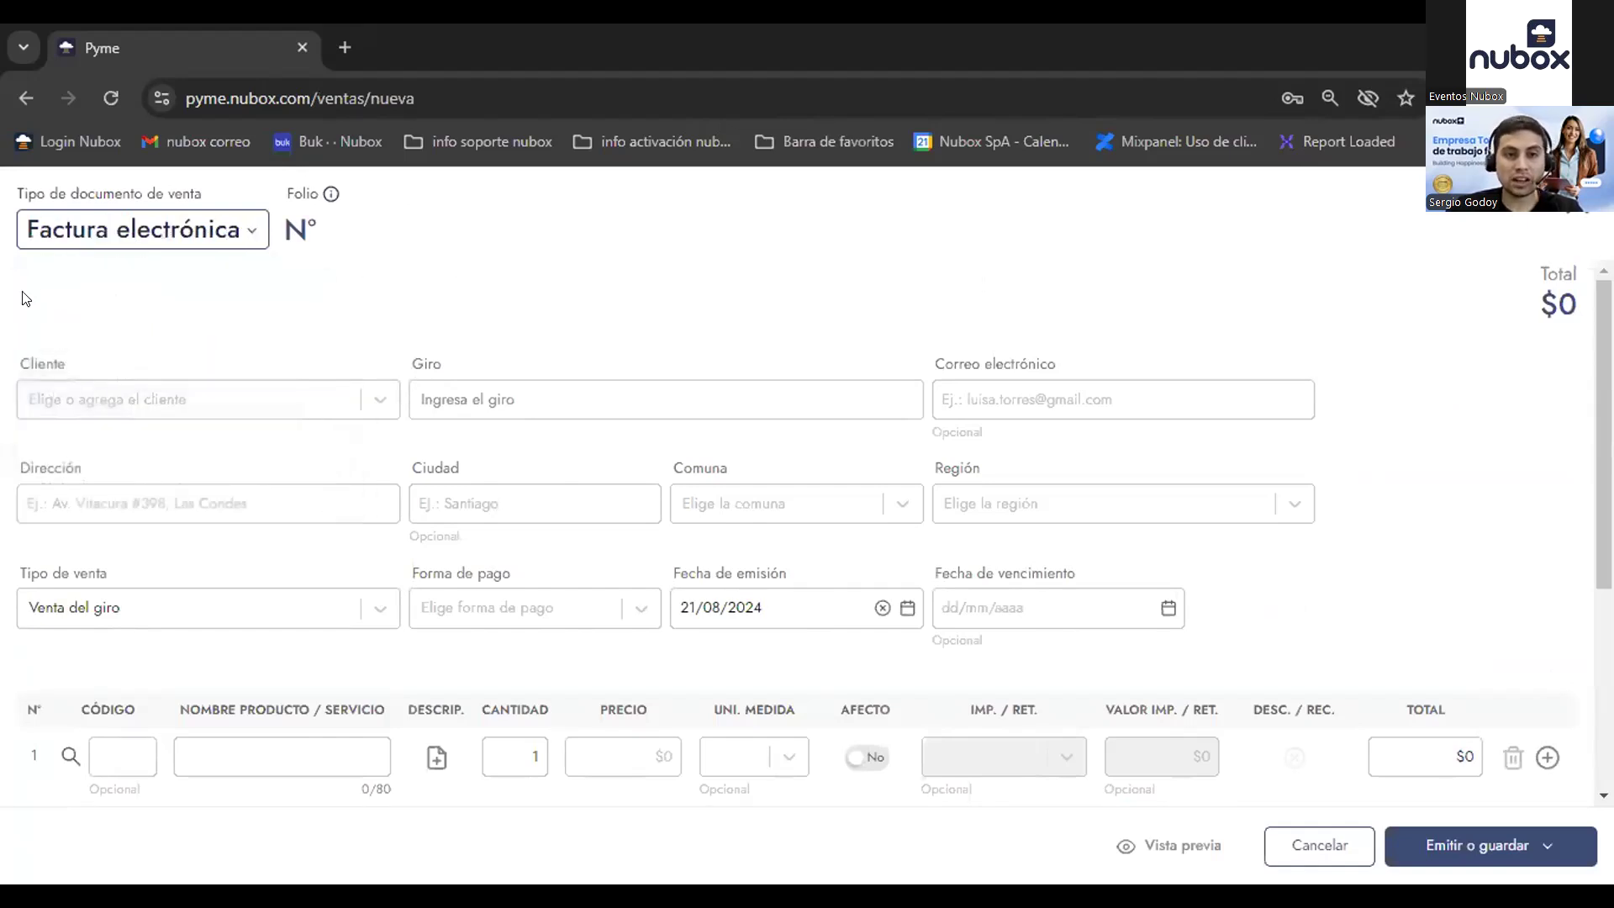
click(294, 275)
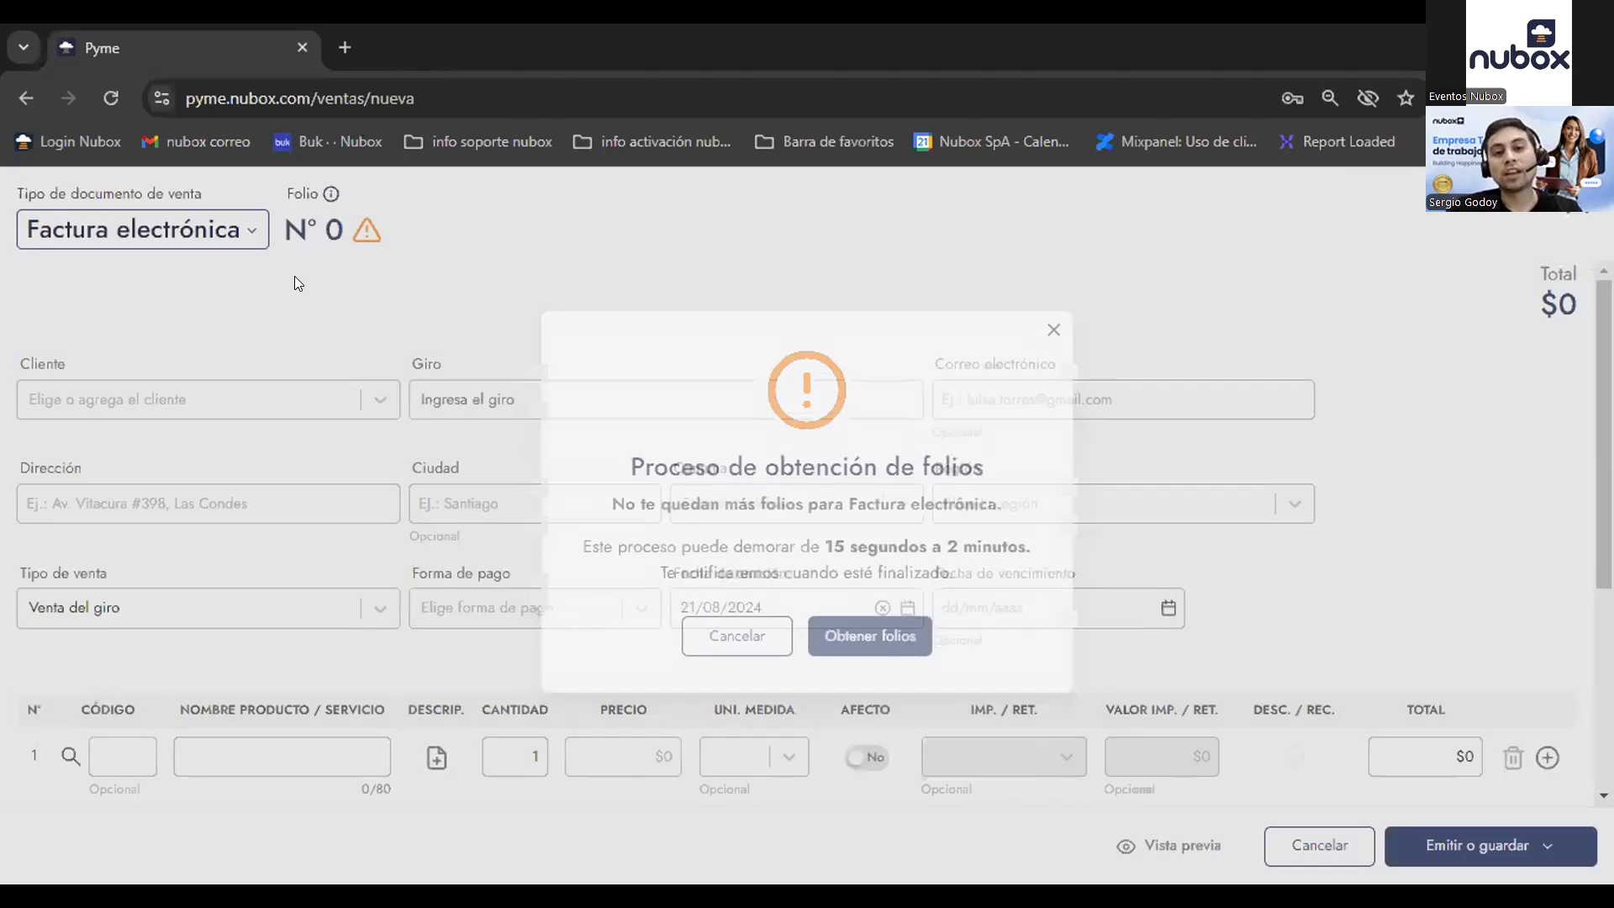
Step: Select Factura electrónica again from the available sales document types
click(241, 240)
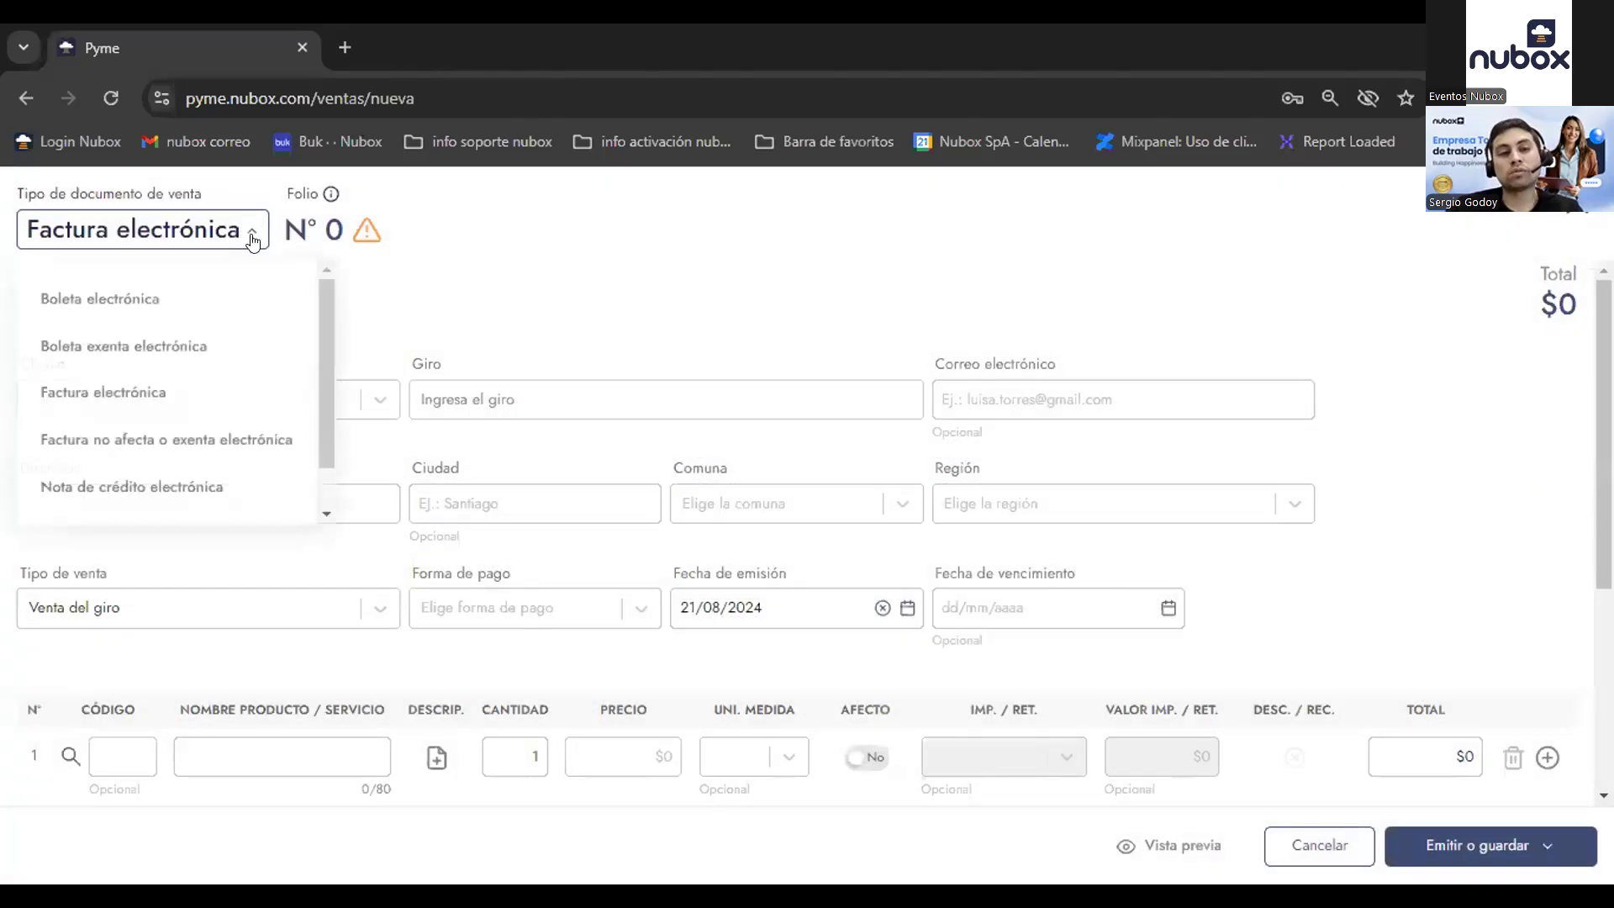
click(184, 385)
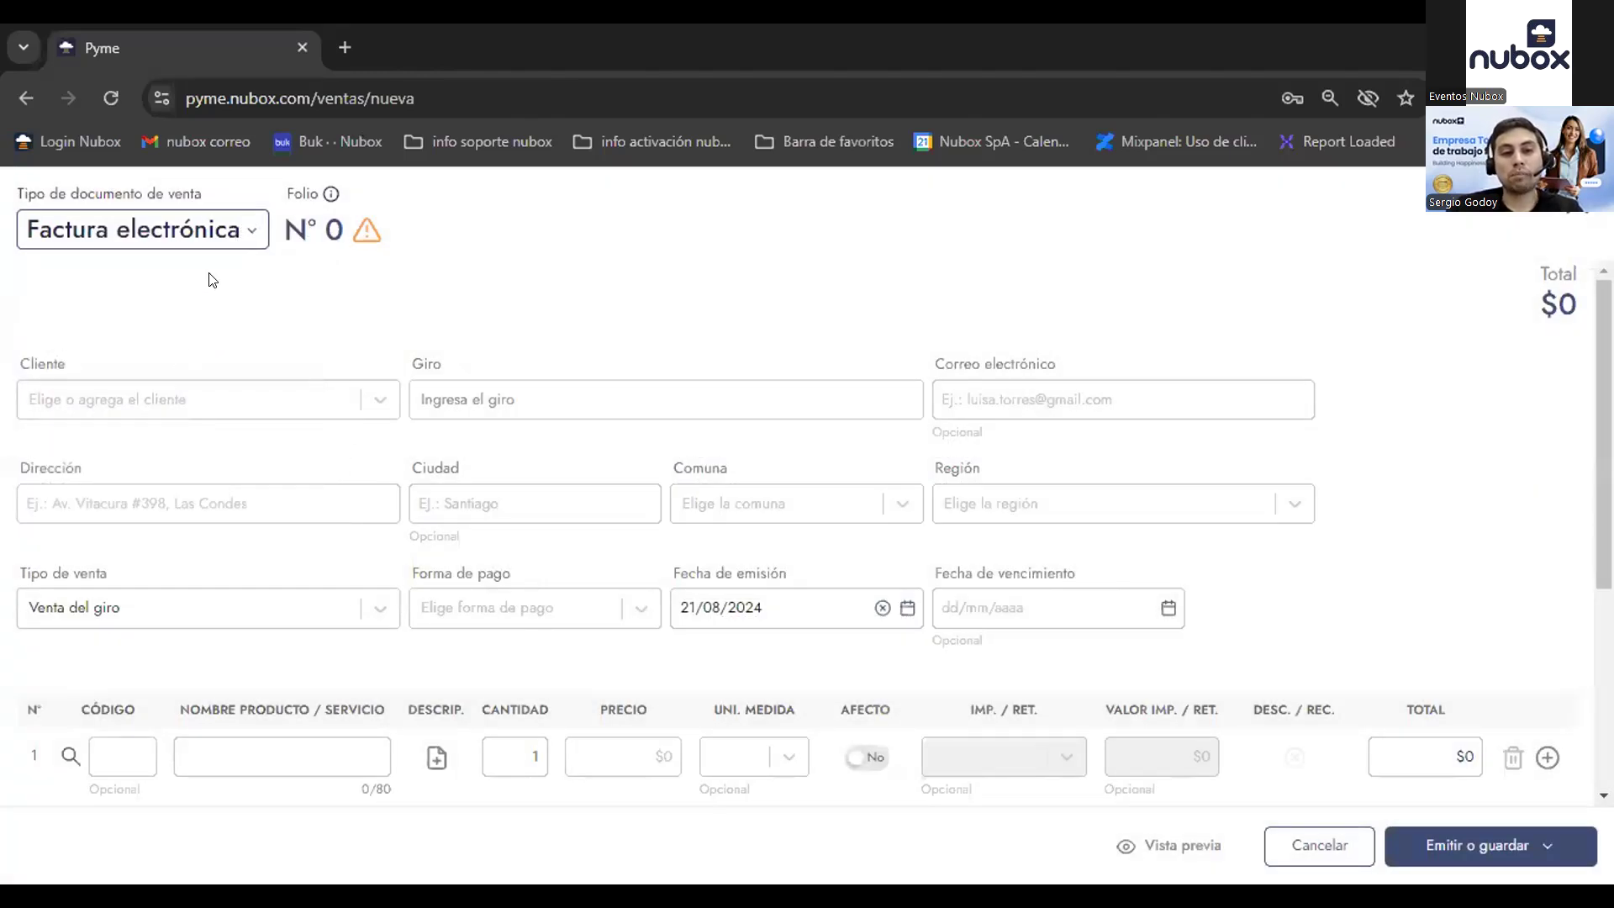
click(242, 241)
click(218, 336)
click(285, 251)
click(282, 246)
click(213, 386)
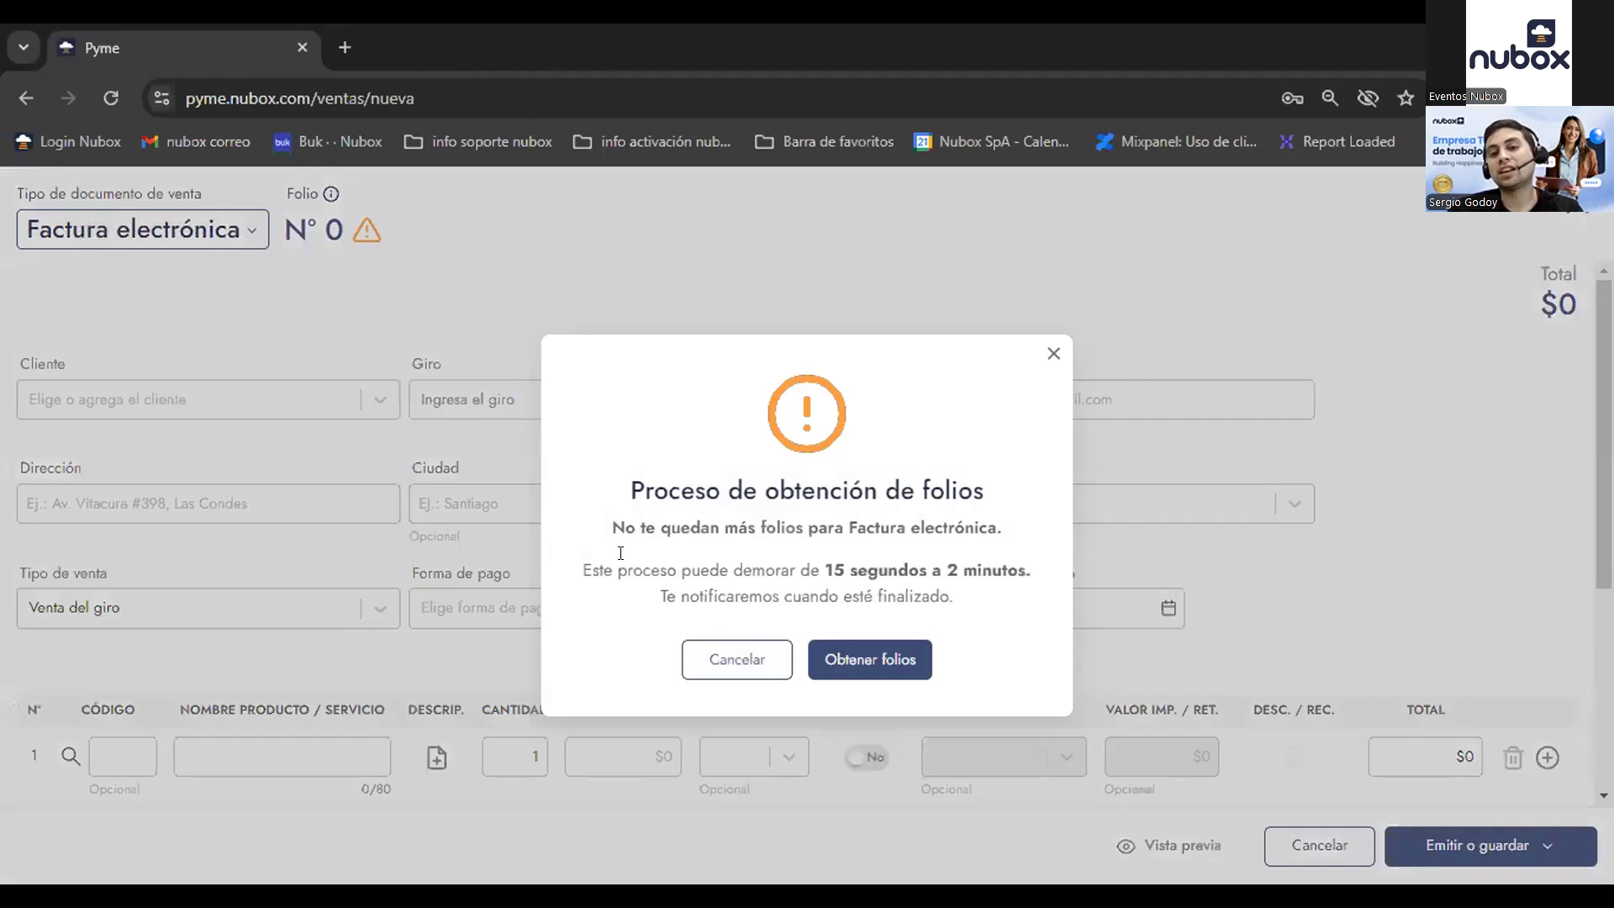
Step: Read the folio-request notice for Factura electrónica and dismiss it without requesting folios
drag(621, 552, 847, 566)
click(932, 557)
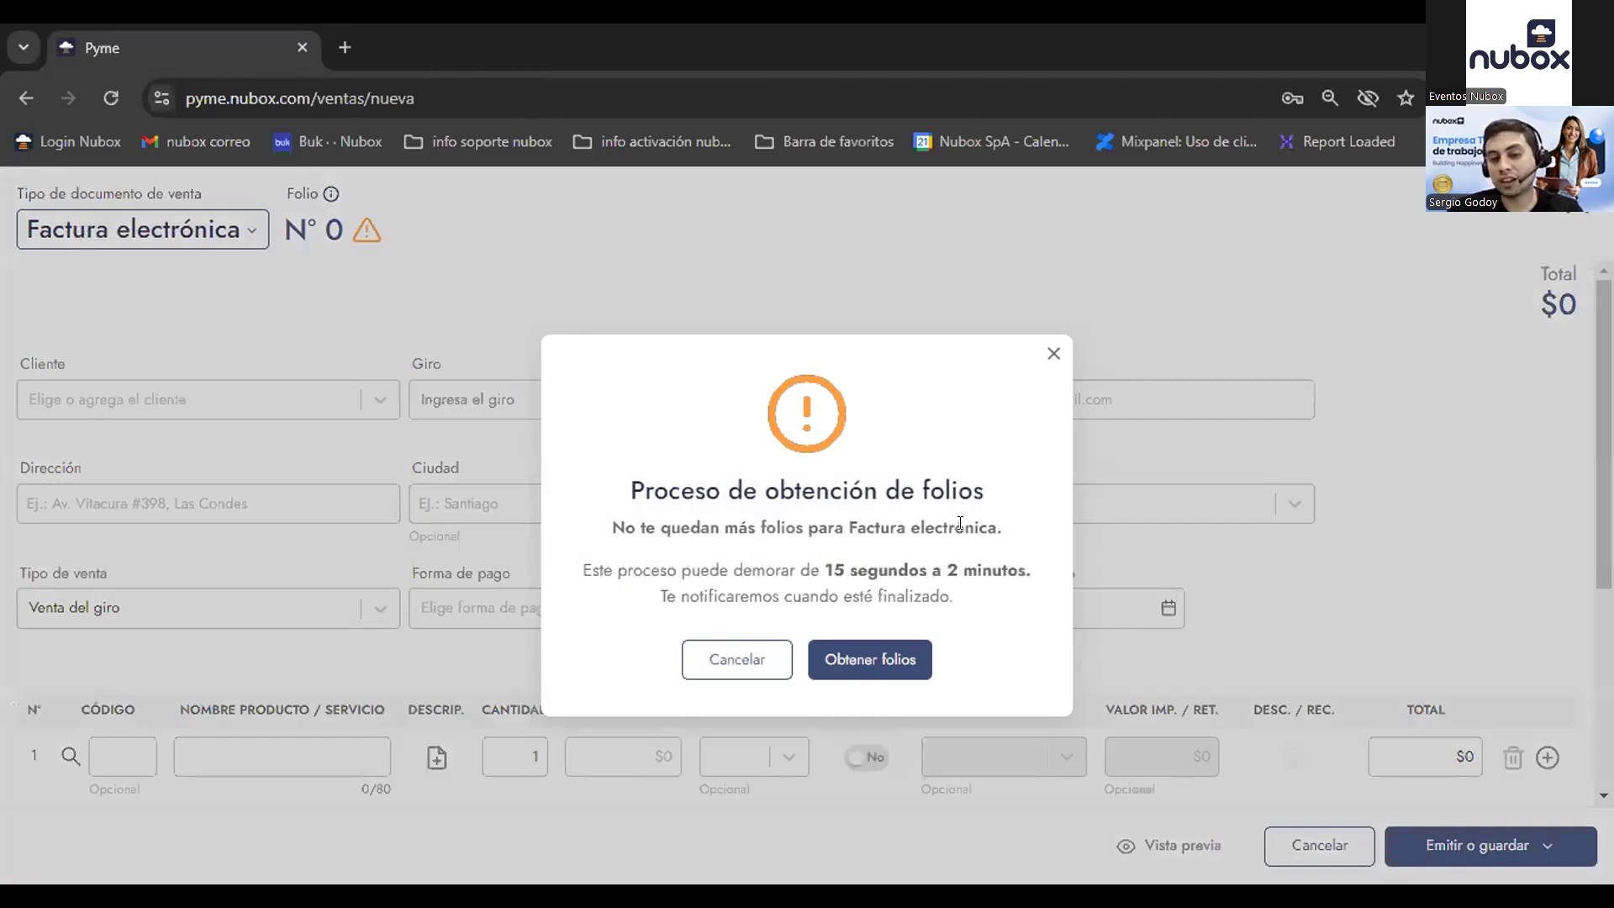
drag(1002, 527, 851, 517)
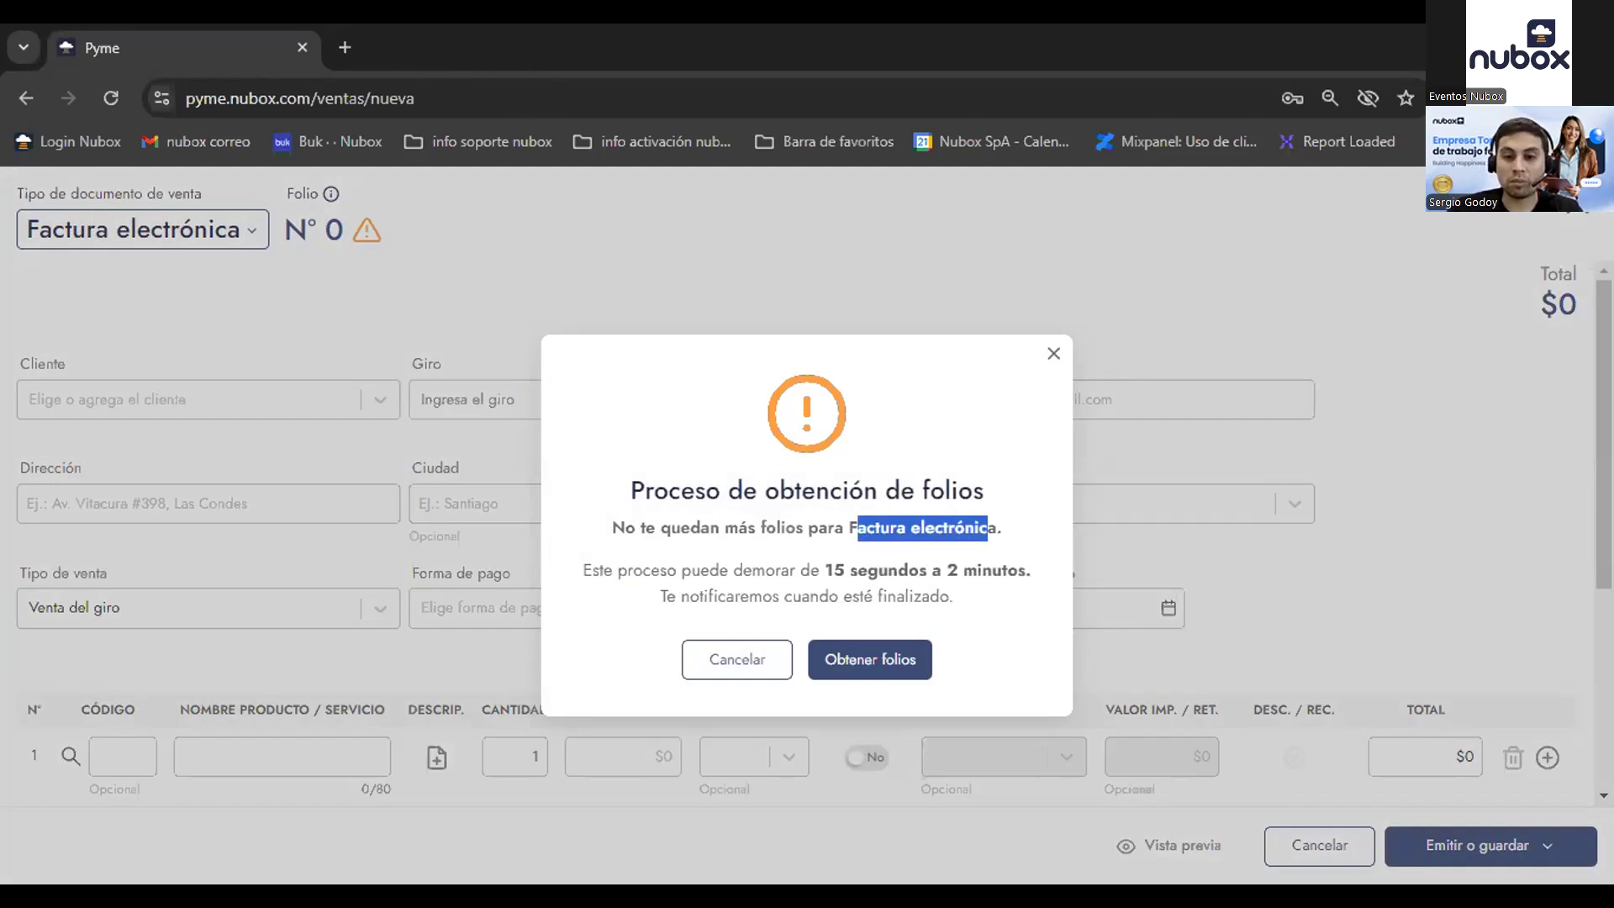
click(1085, 454)
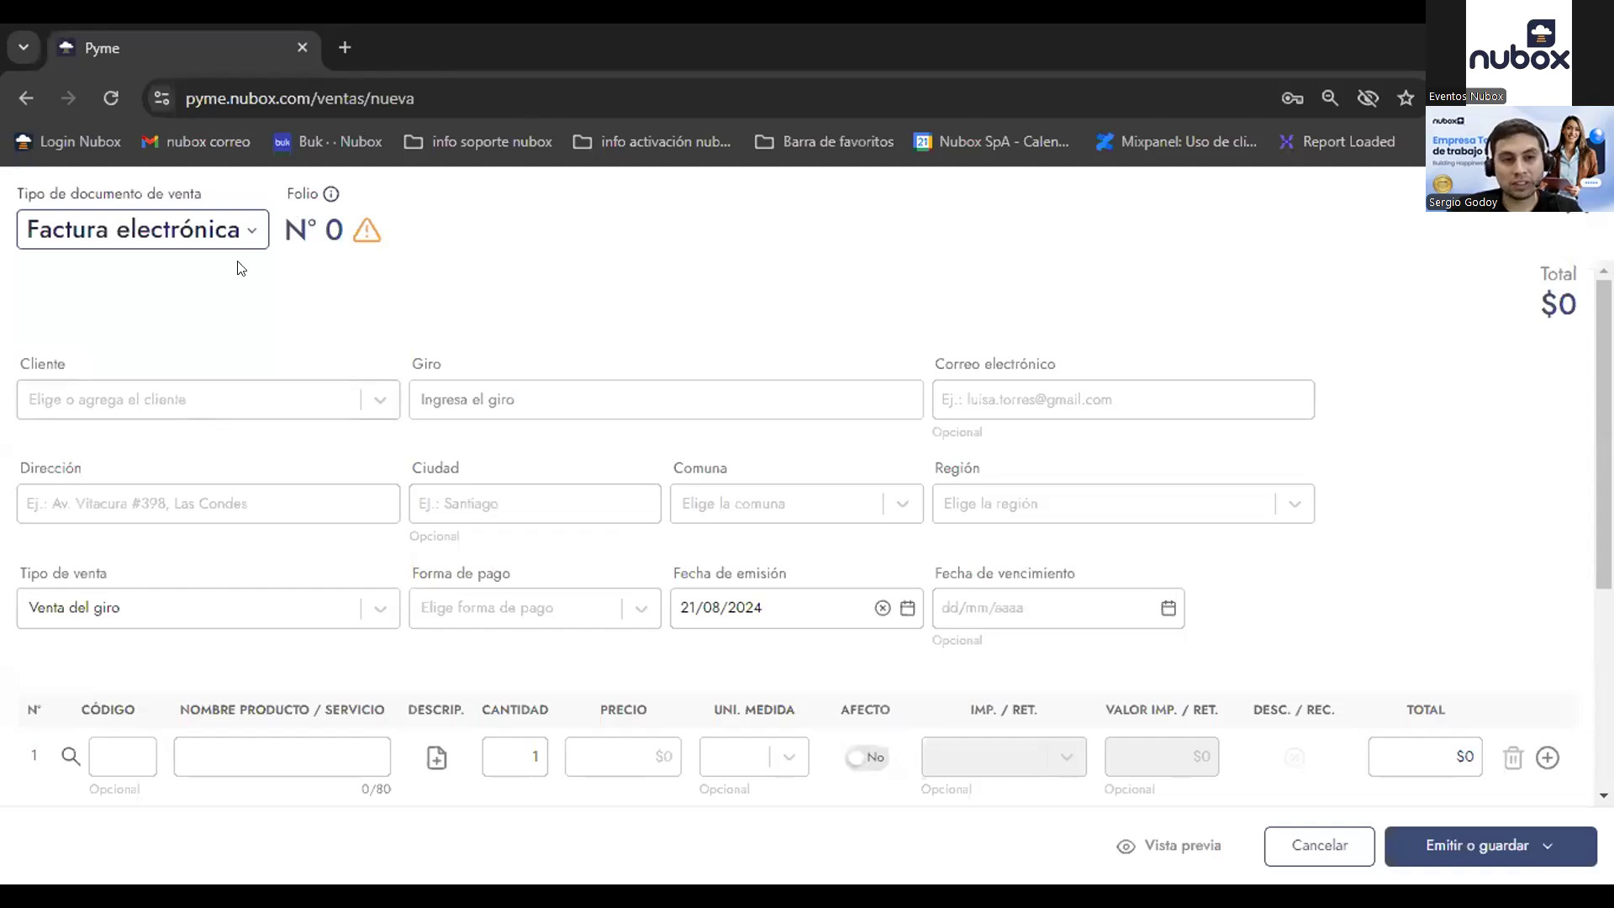
Step: Choose the first existing customer, the customs agency, as the invoice's client so its details fill in
click(380, 399)
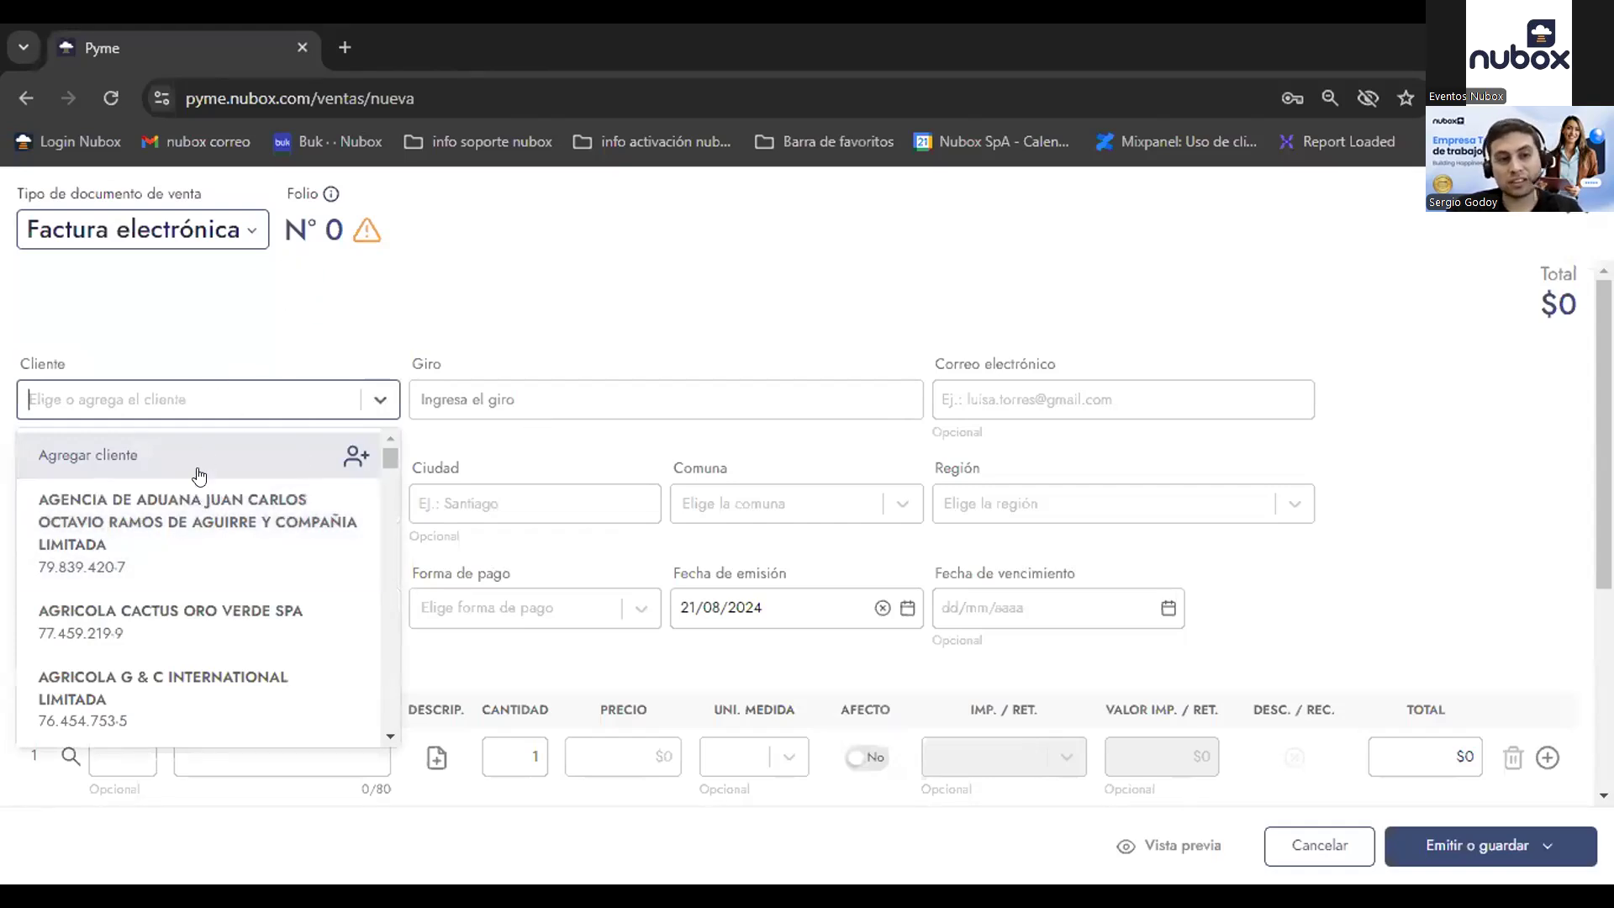
click(201, 498)
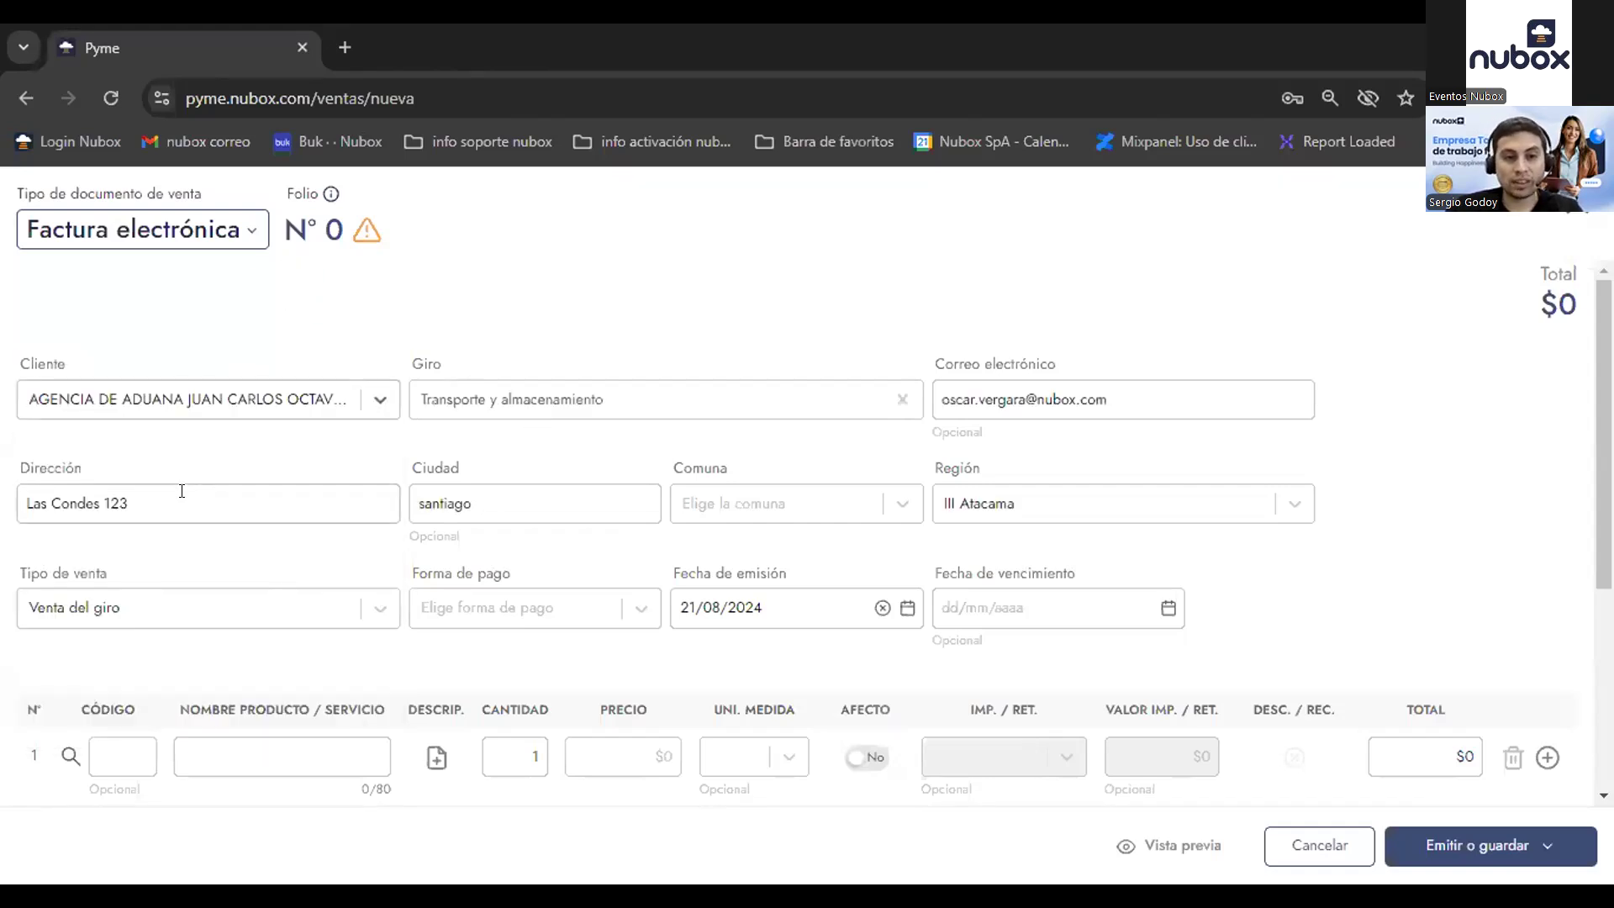
click(334, 412)
click(212, 346)
click(228, 411)
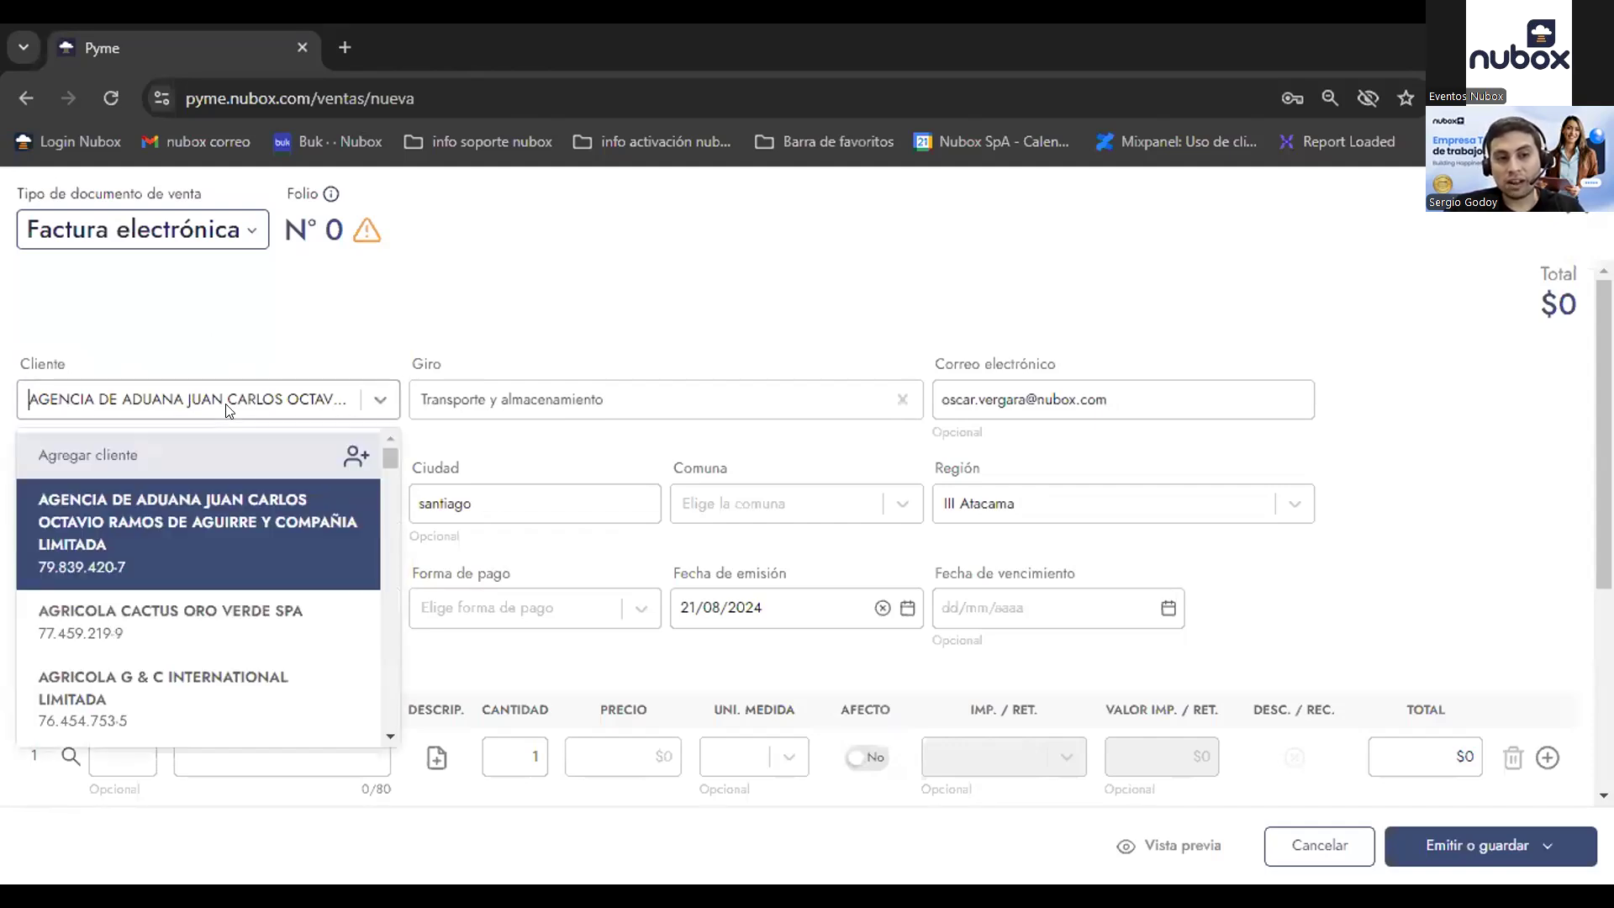
click(160, 540)
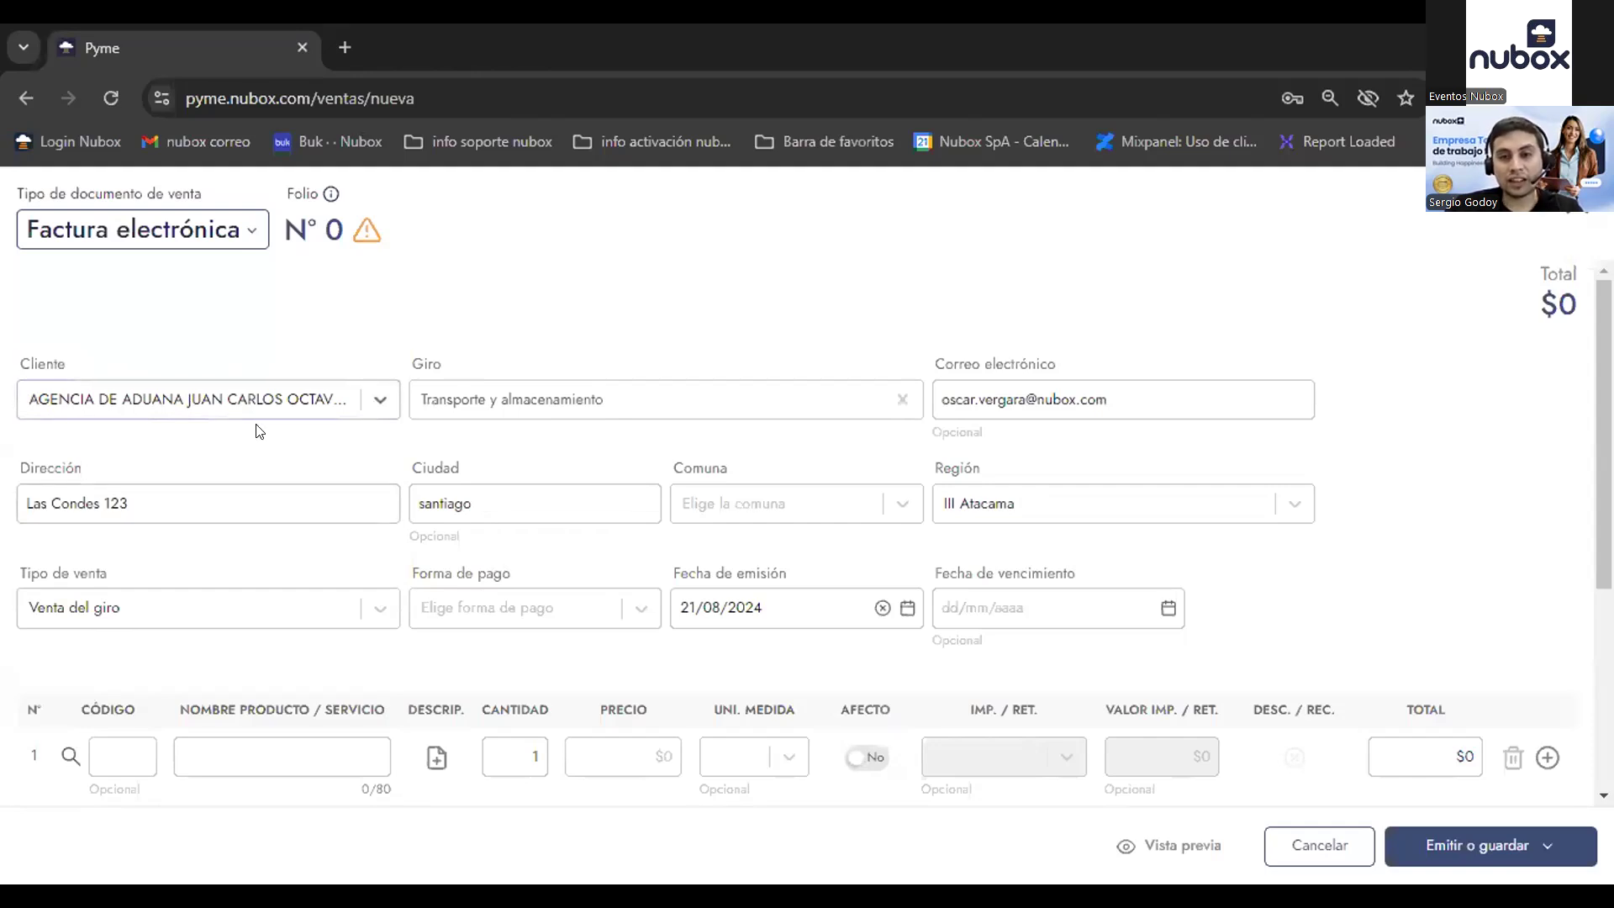
click(202, 408)
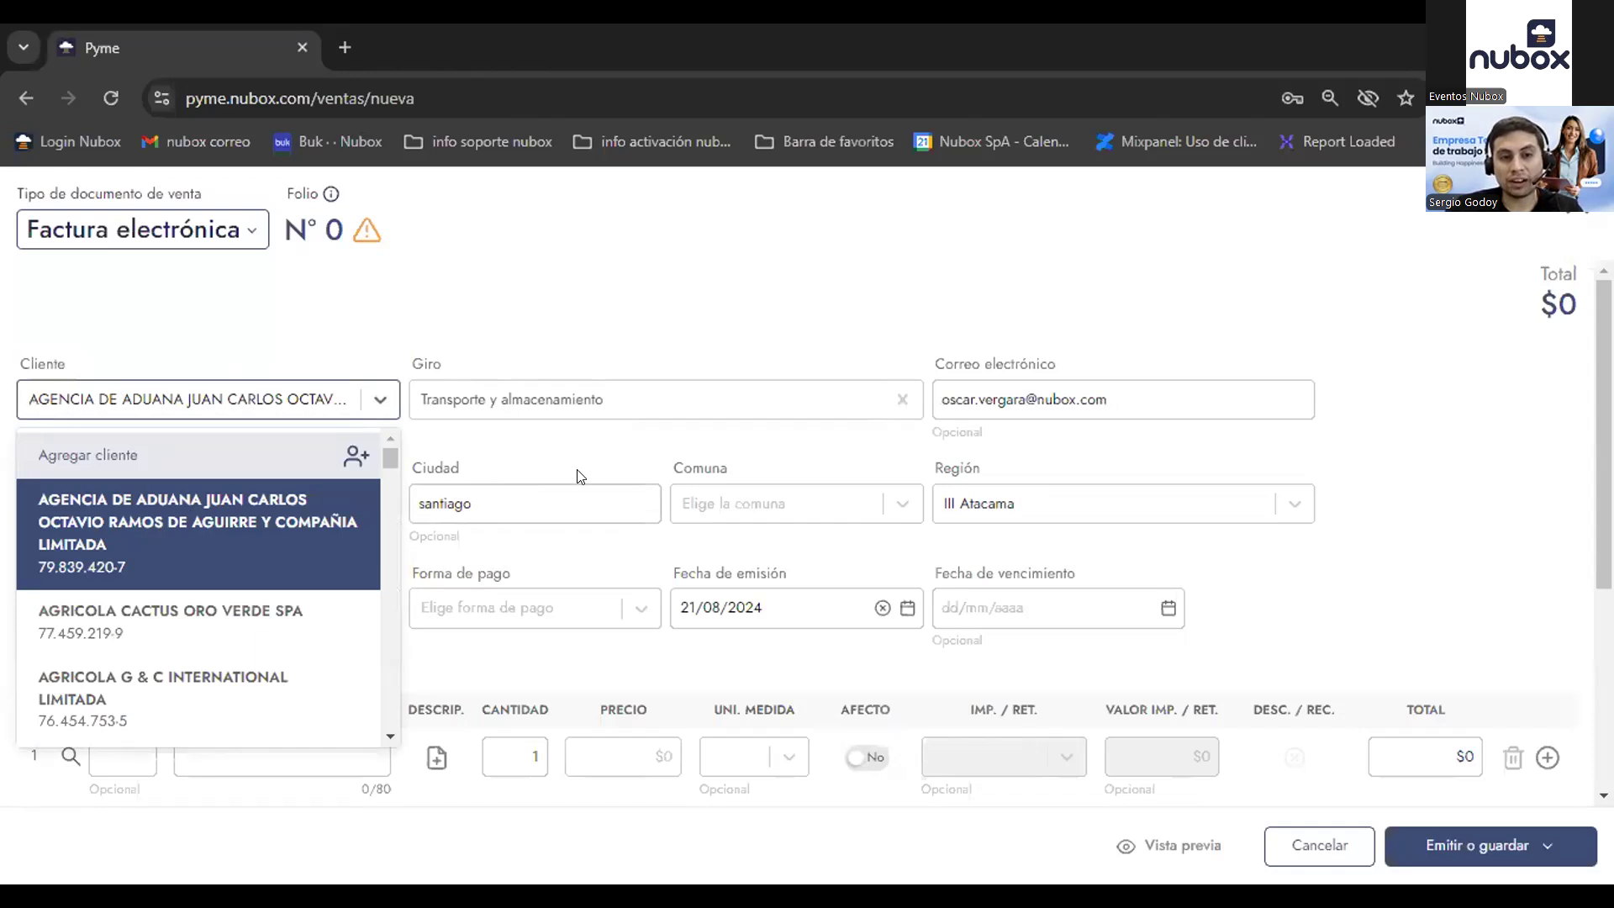
click(644, 494)
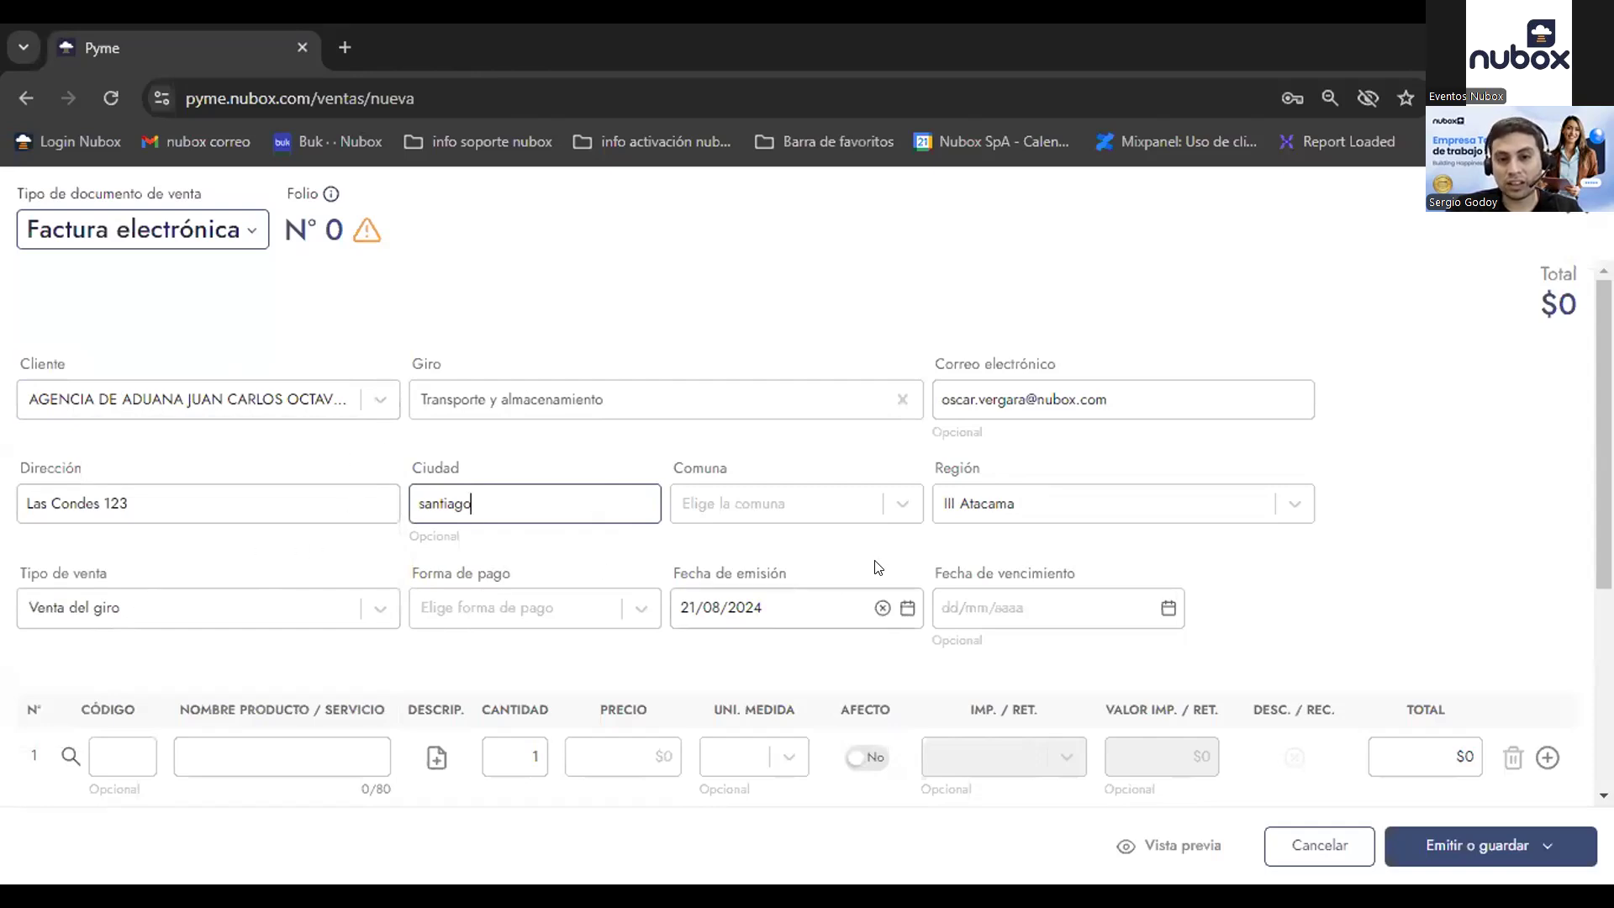
Step: Search the product catalogue for code 00 from the invoice's first item line
scroll(876, 566, down, 3)
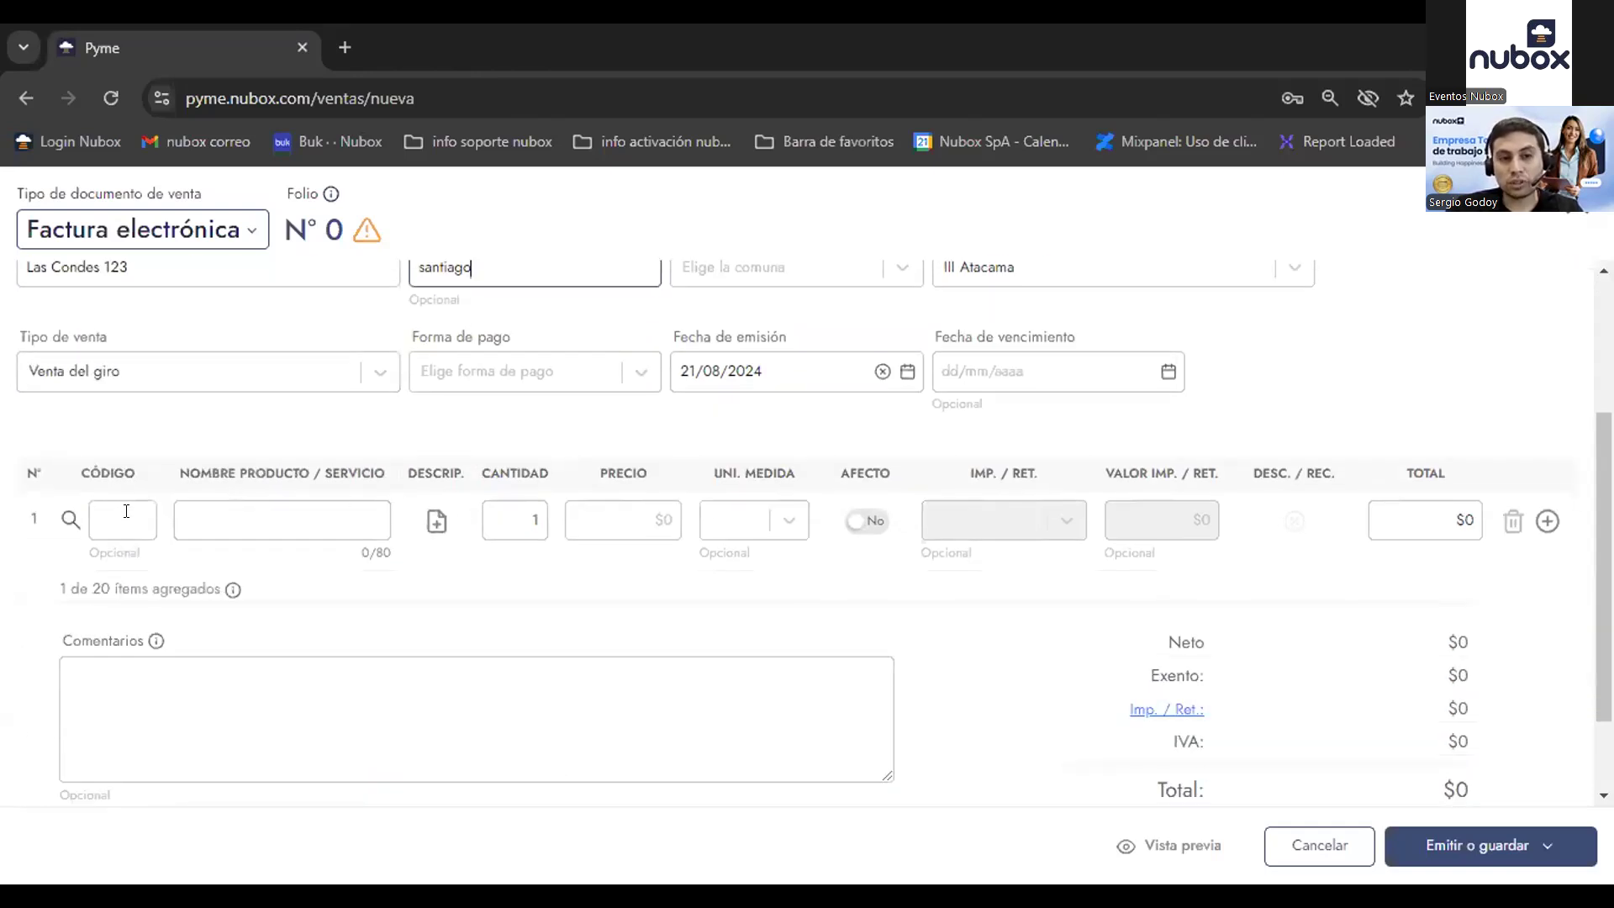
scroll(457, 548, up, 2)
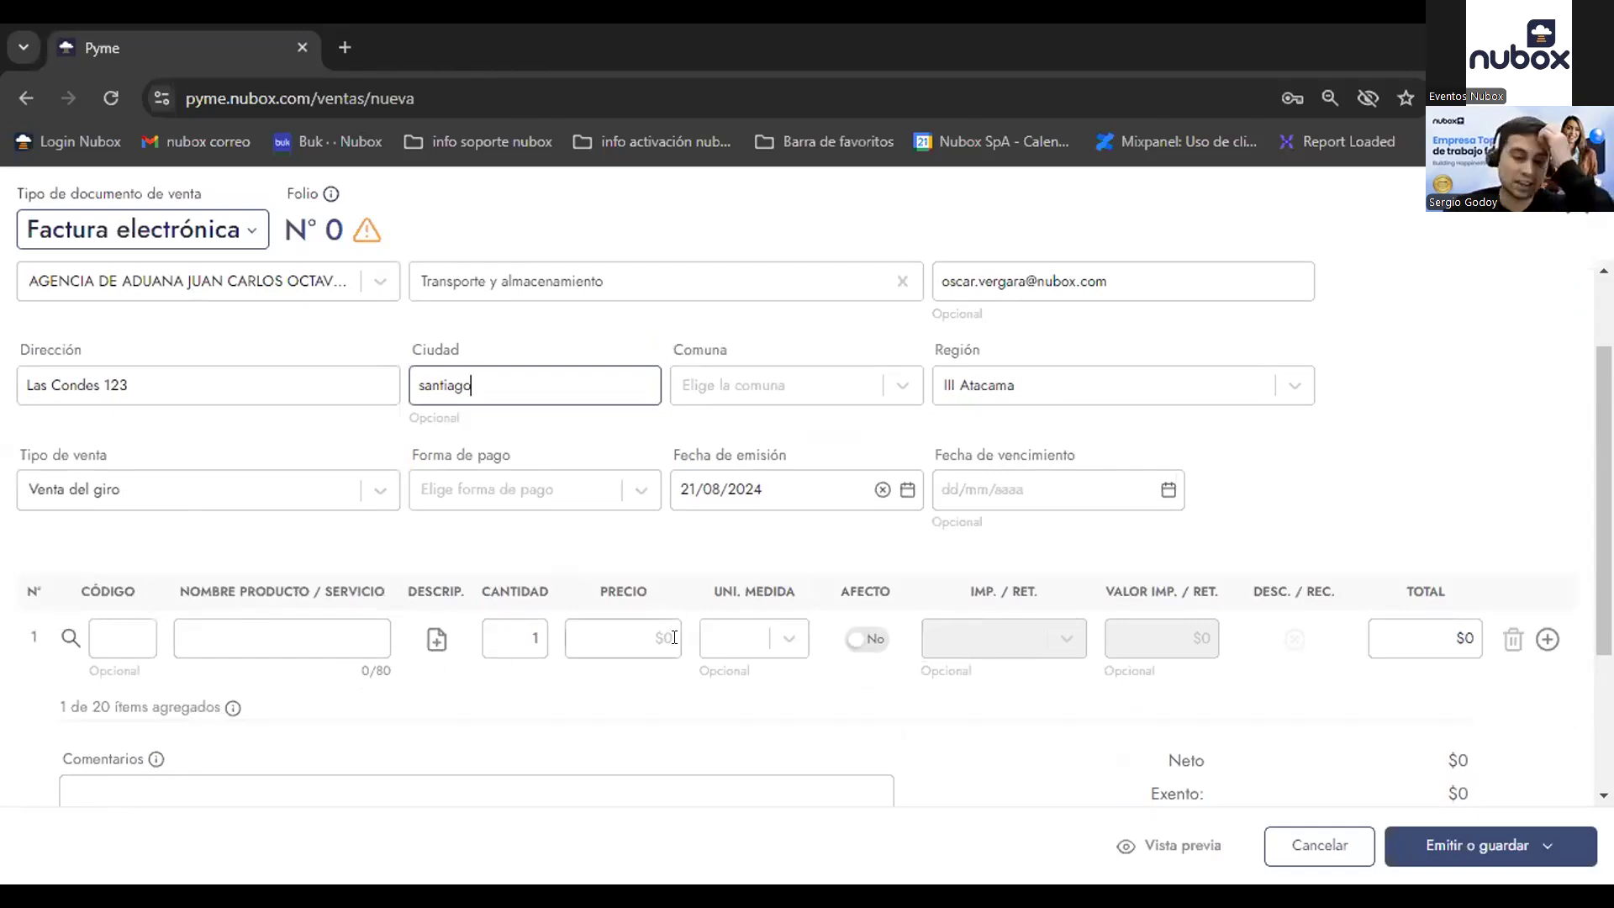
click(126, 639)
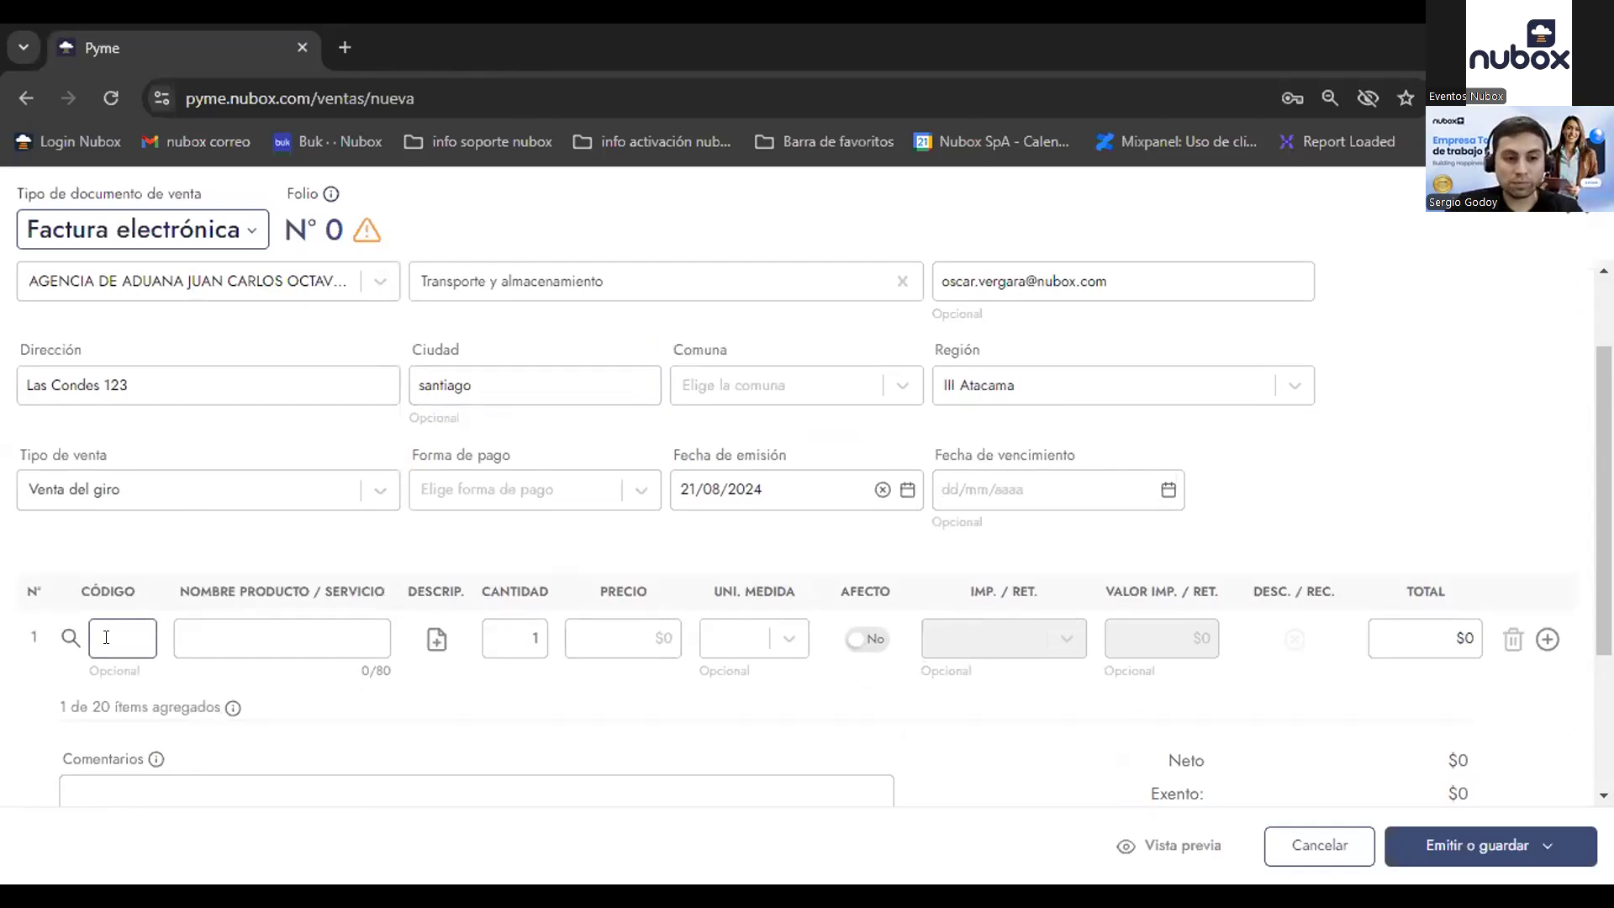
click(71, 639)
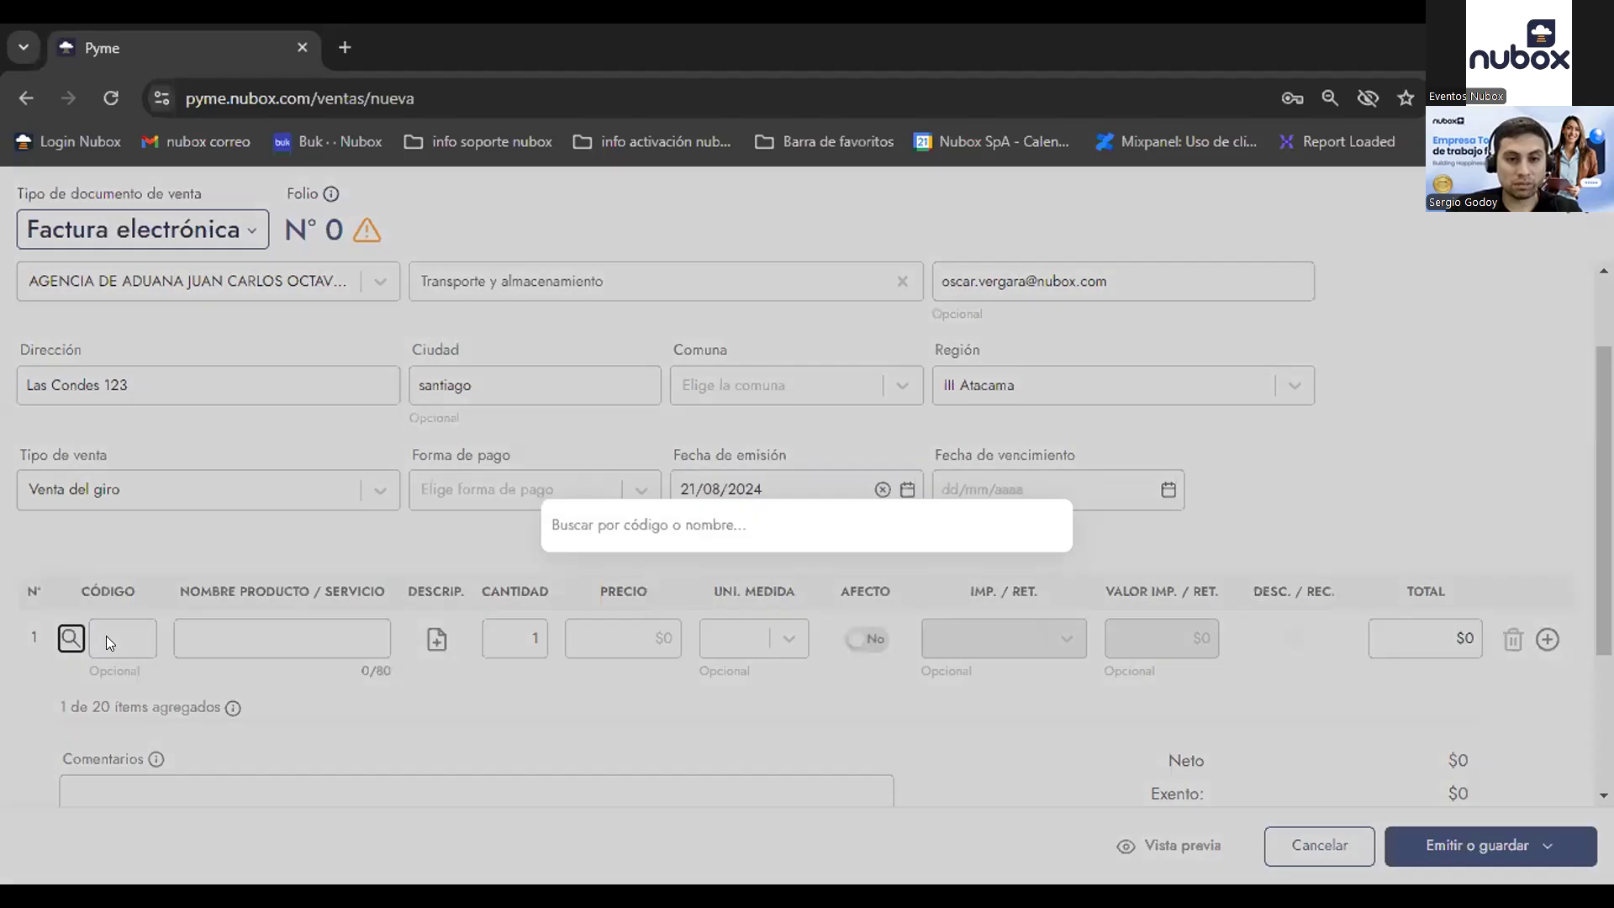
click(602, 524)
text(00)
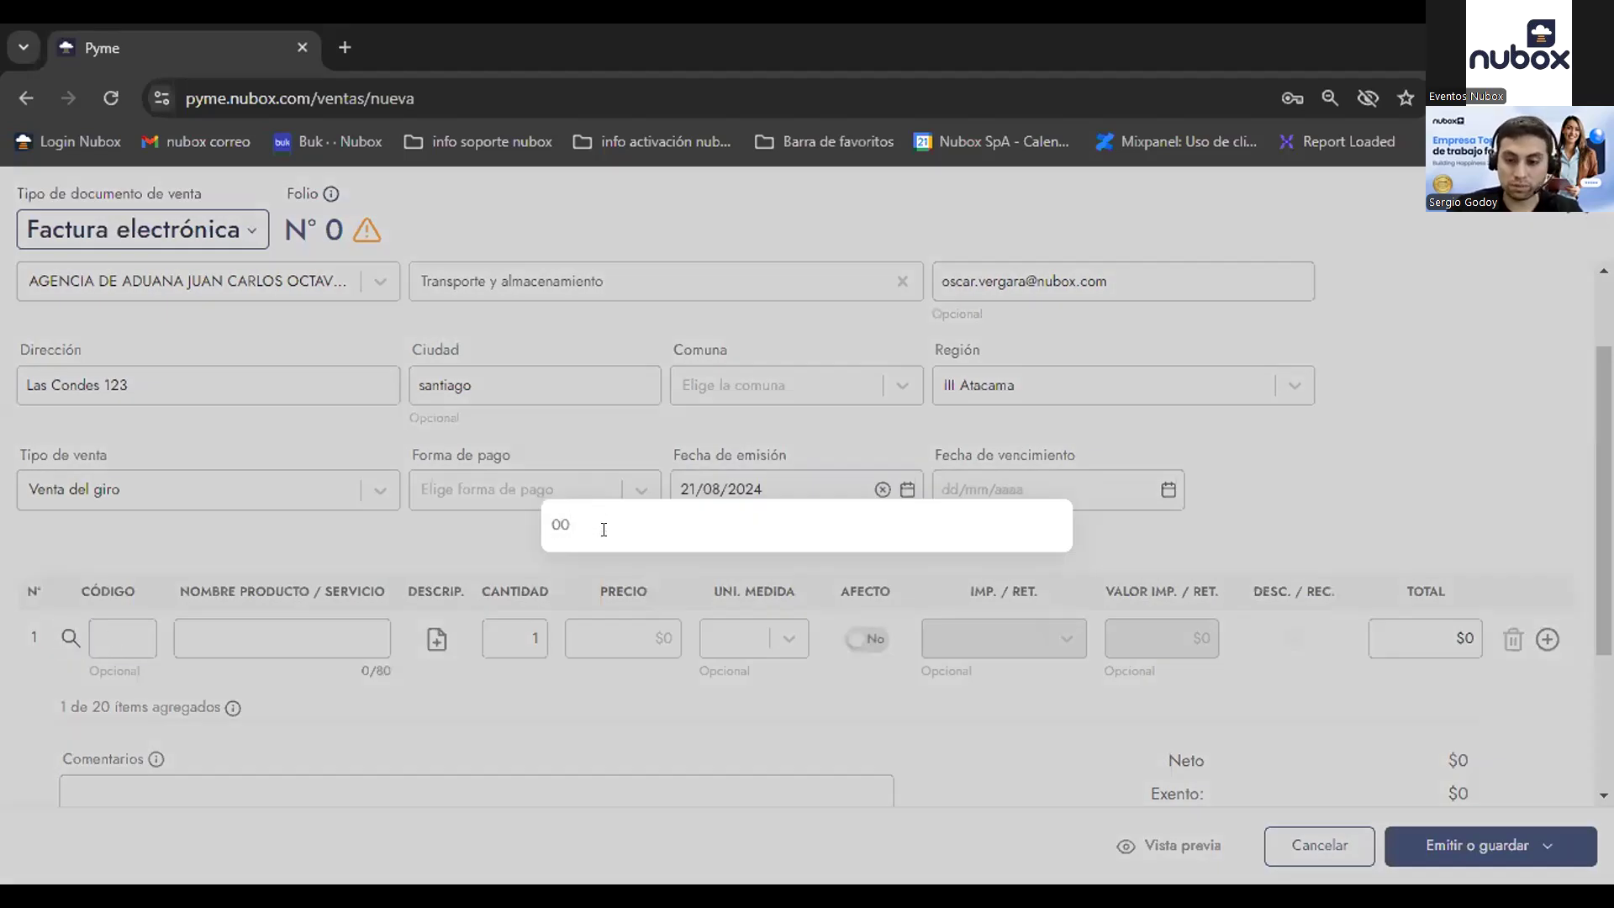
Step: Discard the unfinished sales document and close the notice about documents pending issue
click(816, 615)
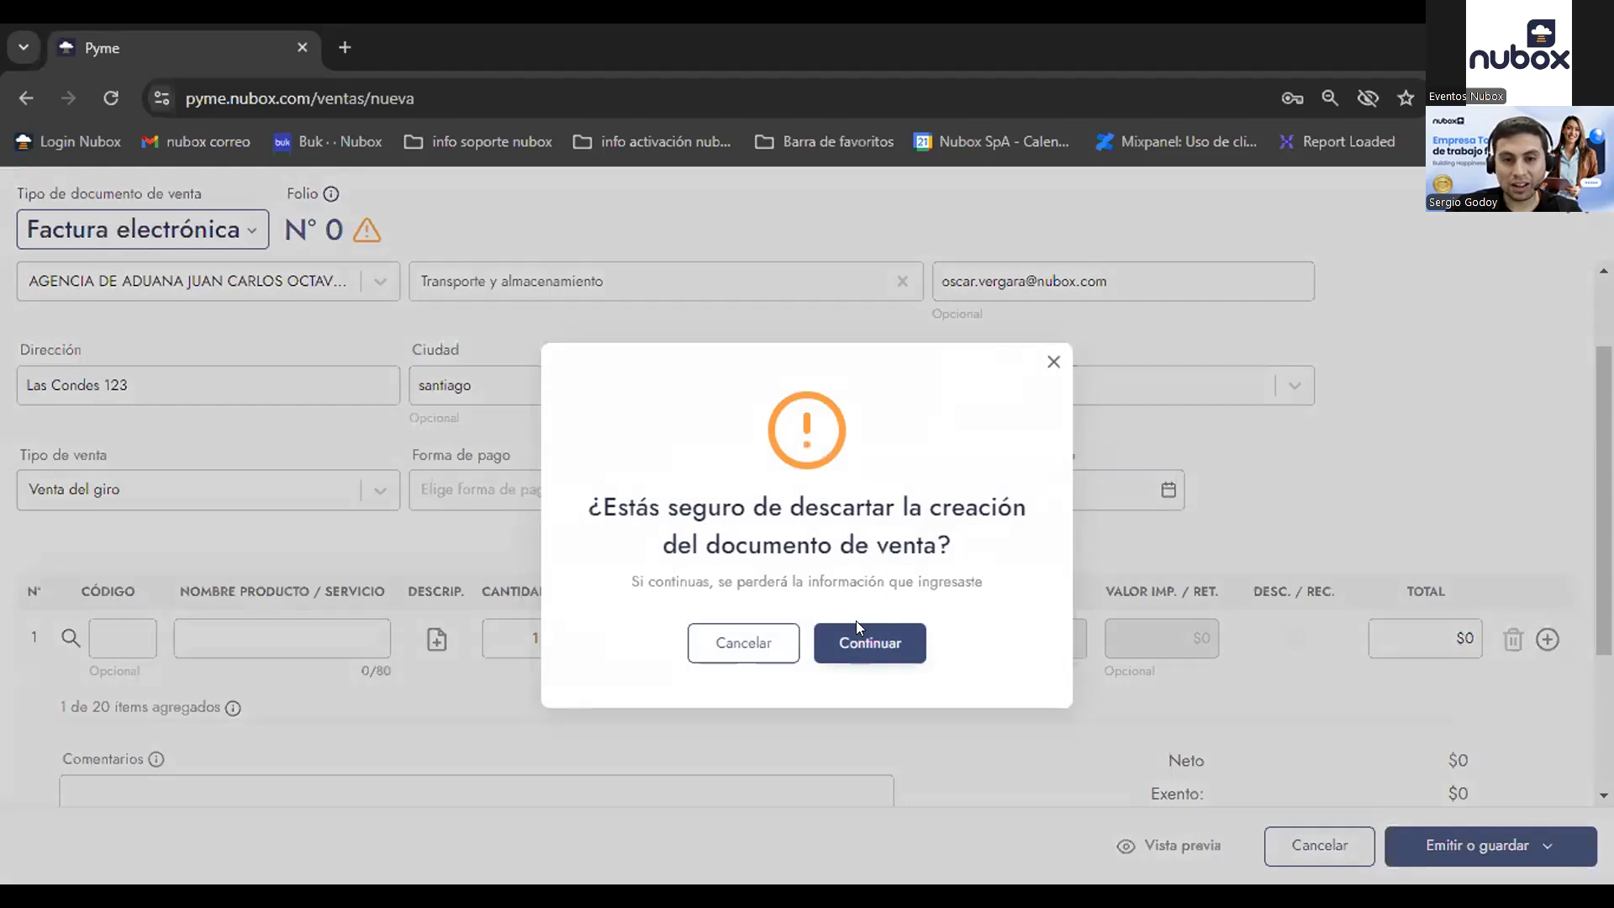
click(862, 639)
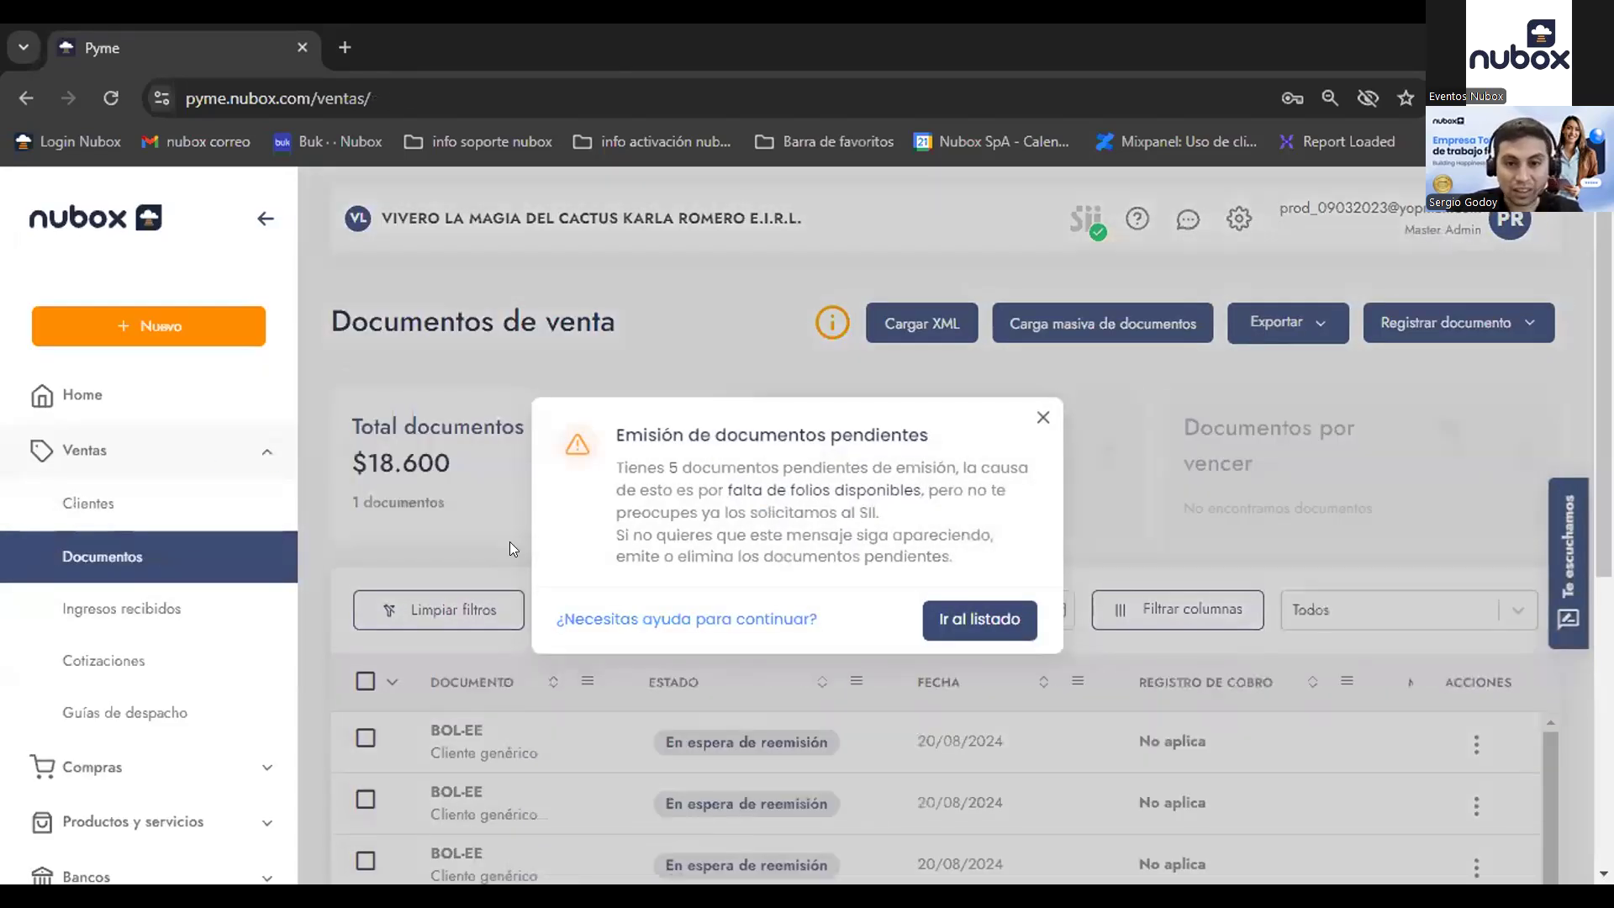
click(237, 463)
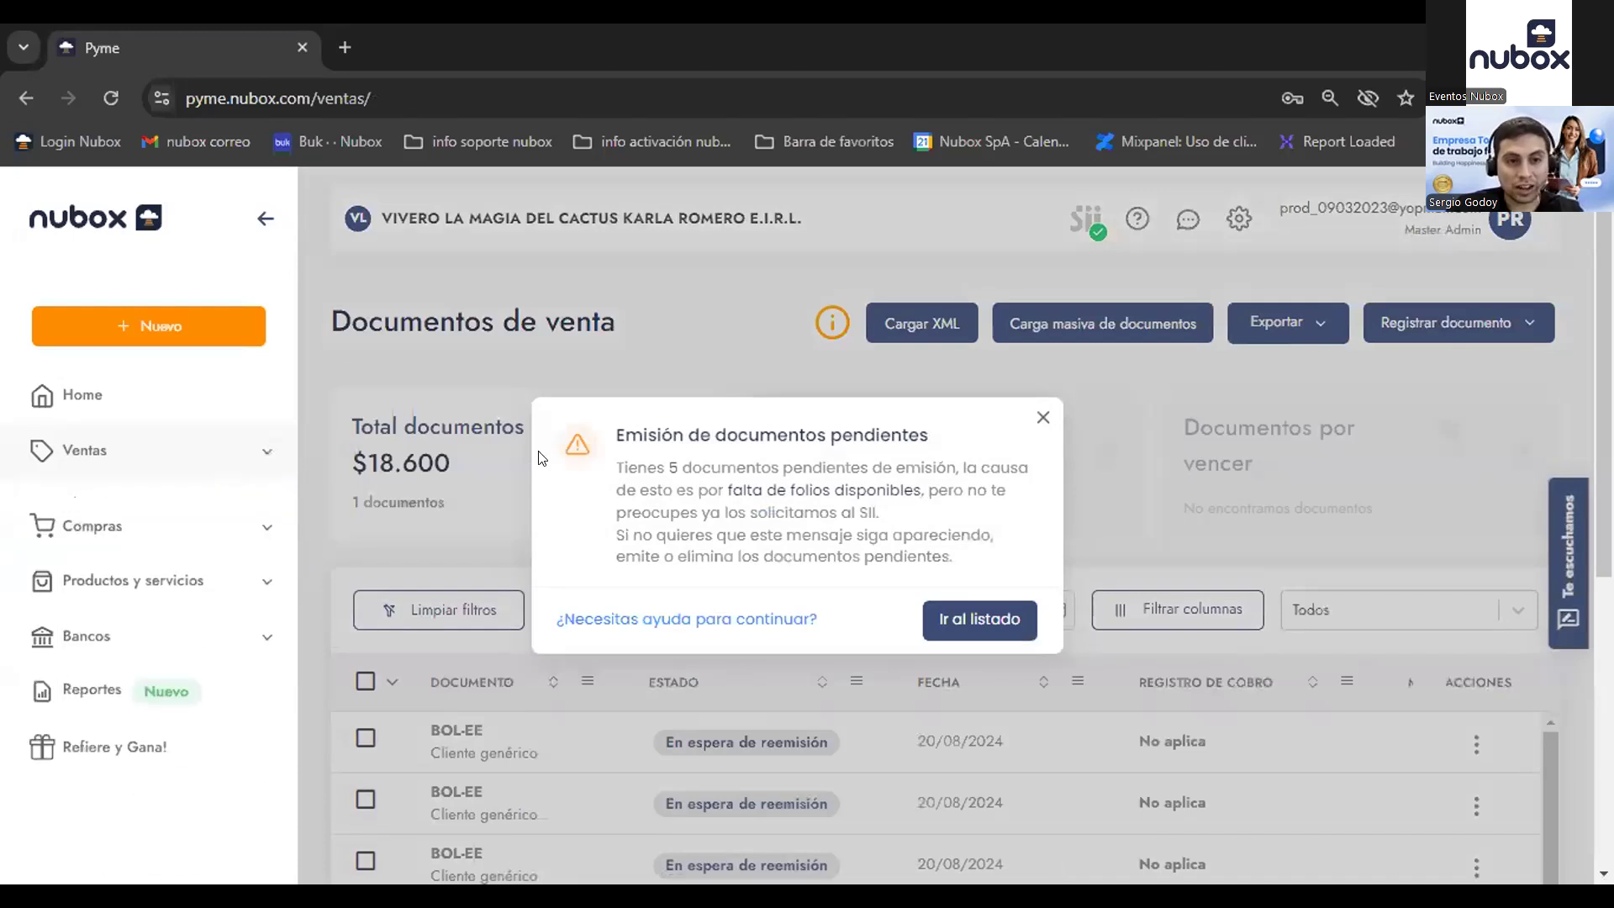
click(1044, 418)
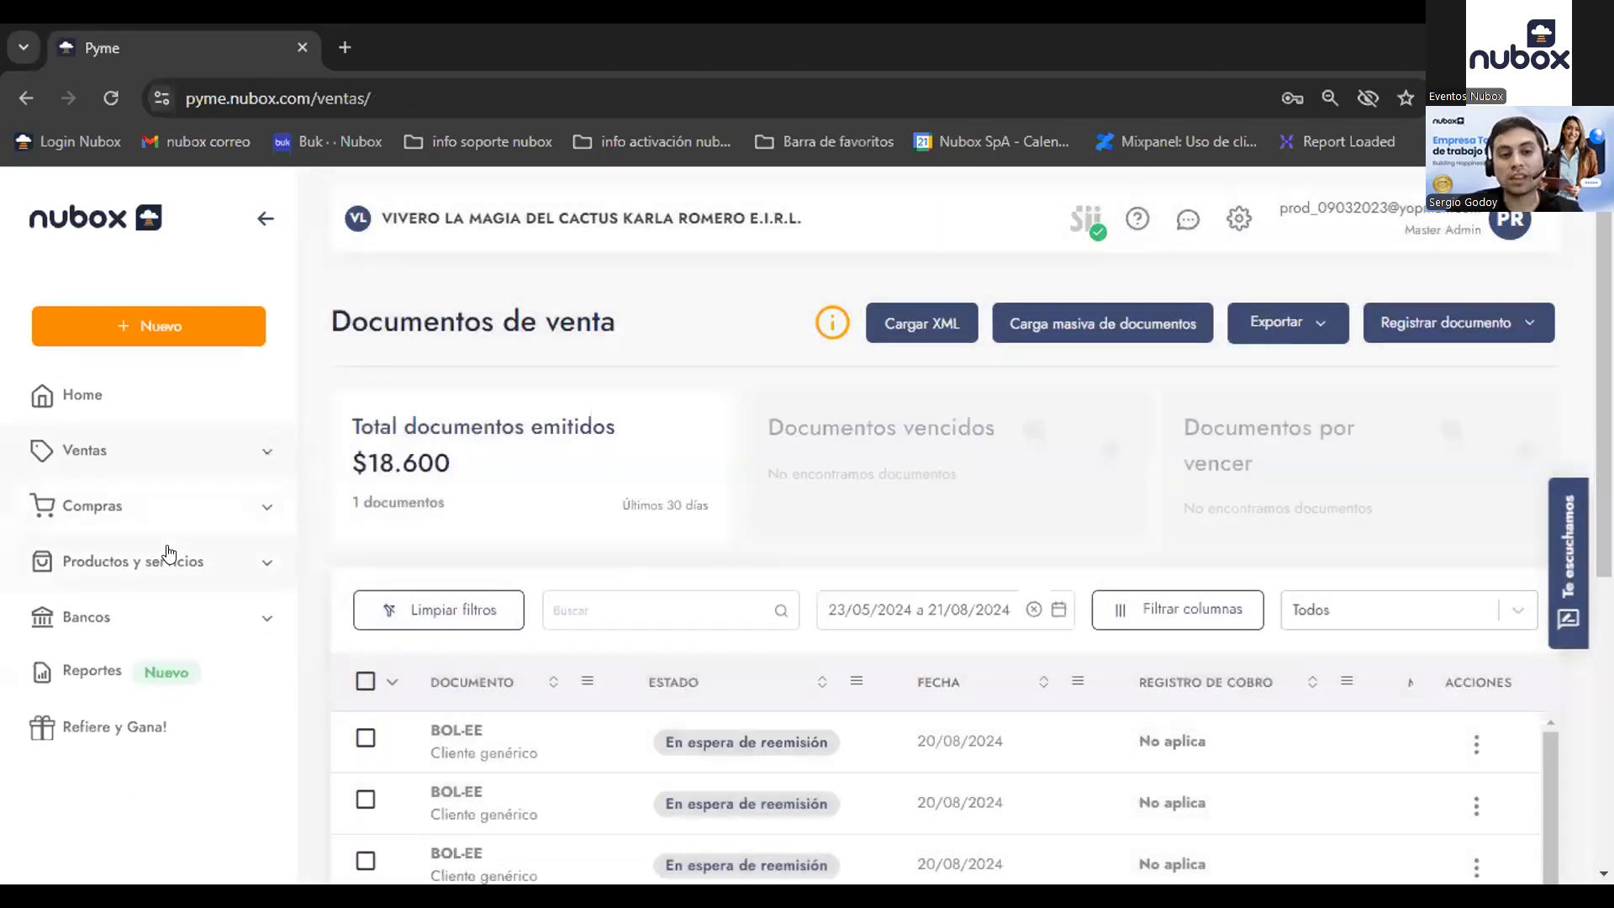
Step: Show the list of all enabled products and services
click(169, 555)
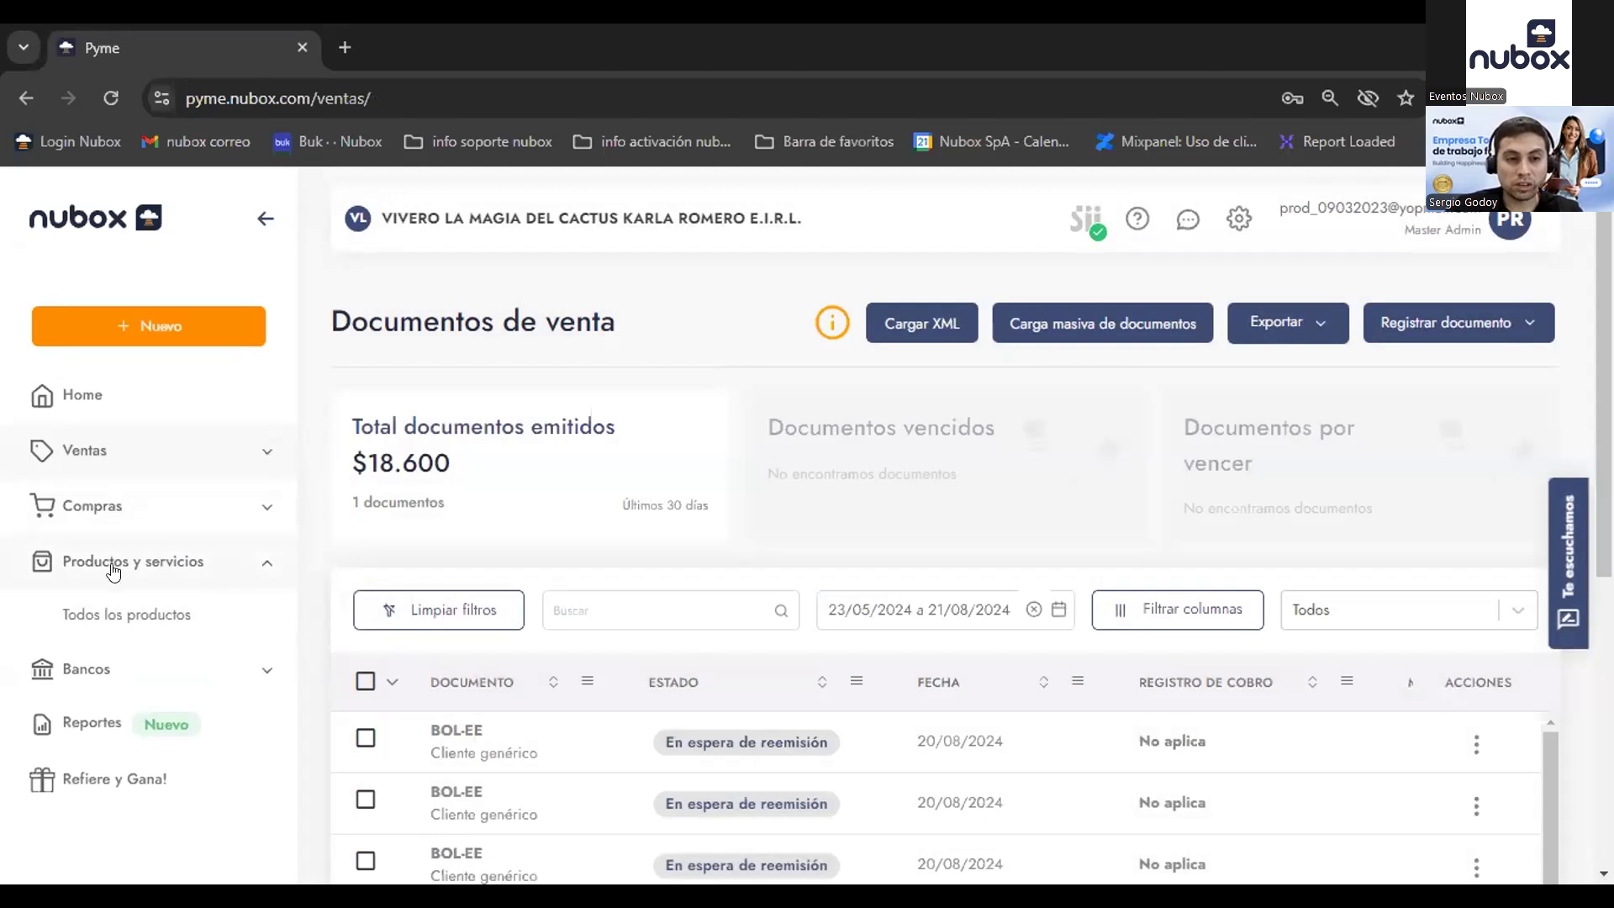
click(142, 615)
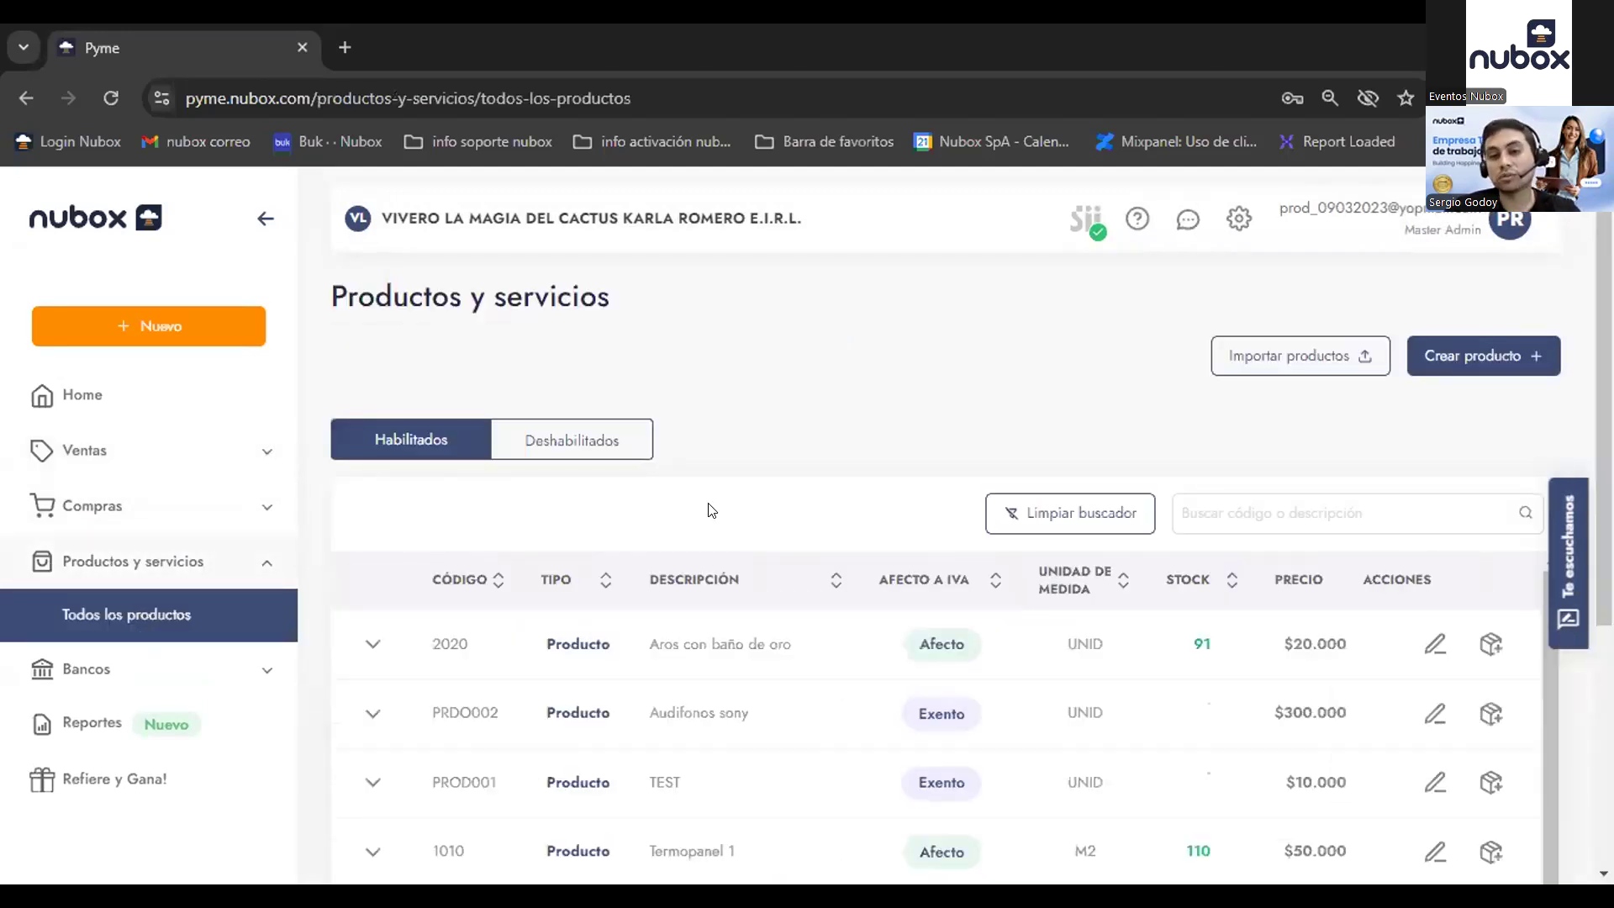
scroll(710, 530, down, 2)
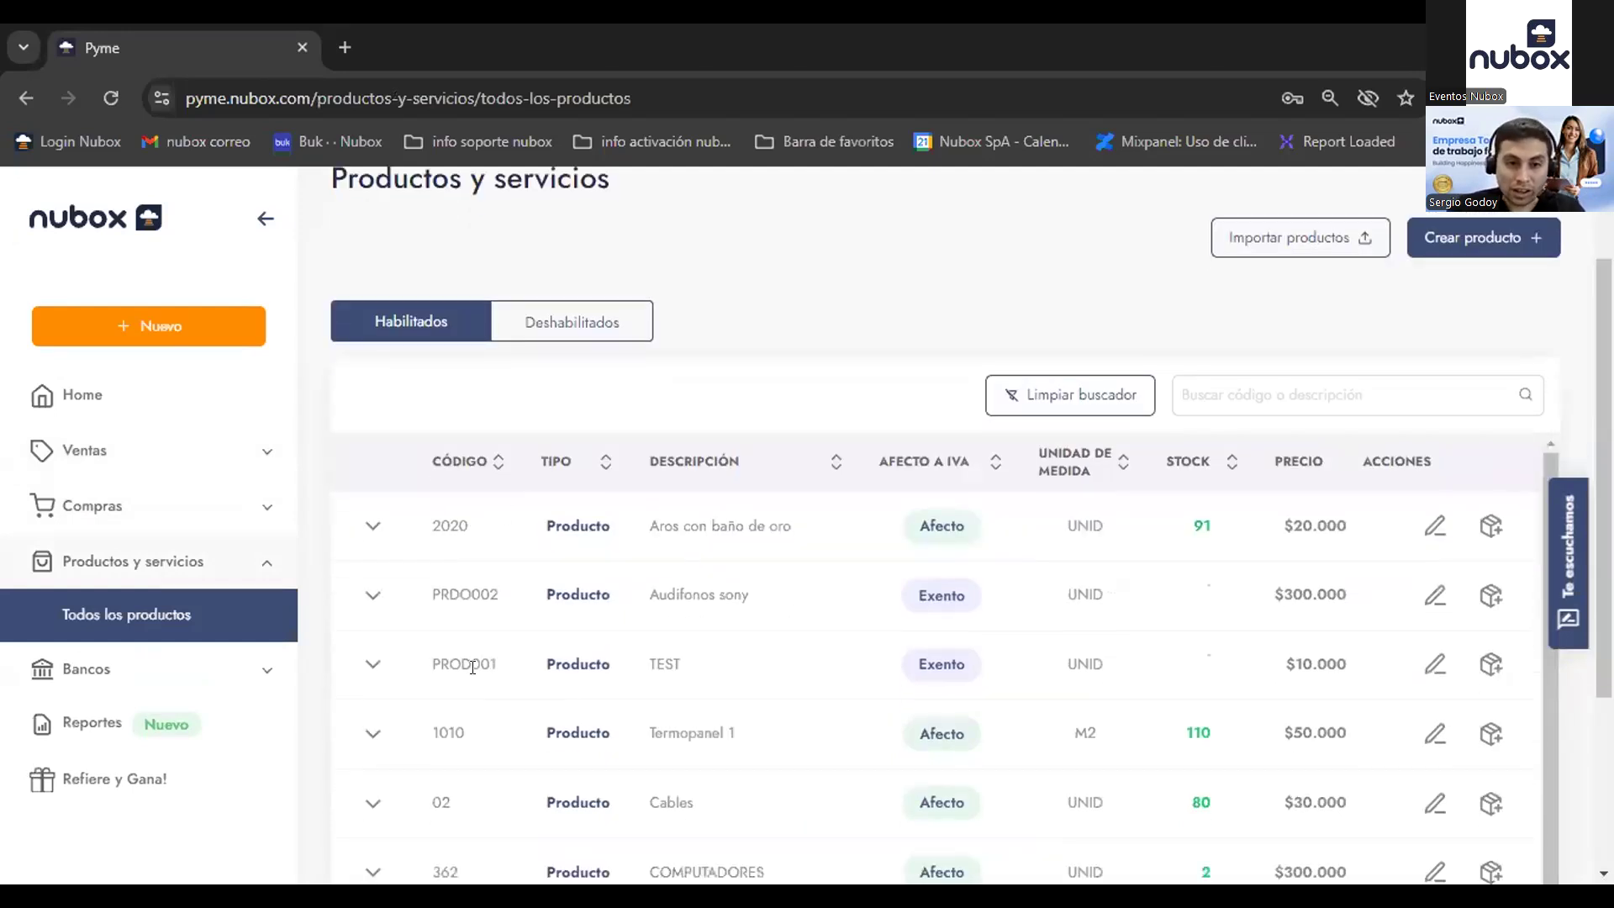
Step: Open the product "Aros con baño de oro" for editing and examine its code, name, unit, description and price fields
double_click(734, 523)
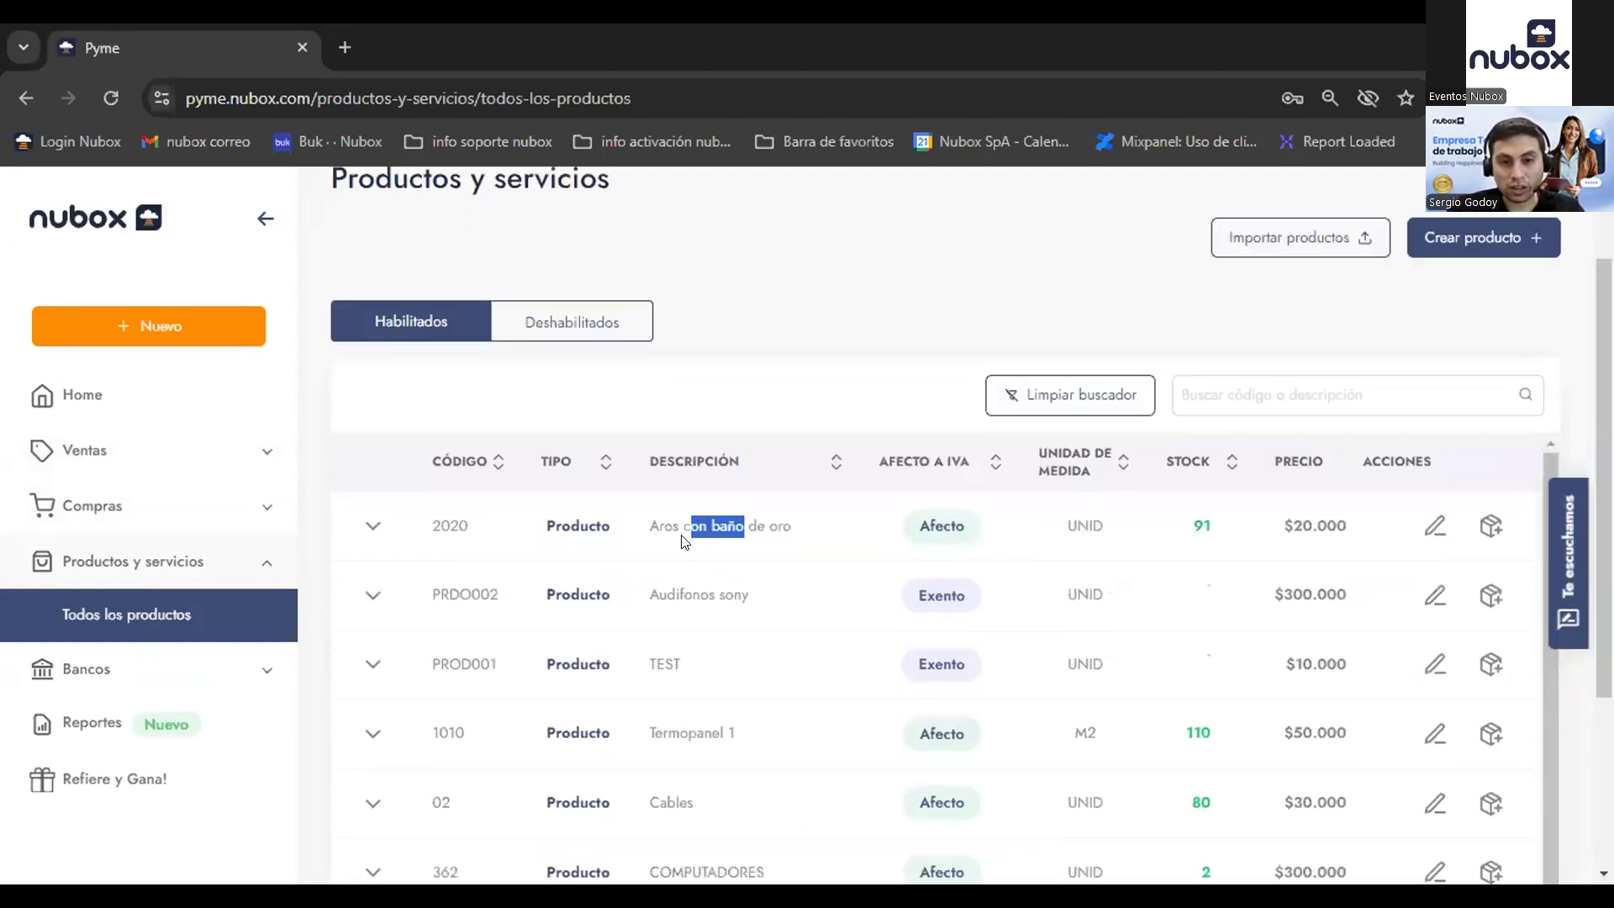
mouse_move(653, 527)
mouse_down()
mouse_move(792, 526)
mouse_move(707, 526)
mouse_up()
double_click(778, 527)
click(732, 526)
click(1437, 526)
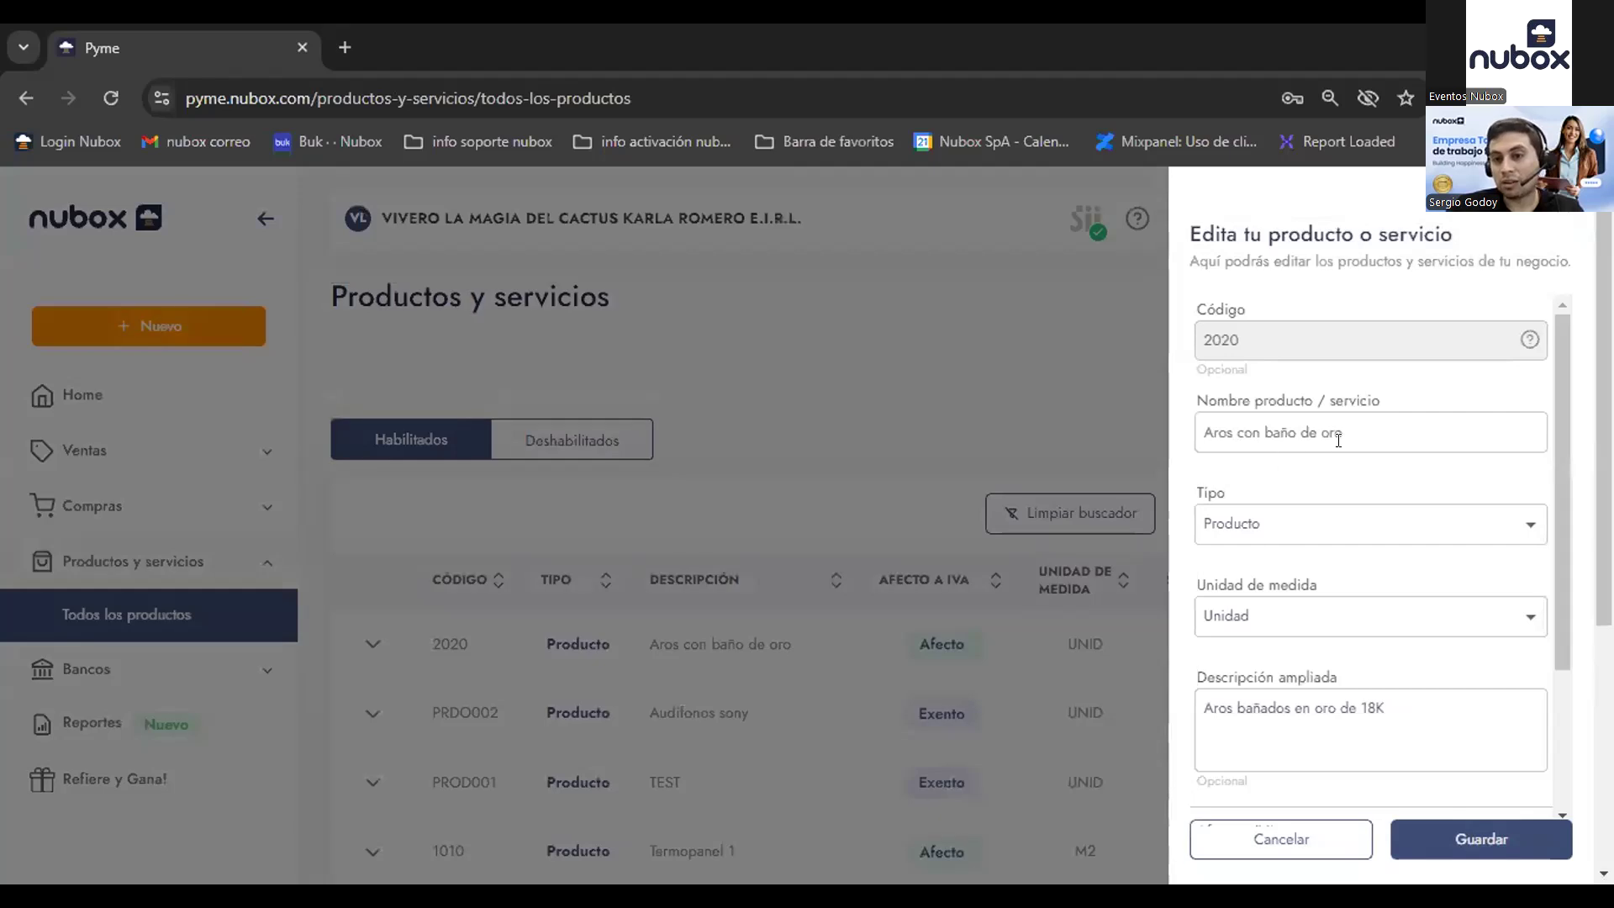
scroll(1281, 534, down, 2)
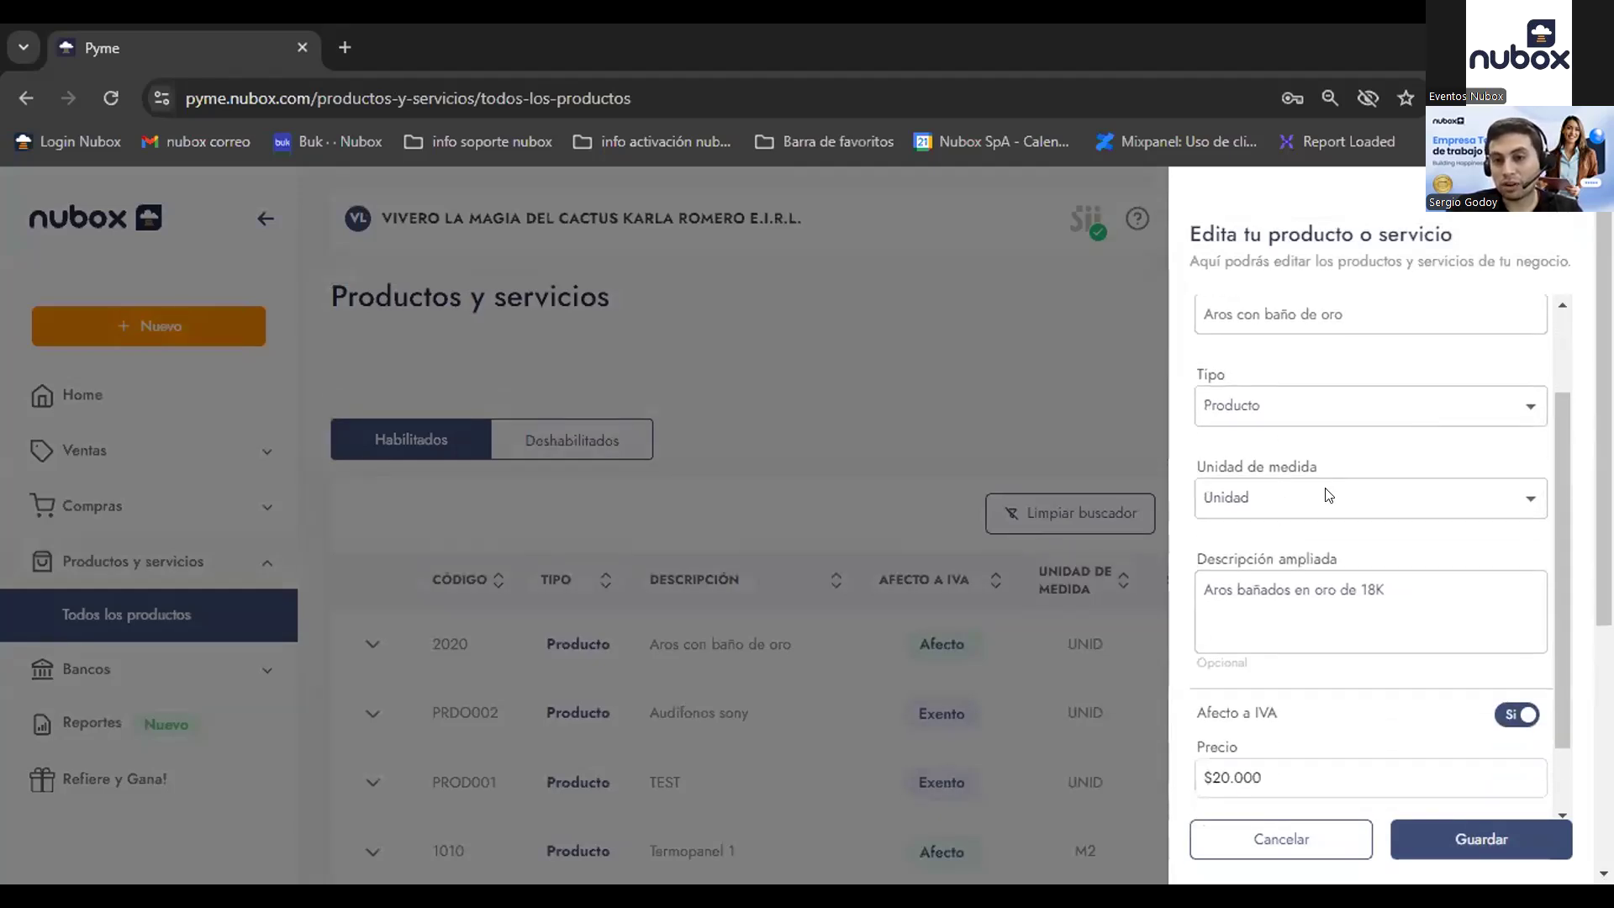
Step: Examine the product's extended description, VAT setting and price, close the form without saving, and highlight its code in the list
scroll(1411, 606, down, 2)
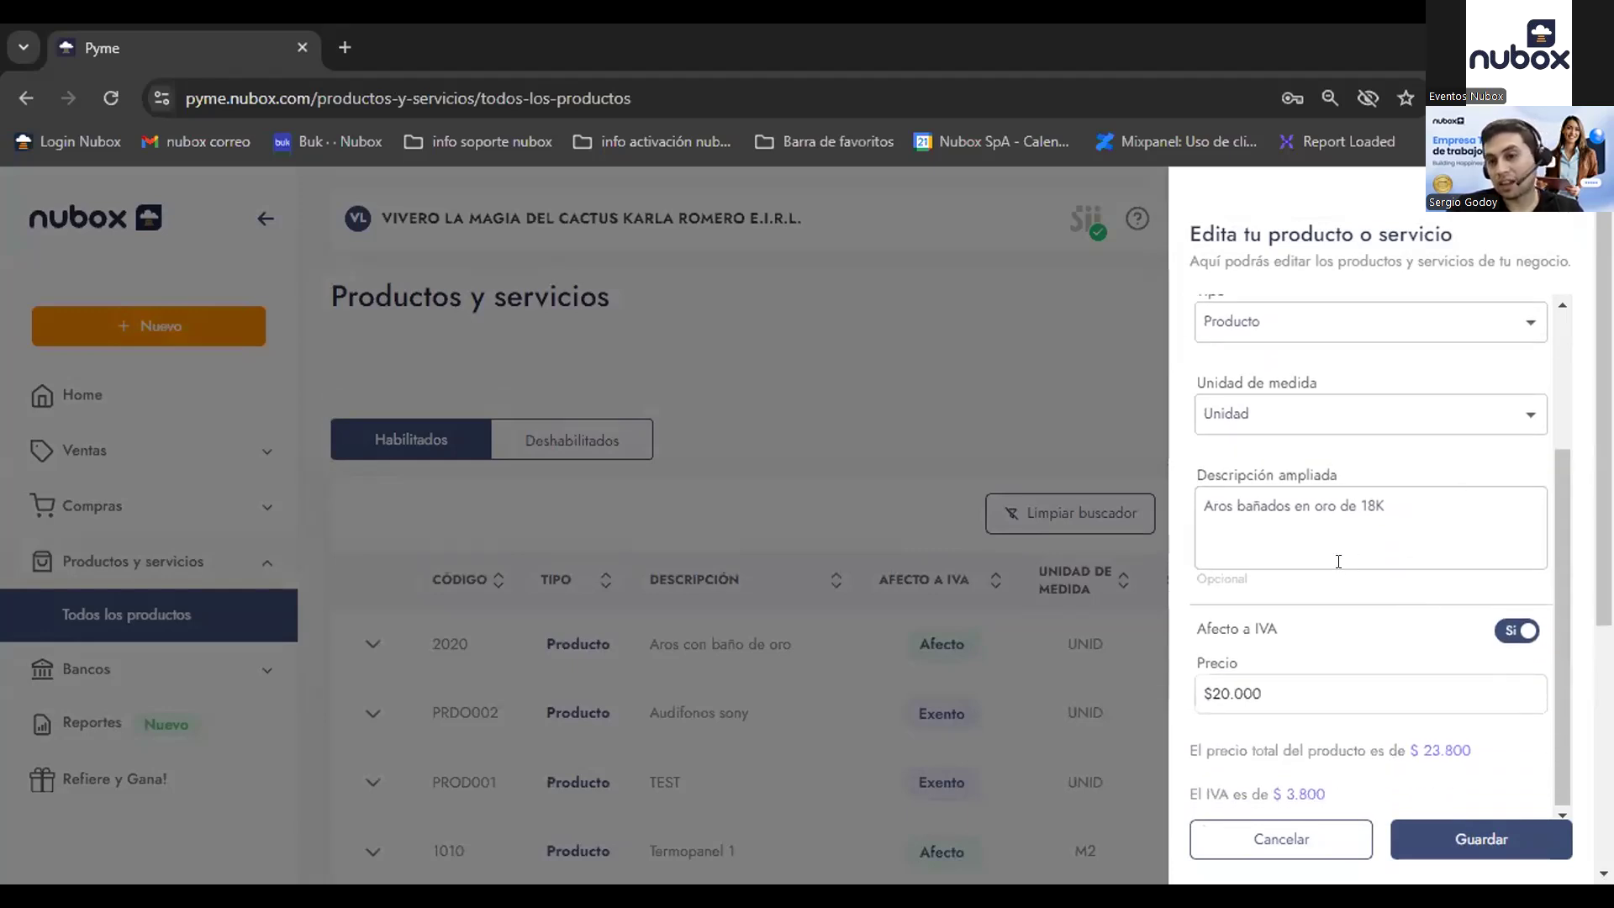
scroll(1432, 601, down, 2)
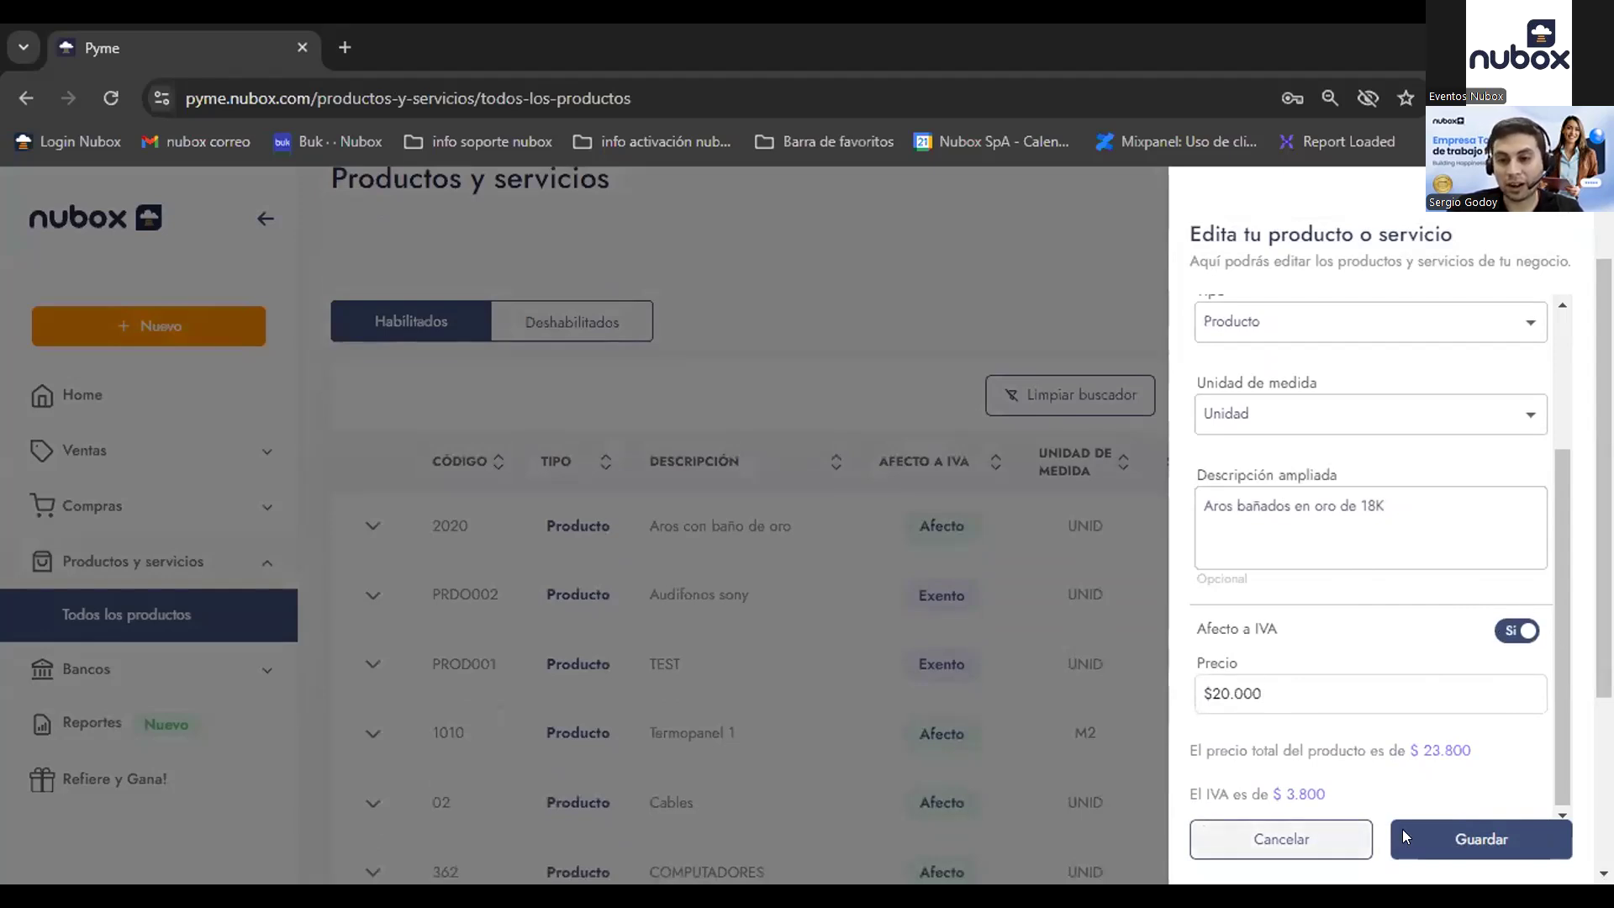
click(1314, 833)
double_click(426, 530)
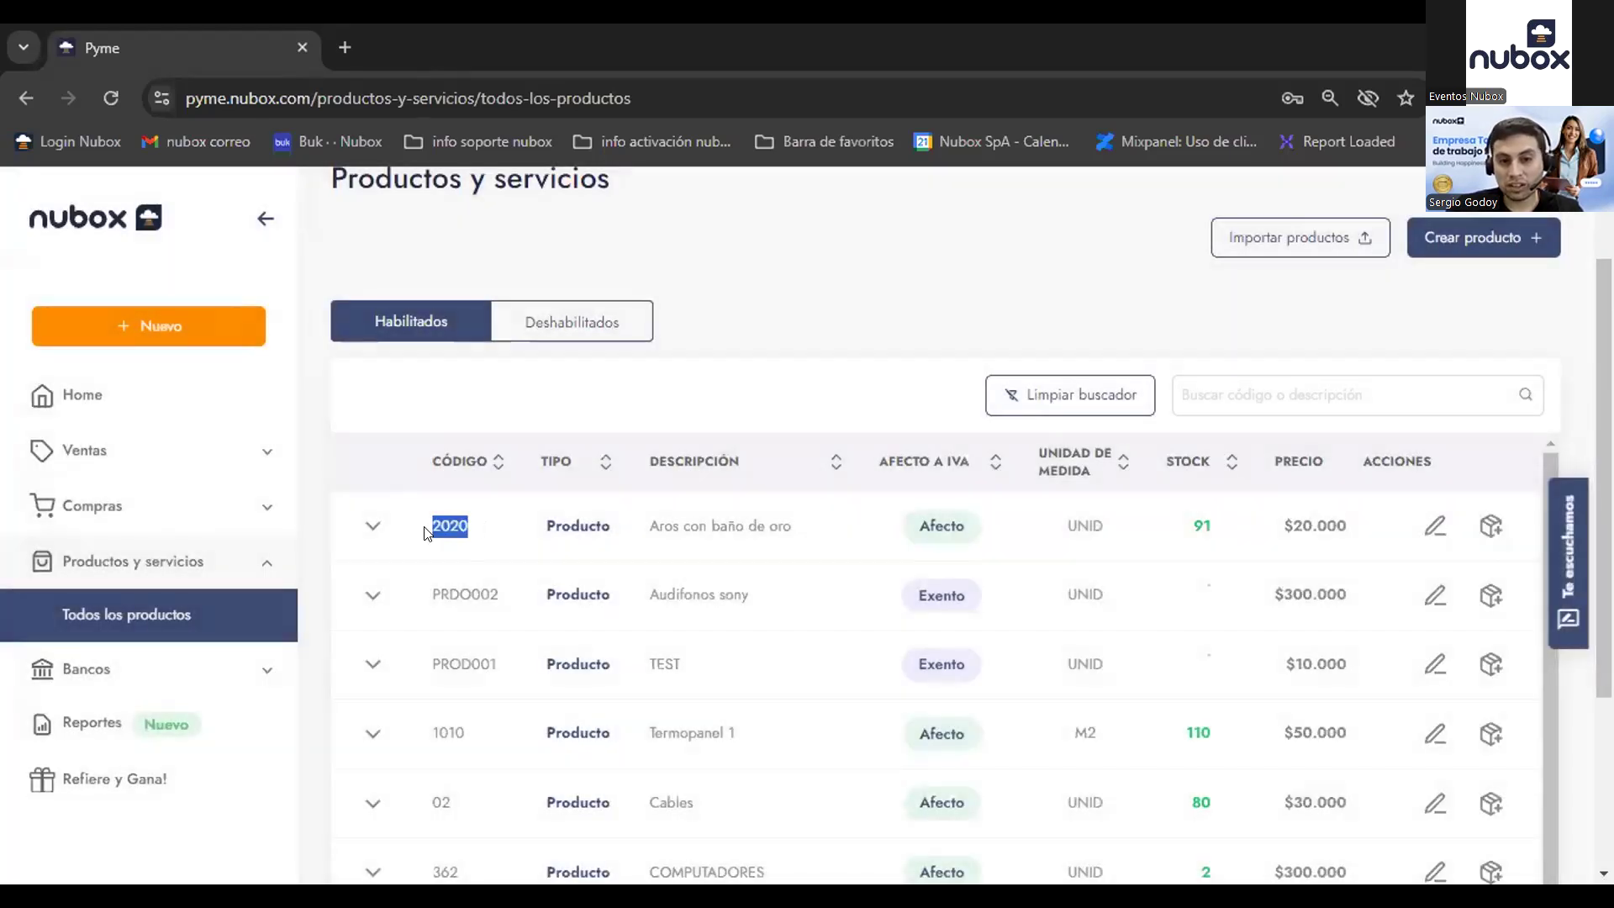
Step: Start a new sales document of type Factura electrónica and request folios for it
click(198, 311)
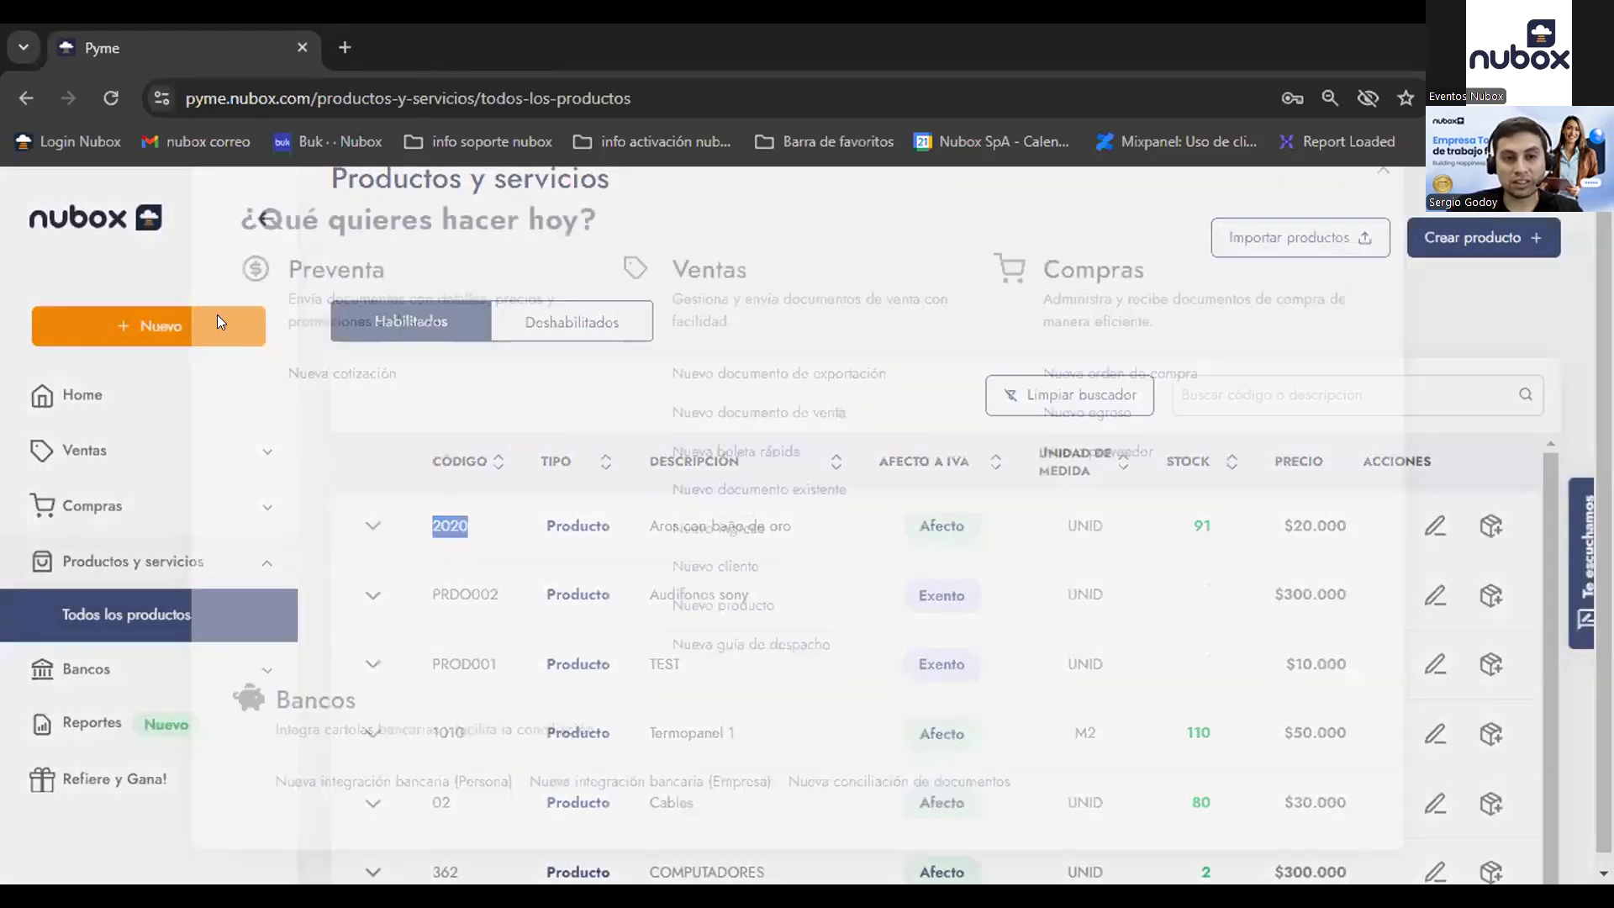
click(779, 448)
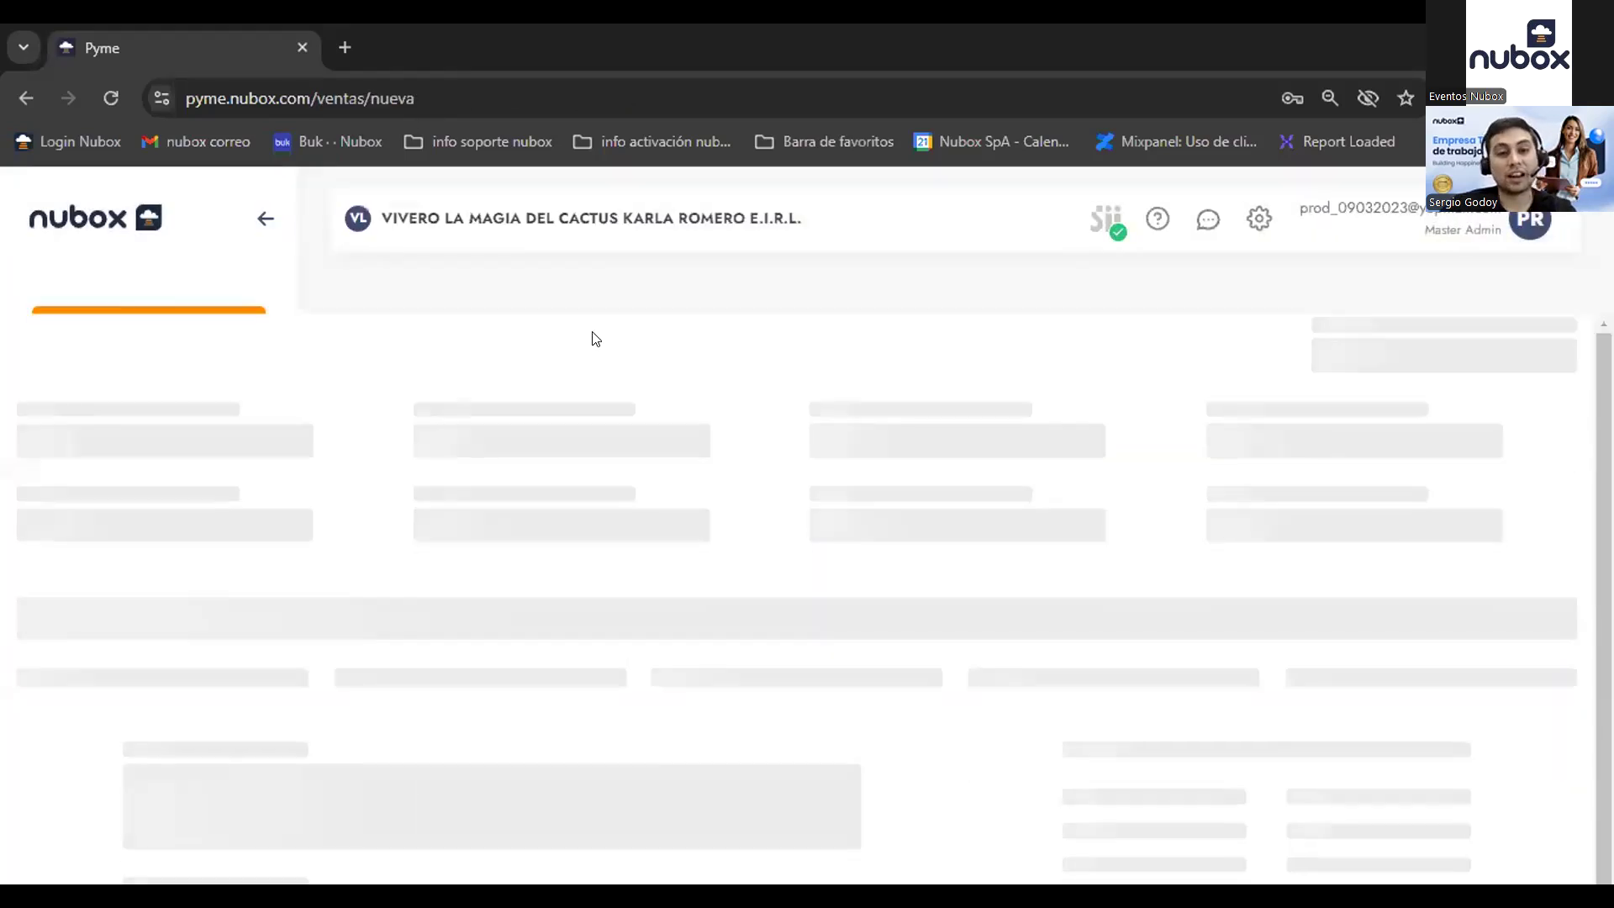
click(321, 233)
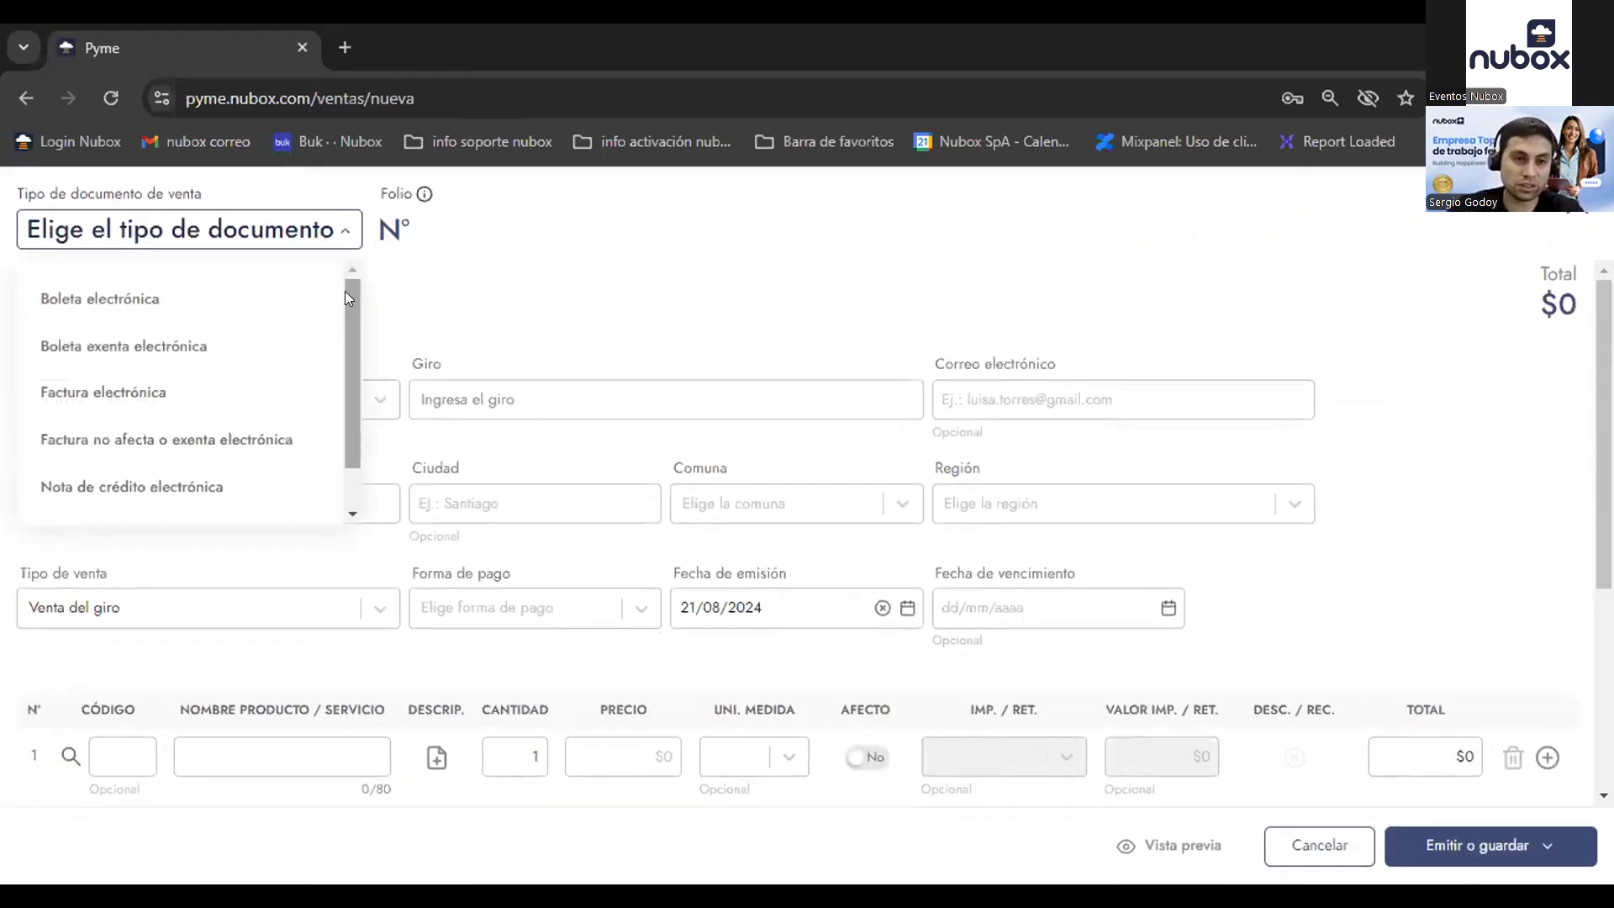
click(254, 392)
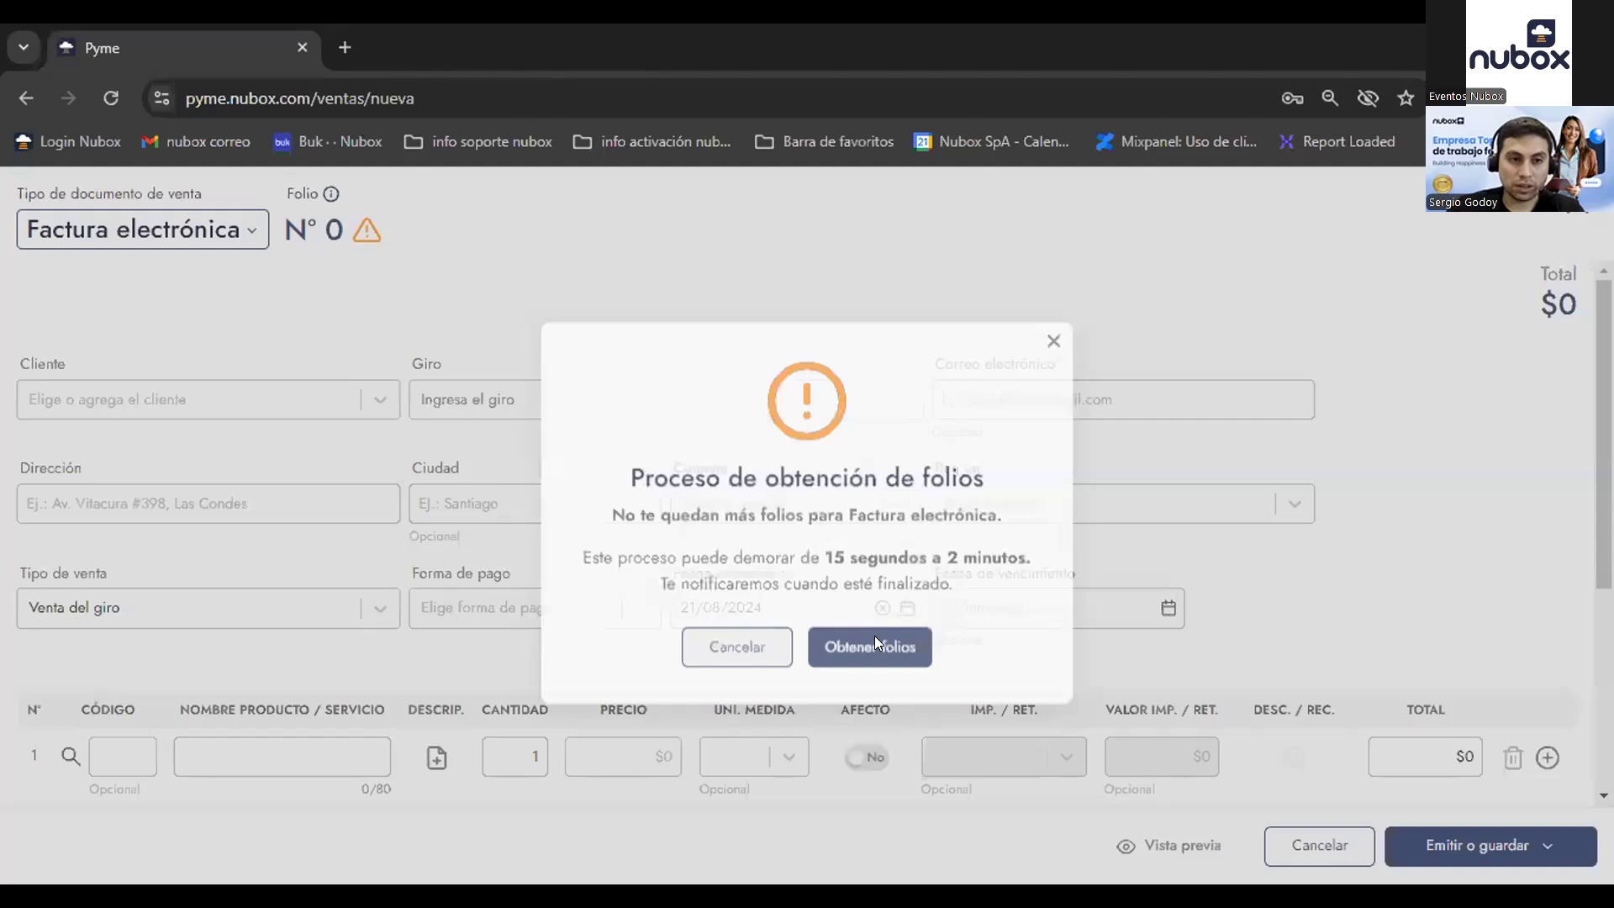
click(870, 659)
Step: Select the first listed customs agency as the customer and fill the first item line using product code 2020
click(252, 400)
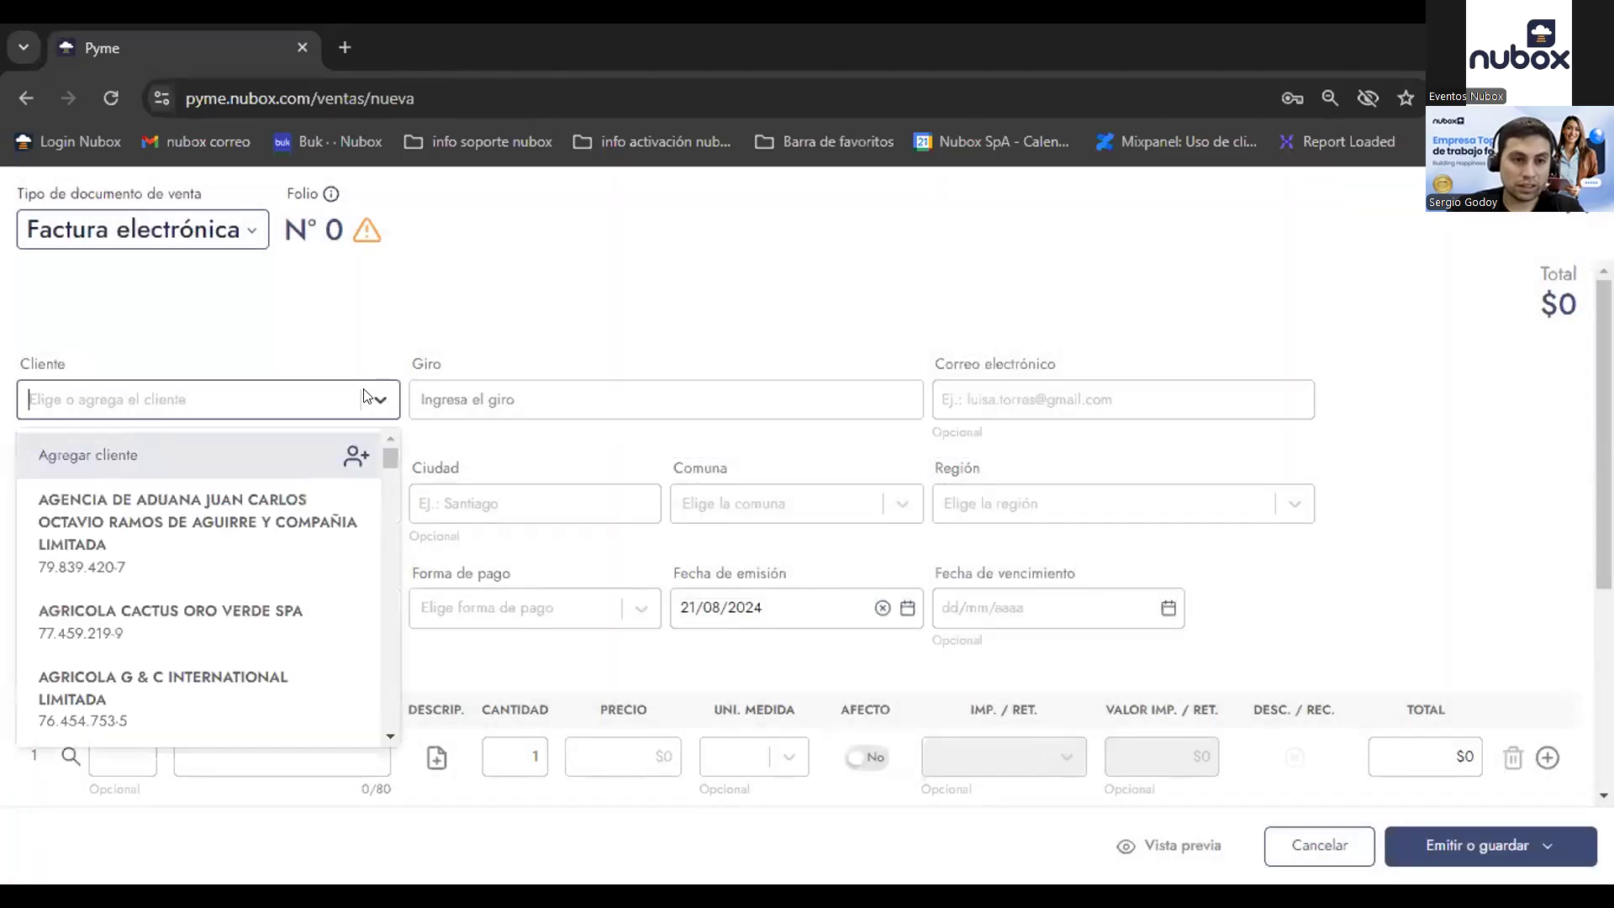
click(236, 504)
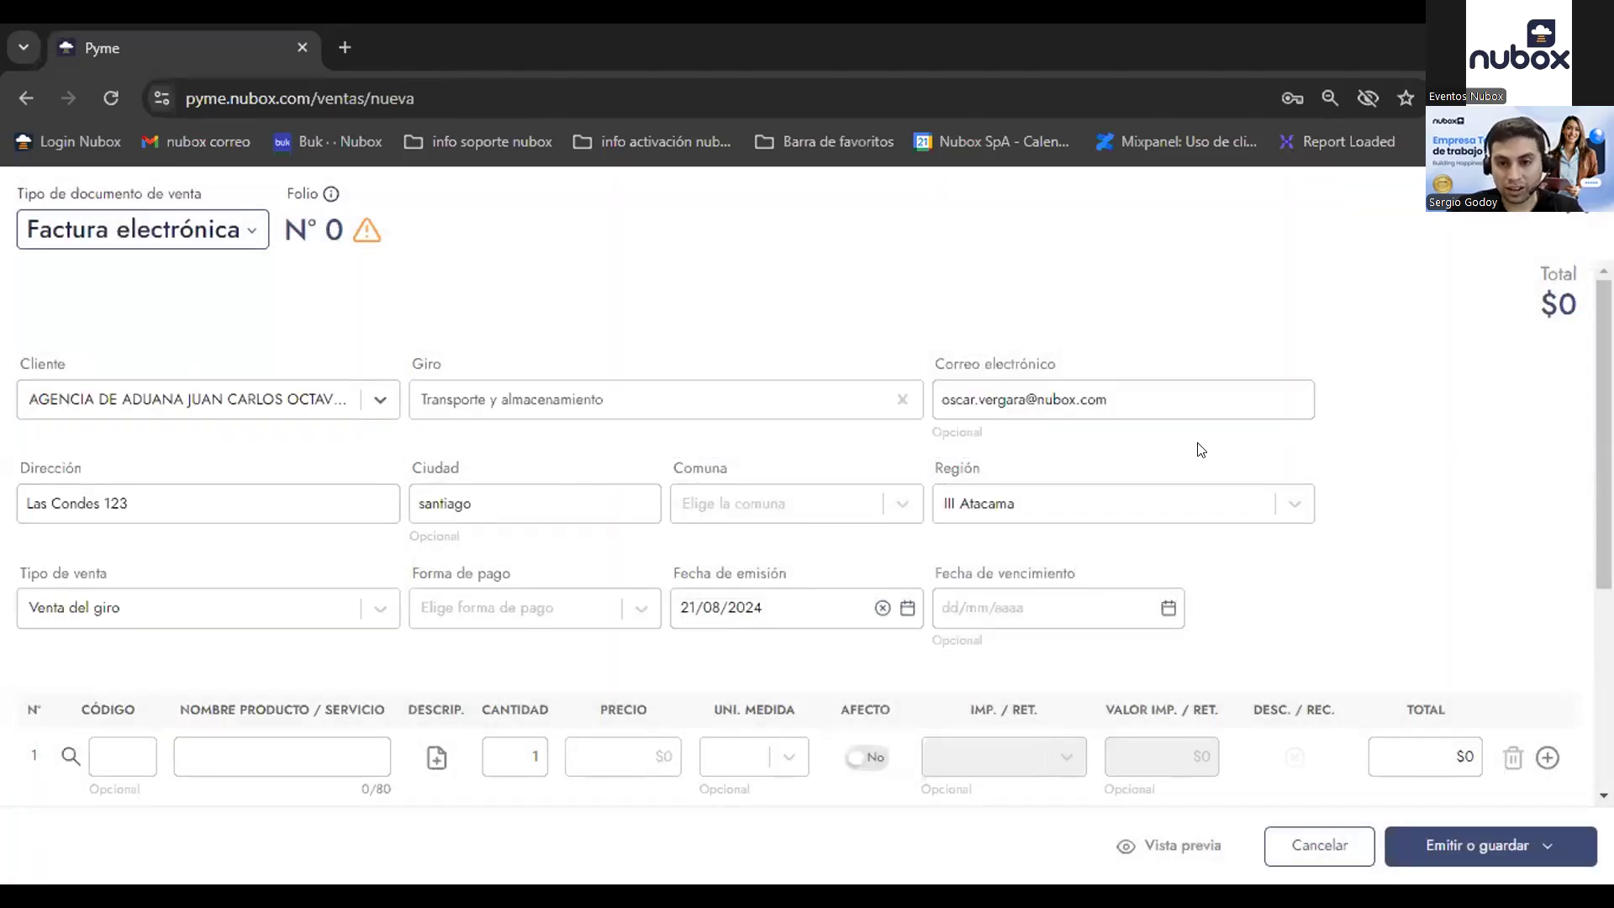
scroll(533, 599, down, 1)
click(103, 642)
text(2020)
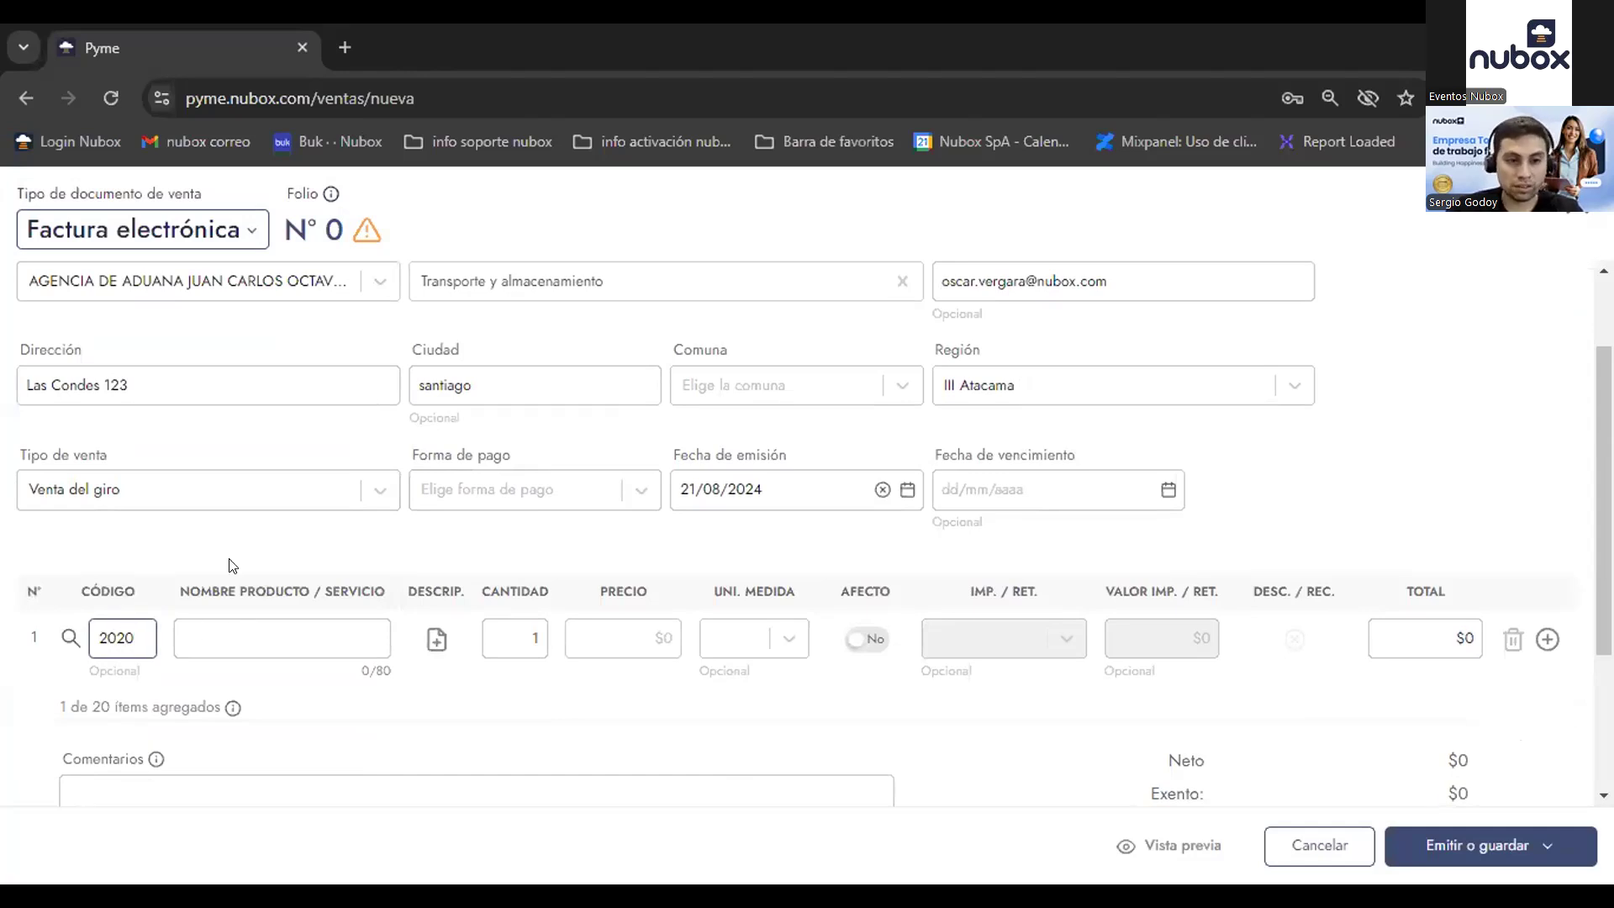
key(Return)
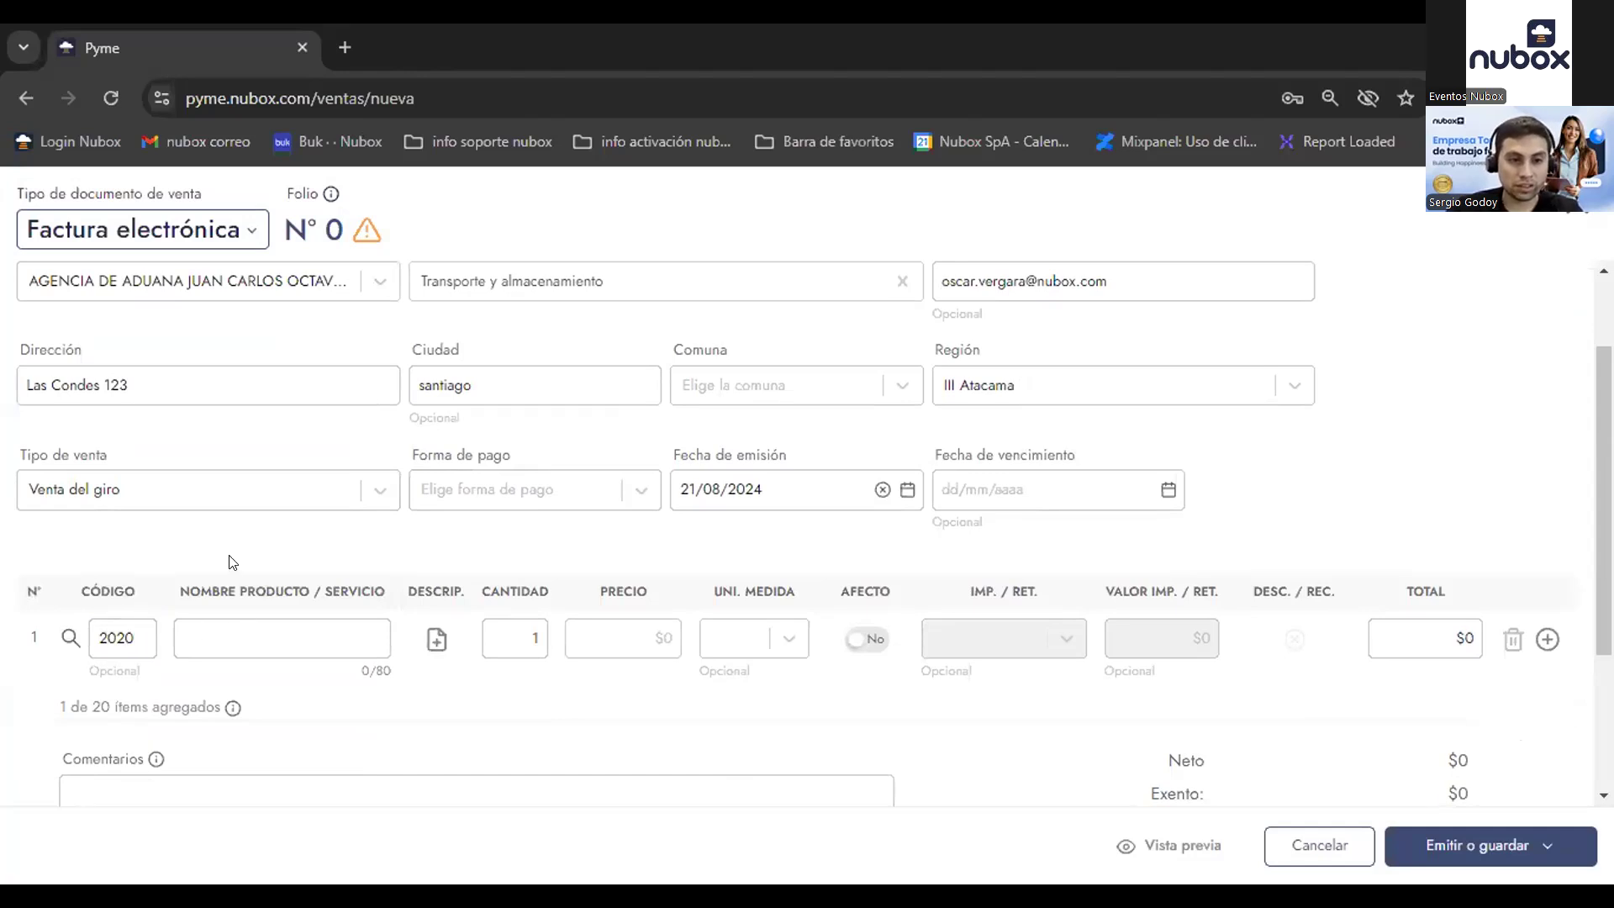
Step: Examine the loaded item's name, its extended description and the invoice totals, leaving the description unedited
drag(178, 638, 322, 639)
click(444, 665)
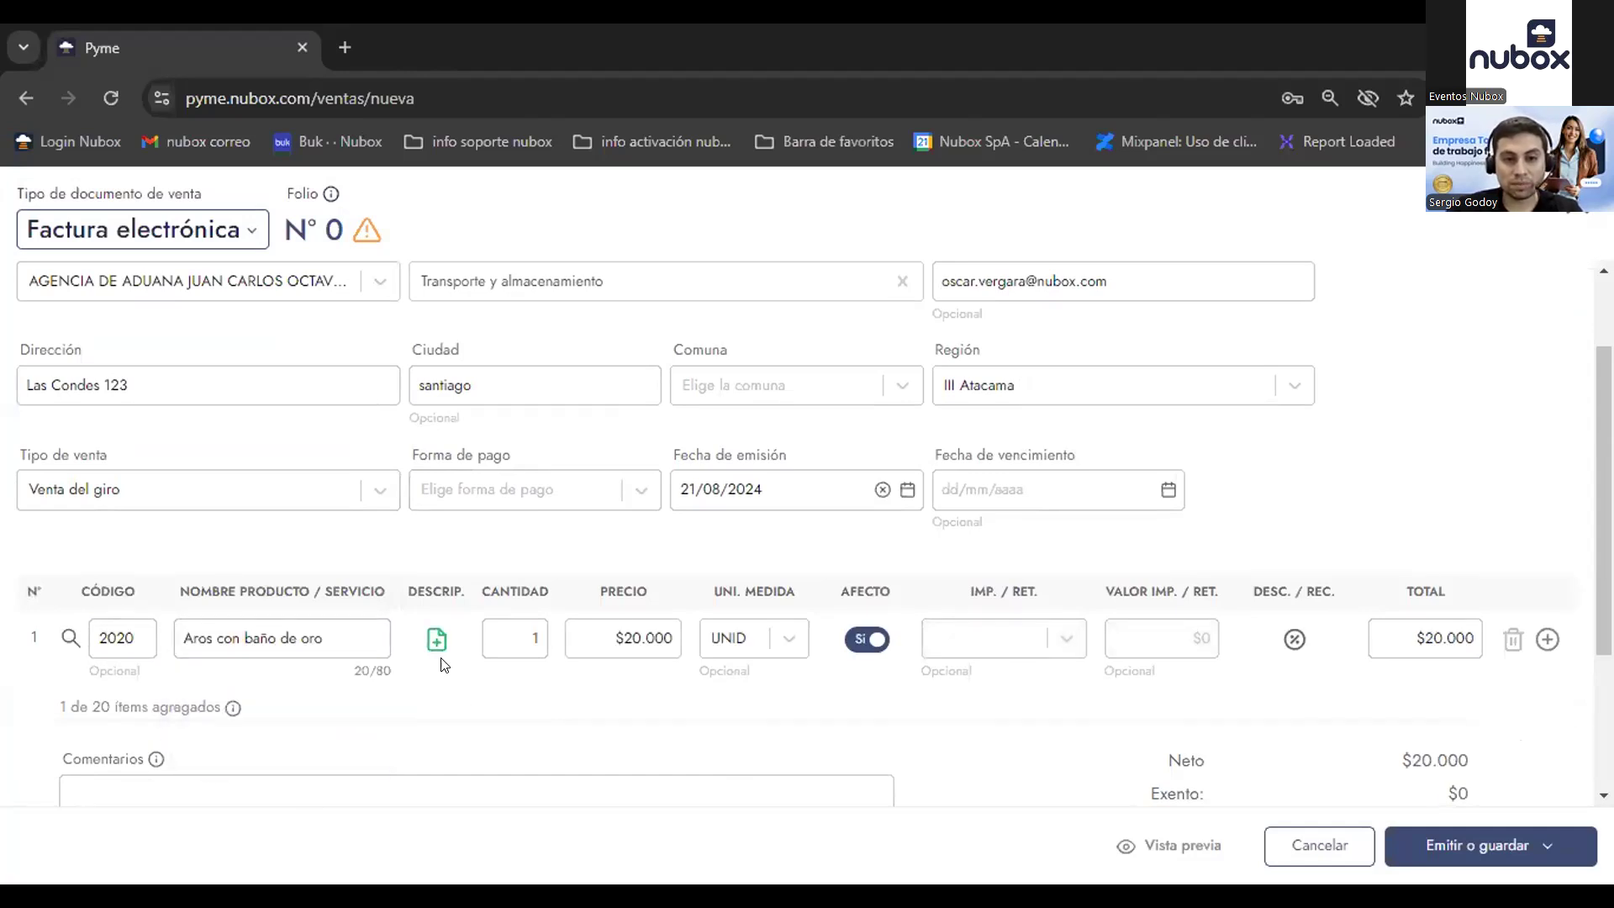
click(437, 641)
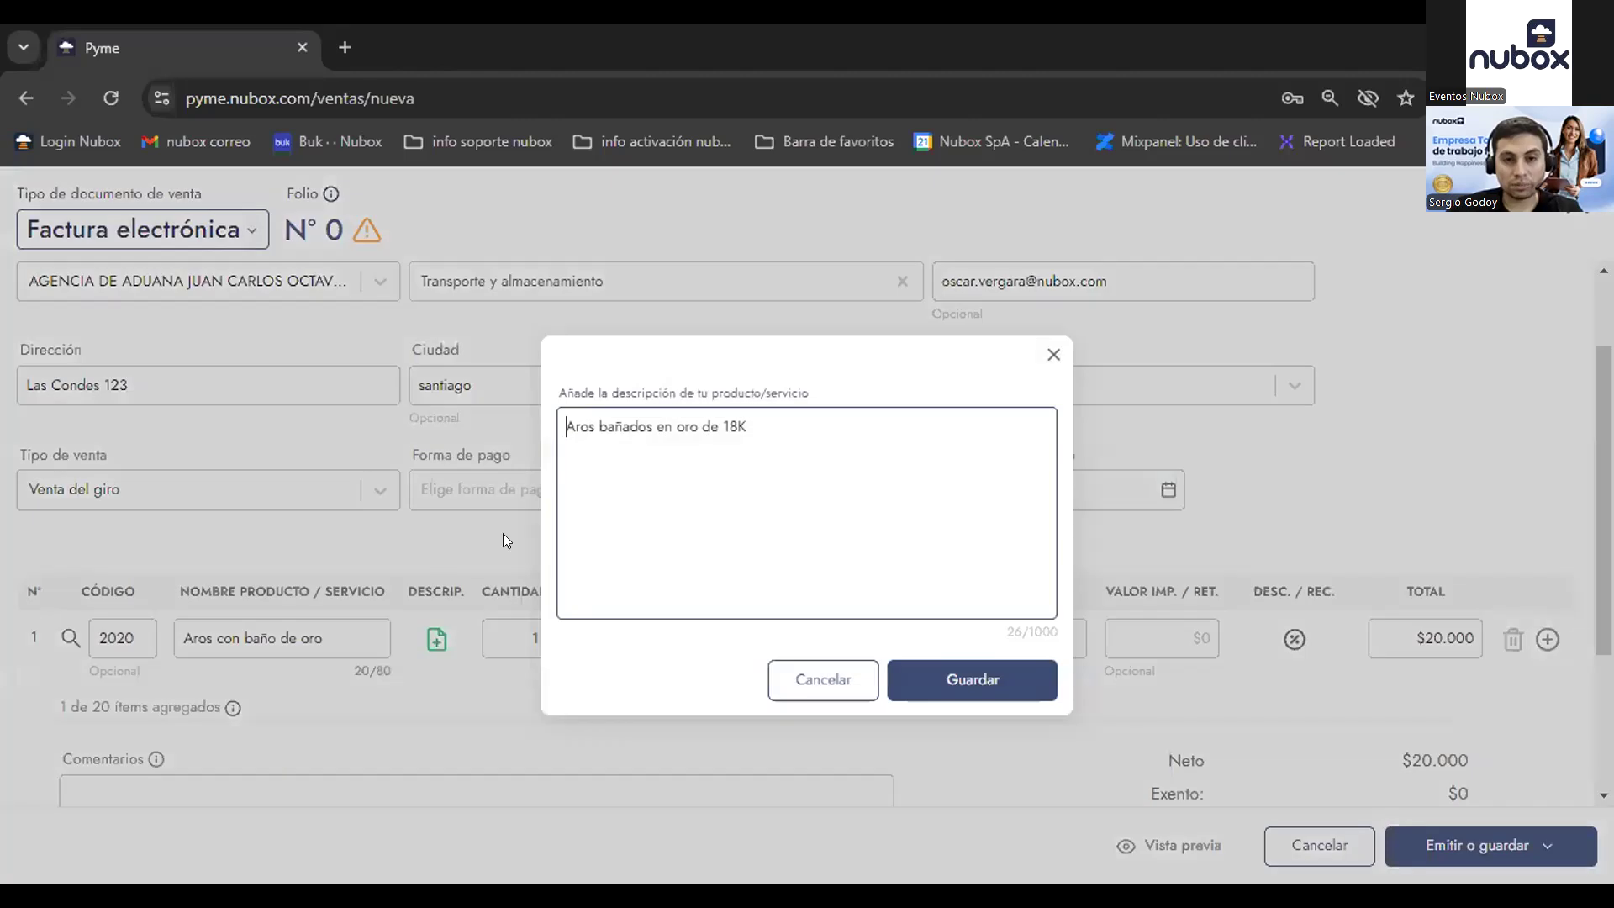
click(845, 681)
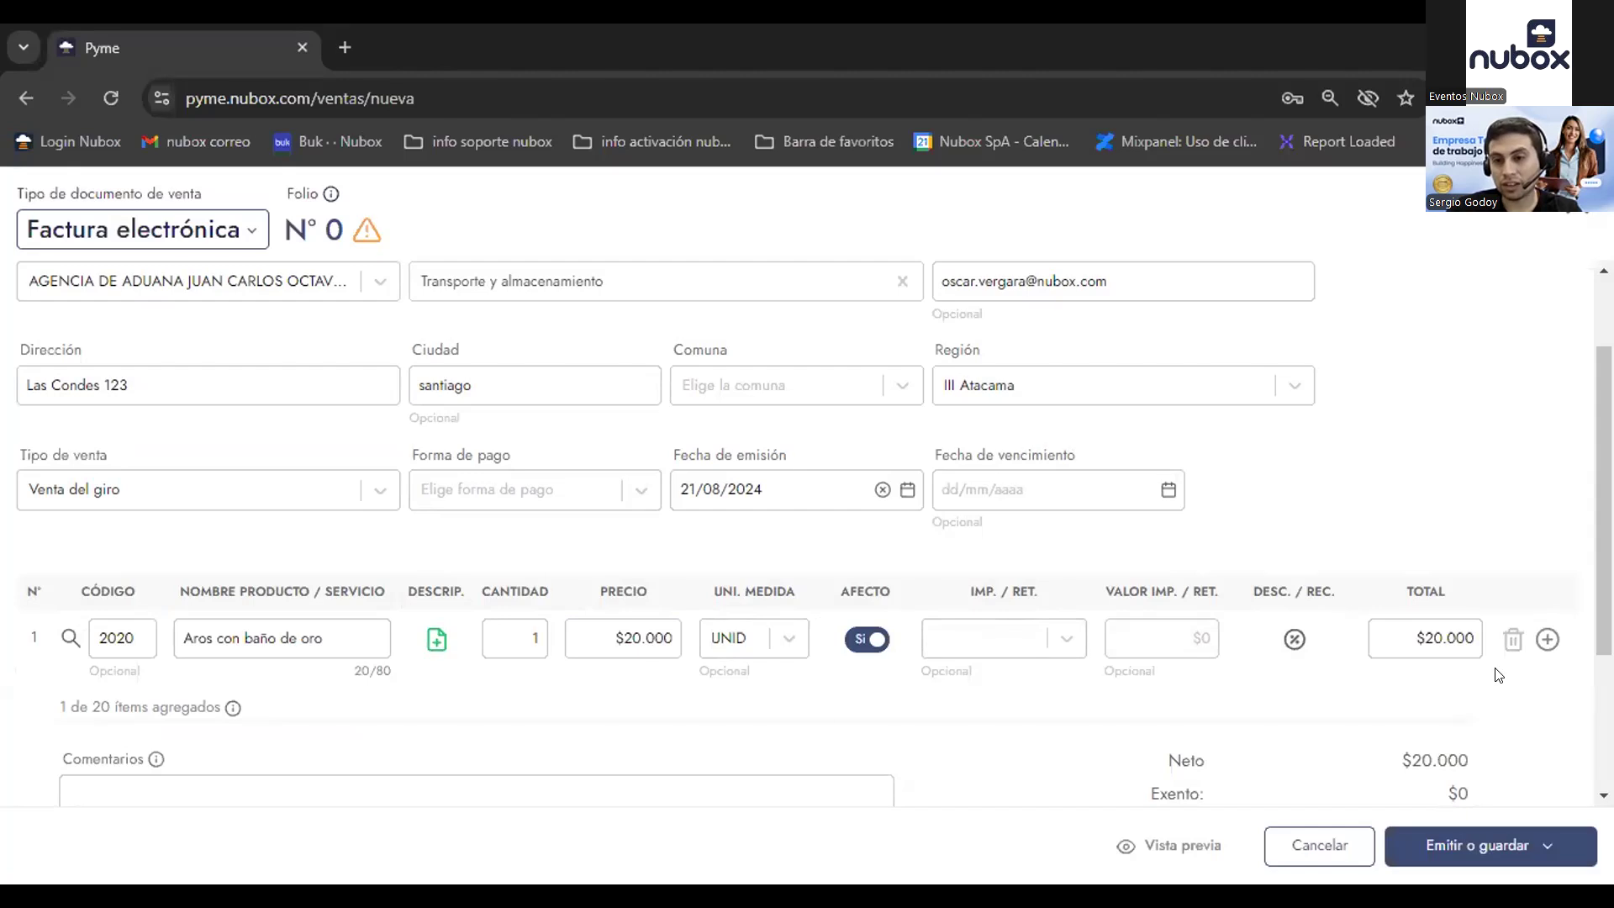
scroll(1347, 712, down, 3)
scroll(602, 595, up, 4)
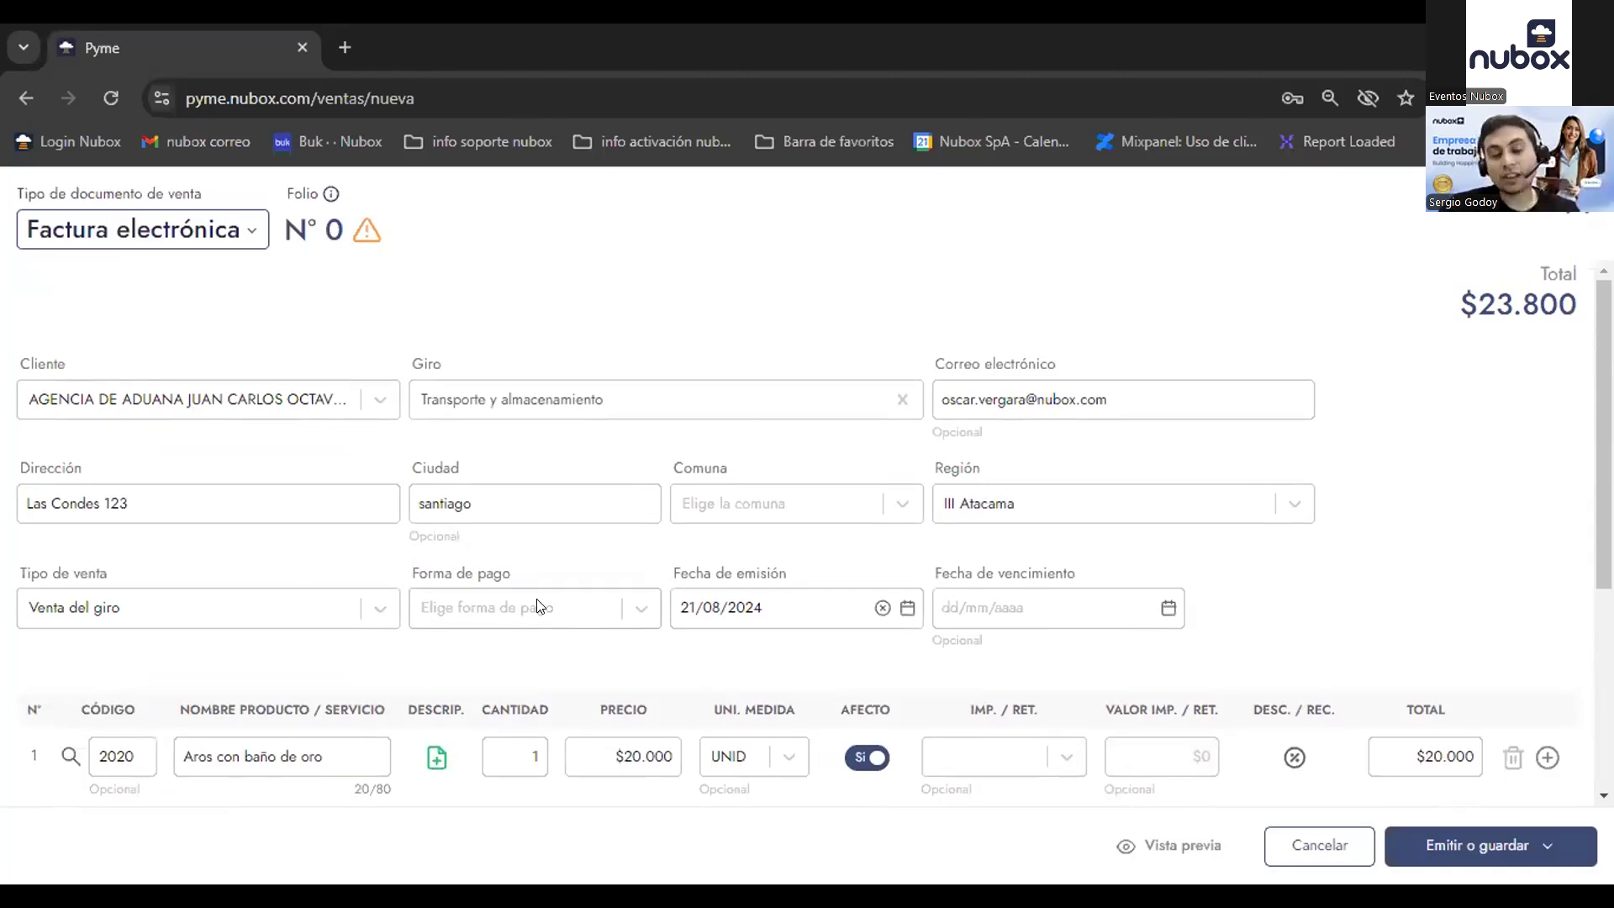
Step: Set the payment form to Crédito with due date 21/09/2024 and choose Copiapó as the customer's comuna
click(555, 607)
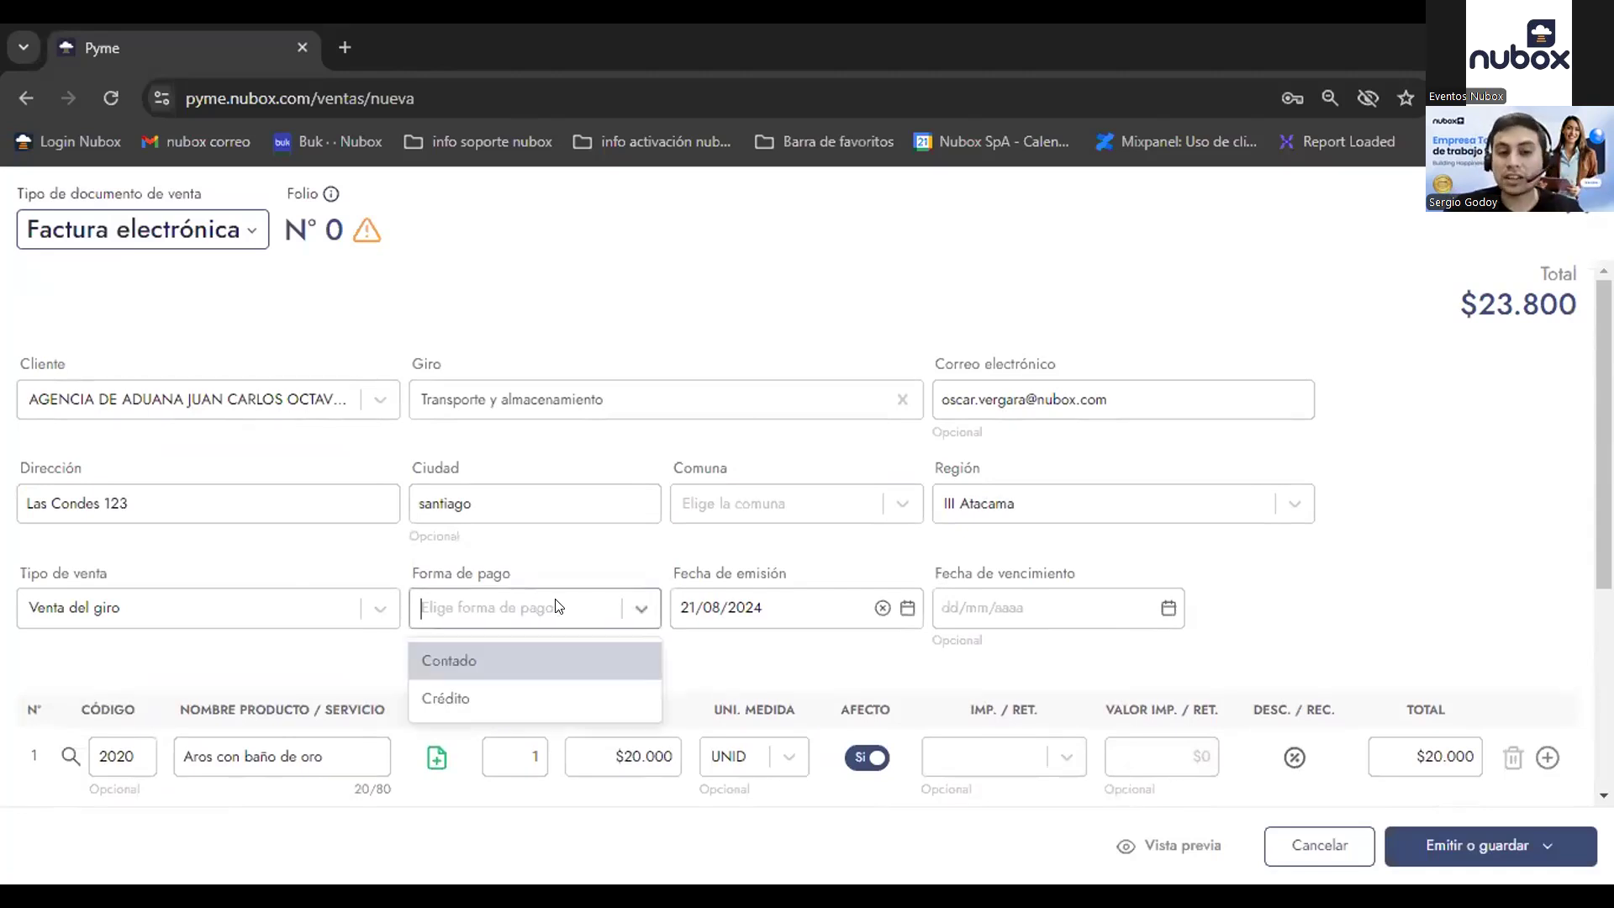
click(568, 697)
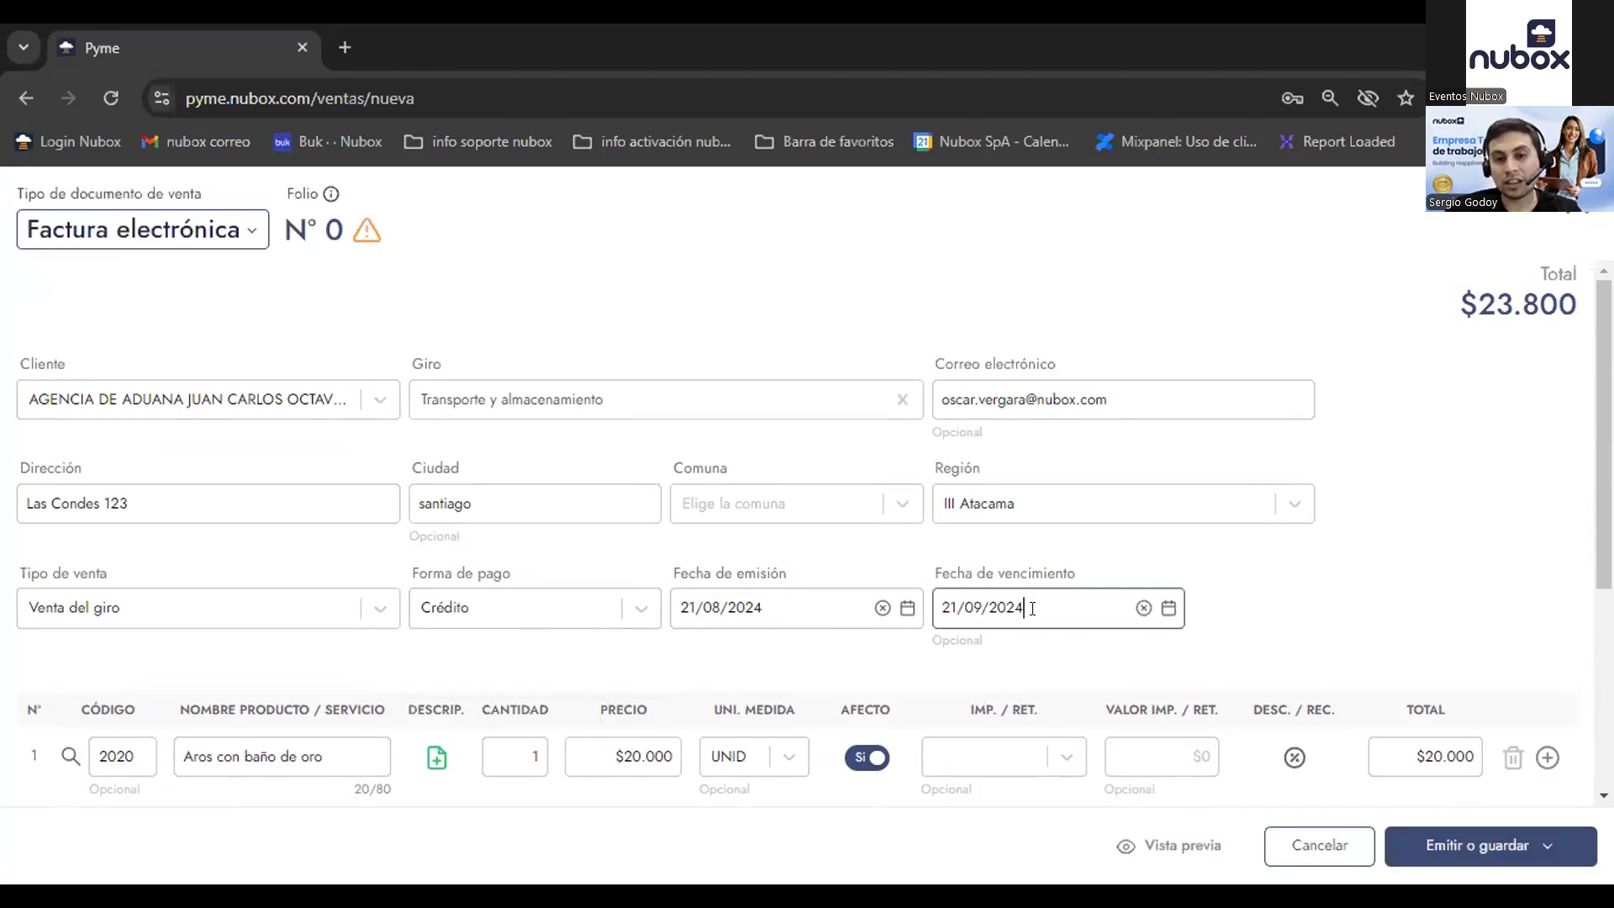
click(898, 509)
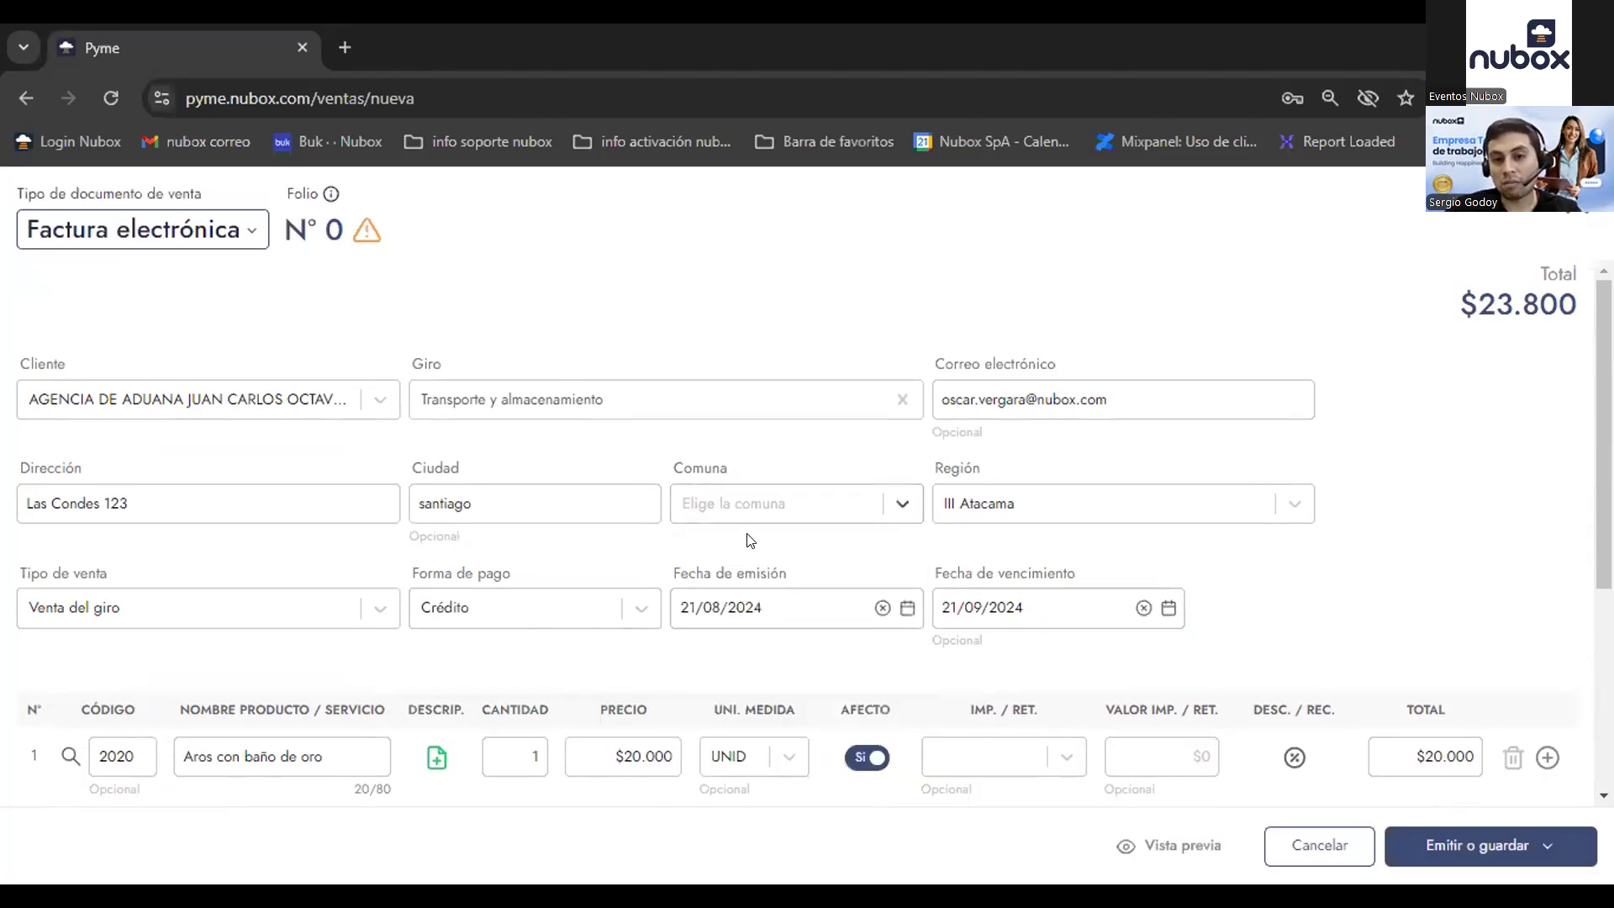
click(902, 509)
click(802, 563)
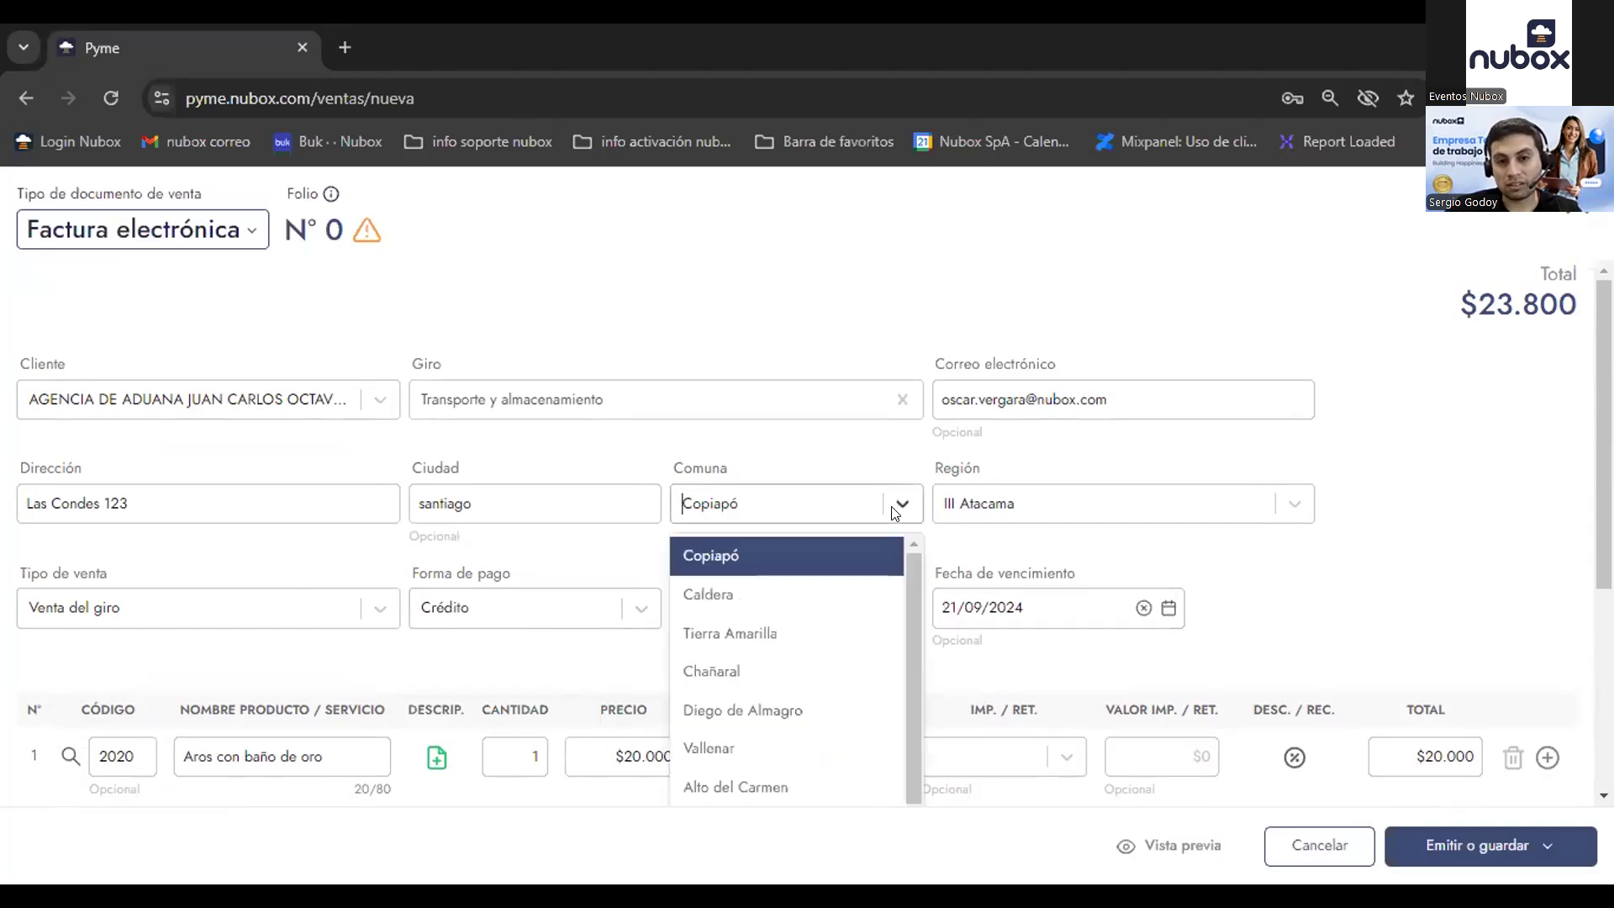
click(781, 503)
click(780, 504)
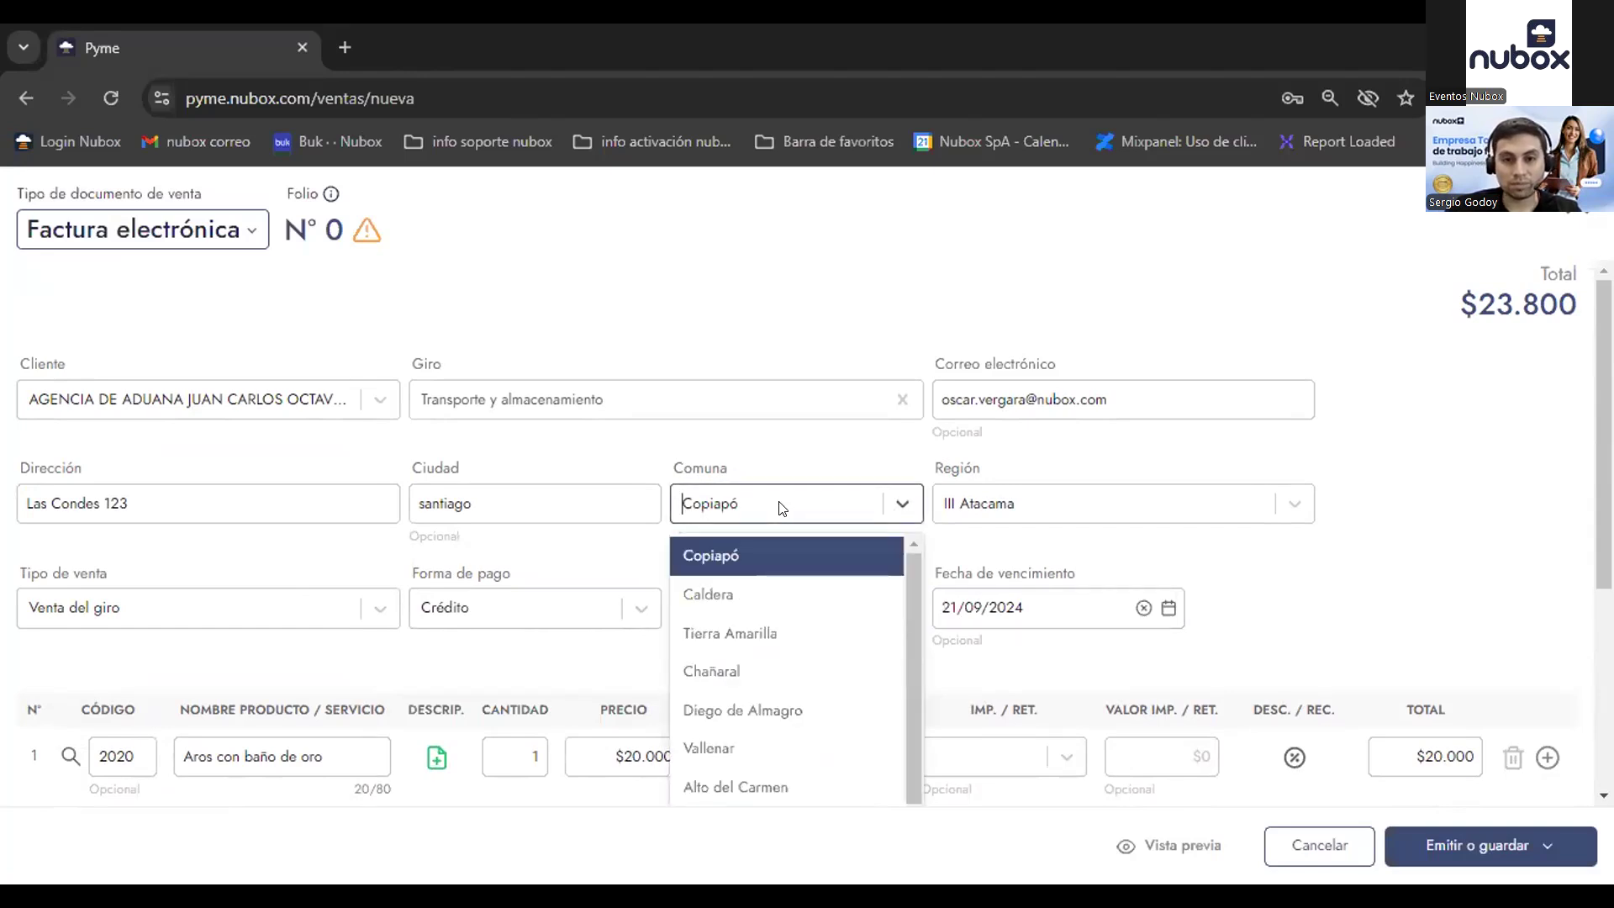
click(1175, 545)
Step: Start a document reference on the invoice with Orden de compra as the referenced document type
scroll(992, 656, down, 4)
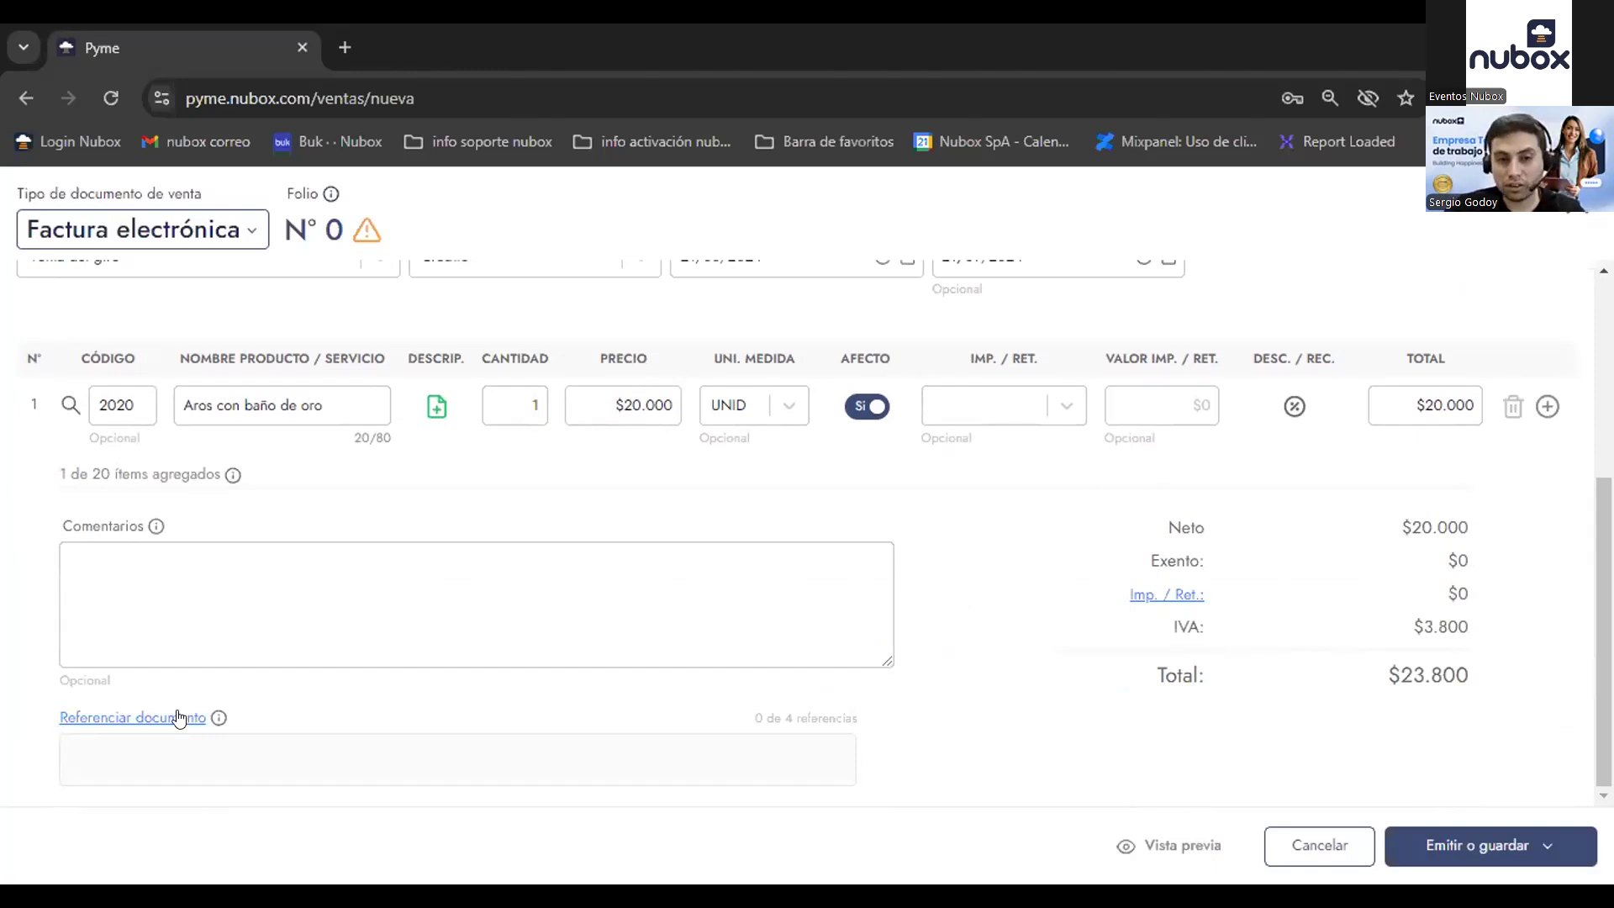
click(131, 718)
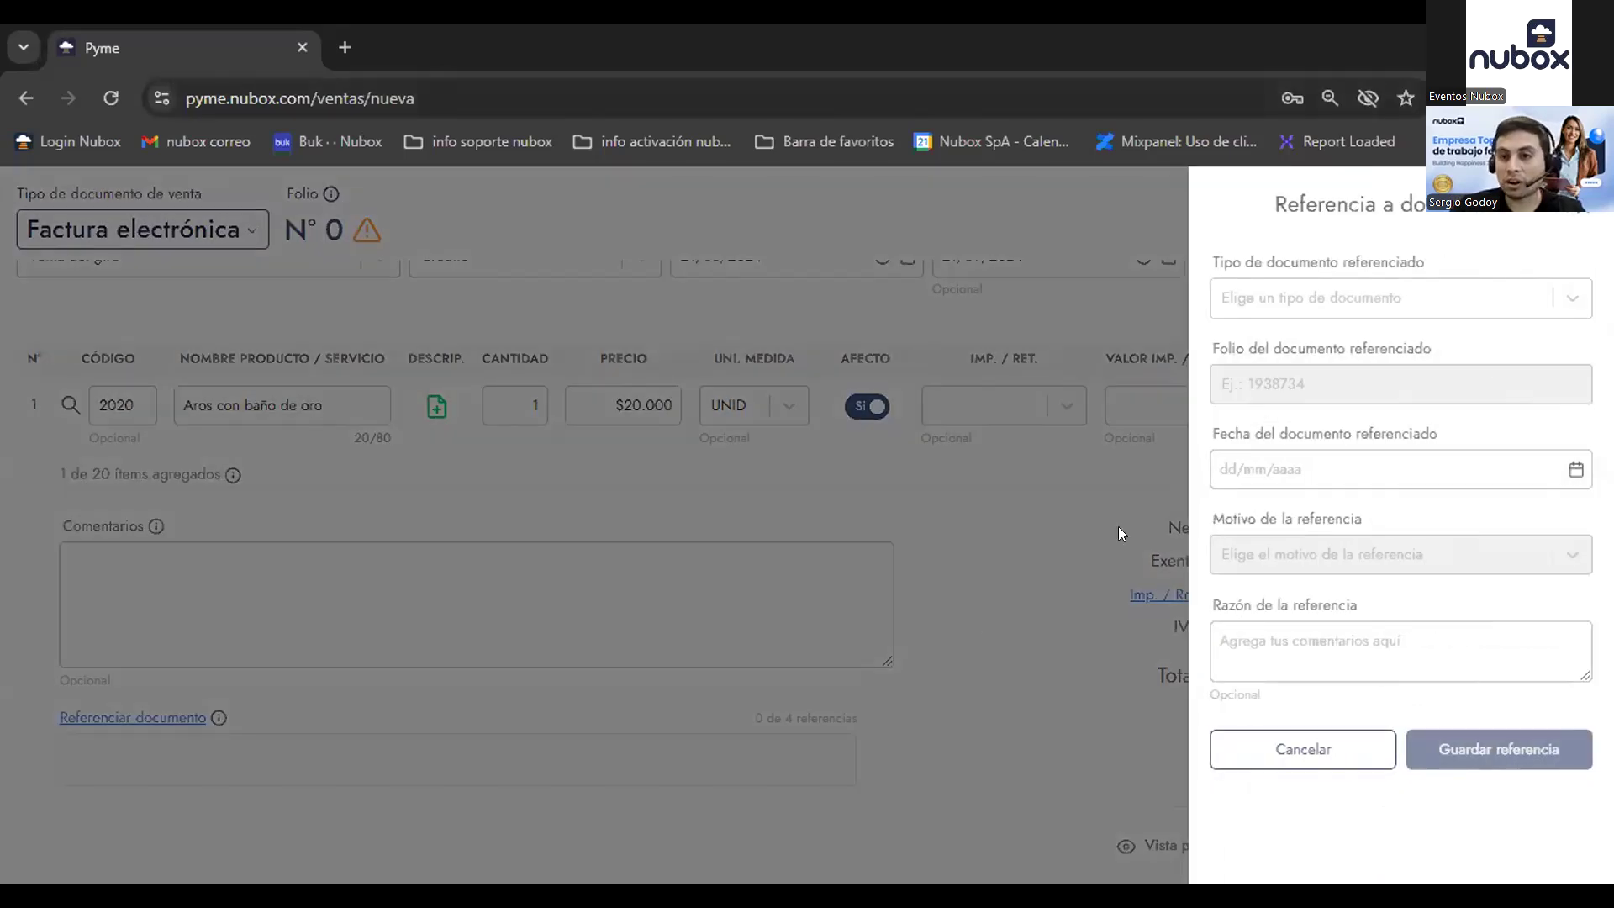
click(1558, 313)
click(1564, 306)
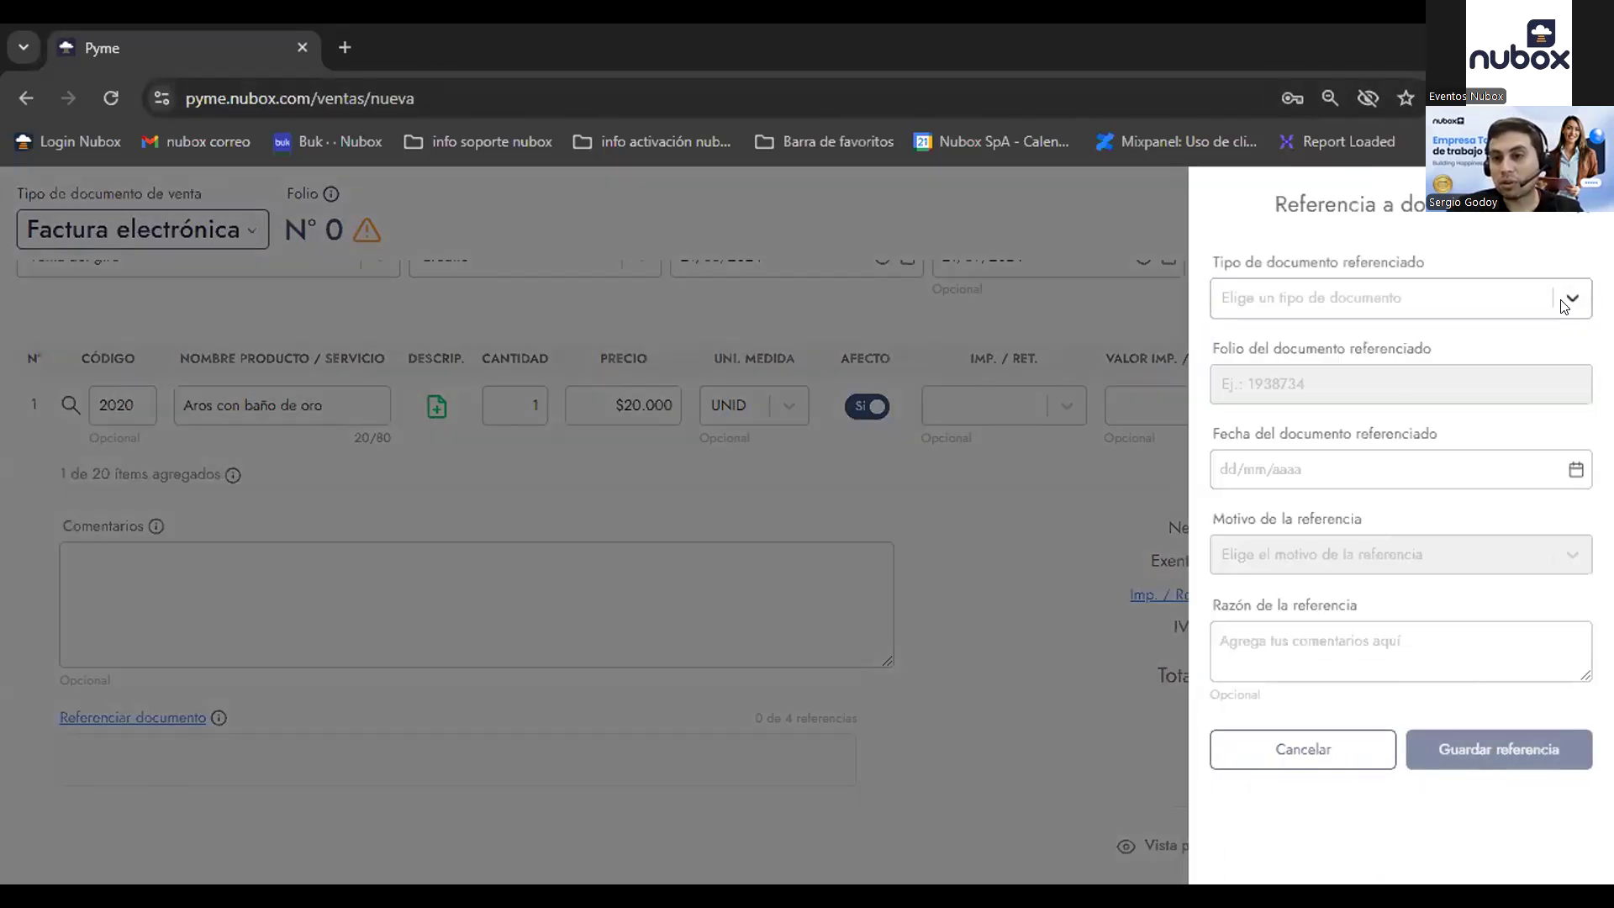
click(1572, 306)
click(1426, 299)
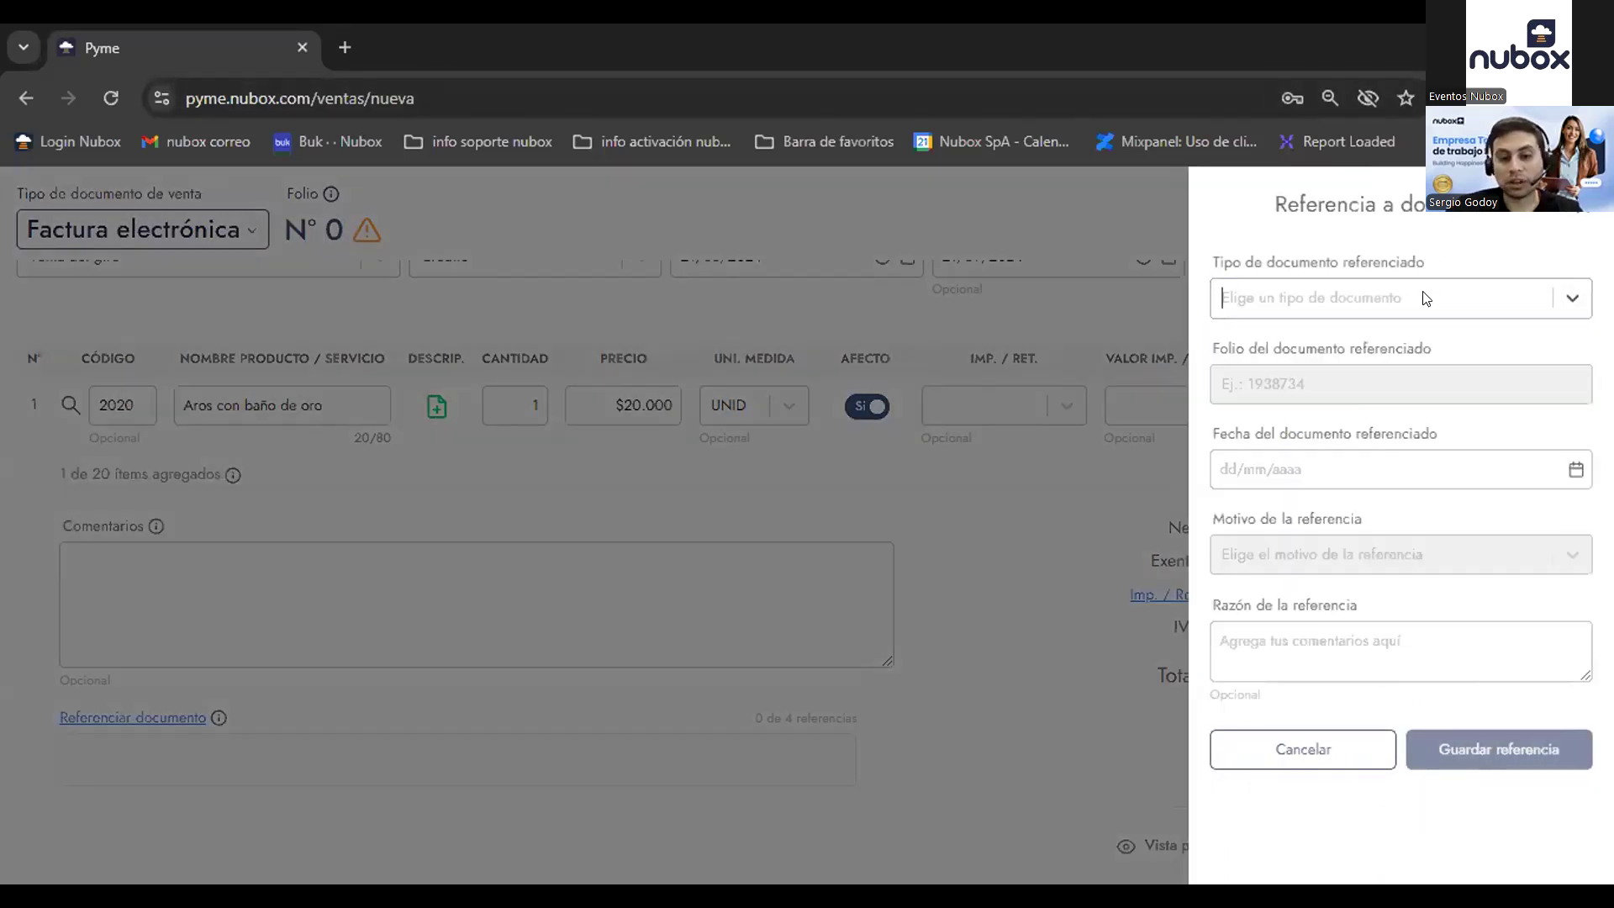
text(orden)
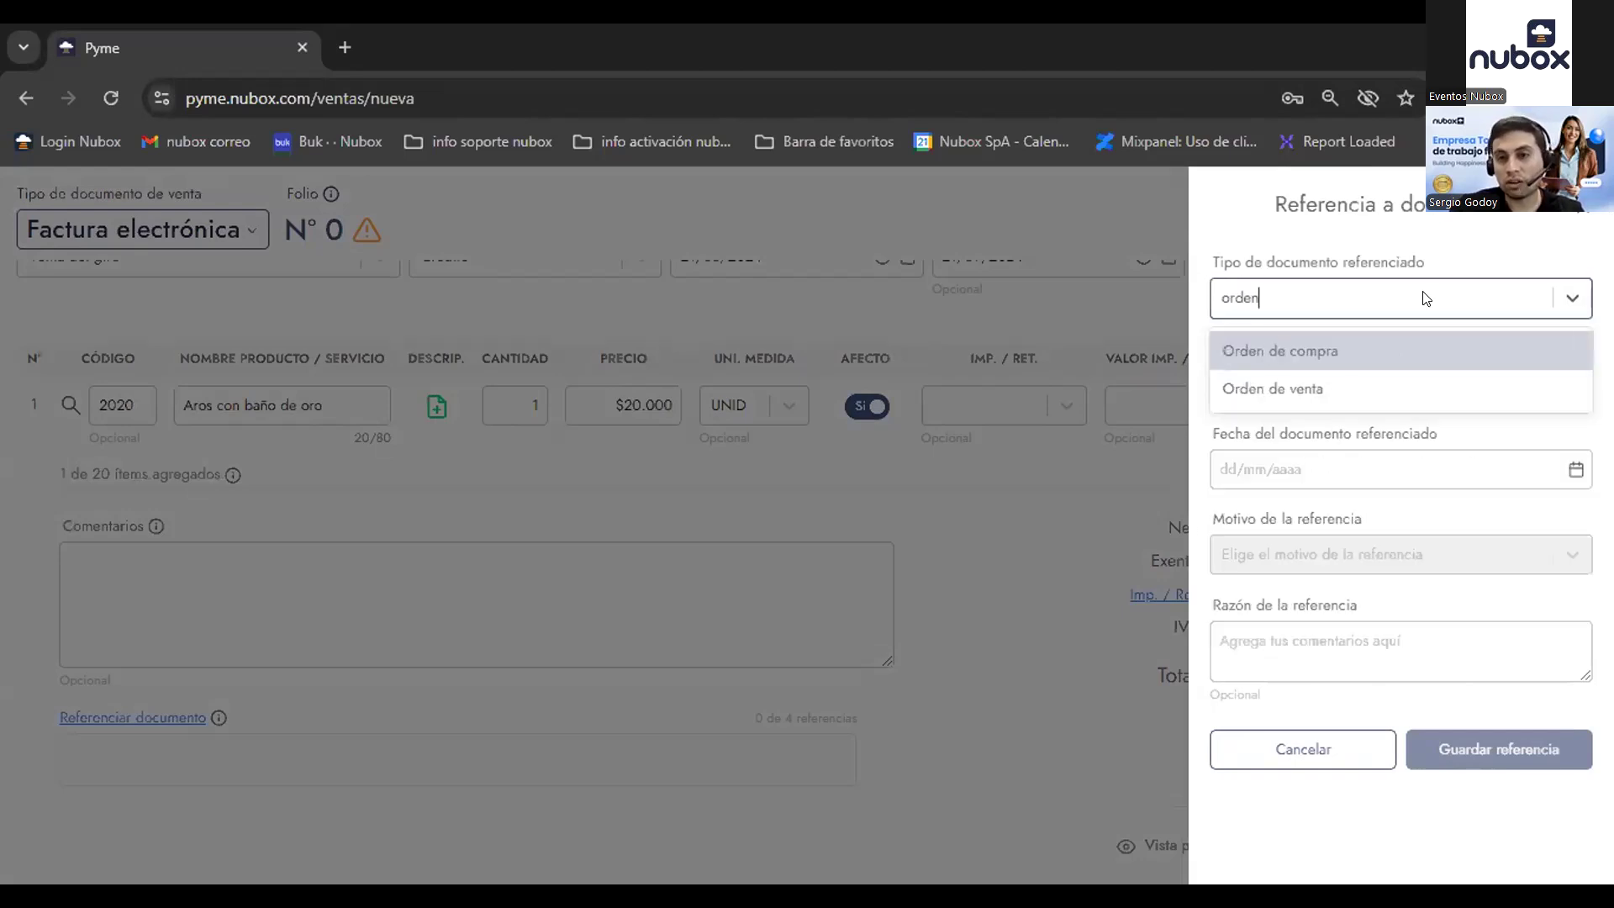
click(1392, 351)
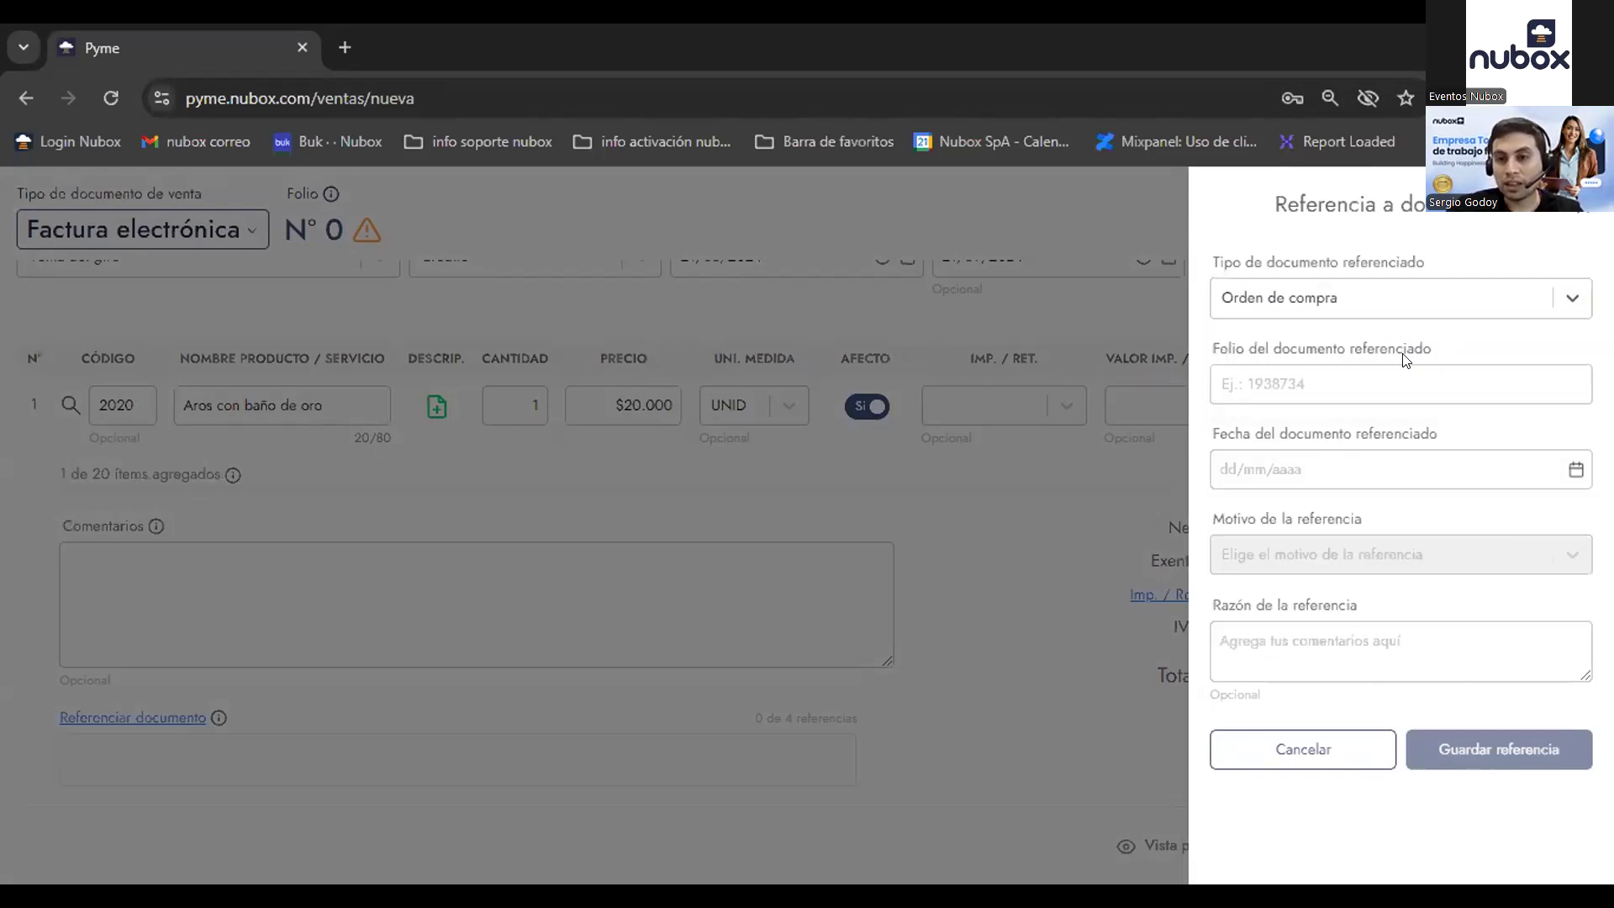
Step: Enter the purchase order's folio, date 21/08/2024 and reason "Referencia orden de compra" followed by that folio, and save the reference
text(2020)
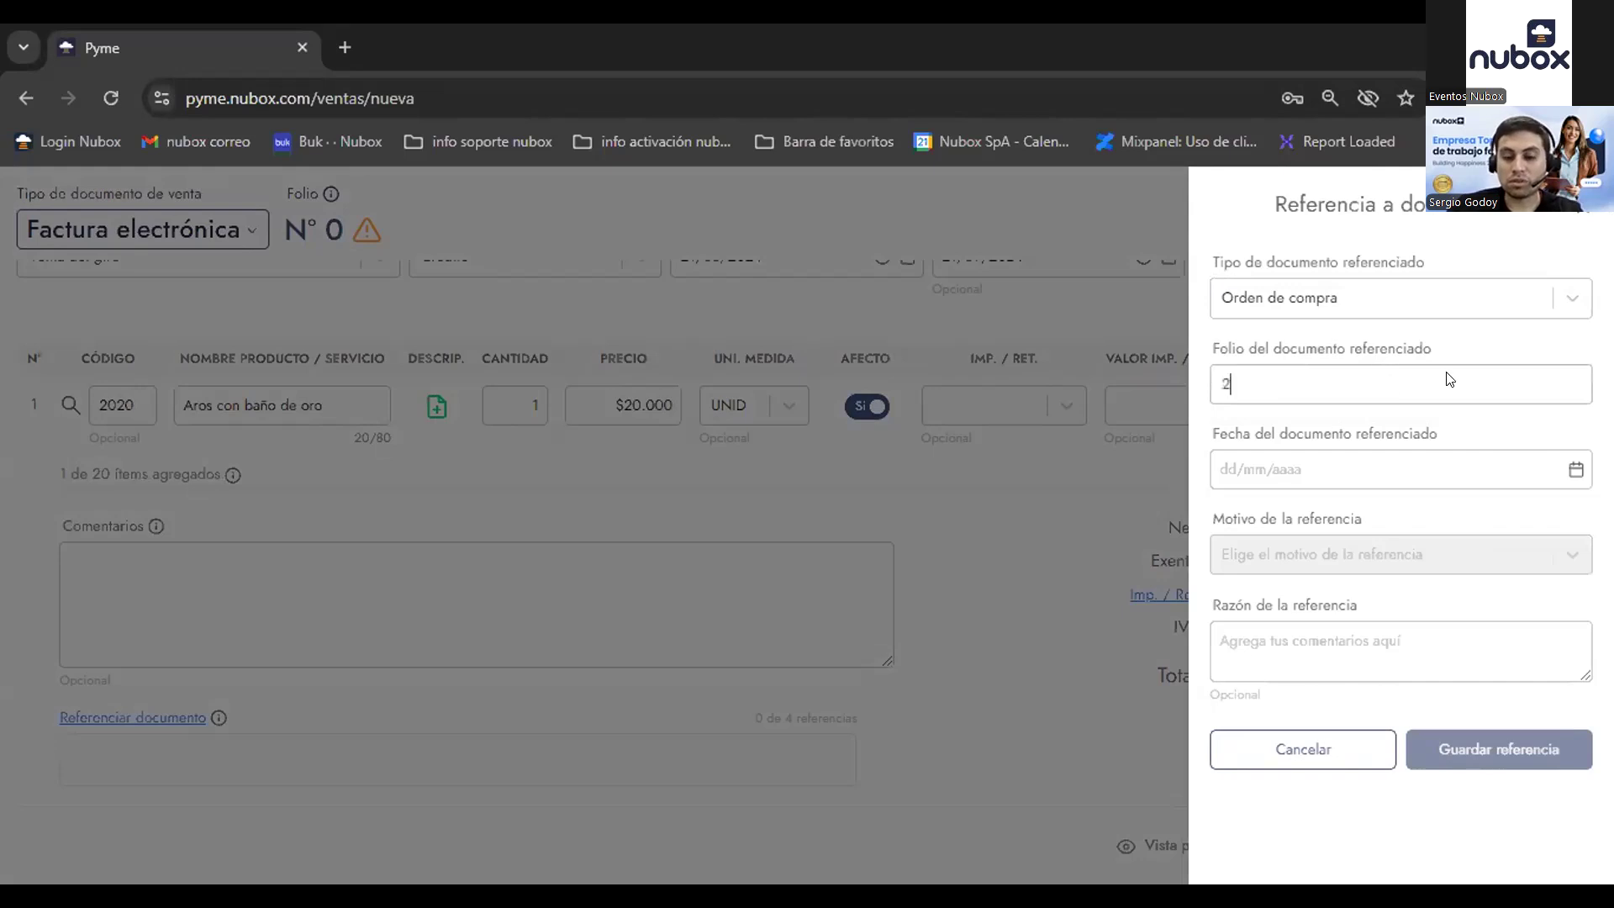
click(1436, 473)
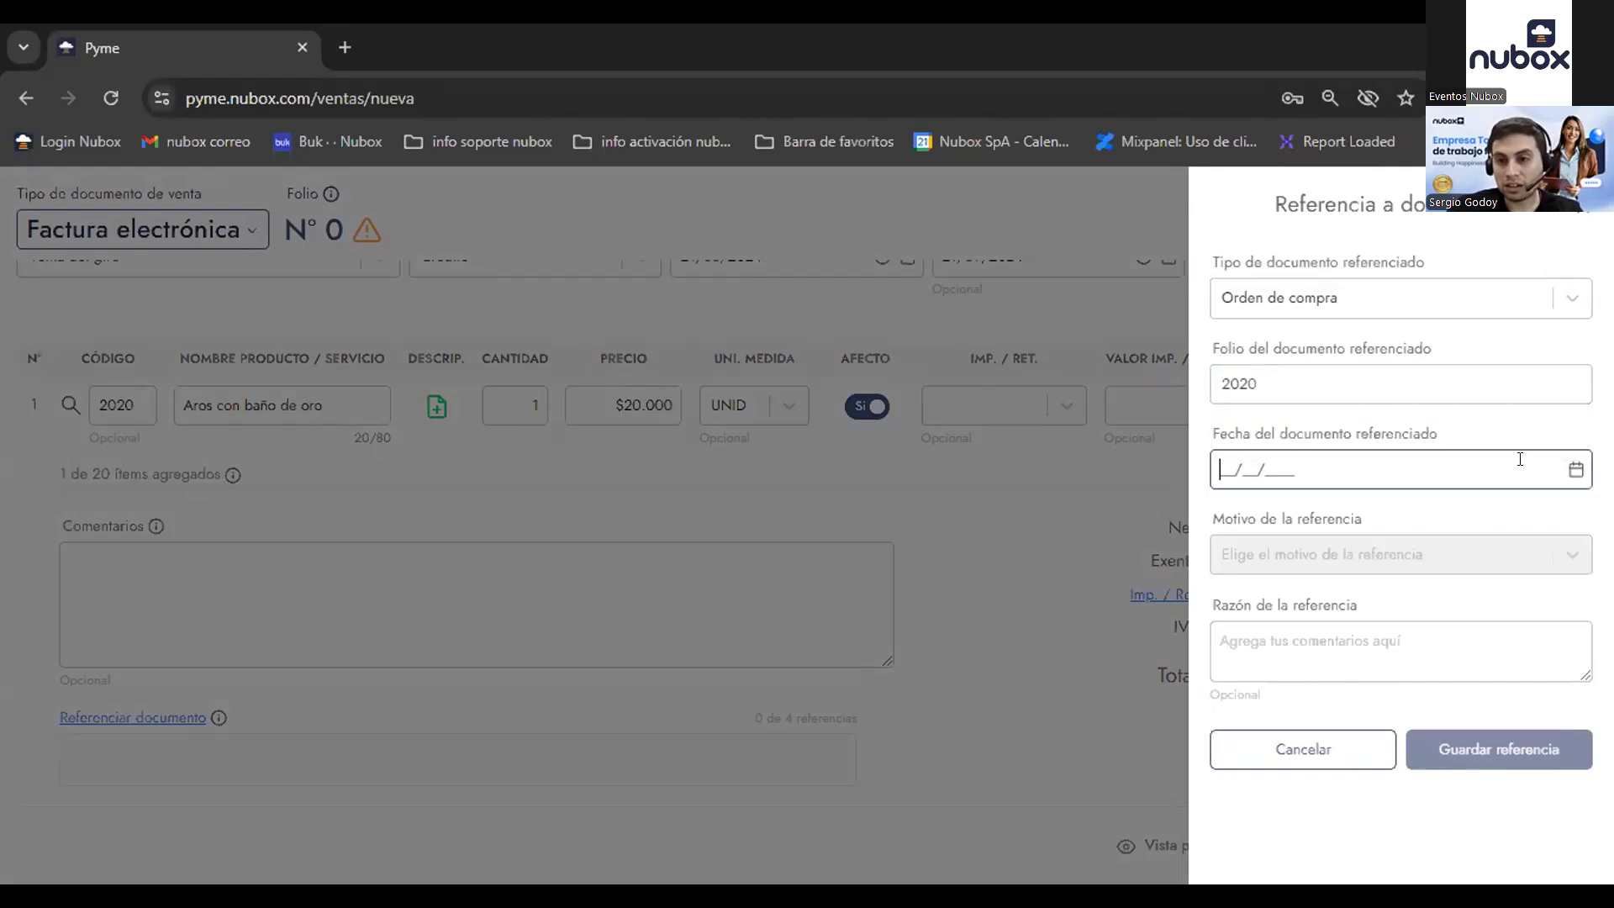
click(1576, 470)
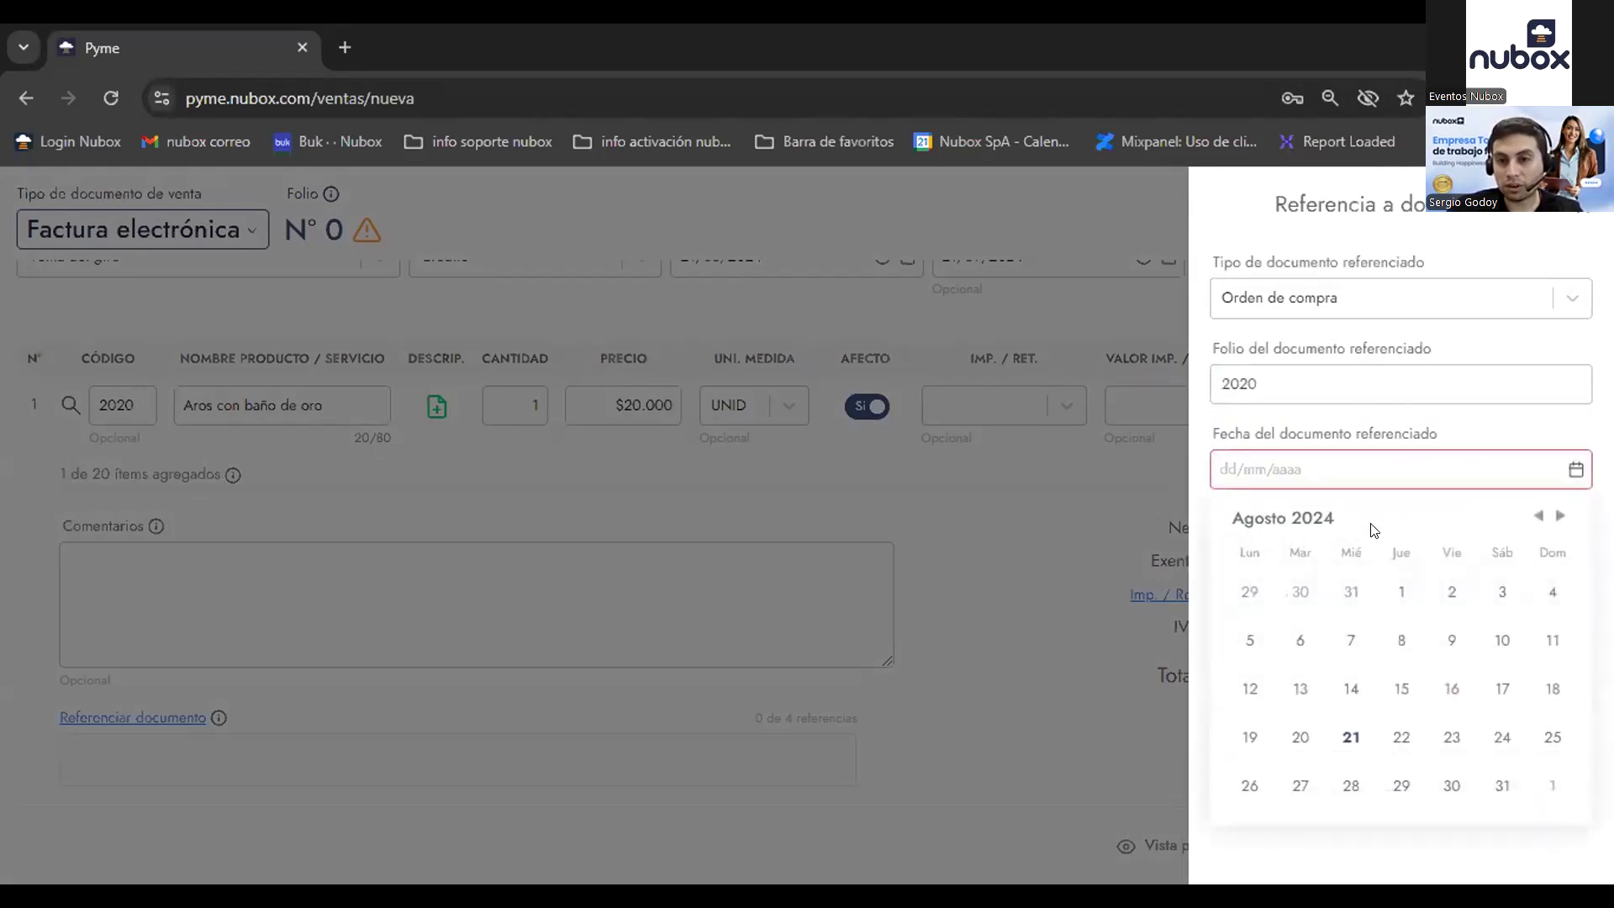
click(1345, 740)
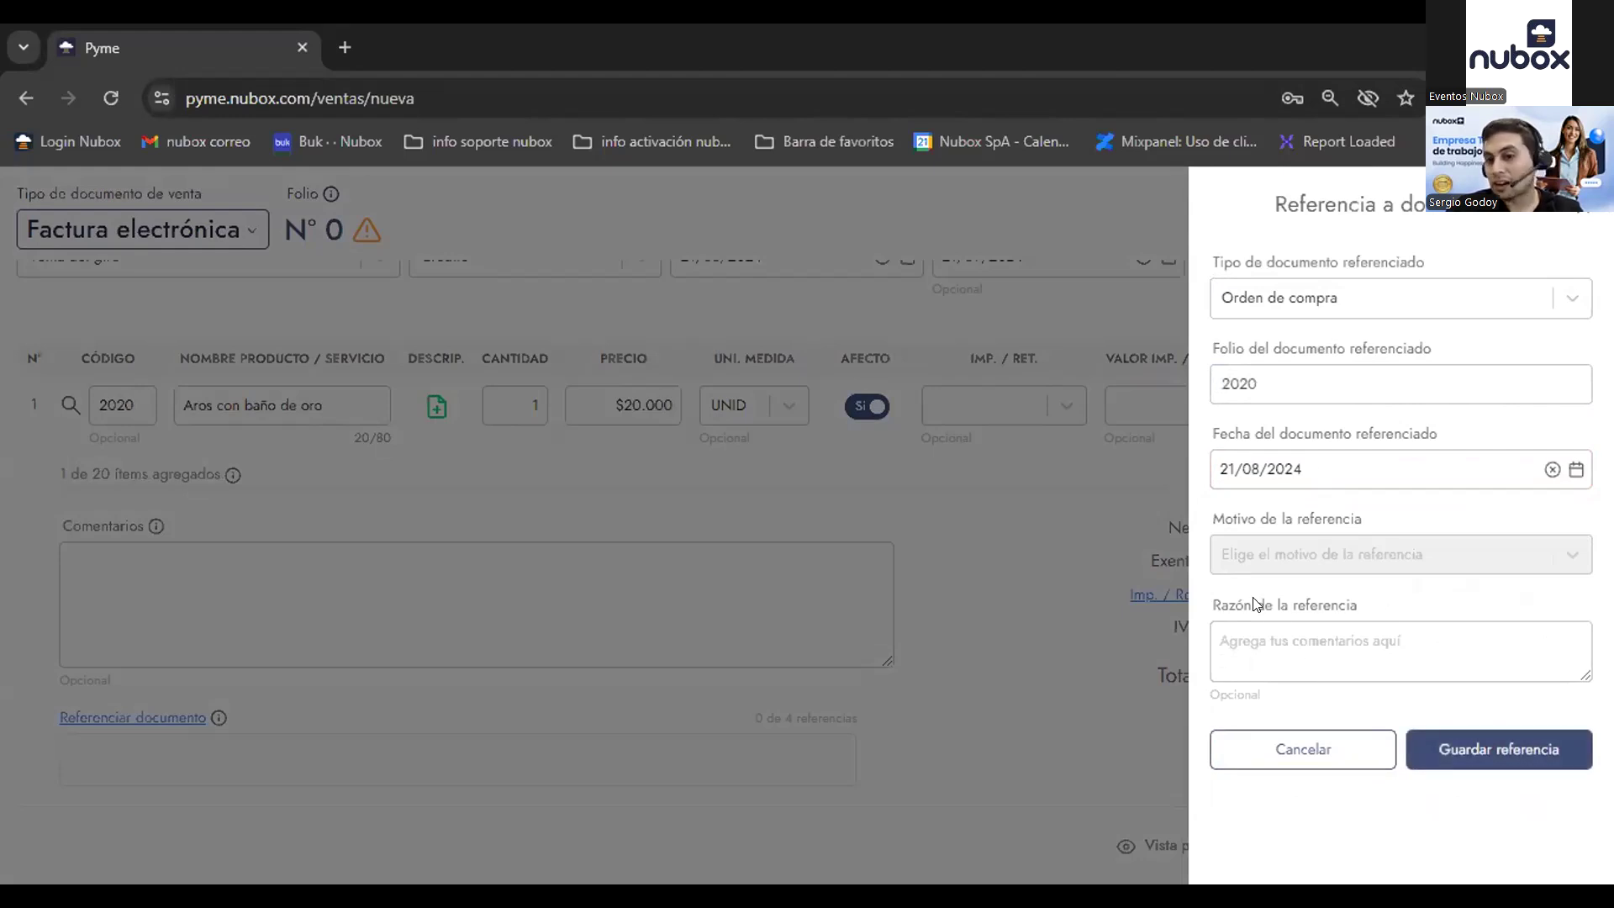
text(R)
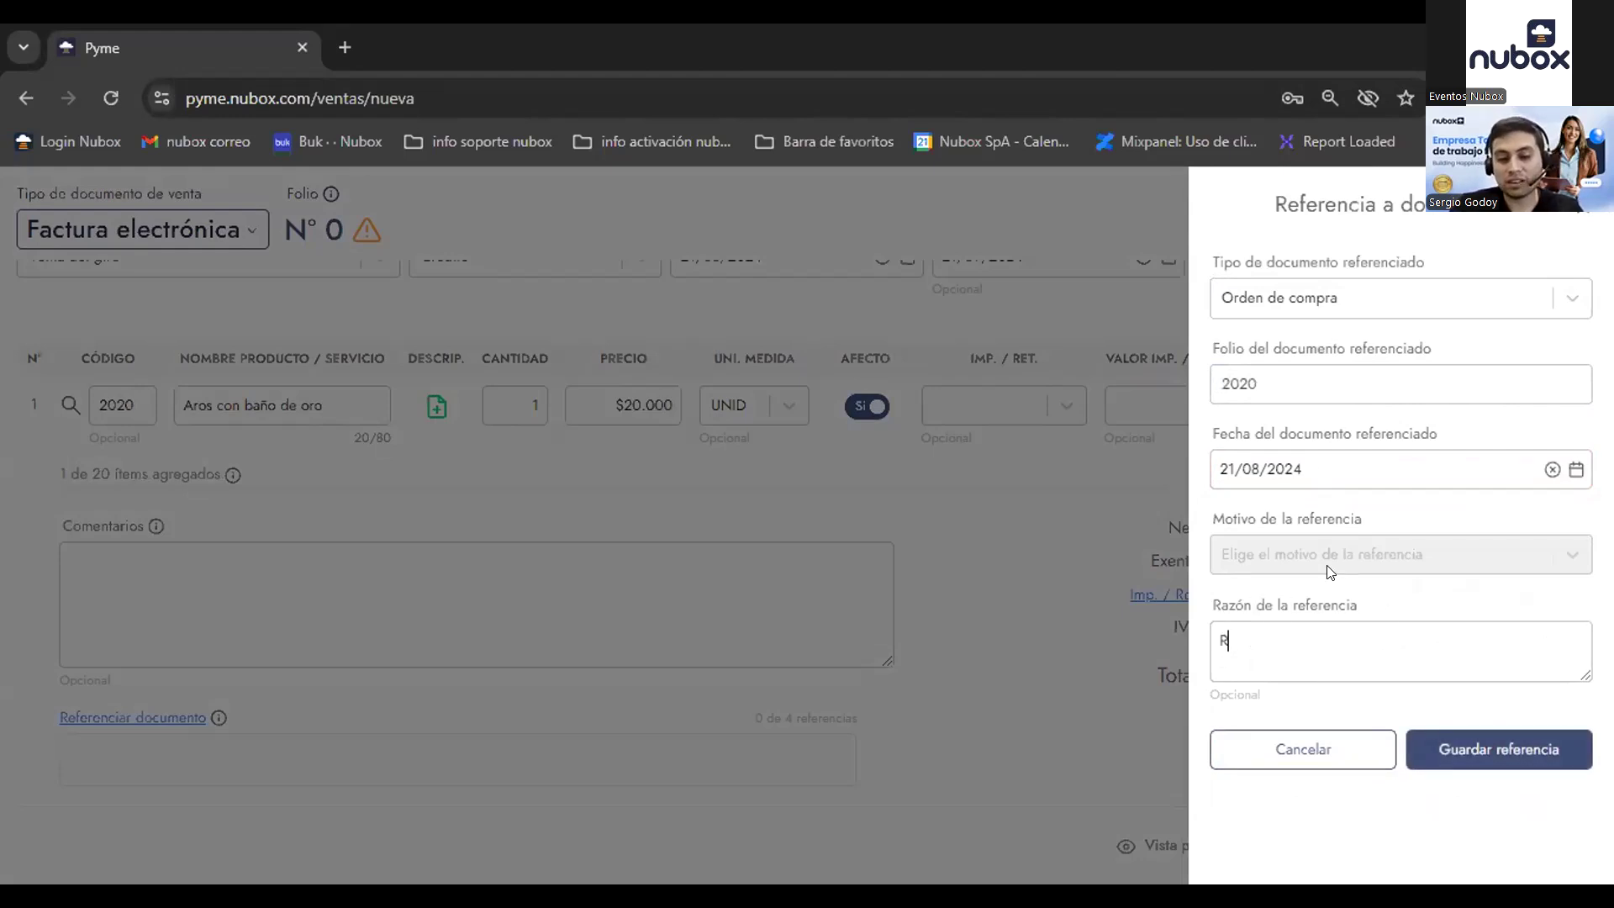
text(eferencia orden de compra 2020)
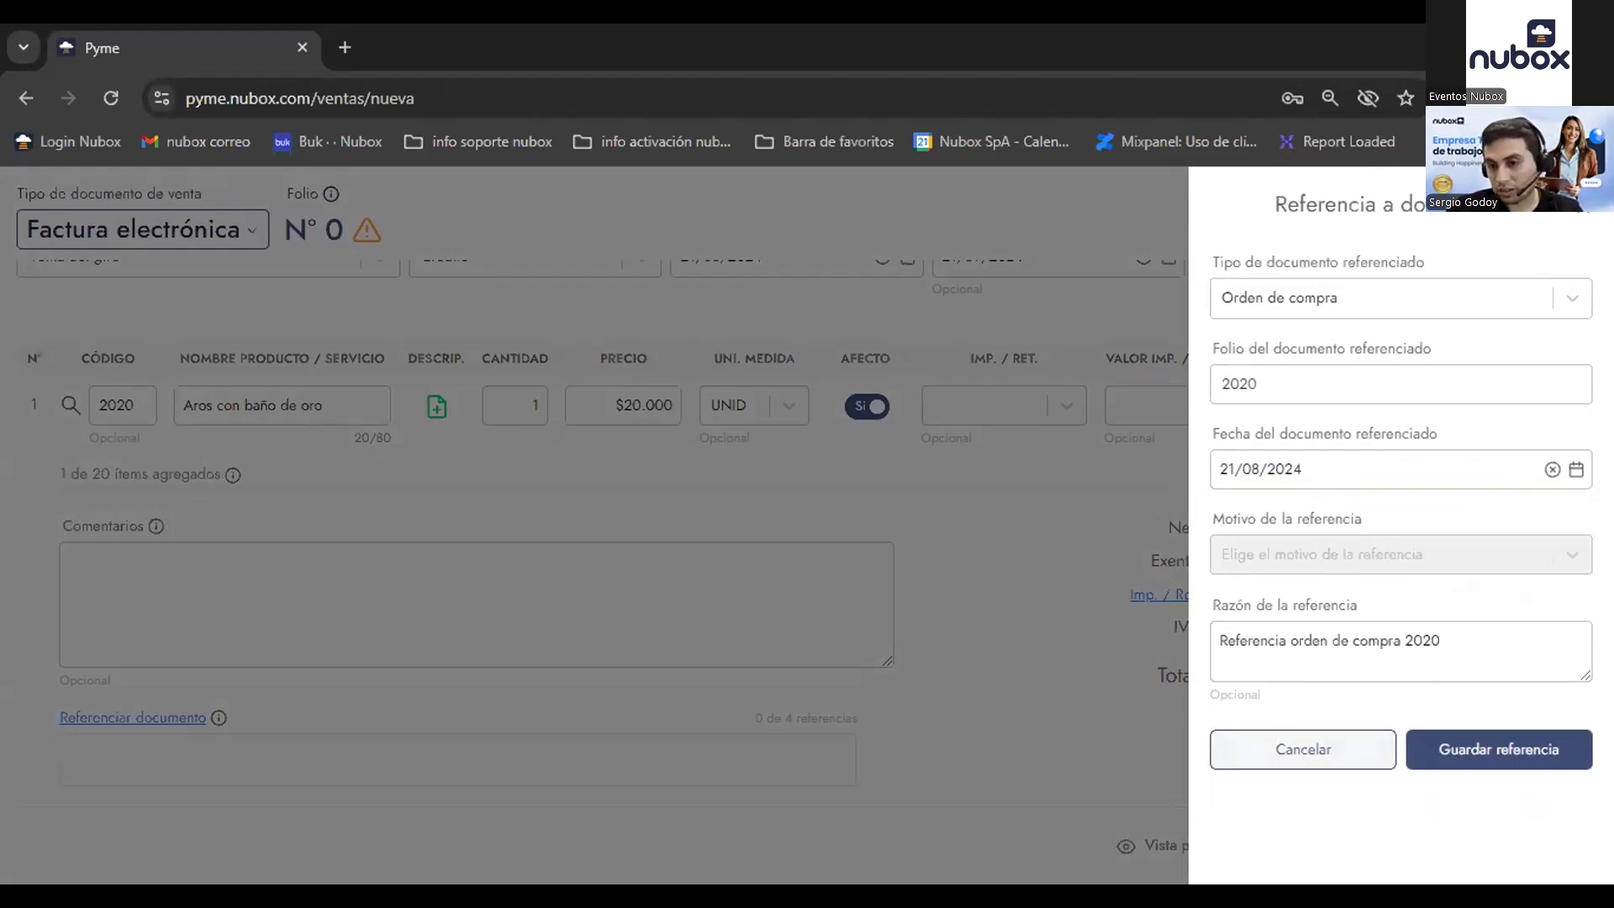
click(1501, 751)
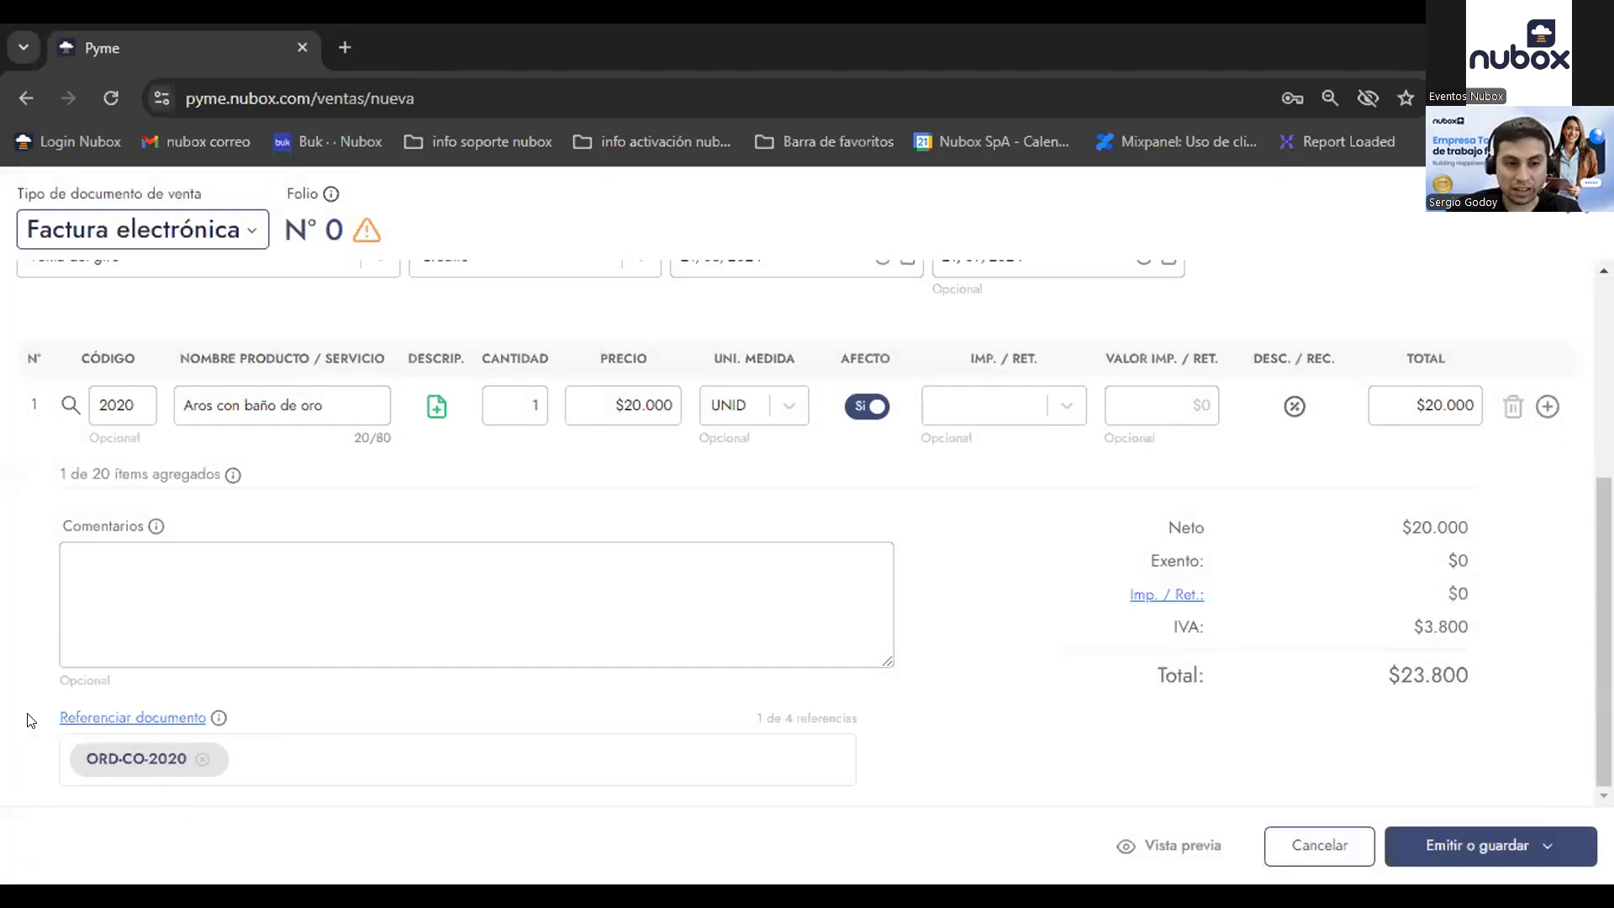
Step: Review the completed invoice form and open a preview of the final document
scroll(342, 298, up, 4)
scroll(1182, 716, down, 4)
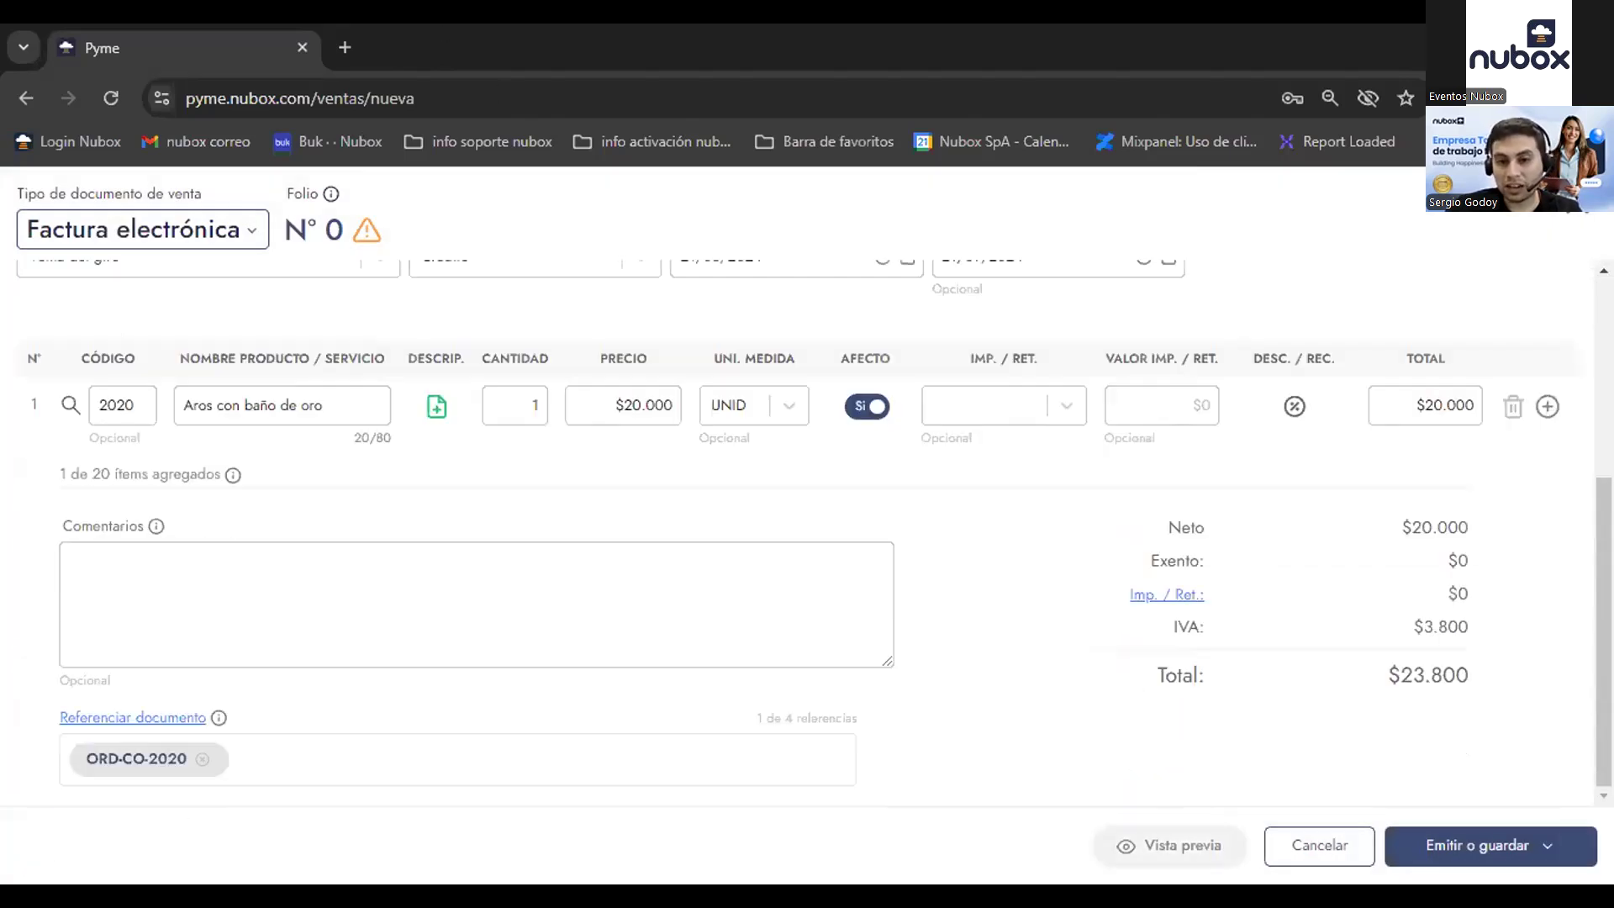
click(1194, 843)
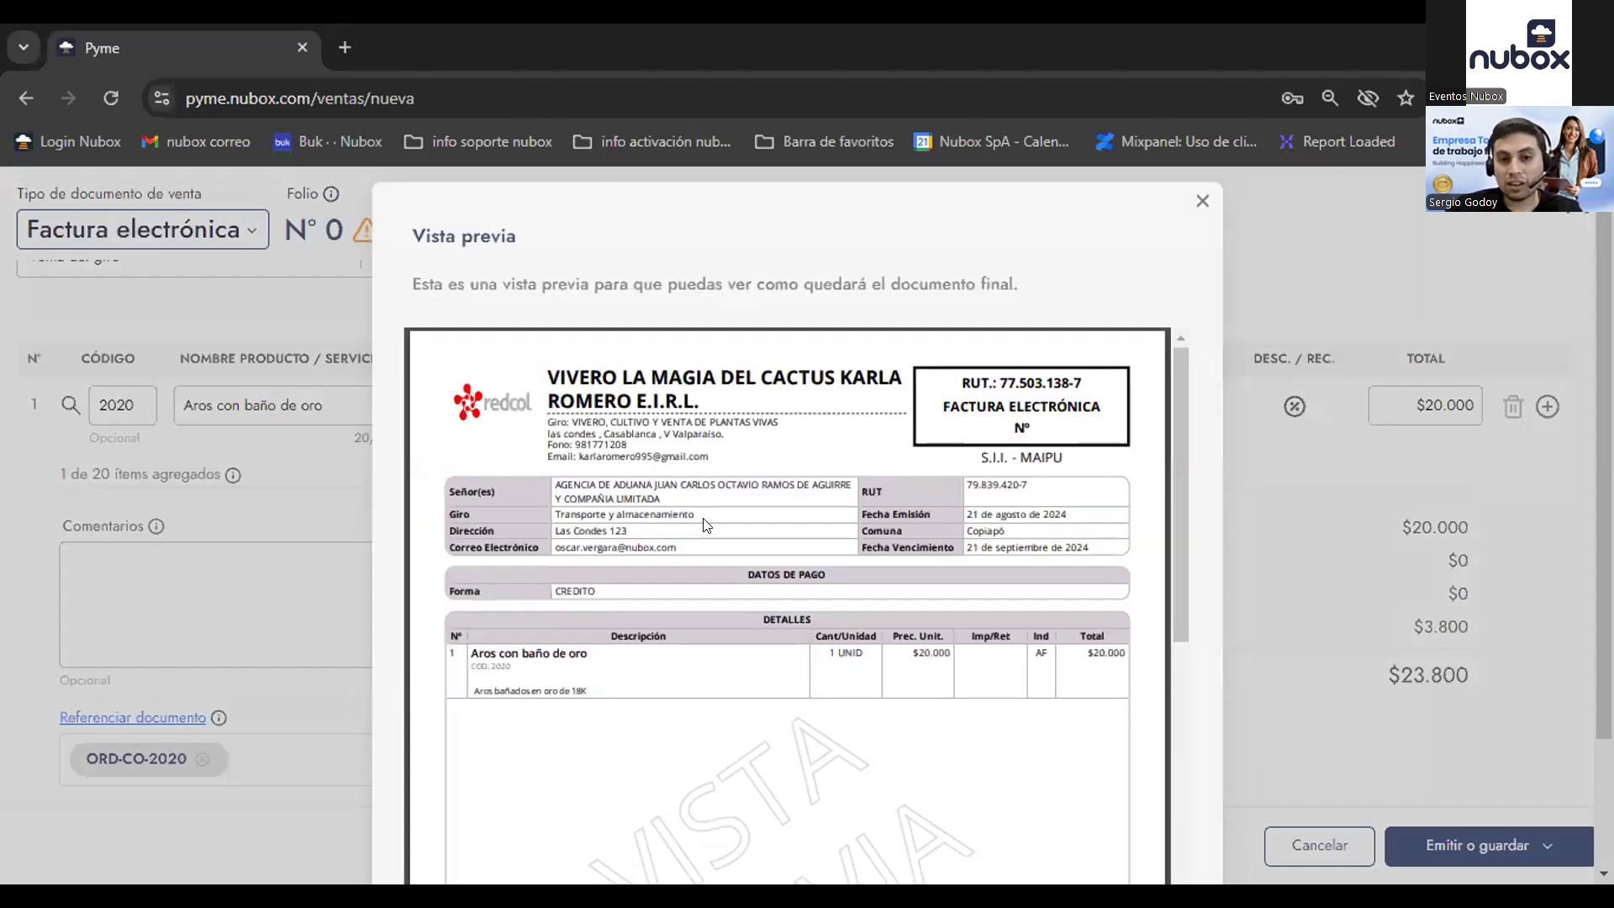
Step: Review the invoice preview, covering the customer and payment data, product line and description, purchase order reference and totals
scroll(706, 525, down, 2)
scroll(639, 471, up, 2)
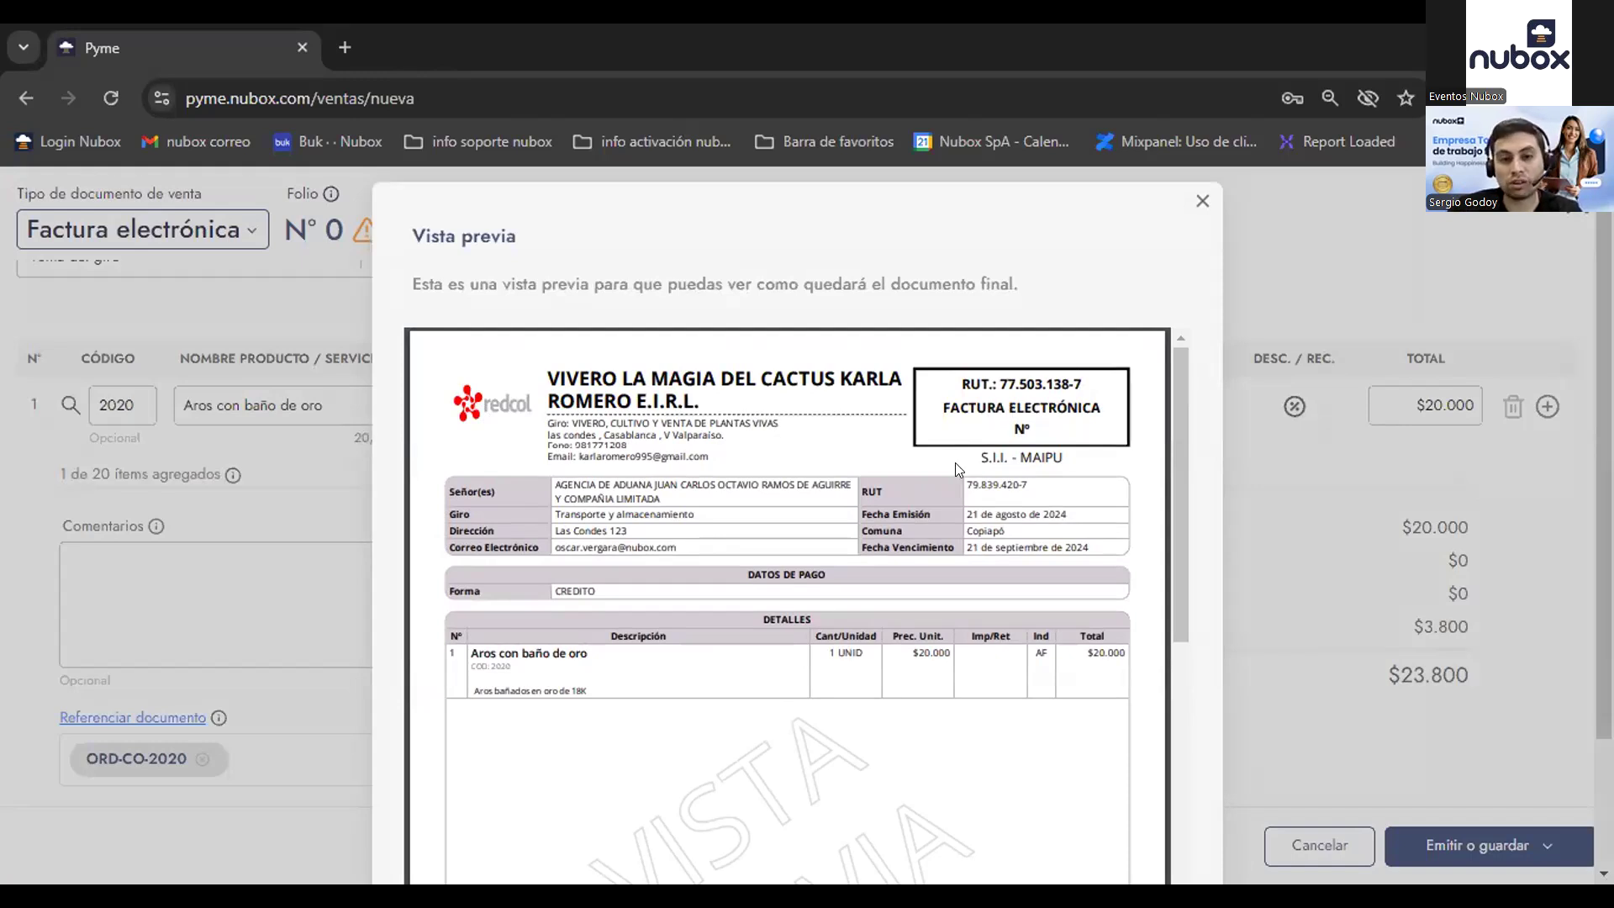
scroll(639, 494, down, 2)
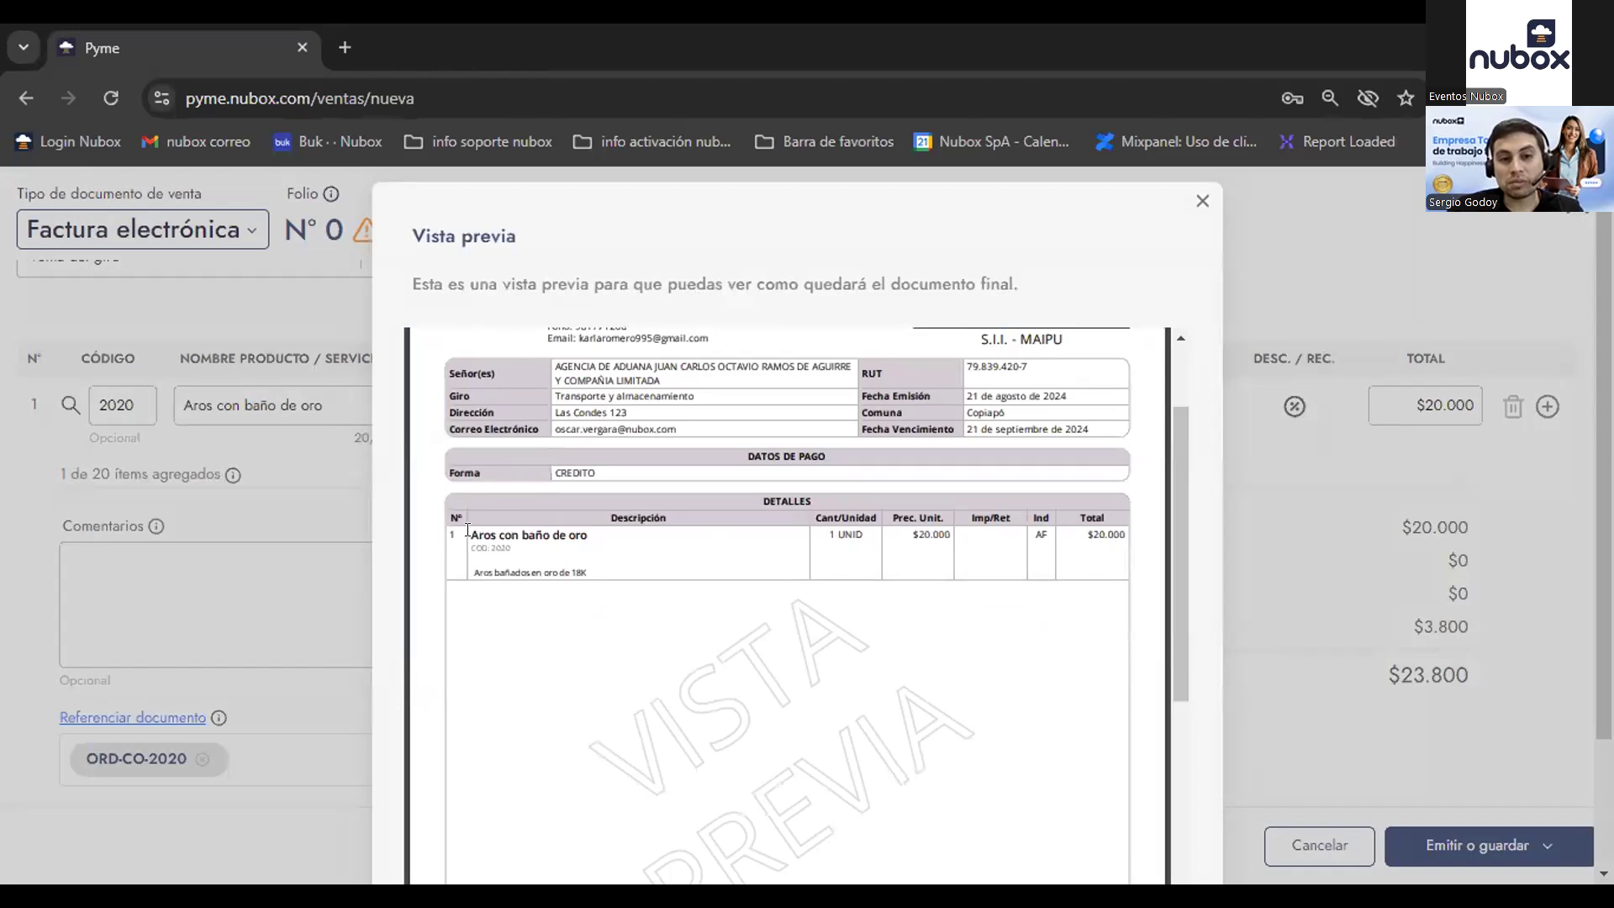
drag(462, 530, 579, 528)
double_click(579, 535)
click(565, 535)
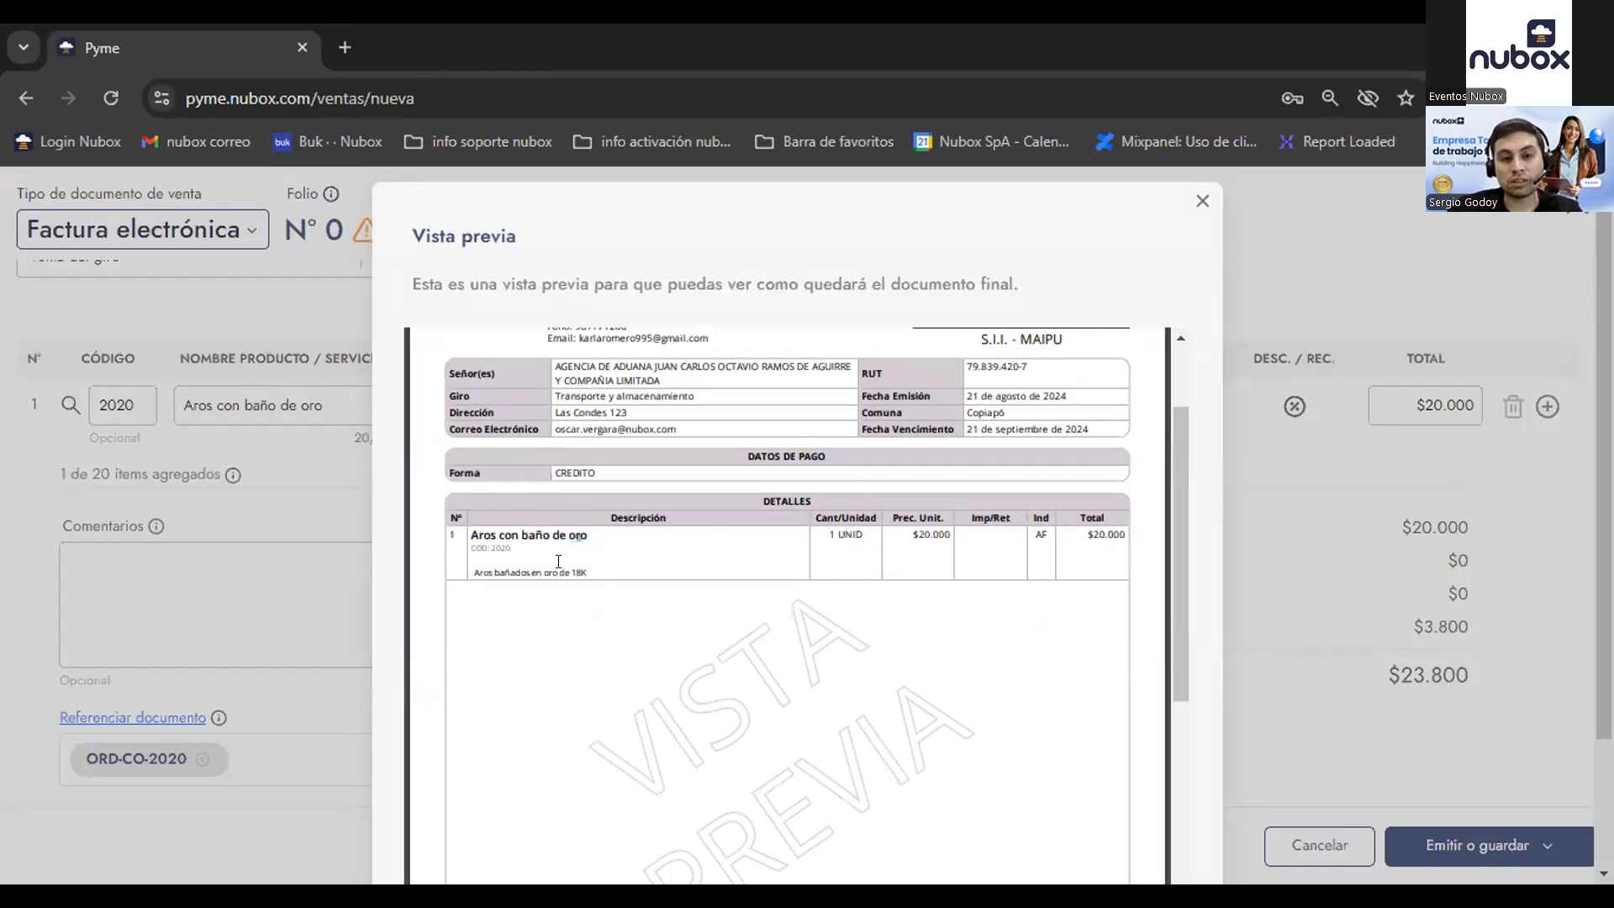
mouse_move(493, 550)
mouse_down()
mouse_move(520, 575)
mouse_move(553, 573)
mouse_move(481, 569)
mouse_up()
click(481, 568)
scroll(600, 493, down, 2)
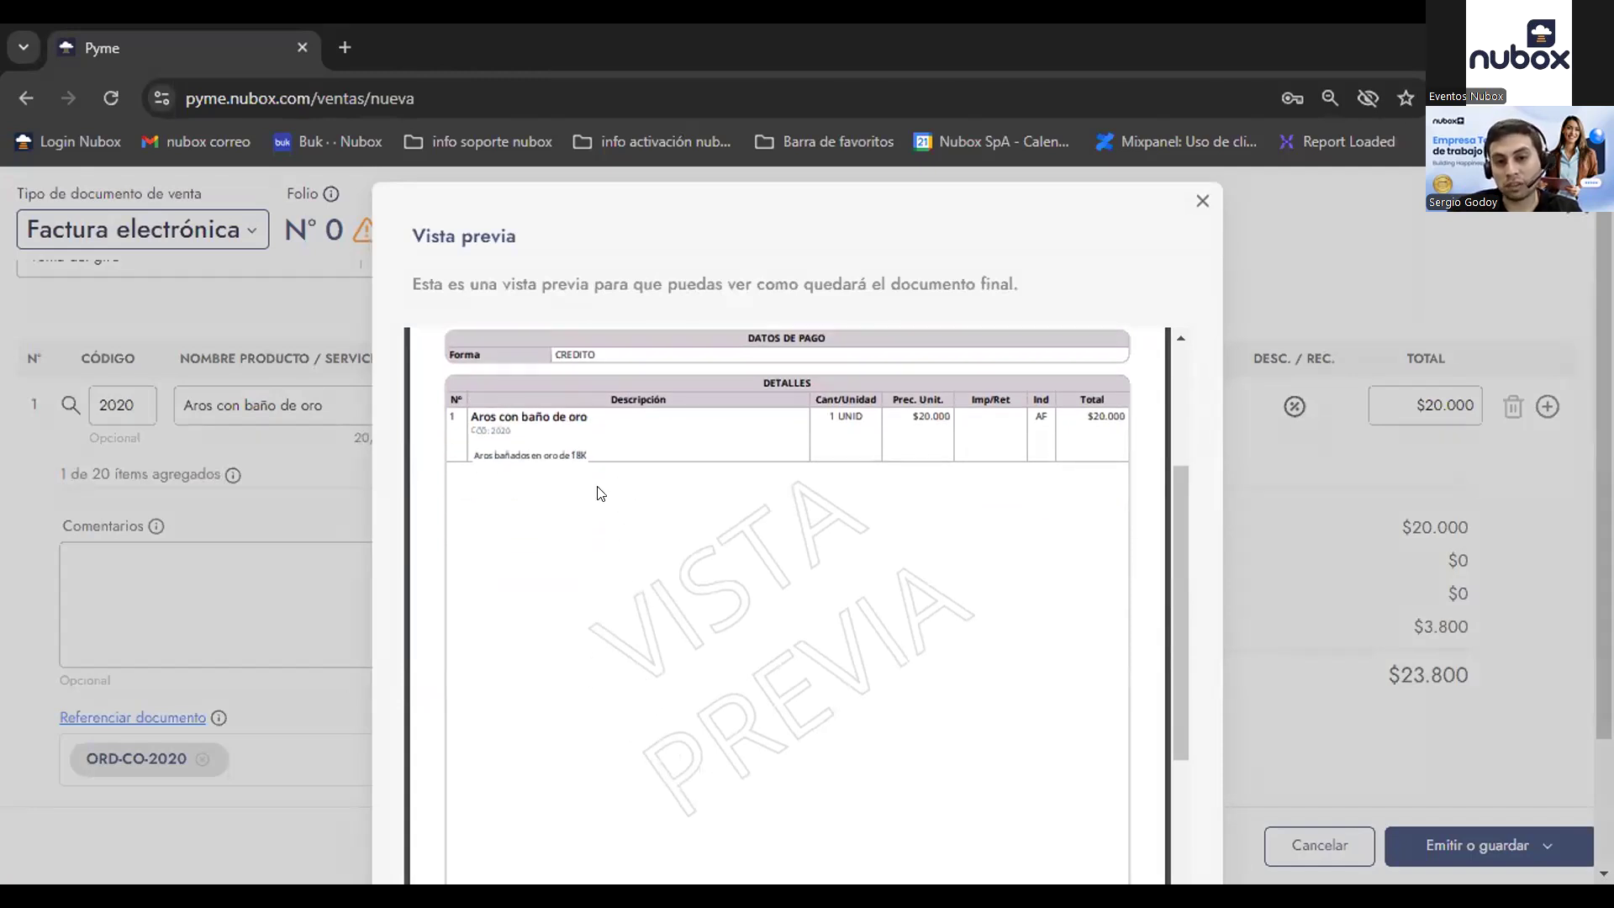
scroll(825, 595, down, 6)
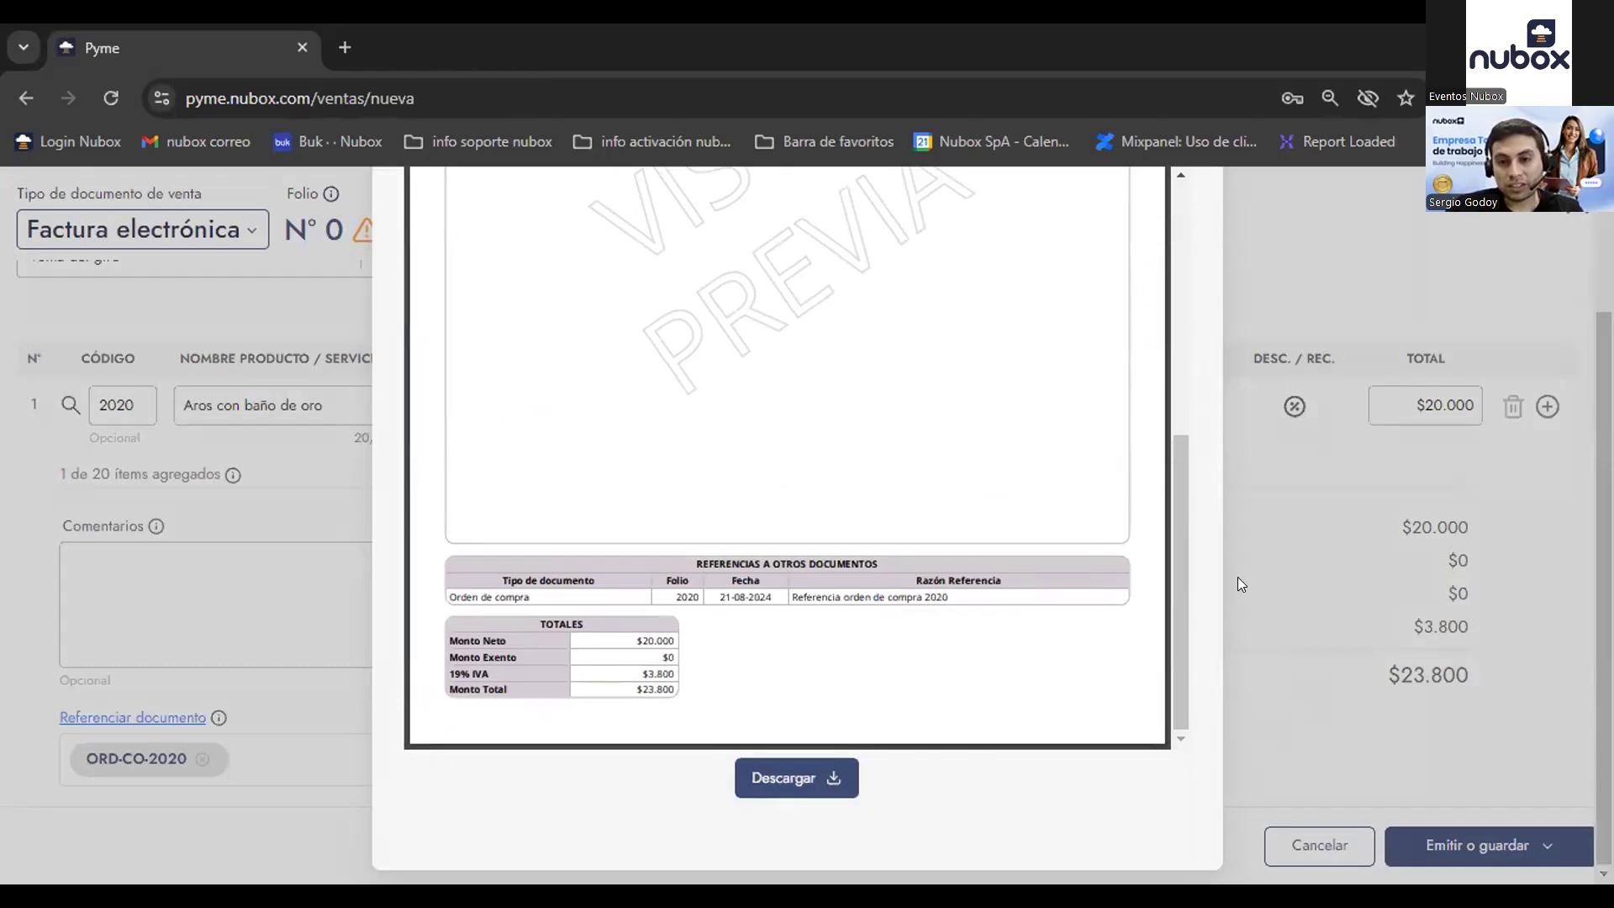
scroll(1238, 577, up, 2)
scroll(1182, 307, up, 2)
scroll(1182, 307, up, 3)
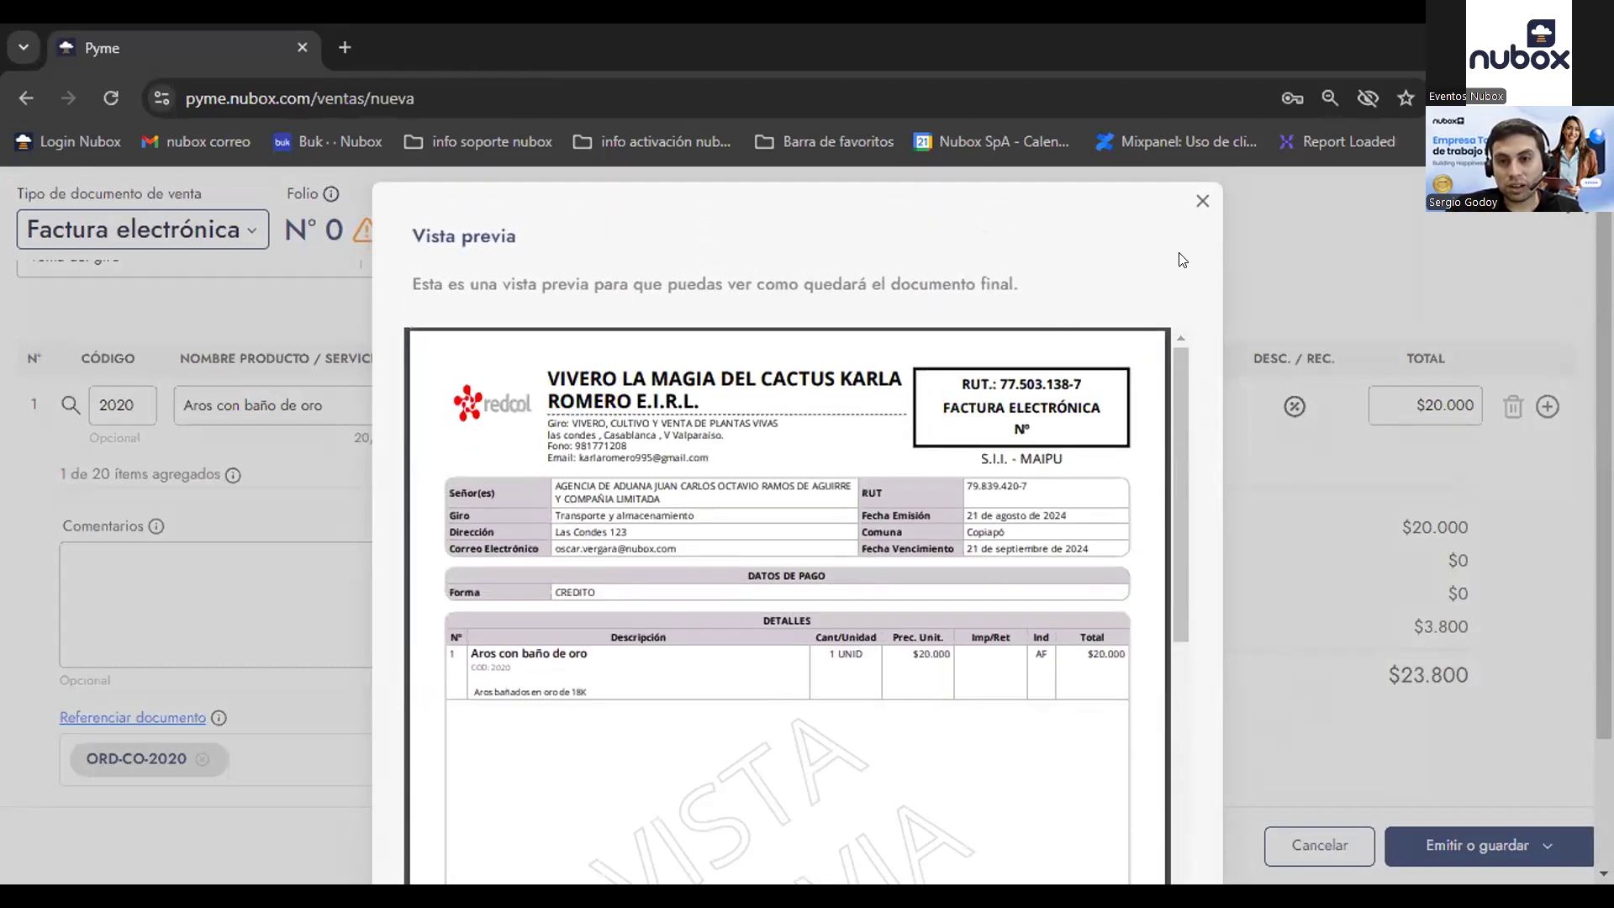
Step: Close the invoice preview and save the invoice as a draft with Guardar borrador
click(1201, 201)
click(1430, 843)
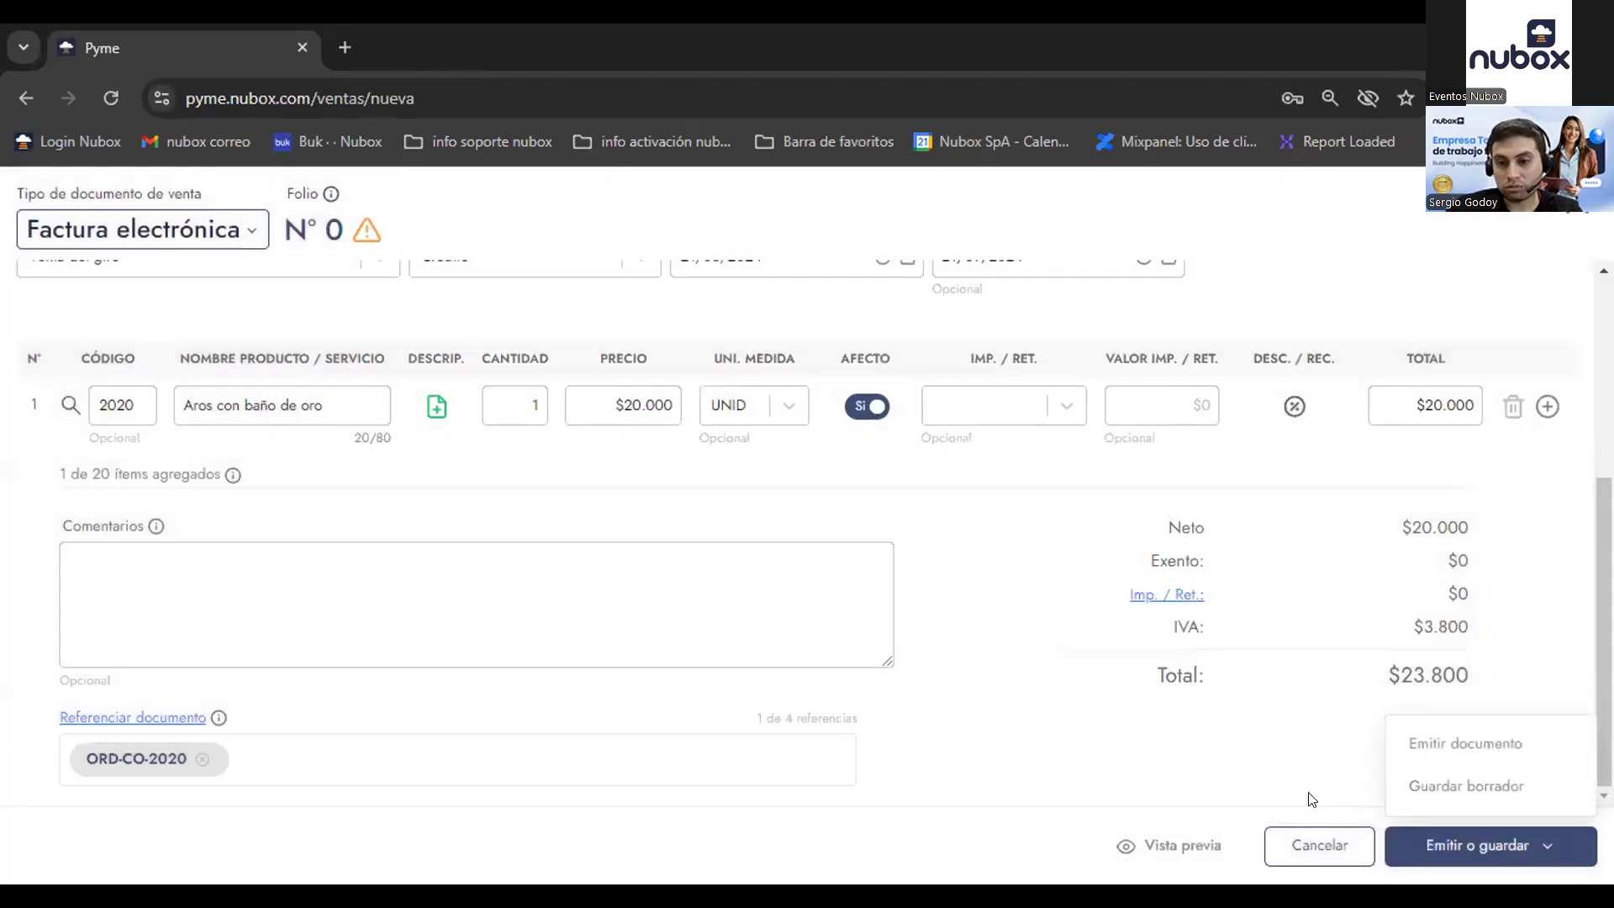
click(1419, 789)
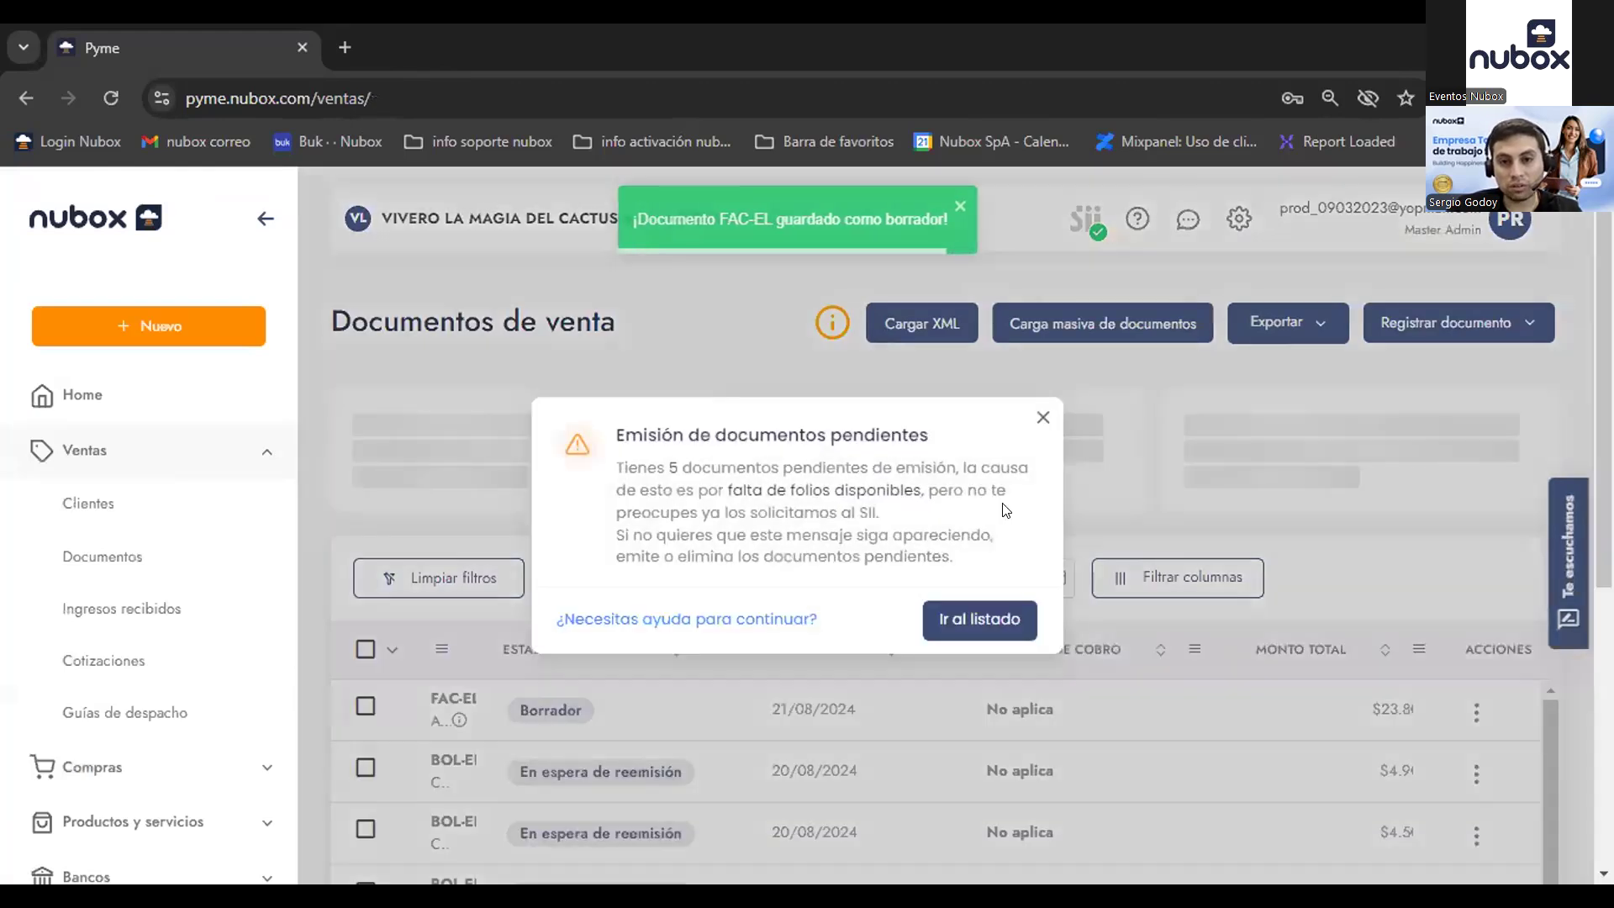
Step: Dismiss the pending documents notice and select the draft FAC-EL invoice in the sales documents list
click(1039, 420)
scroll(558, 631, down, 2)
click(551, 622)
click(365, 629)
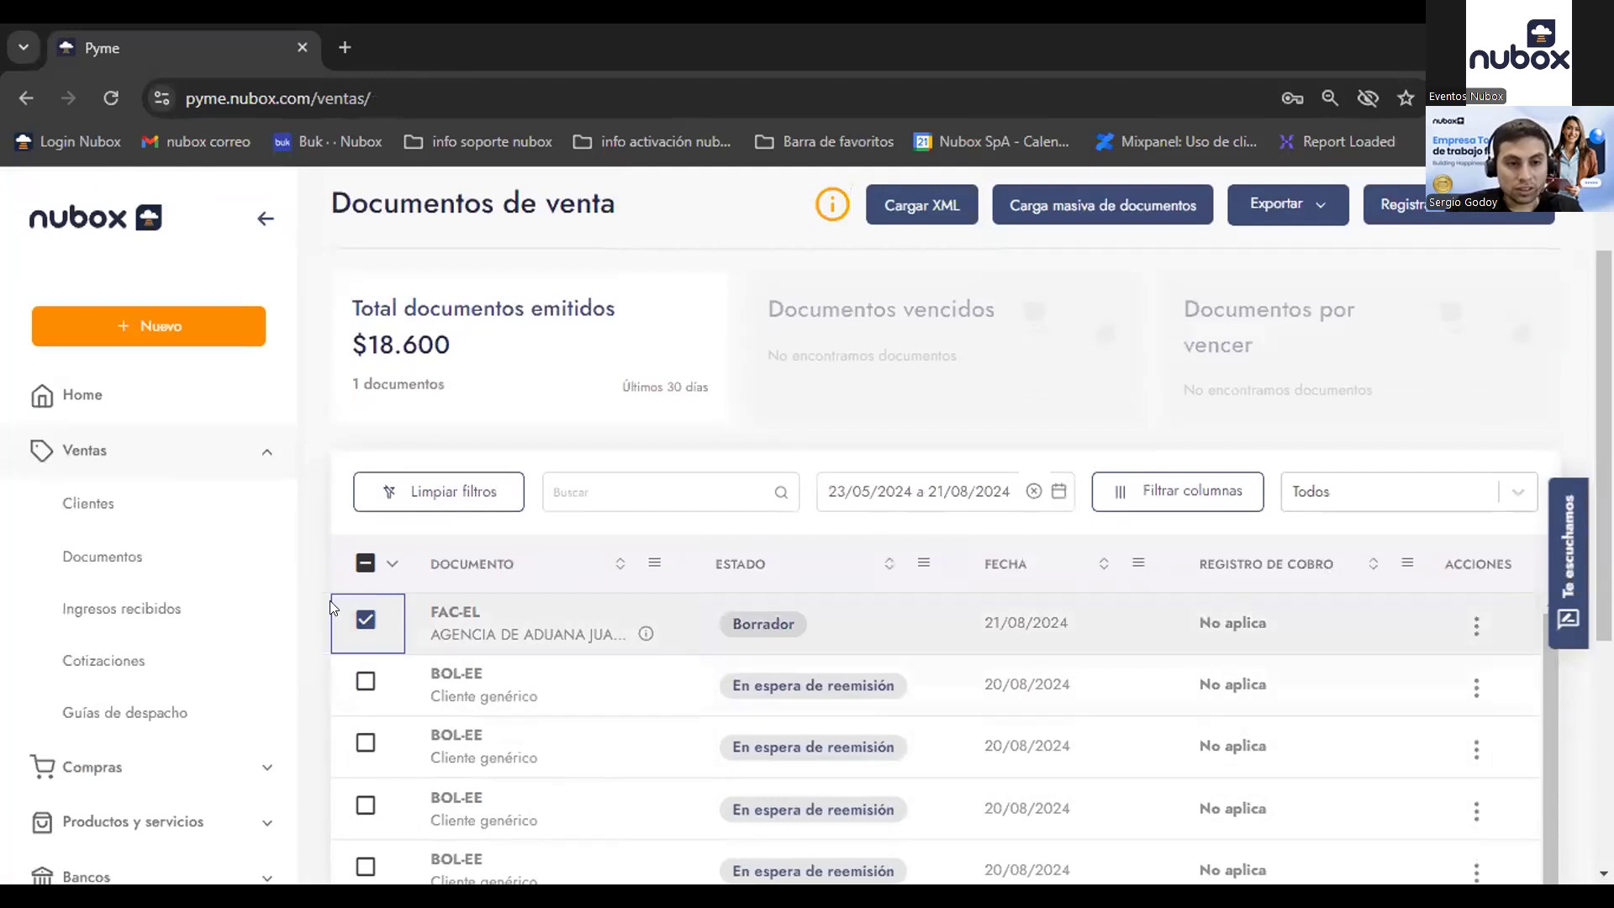
Step: Fill in a quick Boleta electrónica with detail "venta rapida" and total amount 1000, and discard it without issuing
click(175, 319)
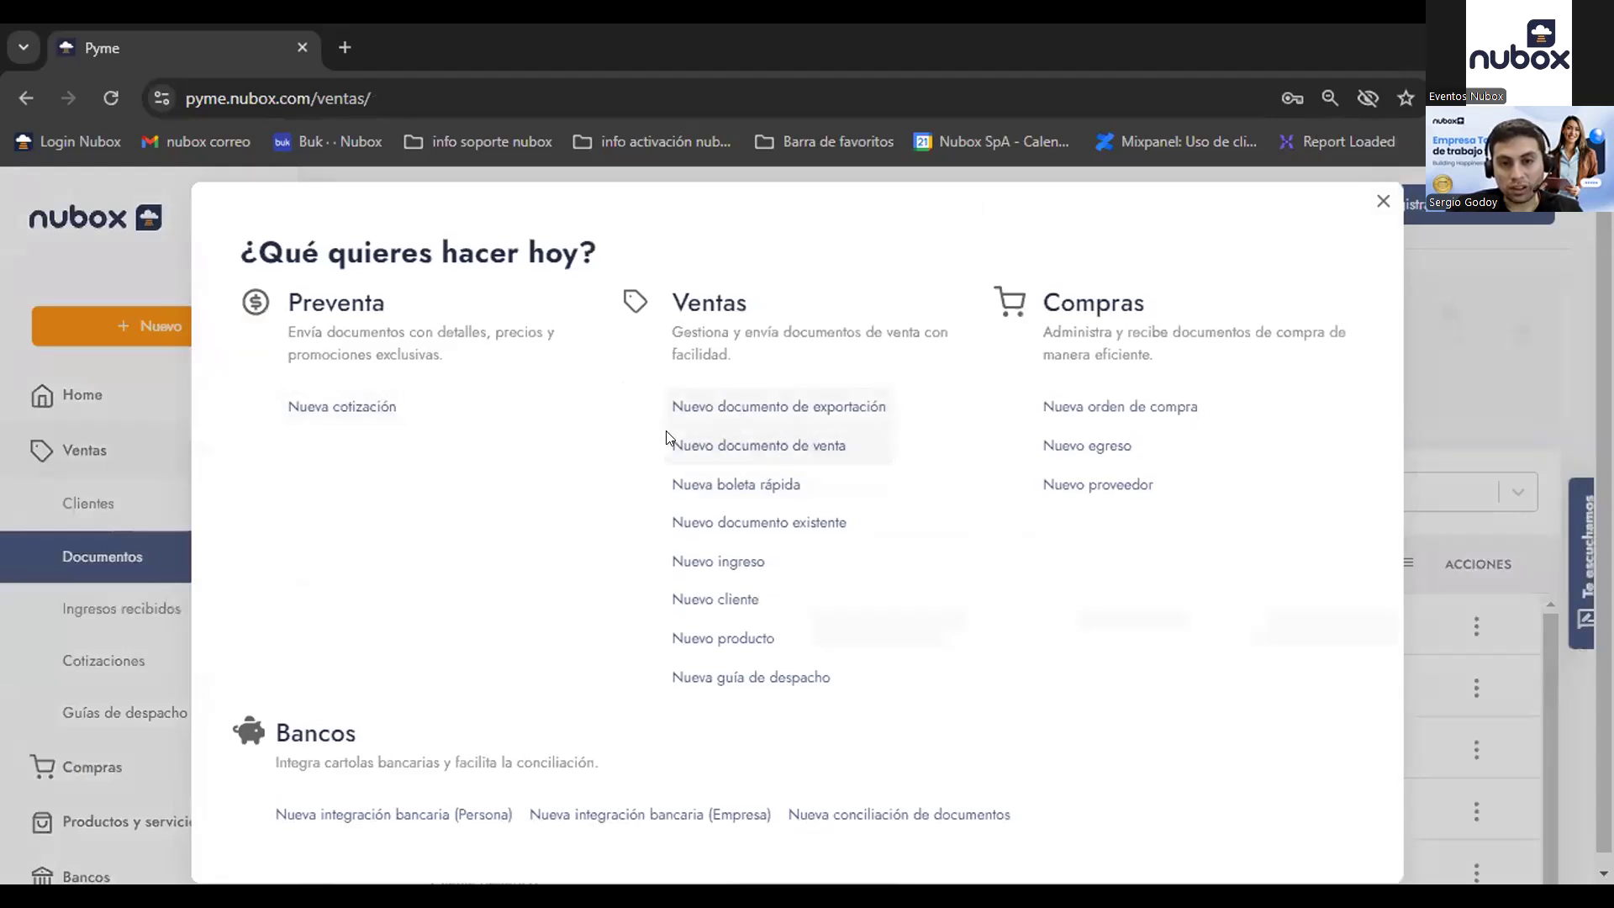
click(769, 485)
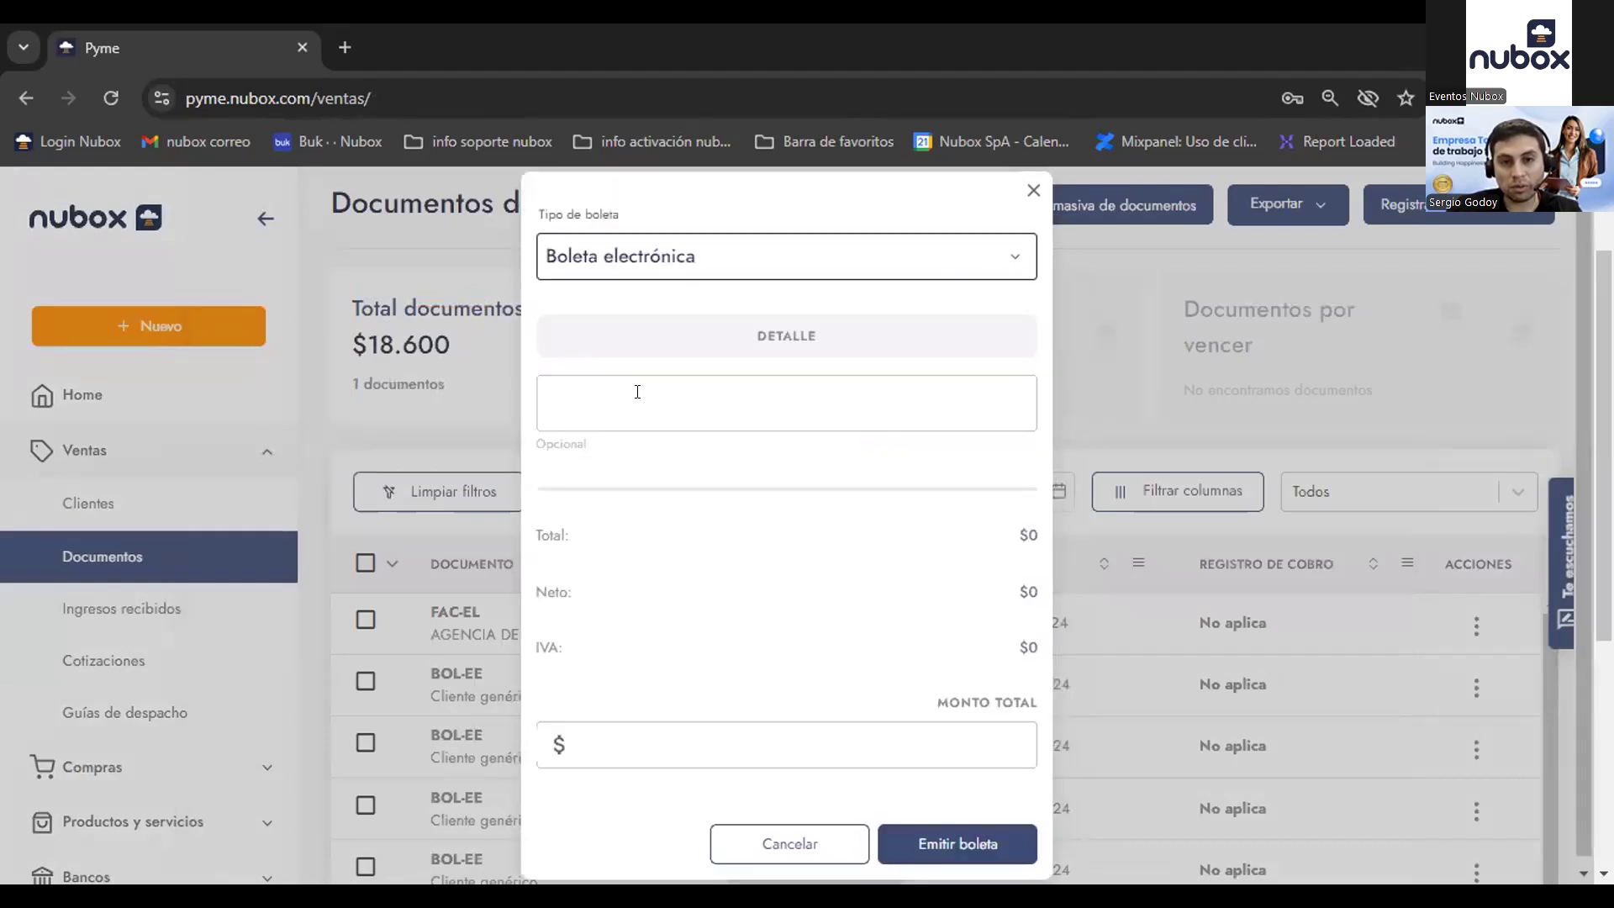
text(vnta)
key(BackSpace)
key(BackSpace)
key(BackSpace)
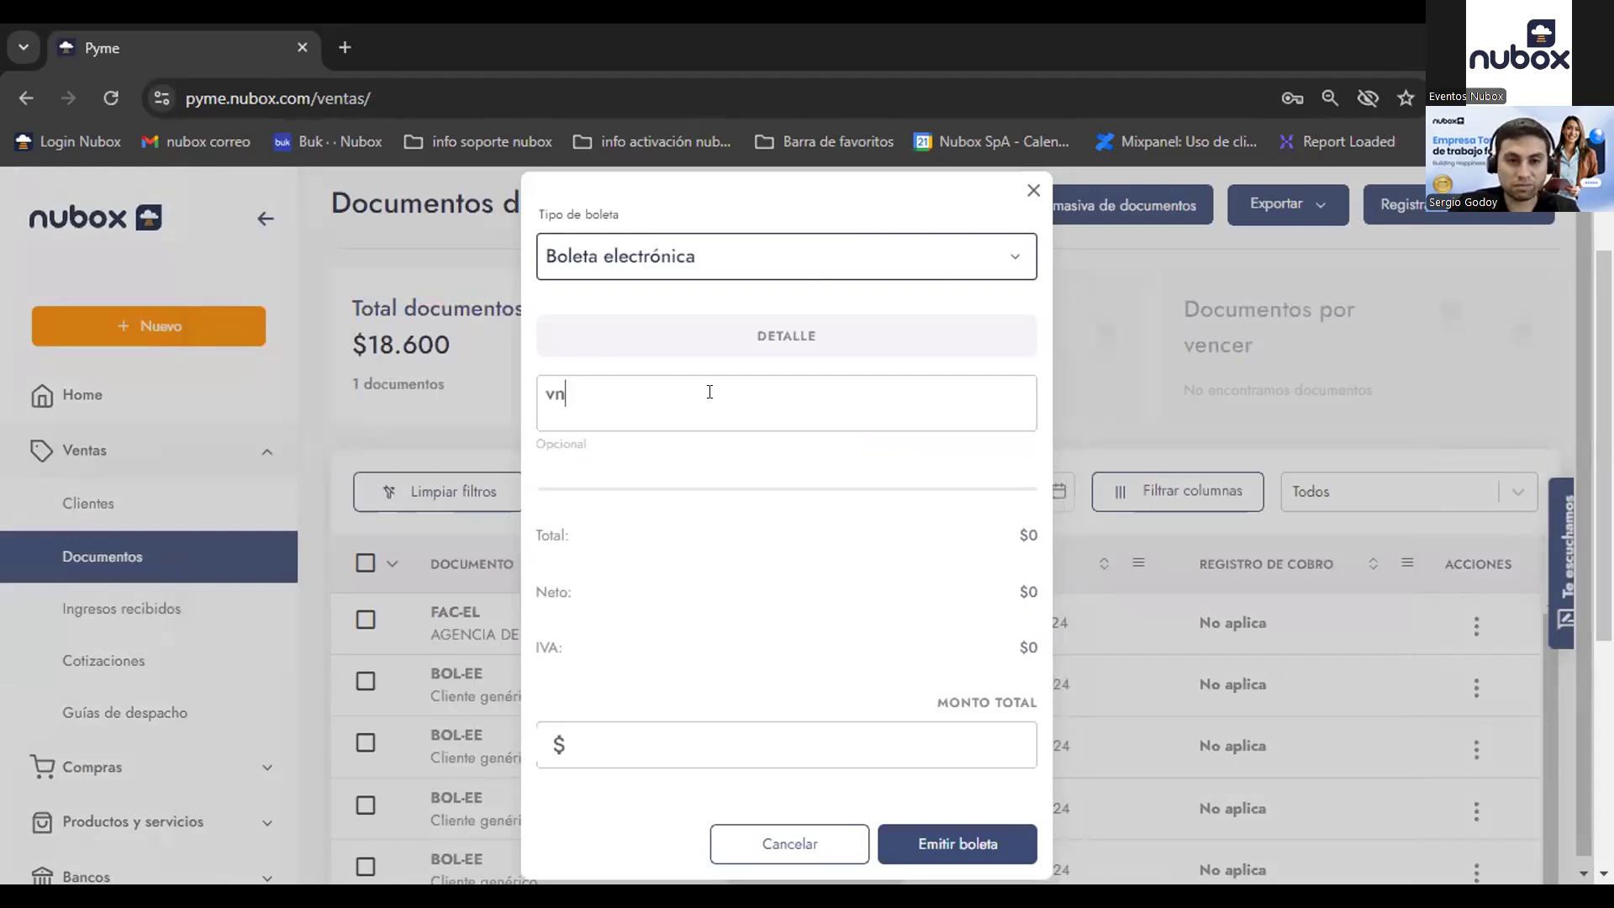
key(BackSpace)
text(enta rapida)
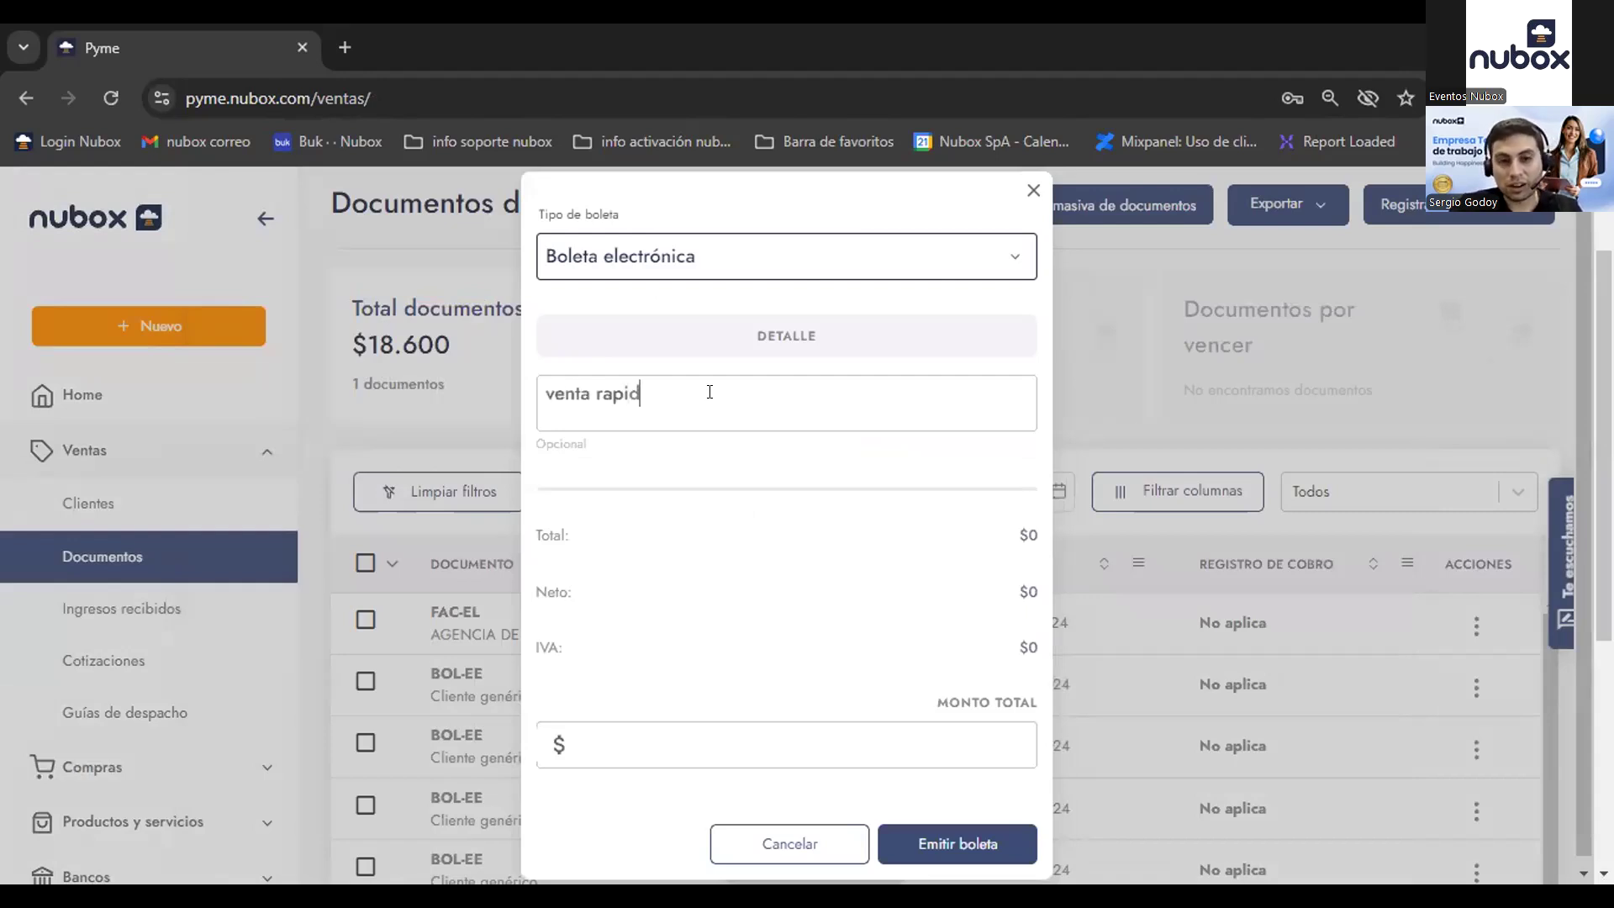
click(711, 733)
text(1000)
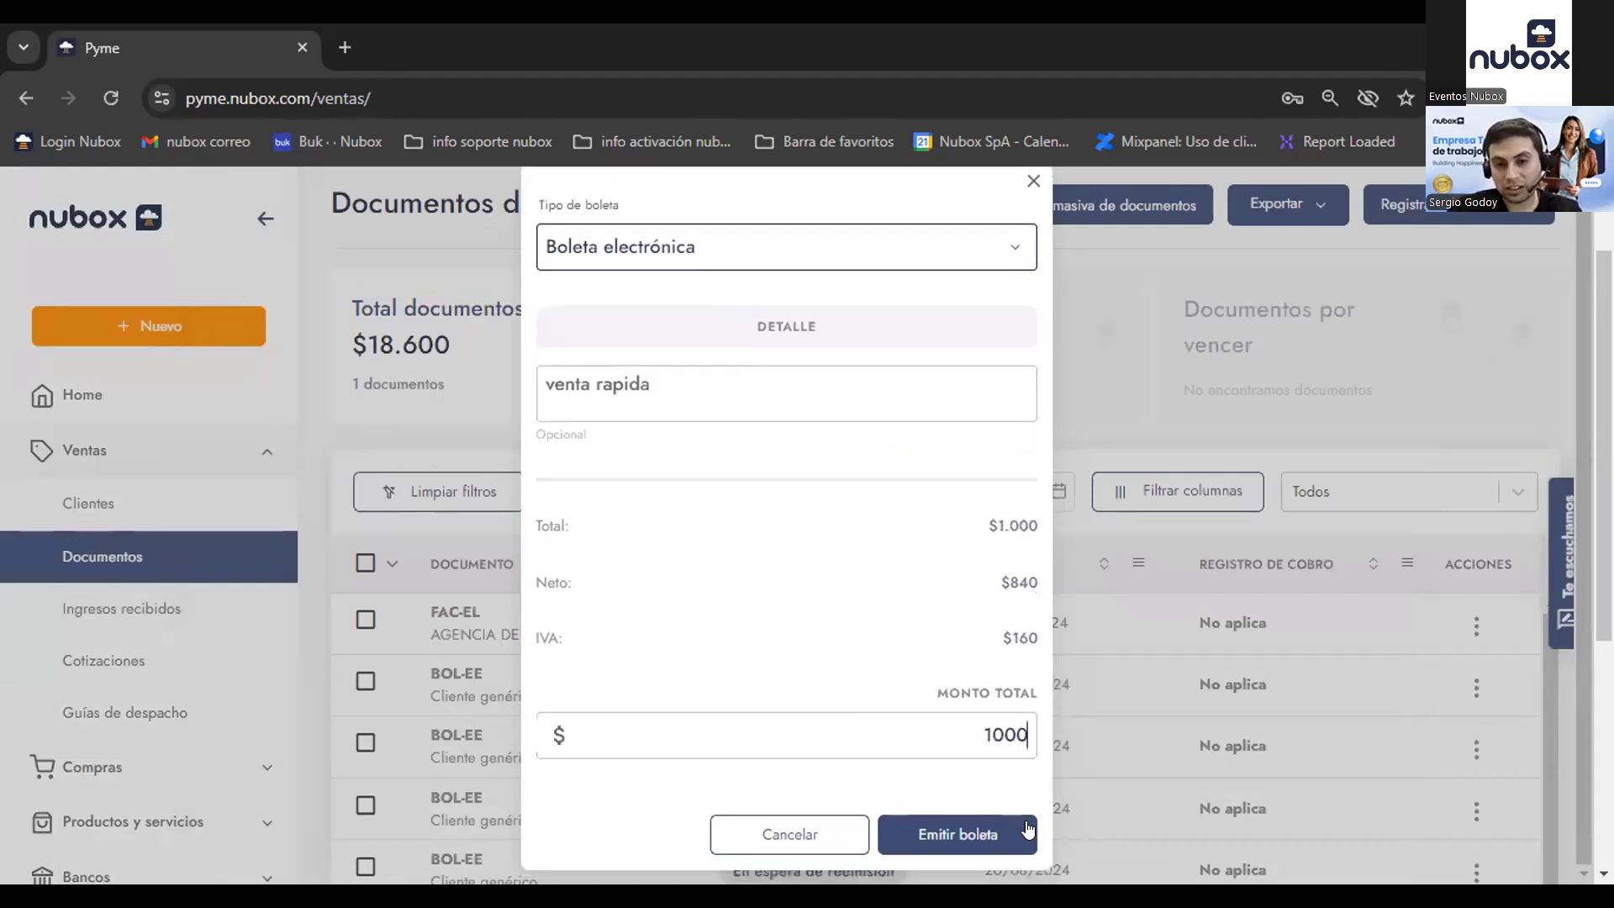
click(1032, 192)
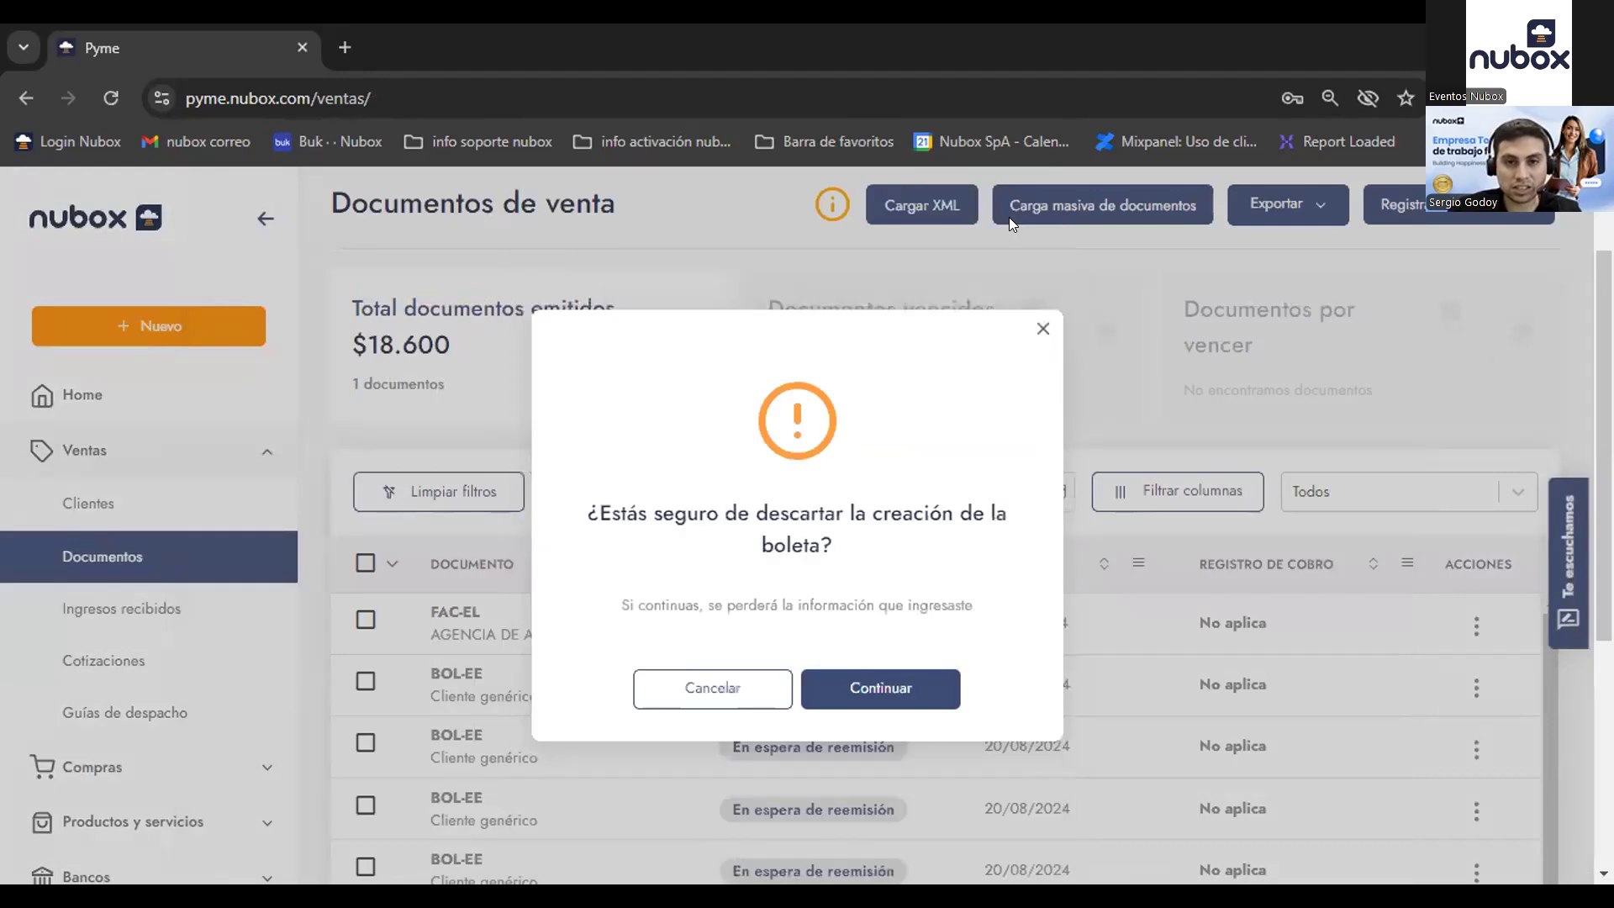
click(830, 677)
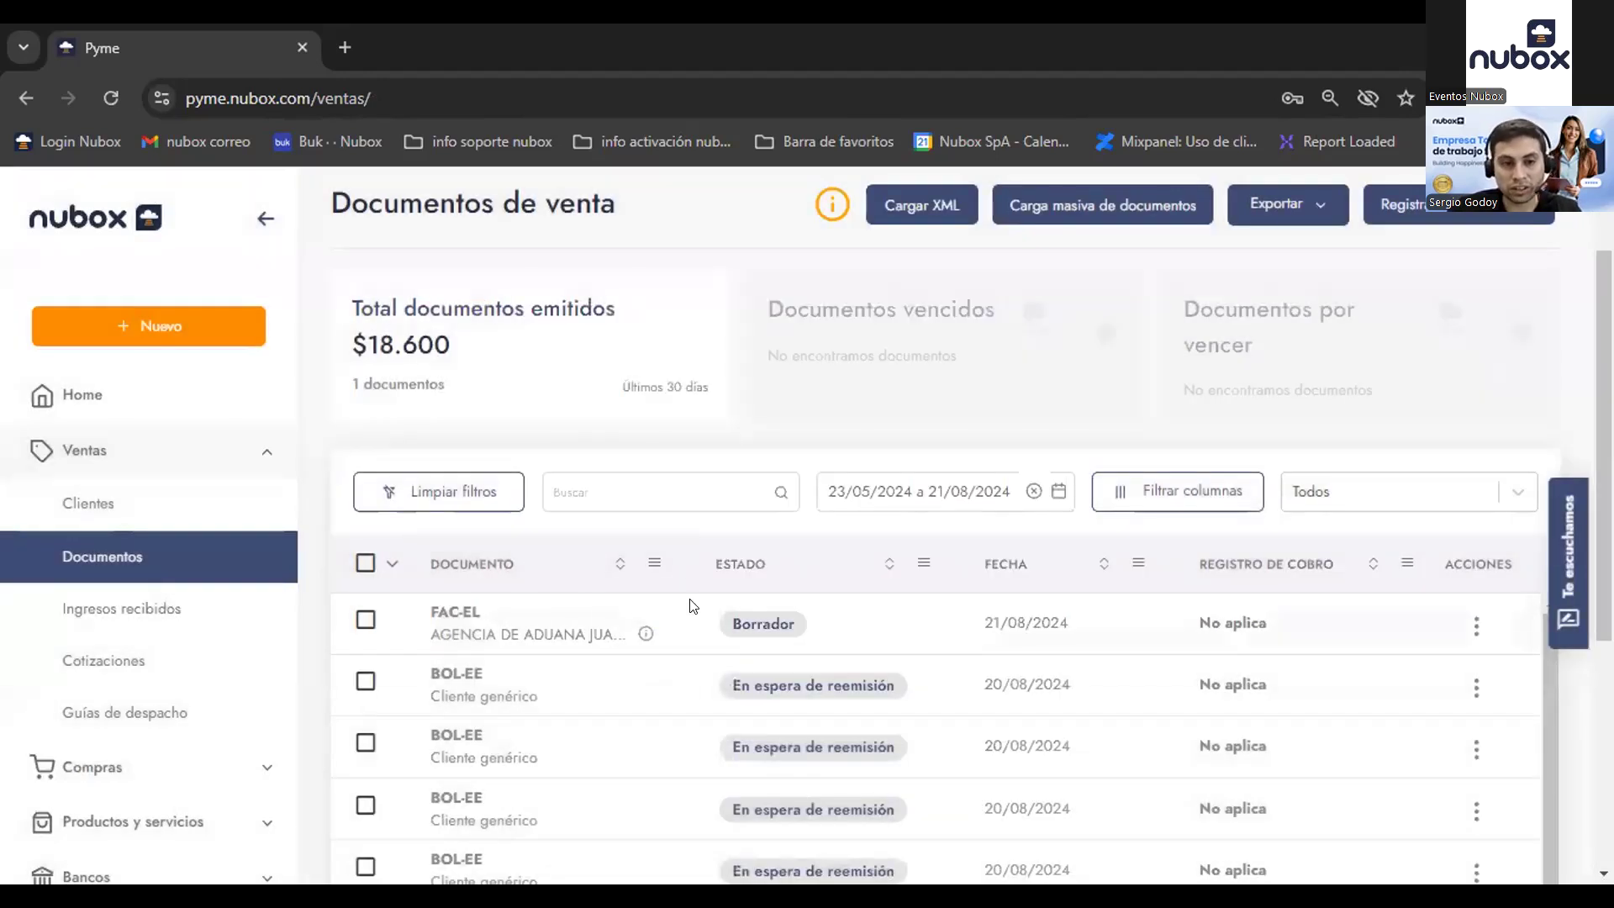
Step: Open Ingresos recibidos within Ventas and look over the list of received income
click(241, 454)
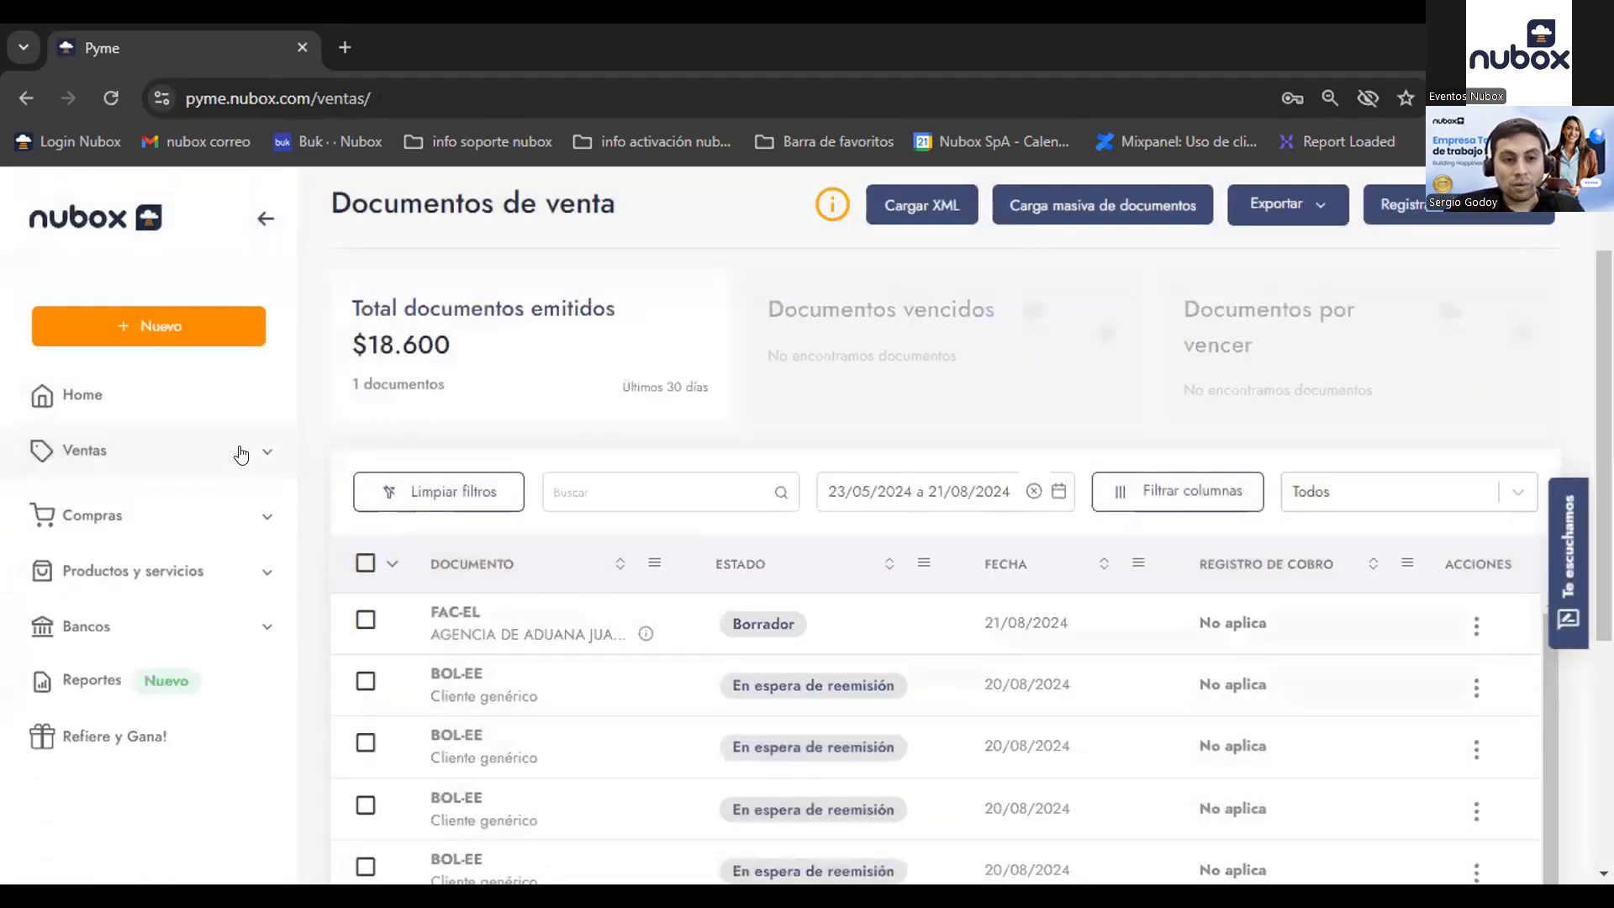
click(180, 463)
click(208, 623)
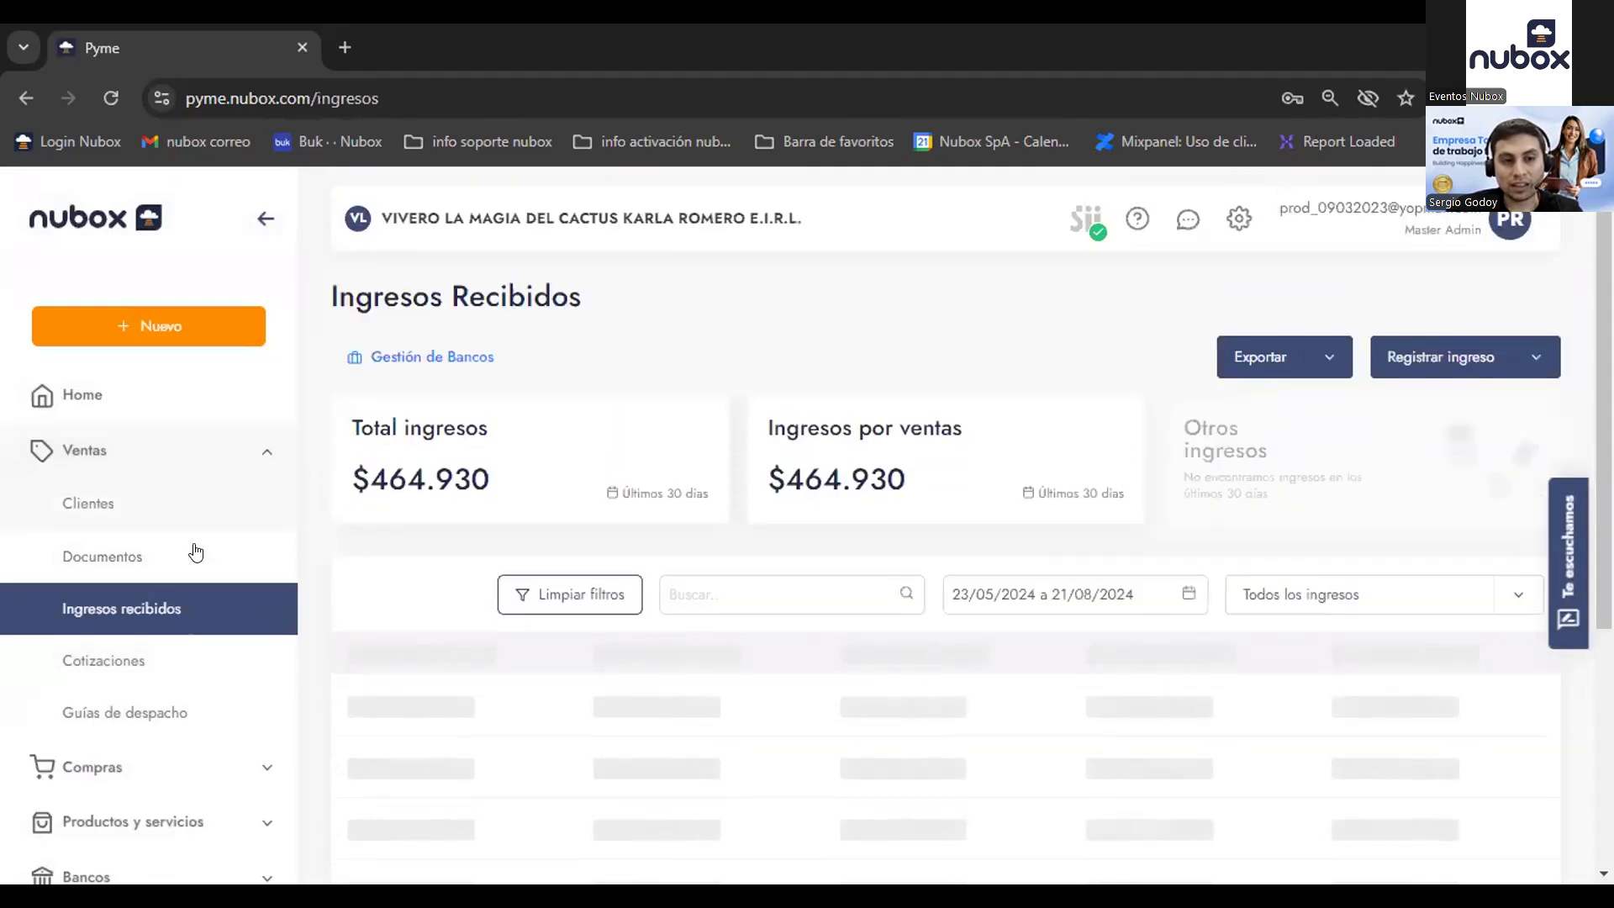
scroll(656, 654, down, 2)
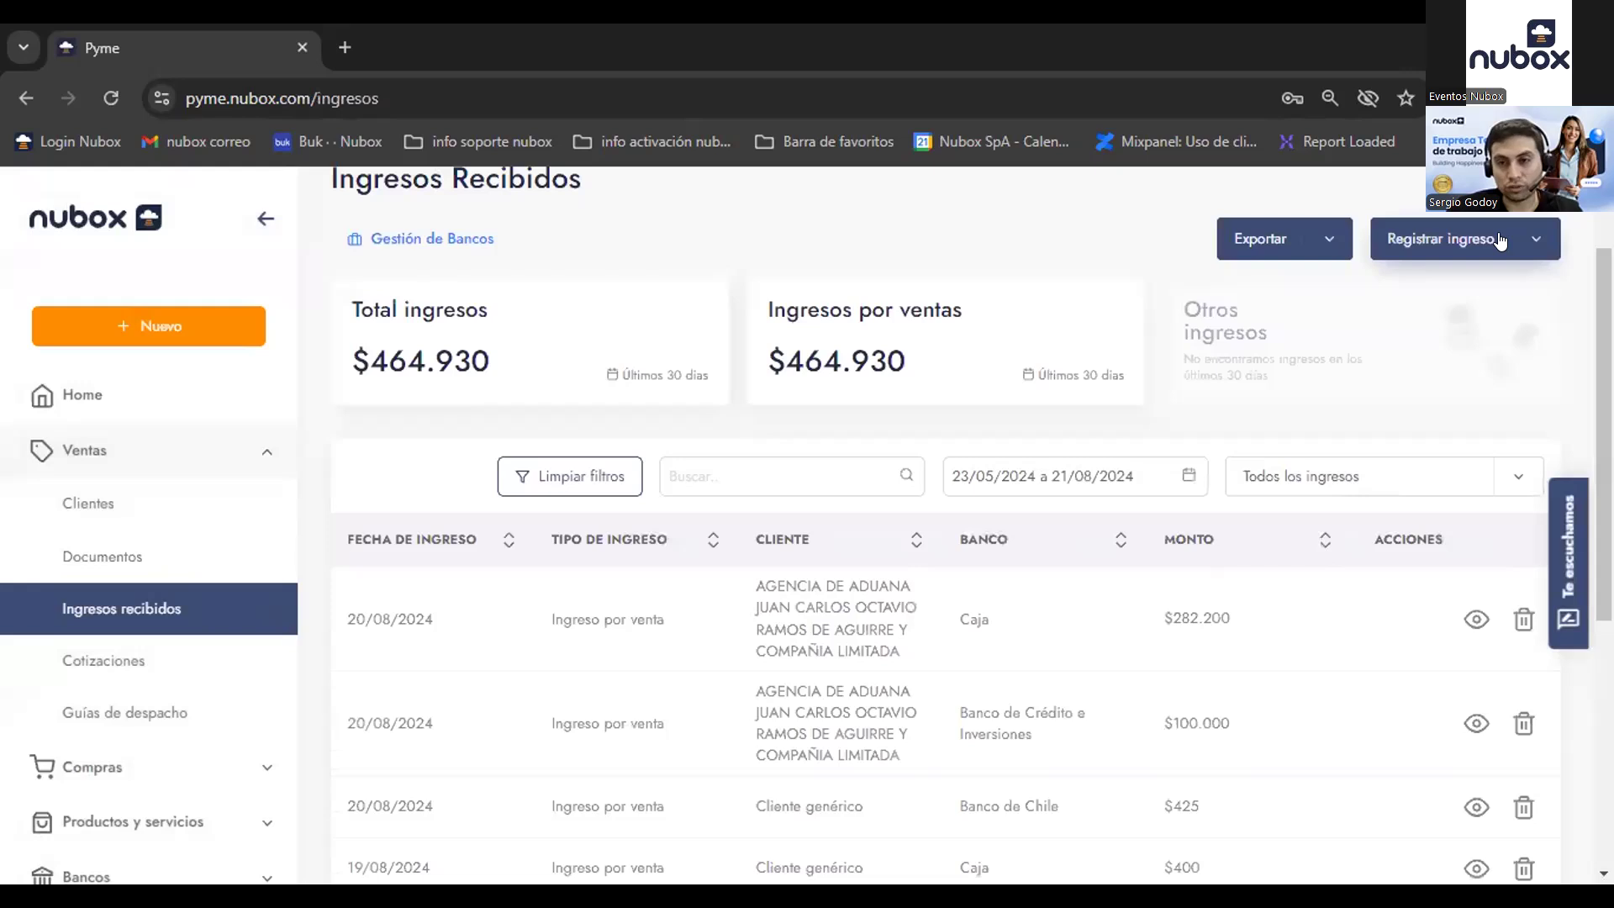
Step: Start registering an Ingreso por venta and try SOC. COMERCIALIZADORA DBS SPA, another customer and SERVICIOS COMERCIO Y ASESORIAS as its customer
click(1501, 242)
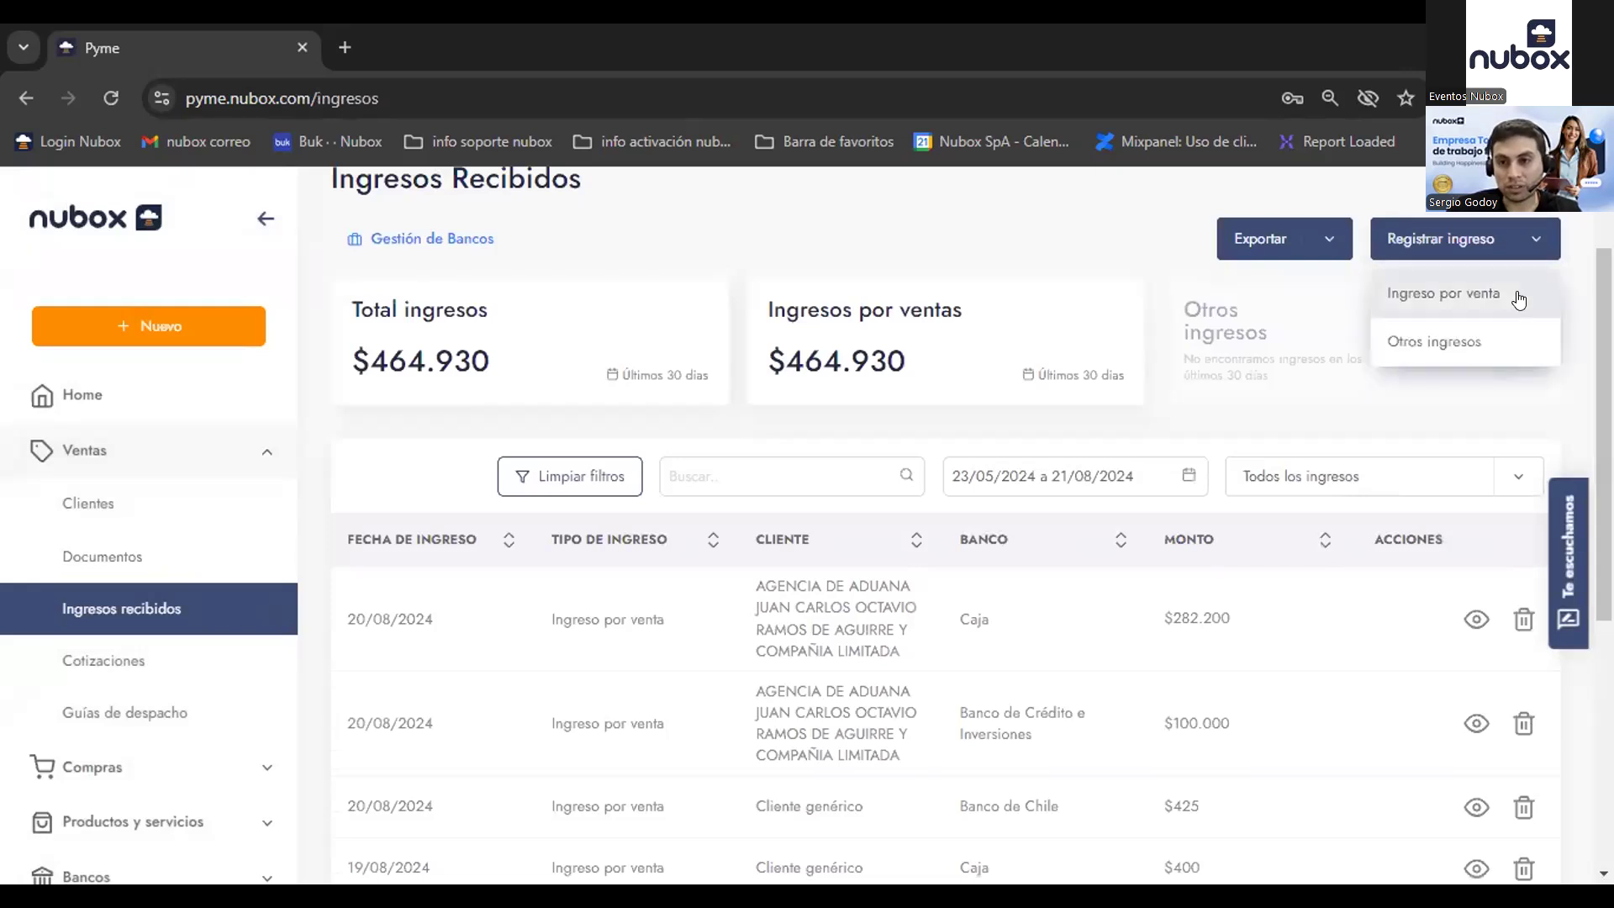
click(1487, 294)
click(571, 388)
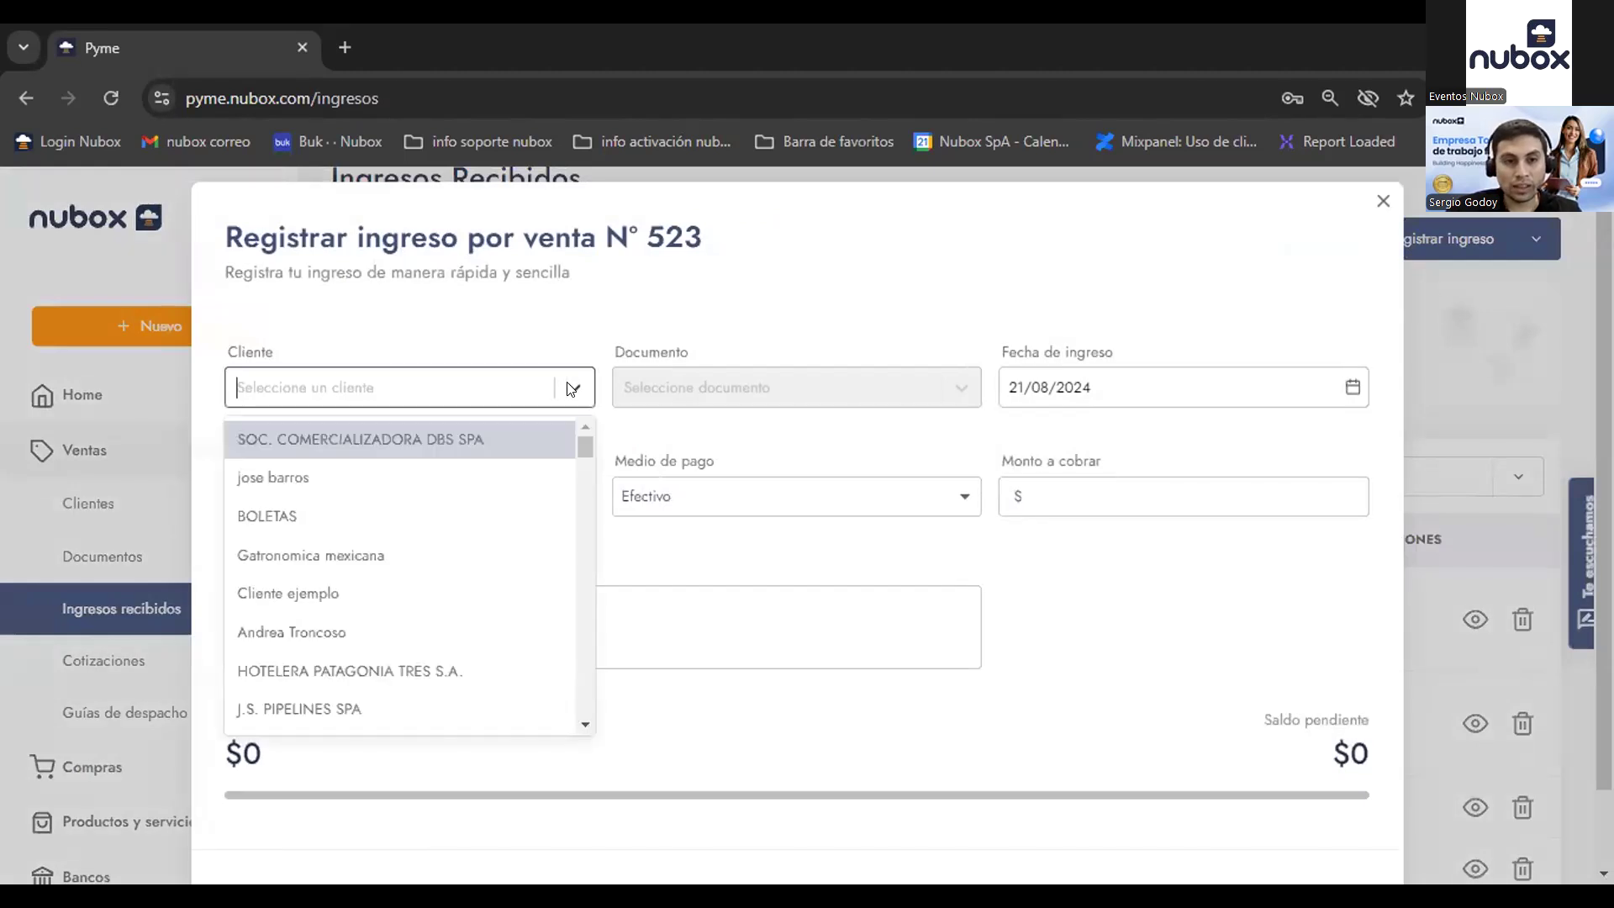
click(452, 437)
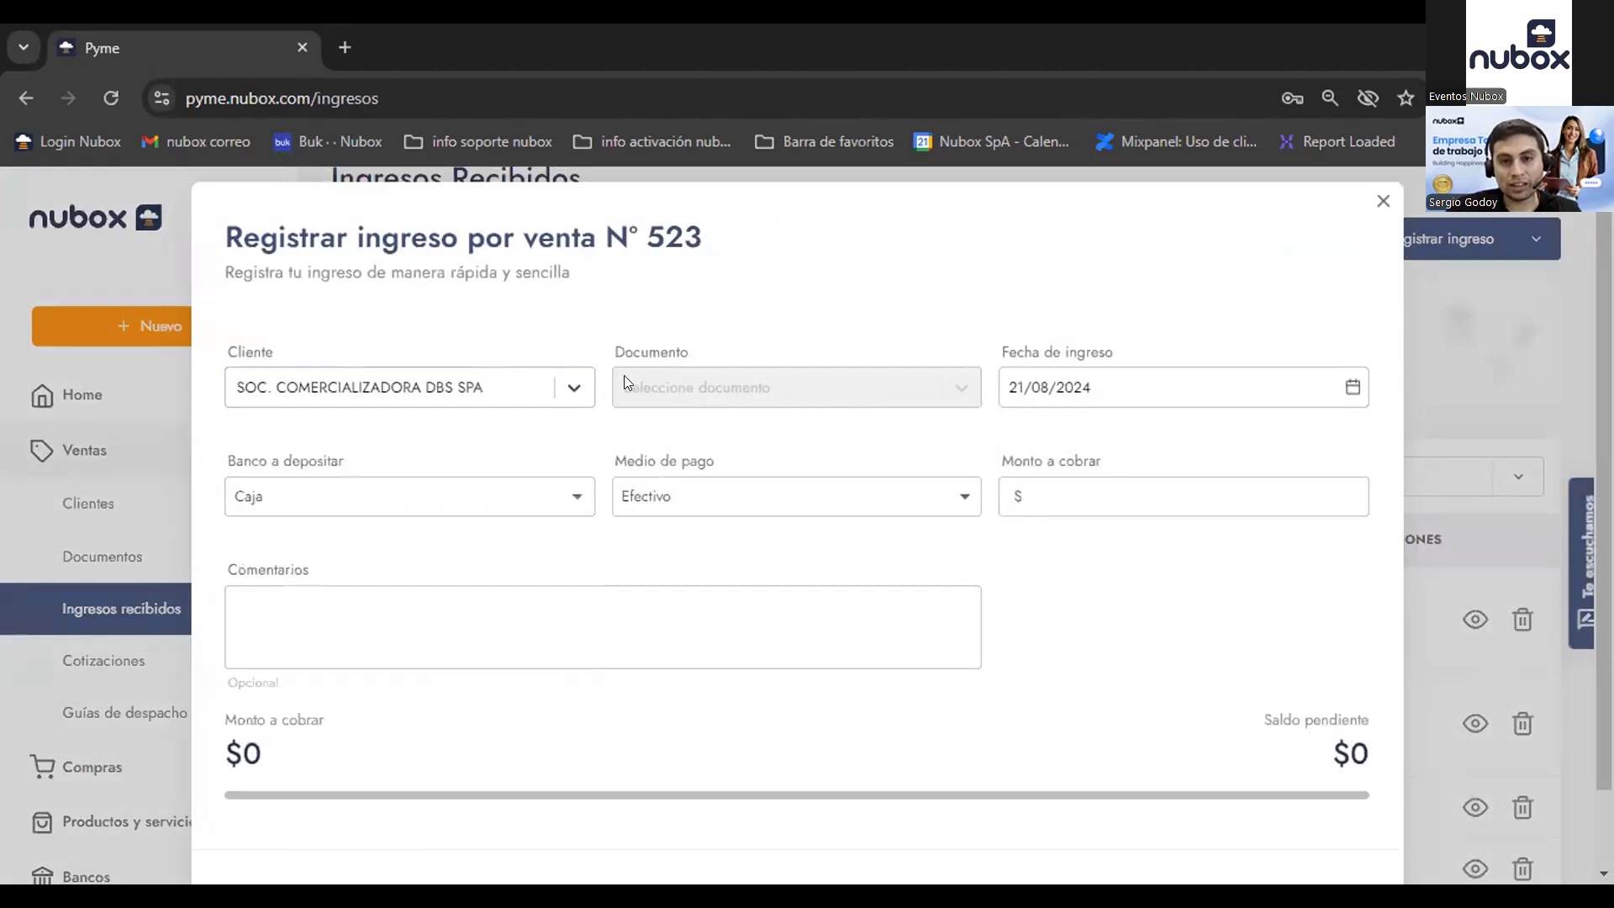
click(571, 388)
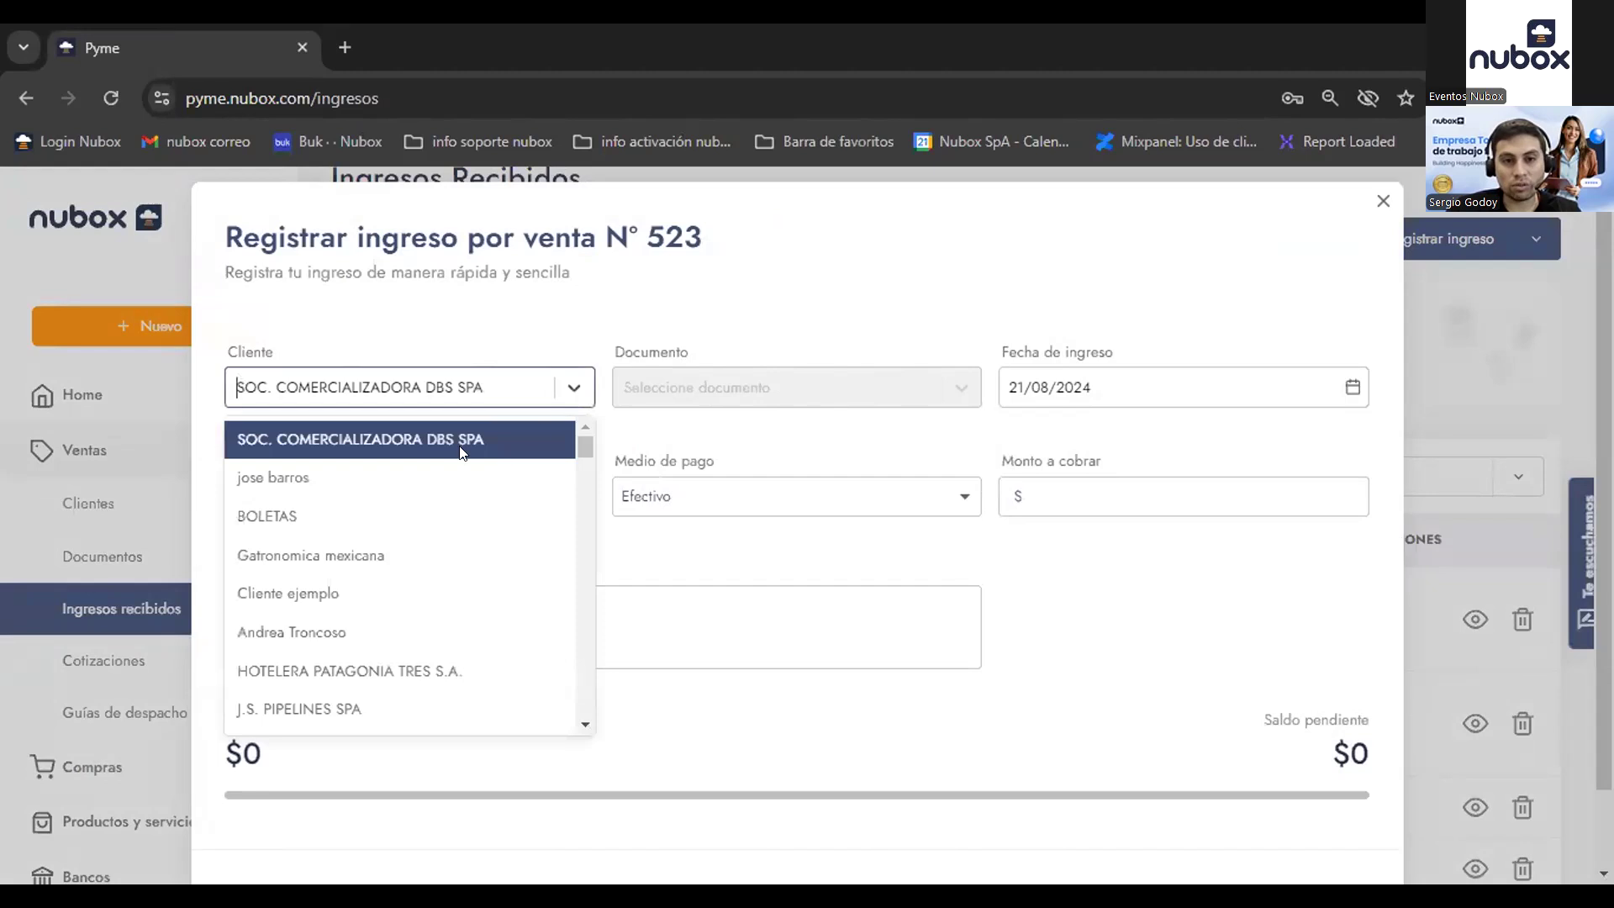
click(482, 464)
click(578, 389)
scroll(454, 589, down, 1)
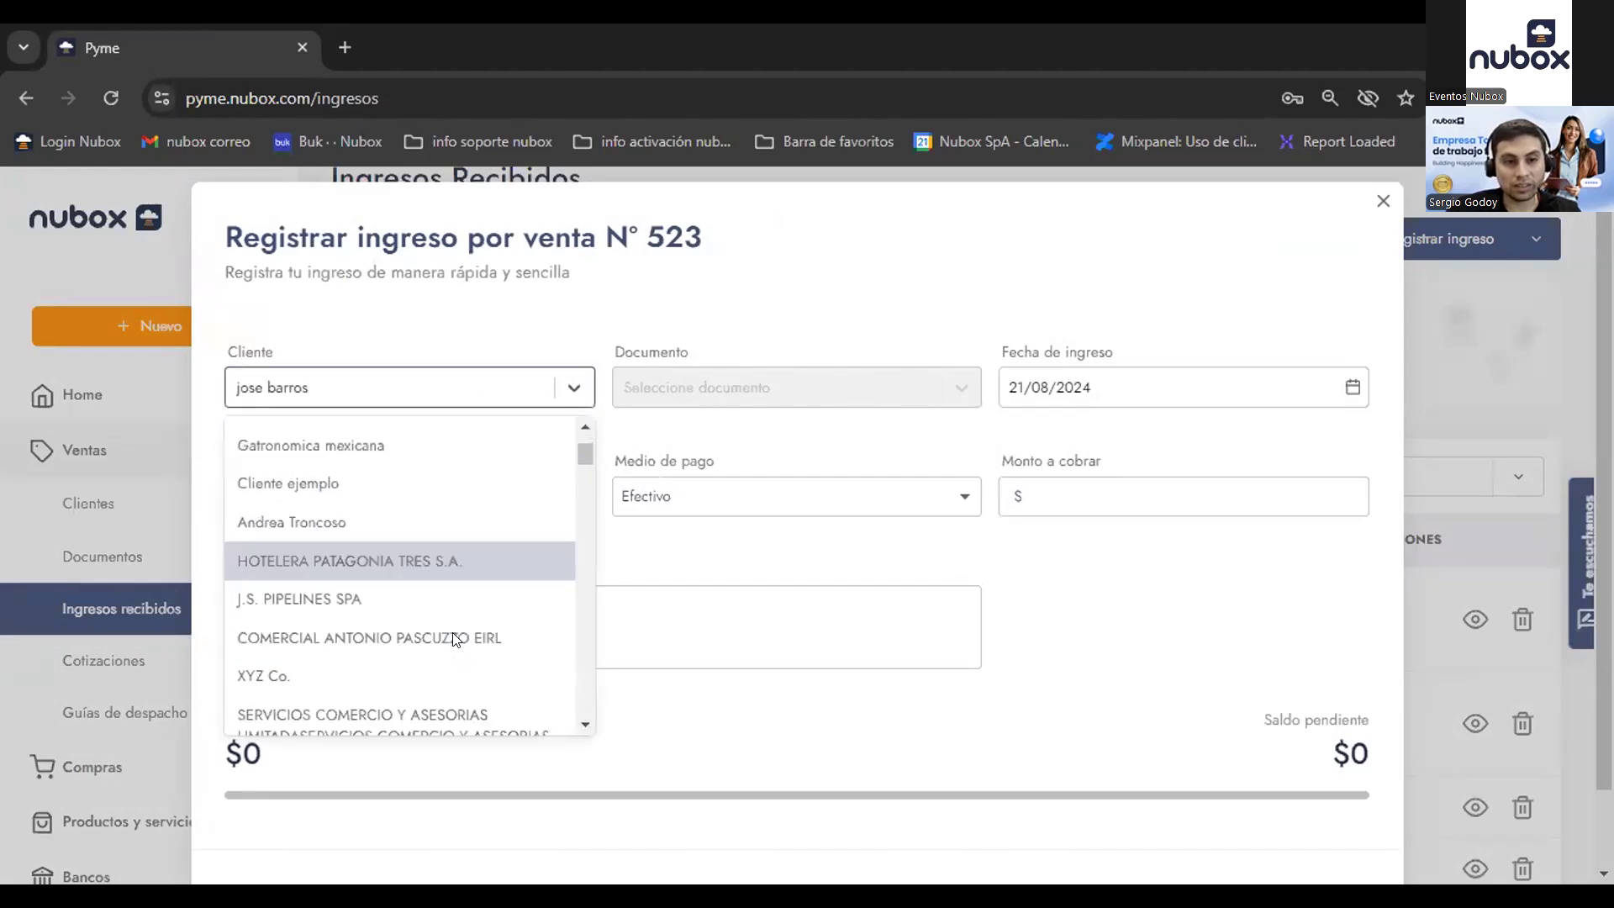
click(415, 704)
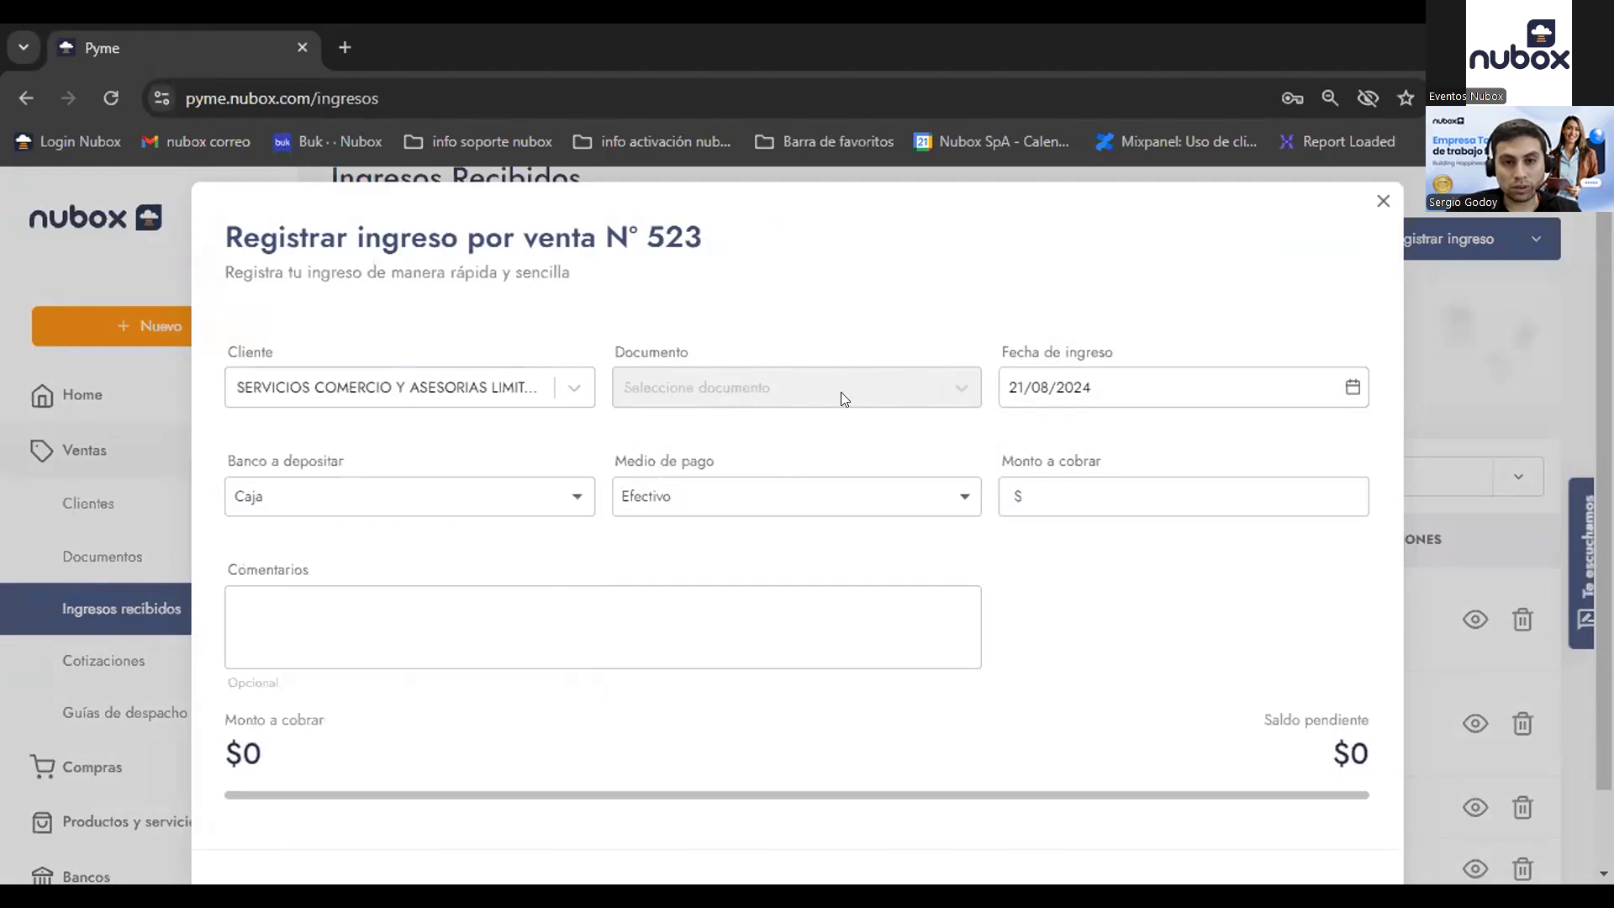
Step: Try the souvenir sales company as the customer of the income and close the form without registering it
click(562, 391)
scroll(456, 517, up, 2)
scroll(451, 547, down, 5)
click(400, 380)
click(400, 380)
scroll(429, 580, up, 8)
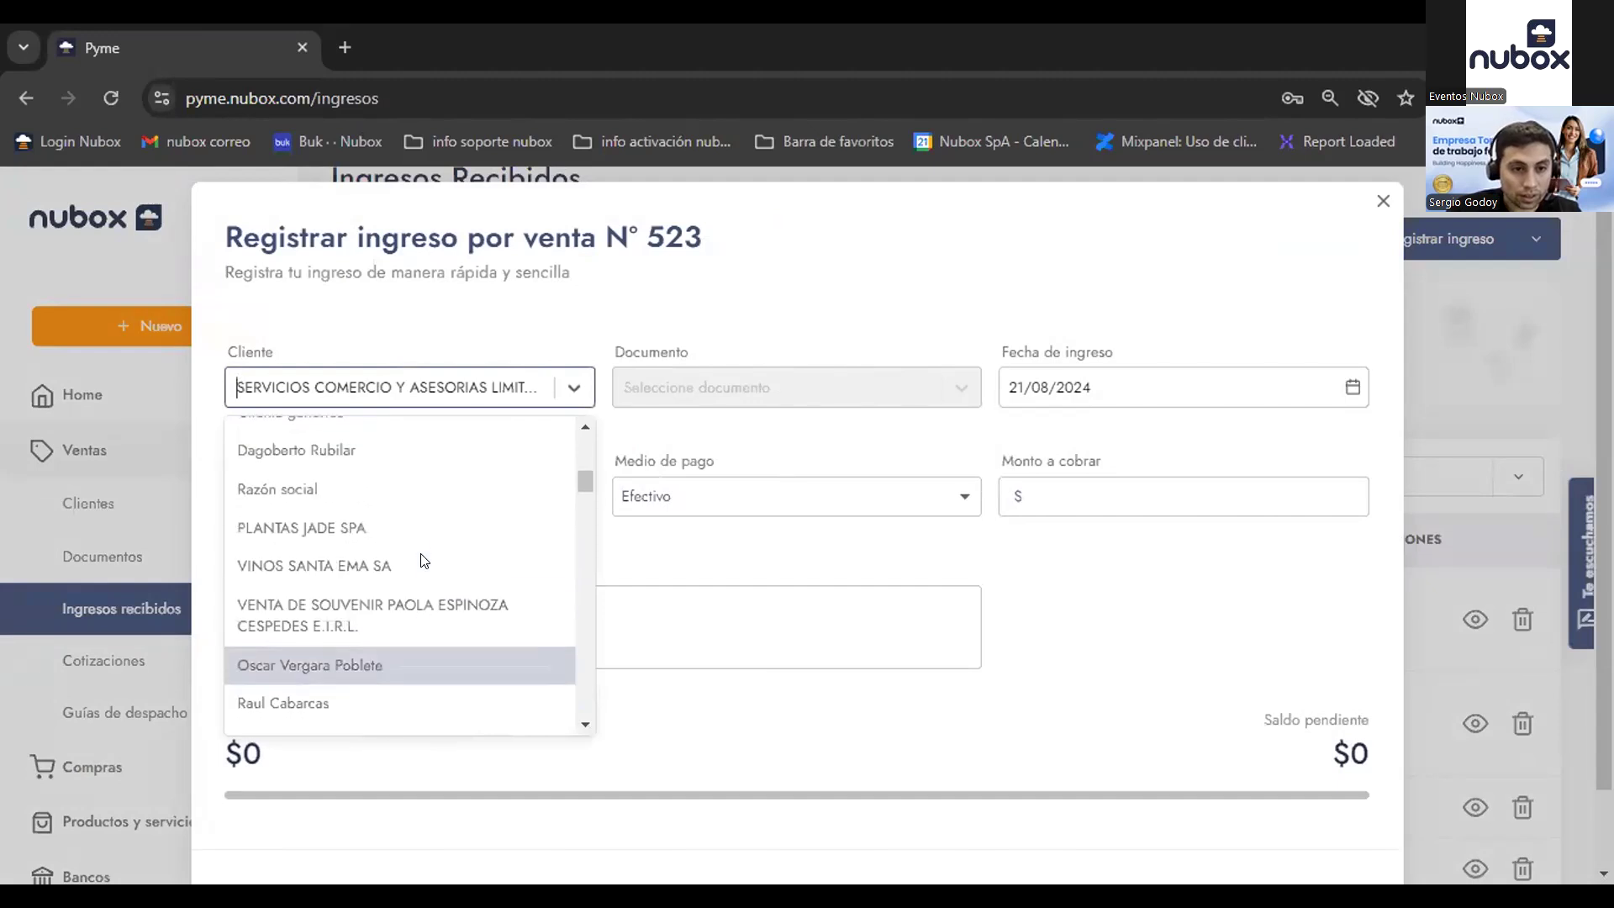
click(416, 605)
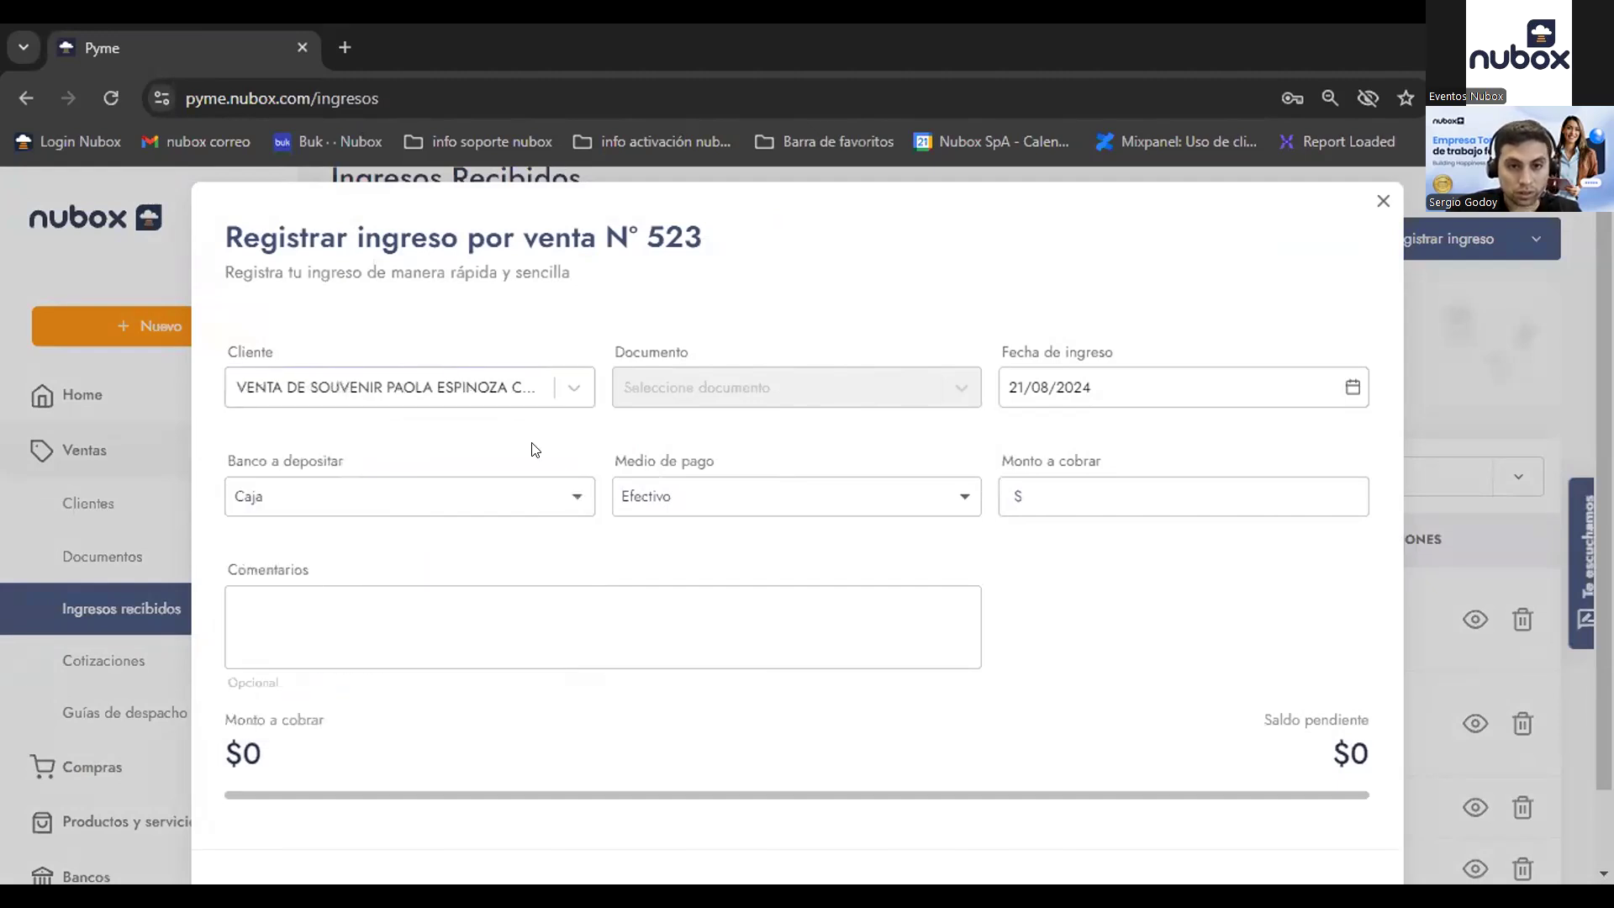
click(569, 387)
click(1383, 201)
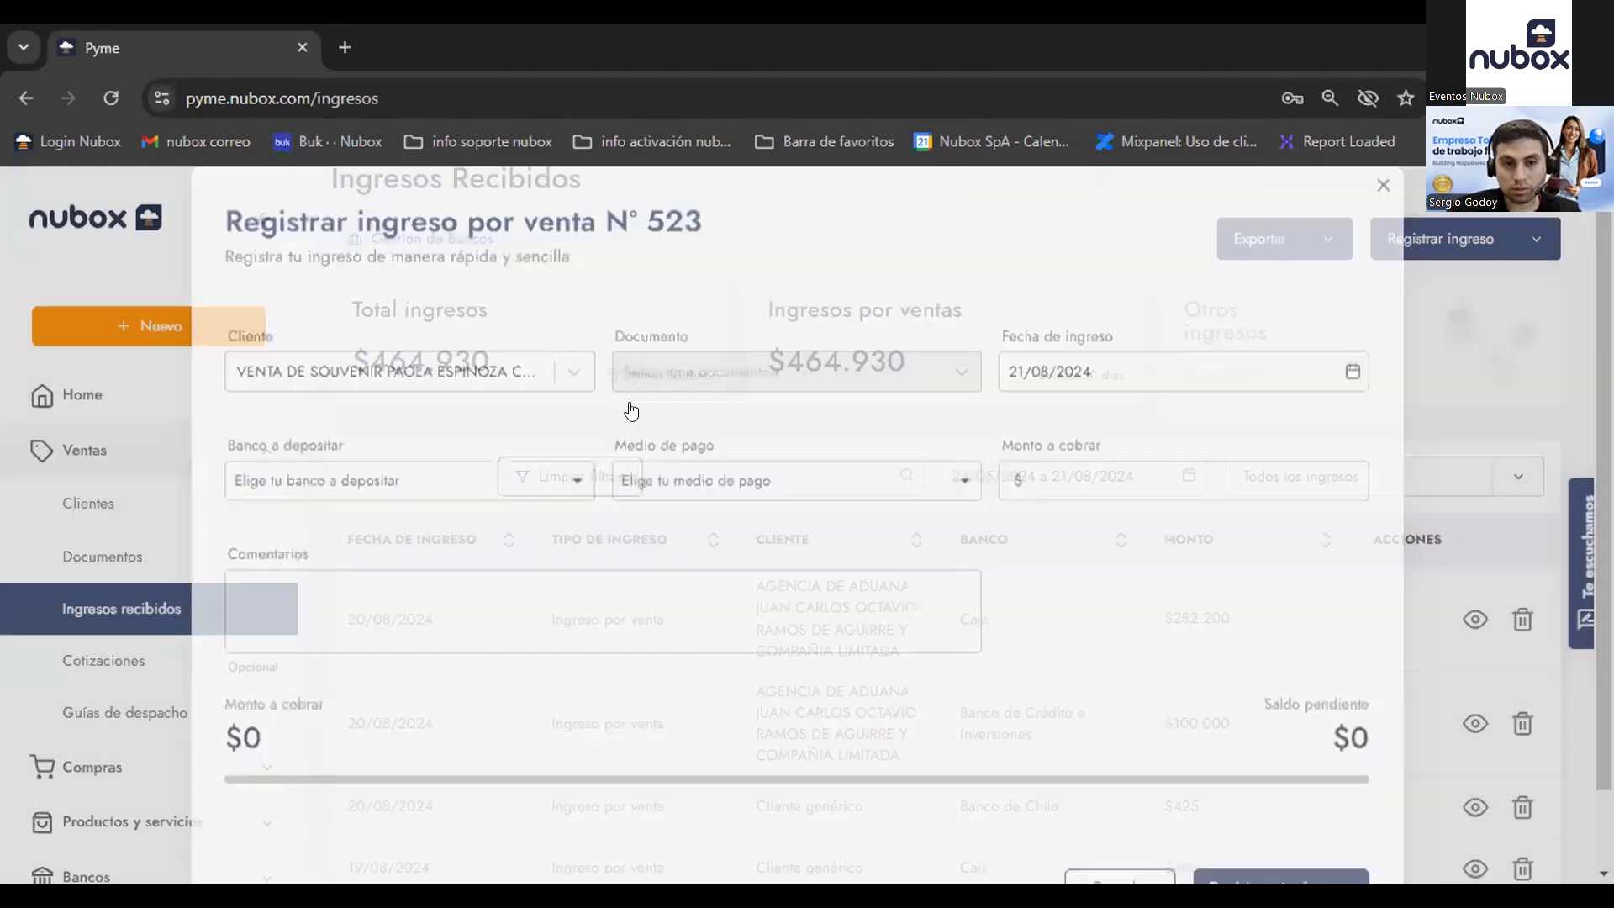
Step: Check the draft invoice's customer in the sales documents list and return to Ingresos recibidos
click(135, 558)
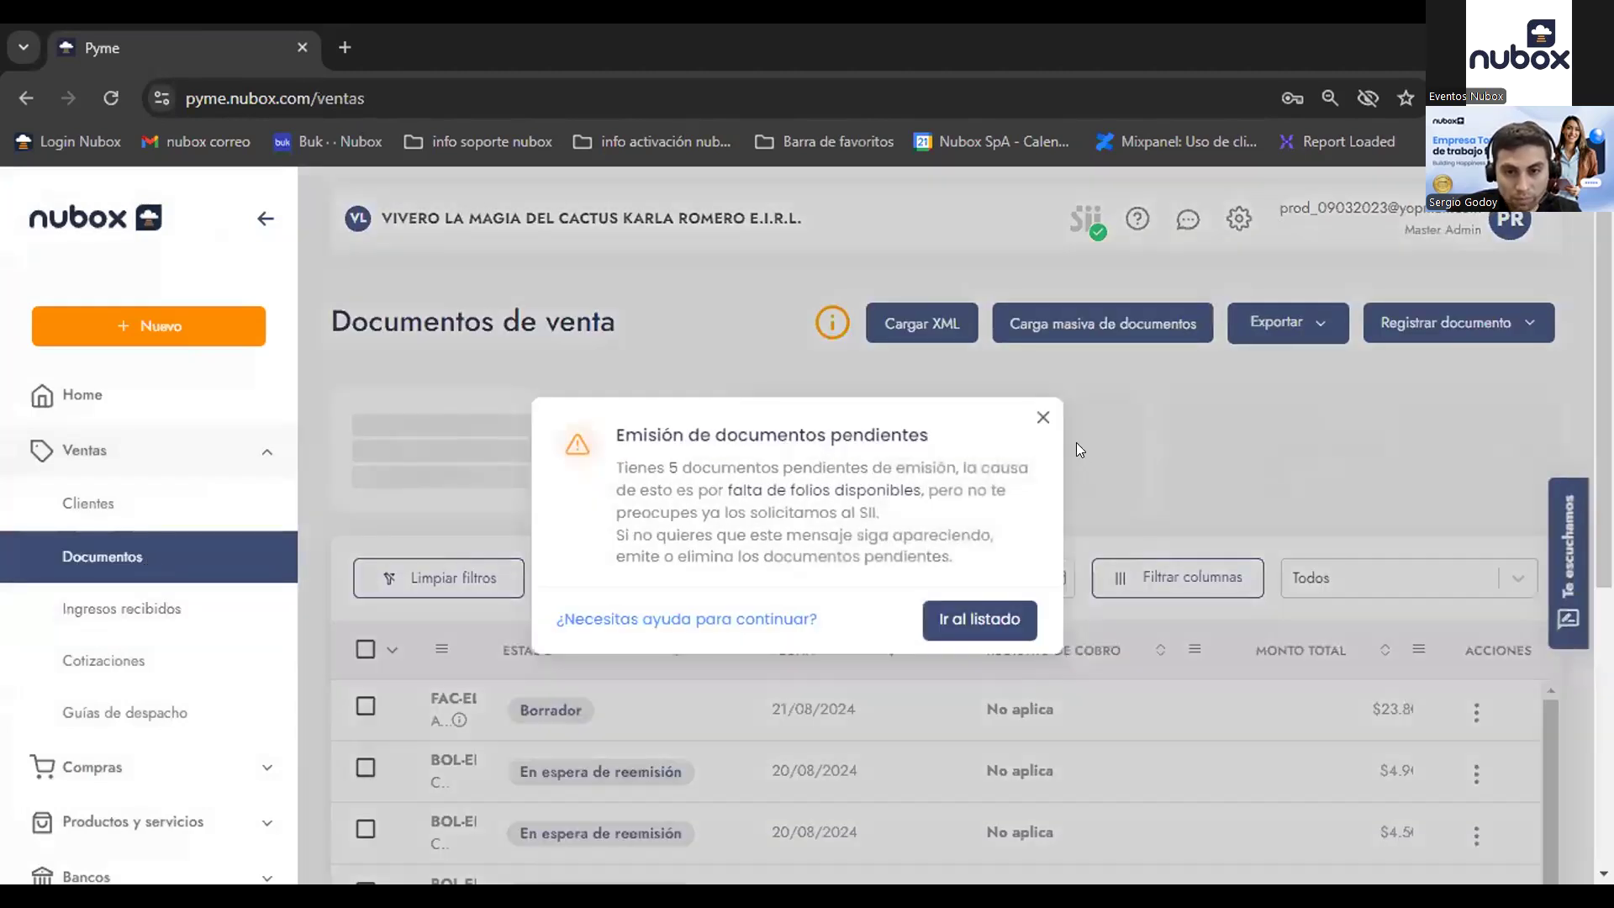
click(1047, 407)
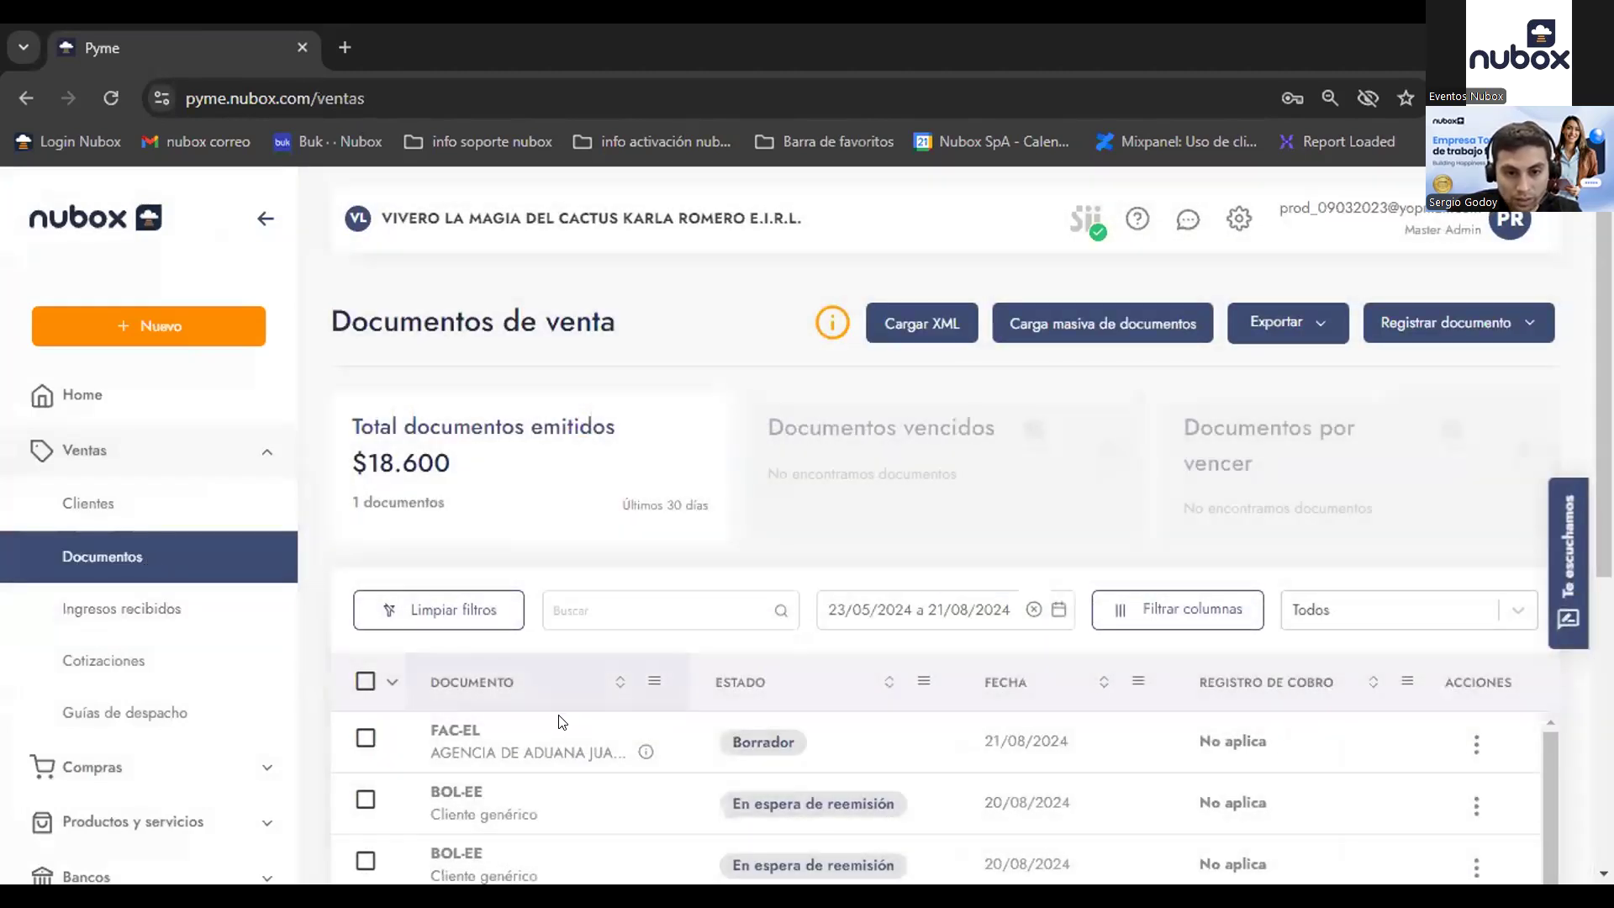
click(164, 618)
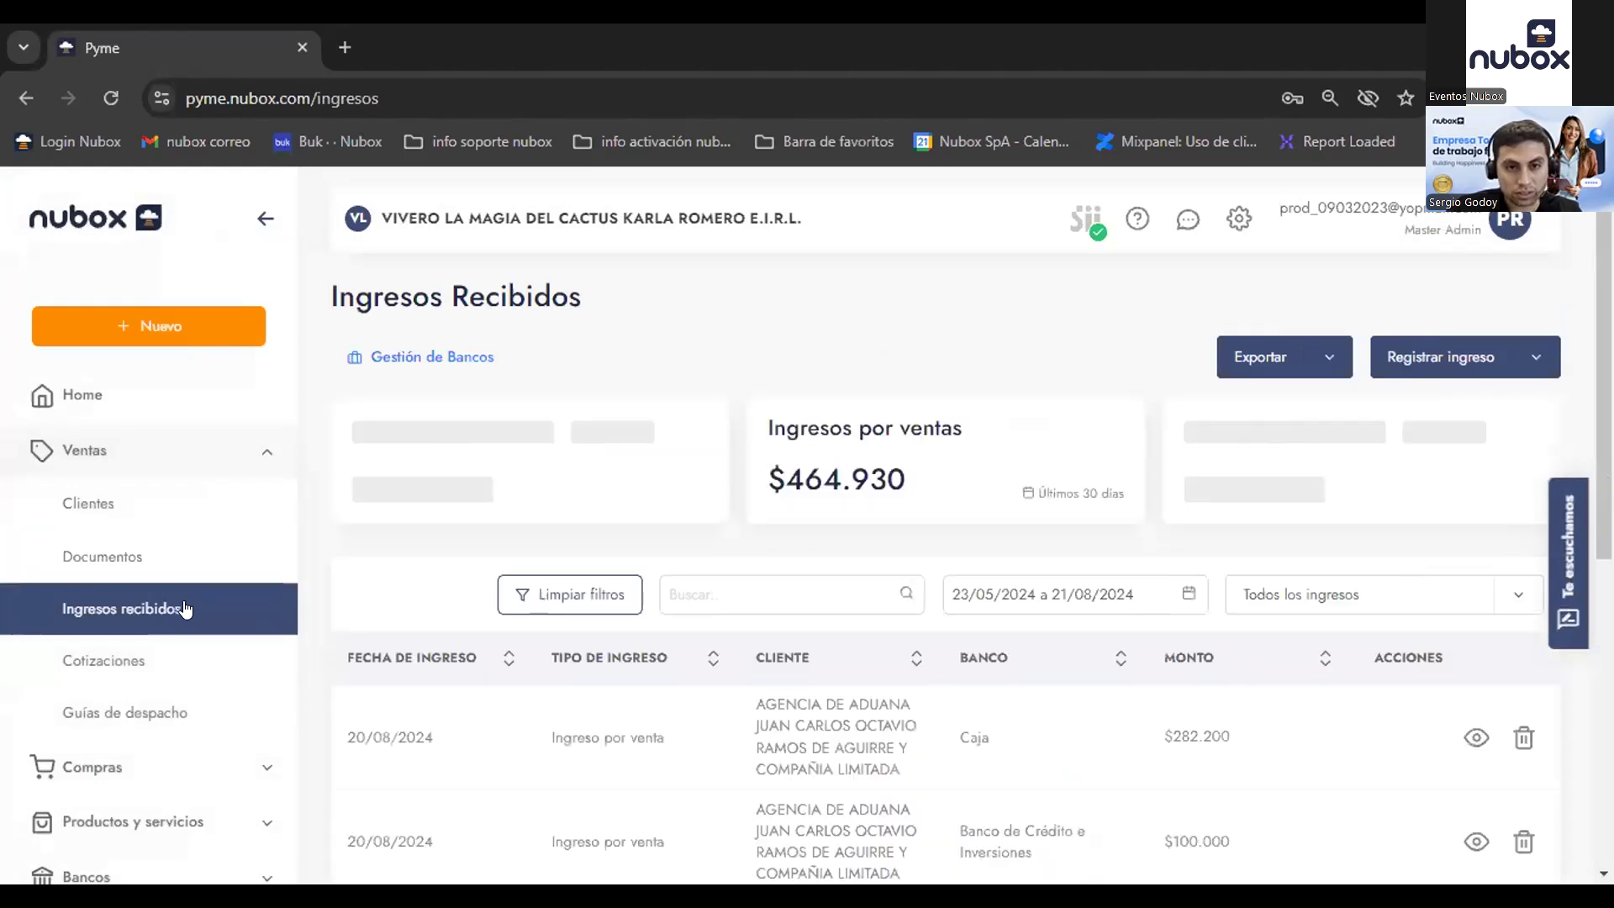
Step: Try a new Ingreso por venta with the customs agency as customer, and abandon it to return to the sales documents
click(1429, 370)
click(1408, 408)
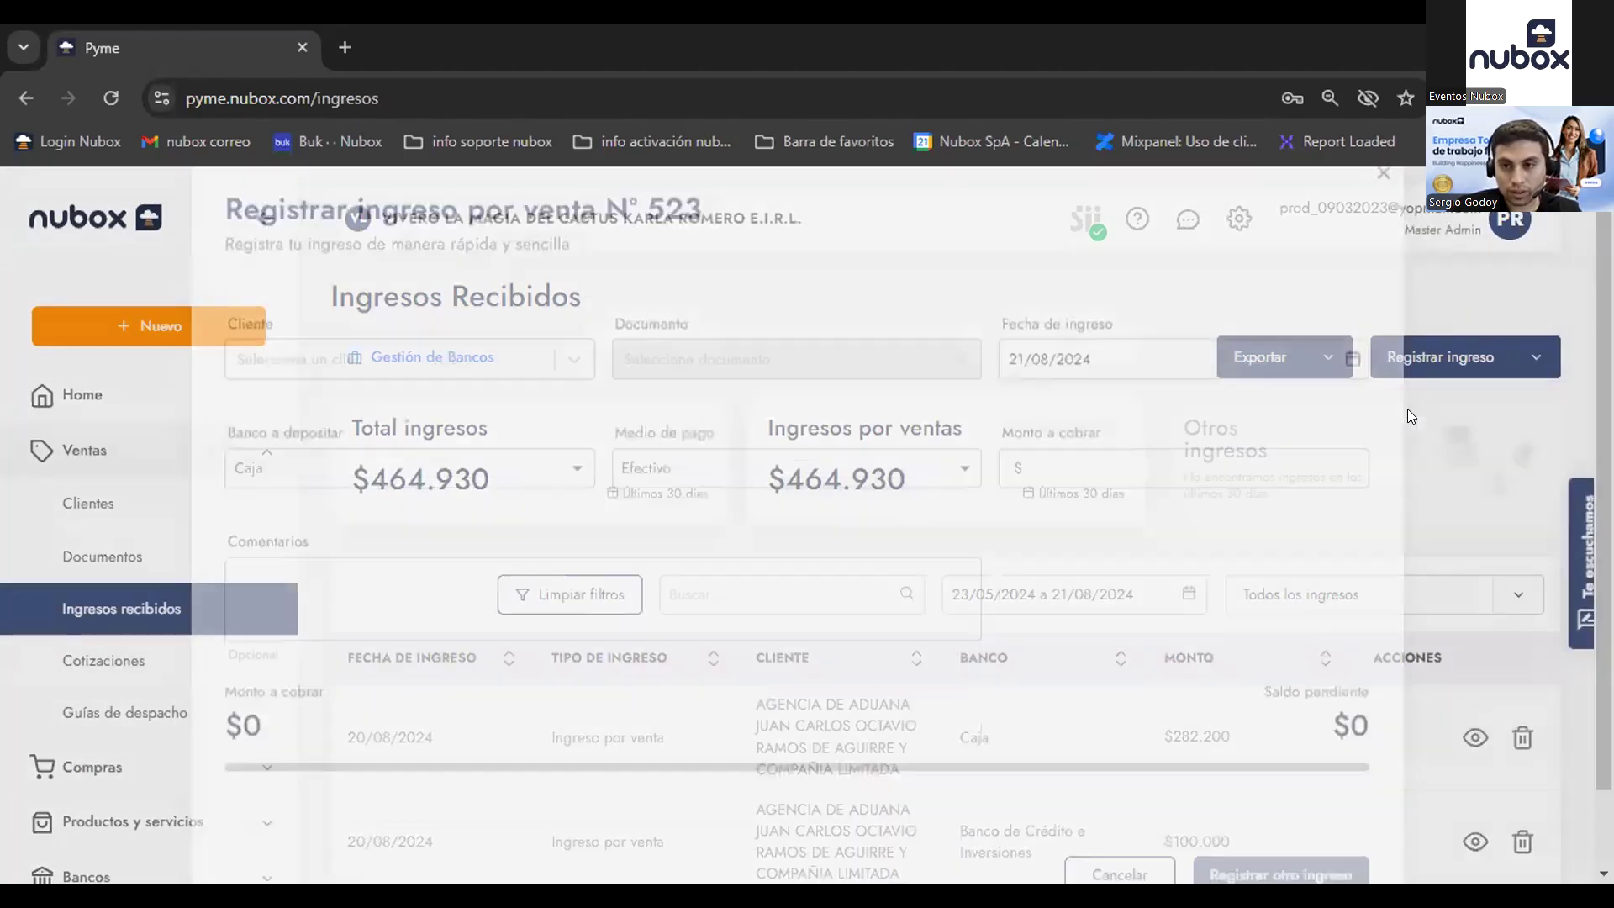
click(486, 396)
text(age)
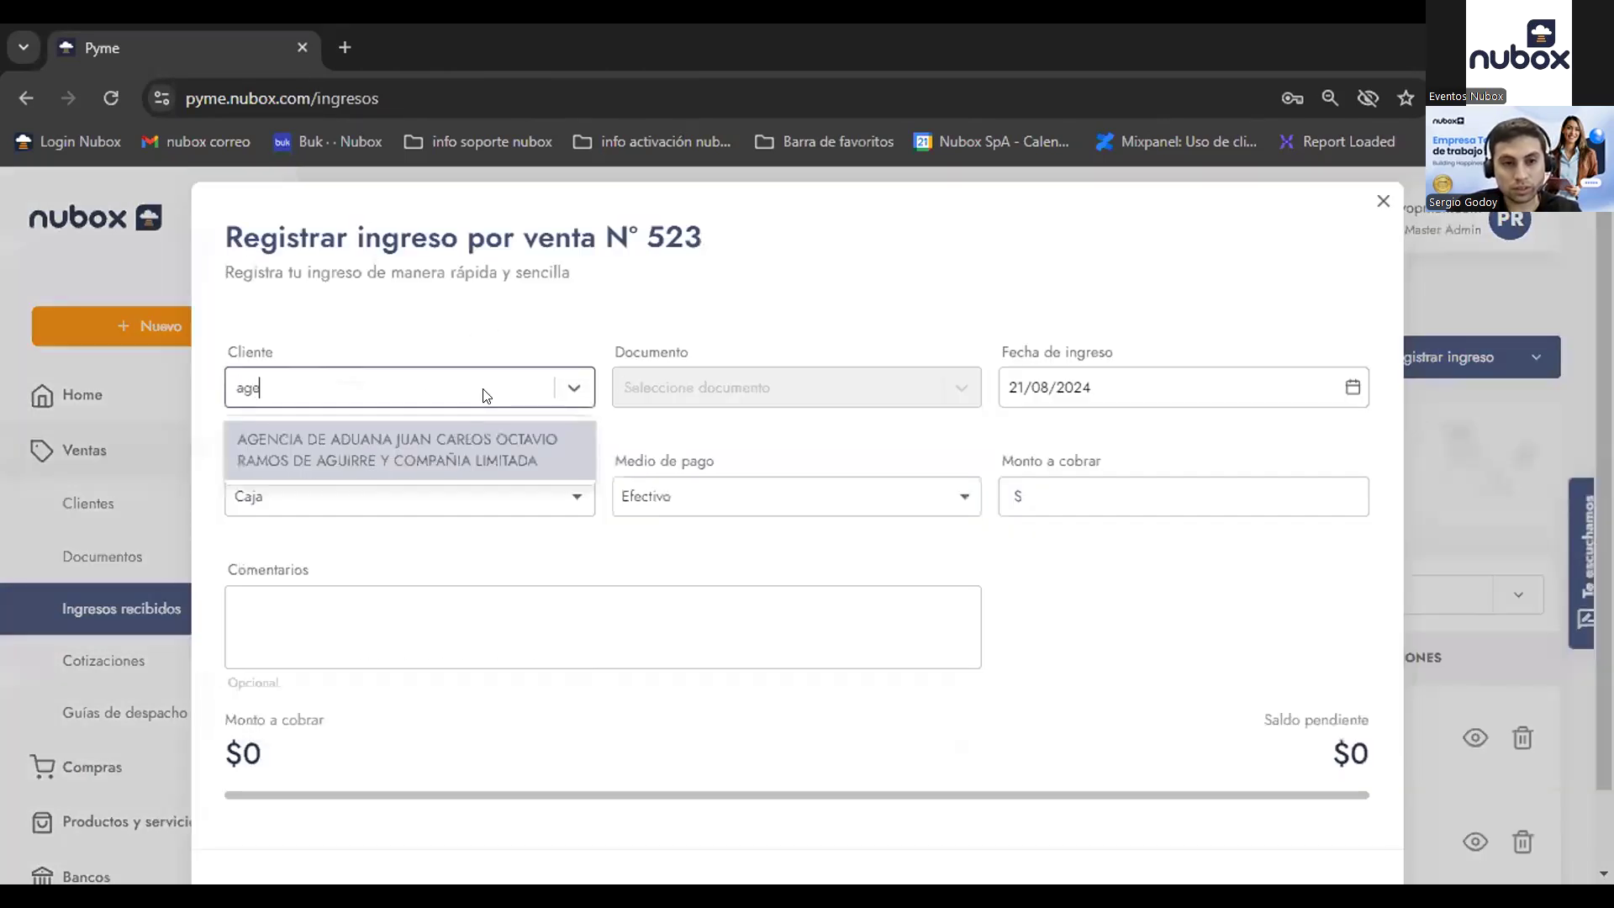
click(446, 432)
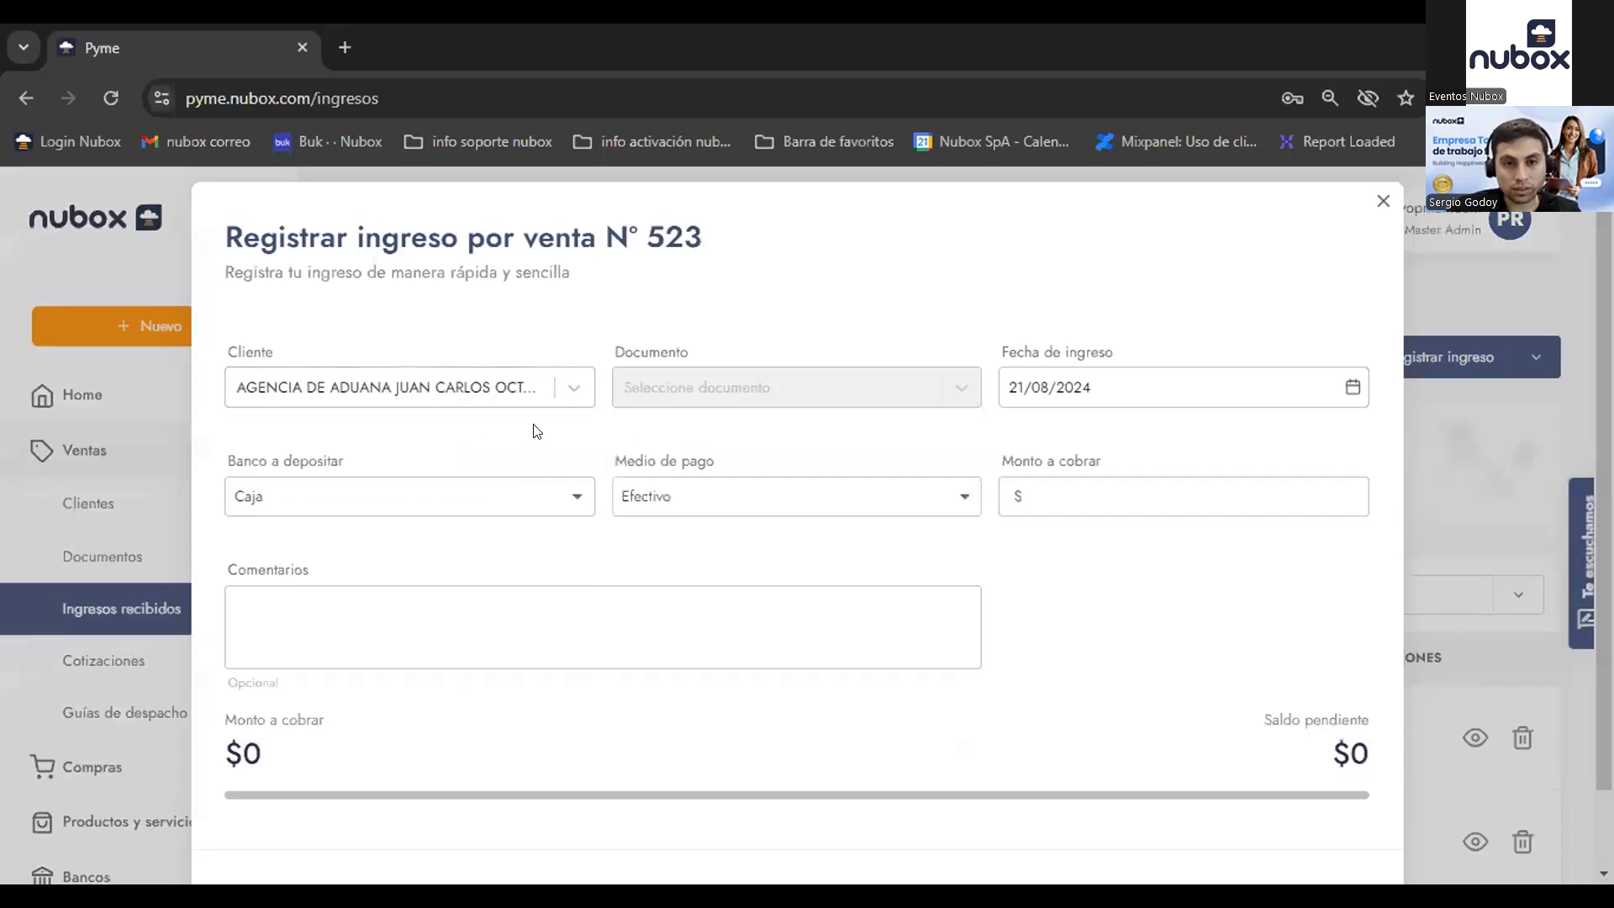
click(1383, 201)
click(185, 563)
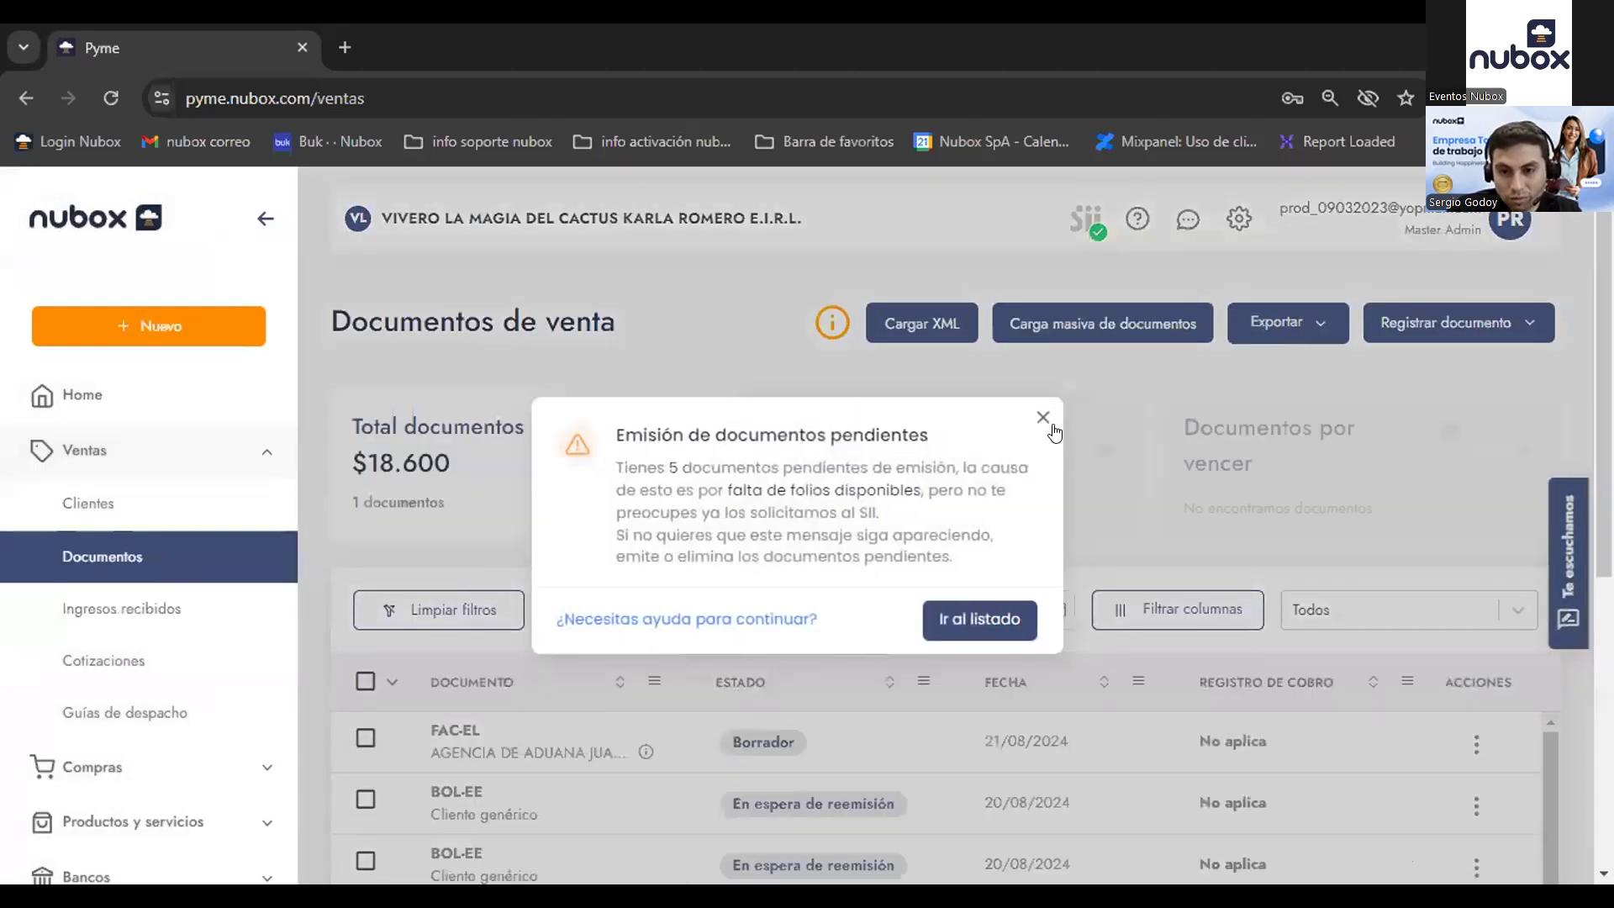
Step: Check the second page of the sales documents list for customers with issued invoices and return to Ingresos recibidos
click(1047, 416)
scroll(1027, 561, down, 5)
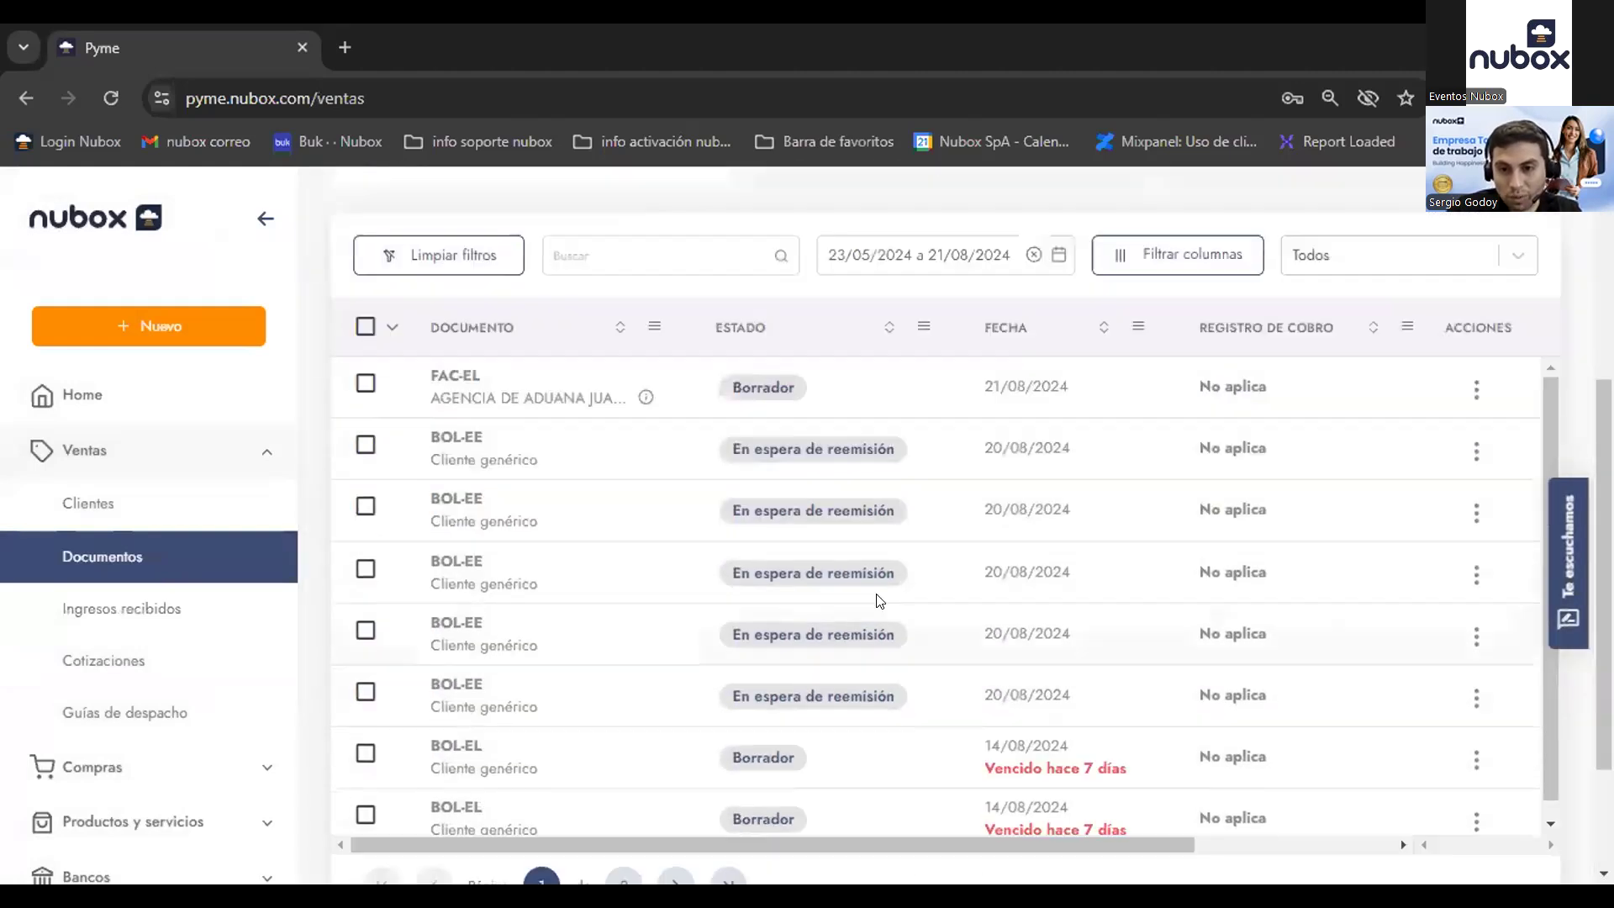
click(670, 768)
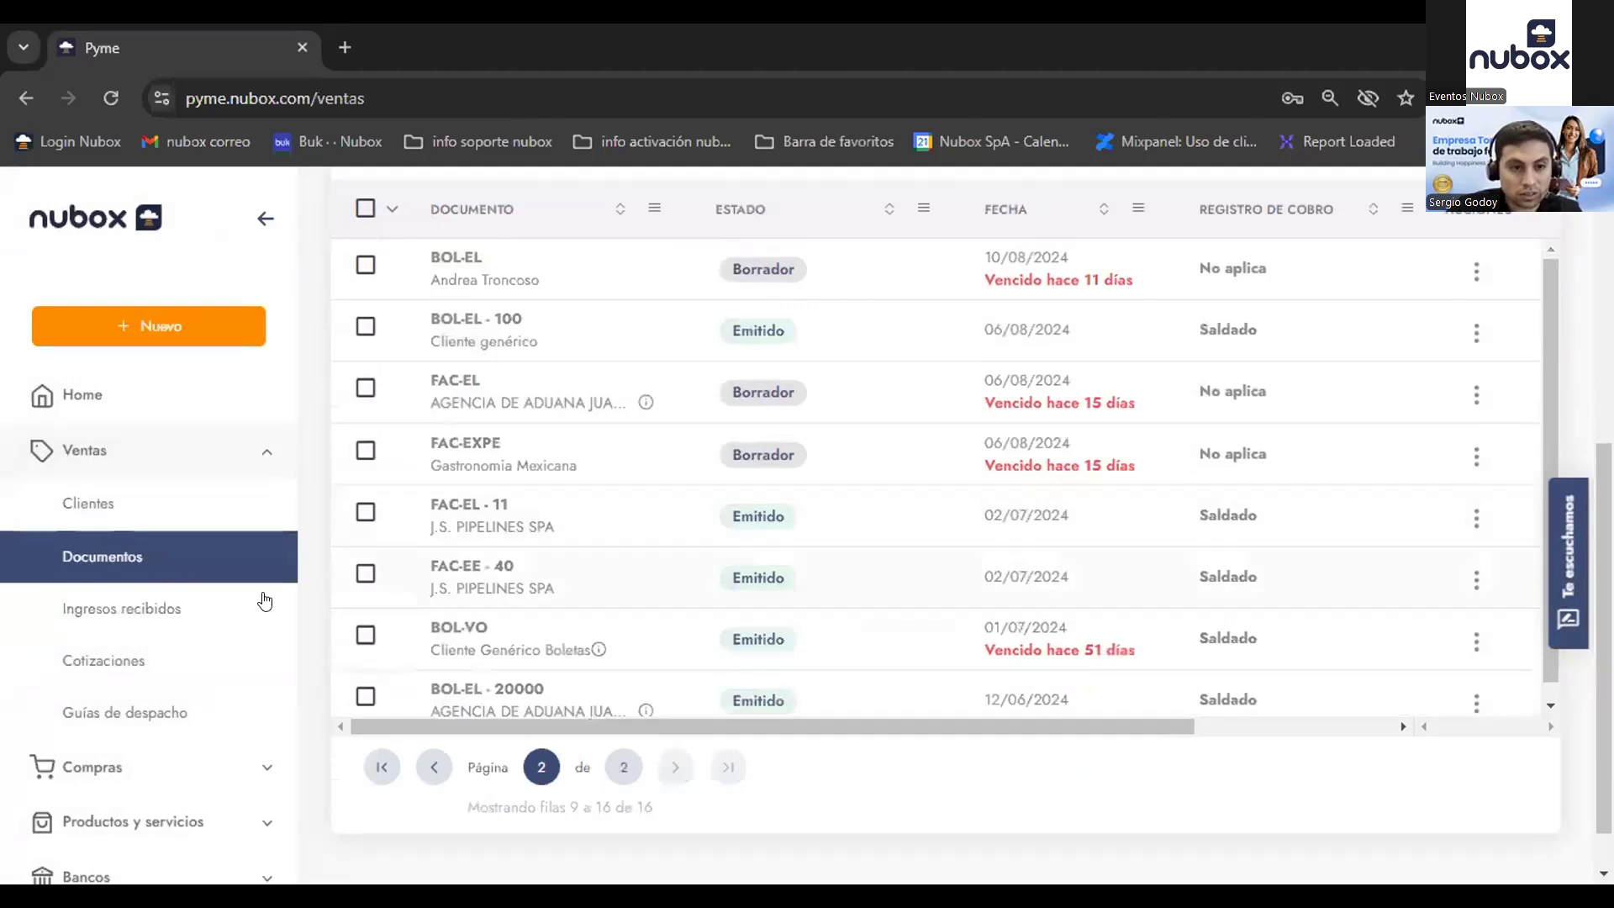
click(160, 607)
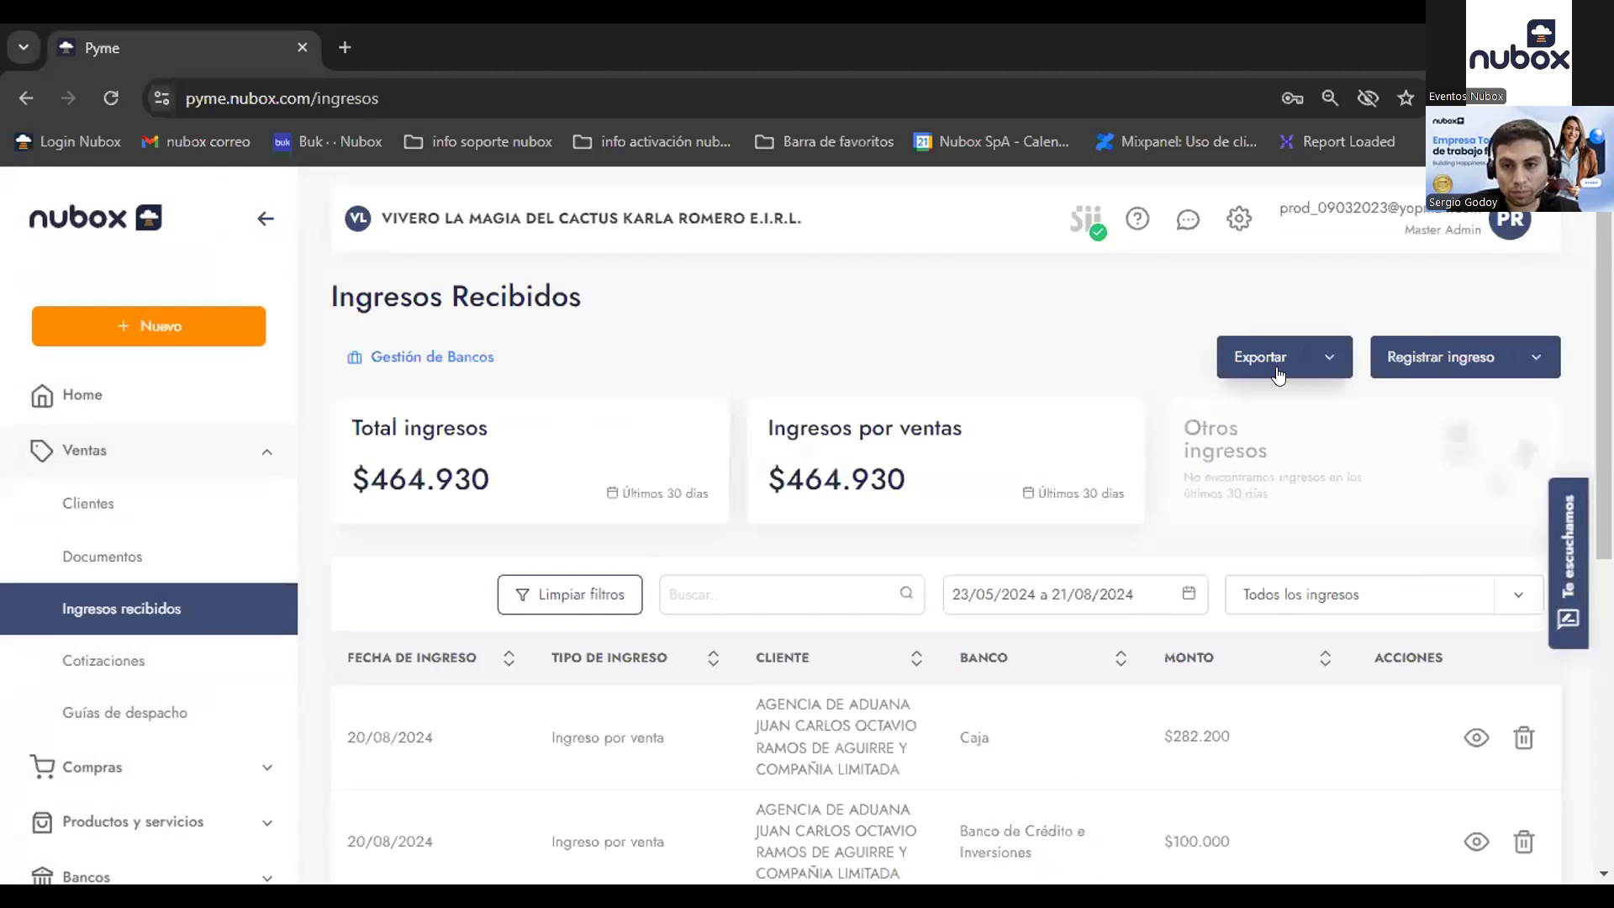
Step: Start registering a new Ingreso por venta with J.S. PIPELINES SPA as the customer
click(1421, 361)
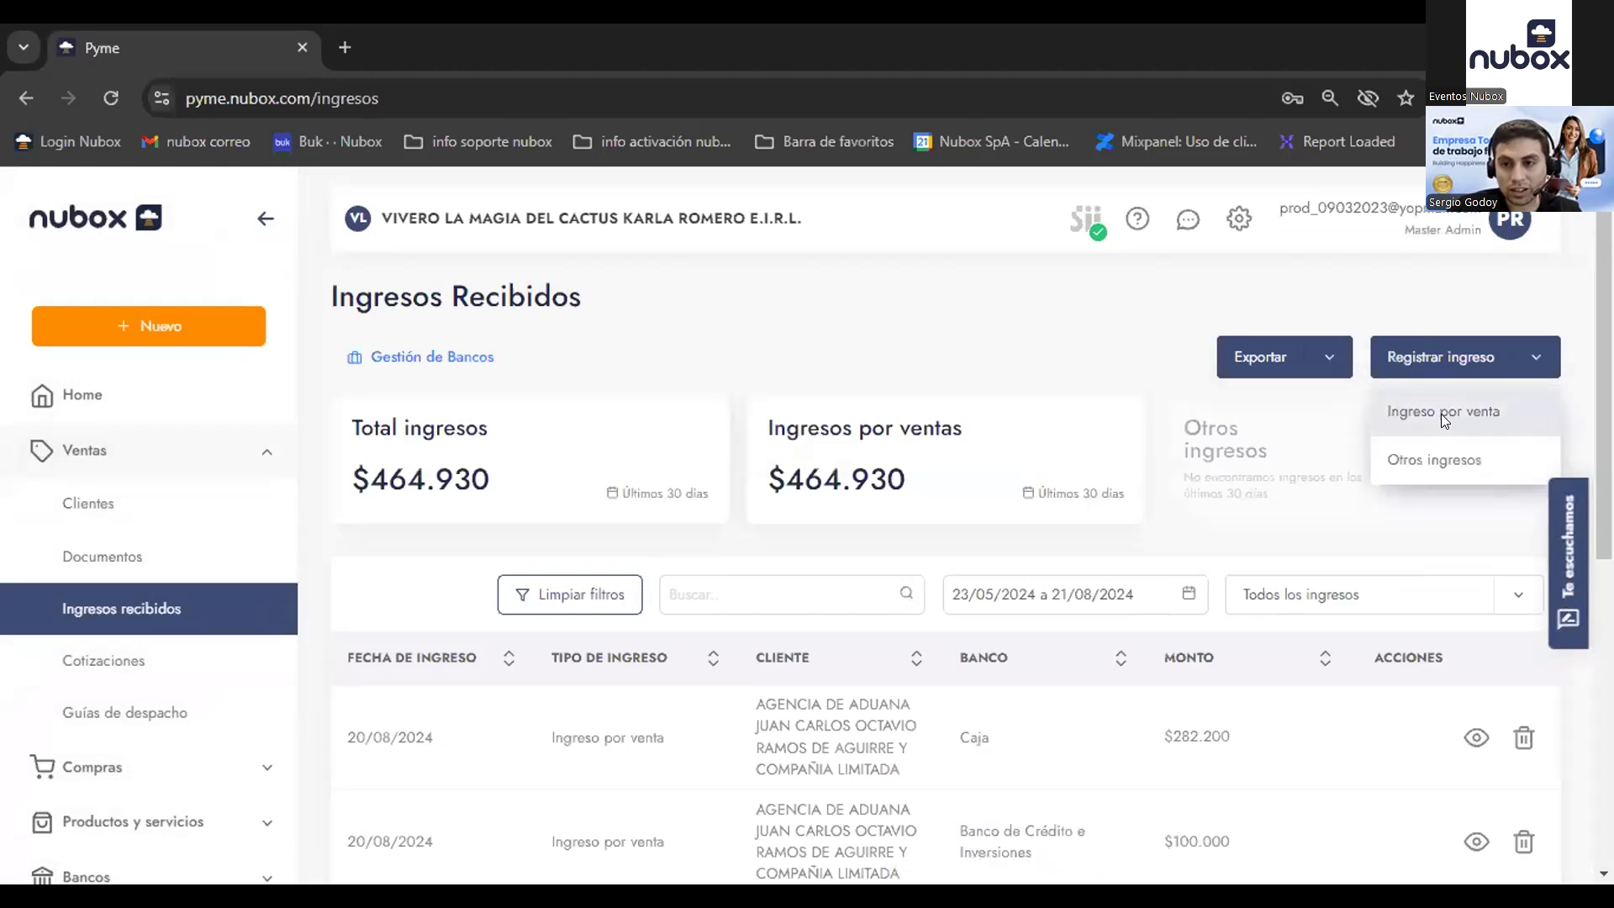
click(1441, 414)
click(428, 387)
text(jo)
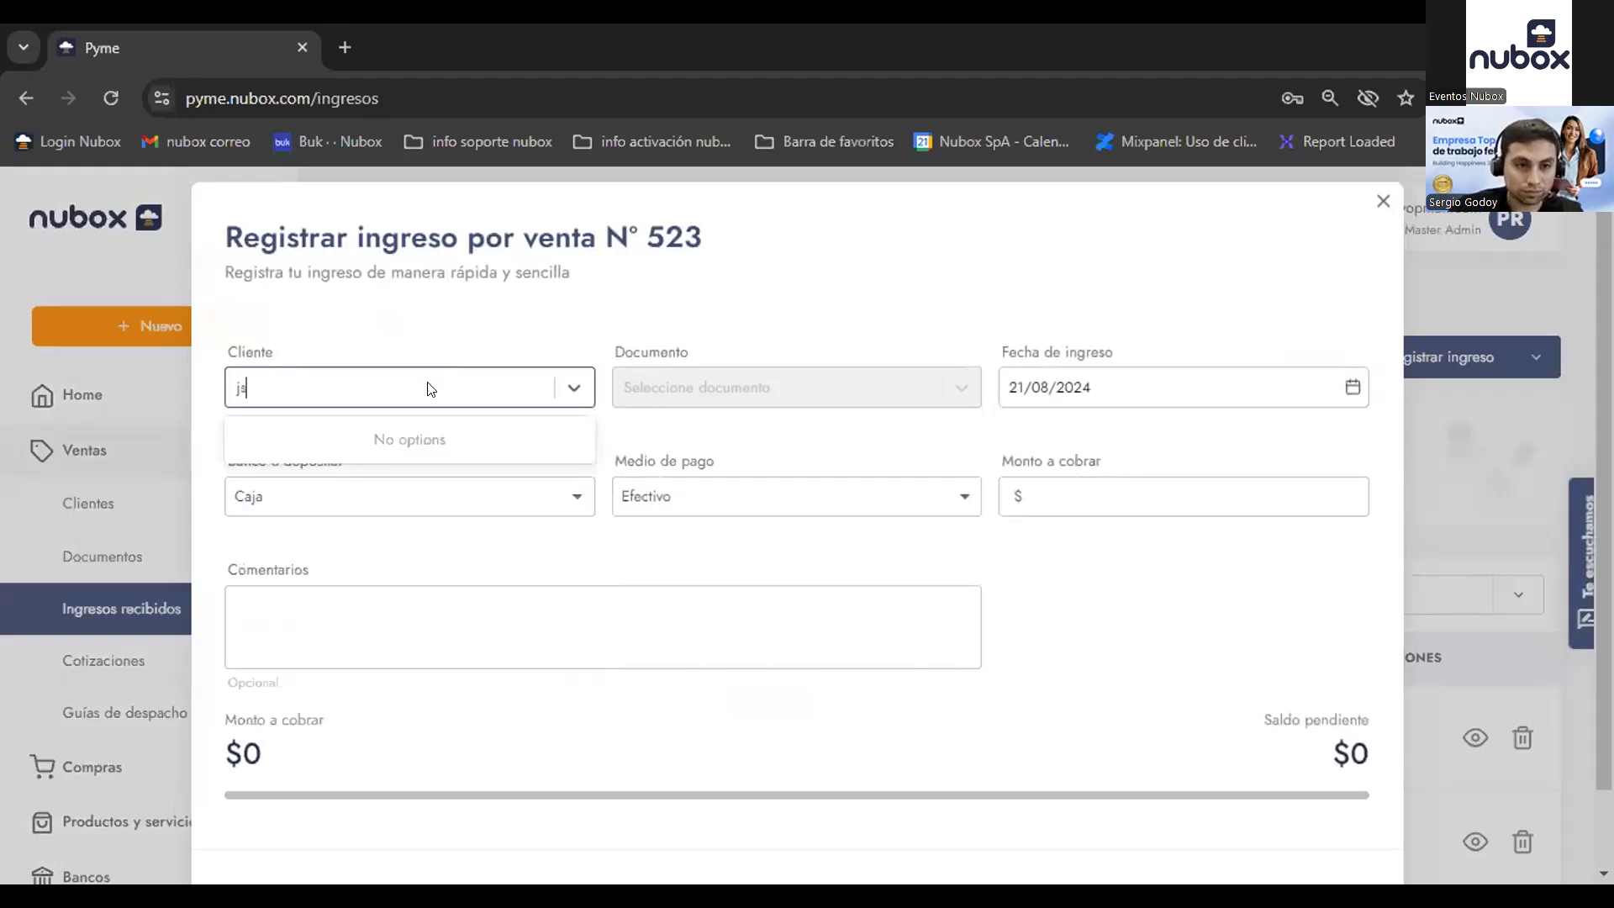
key(Escape)
click(428, 388)
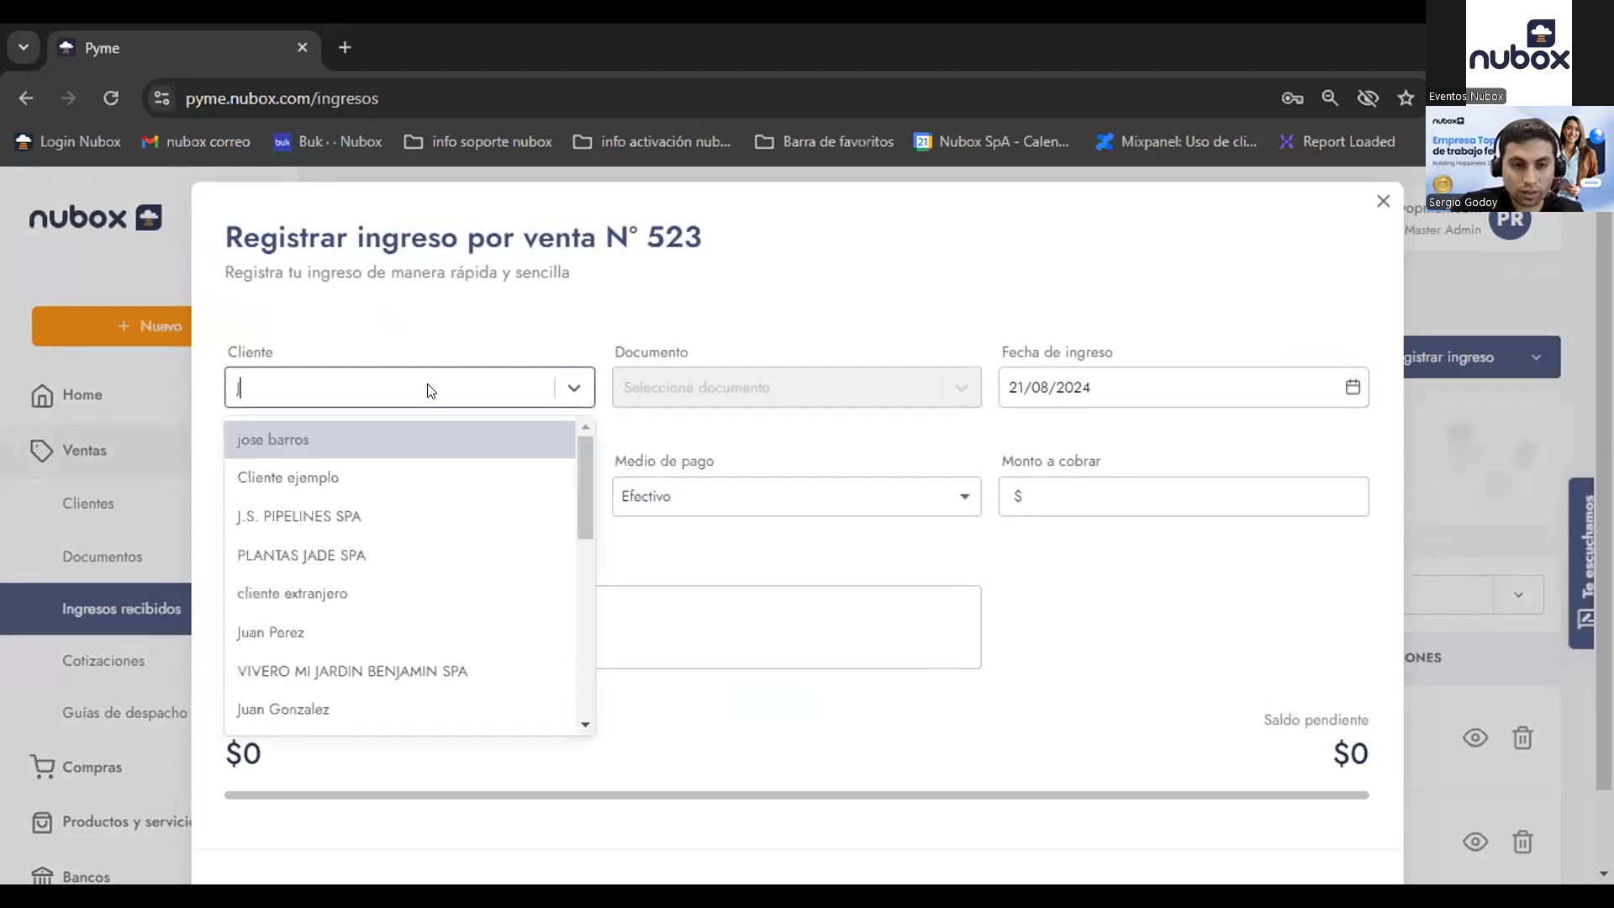
click(384, 516)
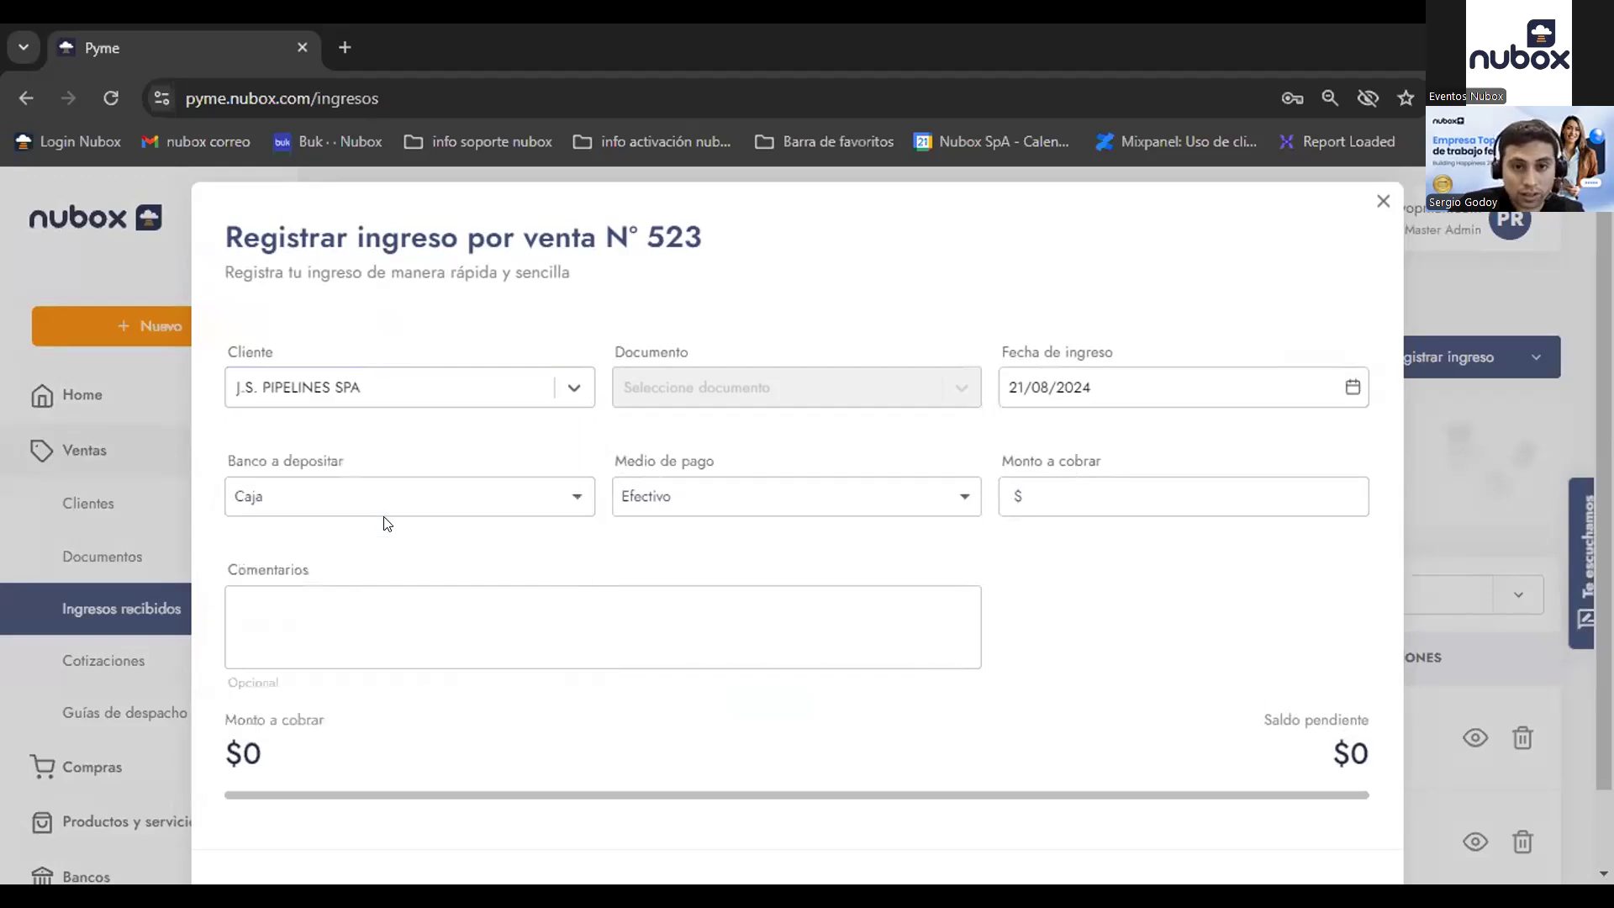
Step: Select invoice FAC-EL 436 as the document that the income pays
click(782, 391)
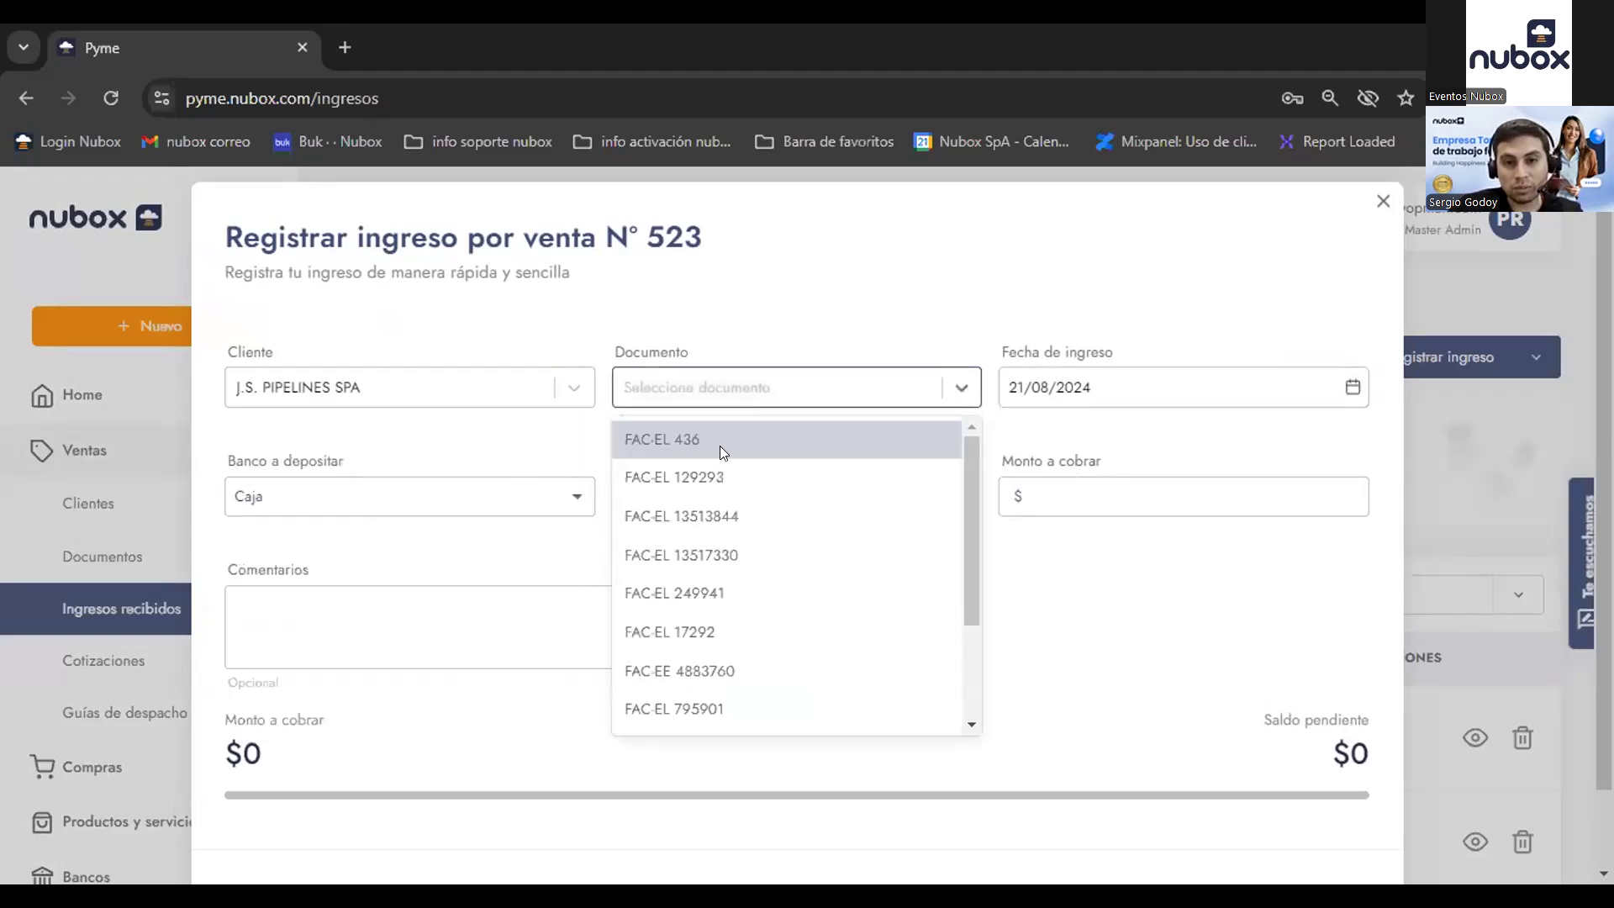
scroll(777, 611, down, 2)
scroll(747, 582, up, 2)
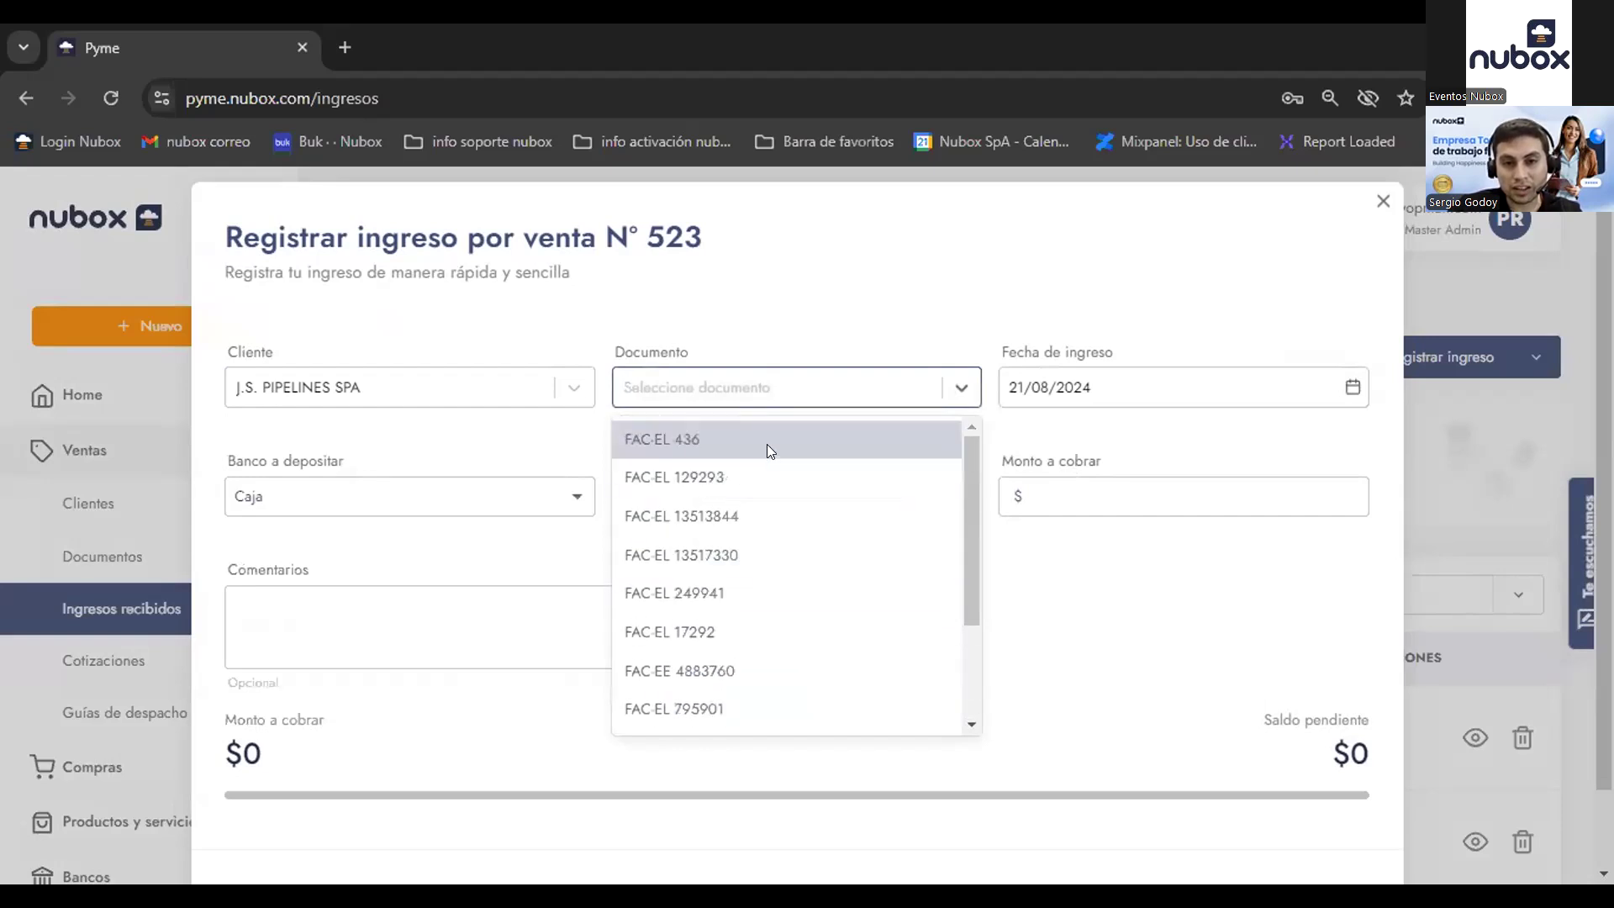
click(767, 444)
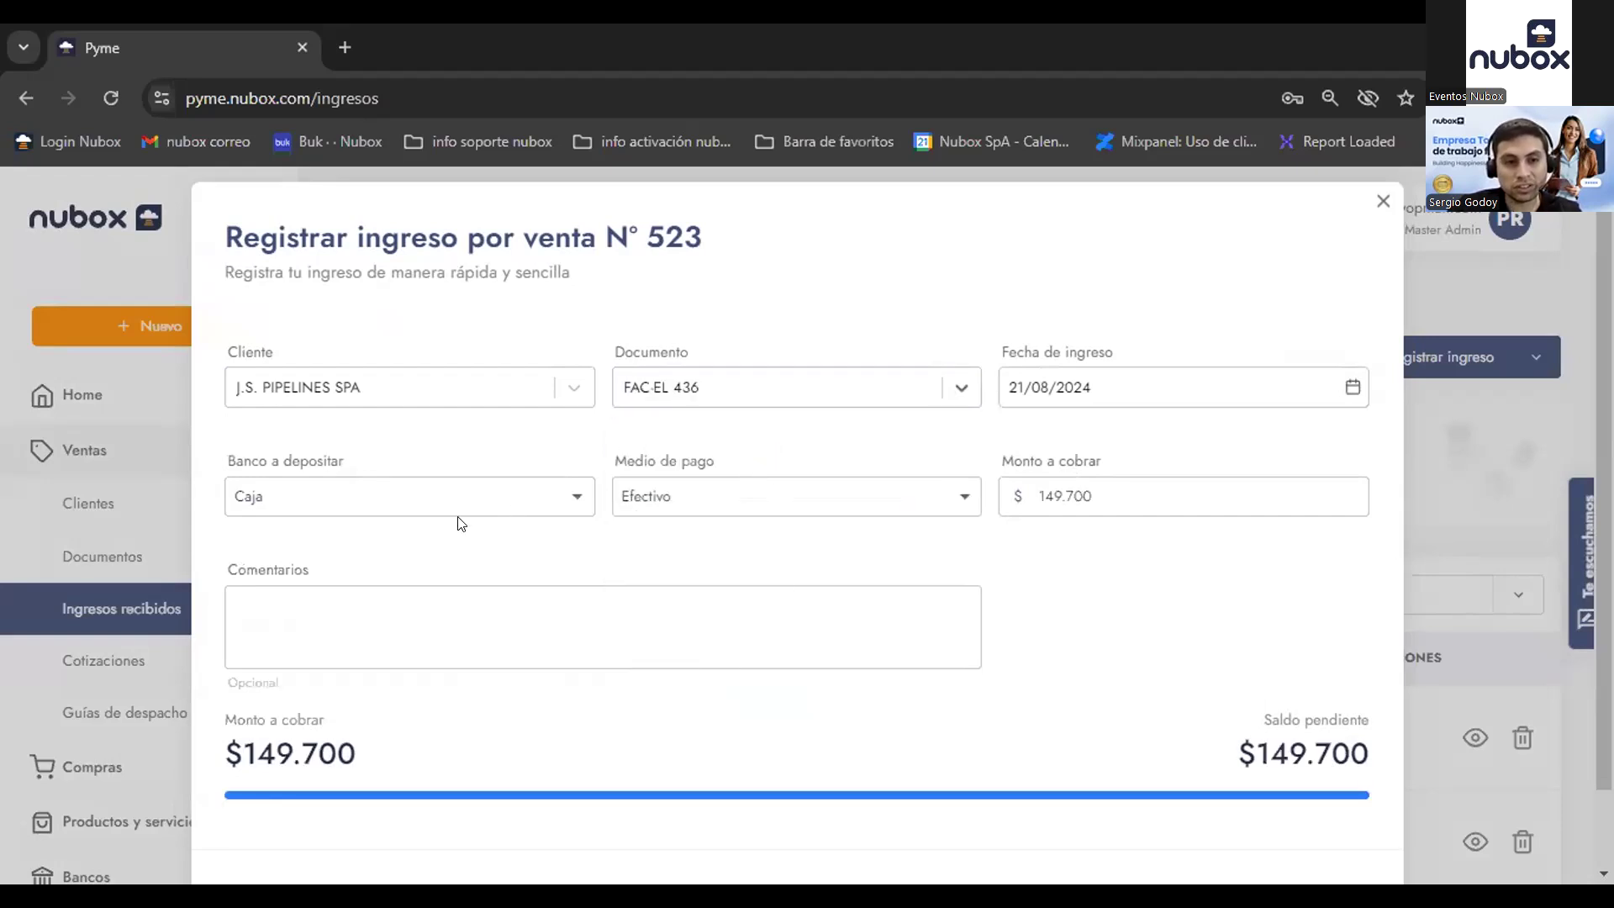
Step: Review the deposit bank and payment method options of the income and set the deposit bank to Banco Bice
click(504, 500)
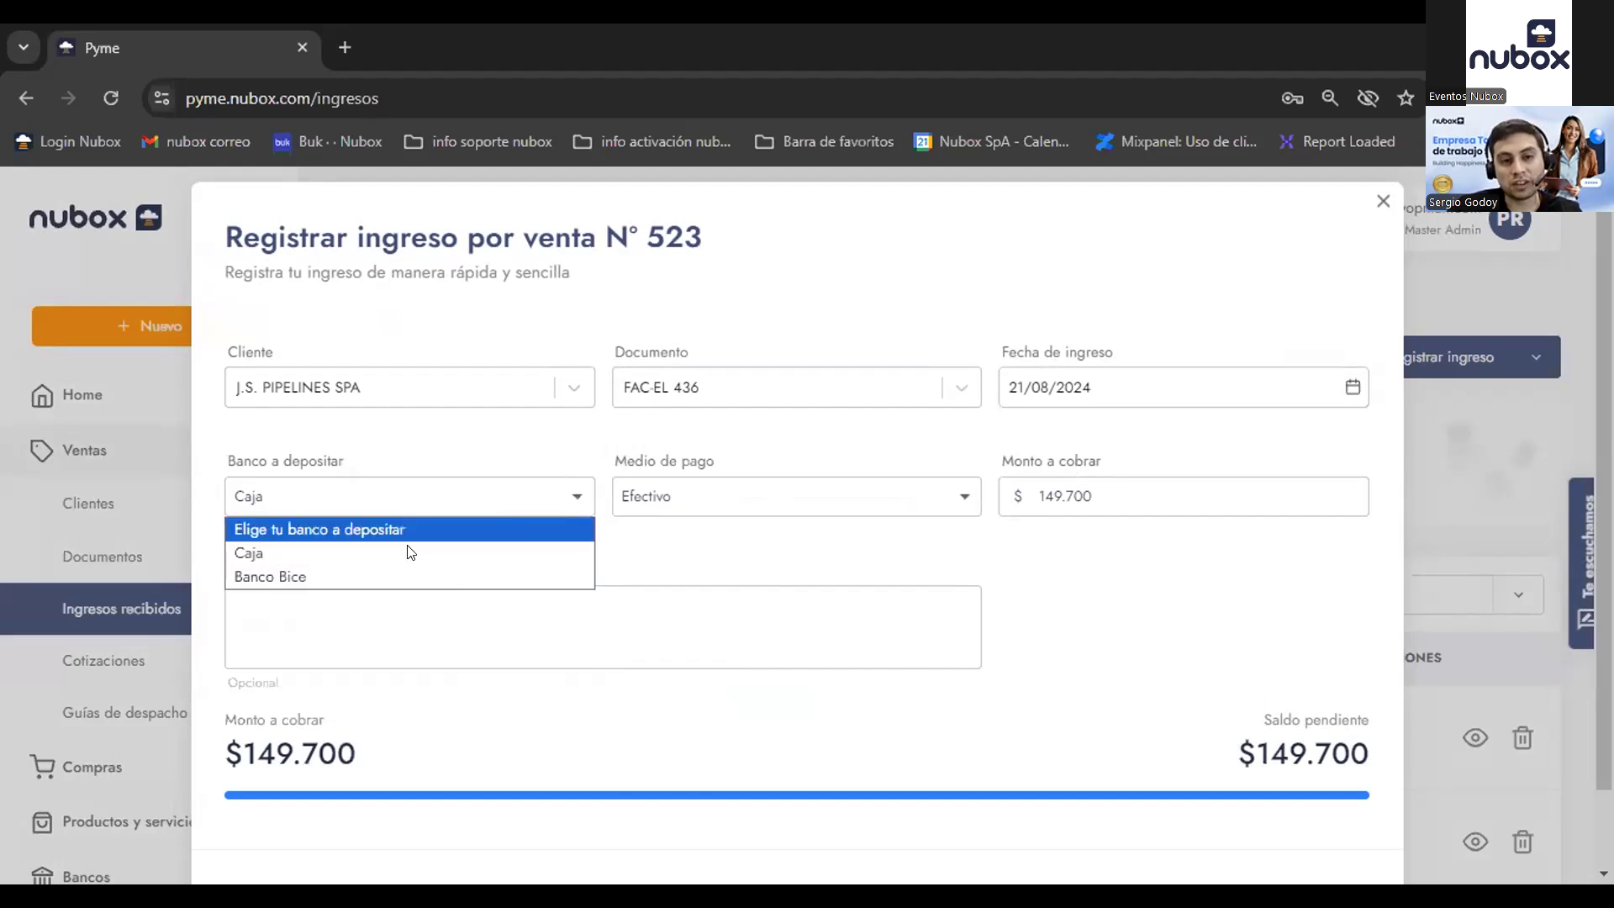
click(713, 565)
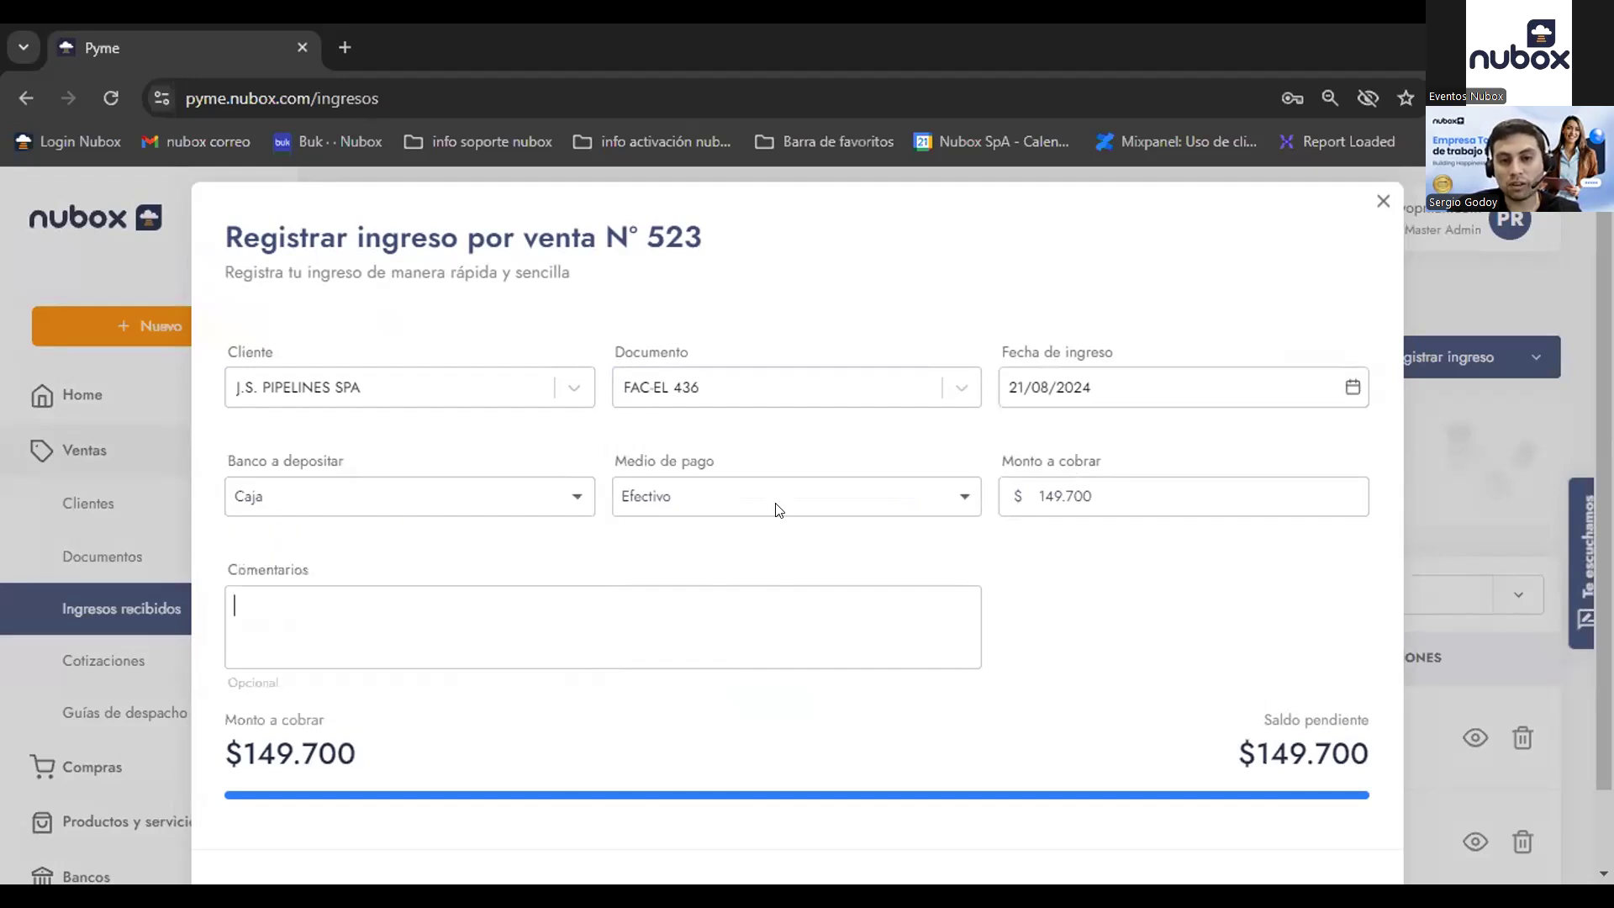
click(774, 506)
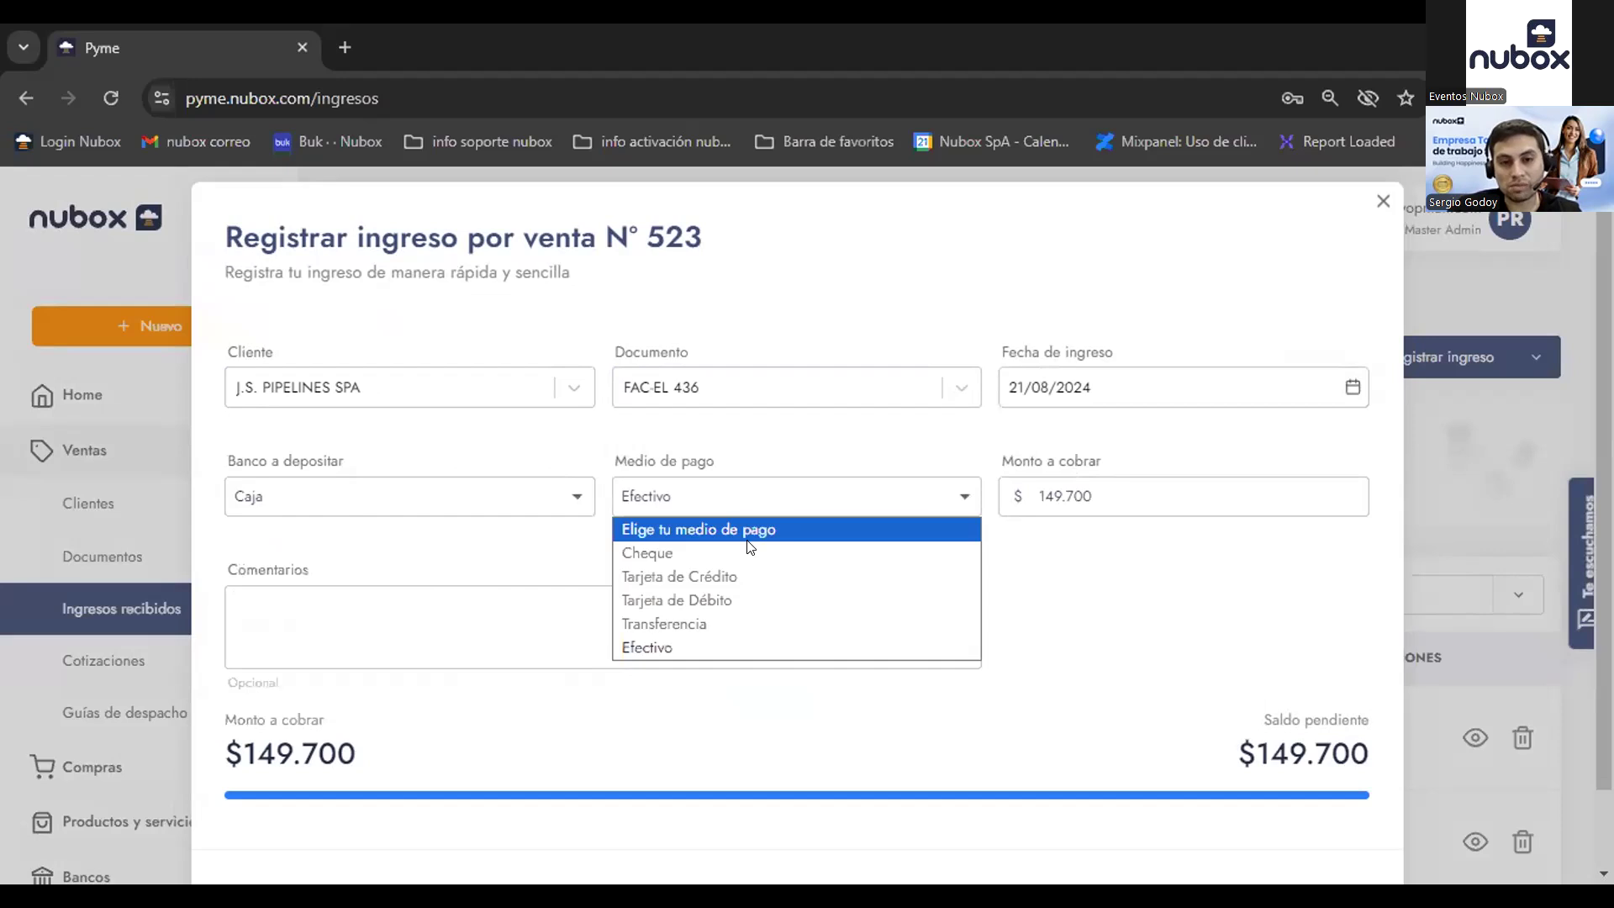
click(551, 503)
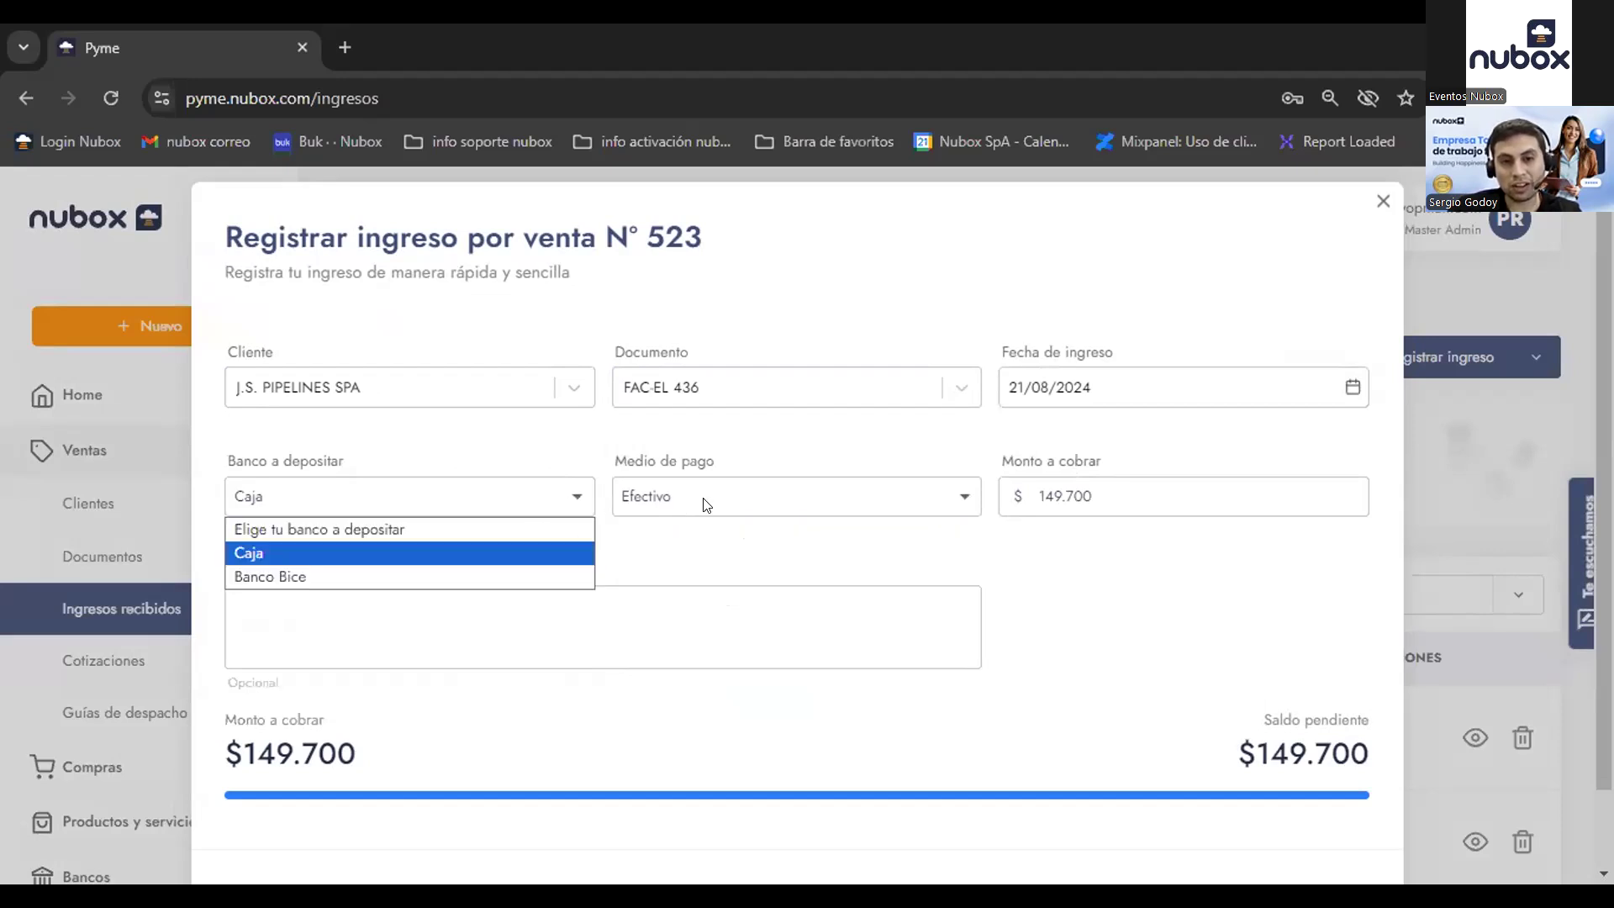
click(669, 506)
click(593, 506)
click(433, 572)
click(710, 504)
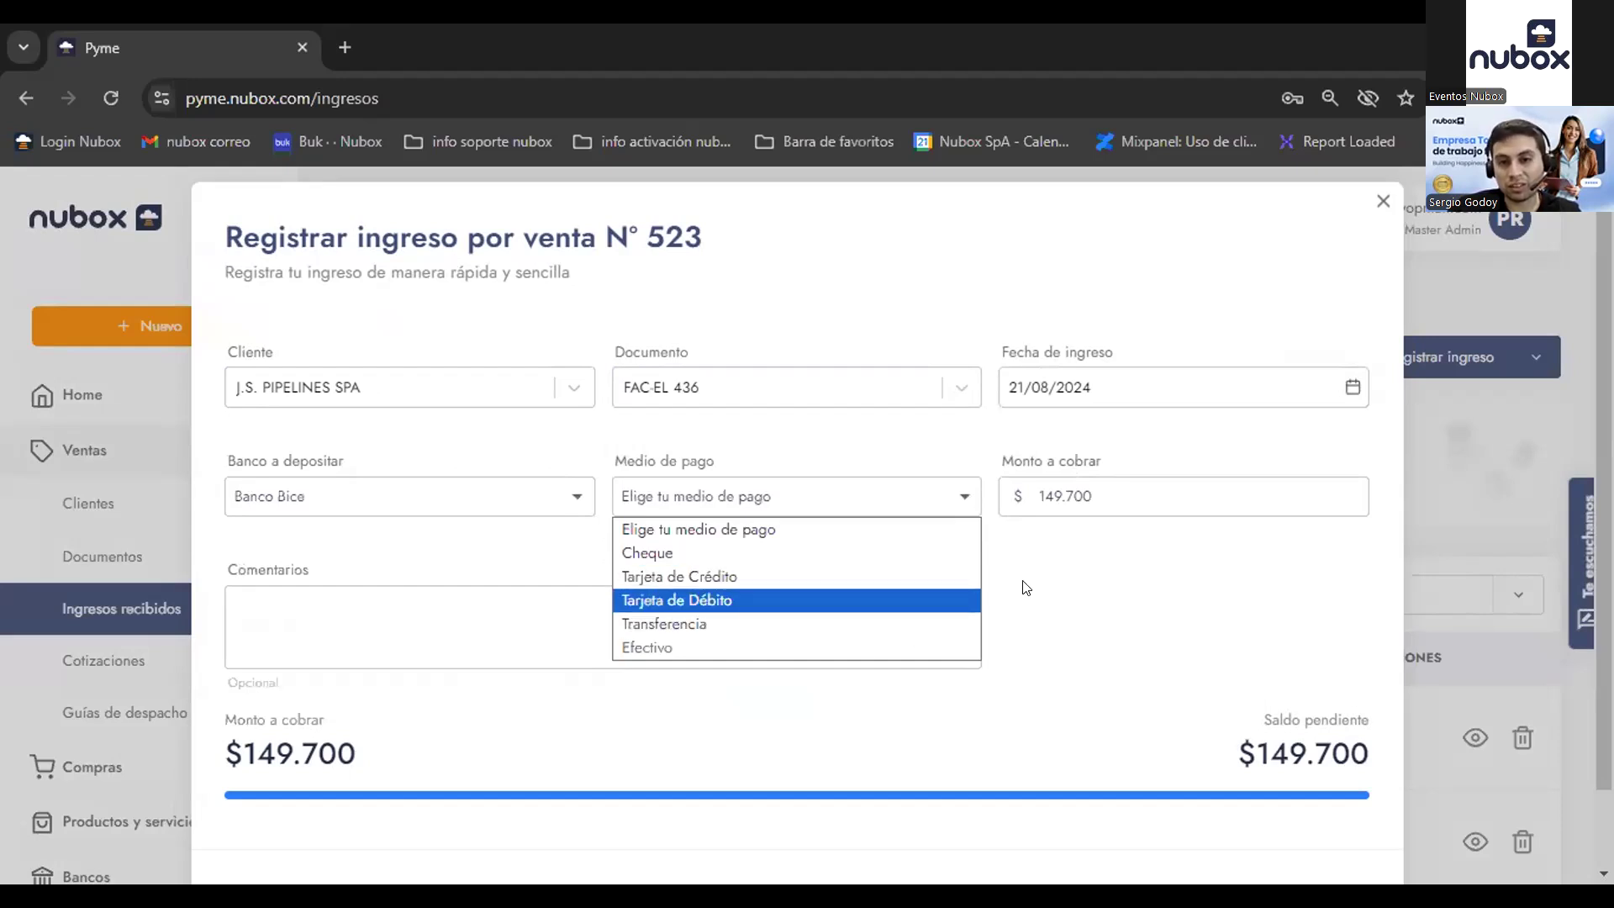
Step: Set the amount to collect to 130.000 and enter the comment "Abono factura 523"
click(1195, 454)
mouse_move(1042, 496)
mouse_down()
mouse_move(1160, 507)
mouse_move(1040, 497)
mouse_up()
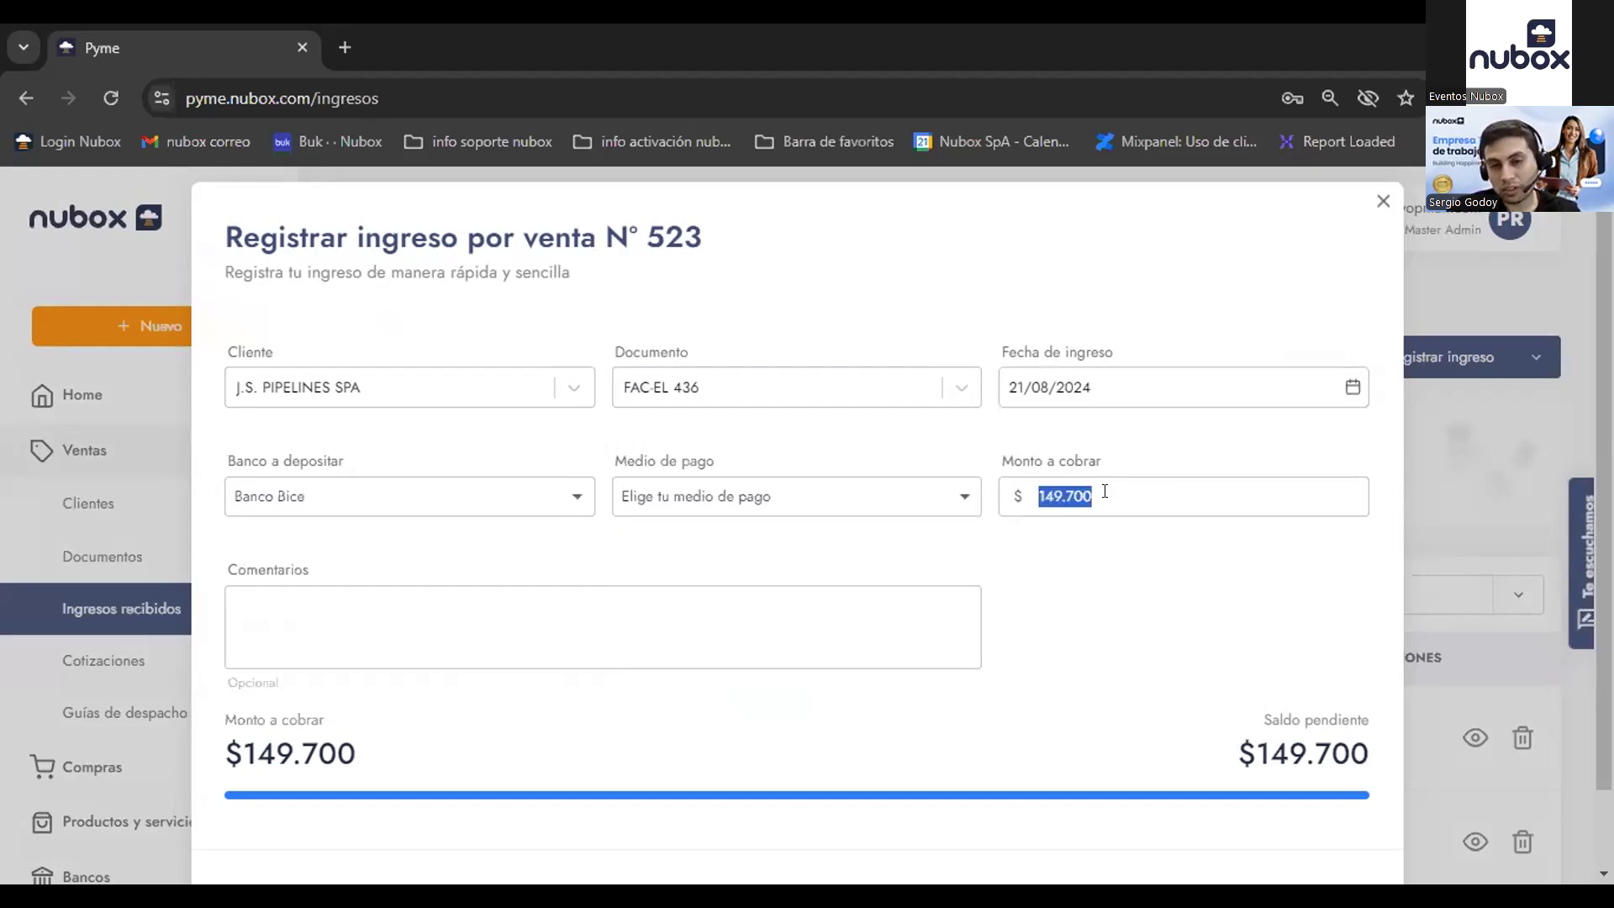
text(130000)
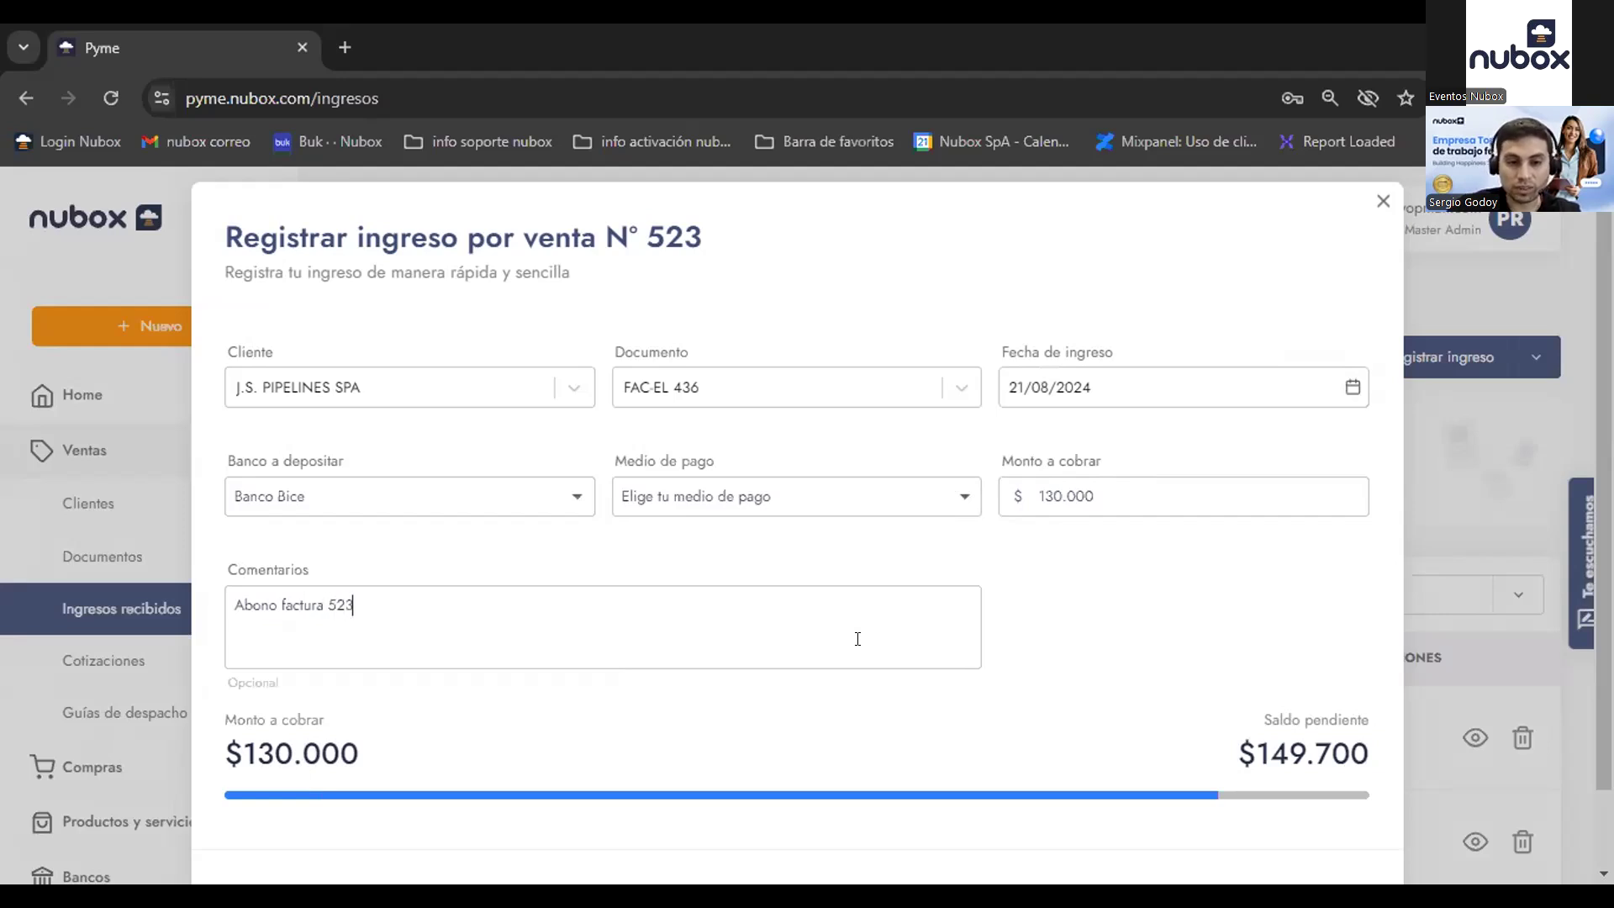
Step: Choose a payment method for the income and register it
scroll(858, 639, down, 1)
click(1246, 808)
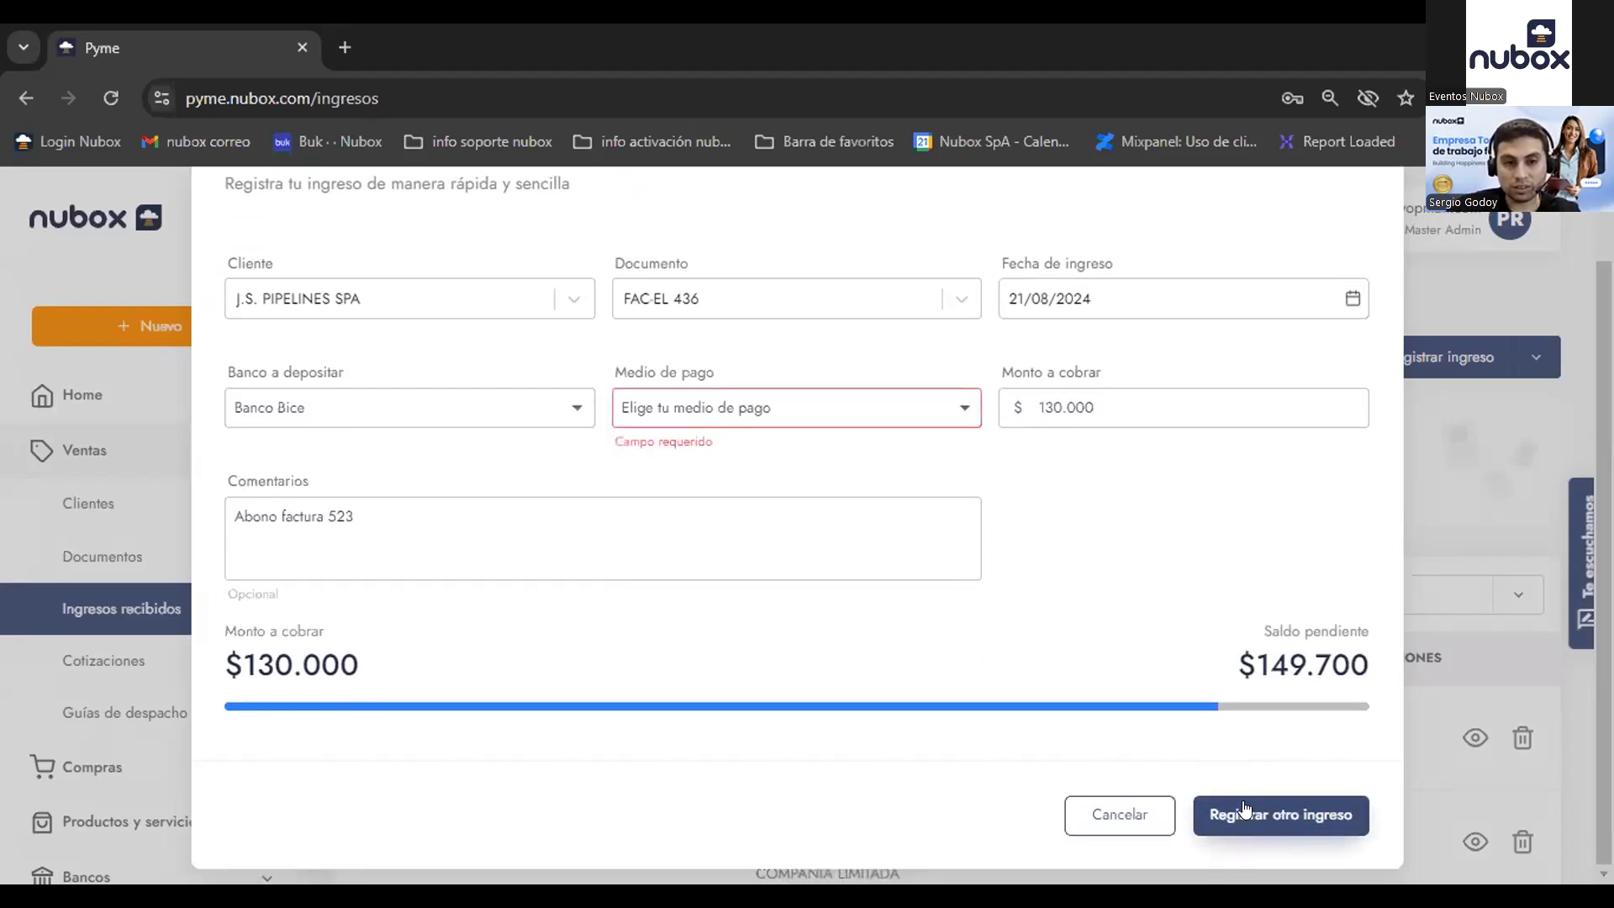
key(space)
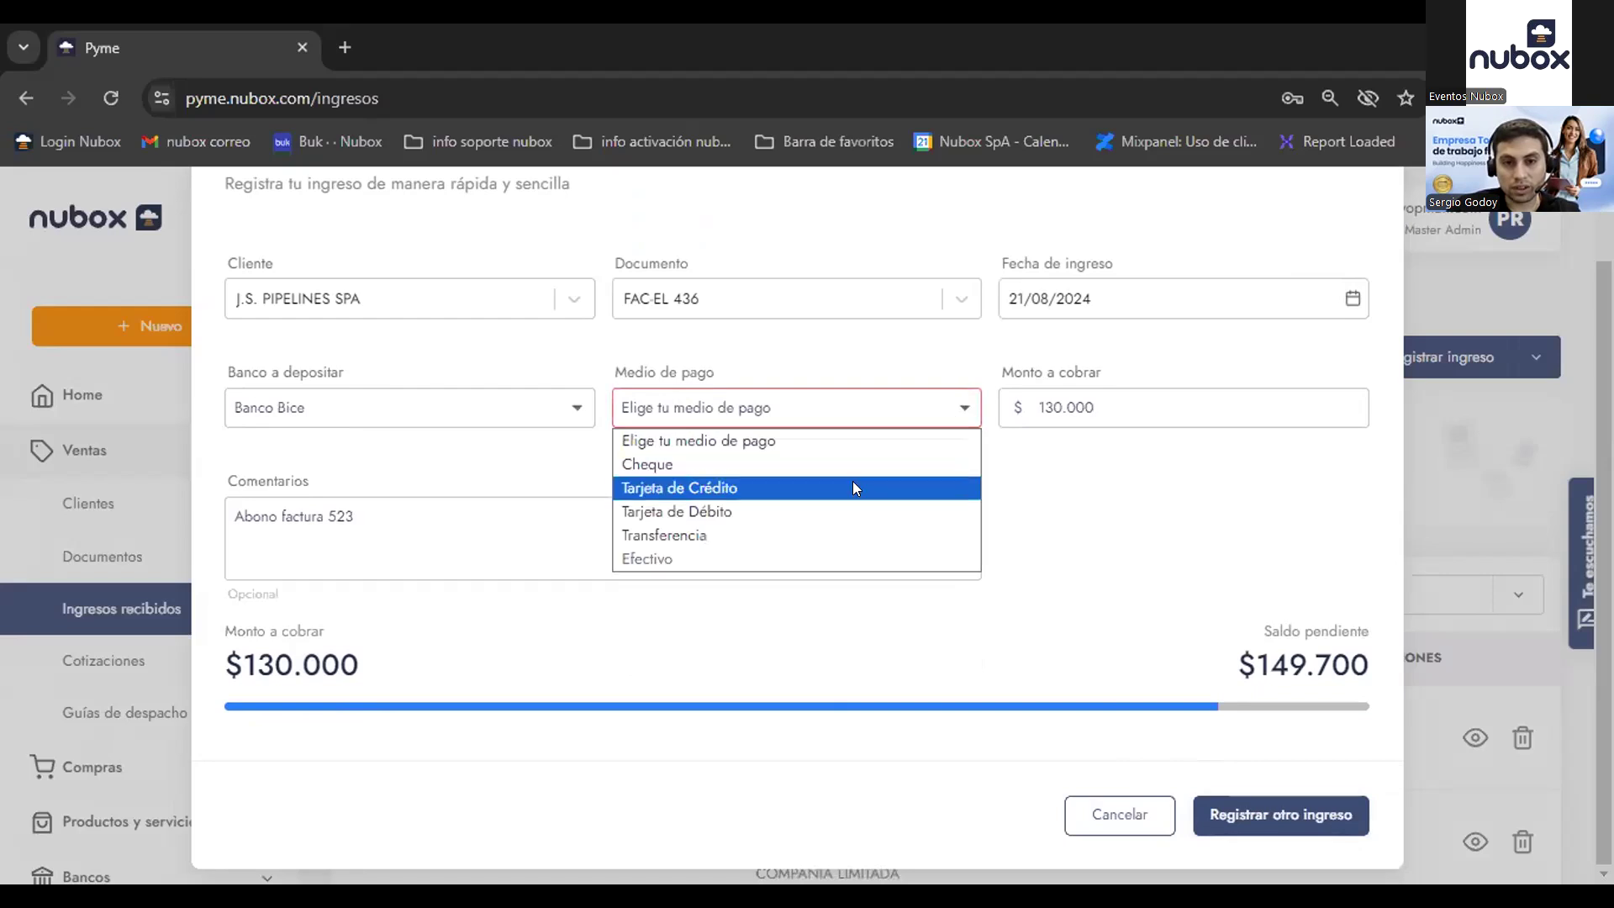
click(843, 504)
click(1245, 824)
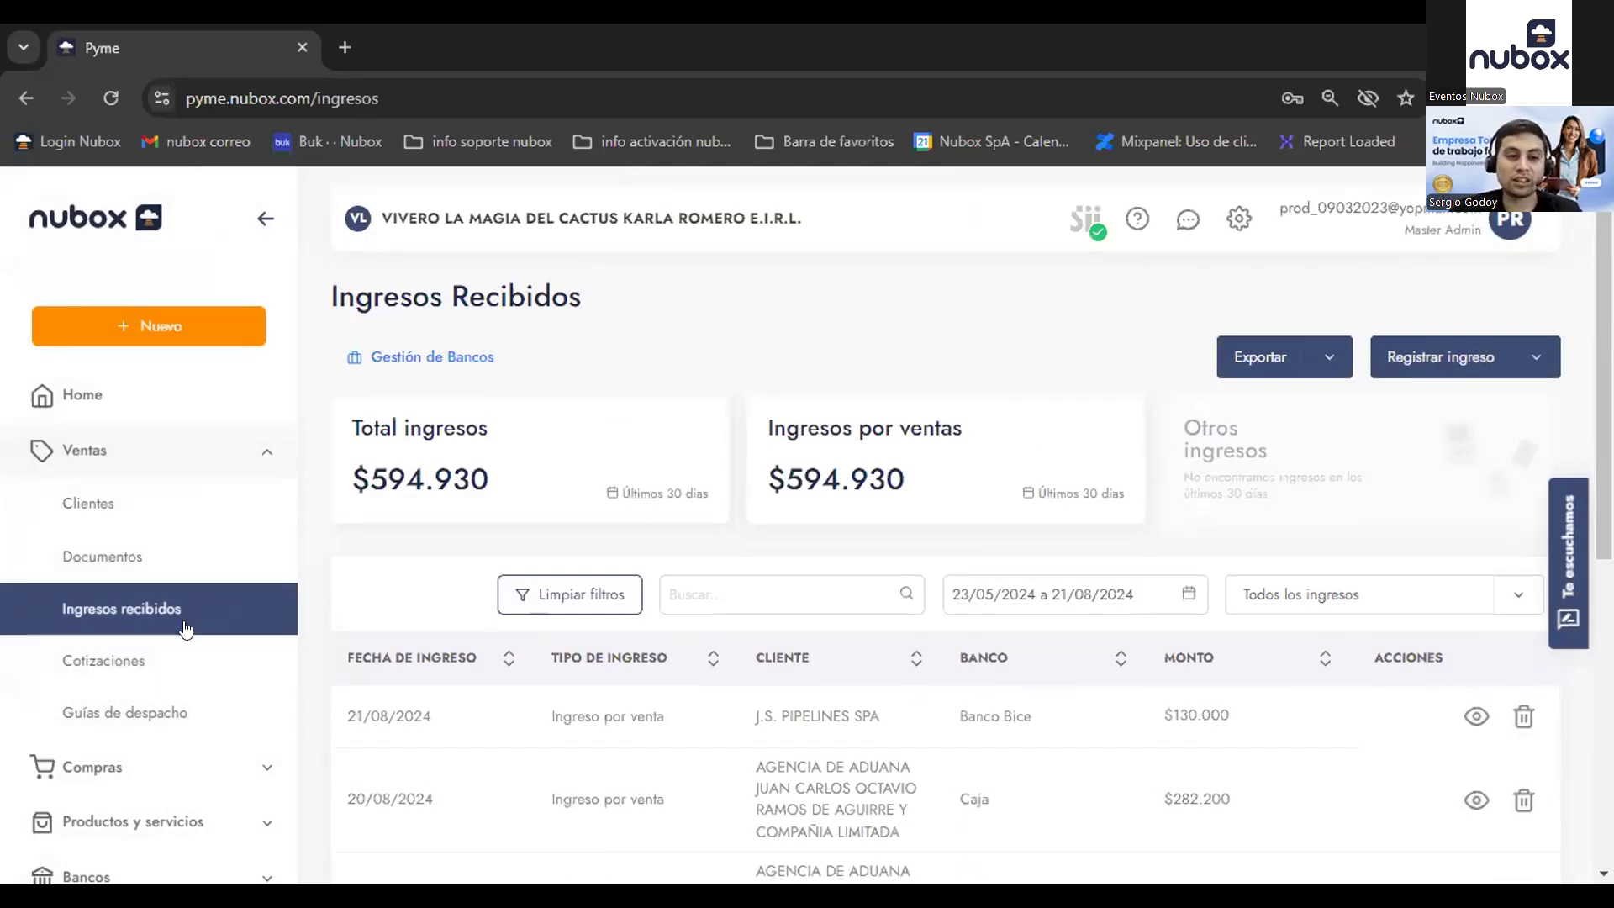
Step: Open Cuentas y transacciones under Bancos and look over the bank accounts and their transactions
click(260, 452)
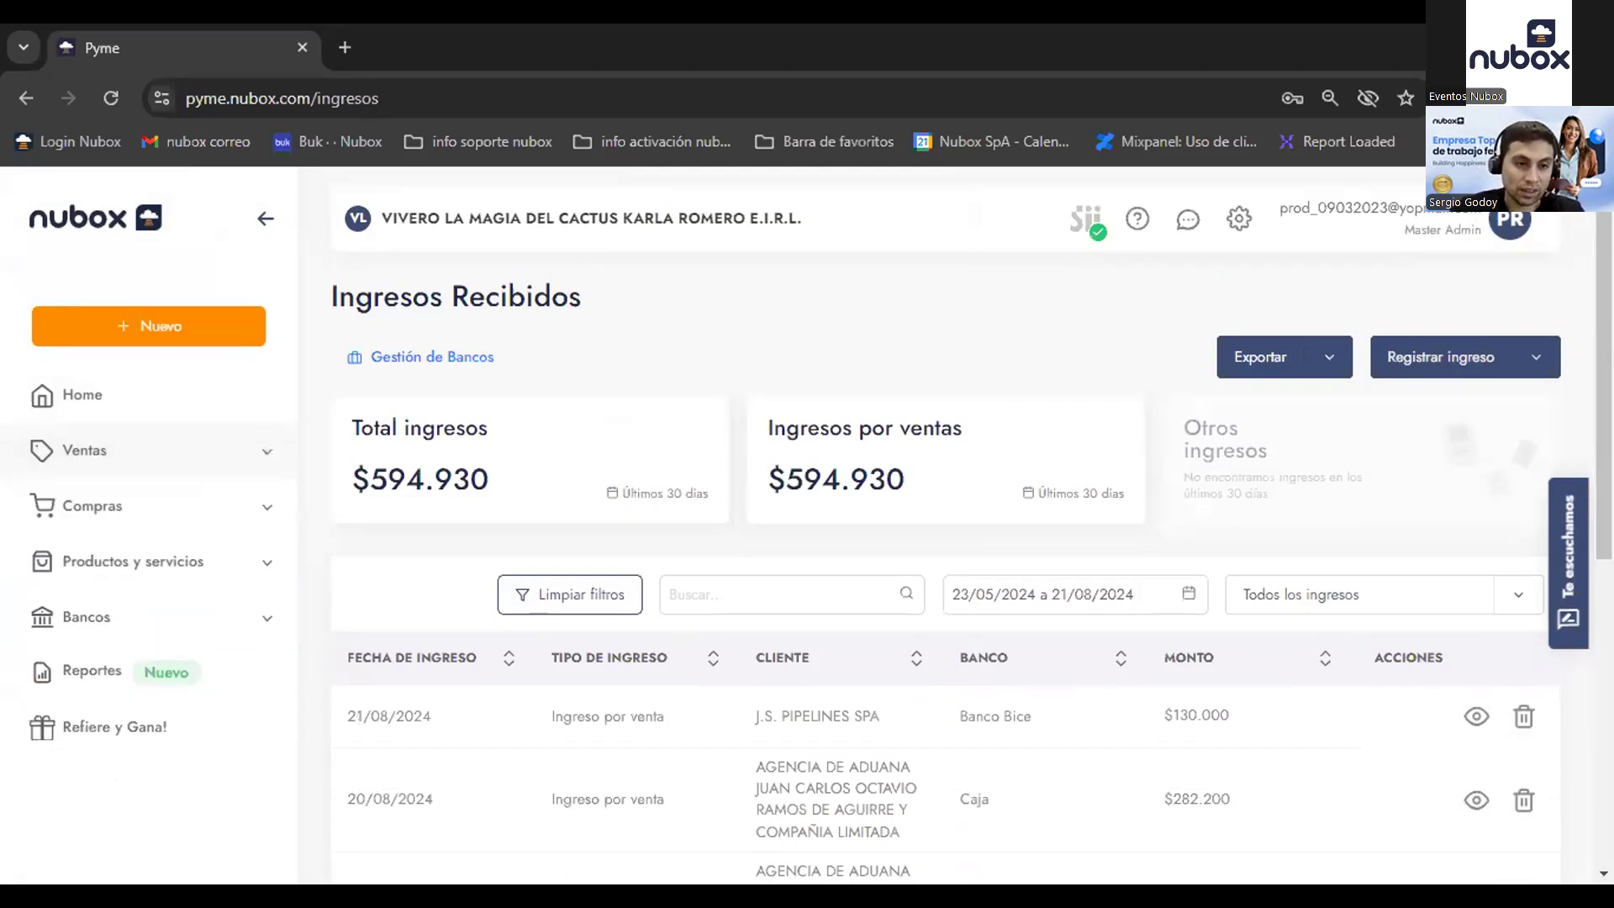
click(254, 563)
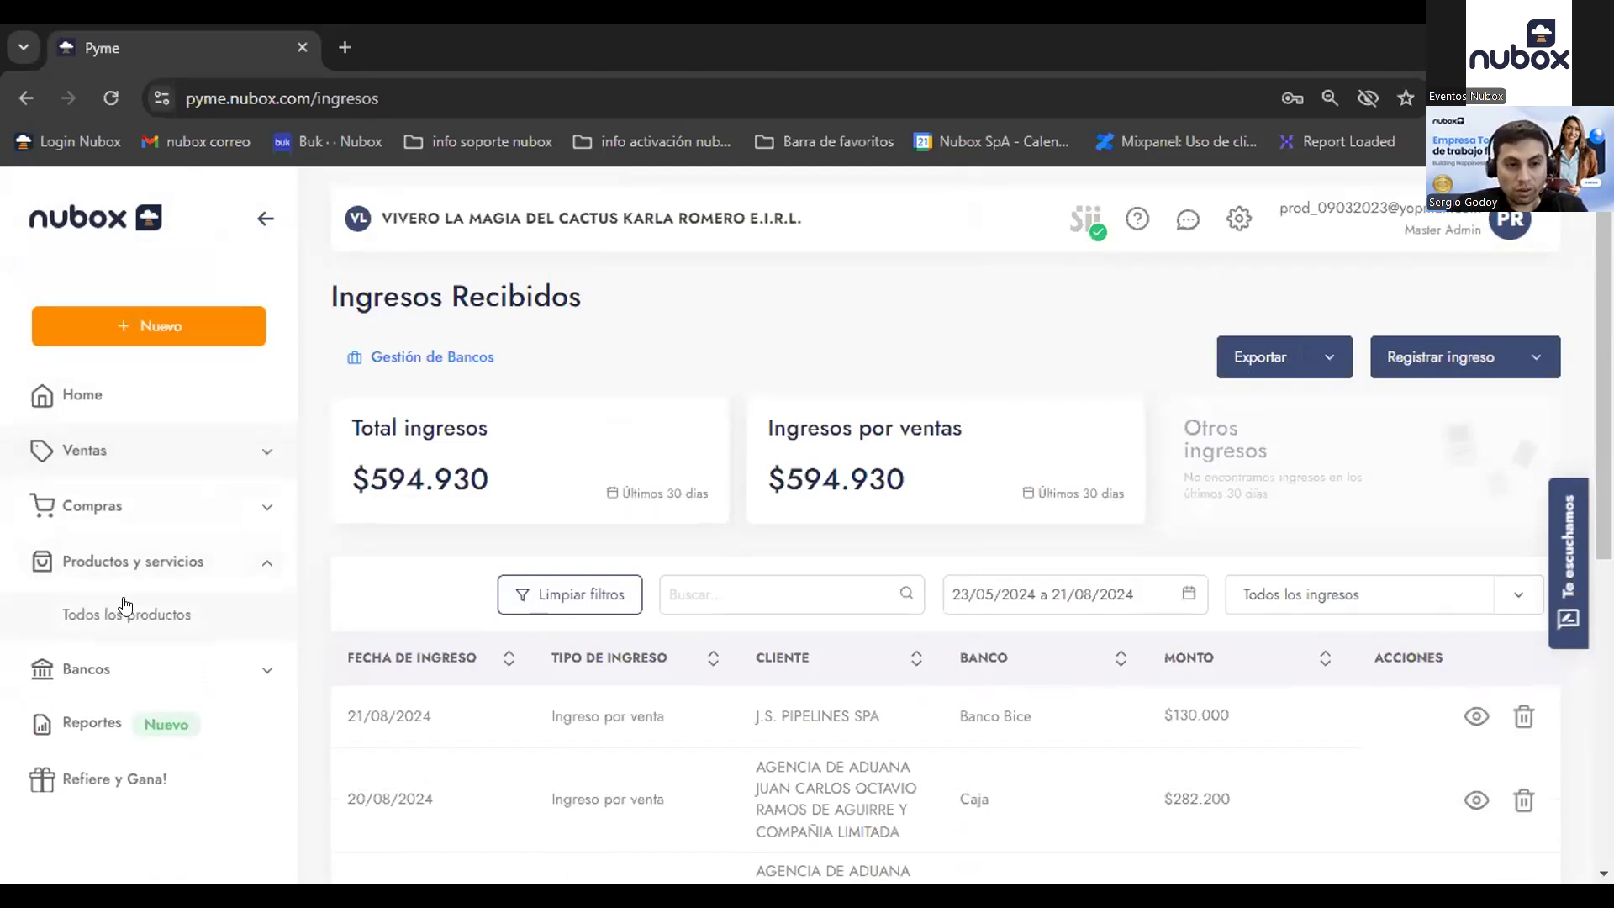
click(232, 565)
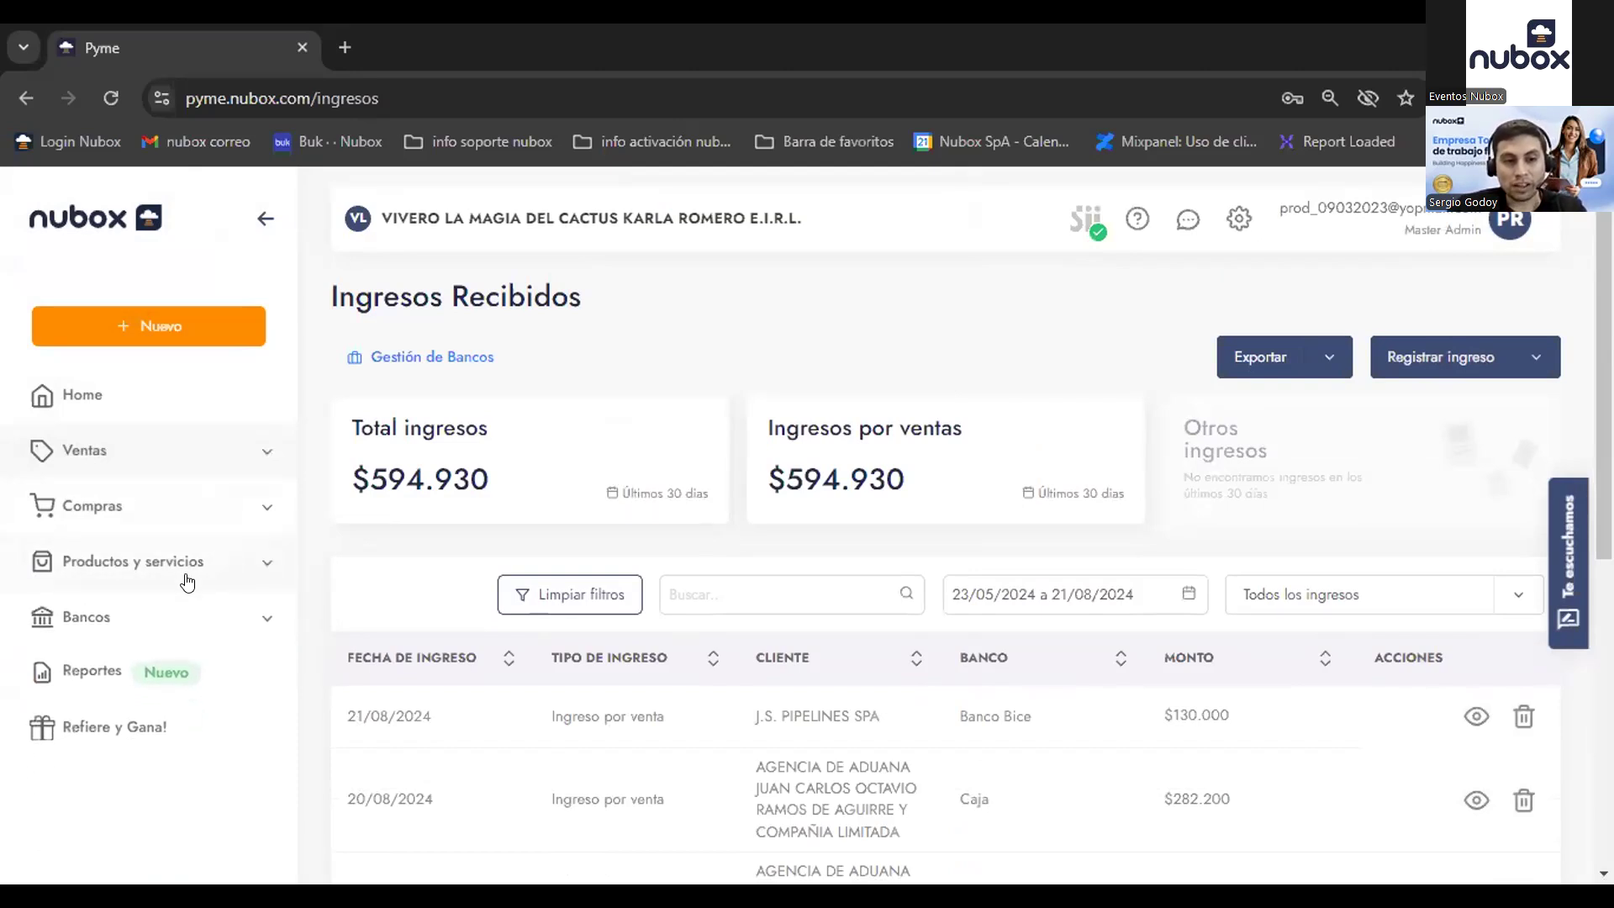
click(204, 623)
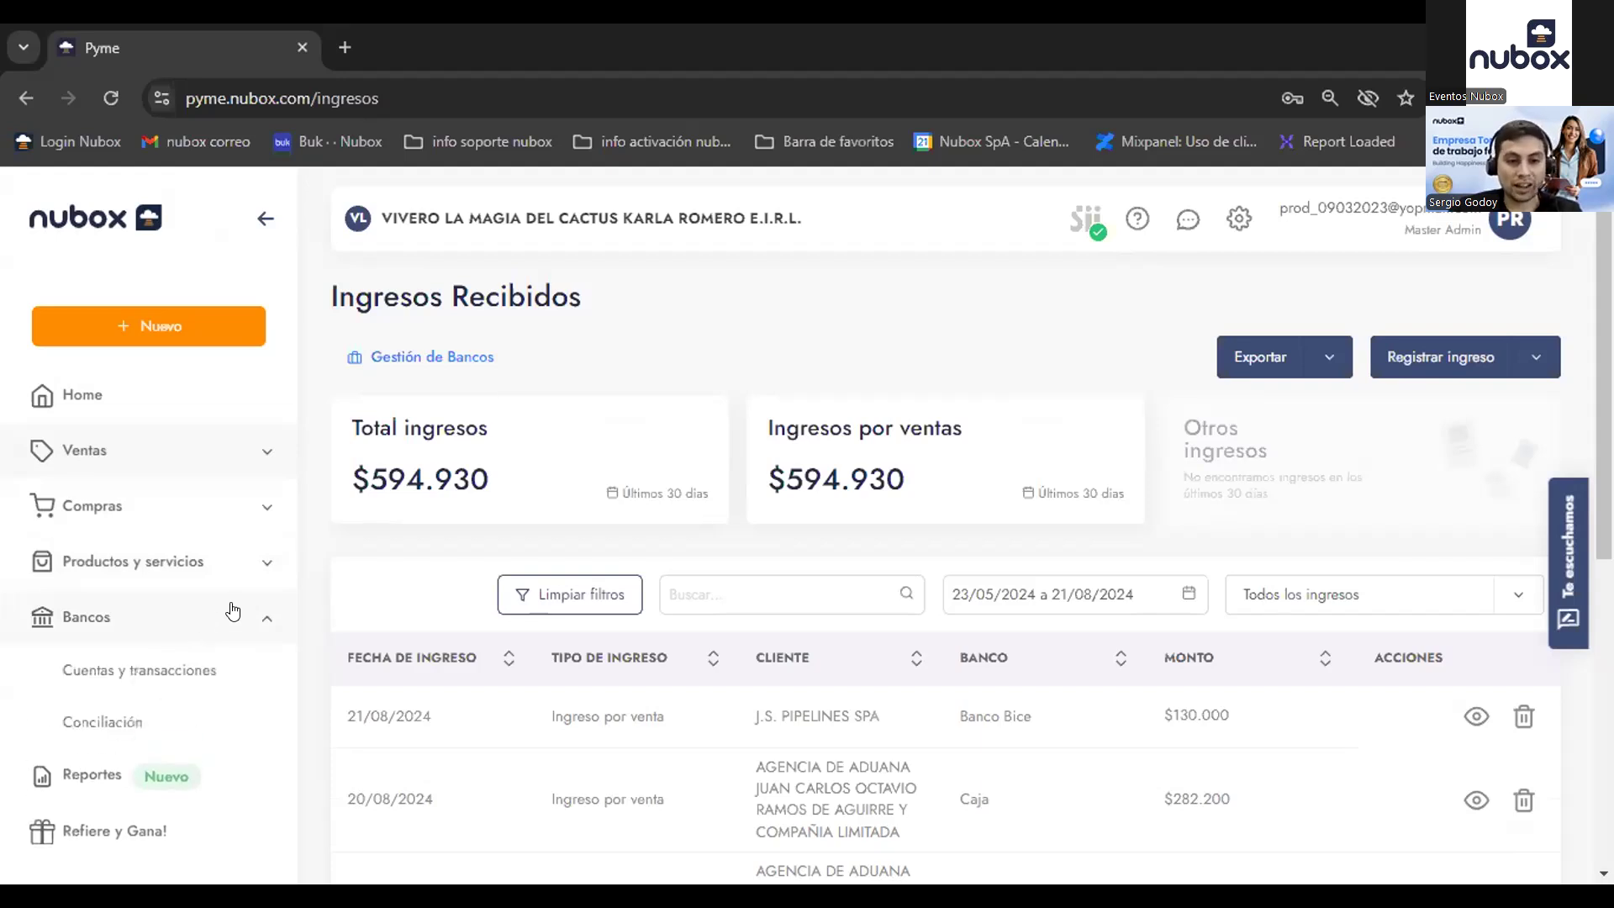
click(166, 681)
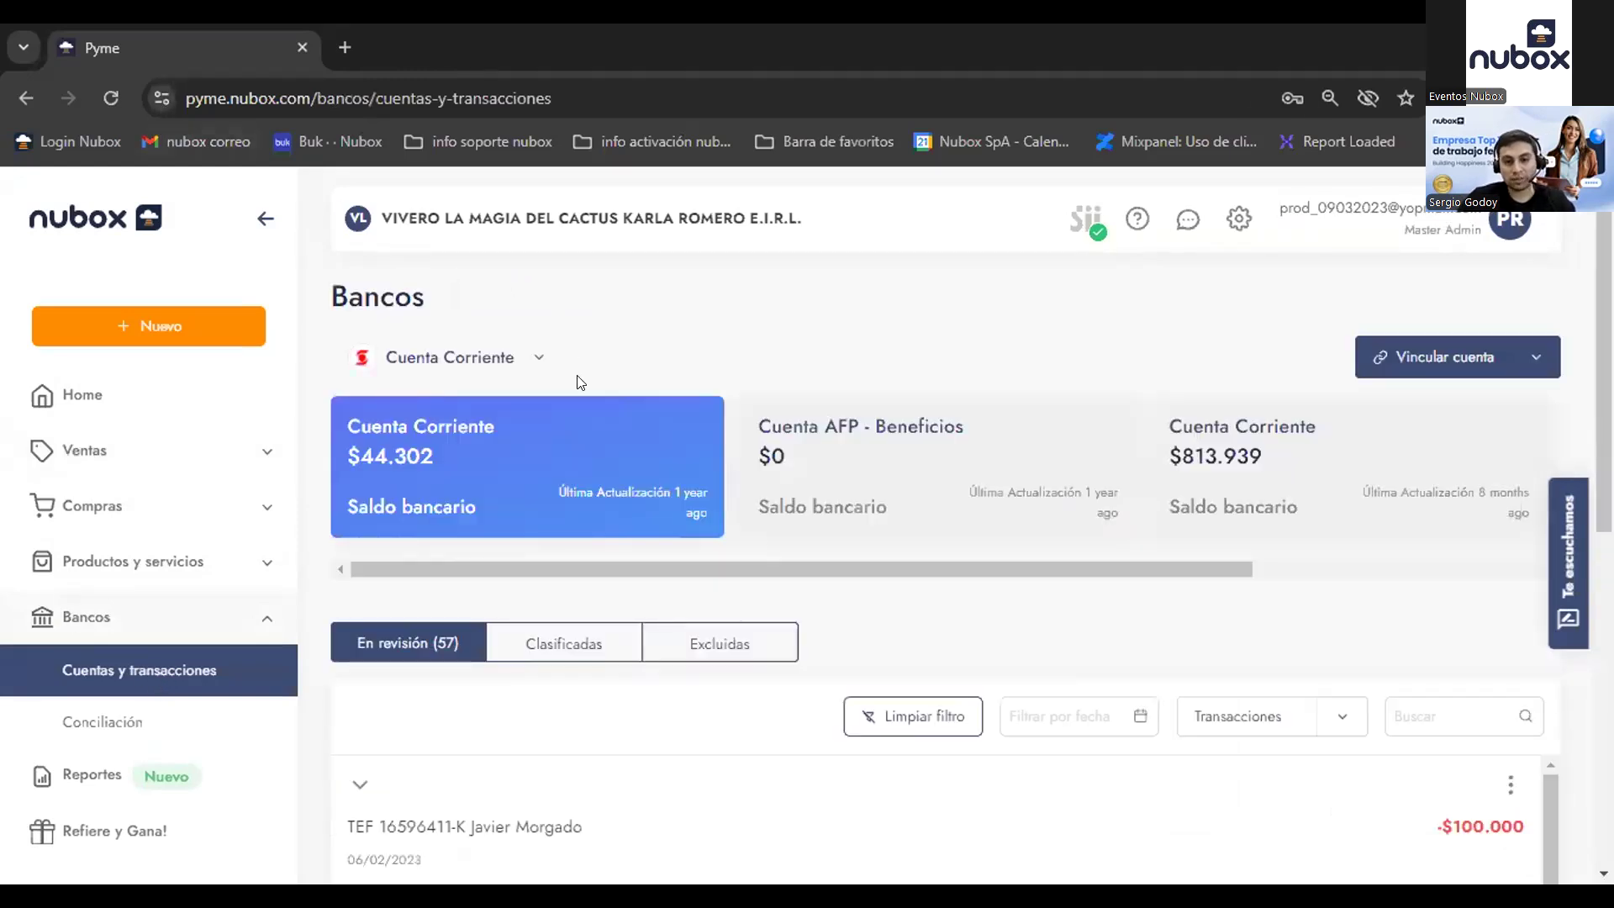
scroll(695, 586, down, 4)
scroll(538, 496, up, 4)
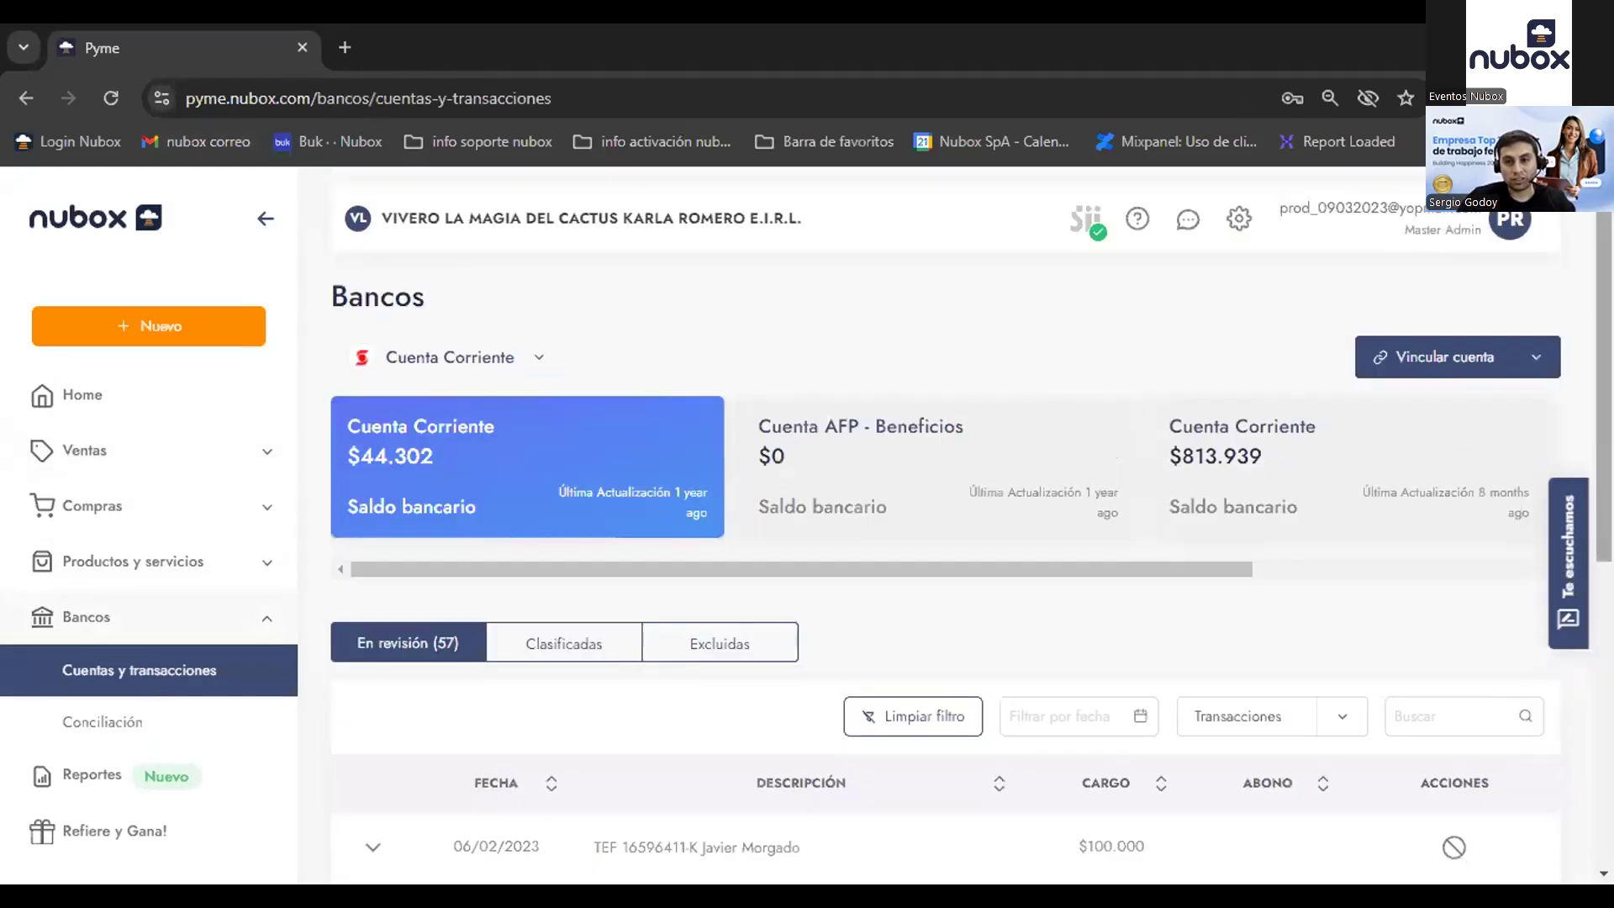
Step: Examine the list of linked bank accounts without switching to another account
click(542, 357)
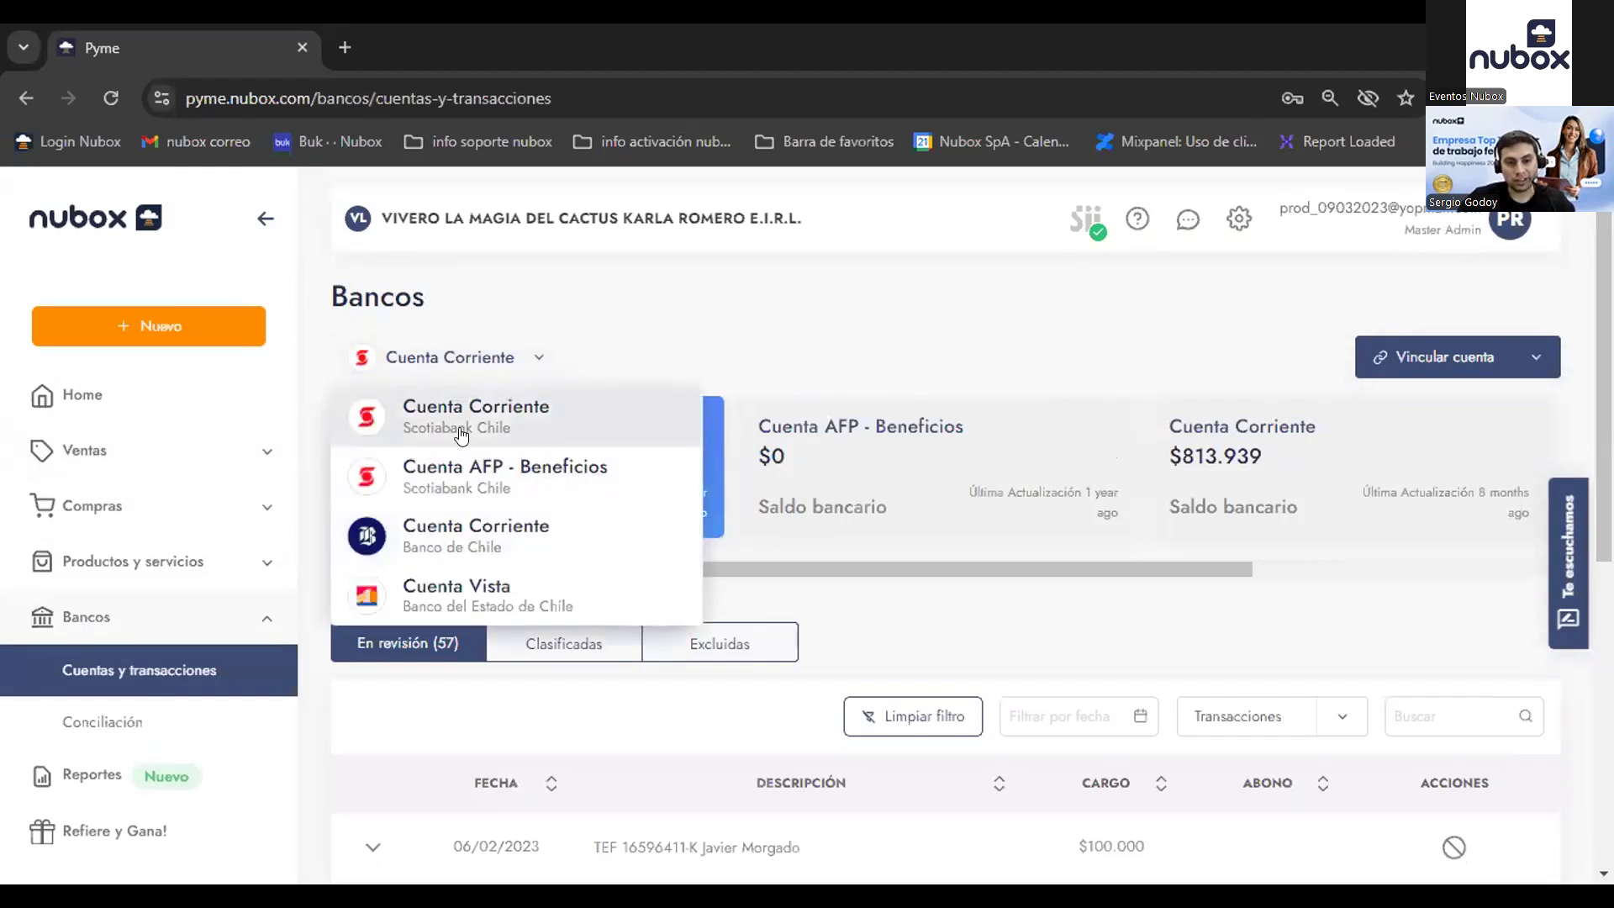
click(542, 358)
click(543, 357)
click(544, 358)
click(543, 359)
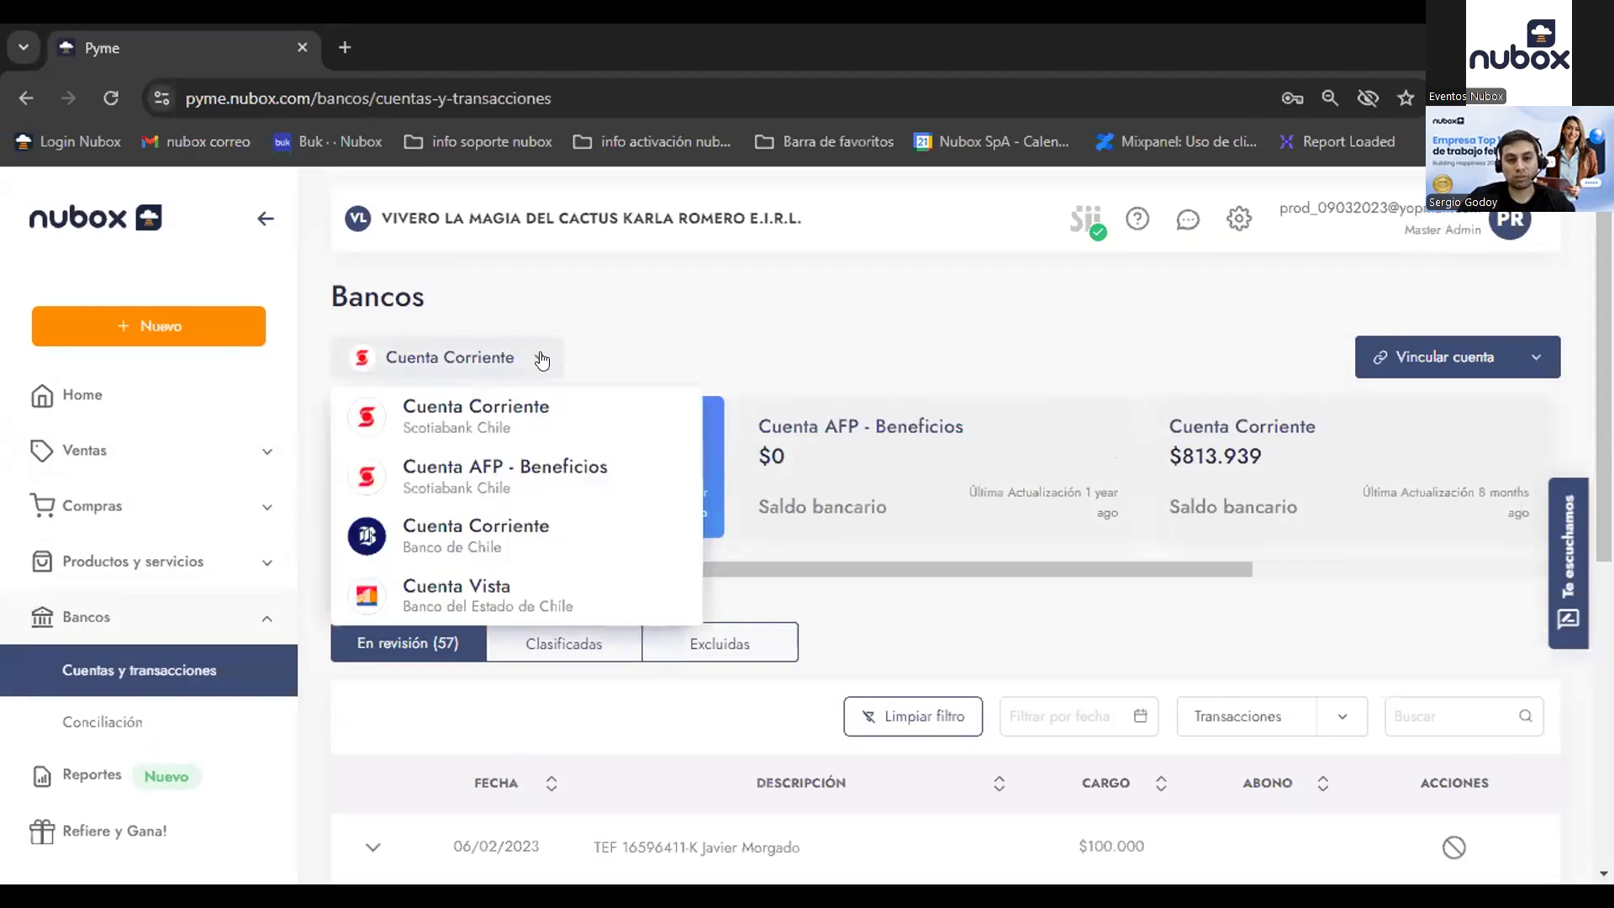
click(720, 323)
Step: Start linking an Empresa bank account and continue to the selection of banks
click(1455, 353)
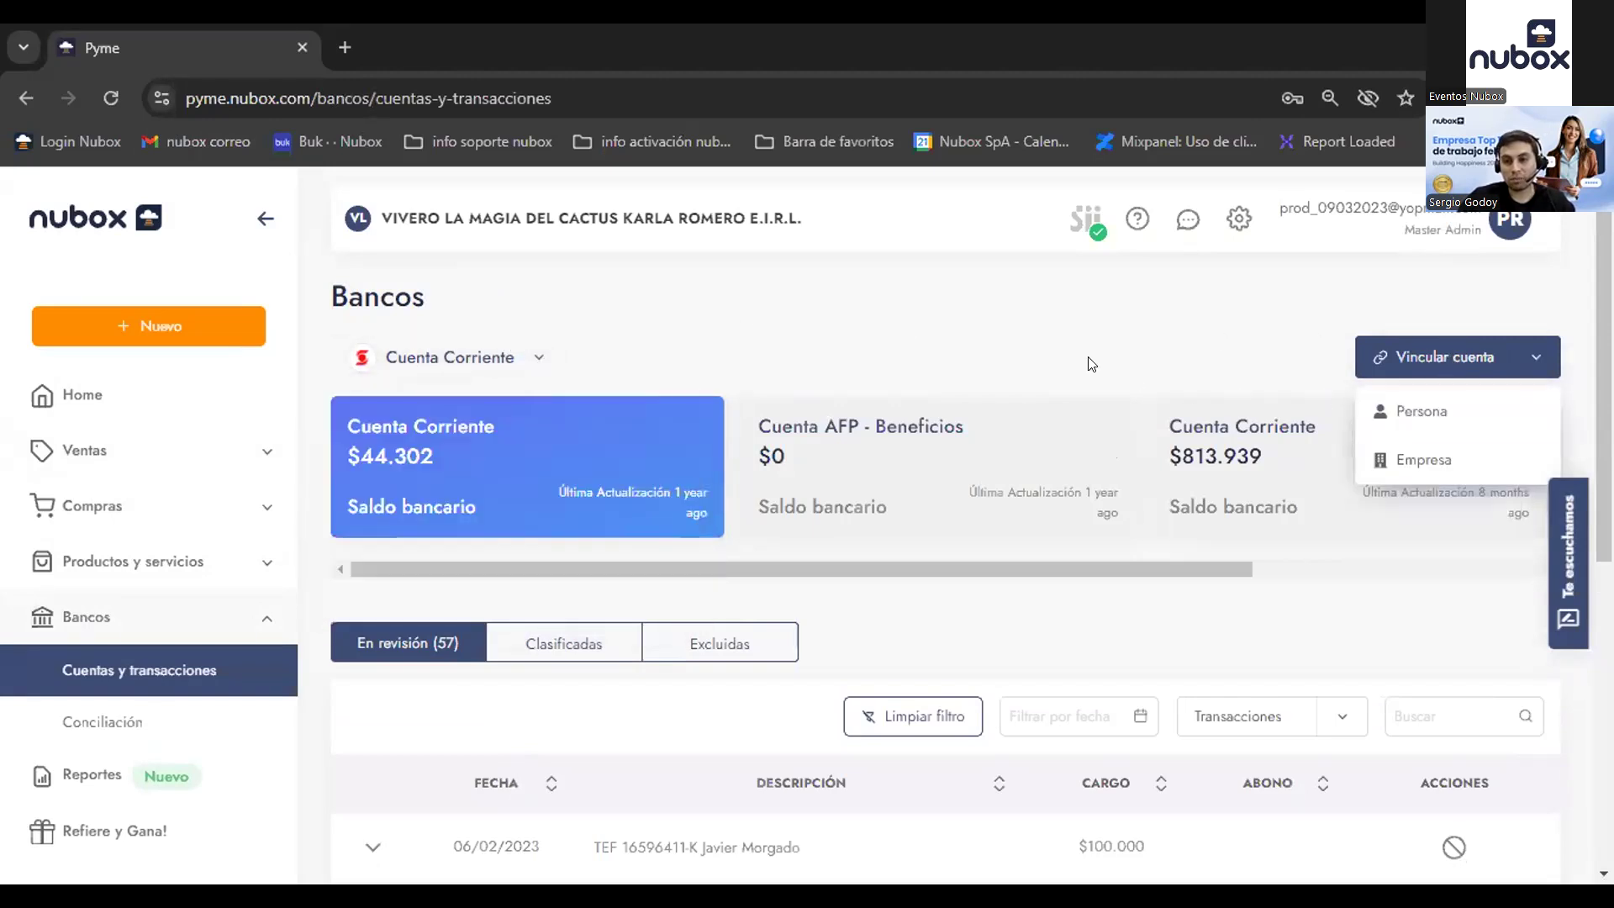
click(1452, 370)
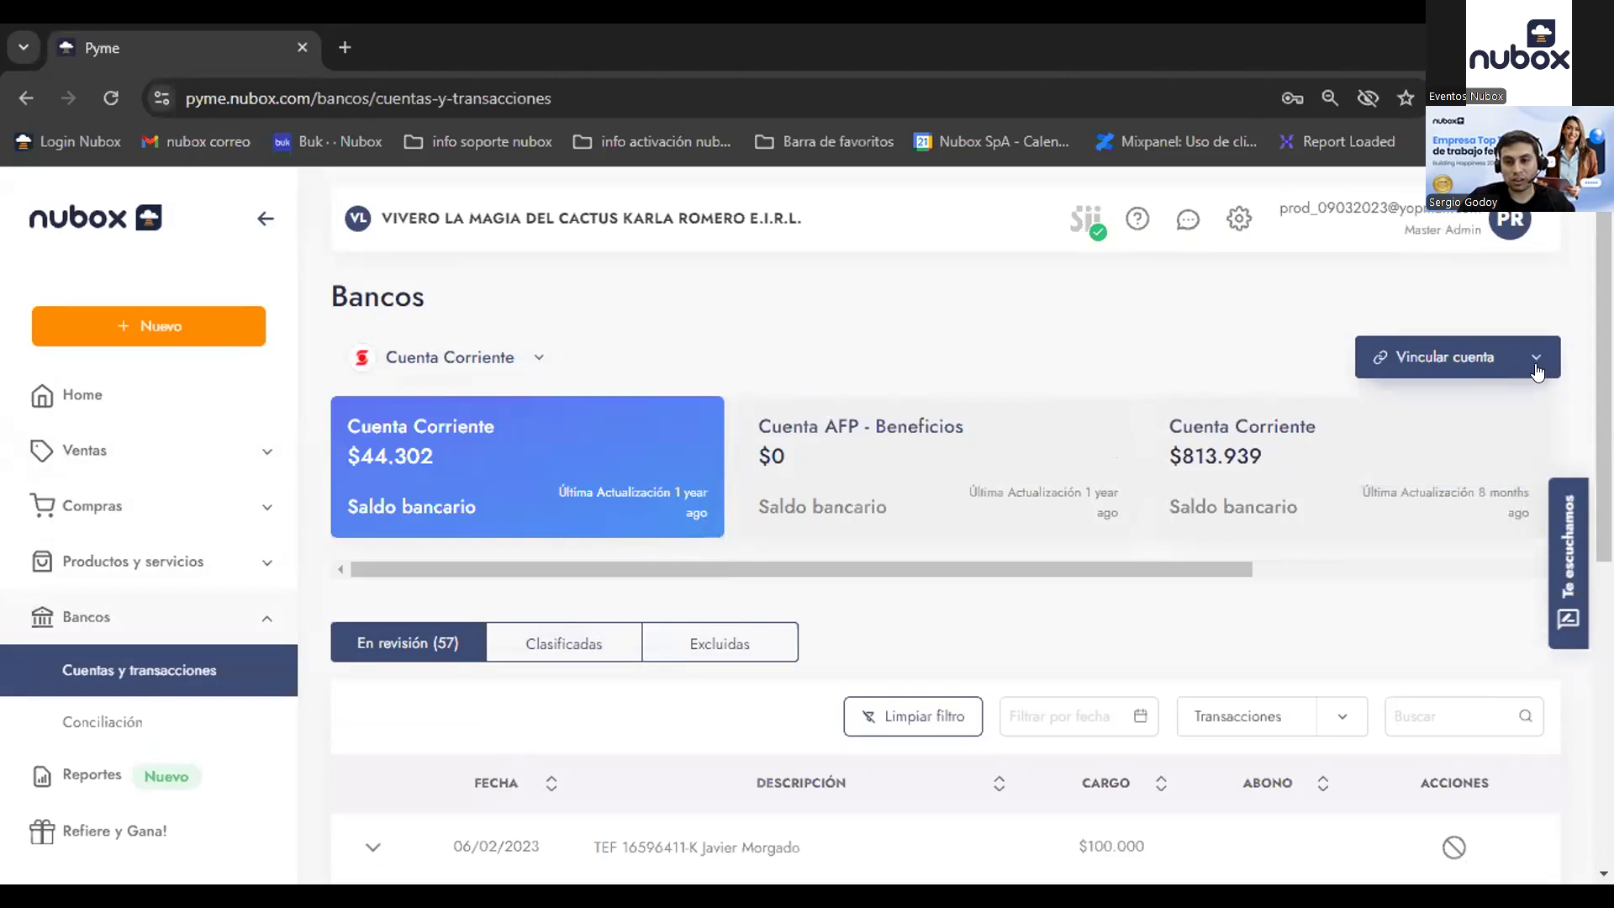
click(1489, 361)
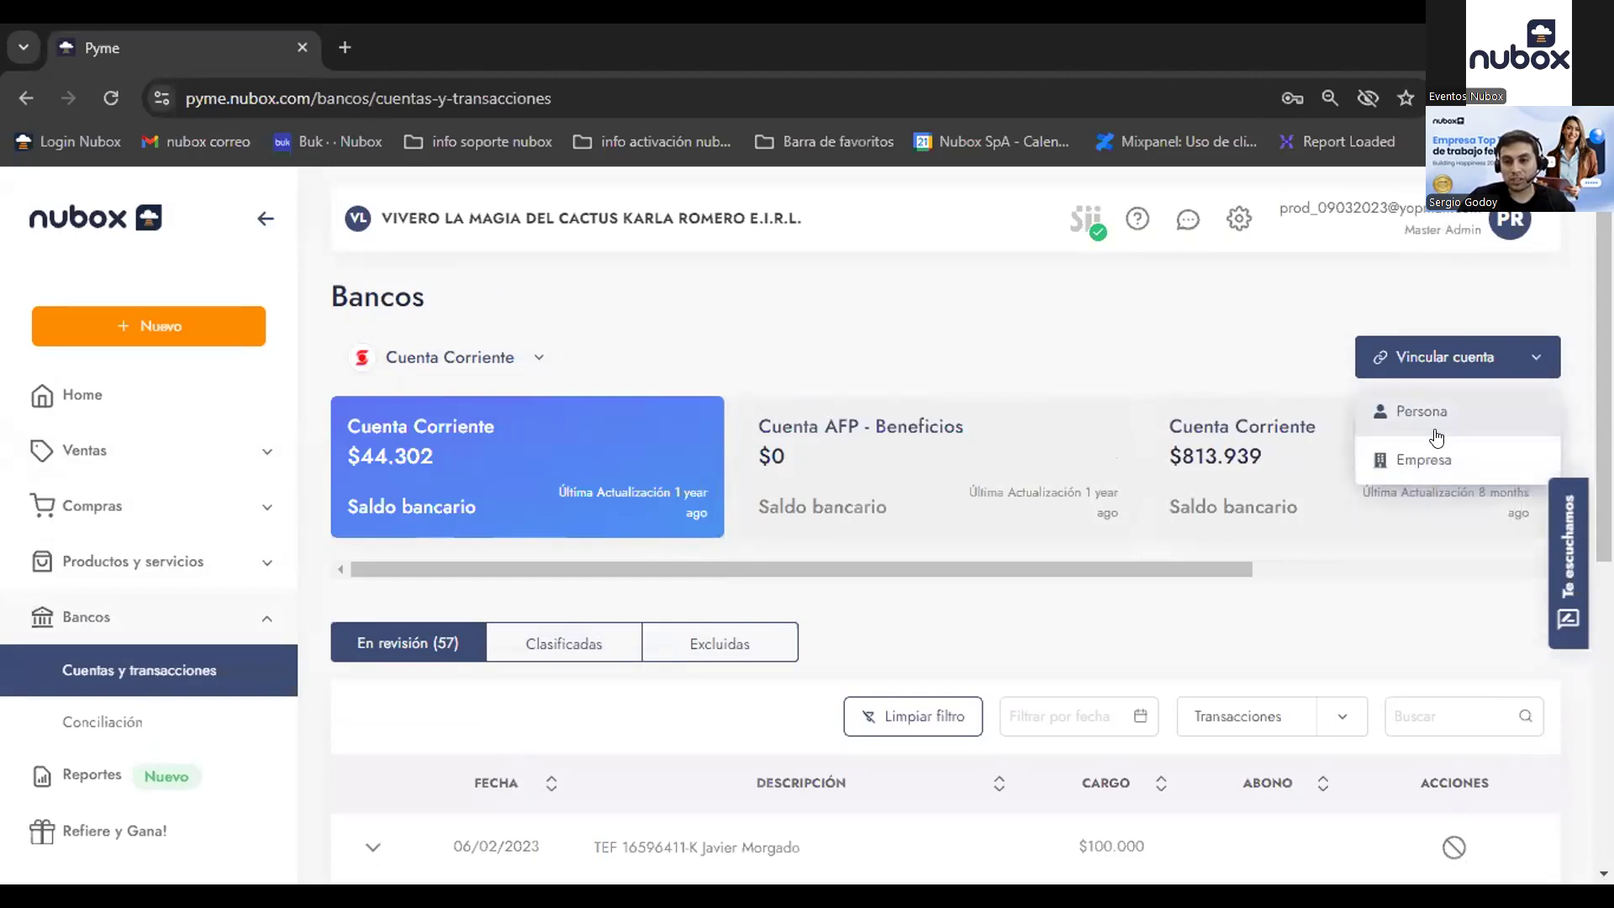
click(1426, 461)
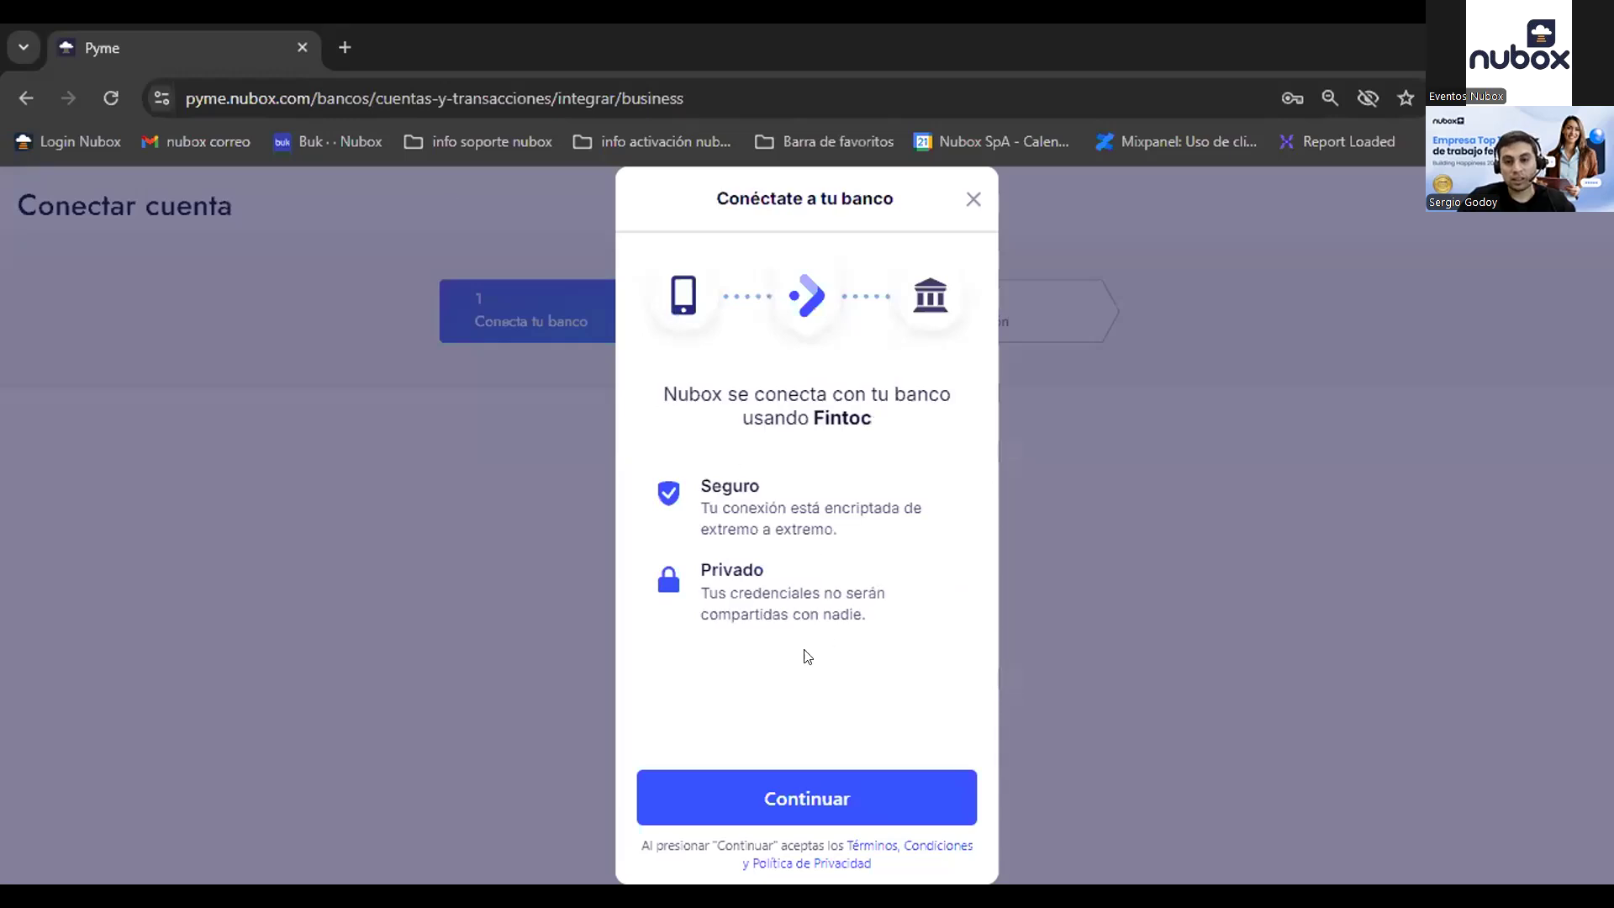
click(746, 793)
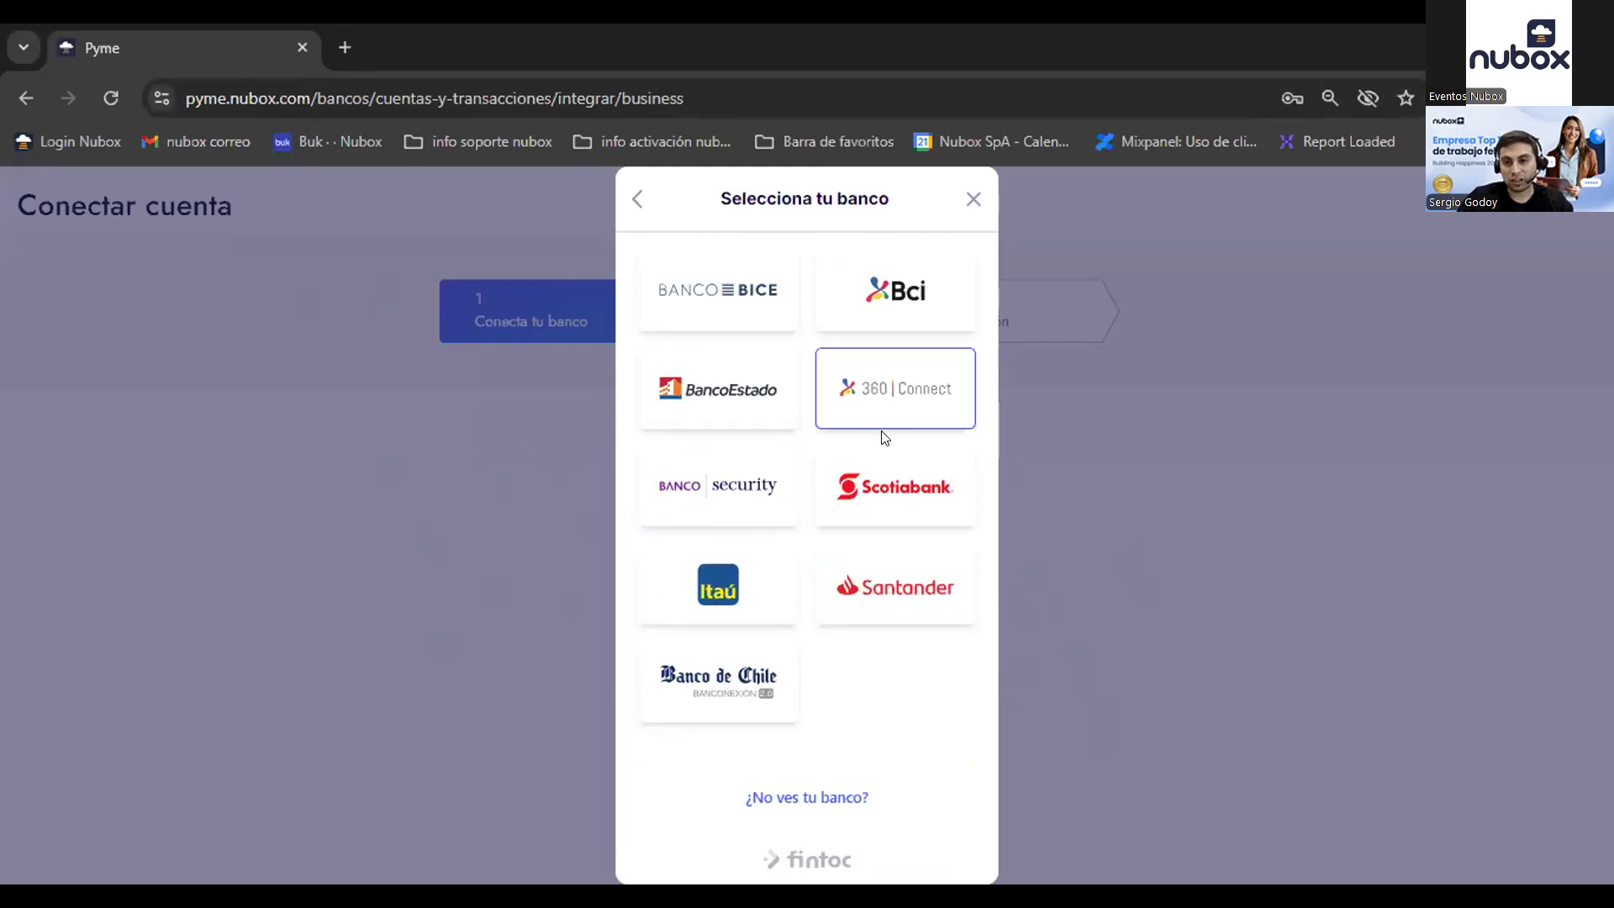
Step: Choose Bci as the bank, look over its empty credentials form, and exit the account linking process
click(896, 304)
click(755, 382)
key(Tab)
key(Tab)
click(771, 695)
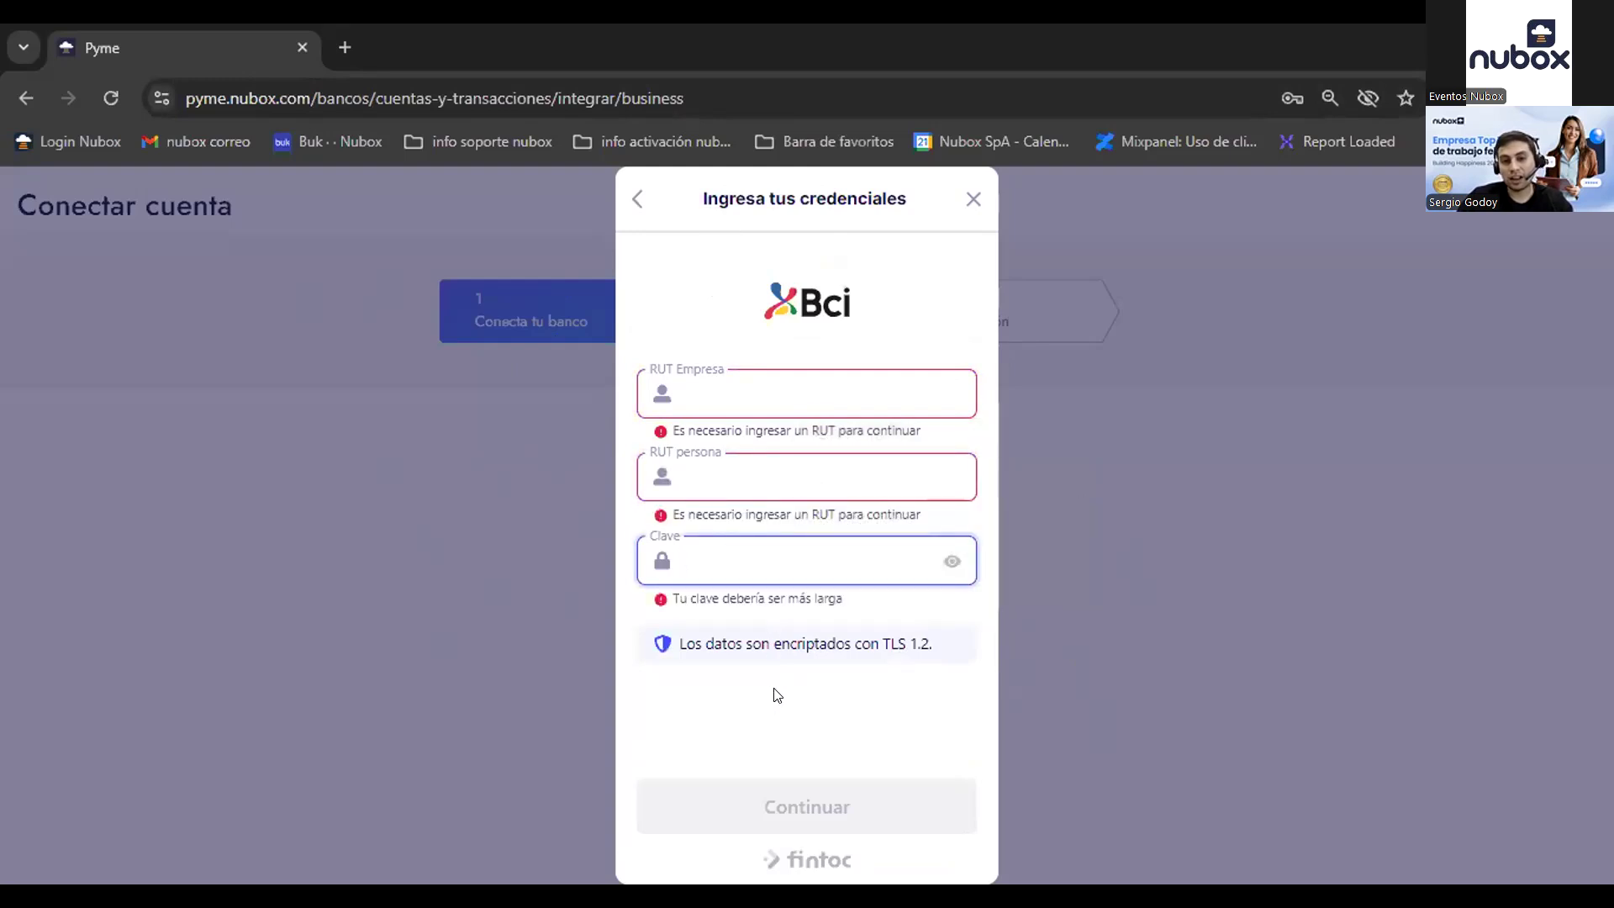
click(972, 202)
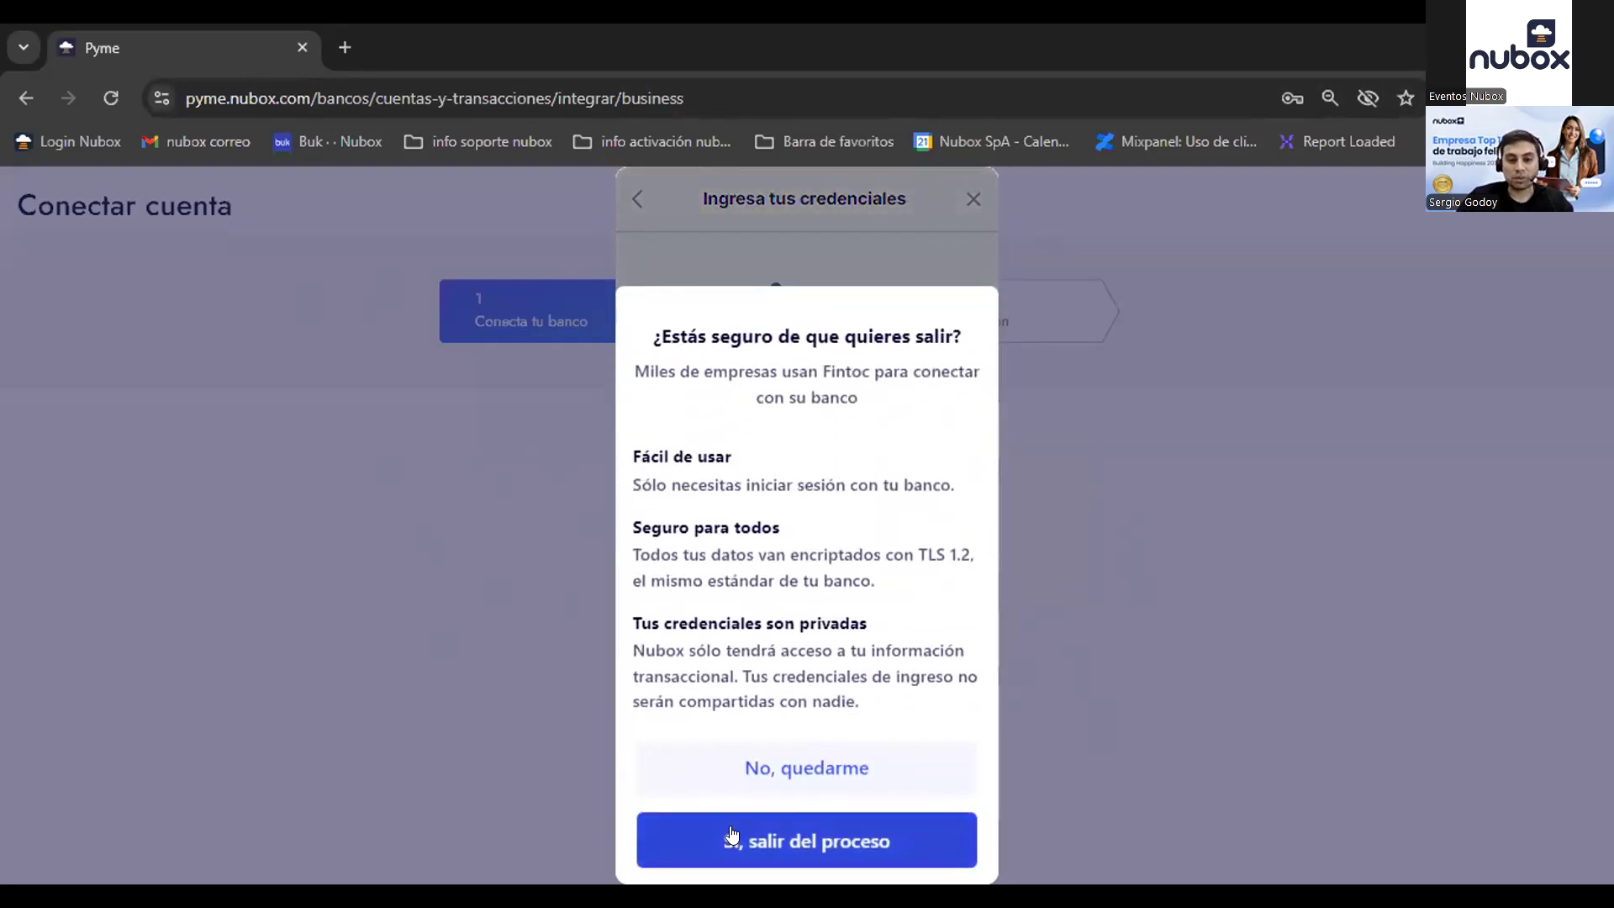
click(746, 832)
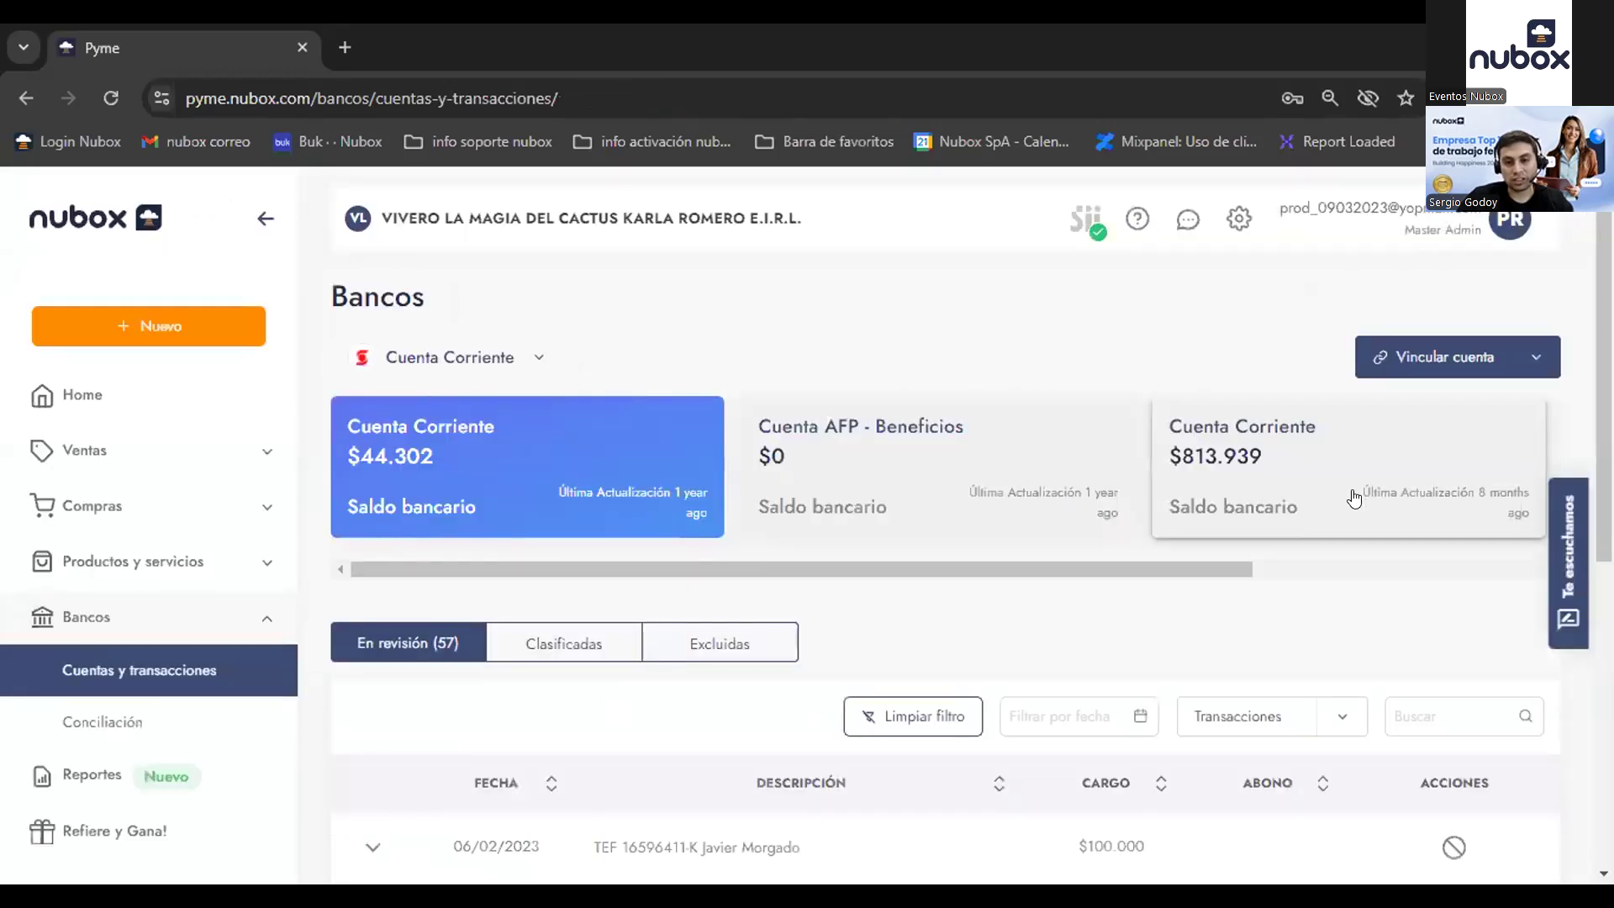
Step: Open Conciliación under Bancos and look over the dates and amounts of the pending bank movements
scroll(1017, 571, down, 2)
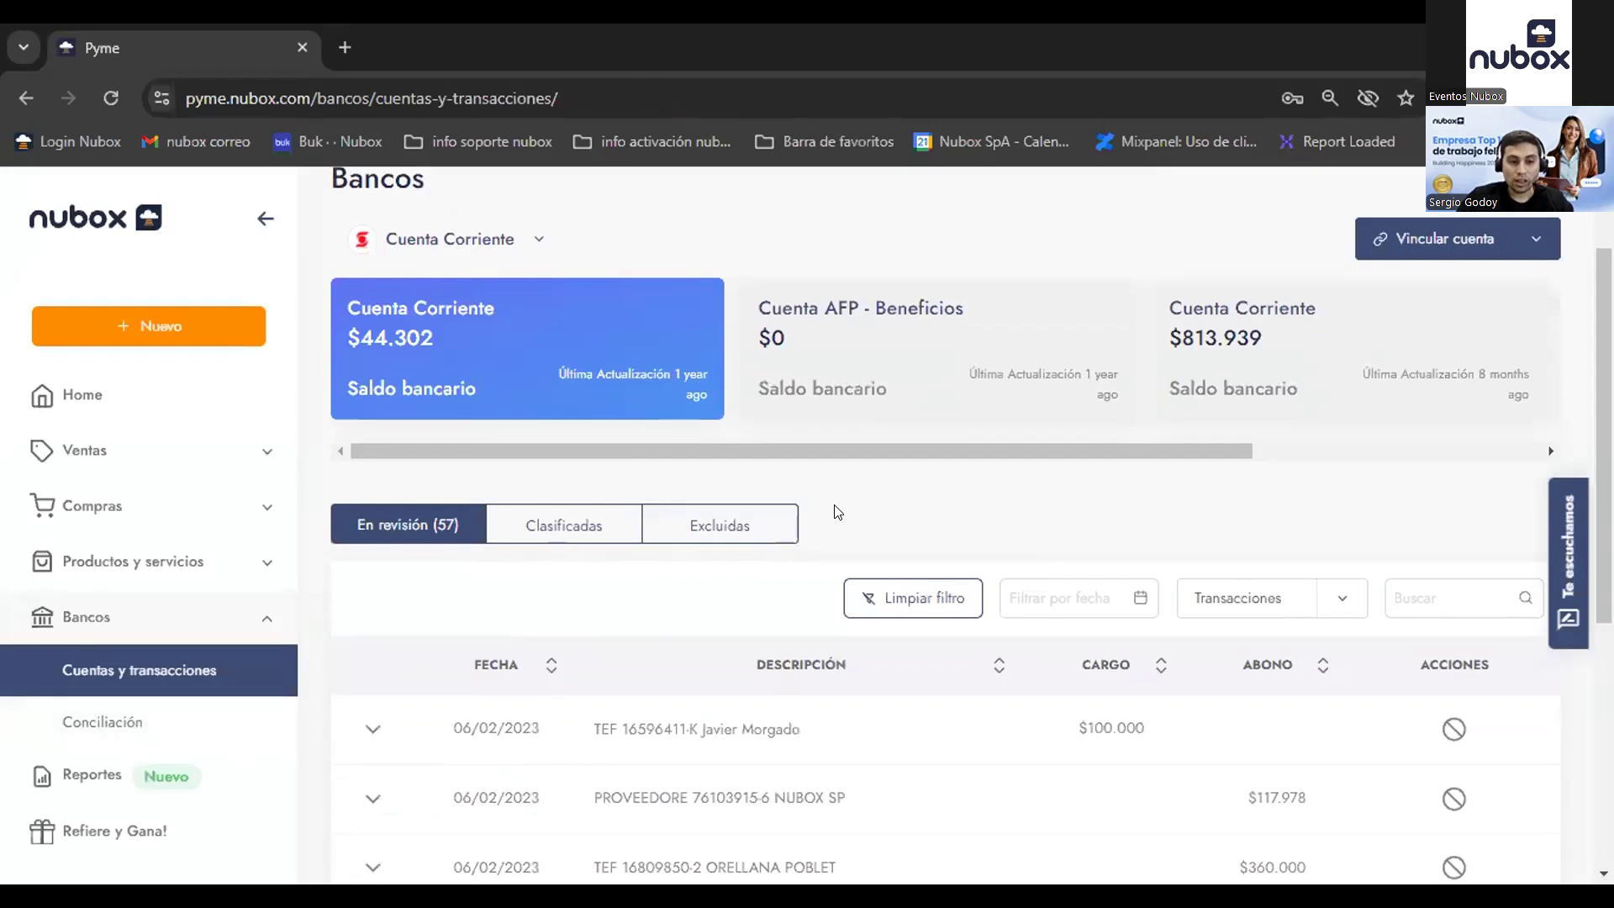
click(202, 722)
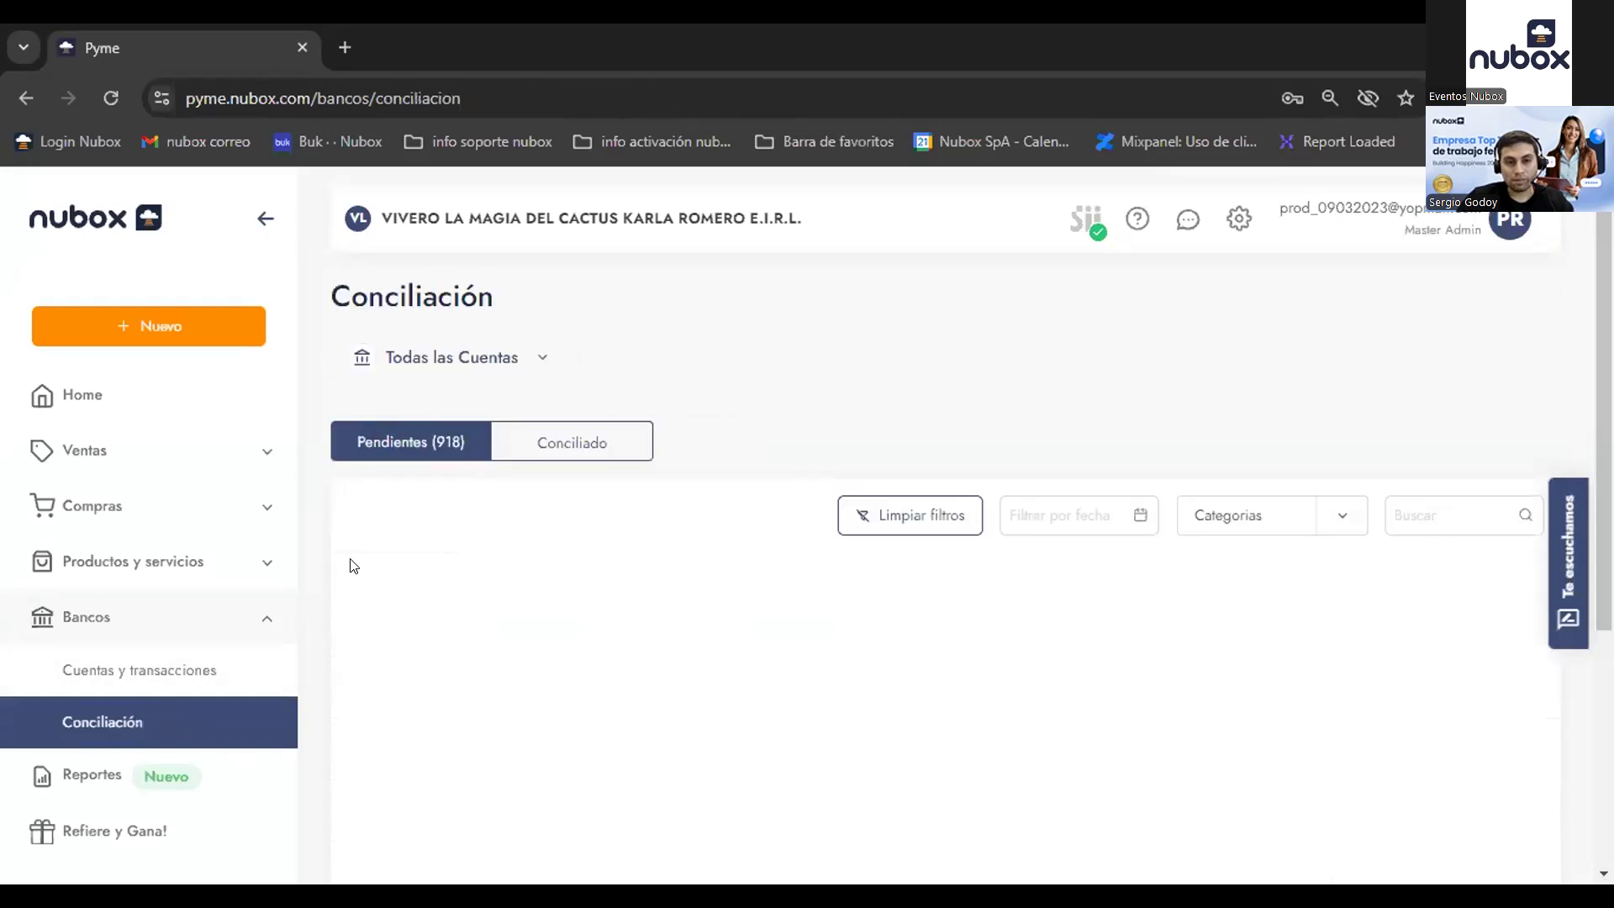
scroll(854, 660, down, 2)
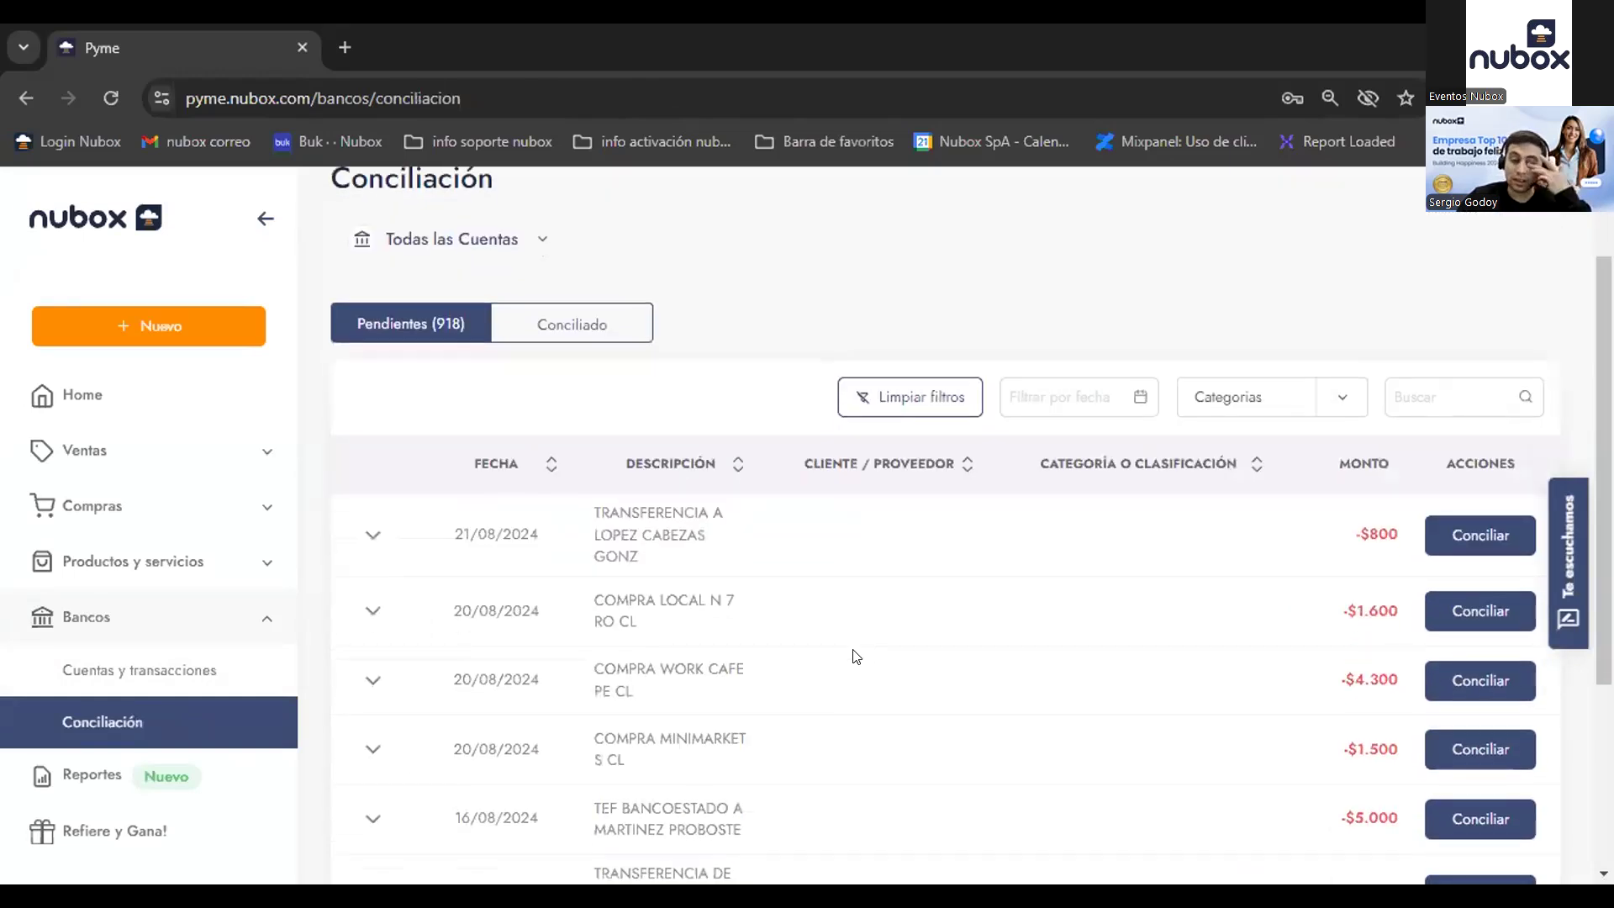
scroll(839, 616, down, 2)
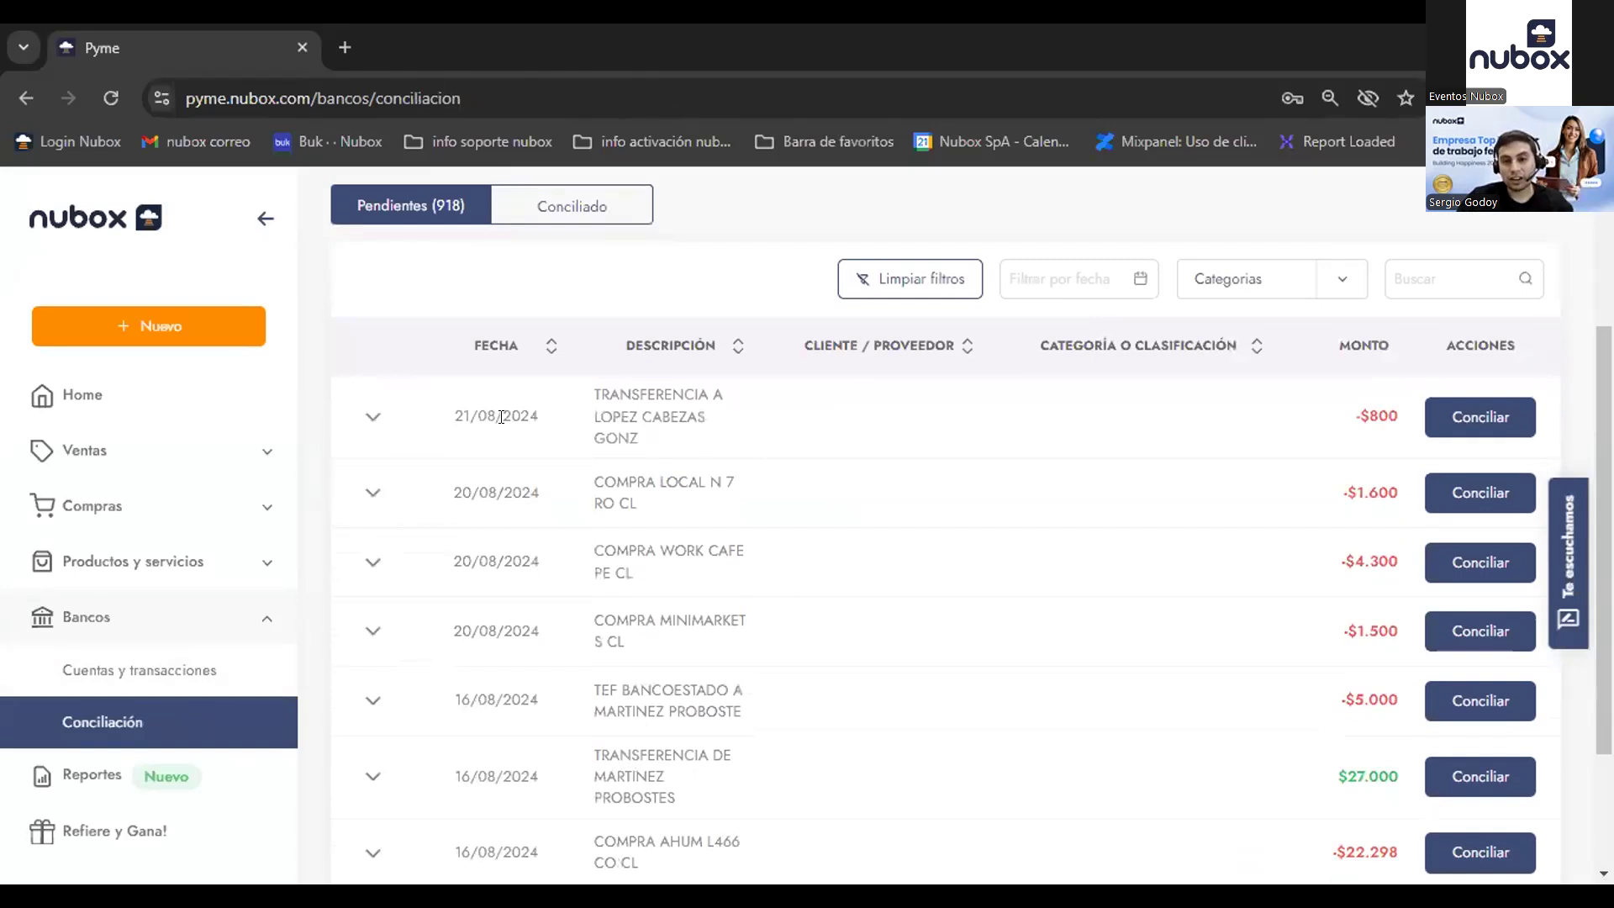
drag(1385, 431, 1362, 428)
drag(1328, 772, 1379, 760)
Step: Open the reconciliation of the 21/08/2024 transfer and look through the expenses offered for matching
click(1481, 427)
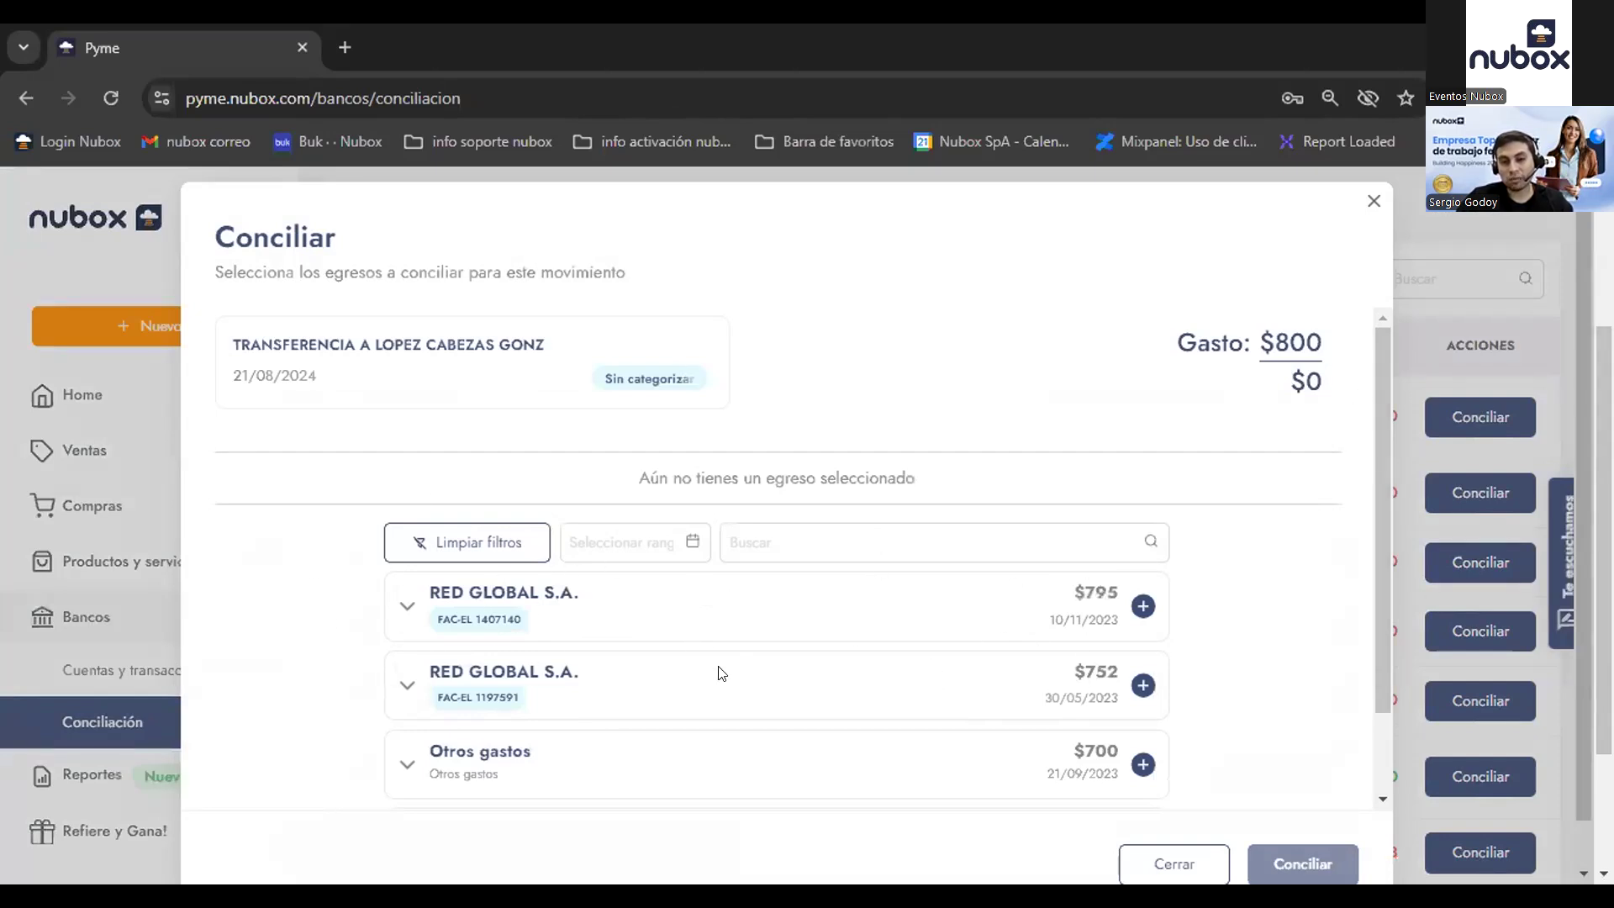
scroll(739, 601, down, 1)
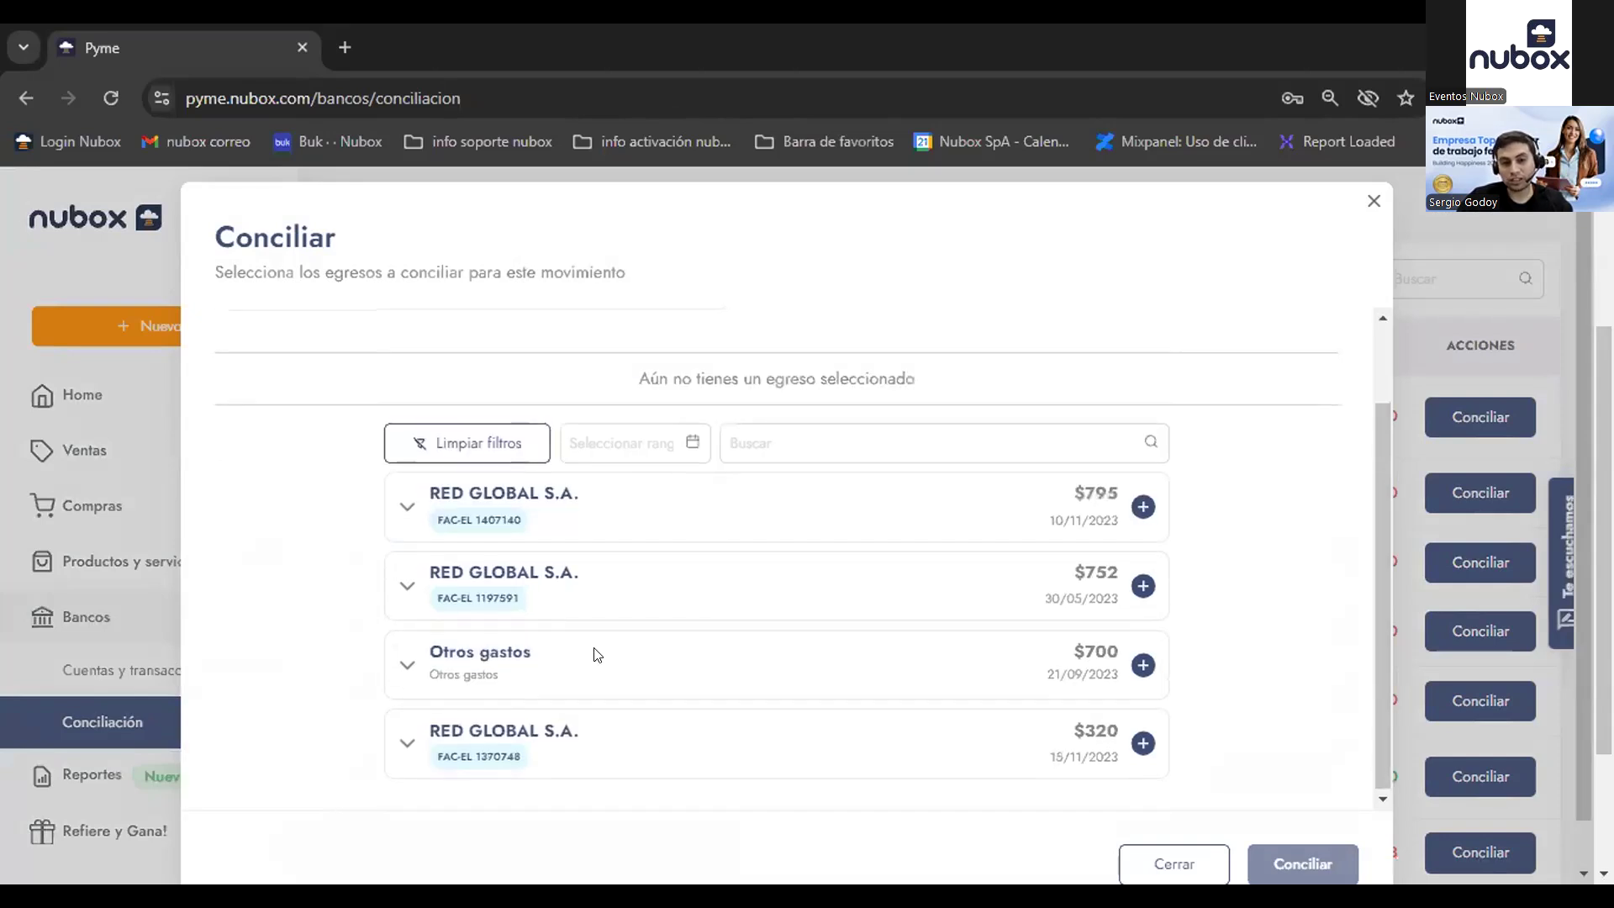
scroll(578, 655, down, 1)
scroll(698, 601, up, 1)
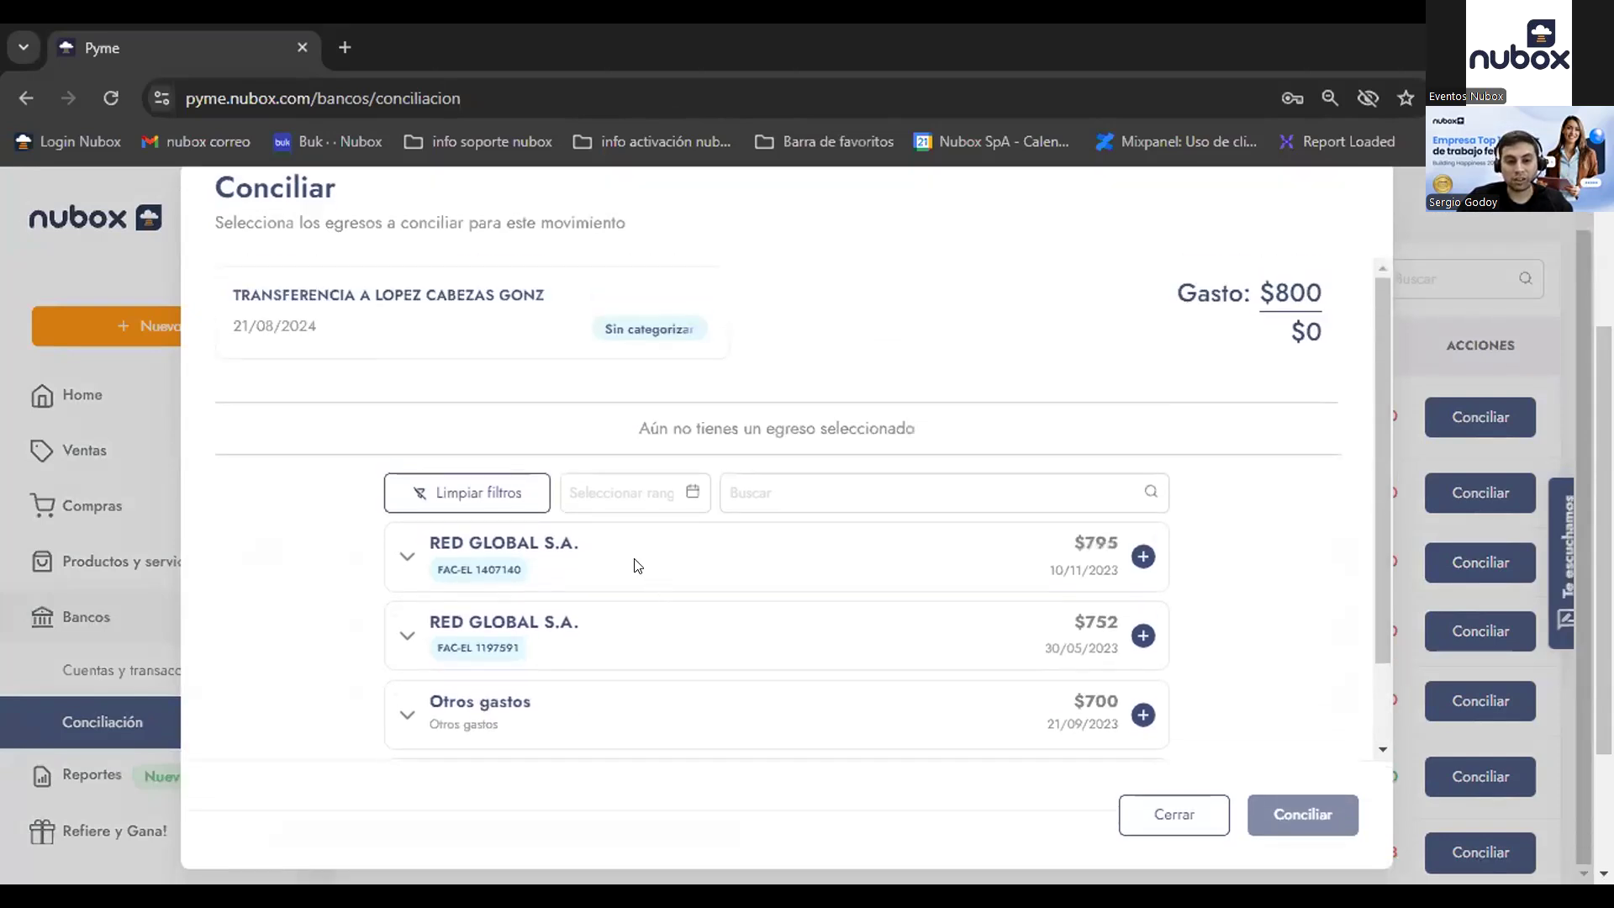
scroll(932, 598, down, 1)
scroll(925, 571, up, 1)
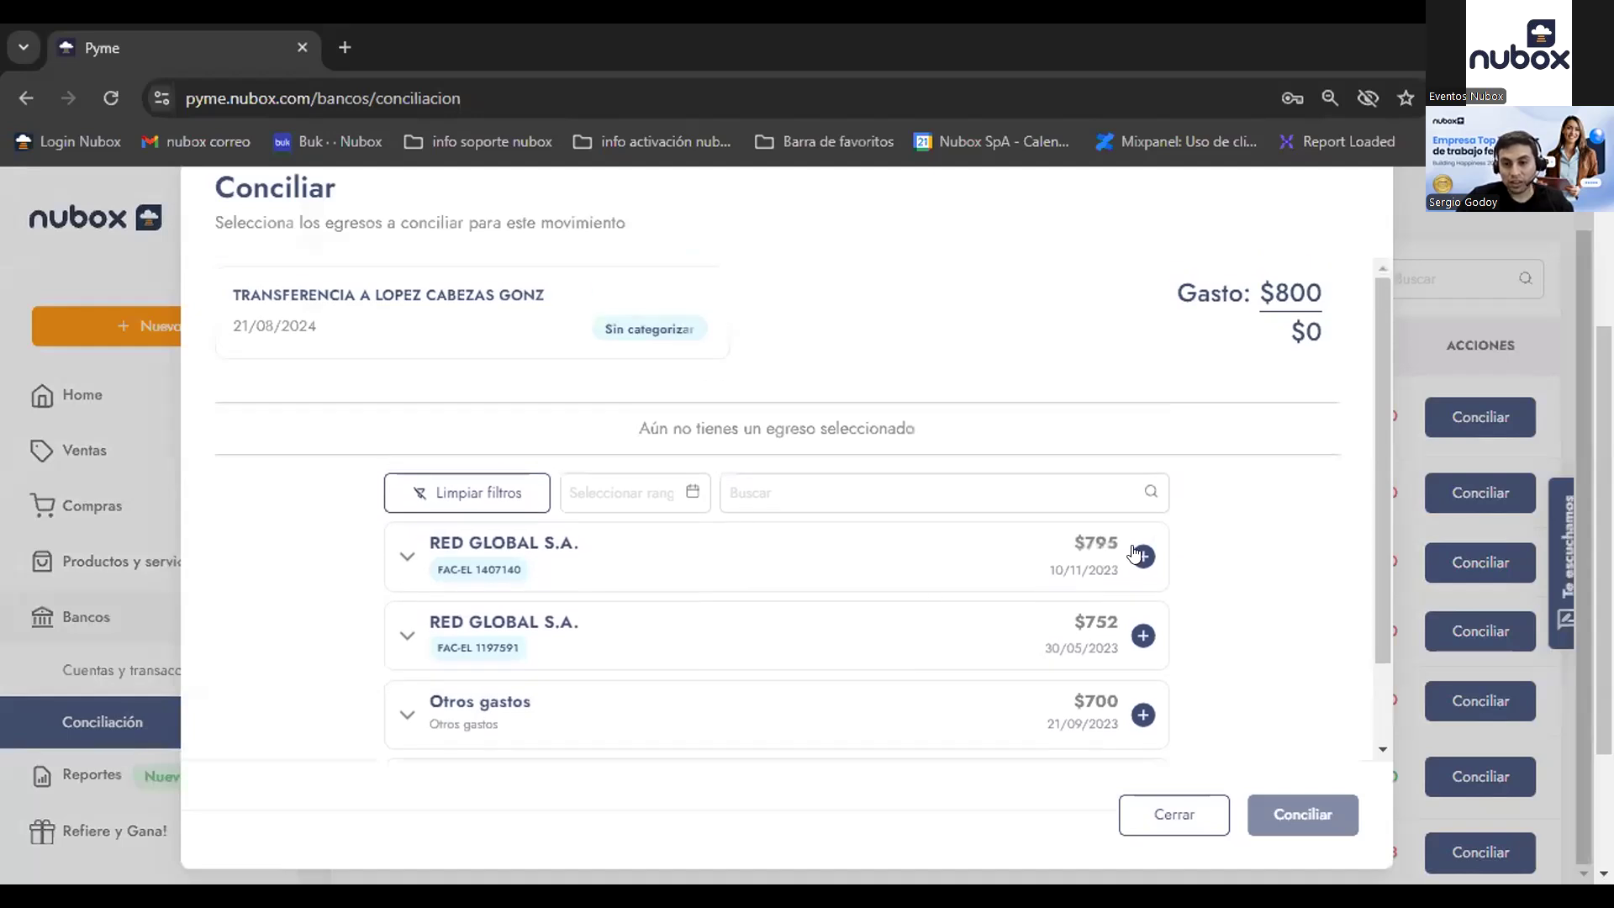
Step: Compare the transfer's expense amount with the amounts of the expenses offered for matching
double_click(1275, 299)
click(1271, 294)
double_click(1270, 291)
click(1266, 284)
double_click(1267, 288)
click(1266, 286)
scroll(1196, 447, down, 3)
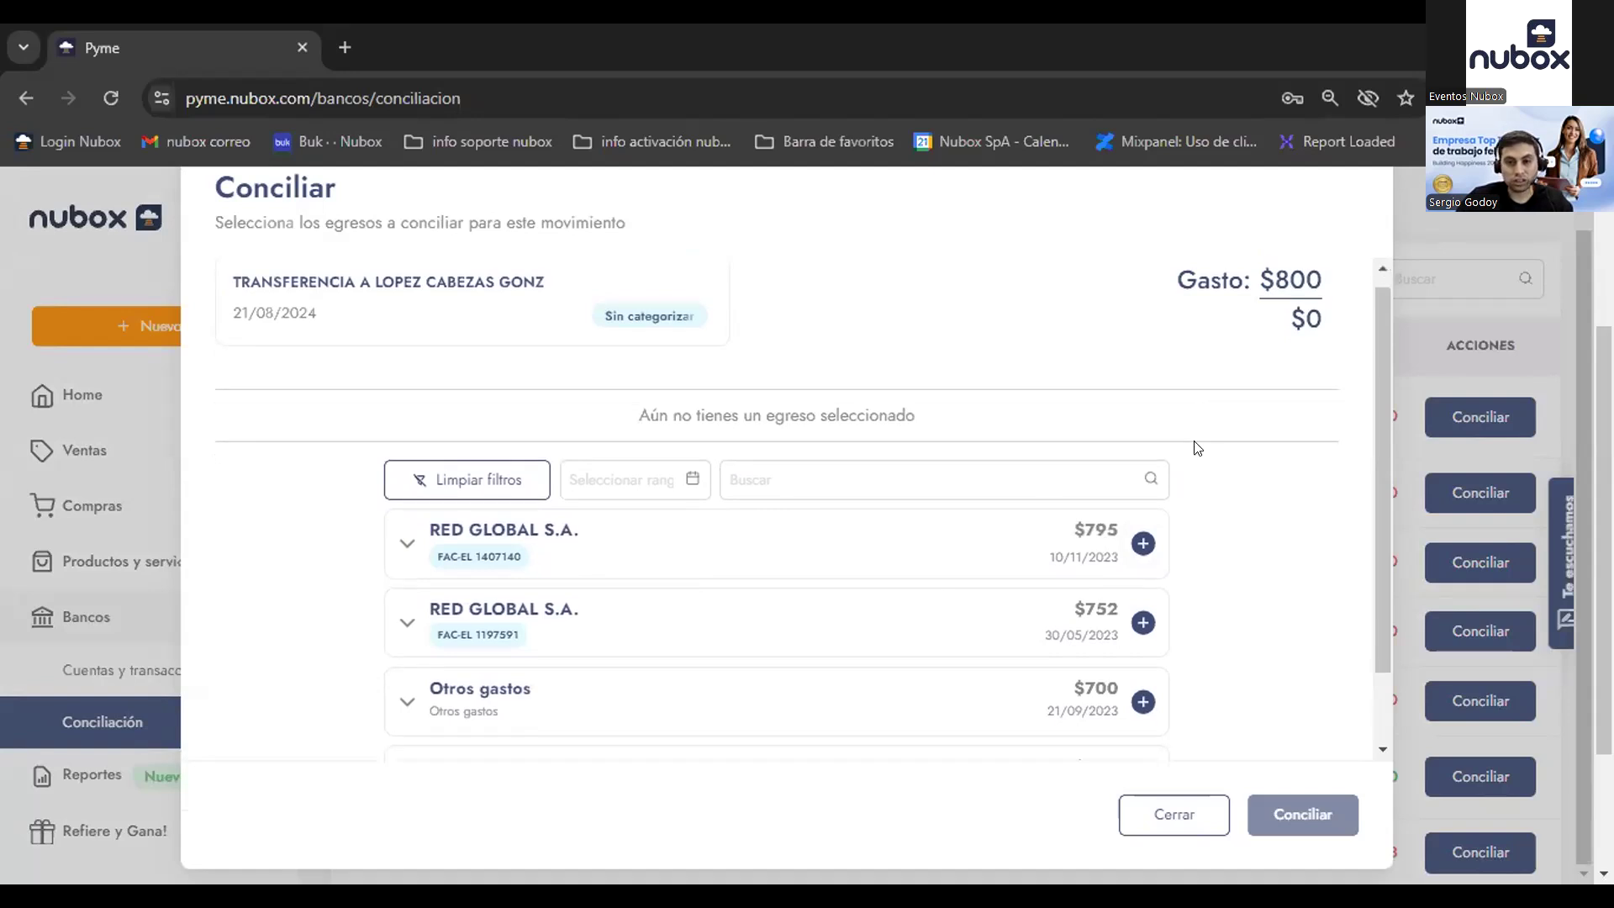
scroll(1056, 563, up, 2)
scroll(1065, 506, down, 2)
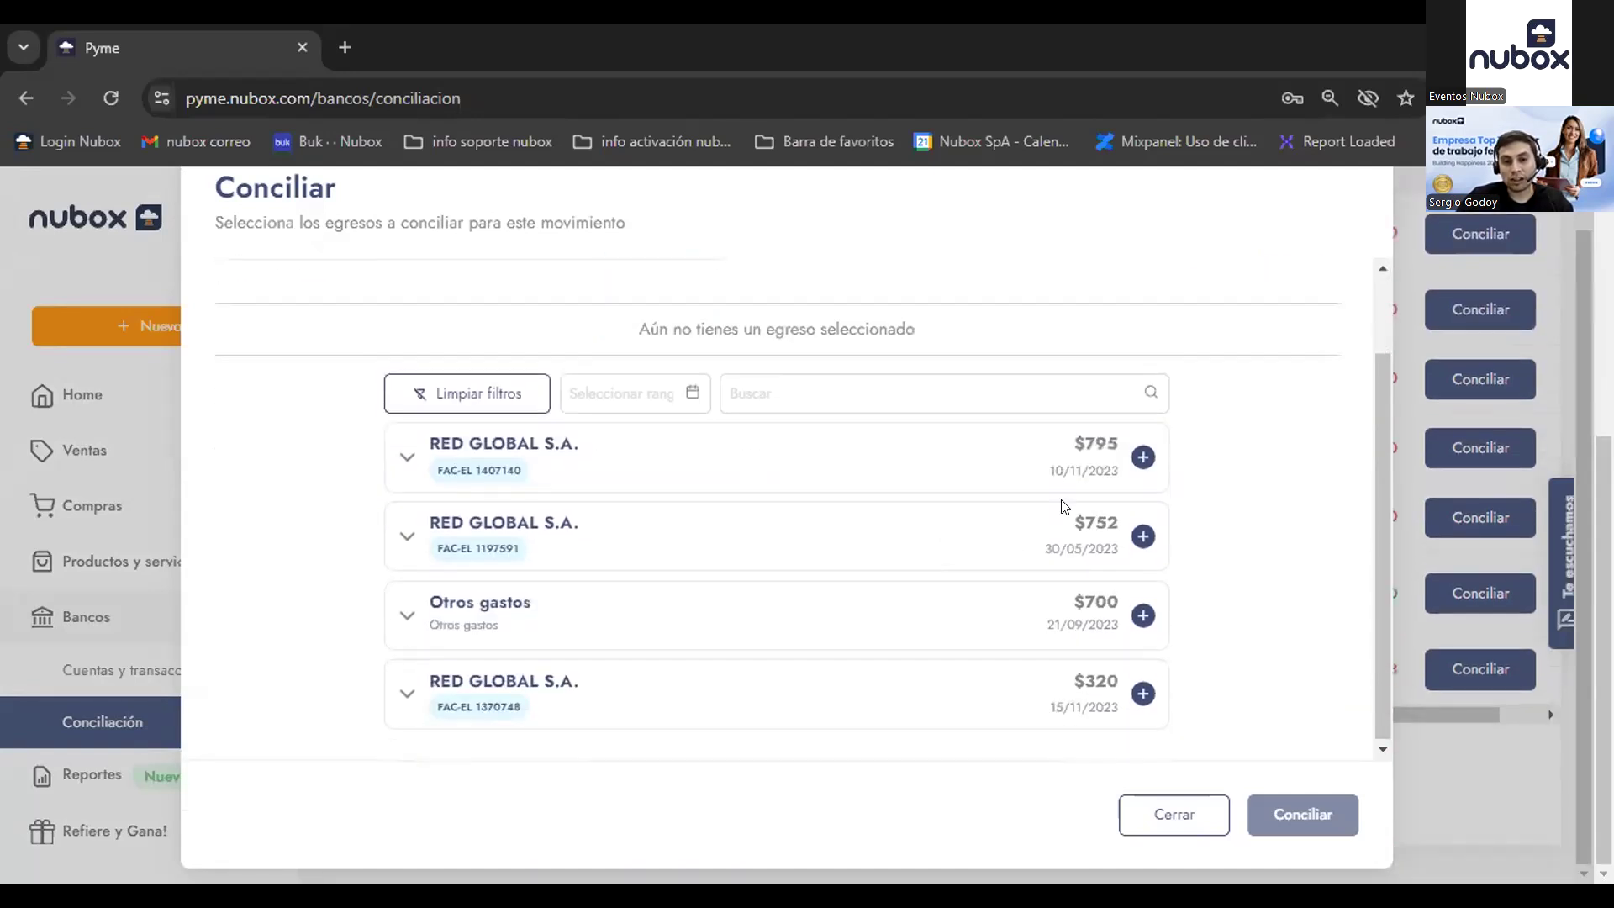
Step: Add the $795 RED GLOBAL S.A. invoice and the $1 Otros gastos expense to the transfer's selected expenses
click(1137, 457)
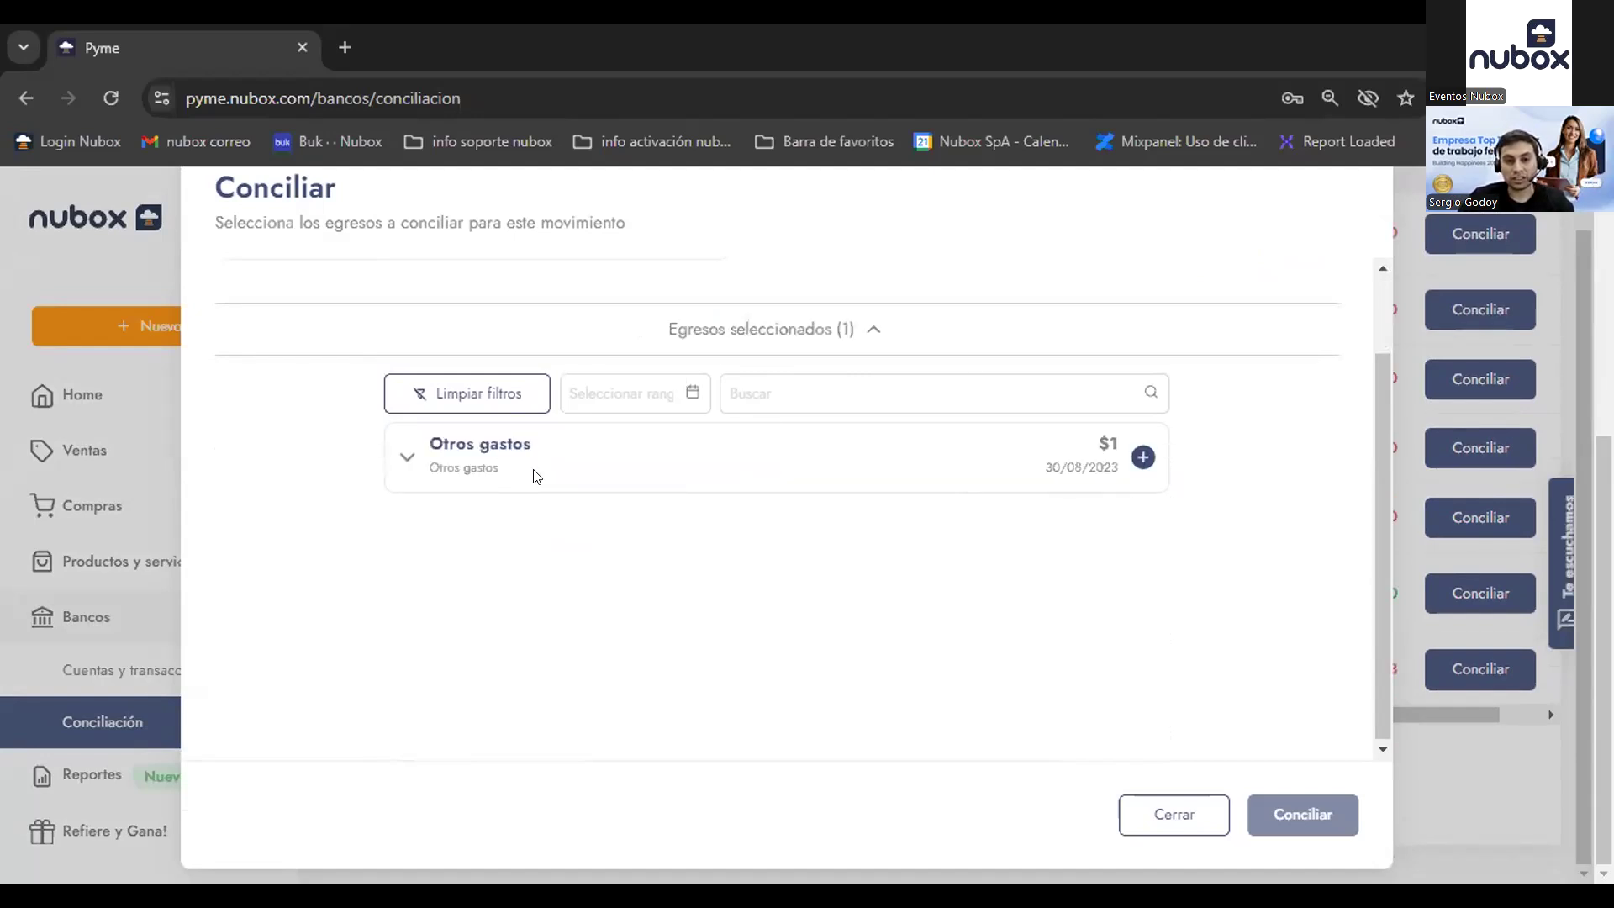
scroll(1193, 446, up, 2)
drag(1276, 321, 1329, 338)
click(1271, 436)
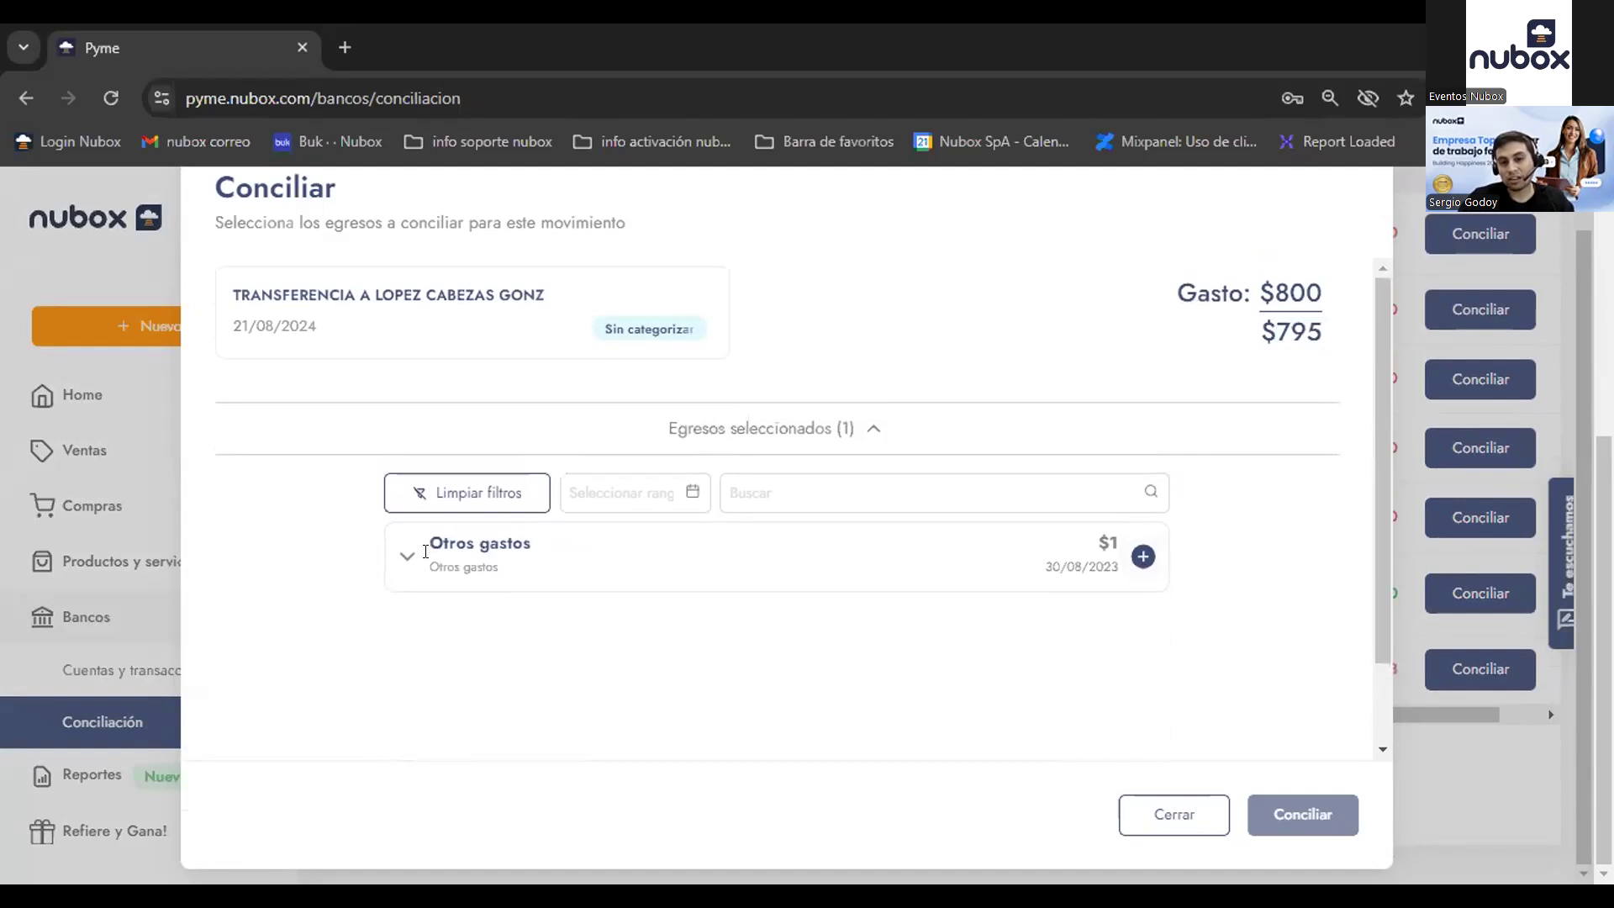
click(1142, 558)
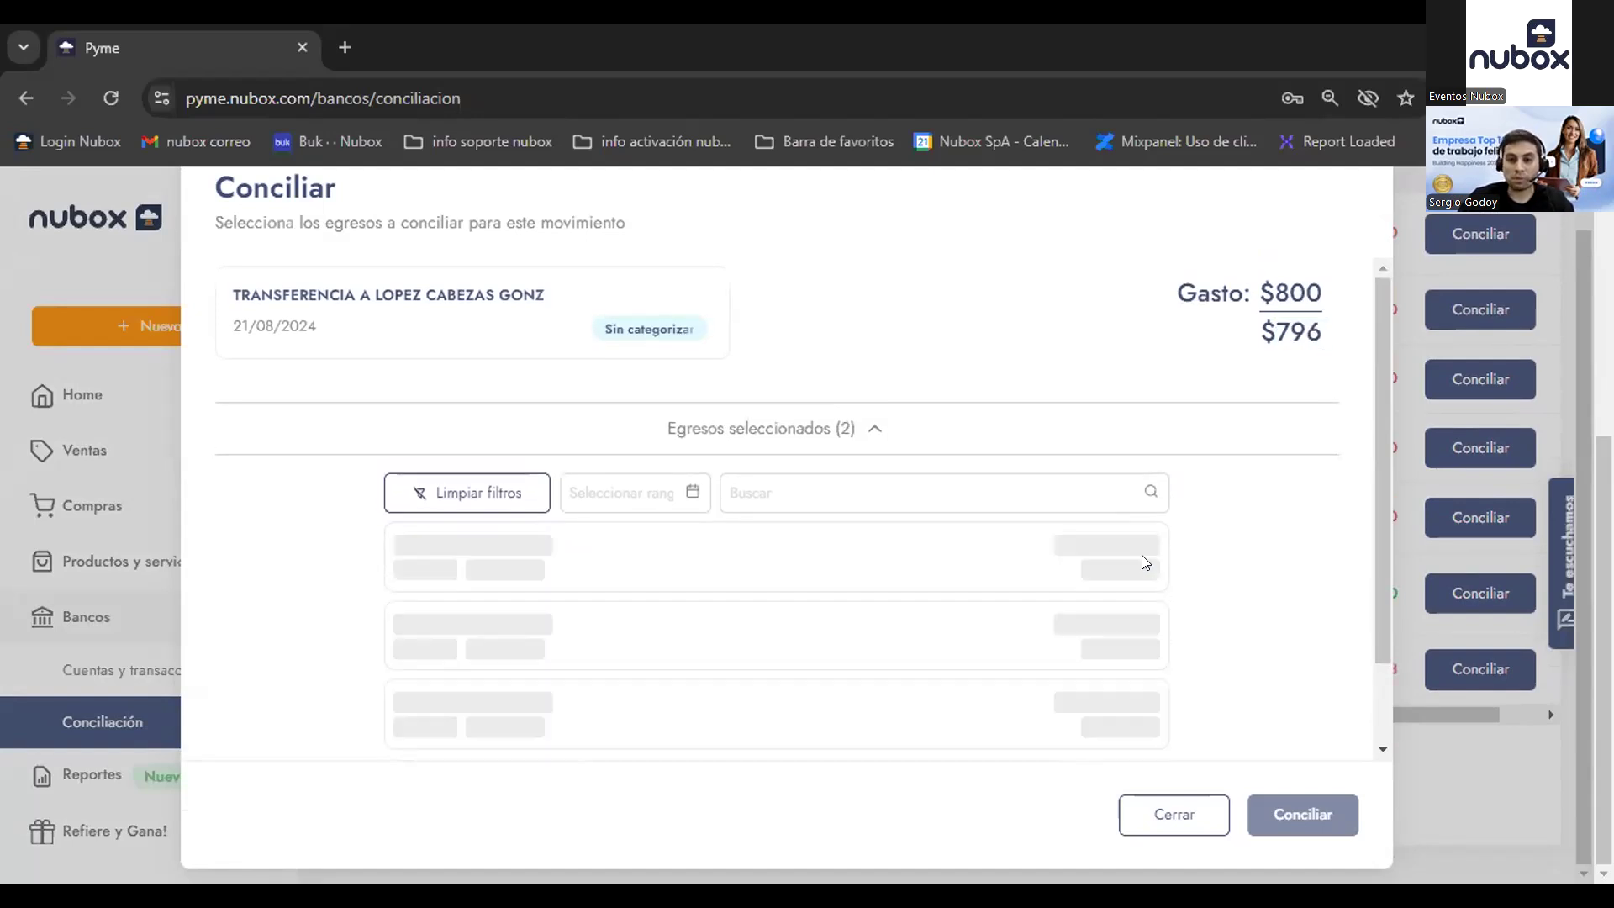
Step: Compare the selected expenses' total with the transfer amount, and close the reconciliation window without reconciling
drag(1275, 328, 1317, 334)
click(1316, 321)
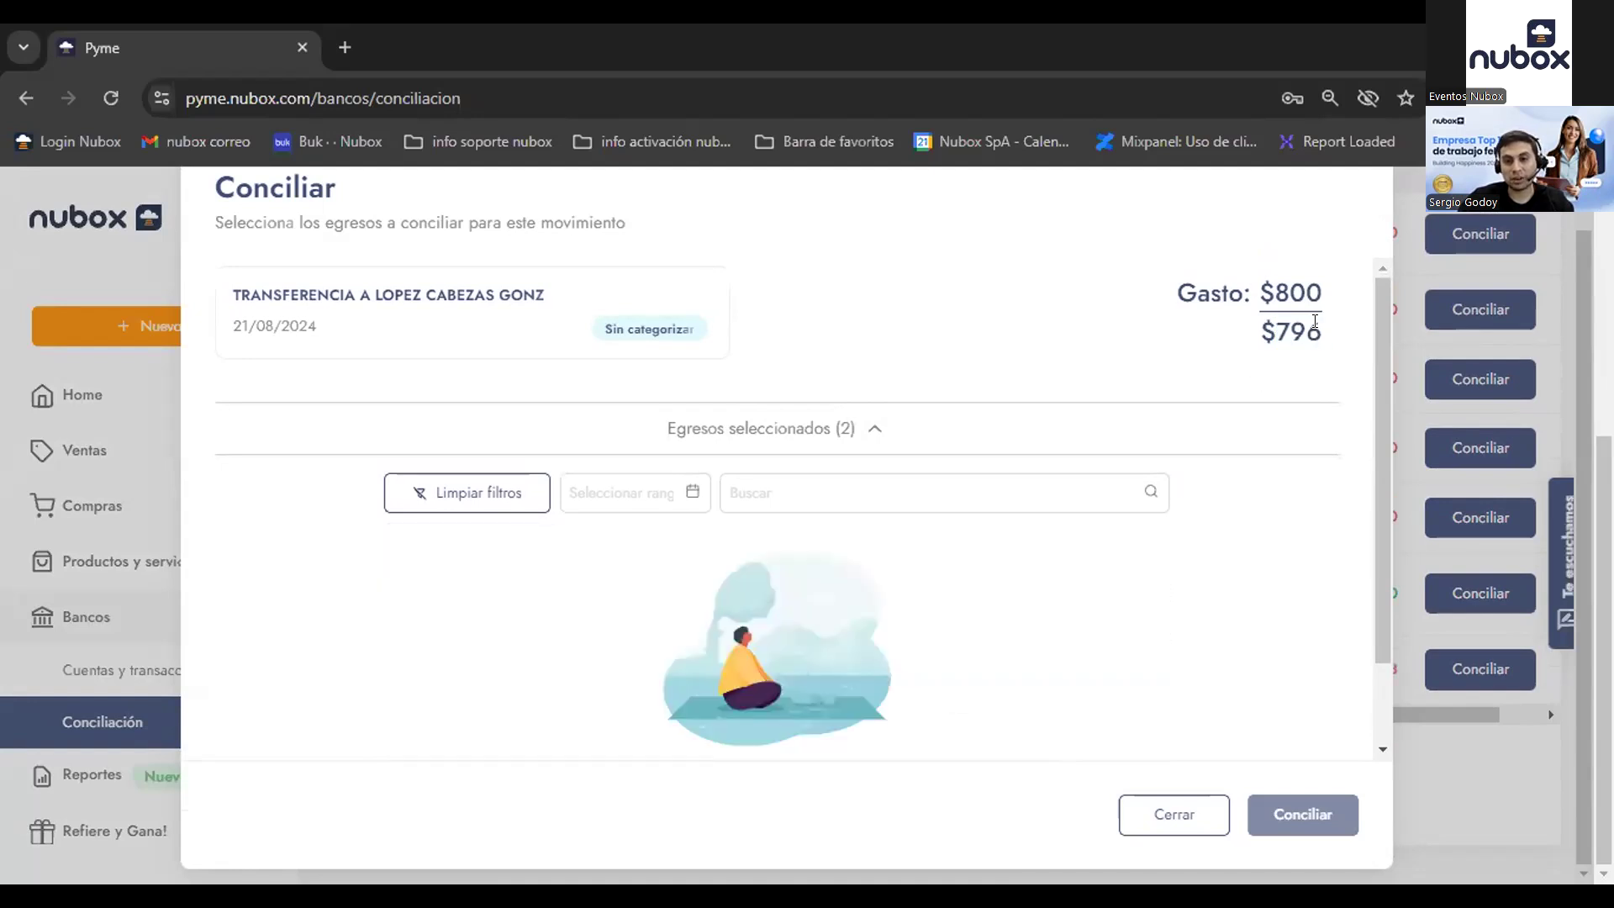
scroll(810, 698, down, 1)
drag(600, 683, 1042, 655)
click(925, 689)
scroll(1043, 655, up, 3)
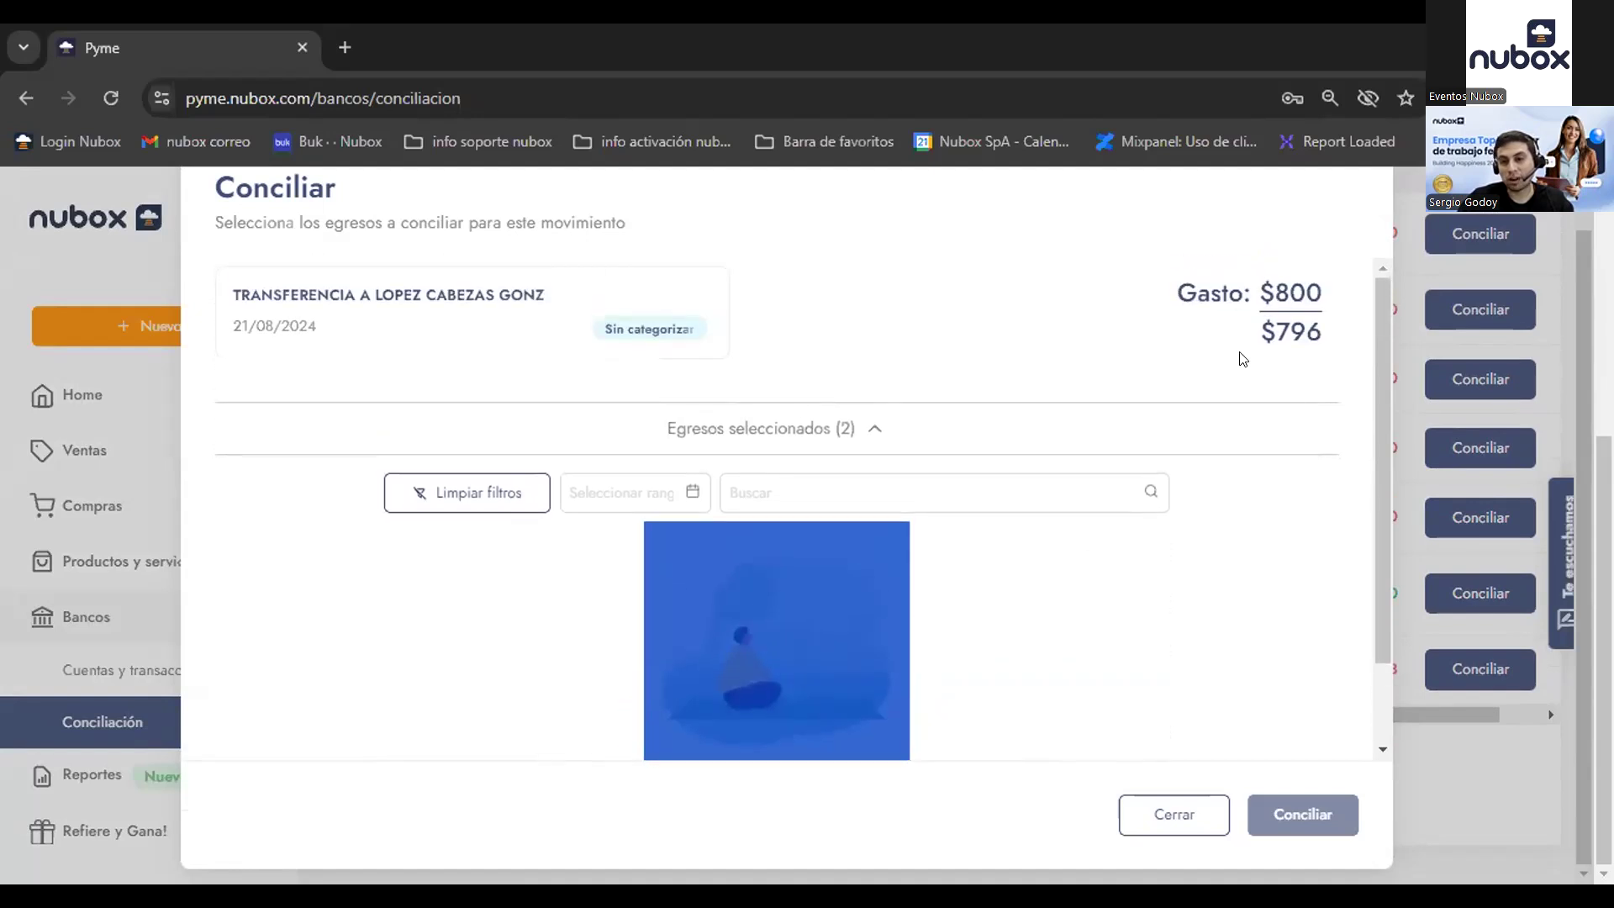
double_click(1299, 288)
click(1312, 468)
scroll(1320, 631, down, 3)
scroll(925, 547, up, 1)
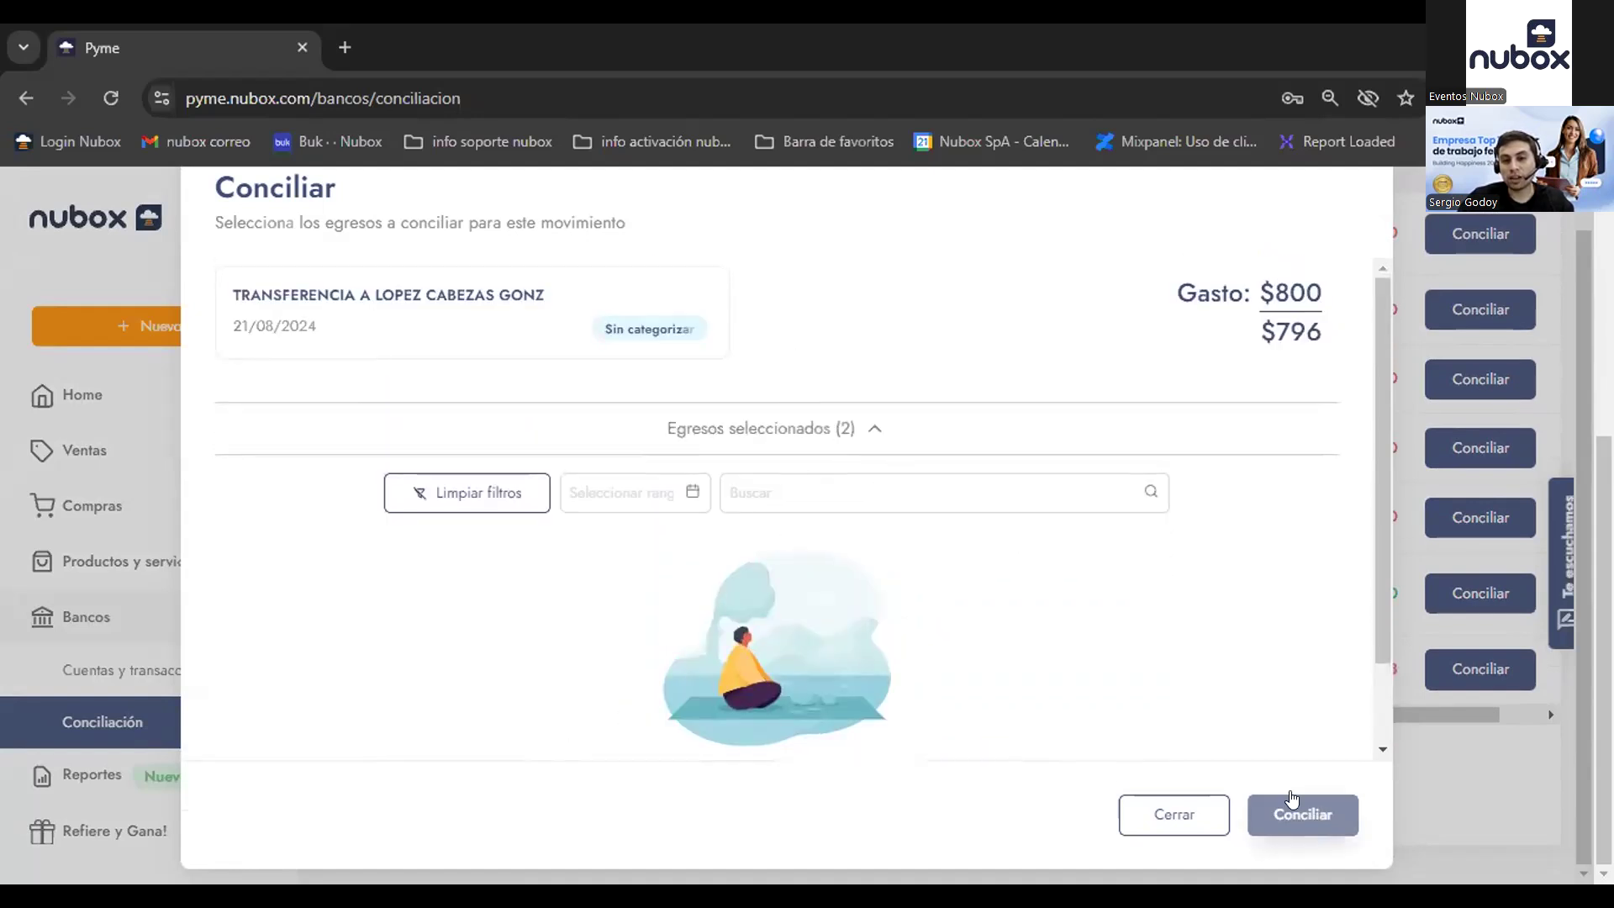
scroll(1224, 618, up, 1)
drag(1254, 400, 1259, 344)
click(1332, 388)
click(1152, 540)
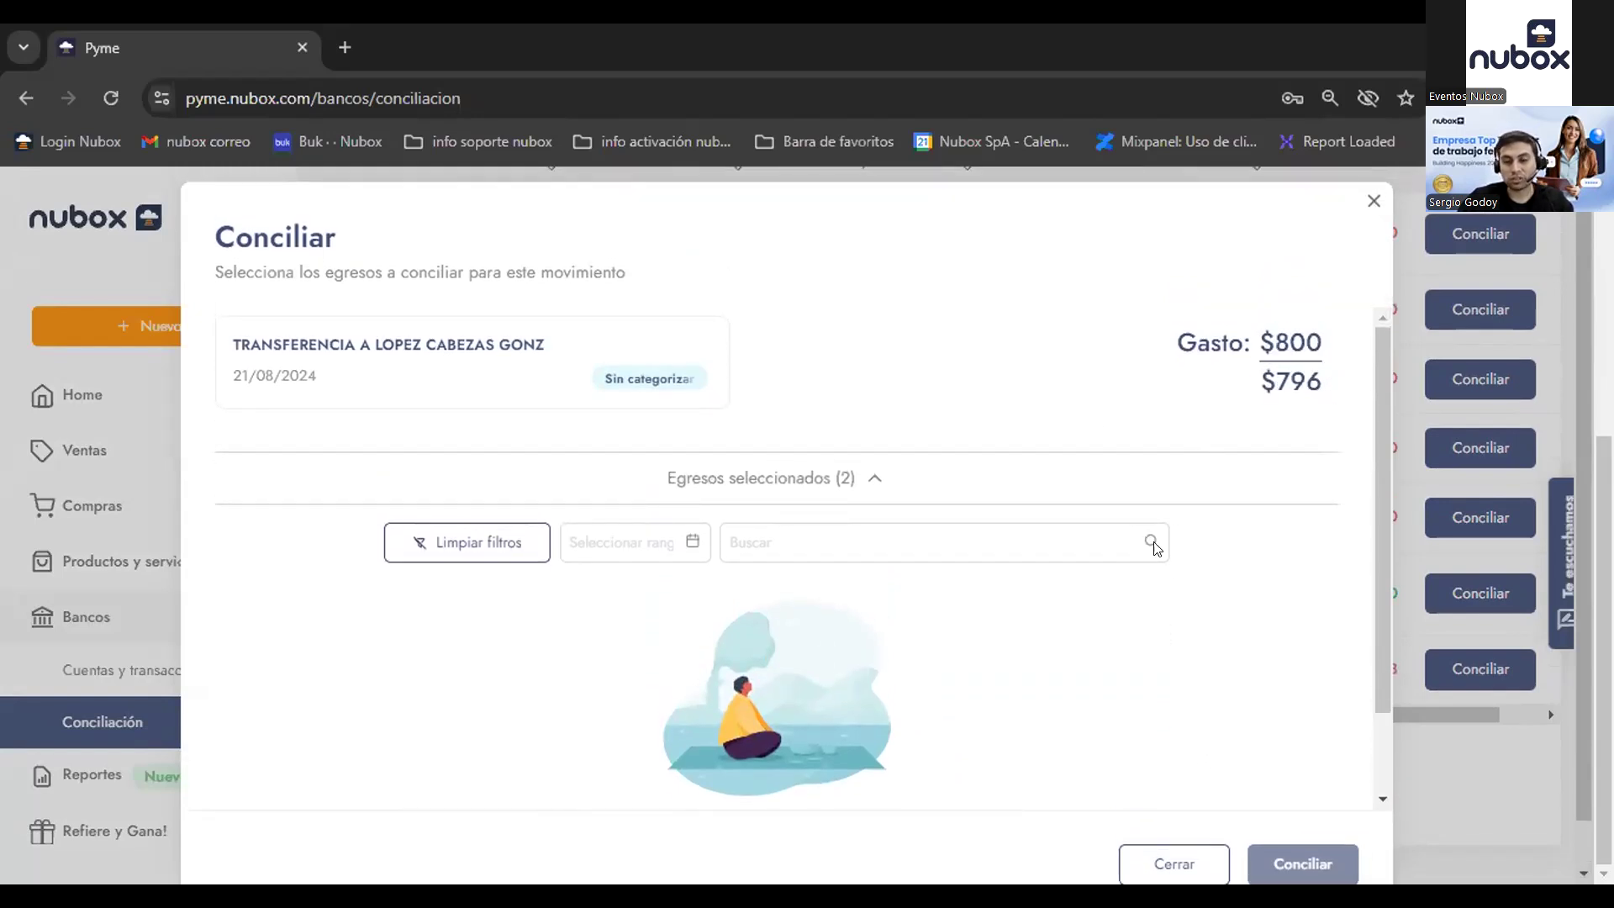
scroll(1148, 589, down, 2)
click(1145, 853)
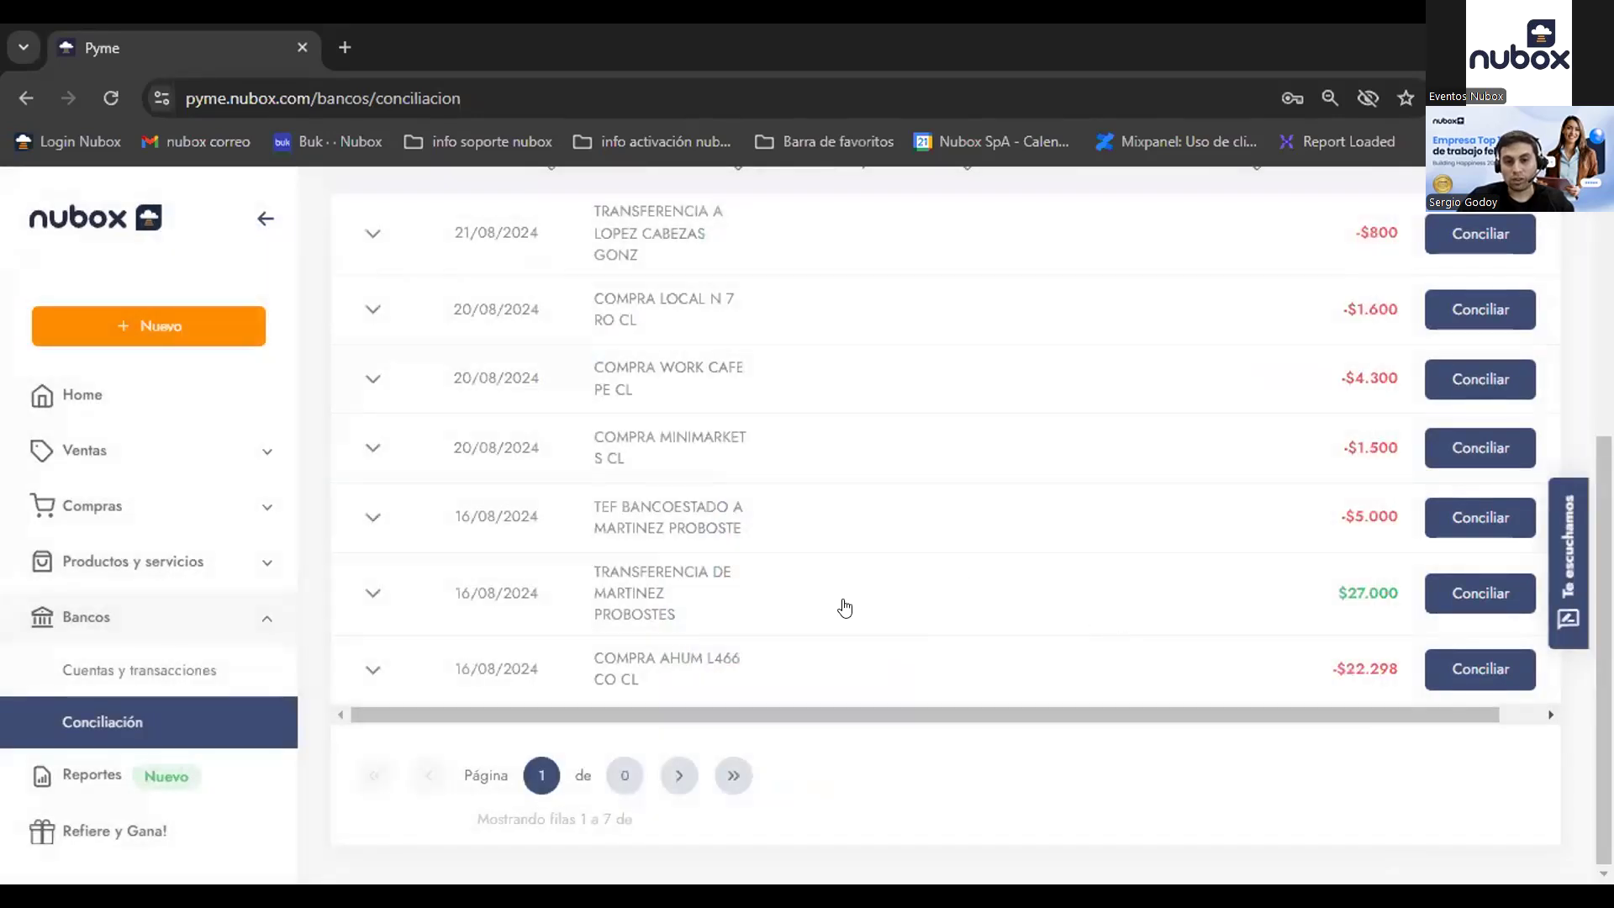
Step: Open Reportes and look over the available report types without choosing one
click(229, 619)
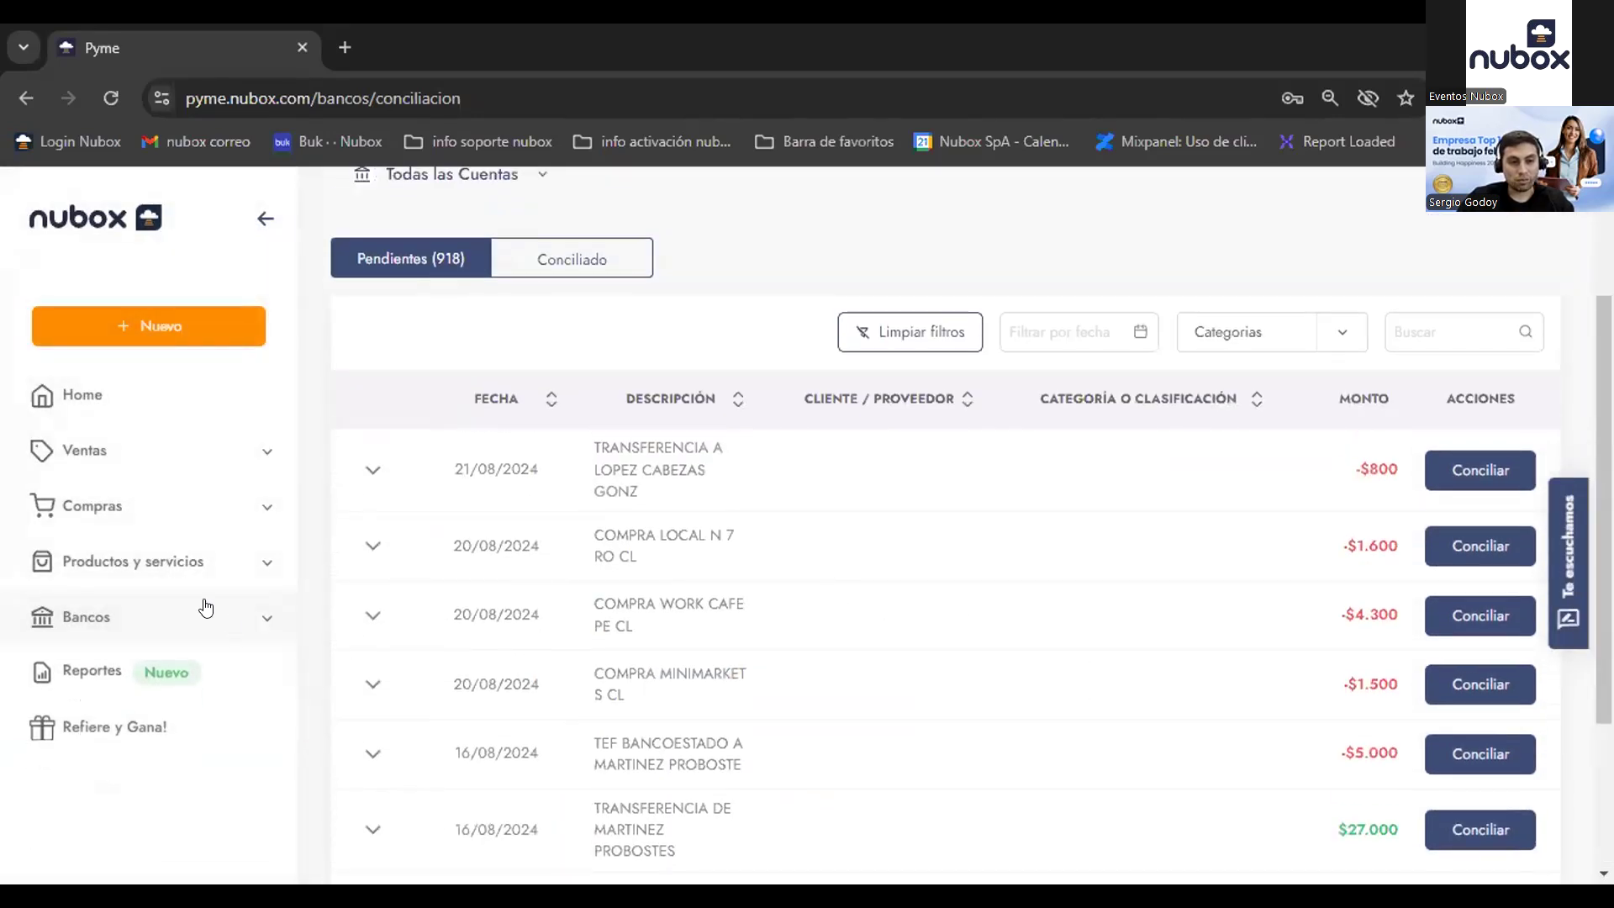
click(217, 696)
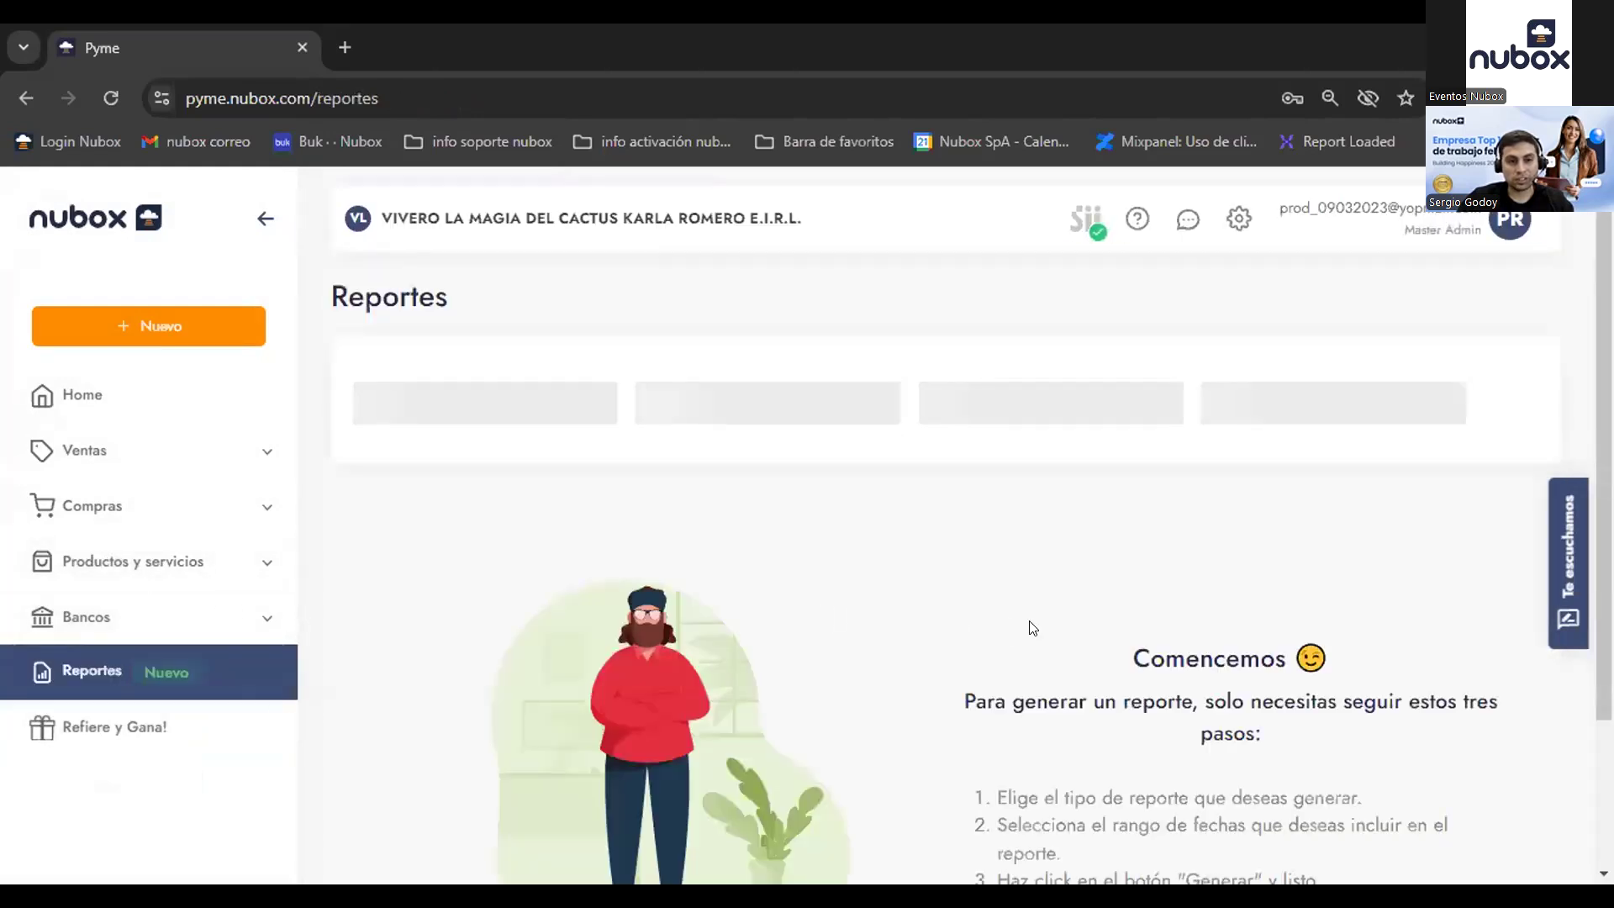
scroll(1066, 622, down, 1)
scroll(1066, 622, up, 1)
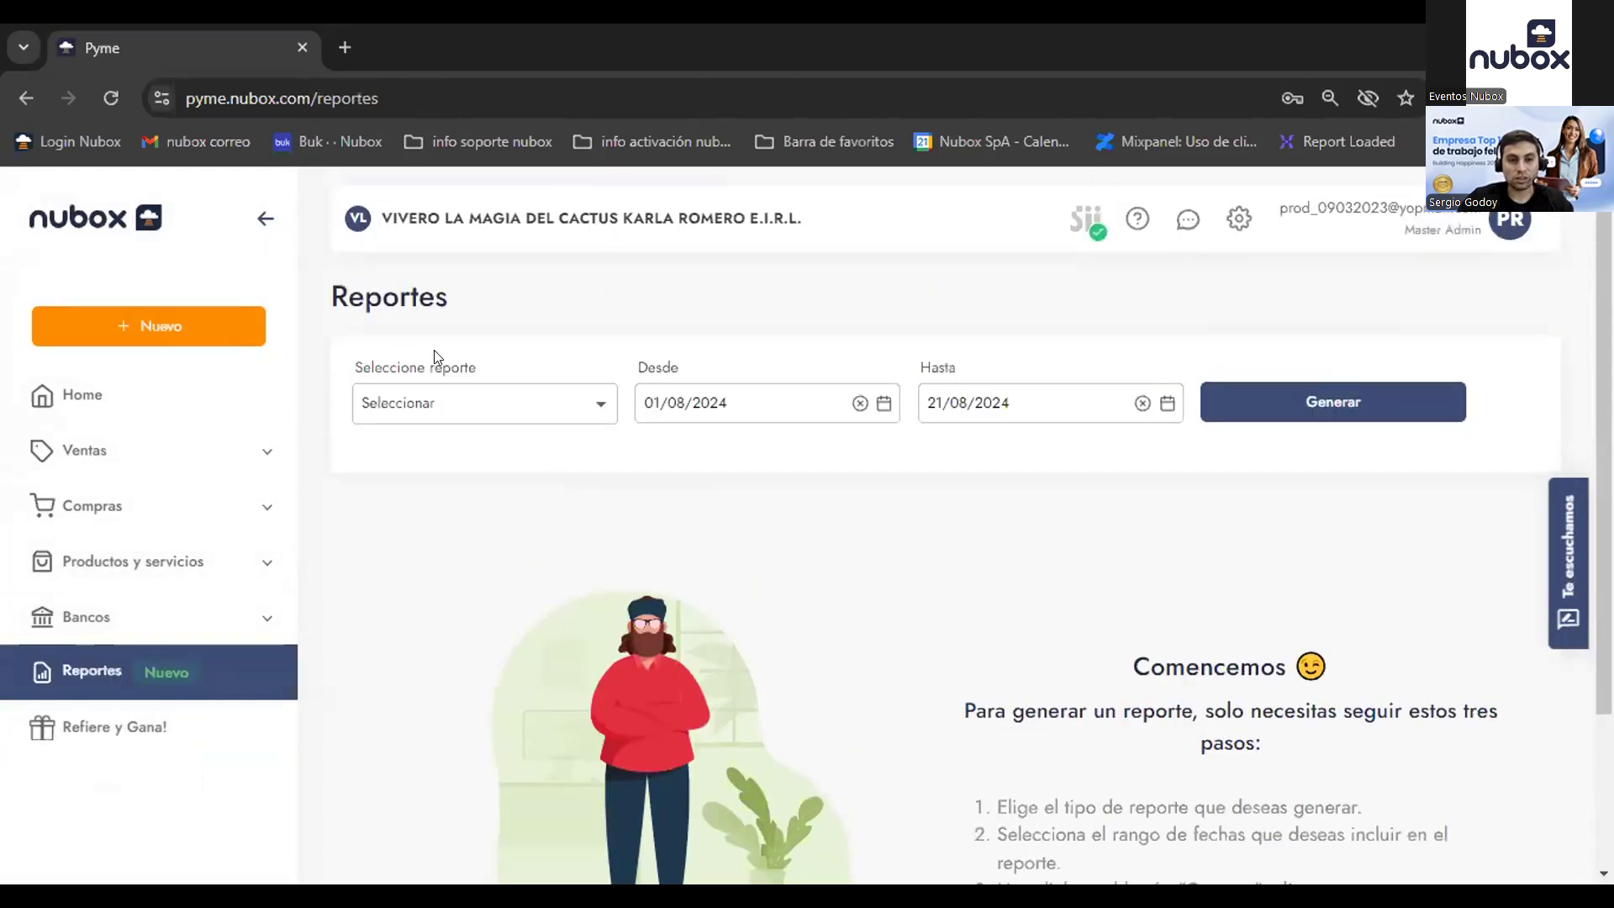
click(538, 401)
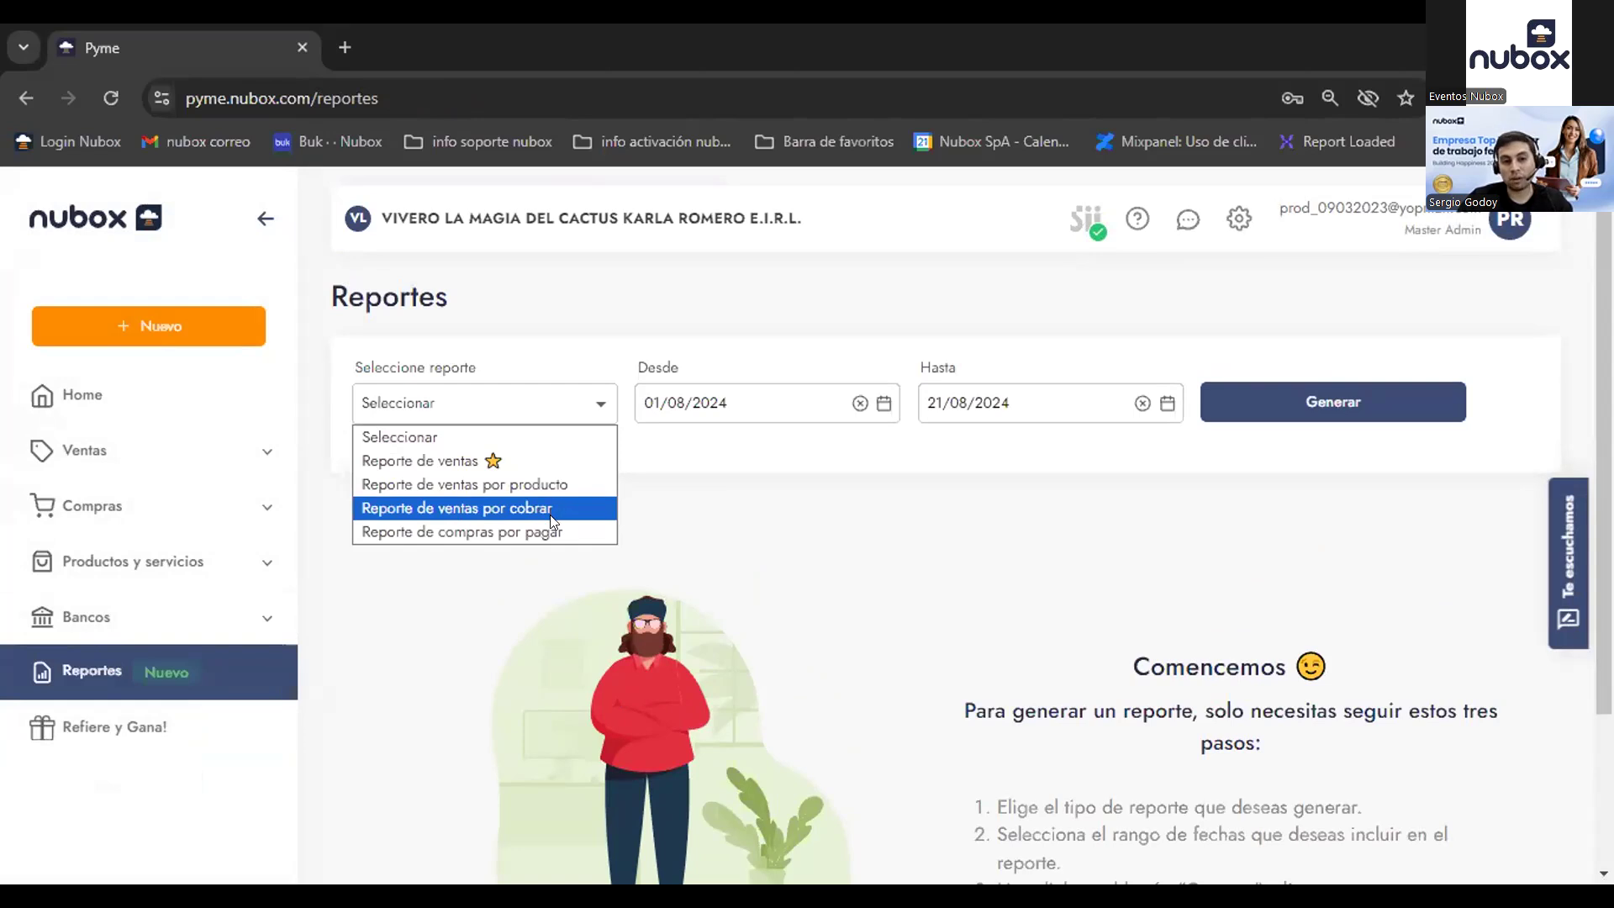
click(727, 512)
Step: Set the report's start date to 01/01/2024, choose Reporte de ventas, and generate it
click(656, 402)
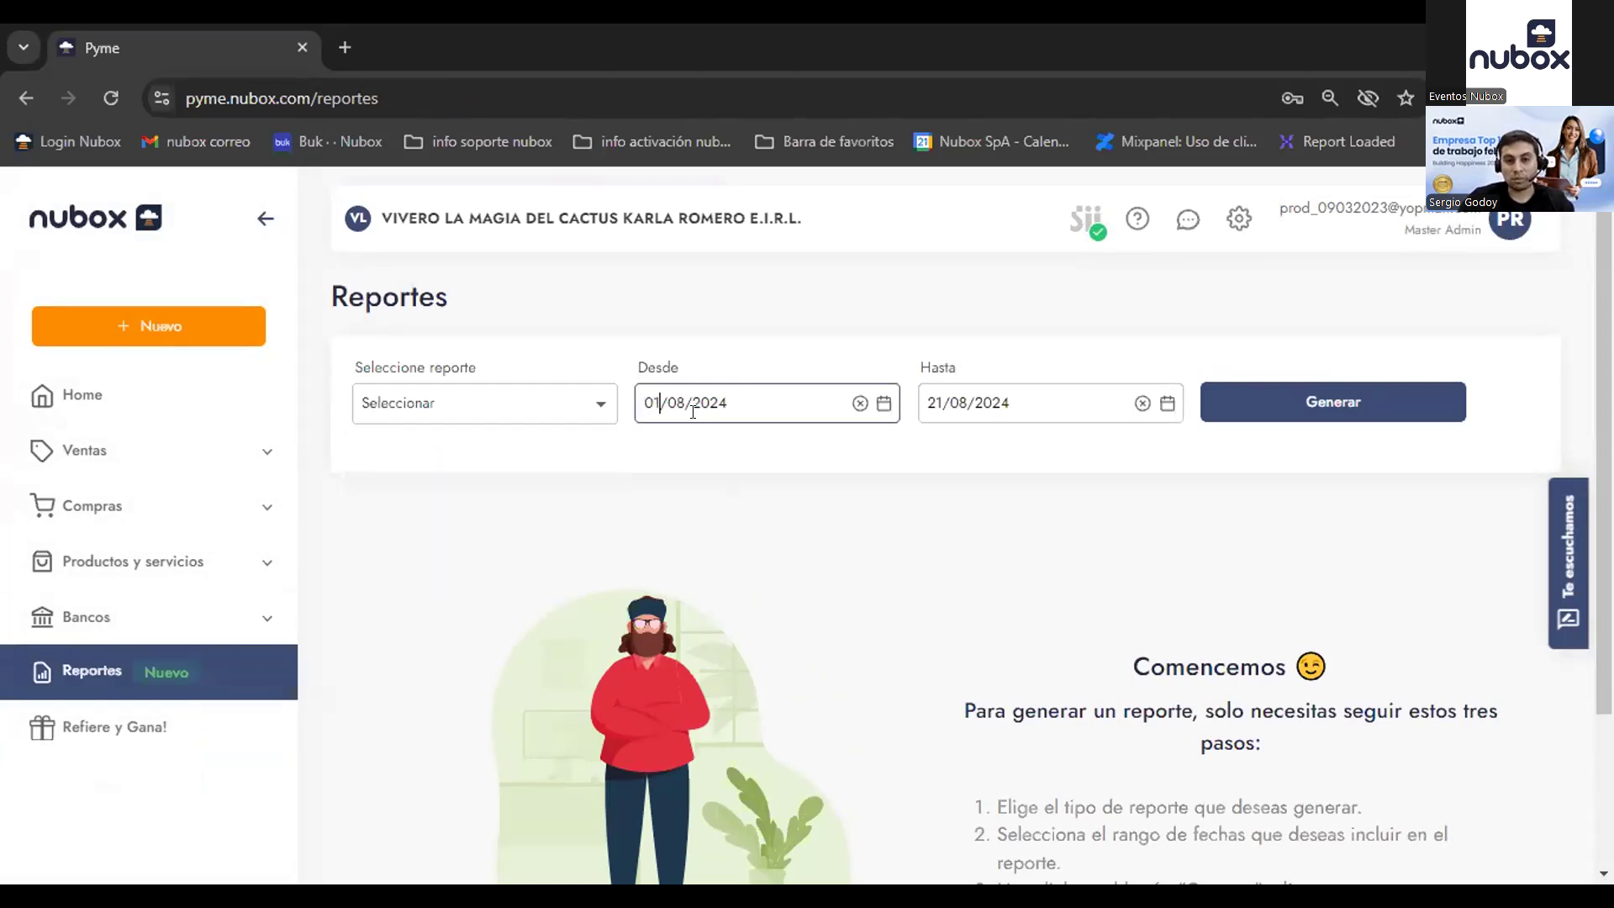
double_click(672, 403)
text(01)
click(1279, 418)
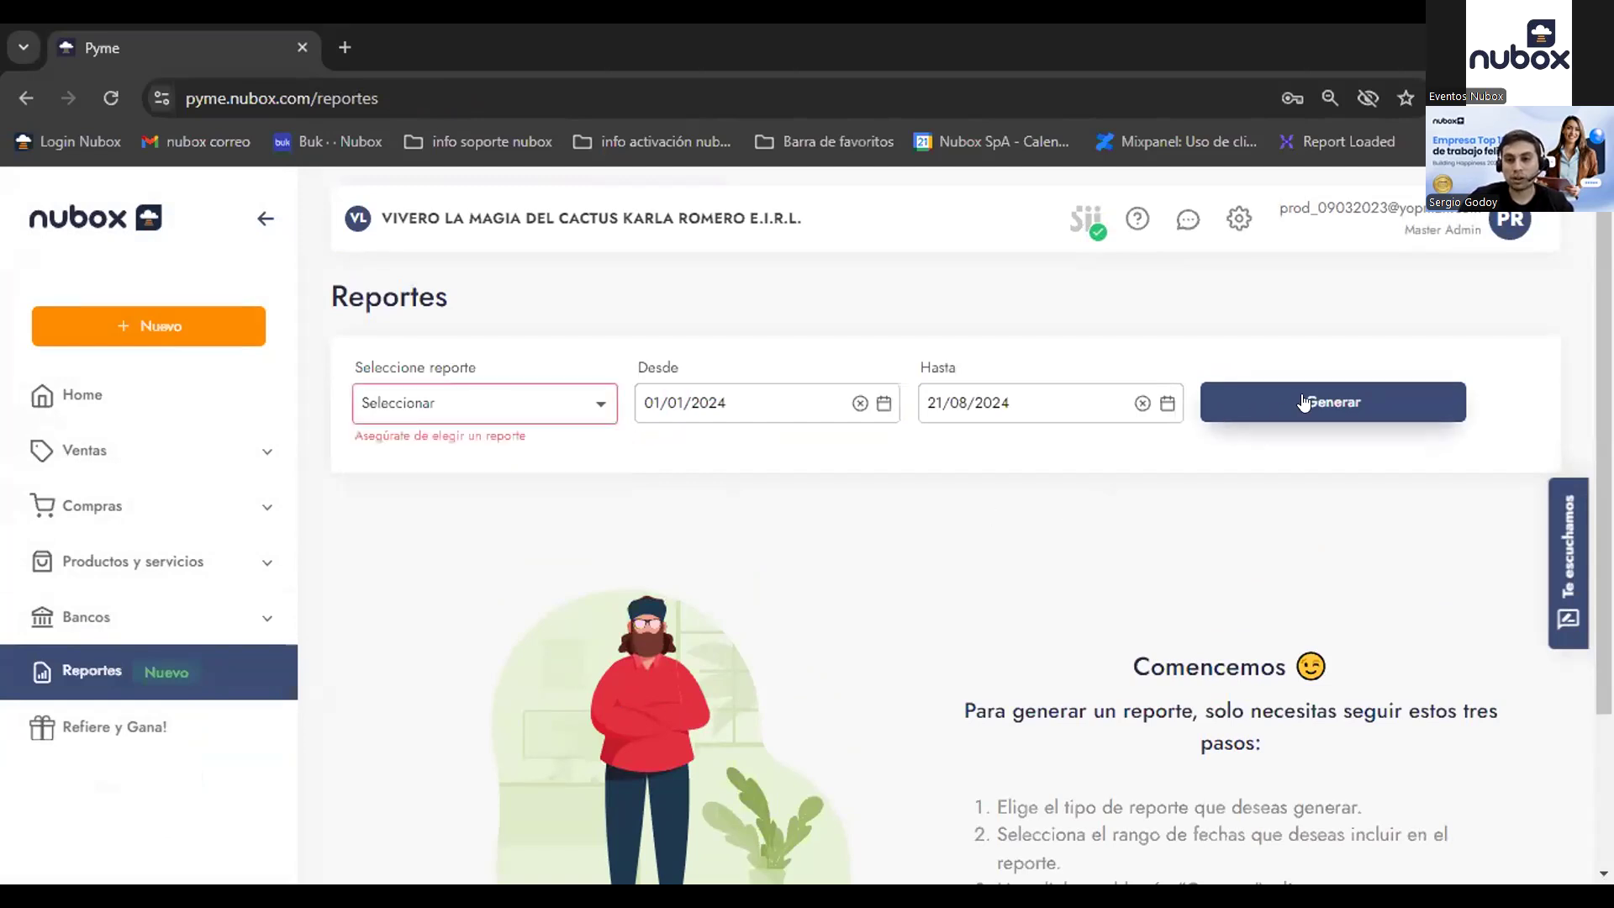
click(574, 398)
click(556, 449)
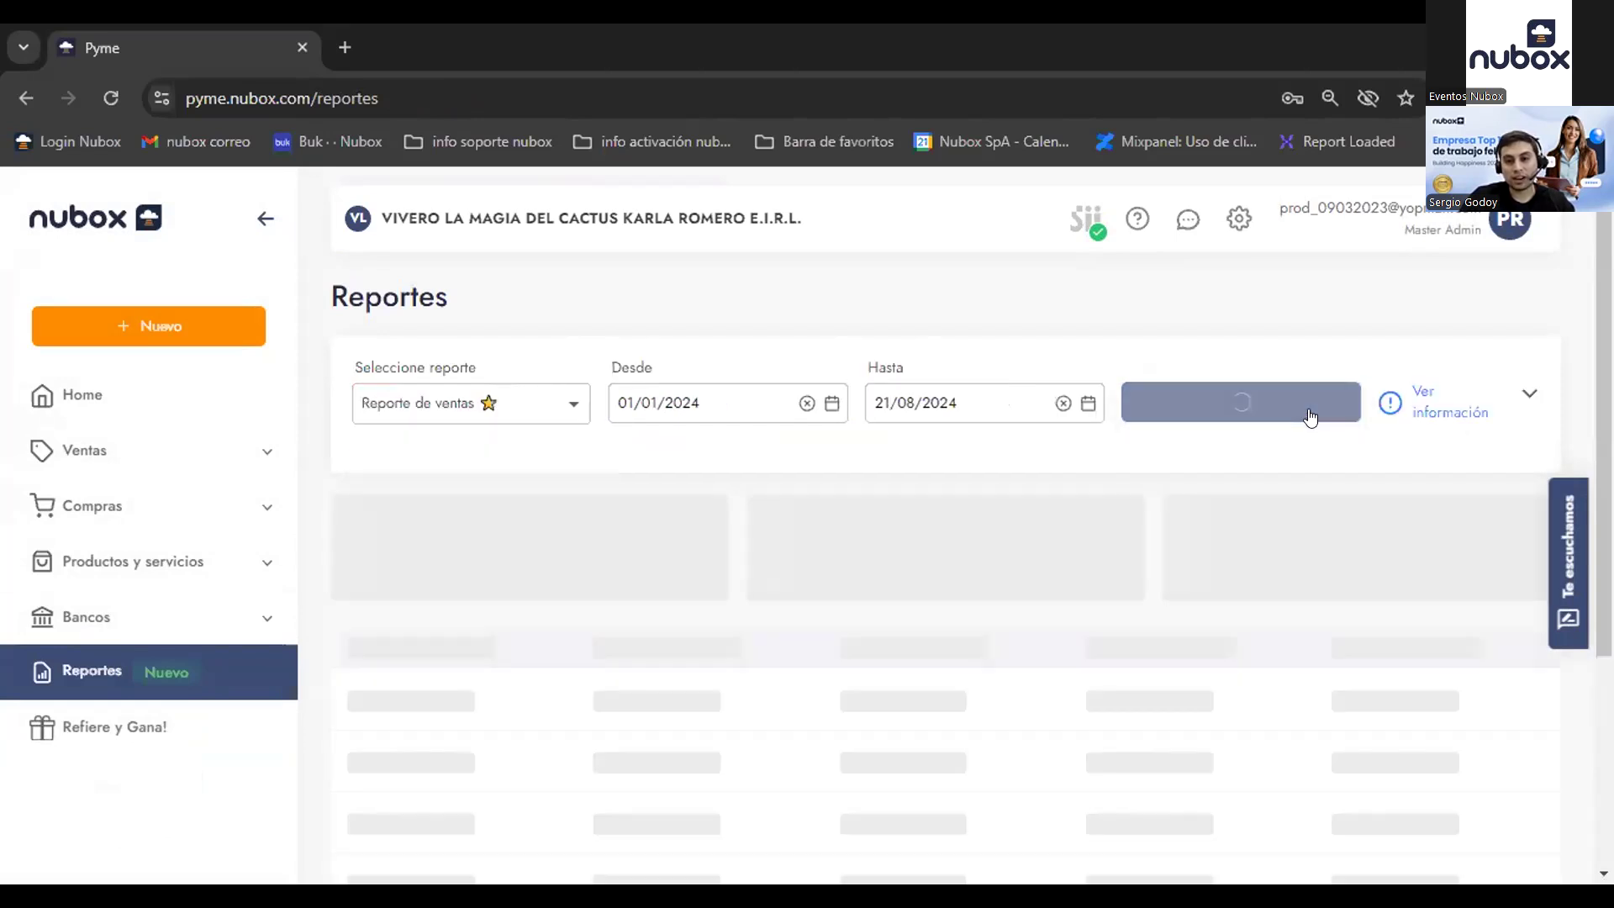
Step: Expand the information about the sales report and read its description and date filter note
click(1403, 405)
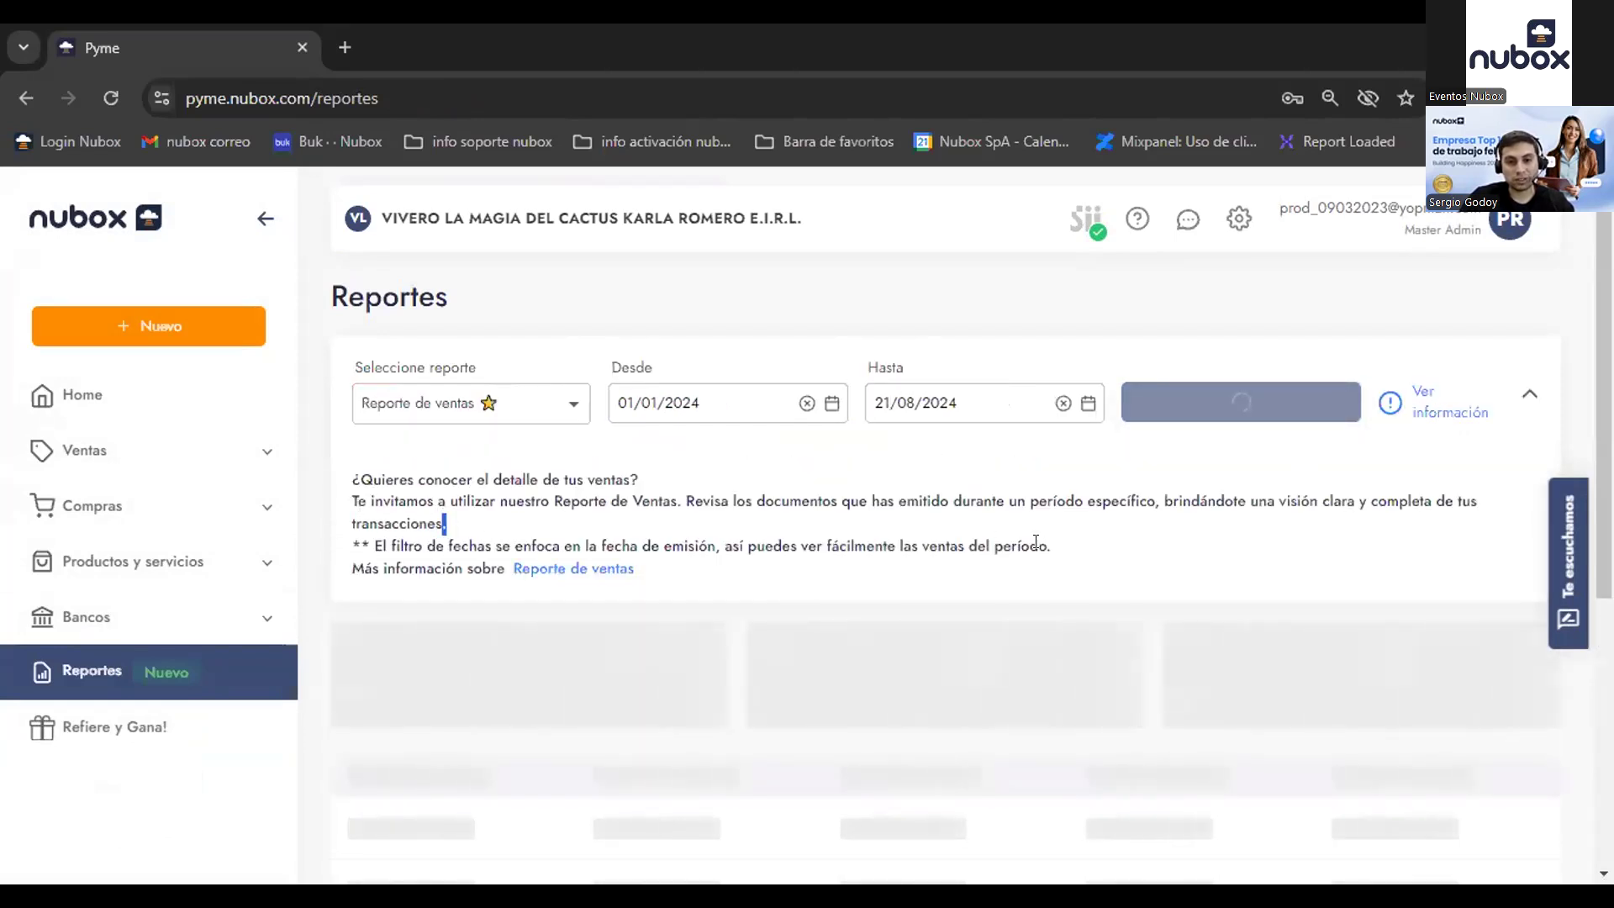
drag(1081, 547, 496, 500)
scroll(502, 606, down, 4)
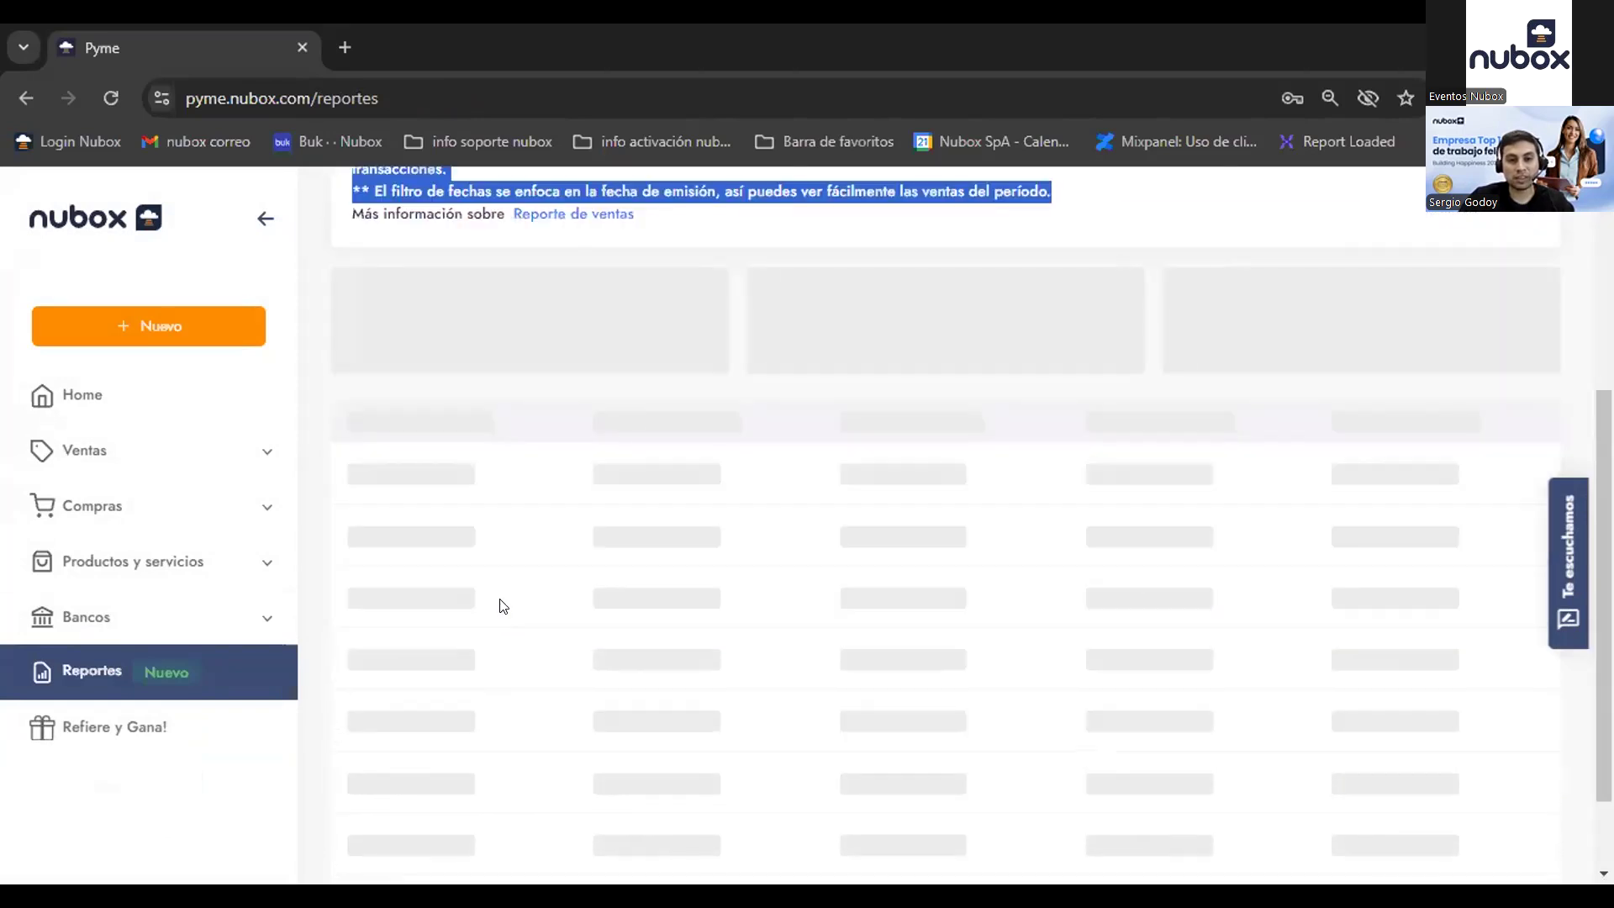
scroll(521, 580, up, 1)
click(534, 295)
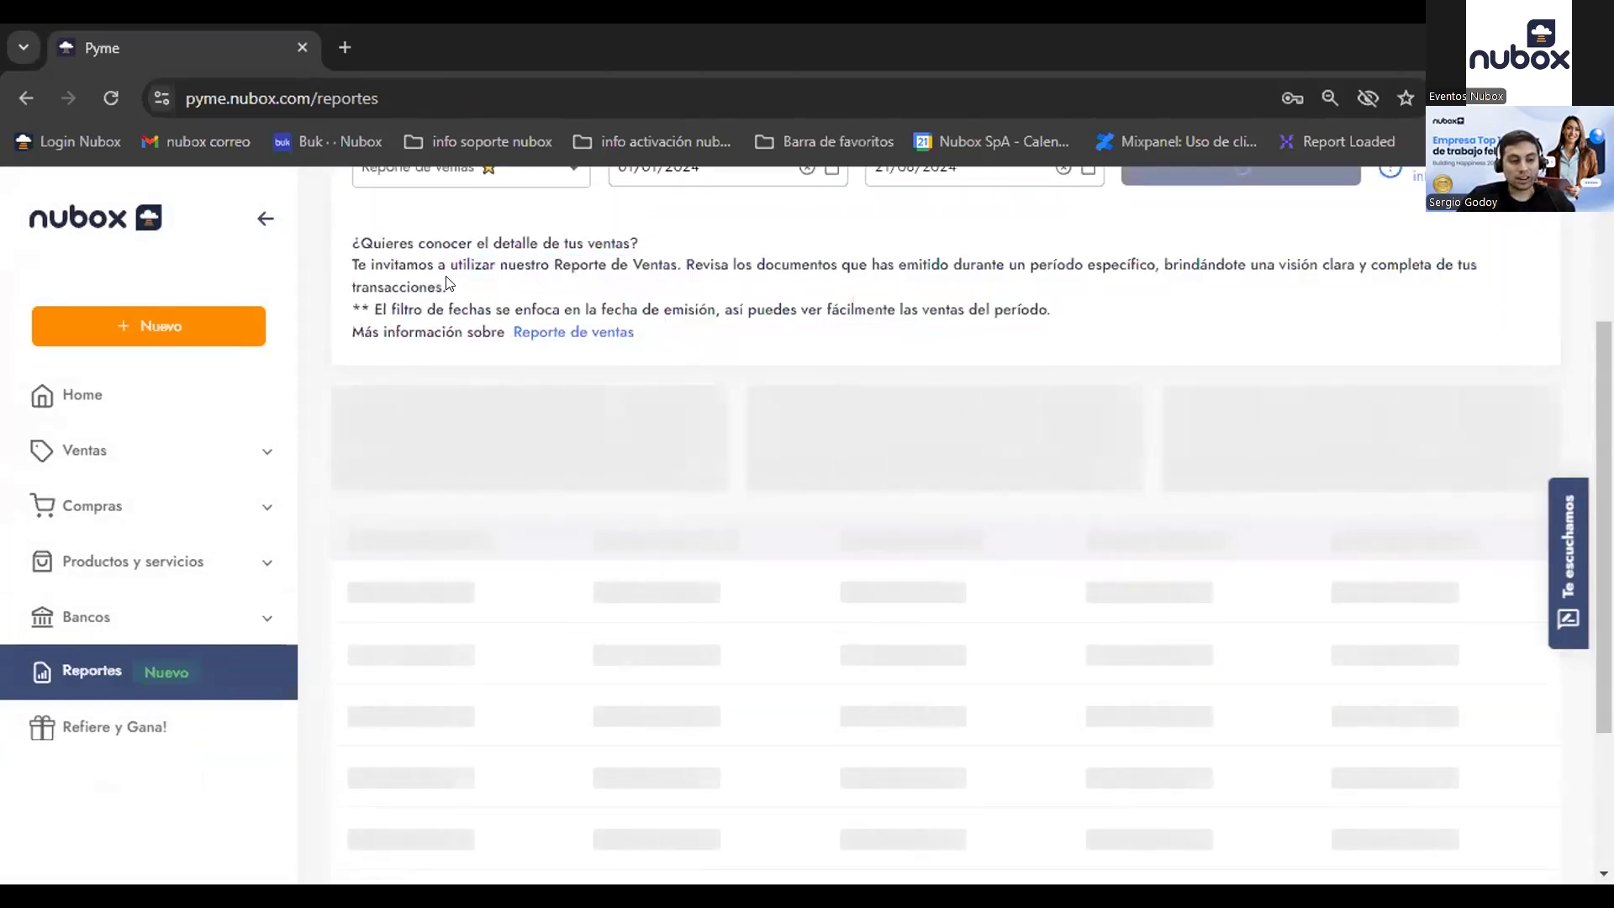
scroll(559, 599, up, 1)
scroll(549, 451, down, 1)
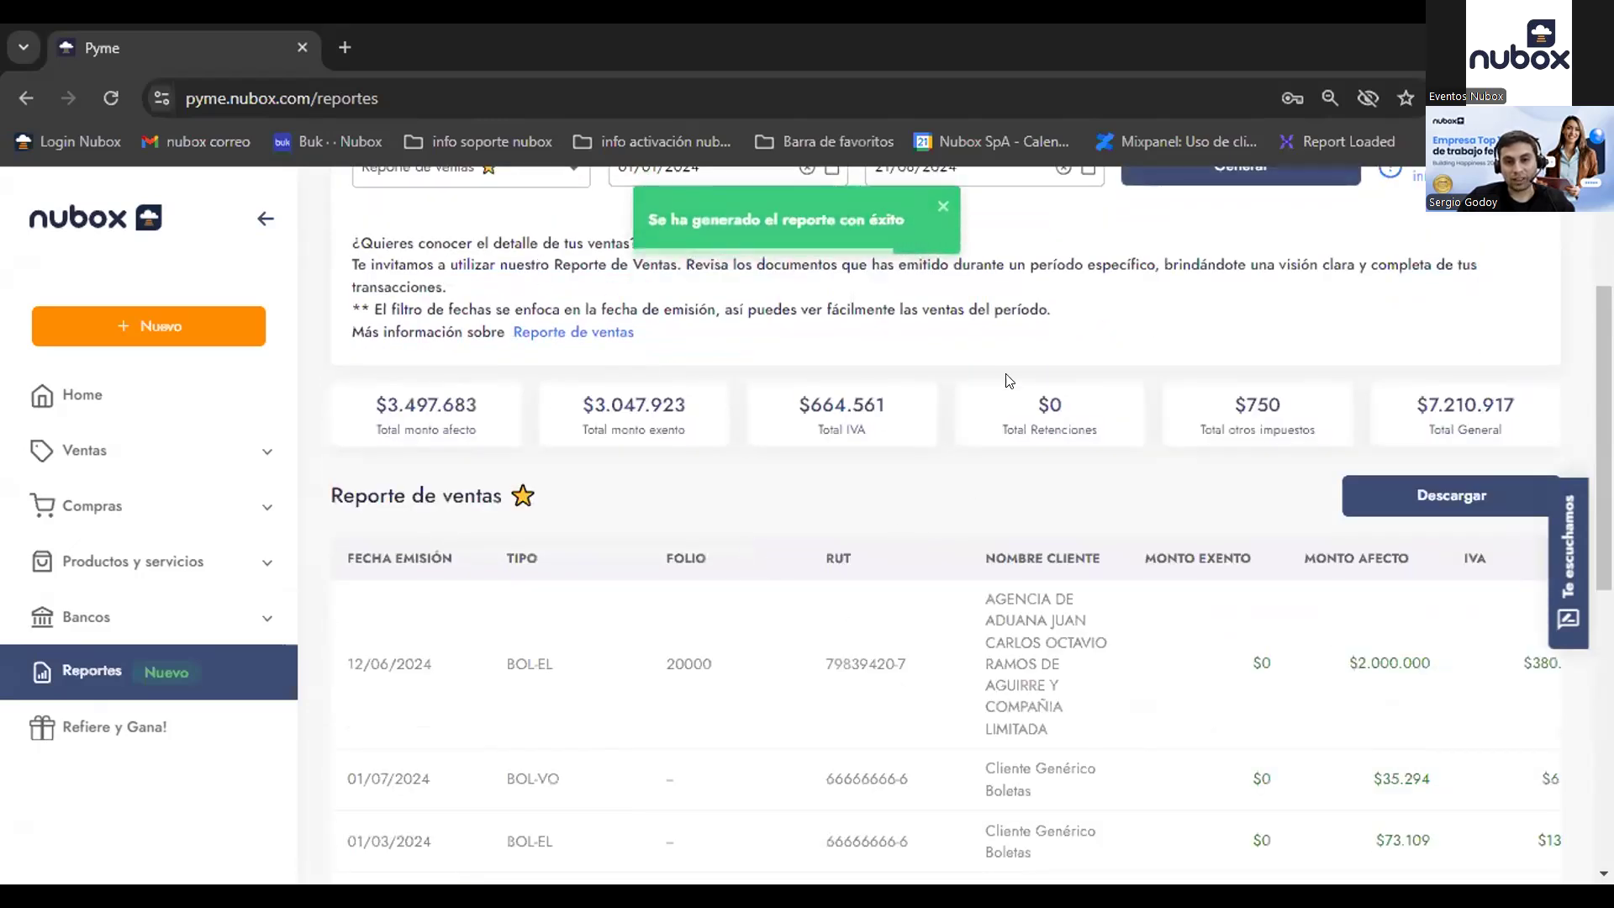
Step: Download the generated sales report and save it in the Descargas folder as a CSV file under the suggested name
scroll(1096, 639, down, 5)
scroll(959, 653, up, 8)
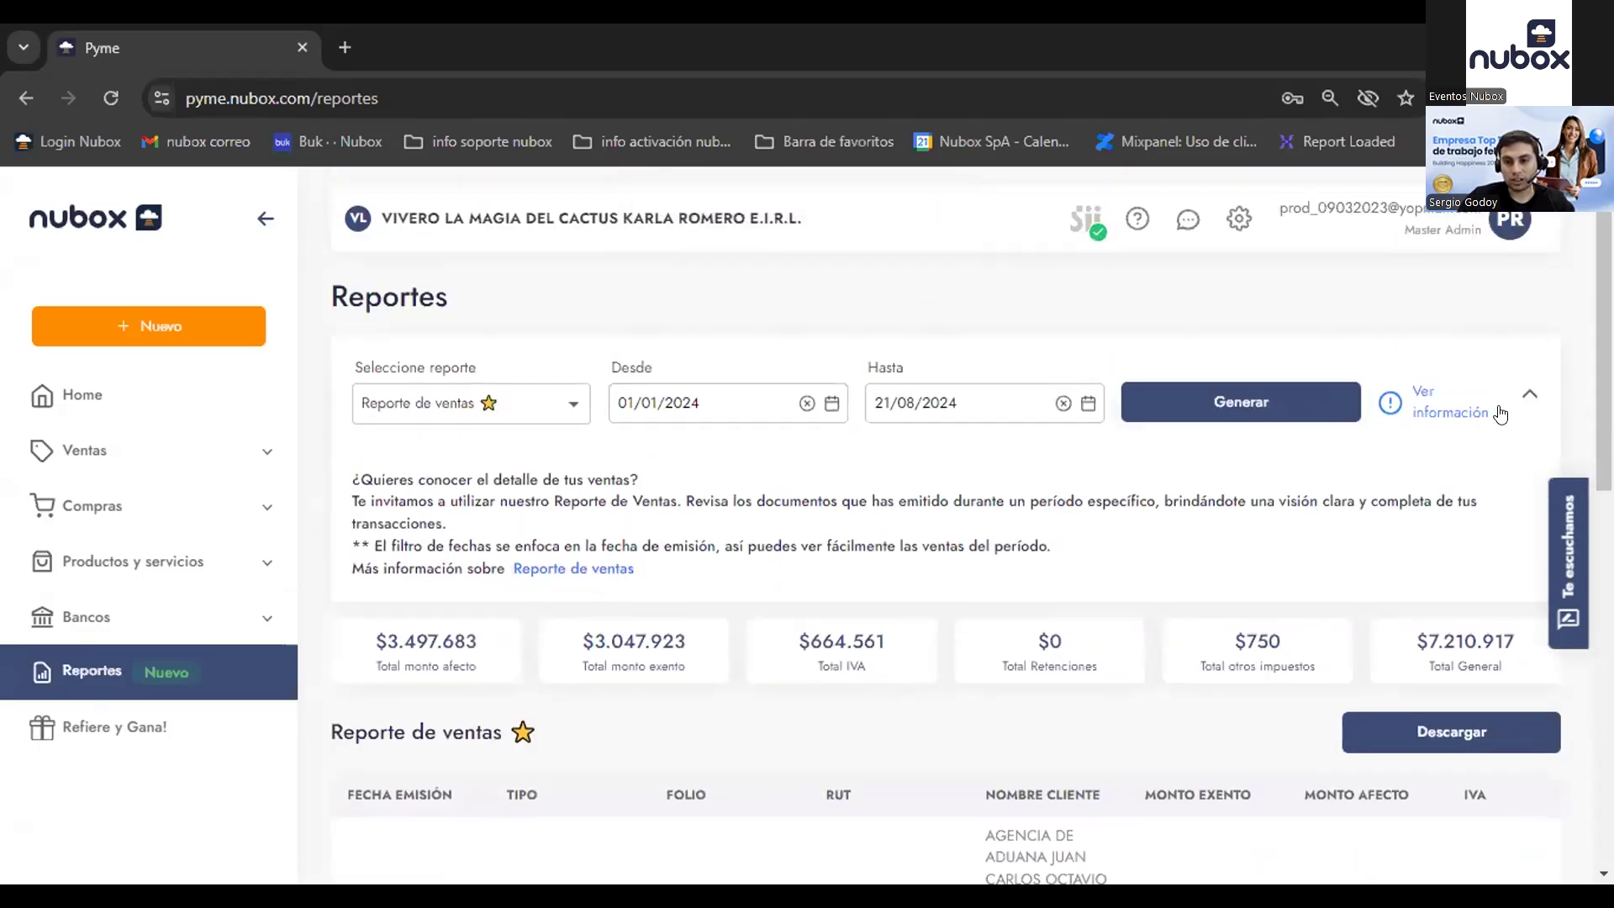
scroll(1428, 511, down, 1)
scroll(1427, 512, down, 7)
scroll(1342, 542, up, 5)
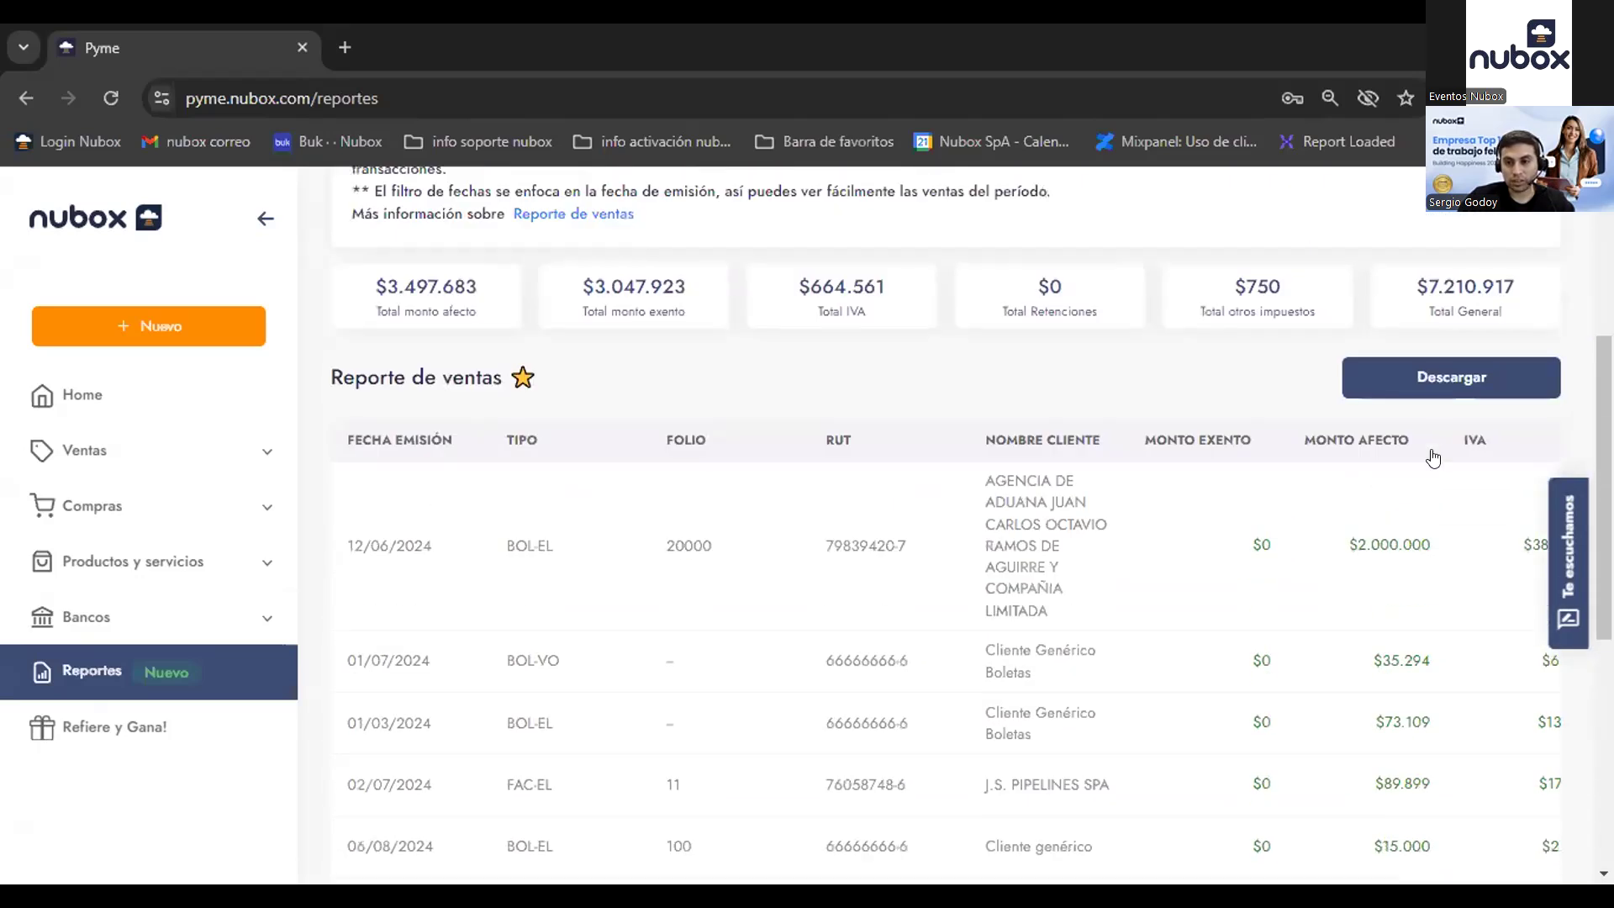
click(1446, 393)
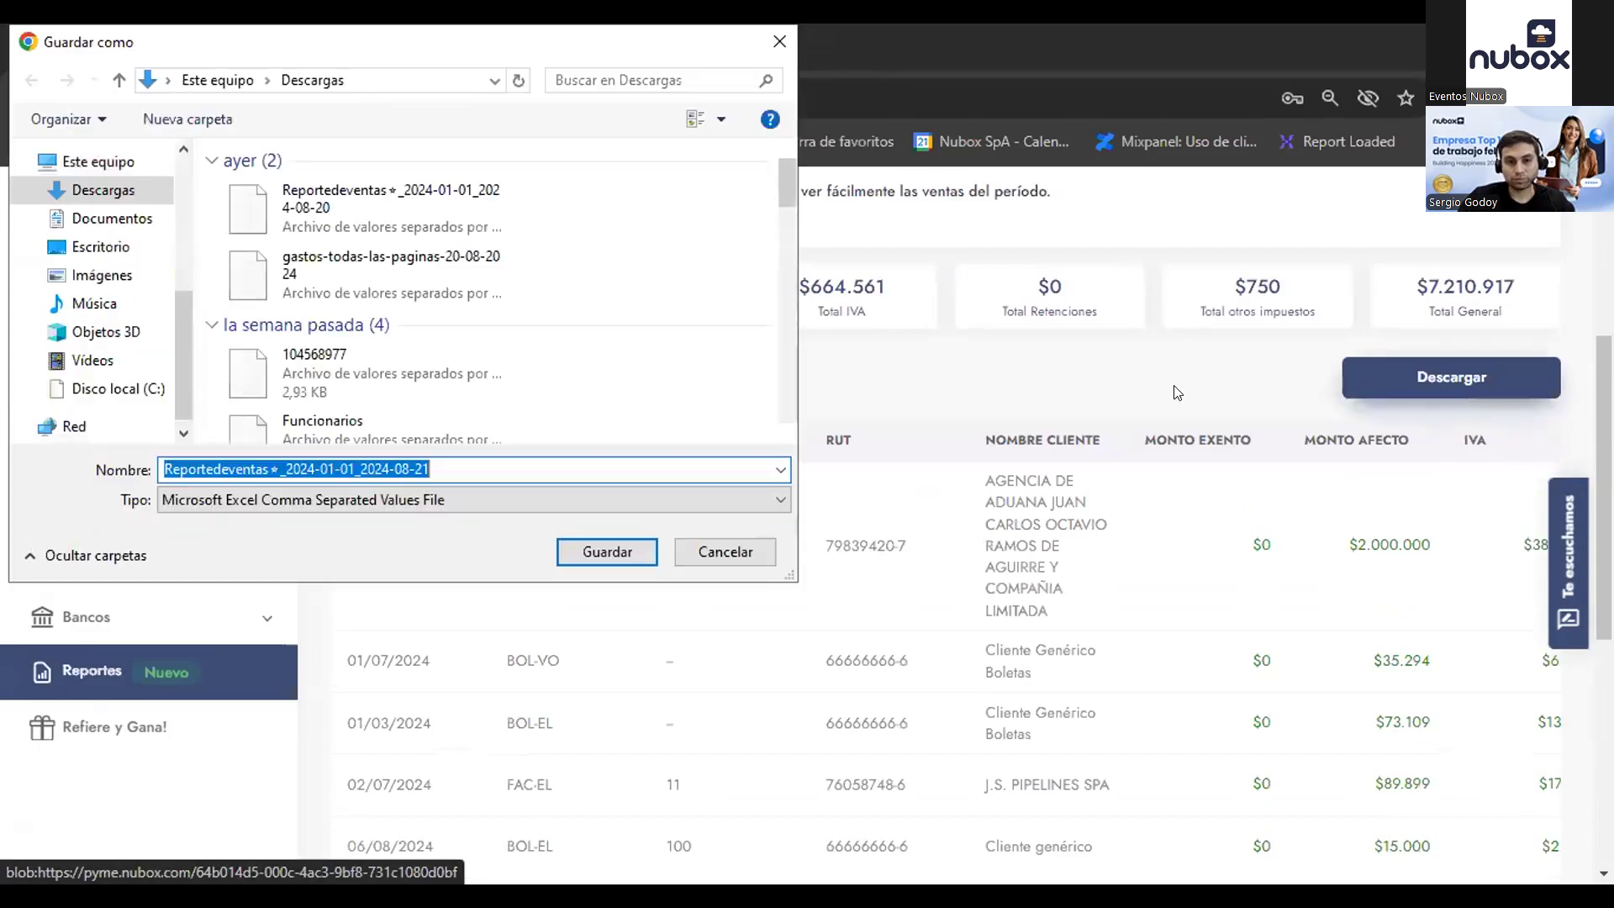
click(607, 552)
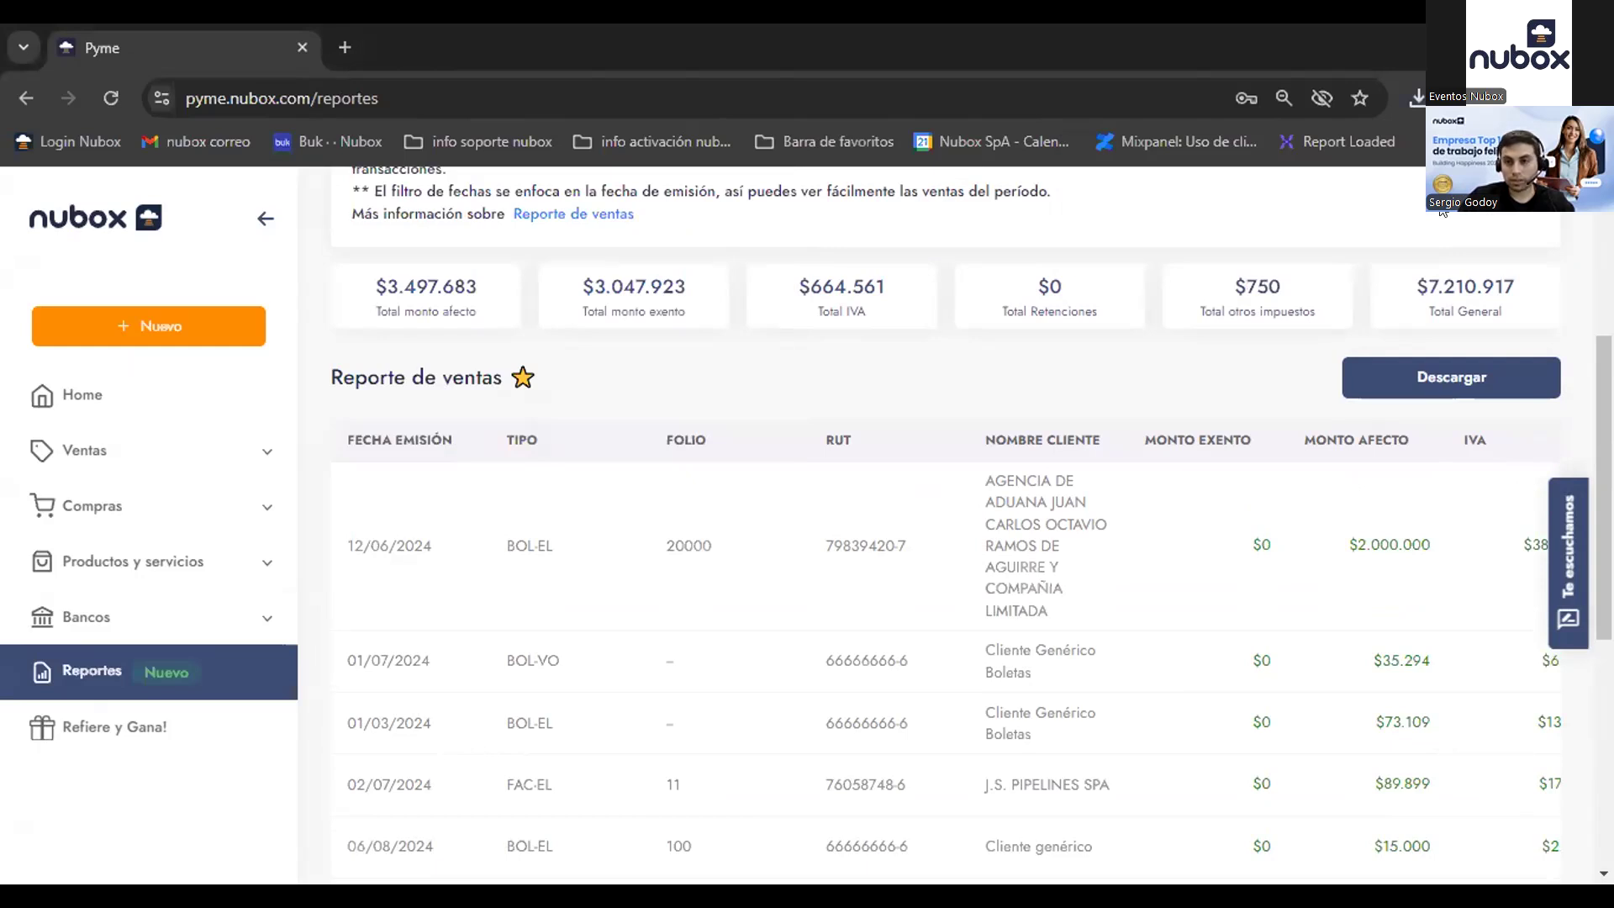
Step: Open the downloaded sales report CSV from the browser's recent downloads and switch to it in Excel
click(1419, 98)
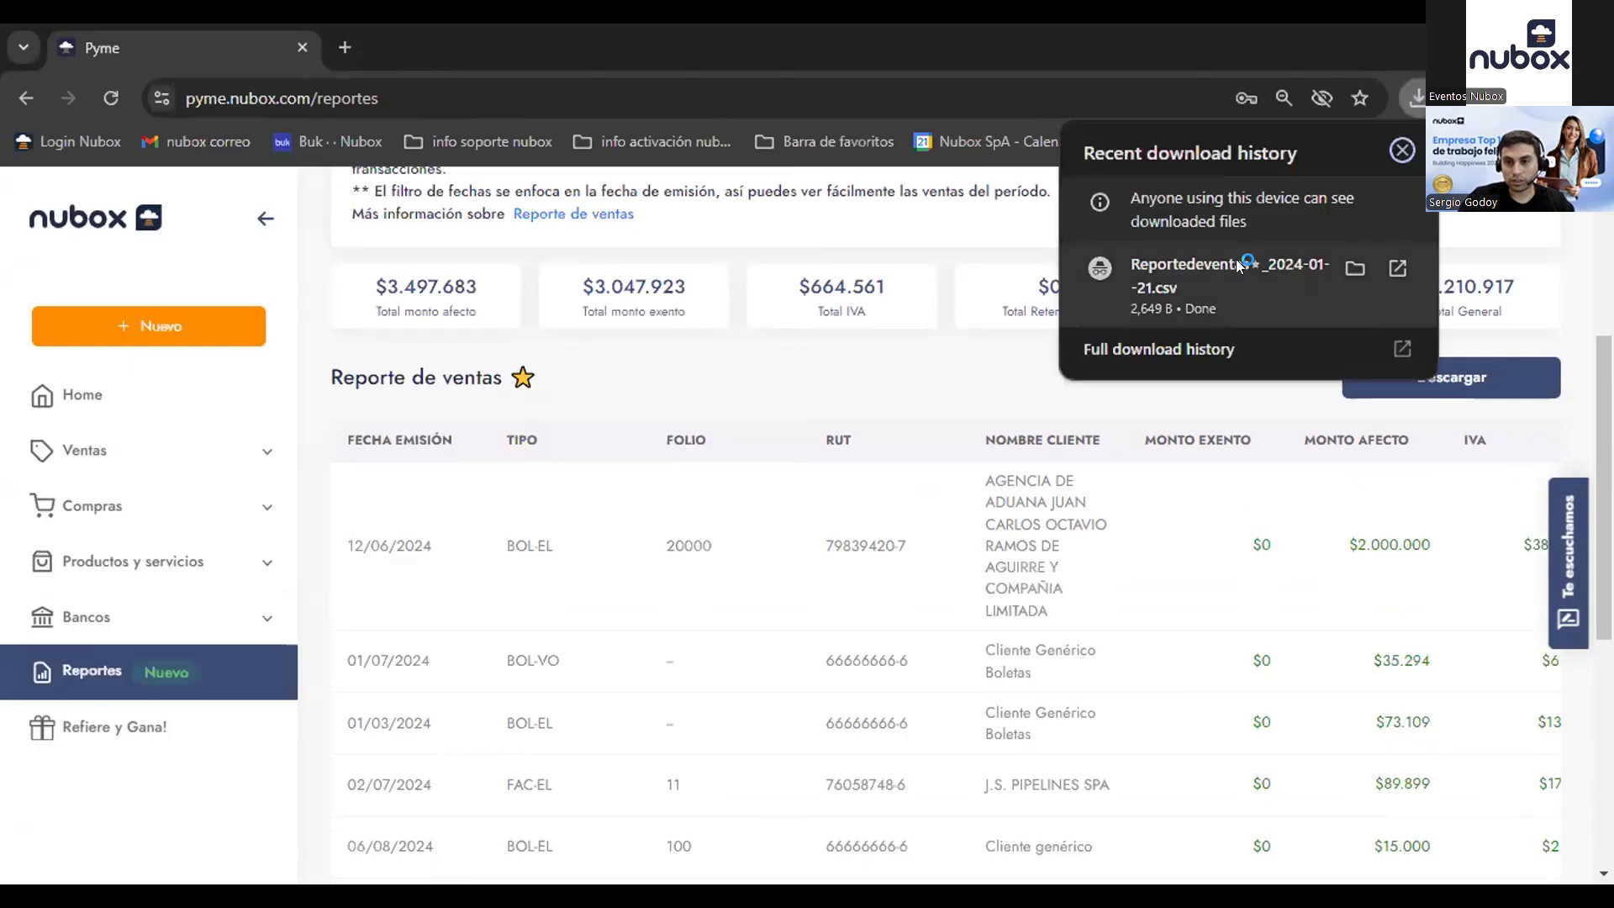
click(777, 848)
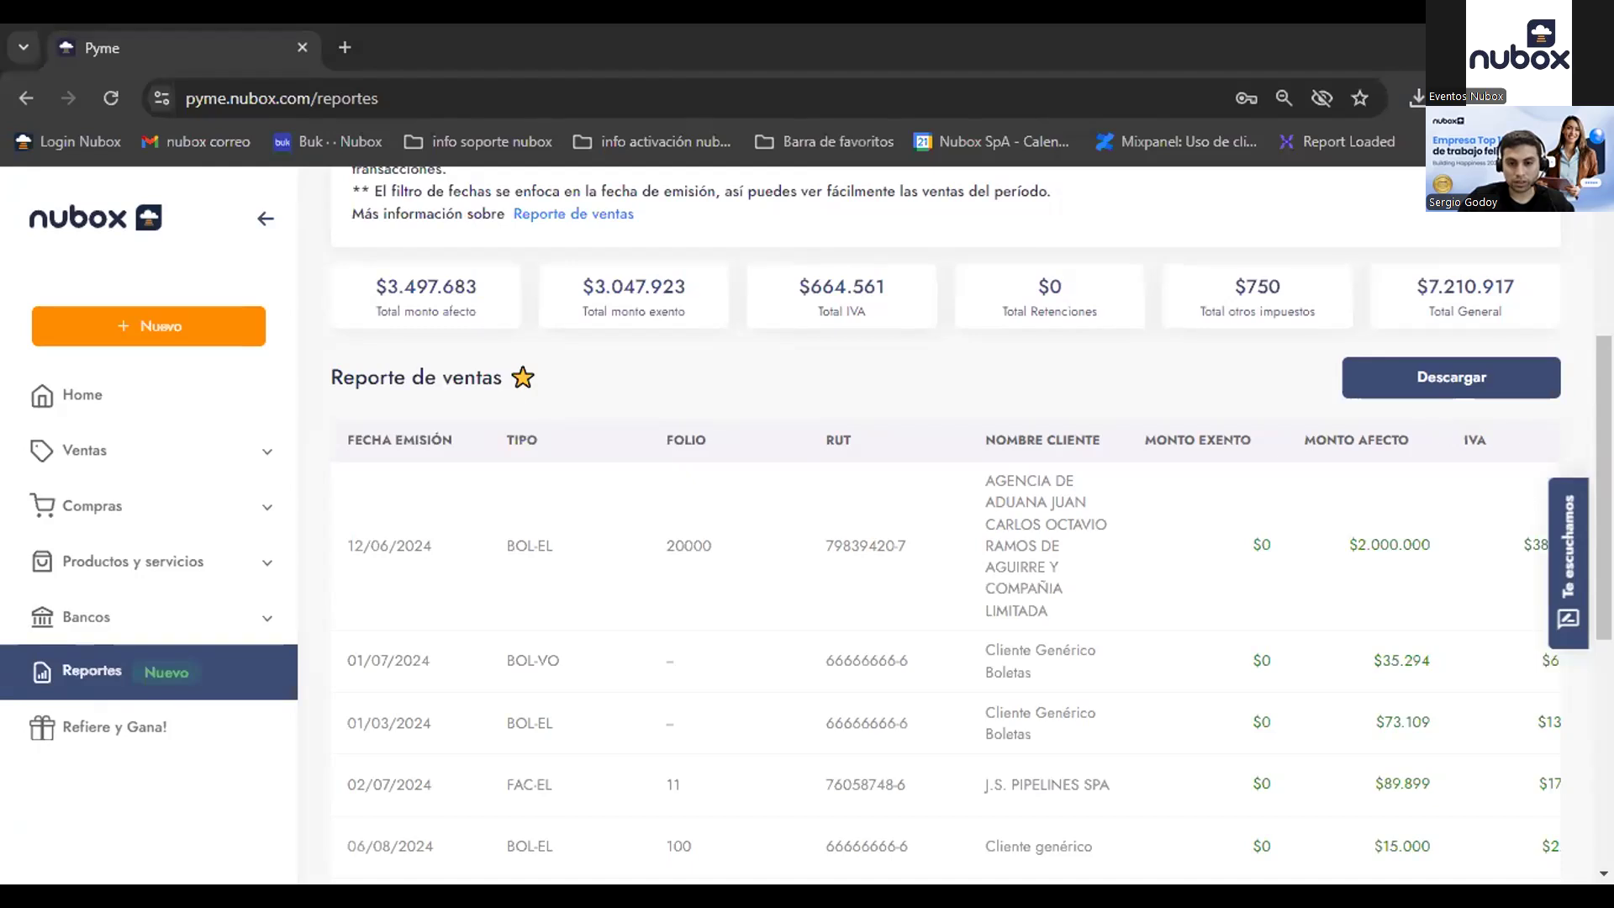
key(alt+Tab)
Step: Examine the exported report's columns in Excel: document type, issue date, client, exempt and taxable amounts, IVA, other taxes and Total
click(148, 364)
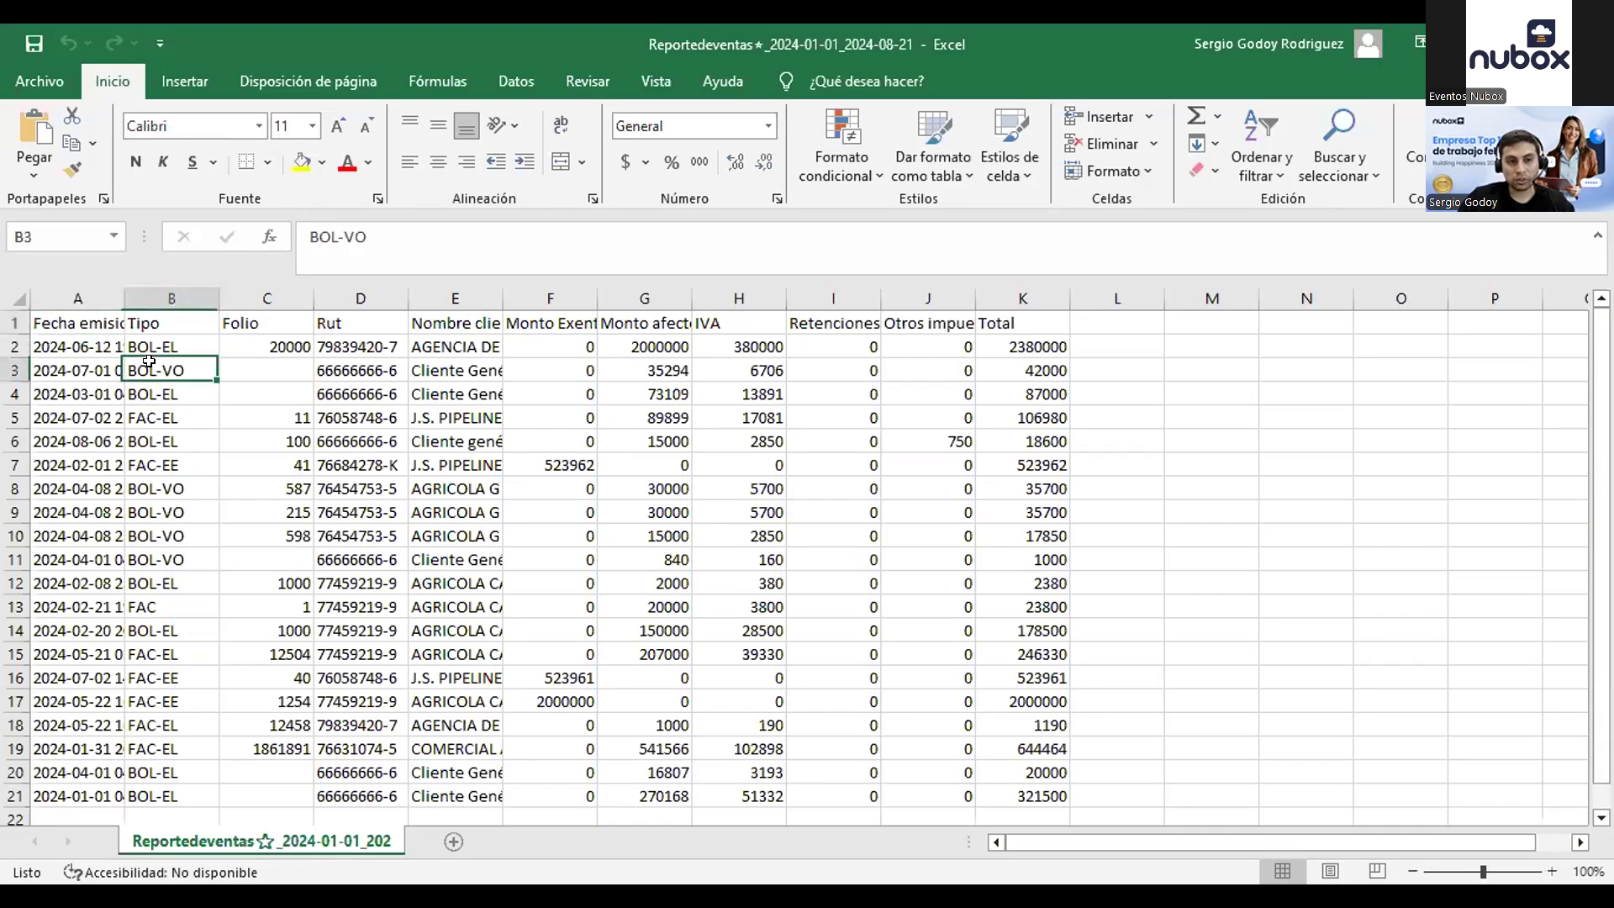
click(160, 320)
click(177, 433)
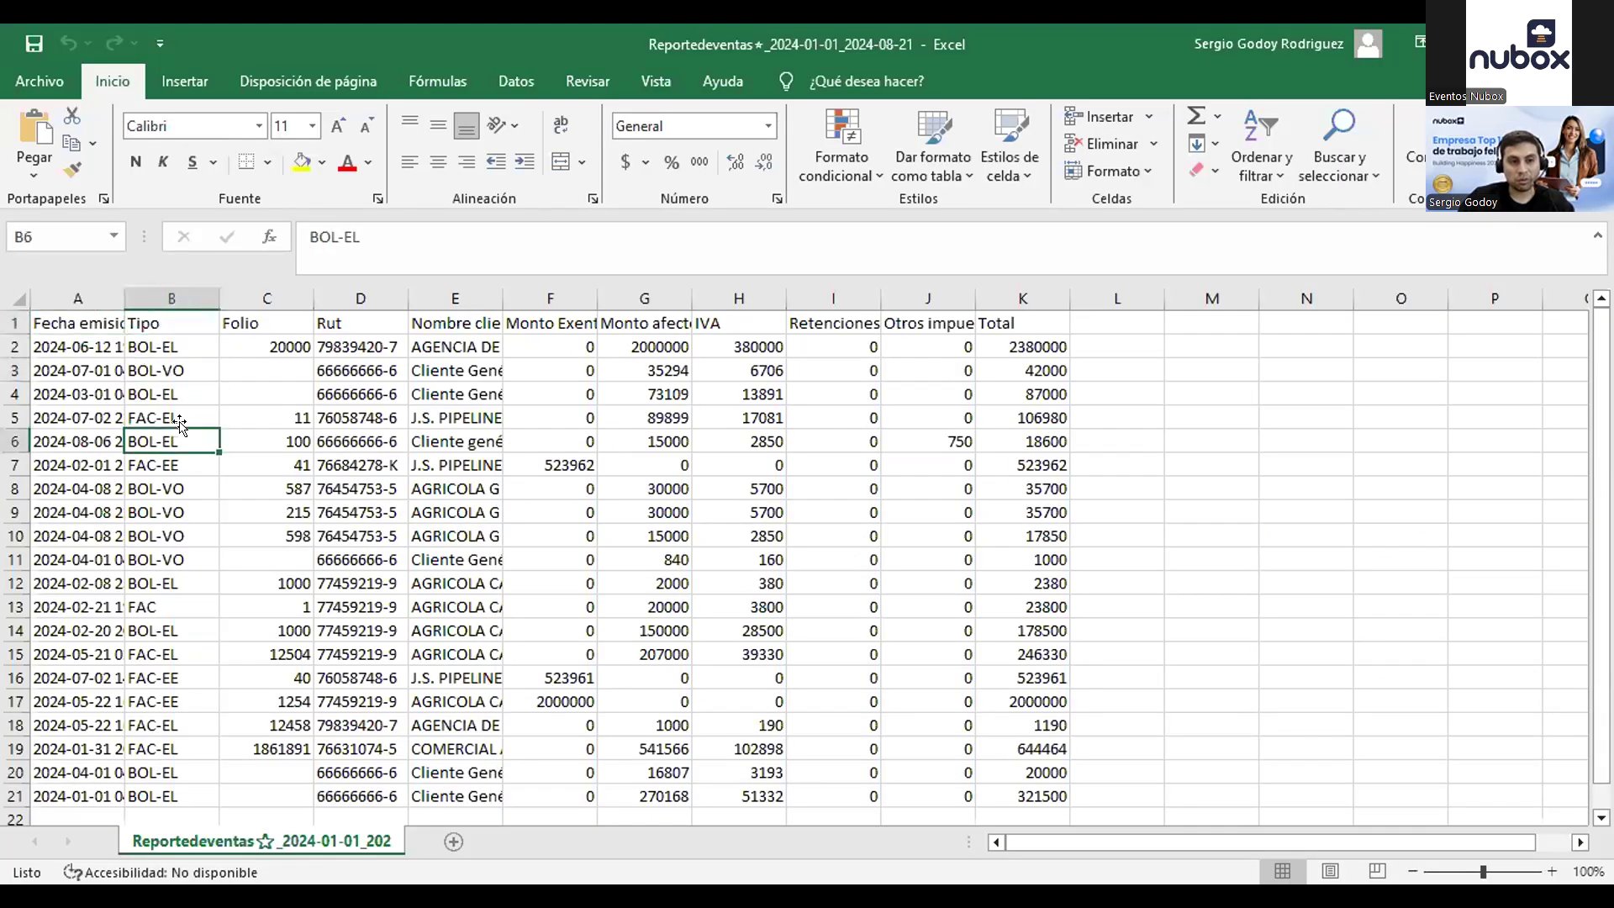
click(101, 343)
click(100, 320)
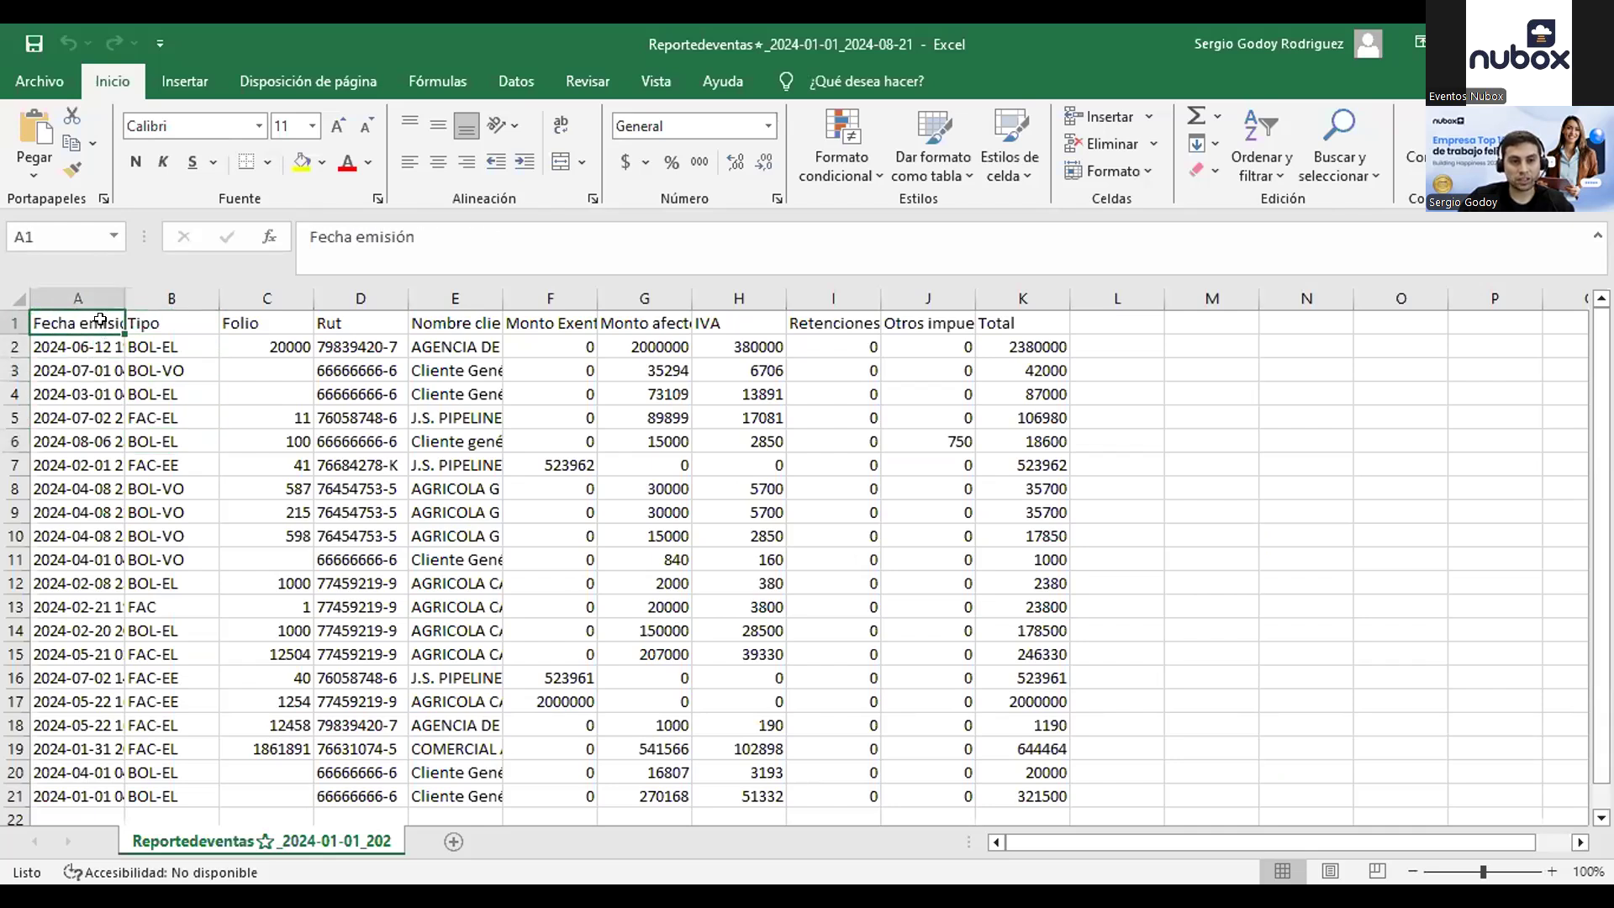
click(462, 324)
drag(573, 322, 821, 339)
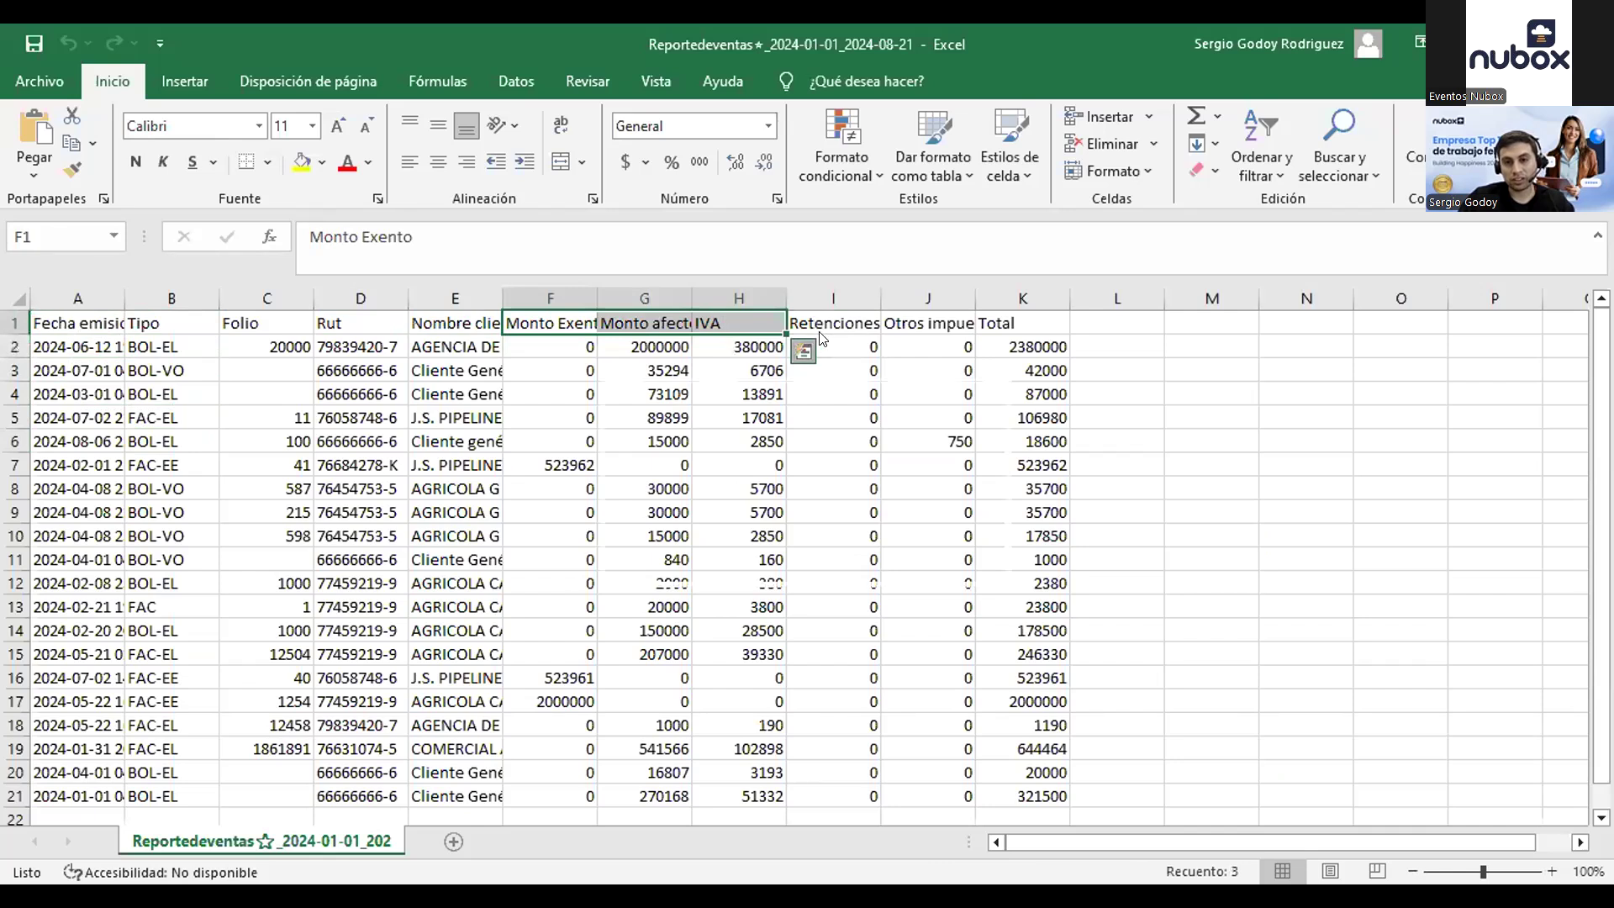
drag(931, 324, 935, 378)
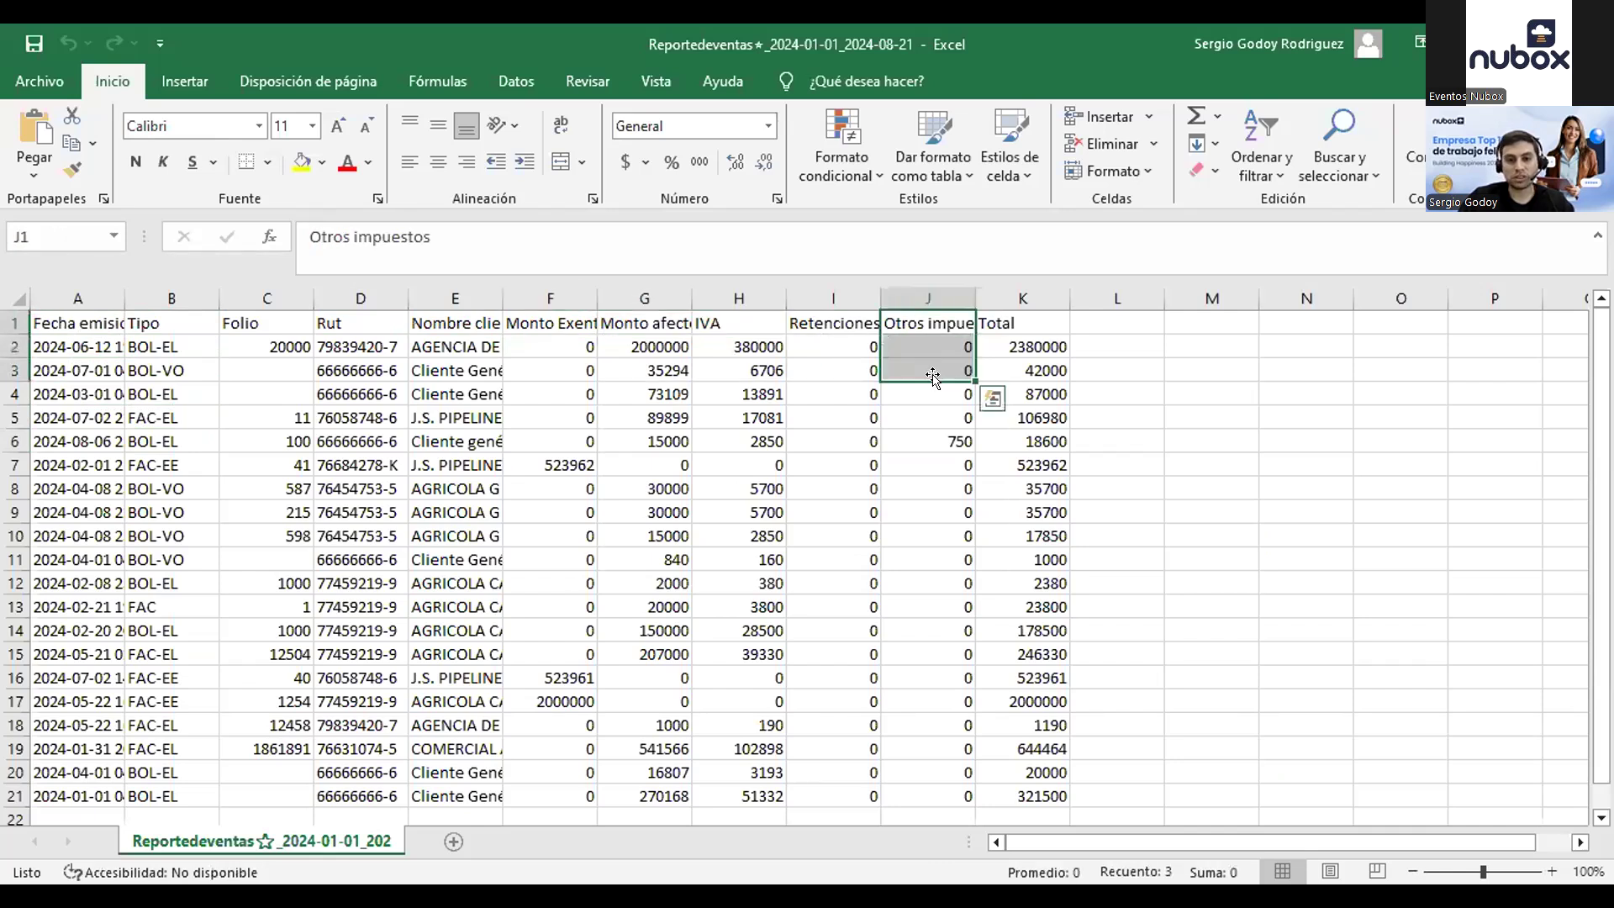
click(1007, 343)
drag(1037, 370, 1035, 654)
drag(1039, 465, 1051, 674)
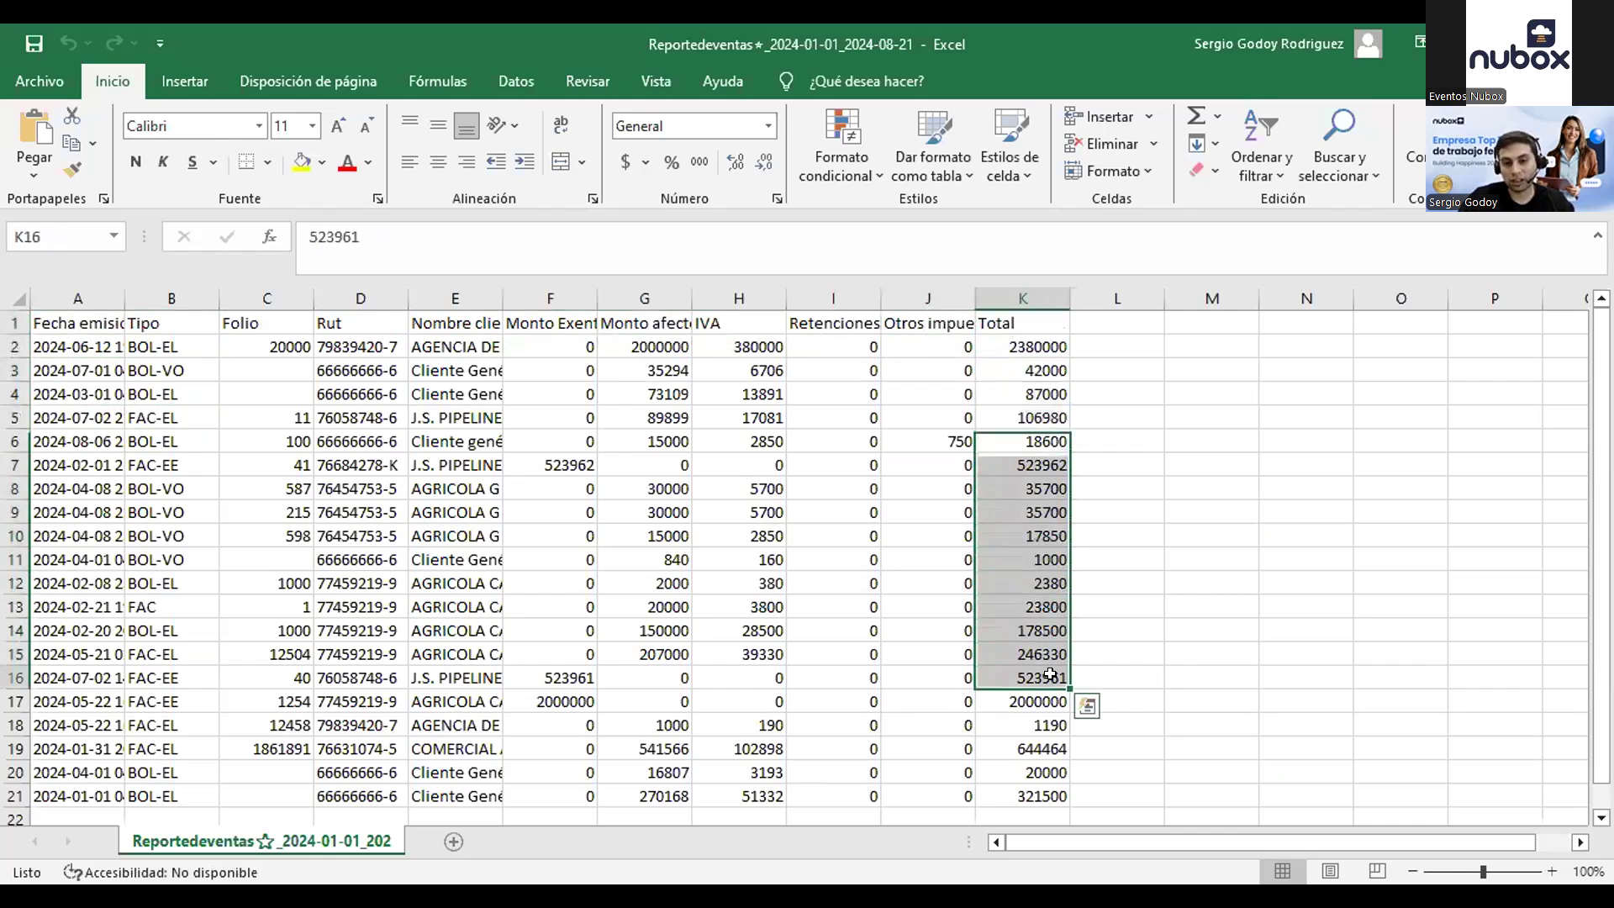
click(1047, 678)
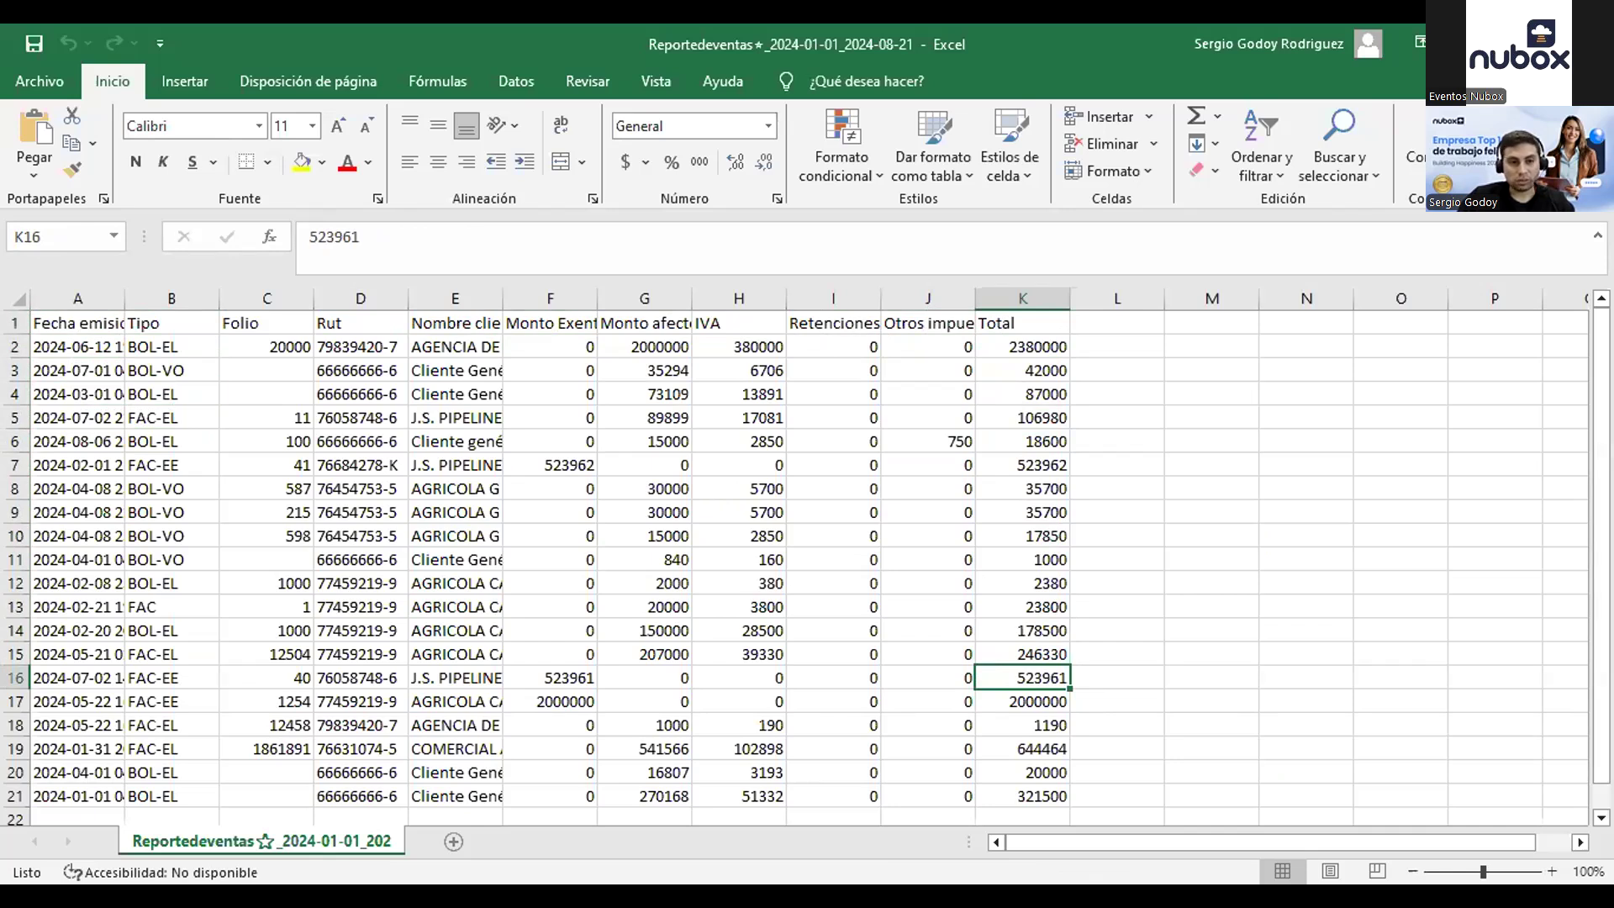
Step: Switch back to Nubox in the browser, open Cotizaciones under Ventas, and look over the listed quotations
key(alt+Tab)
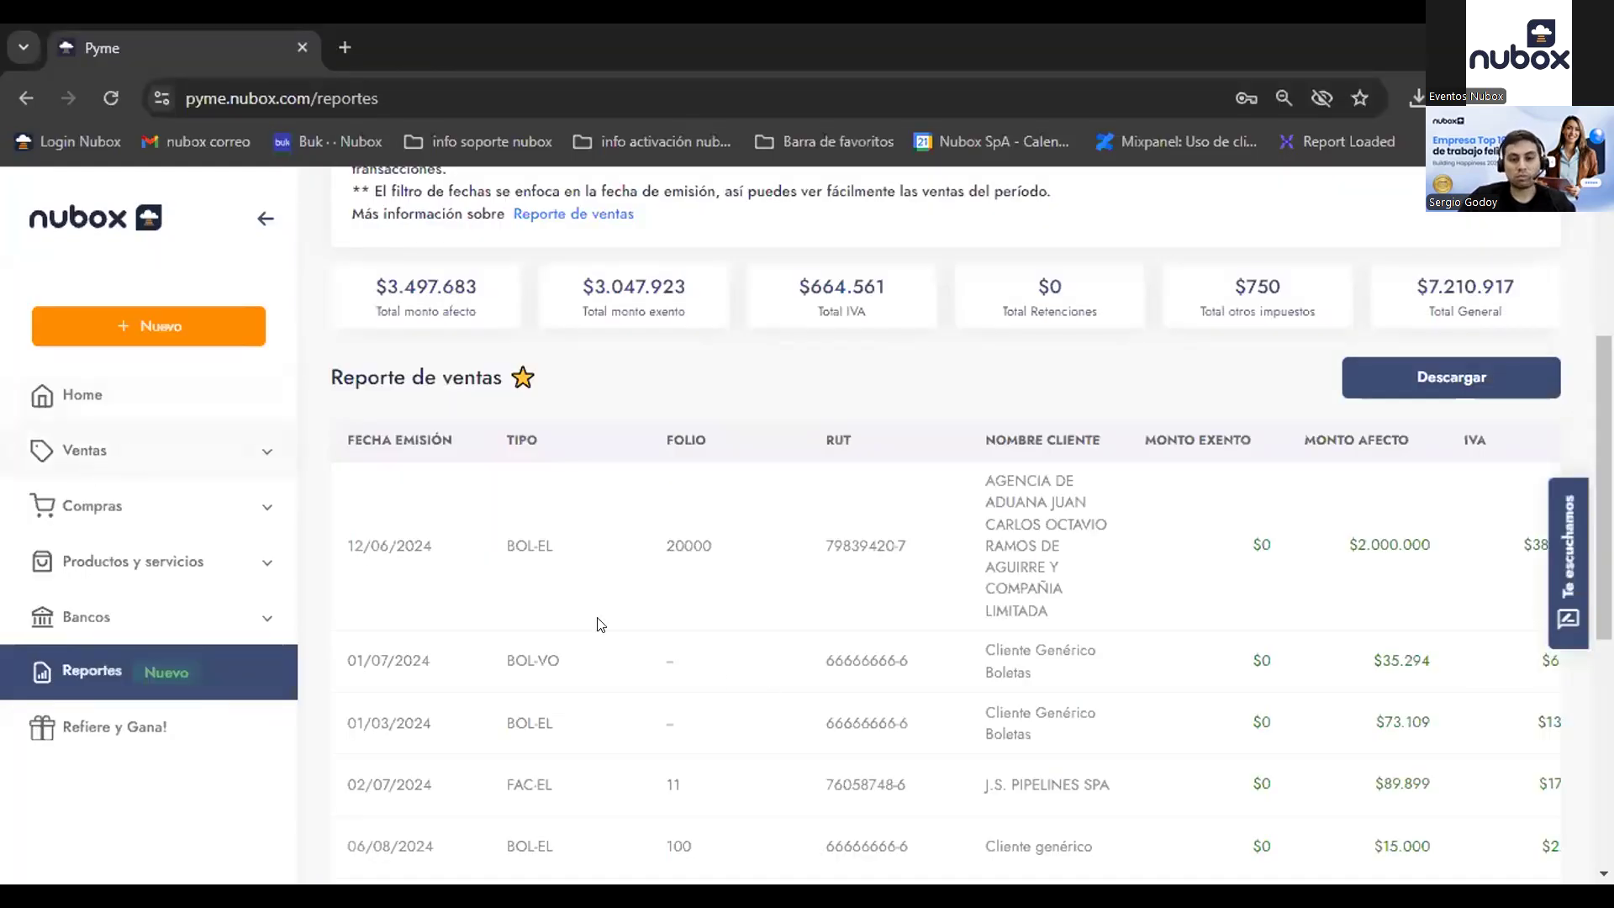
click(162, 453)
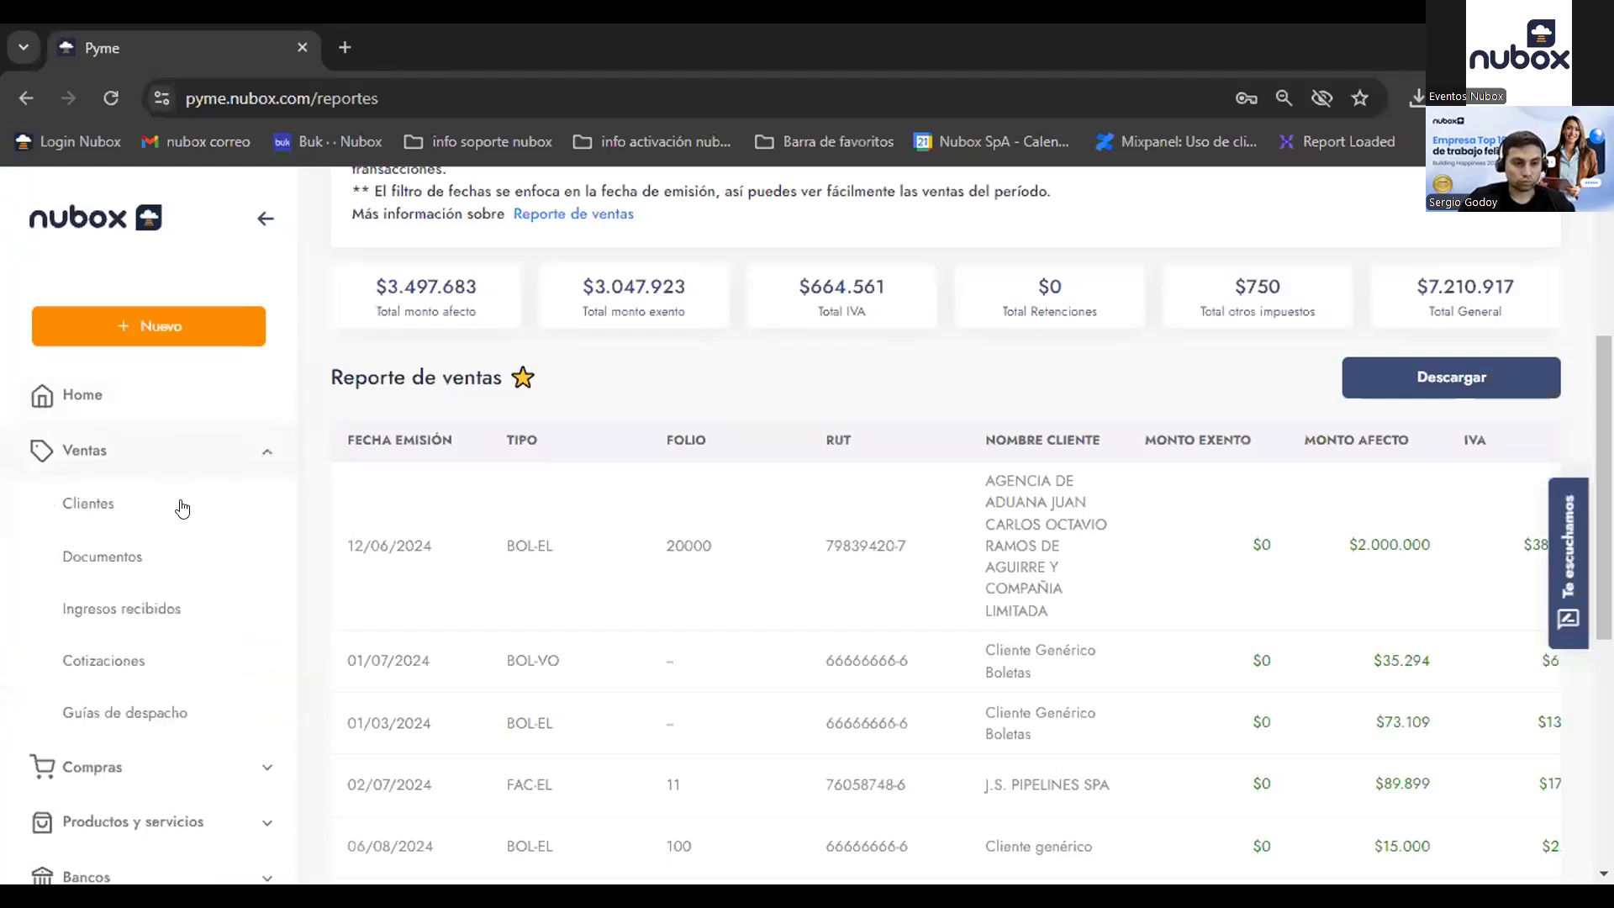
click(205, 664)
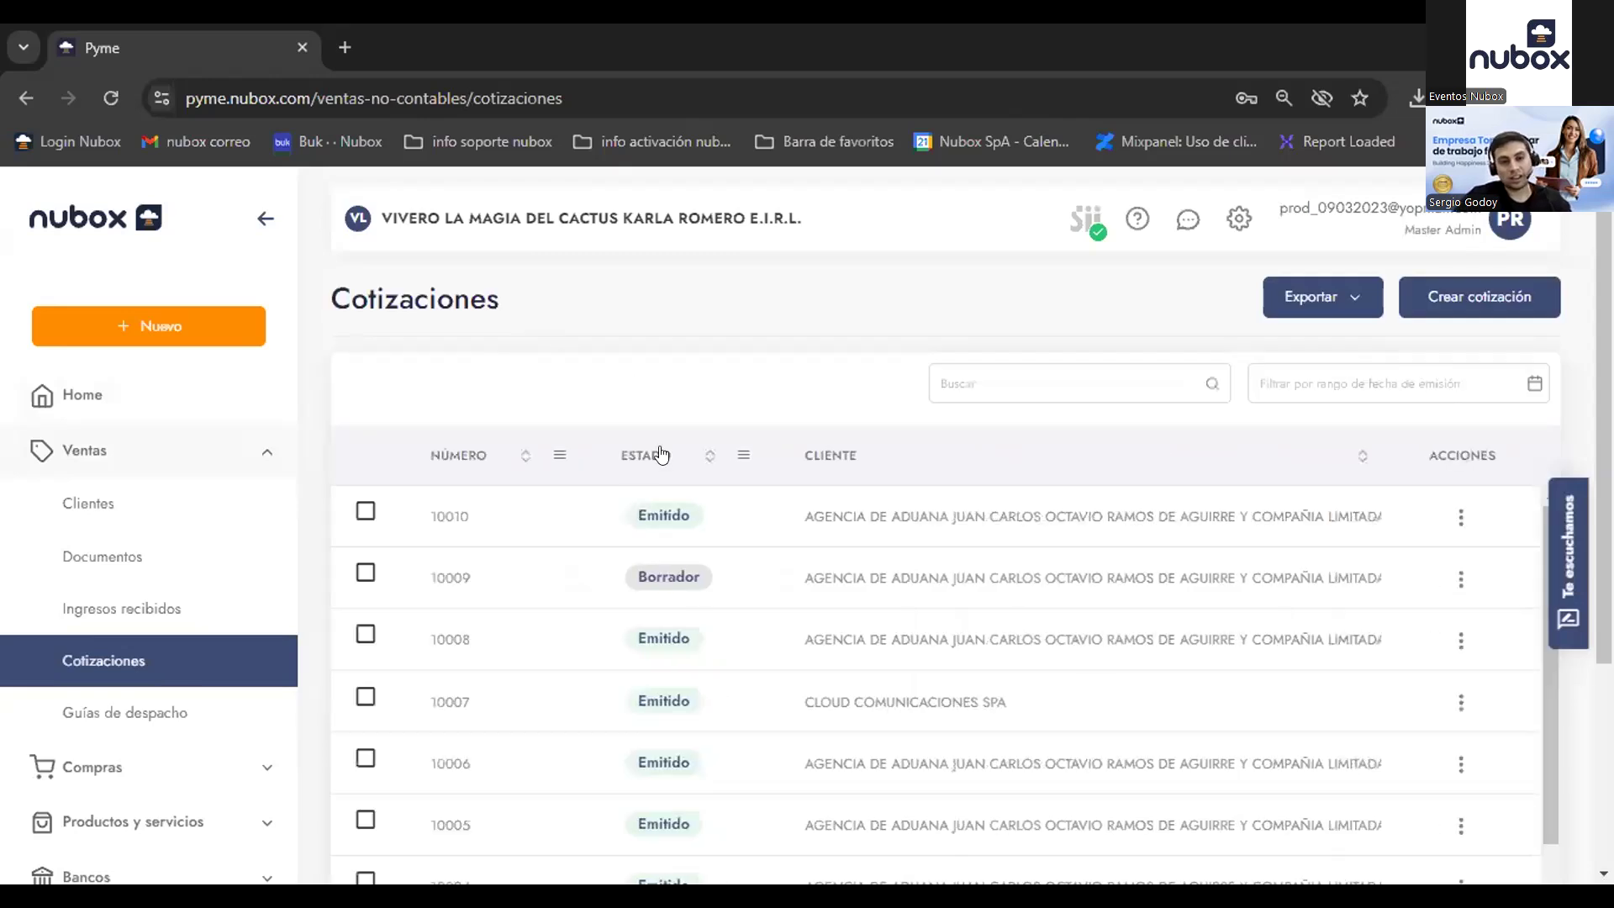
scroll(832, 521, down, 2)
scroll(782, 600, up, 2)
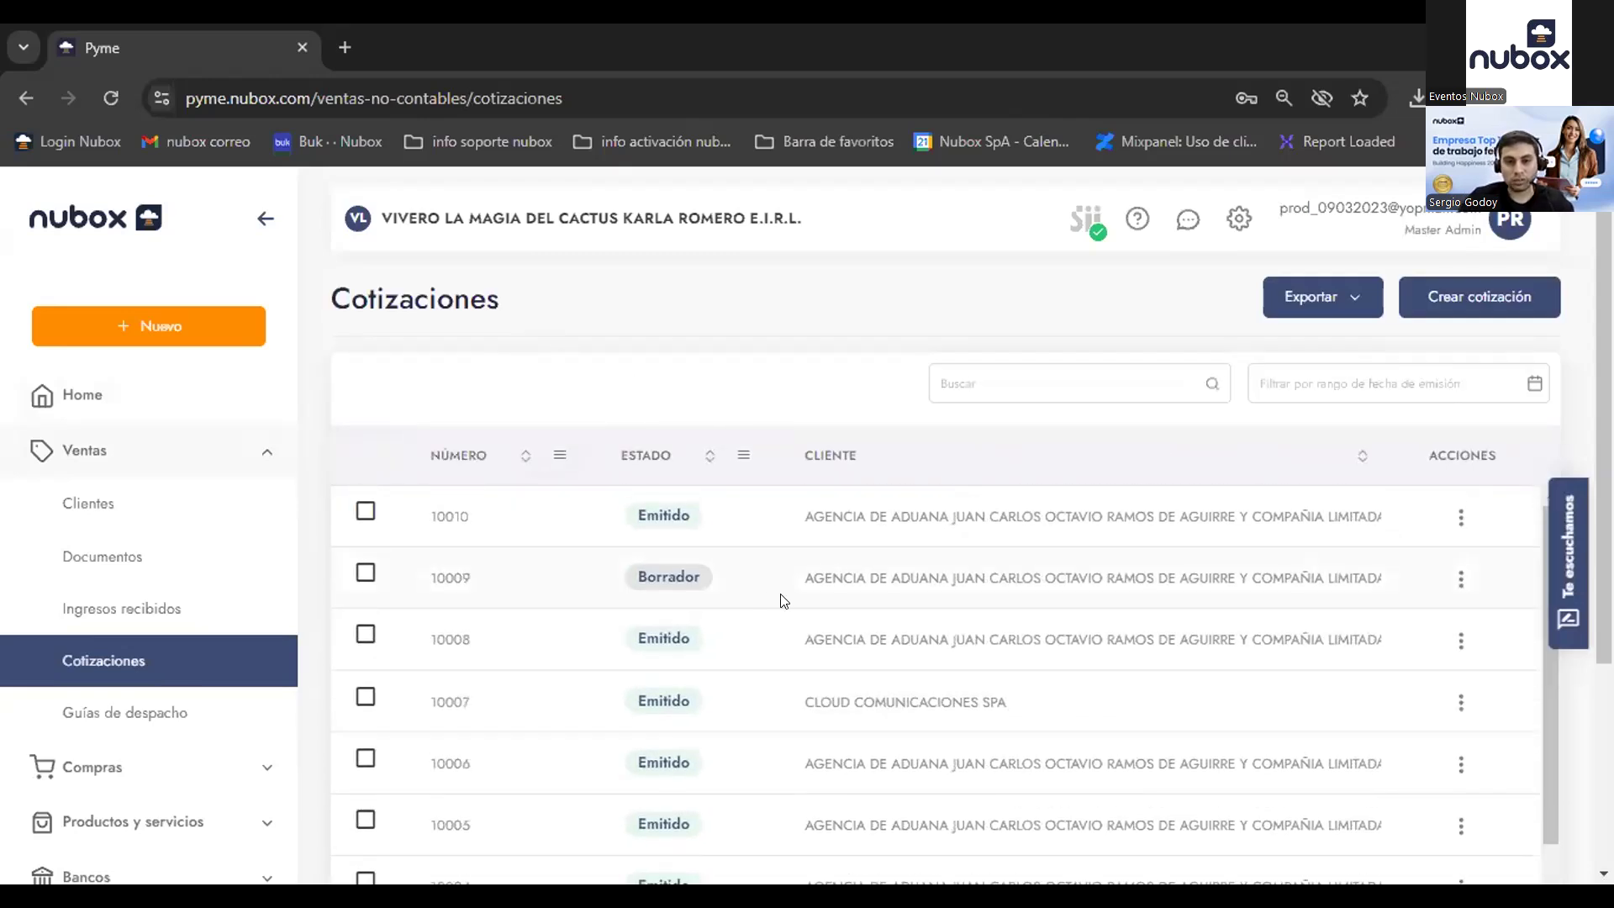
scroll(1222, 487, down, 1)
scroll(1232, 587, up, 1)
click(381, 515)
scroll(934, 554, down, 2)
scroll(1049, 566, up, 2)
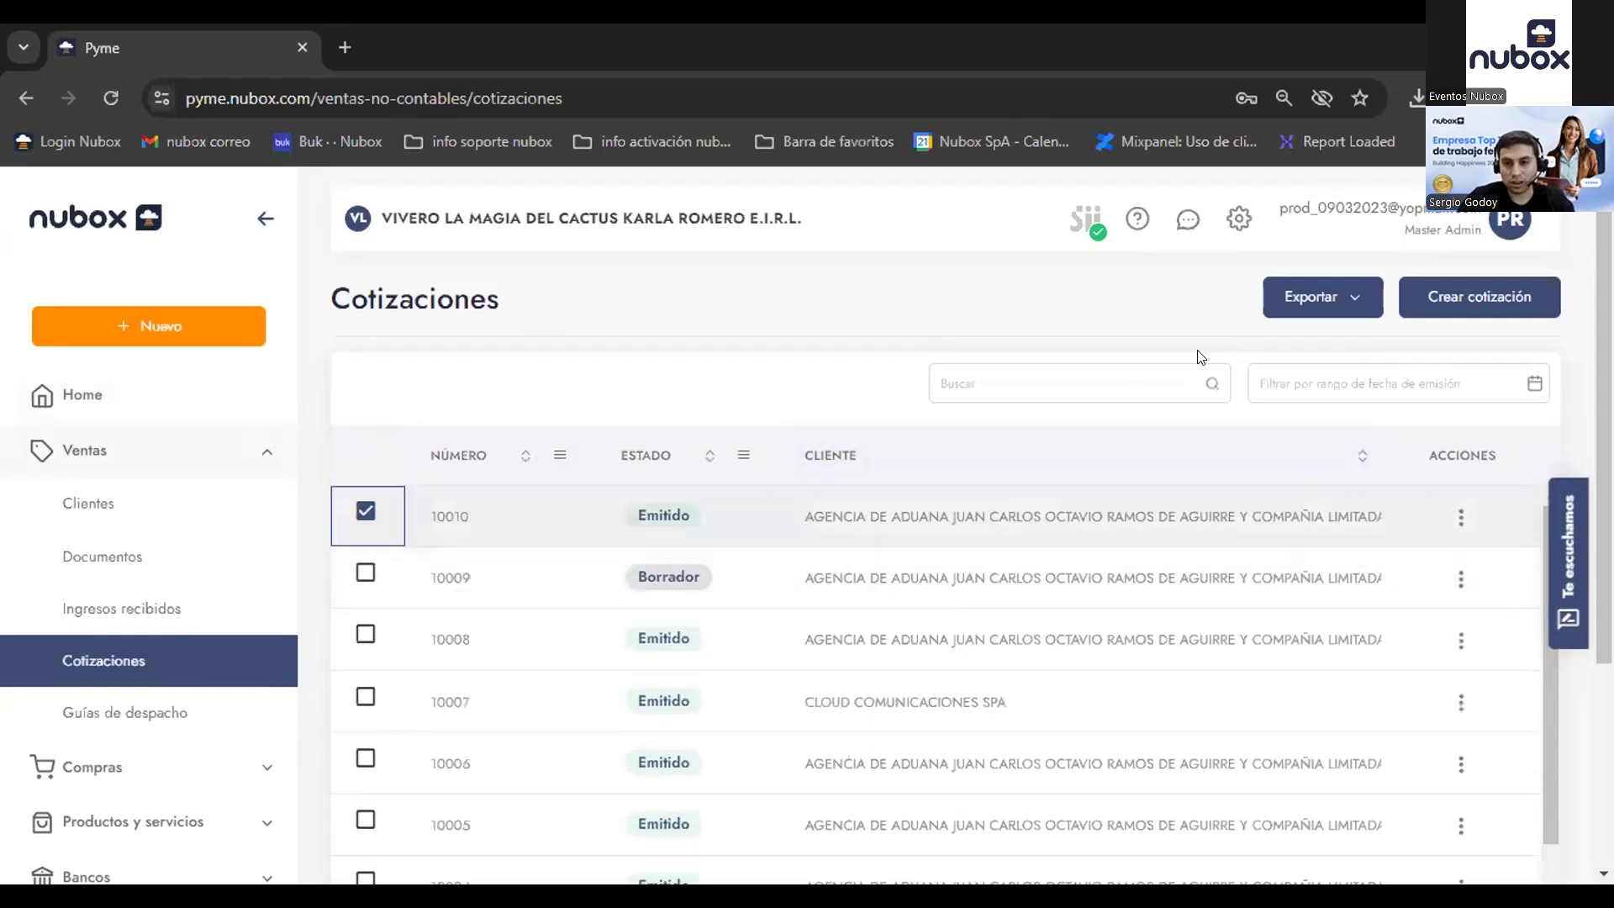
Step: Create a new quotation for the client AGRICOLA CACTUS ORO VERDE SPA, leaving the optional e-mail blank
click(1480, 305)
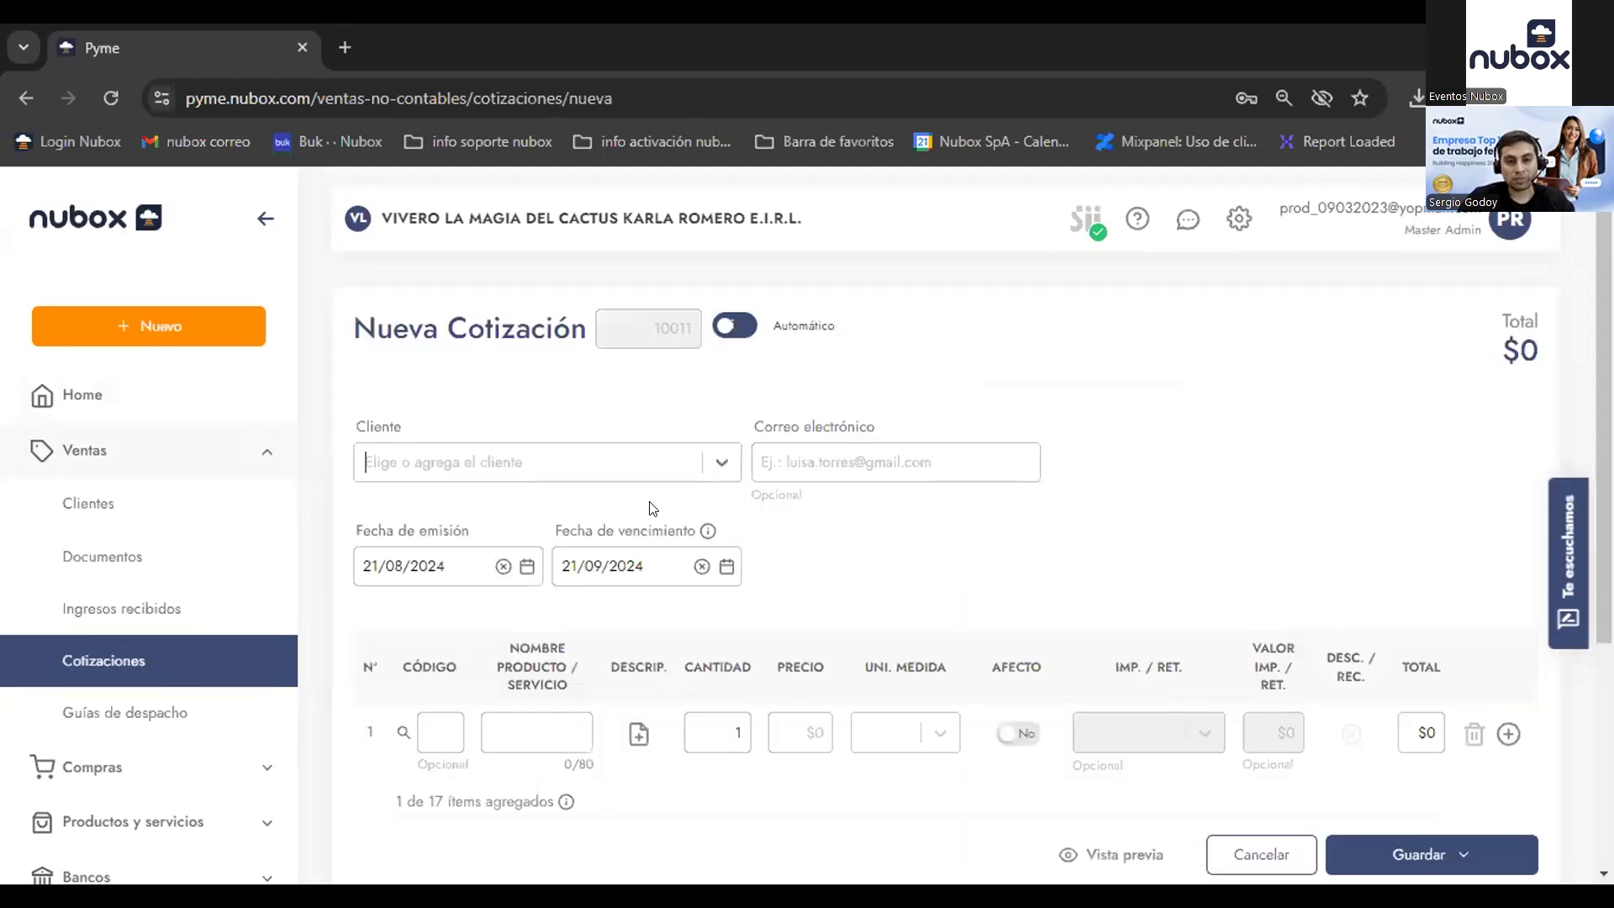
click(710, 462)
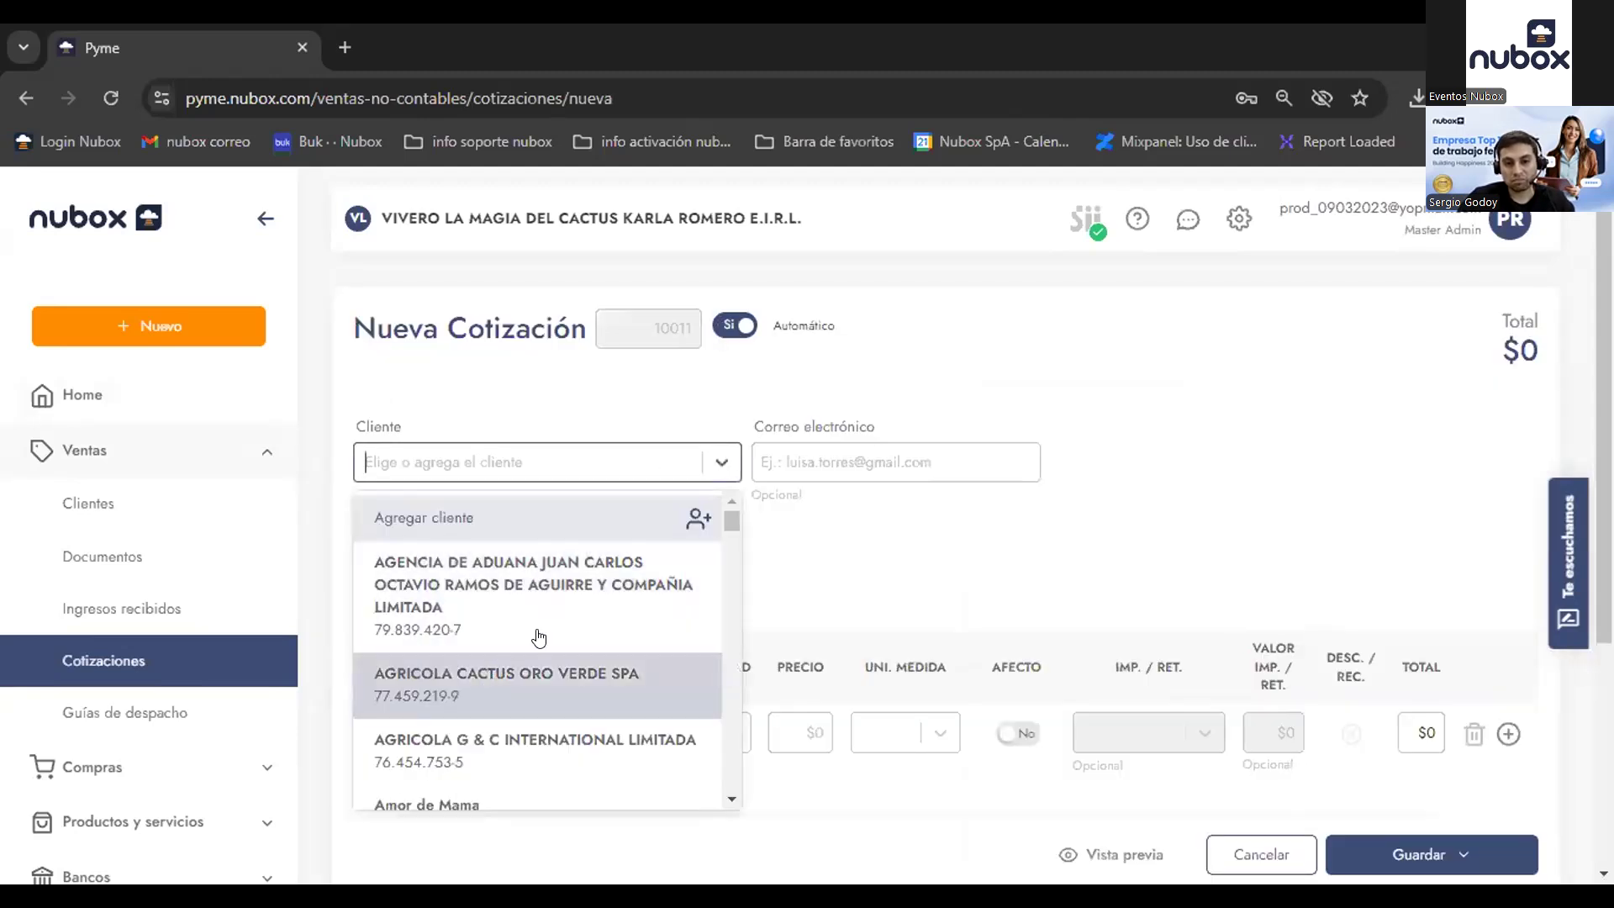
click(489, 681)
click(882, 461)
click(786, 525)
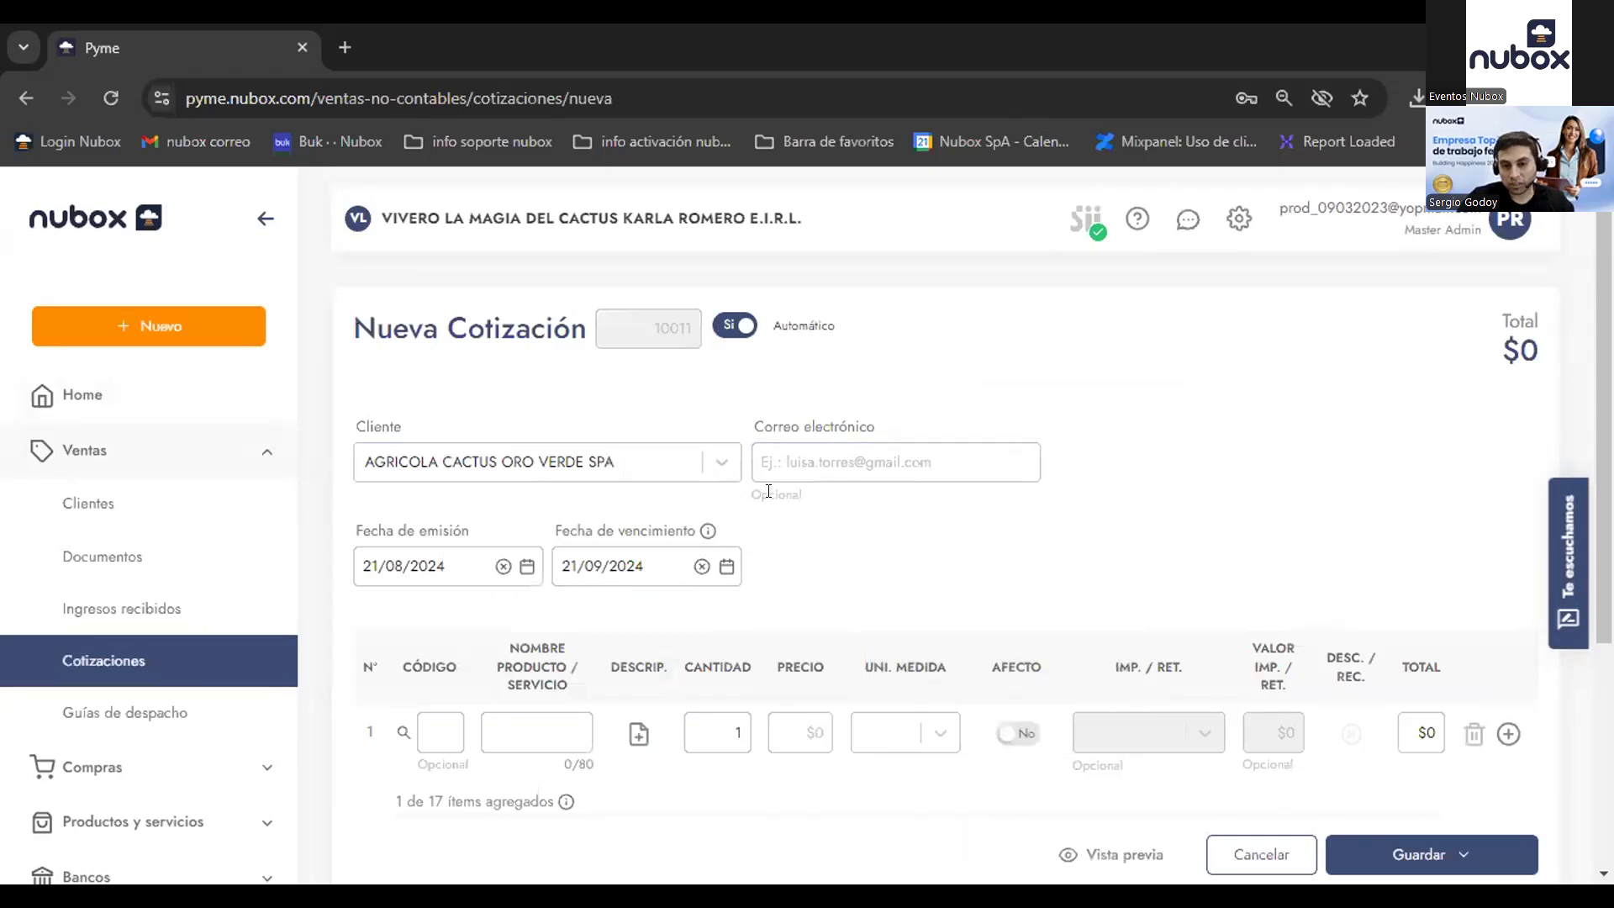
Step: Fill the quotation's first line with the product that has code 2020
scroll(800, 521, down, 2)
scroll(521, 606, down, 2)
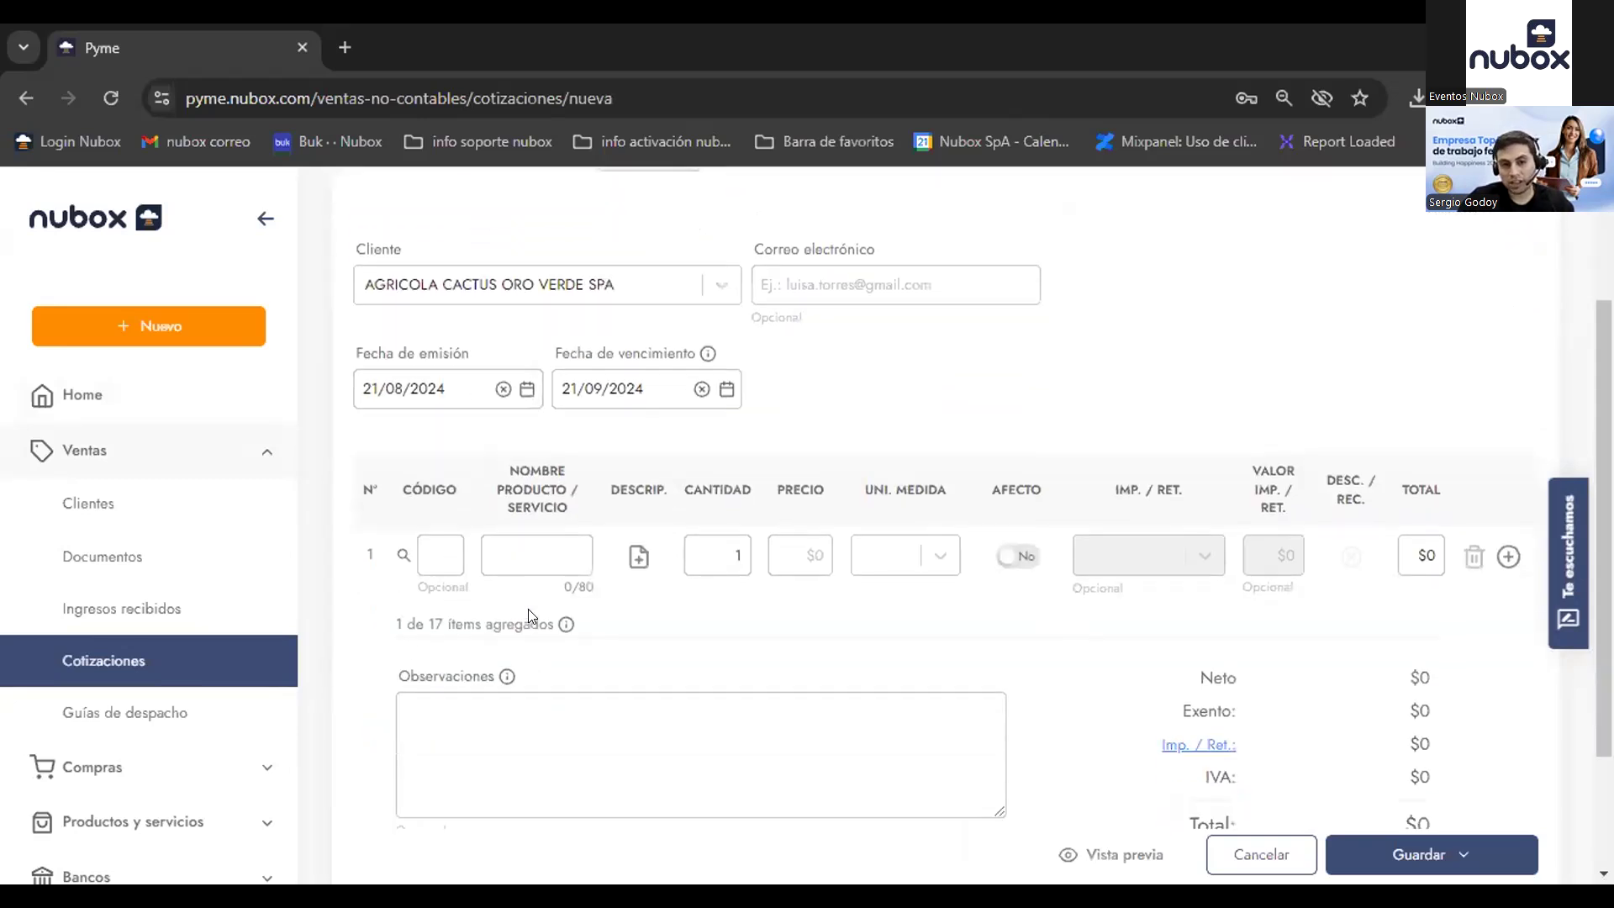
click(453, 495)
text(020)
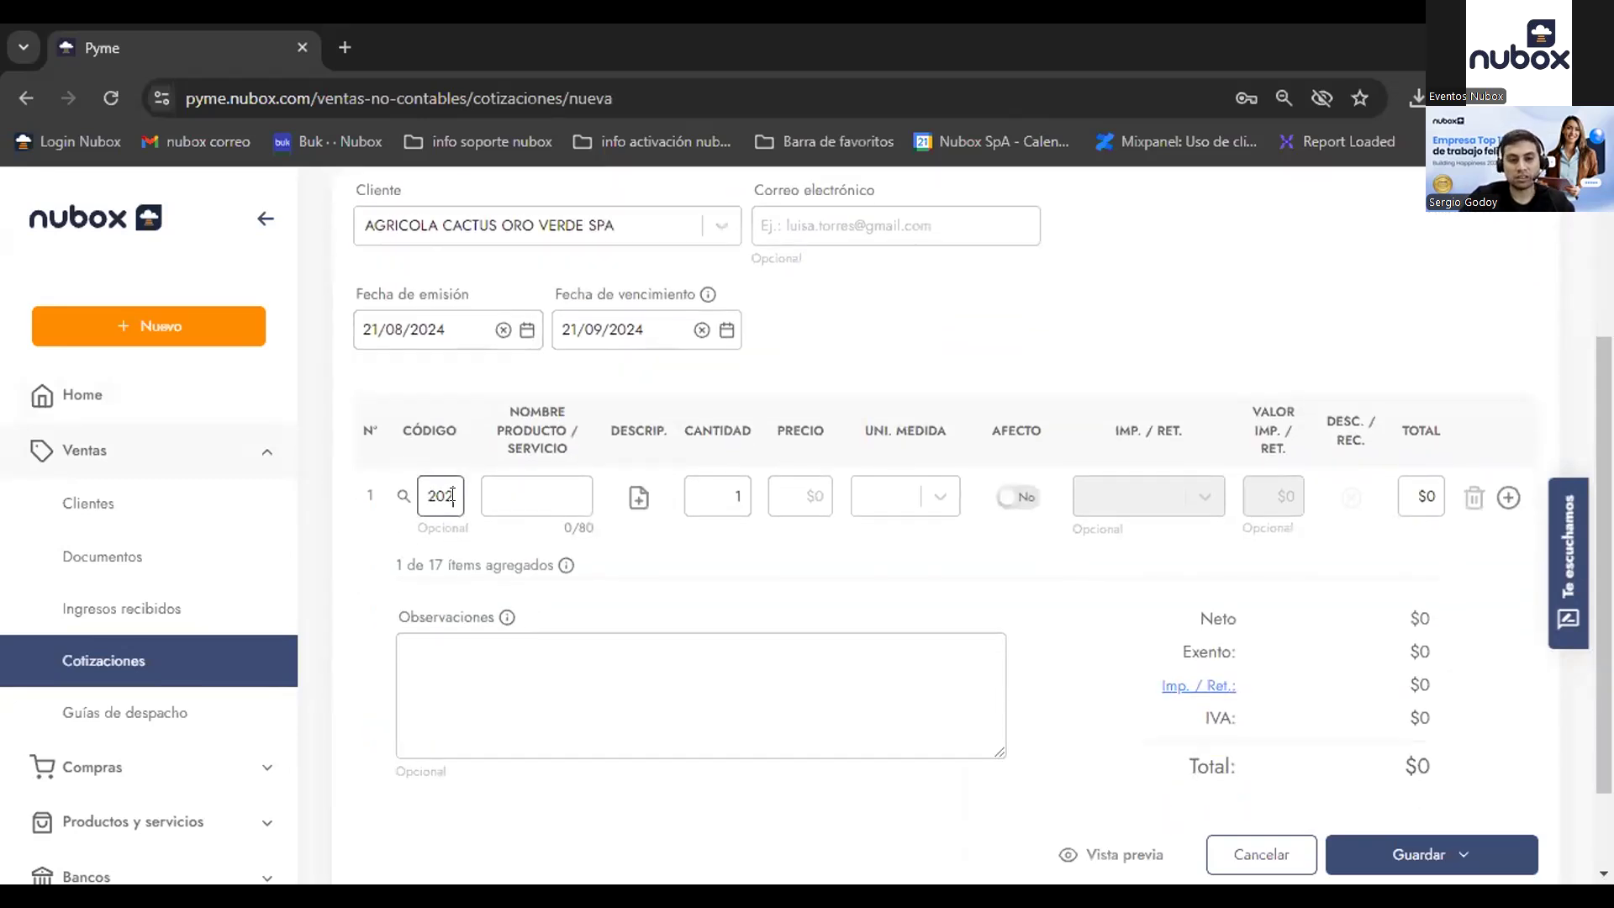
click(915, 620)
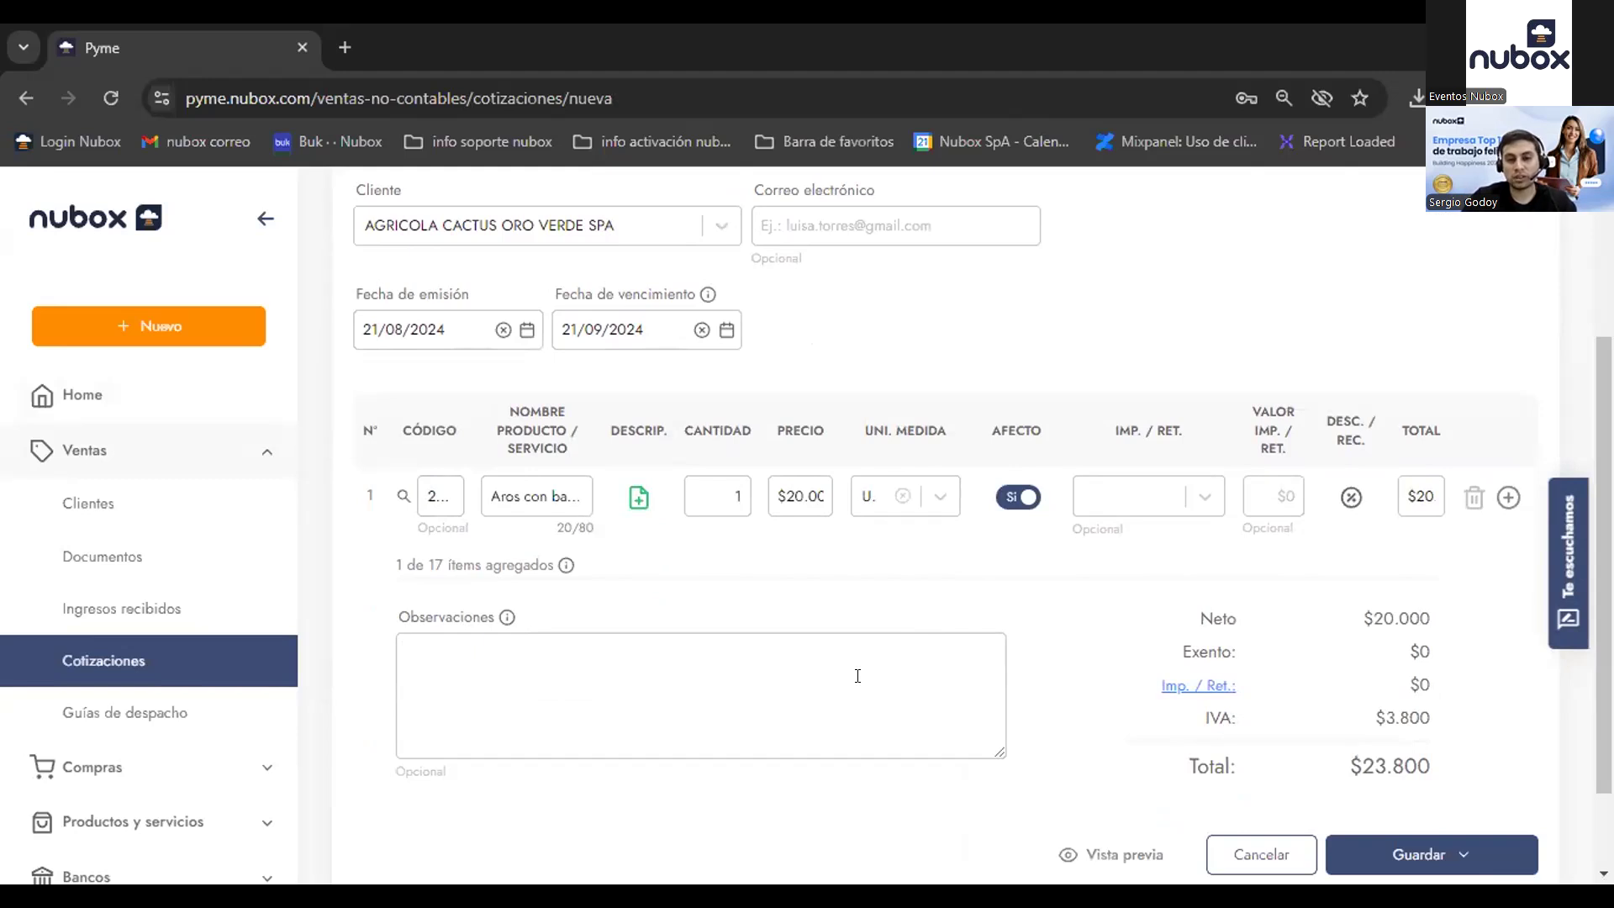
Step: Enter "Prueba" as the quotation's observations and save it as a draft
scroll(858, 676, down, 2)
click(1398, 834)
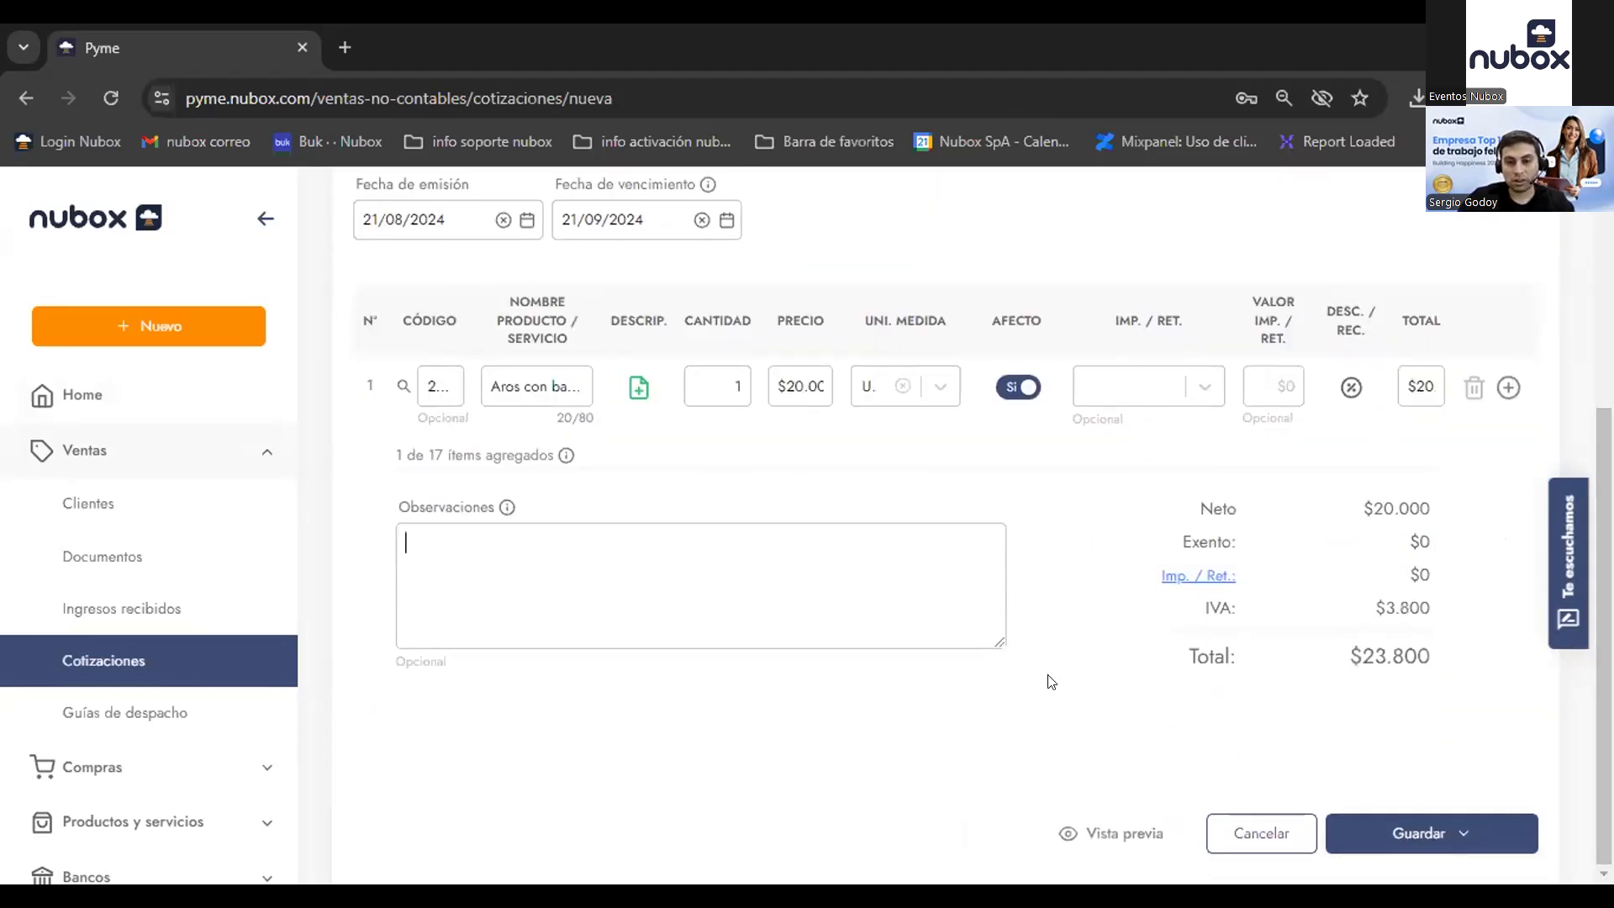
text(Prueba)
click(1480, 844)
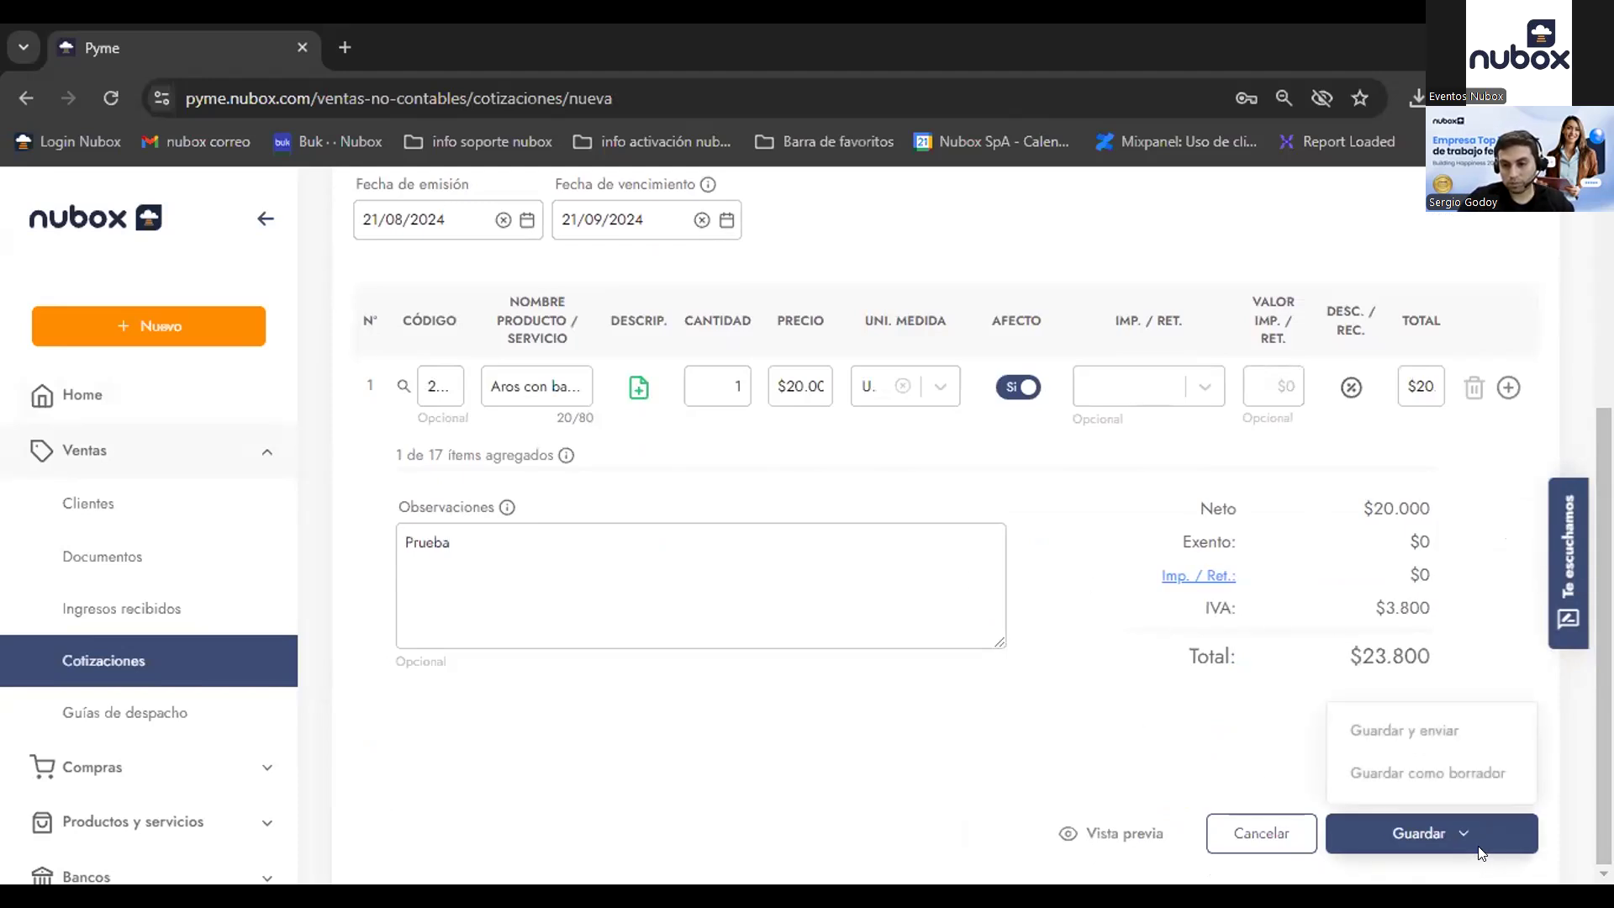
click(1486, 781)
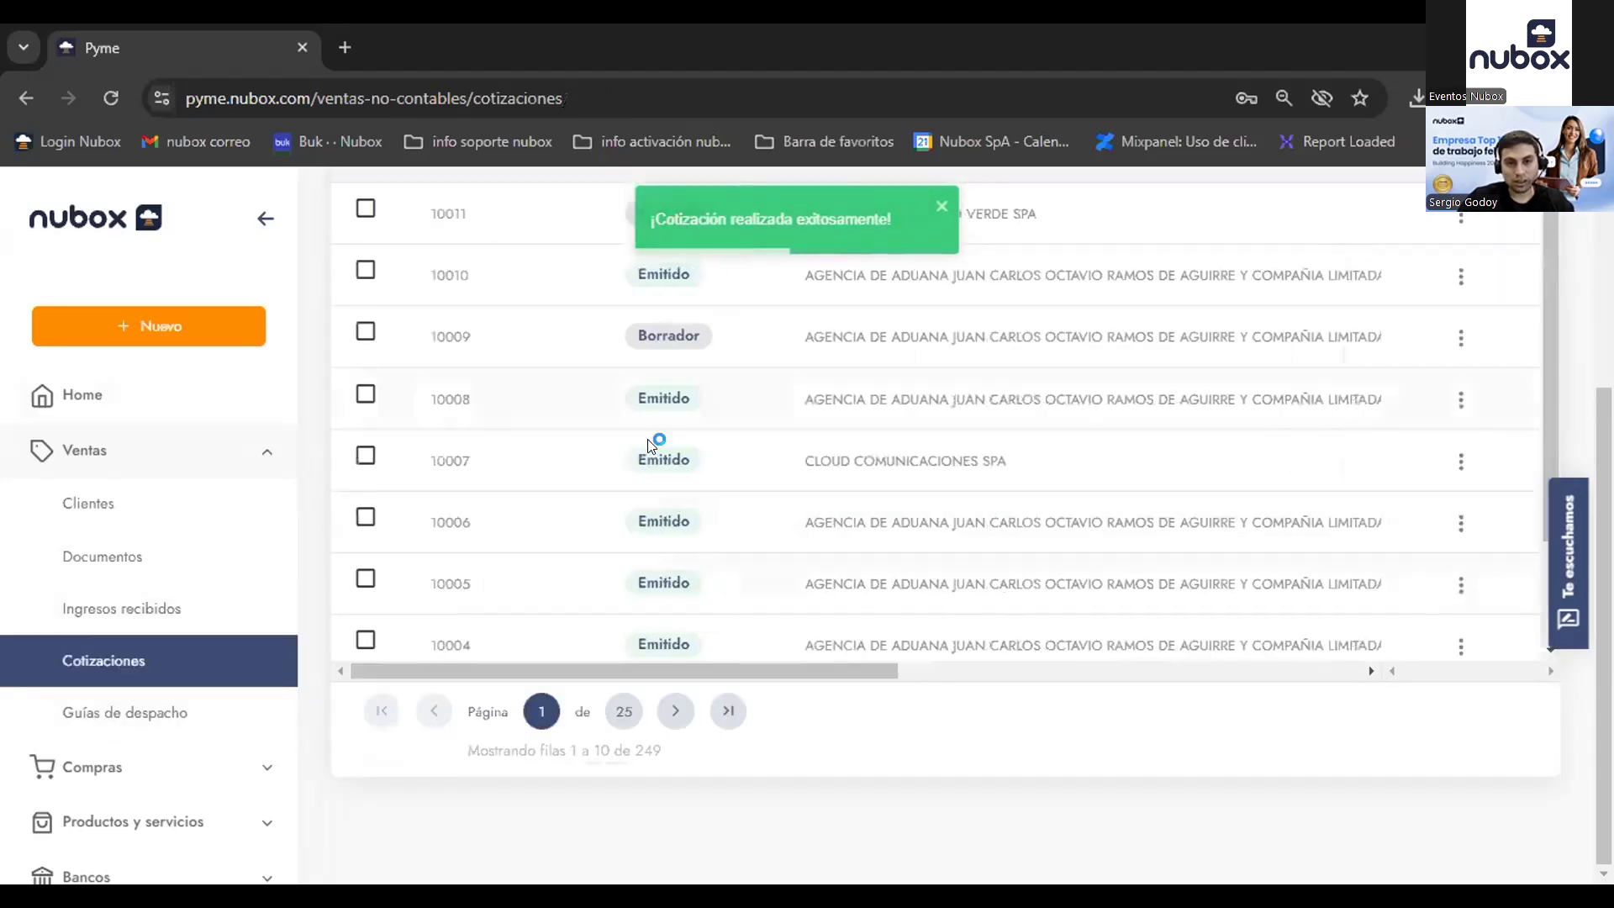
Step: View the details of the new AGRICOLA CACTUS ORO VERDE SPA draft quotation and close the view
click(572, 433)
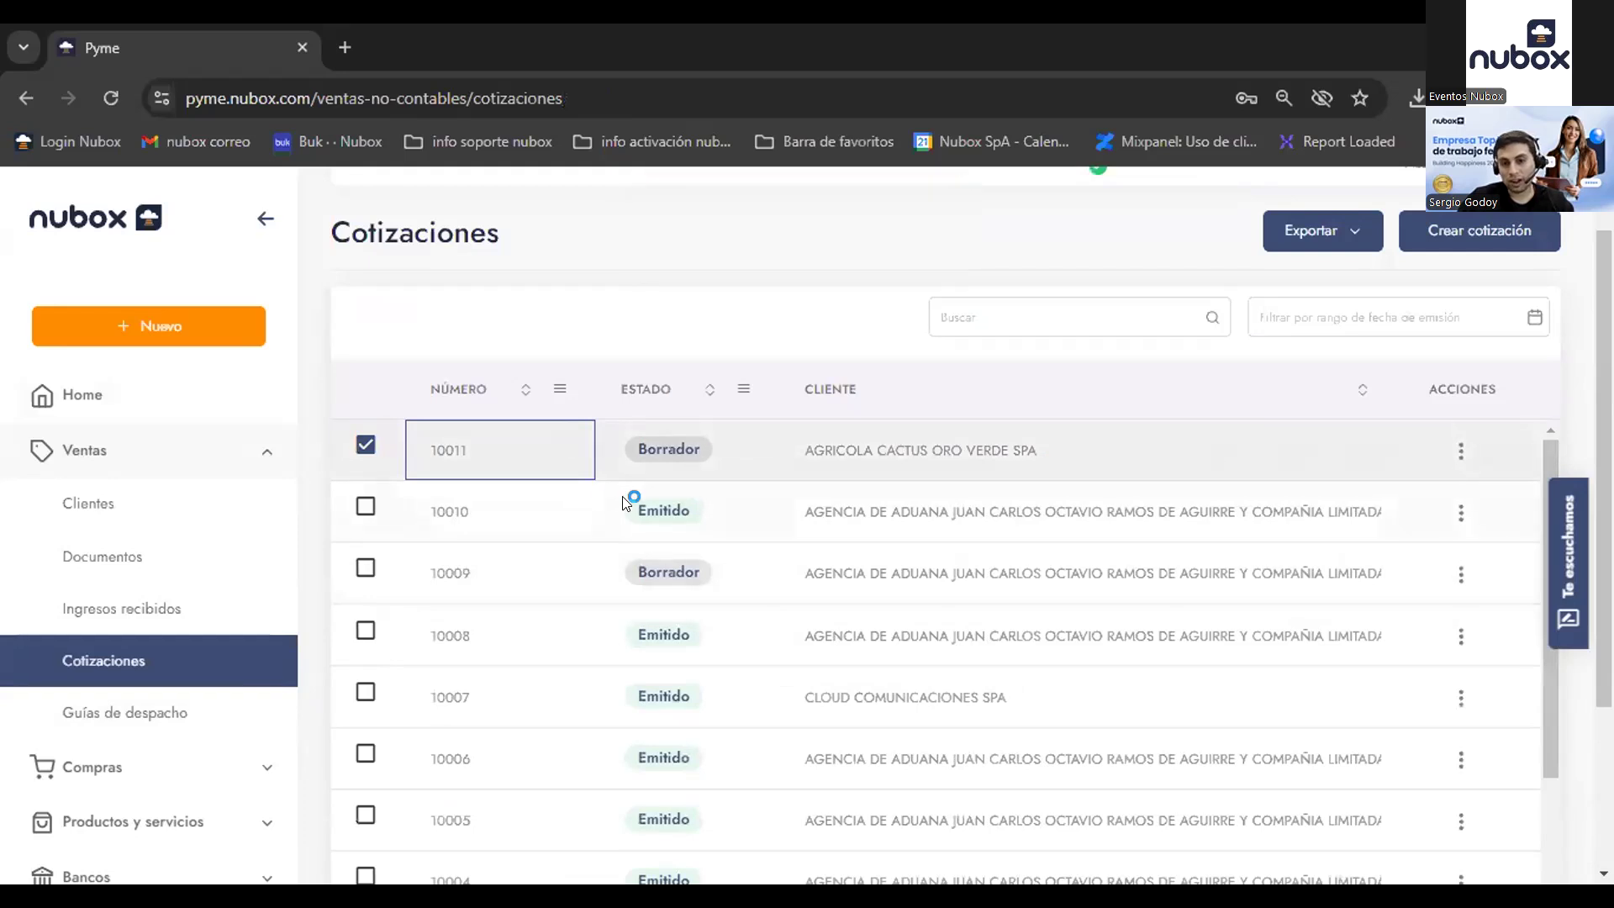
click(1459, 452)
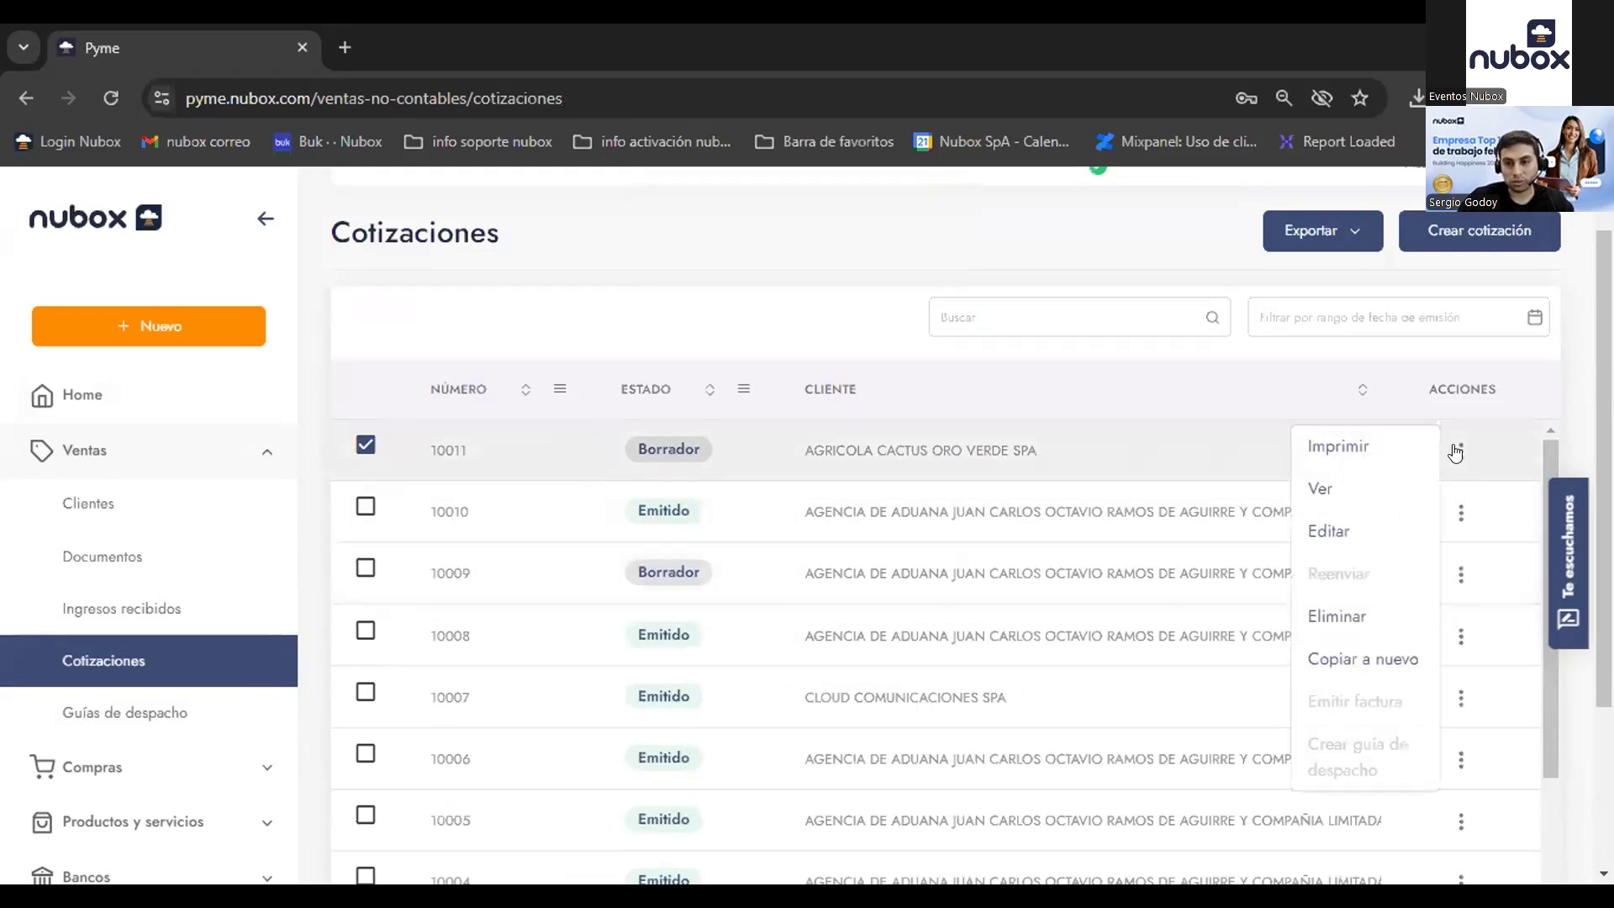
click(1327, 481)
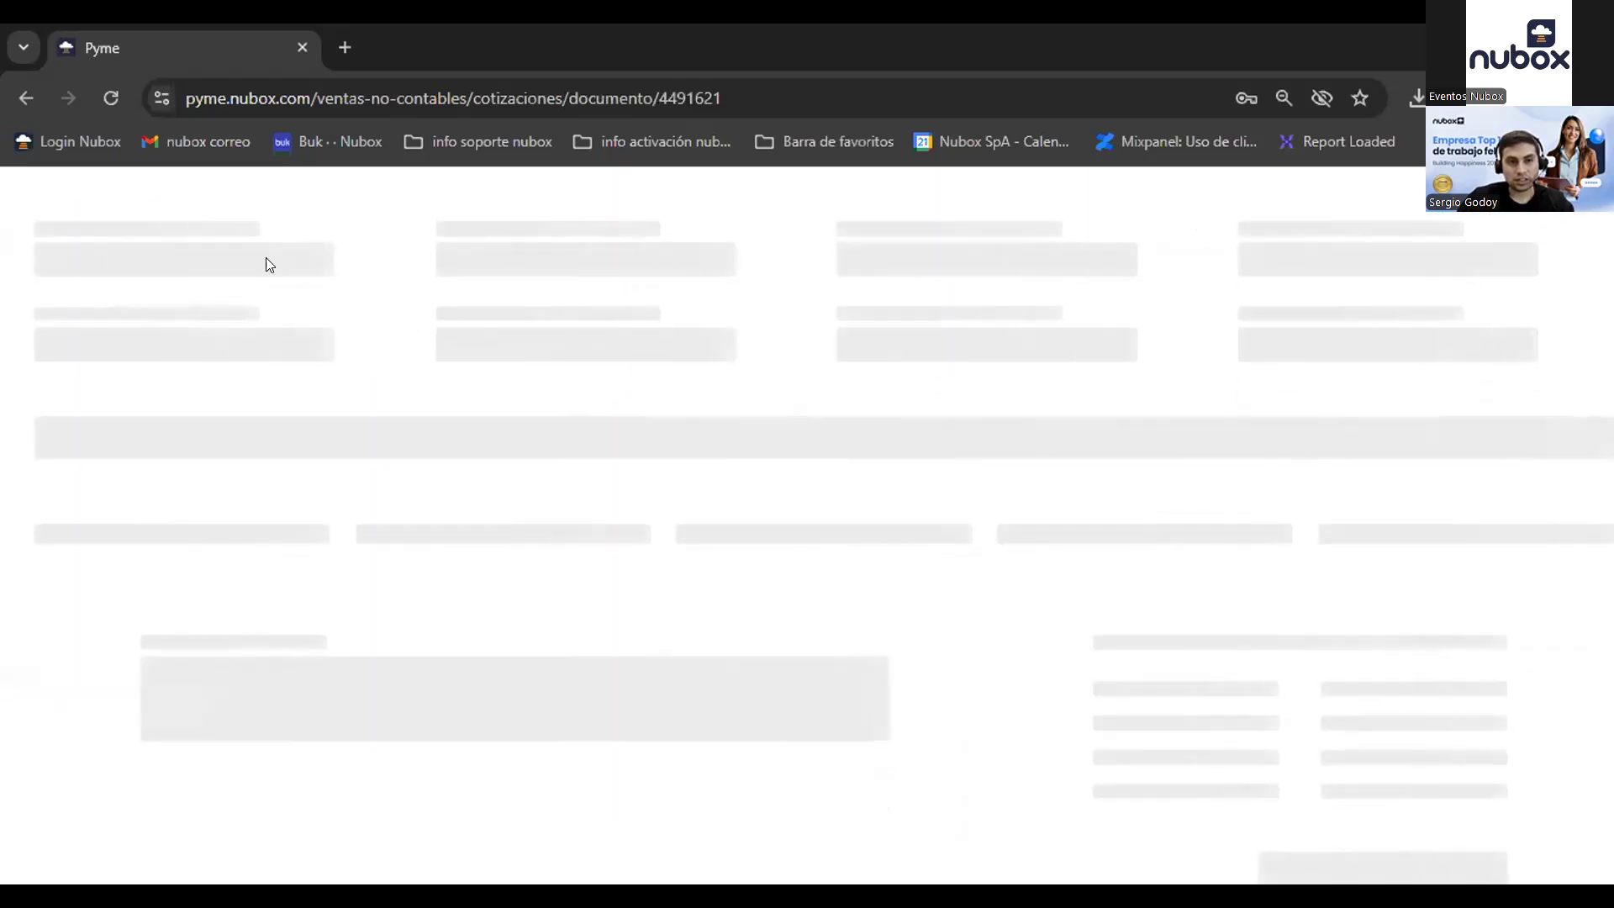
click(1558, 223)
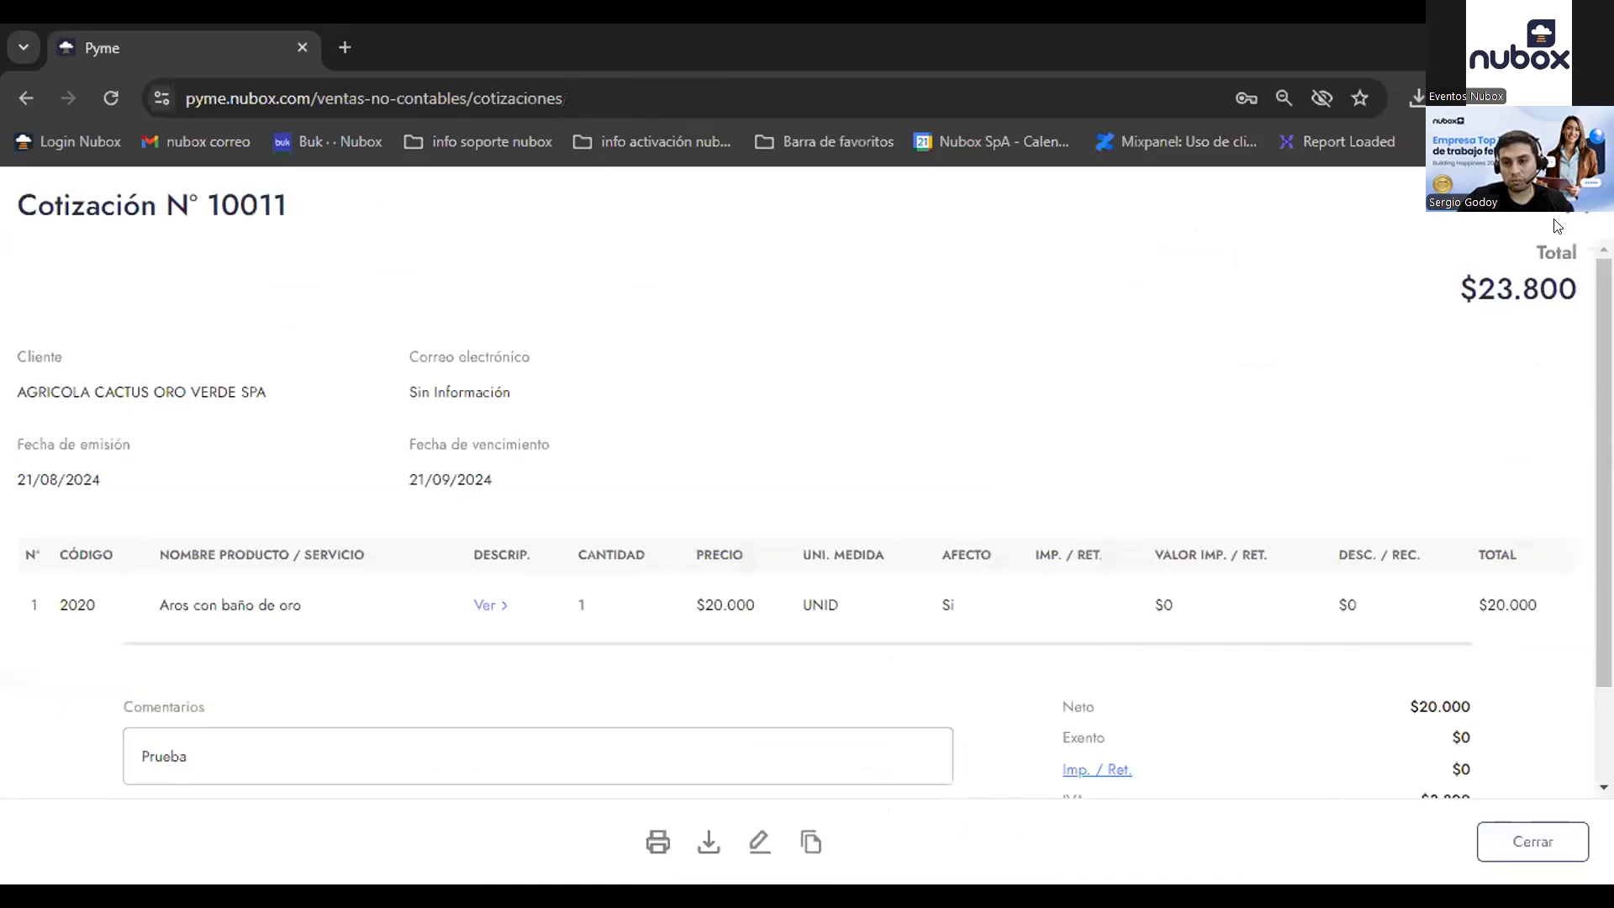
Step: Compare the actions available for the new draft quotation with those for the issued quotation directly below it
click(1461, 518)
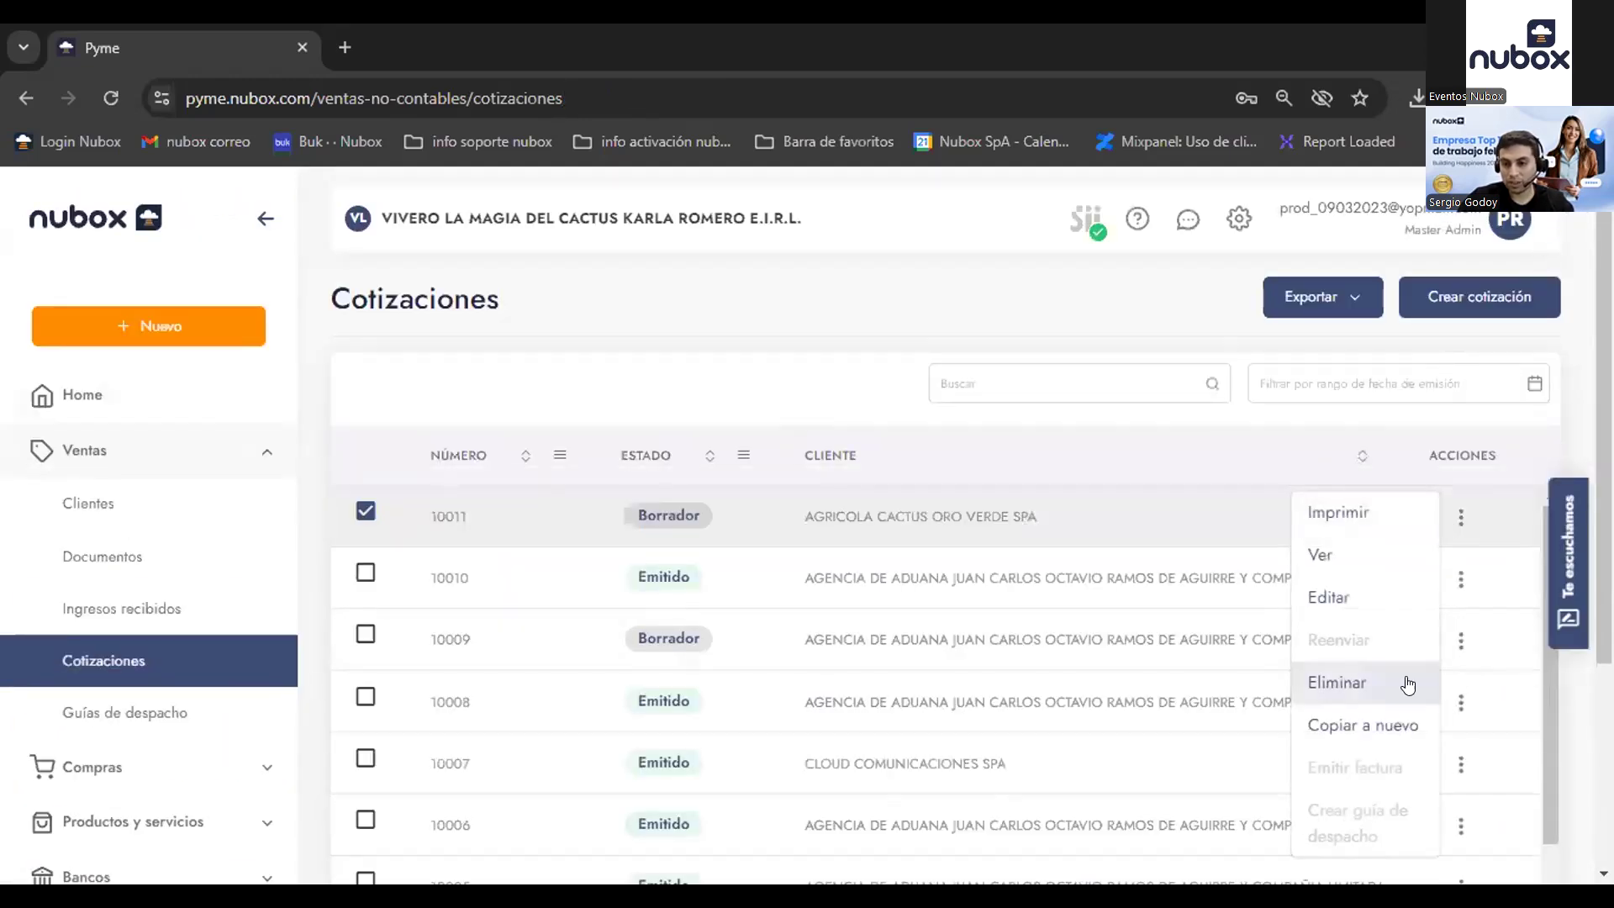
scroll(1329, 724, down, 1)
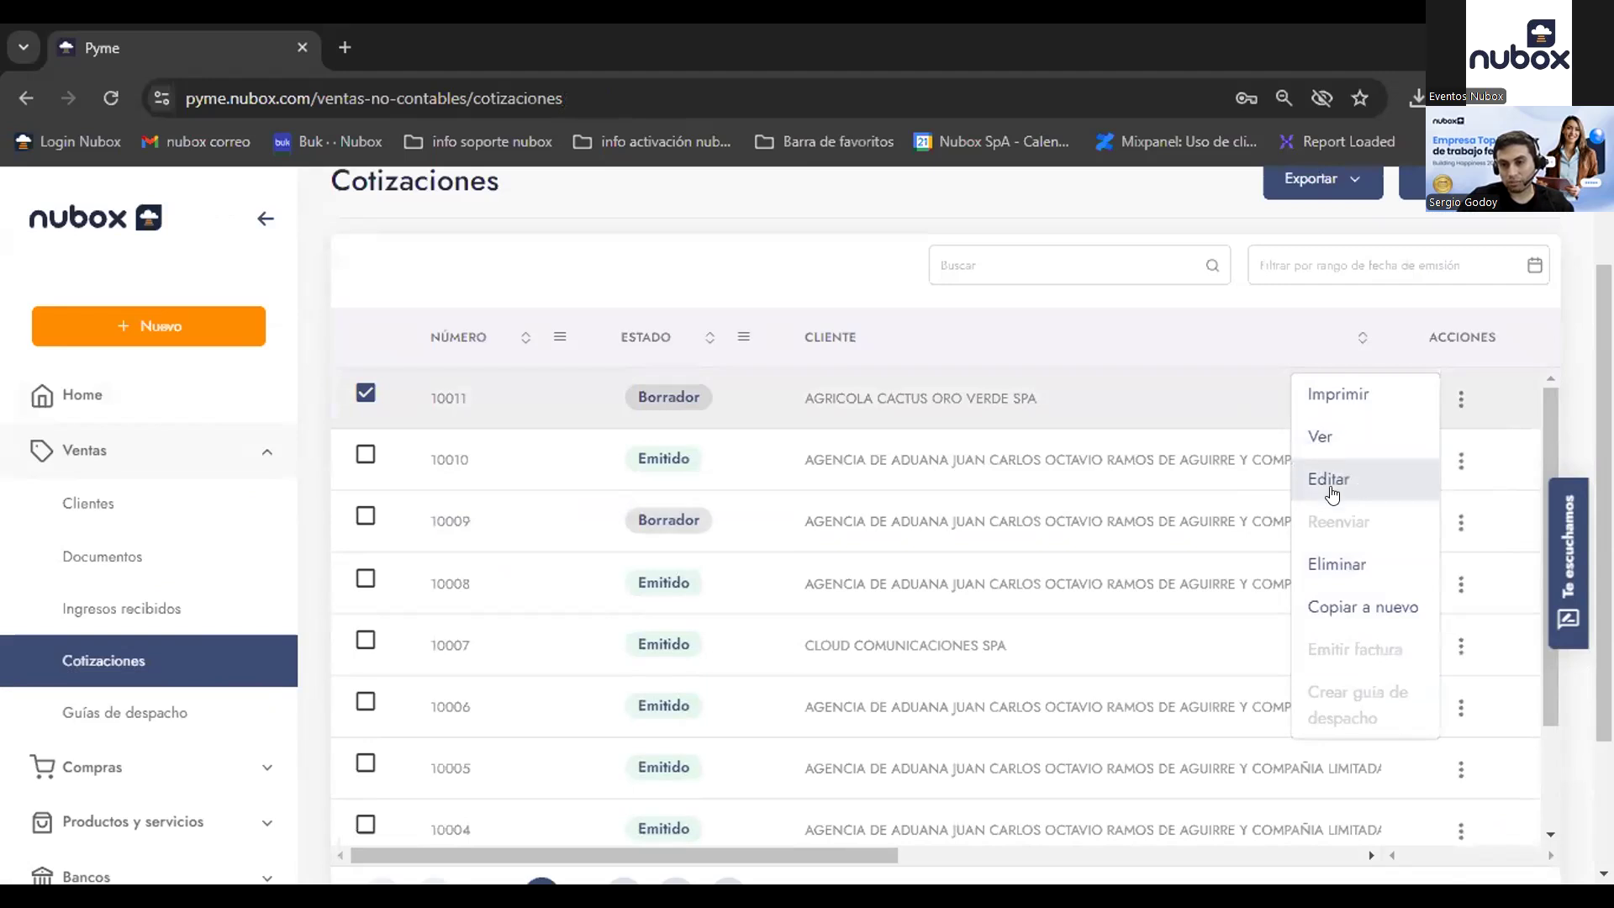
click(1000, 528)
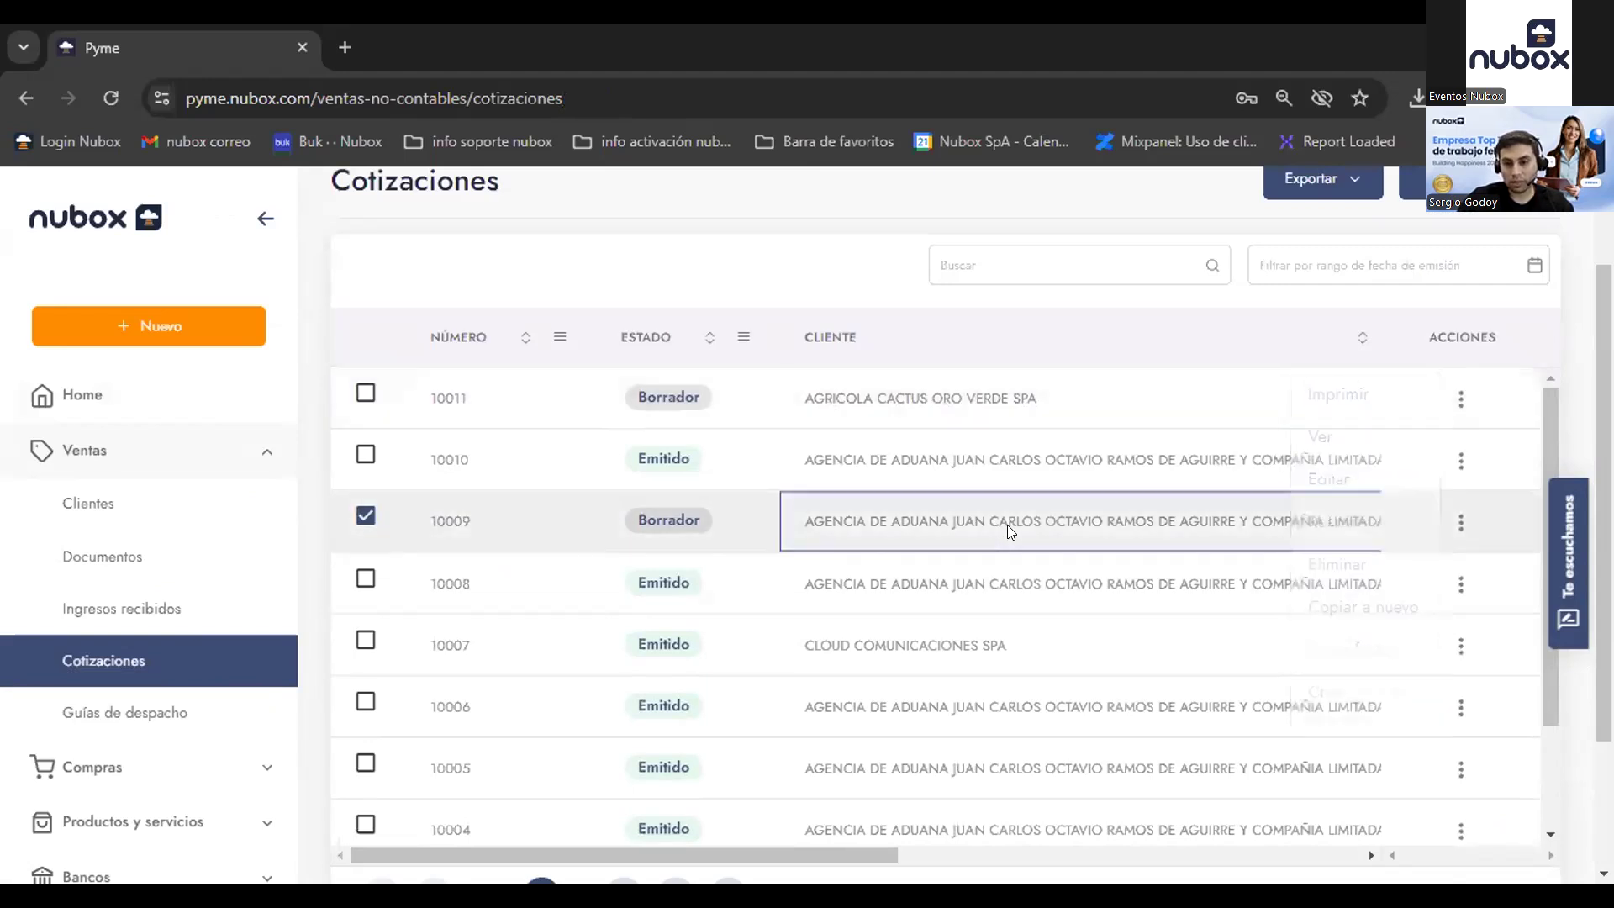
click(1463, 460)
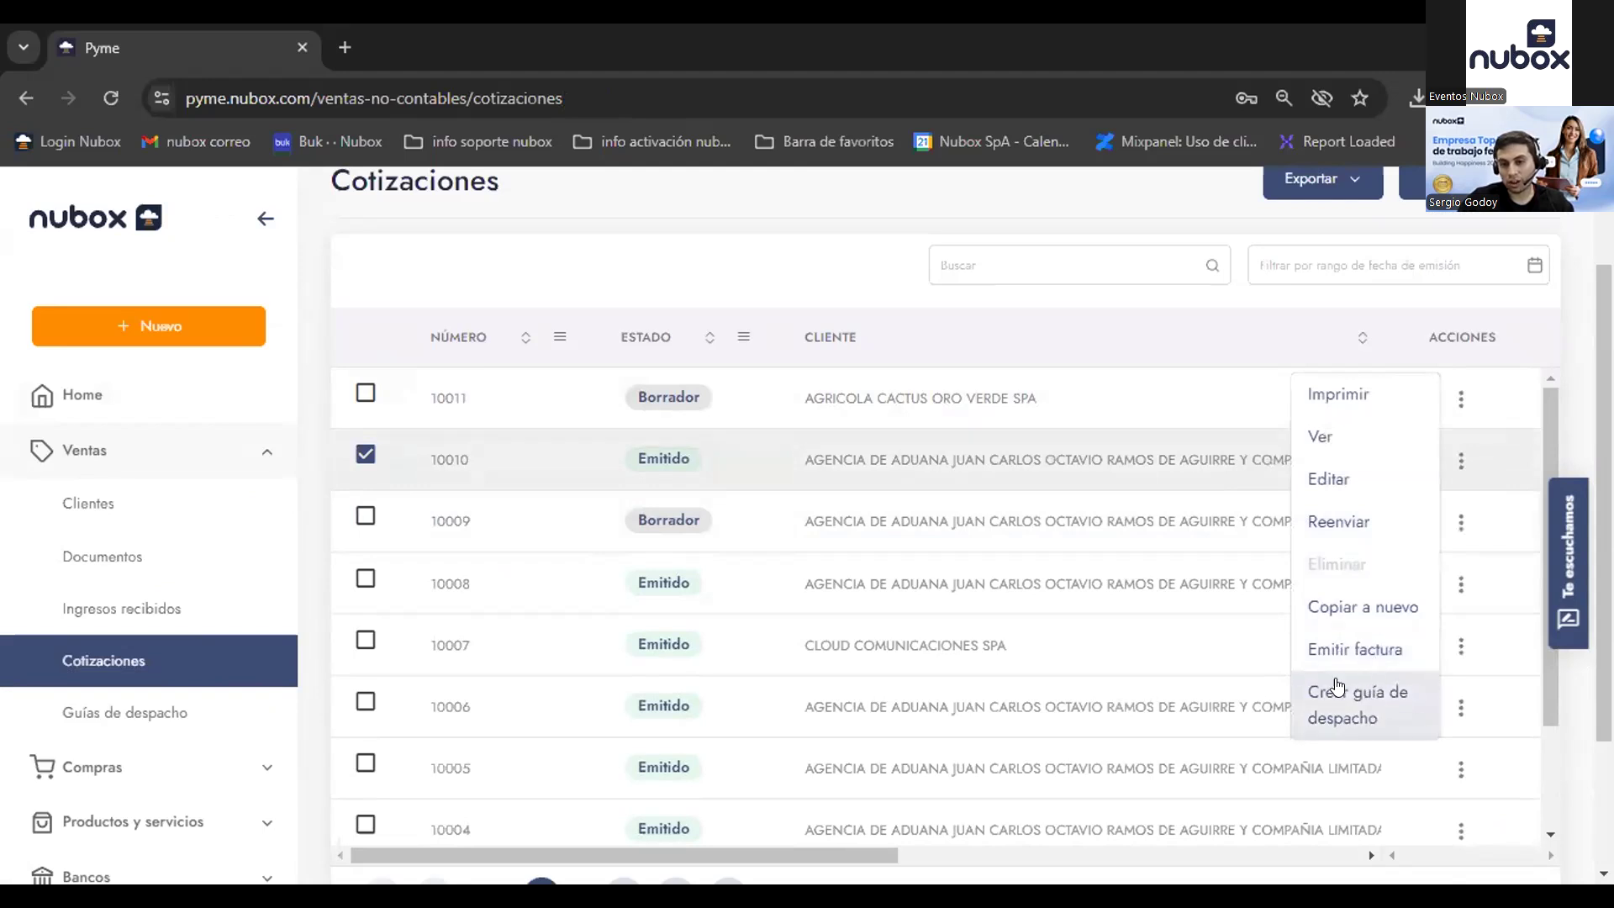
Step: Open the Guías de despacho list and look through its draft guides
click(790, 466)
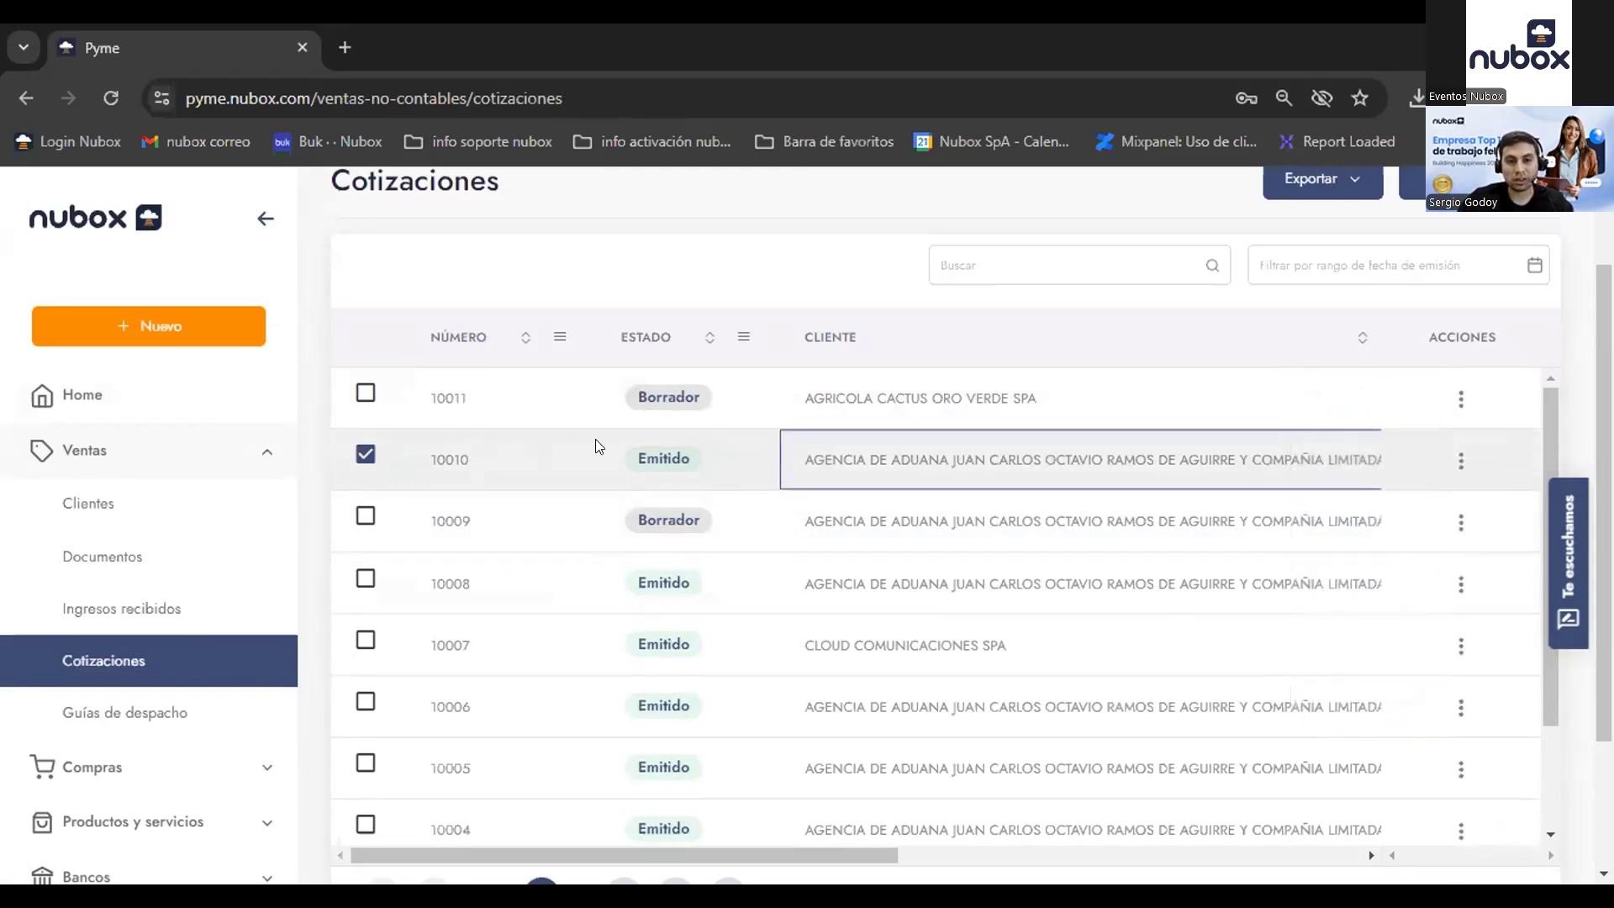
click(126, 715)
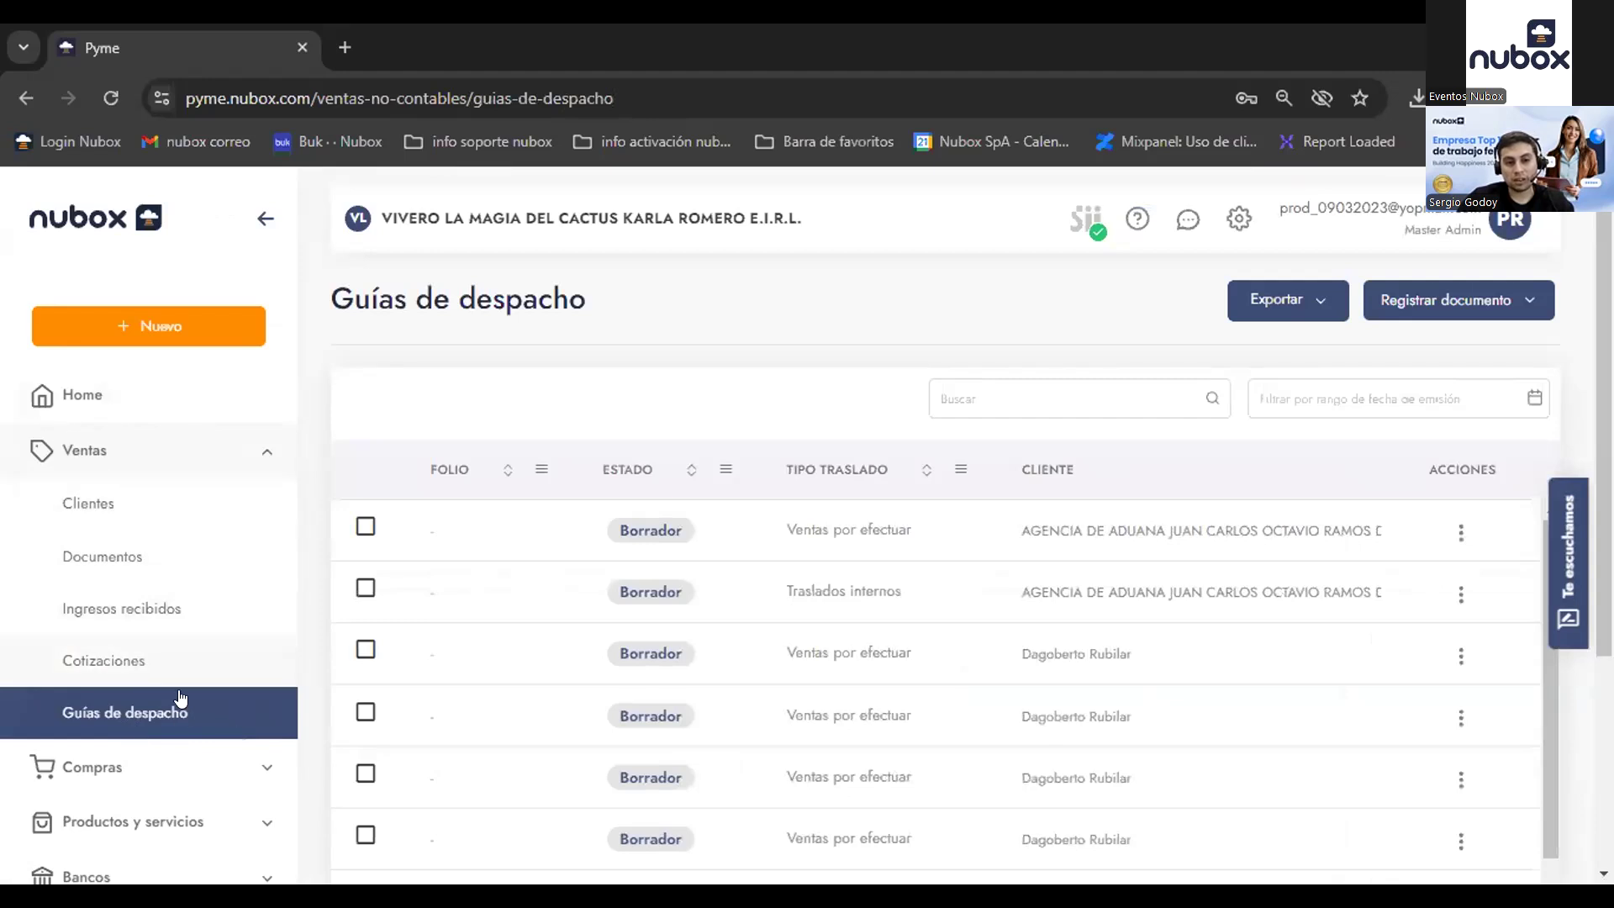
scroll(811, 736, down, 2)
scroll(759, 713, up, 2)
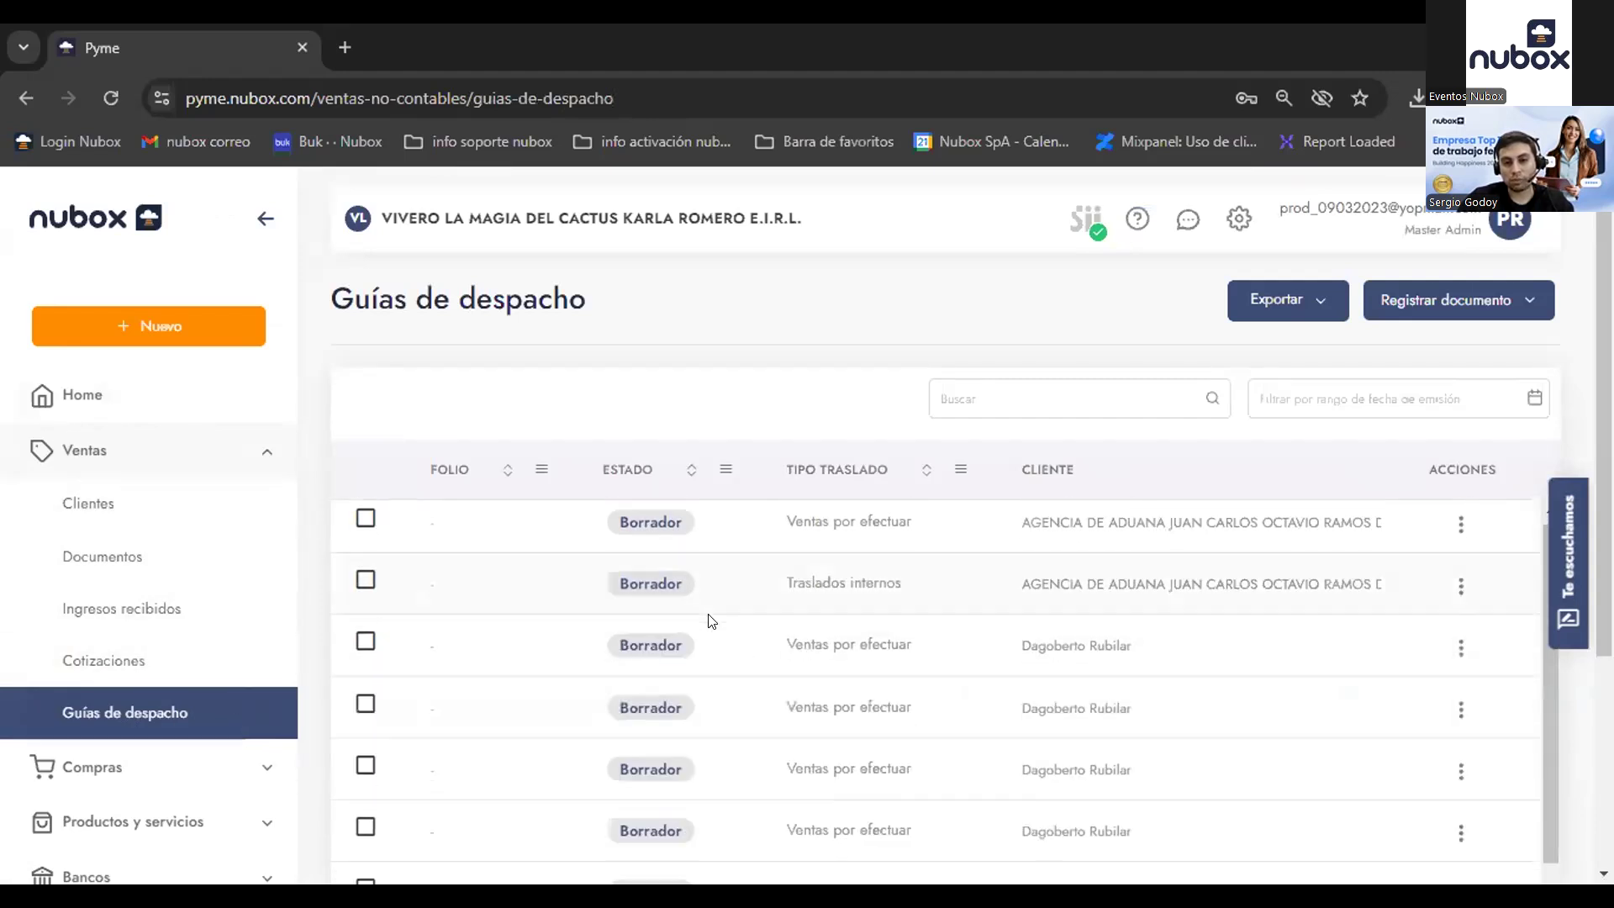
Step: Start issuing a new dispatch guide, decline obtaining folios, and choose the AGENCIA DE ADUANA company as its client
click(1463, 303)
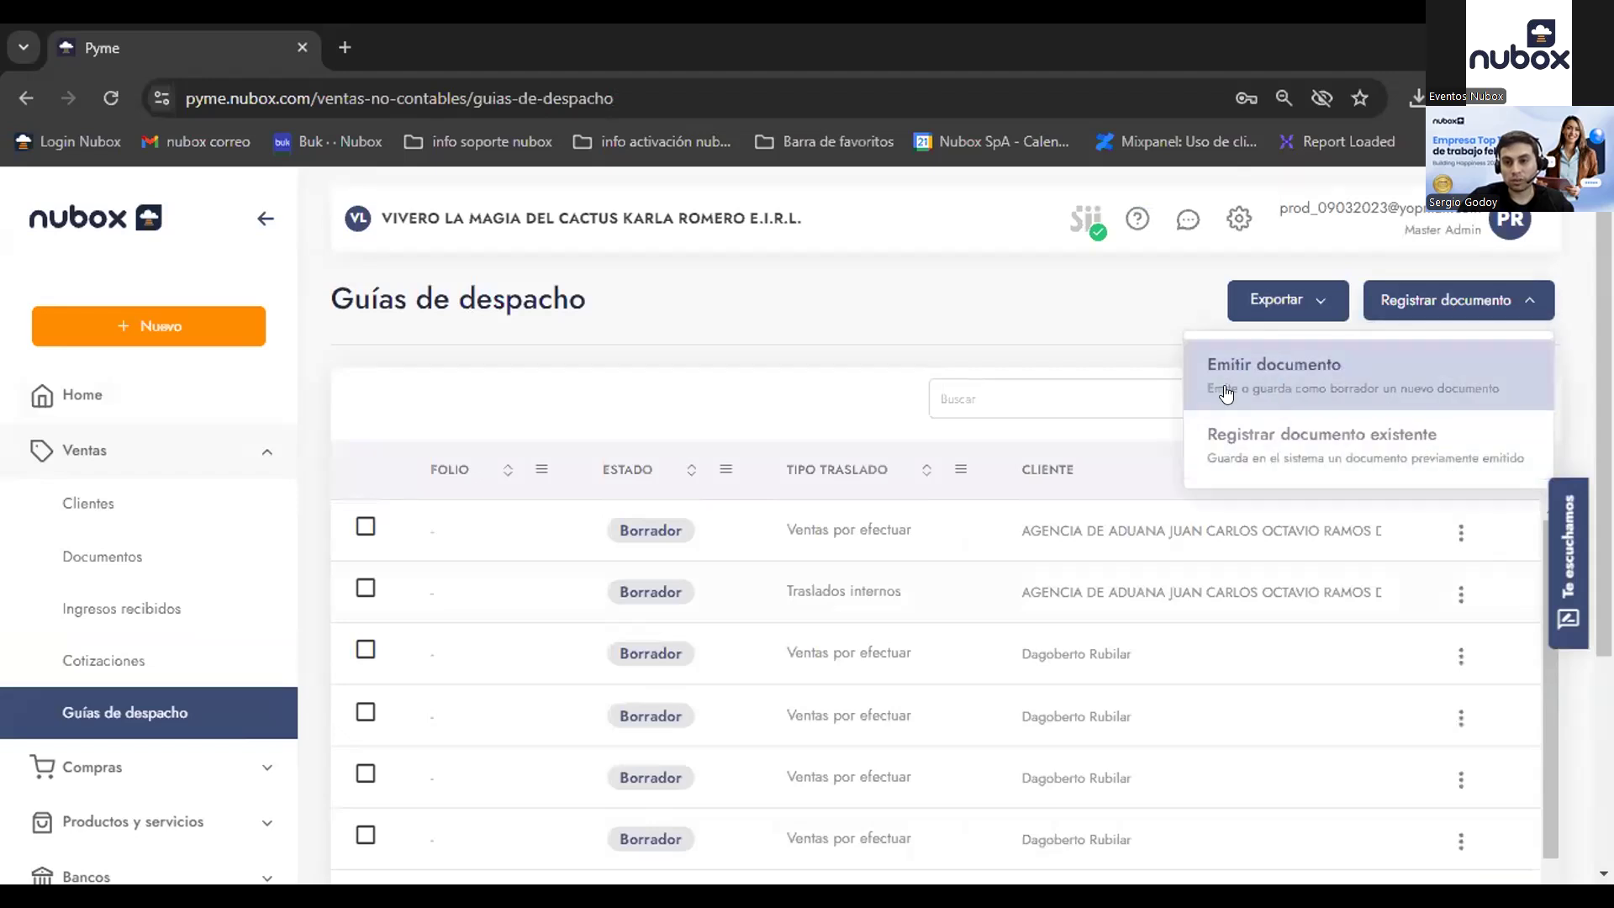
click(1481, 382)
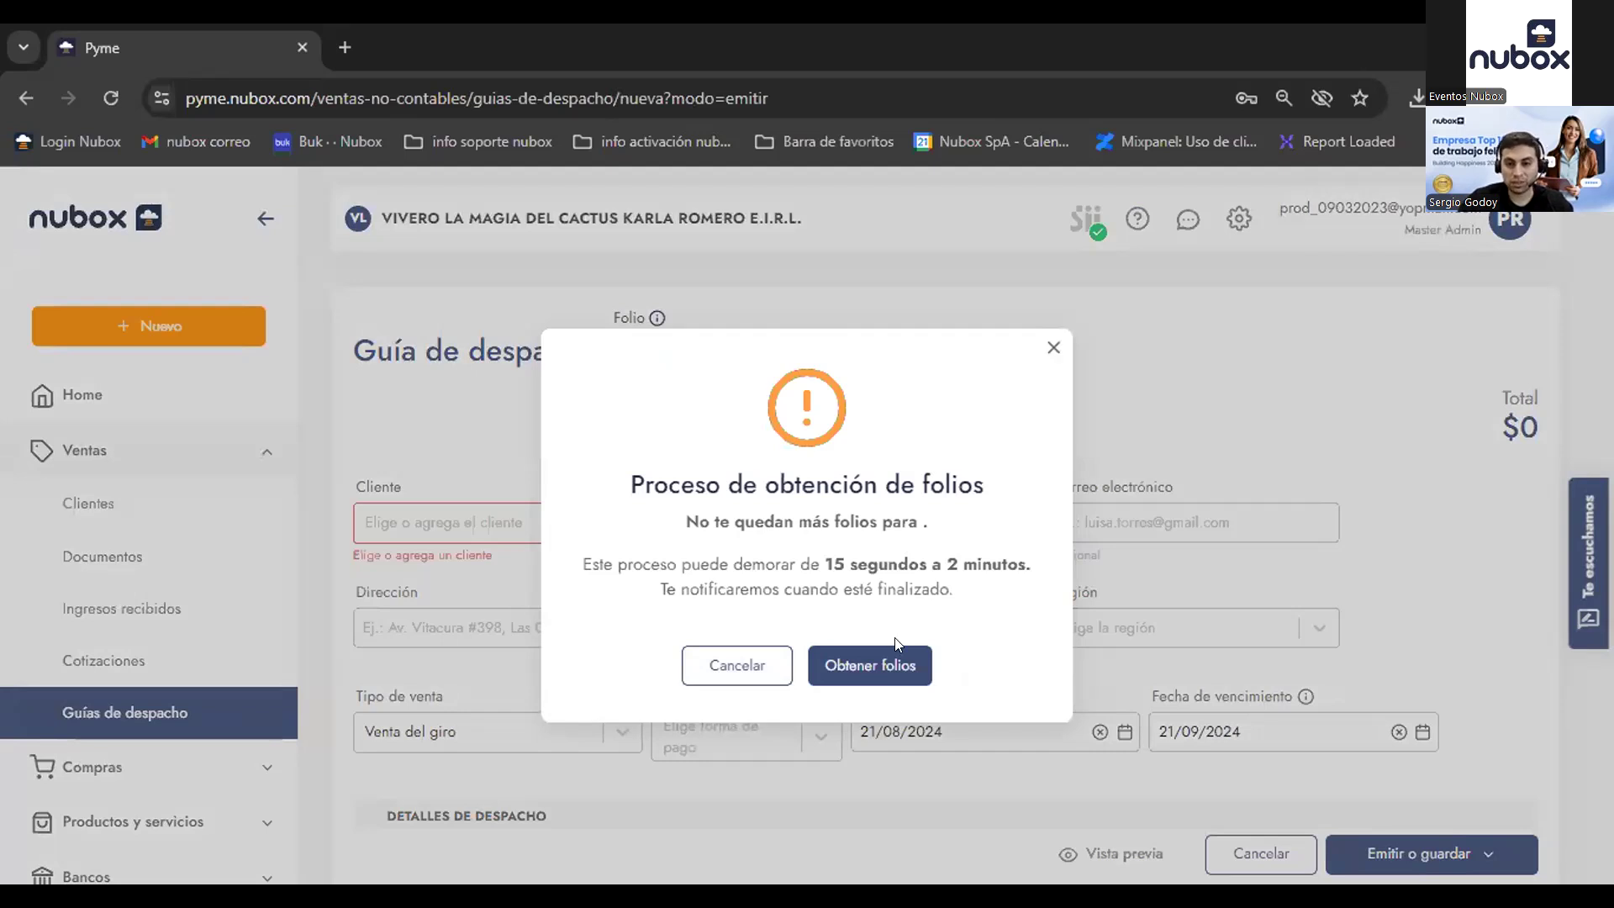
click(730, 666)
click(600, 530)
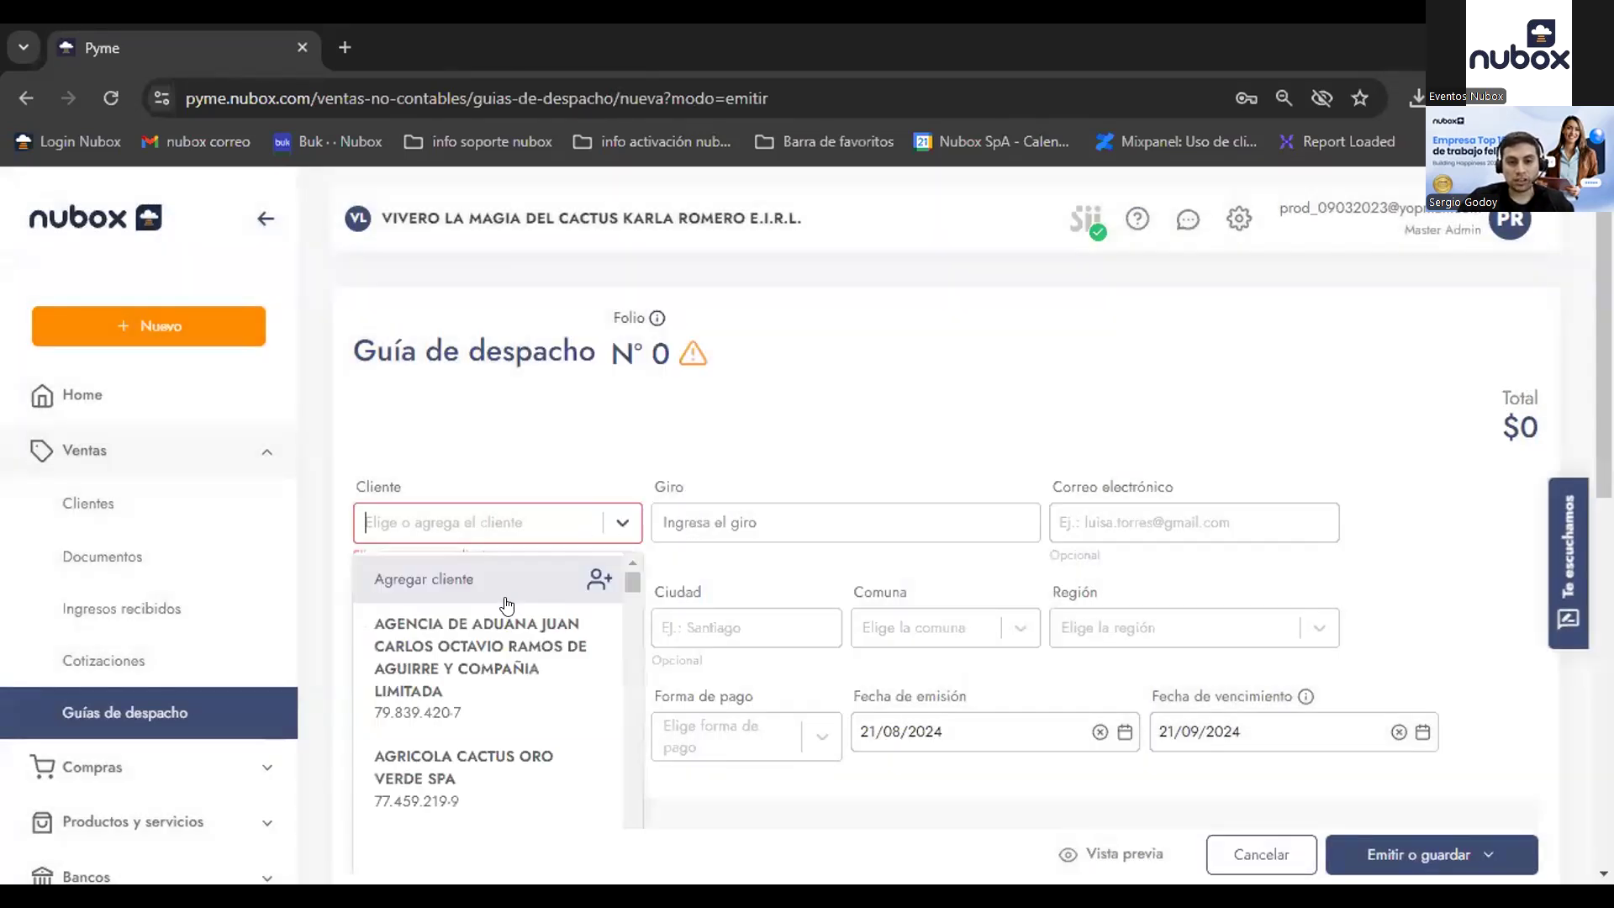
click(492, 639)
Step: Review the guide's Detalles de despacho section, including the options for Tipo despacho and Tipo traslado
scroll(931, 591, down, 3)
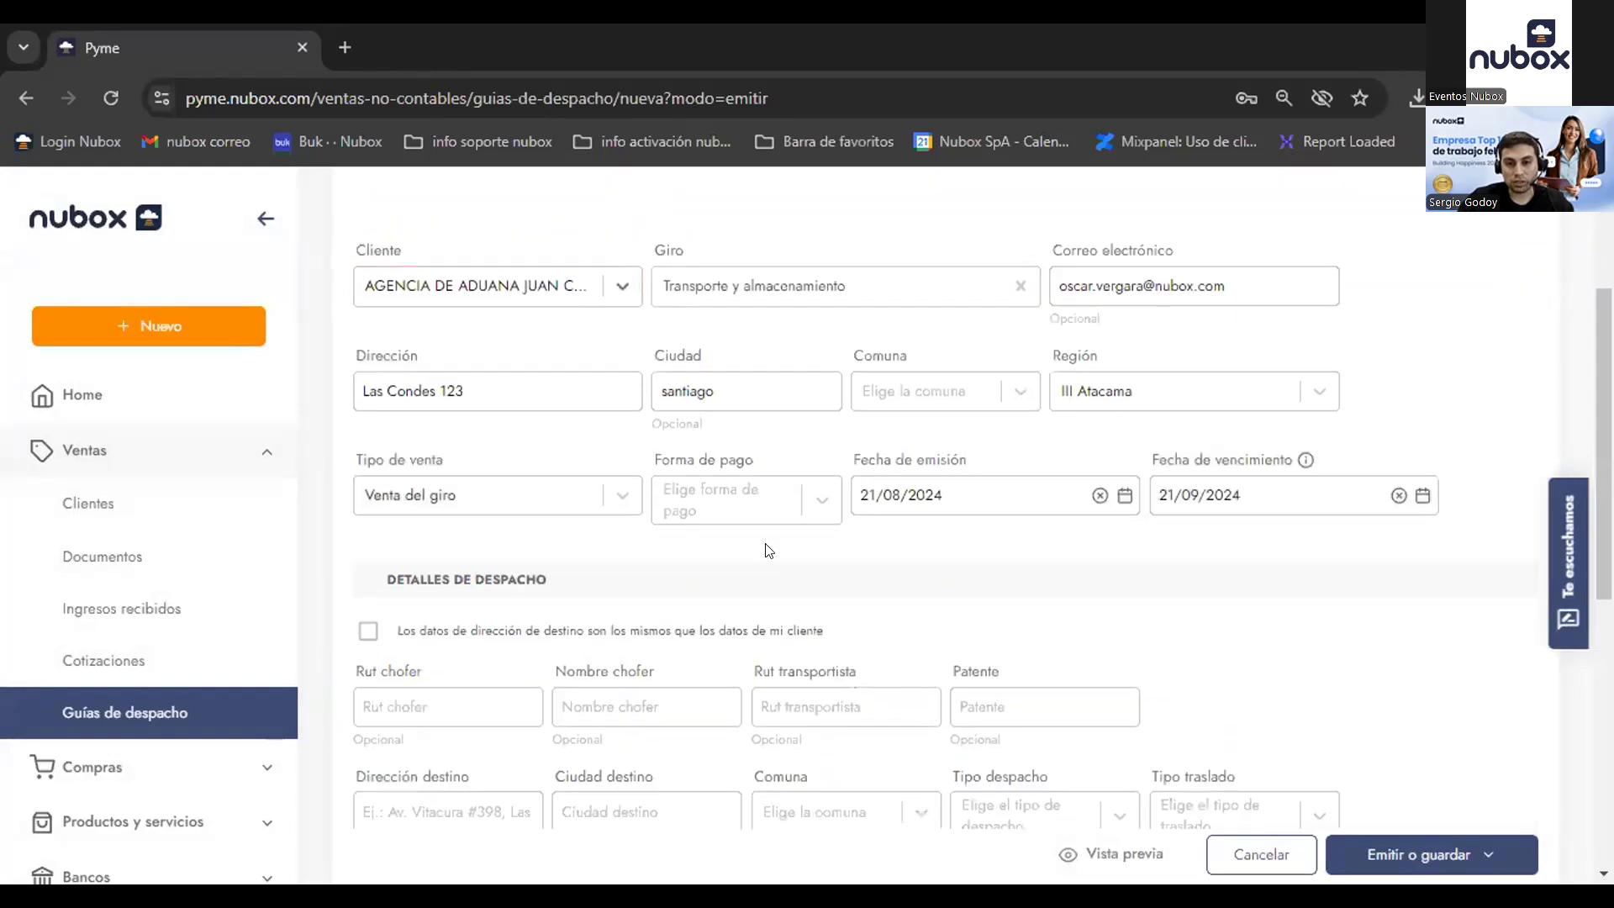
scroll(464, 586, down, 2)
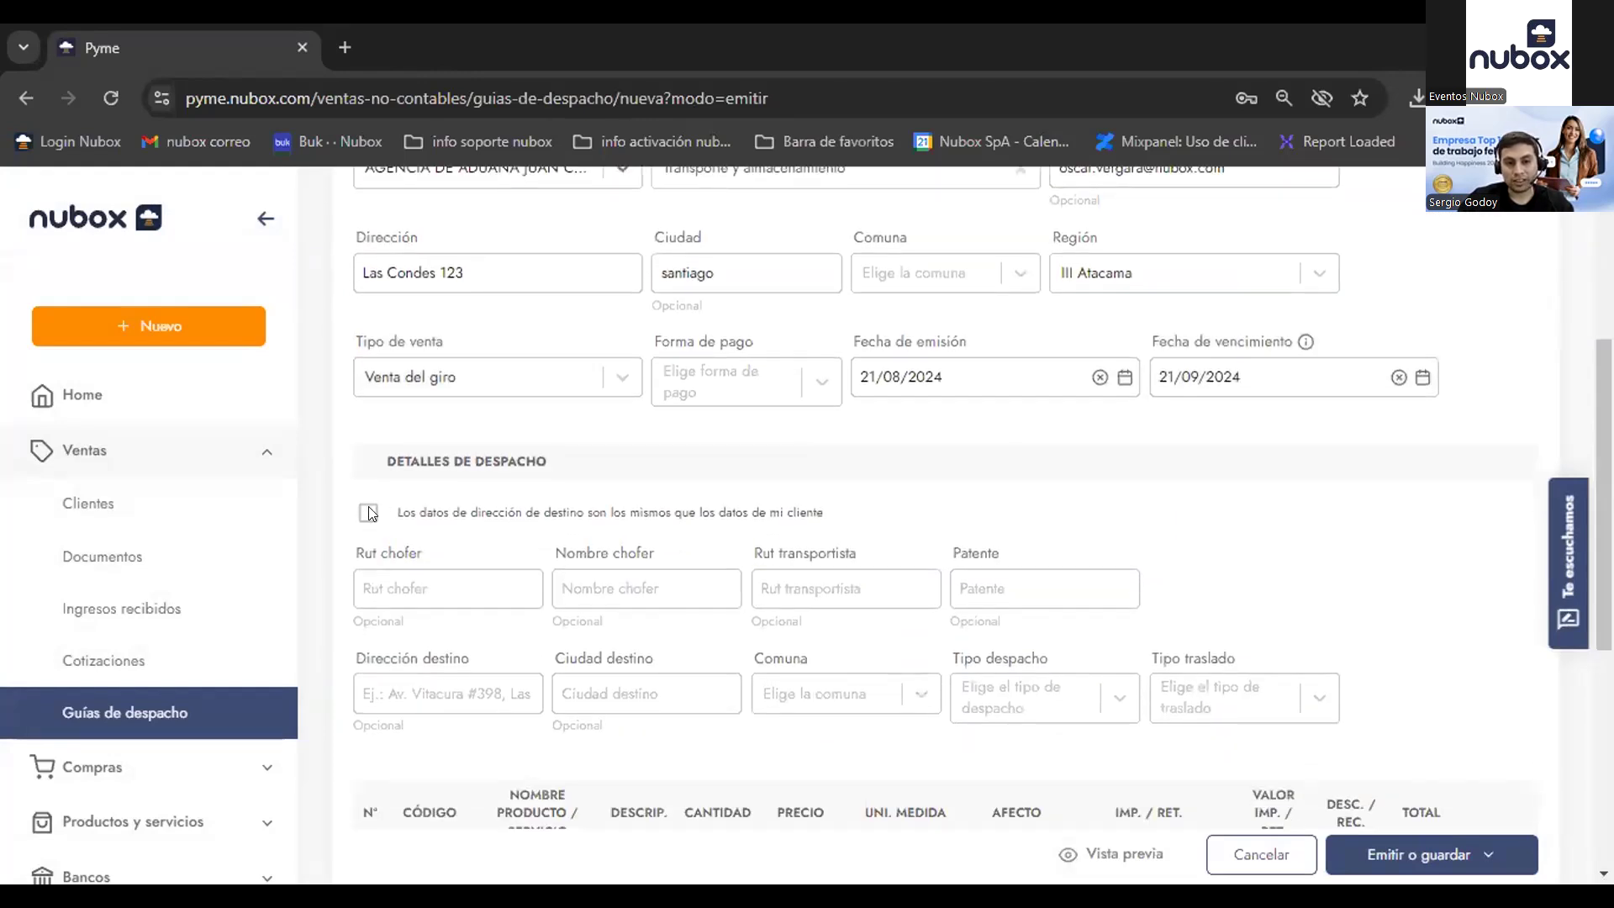
drag(382, 455, 572, 474)
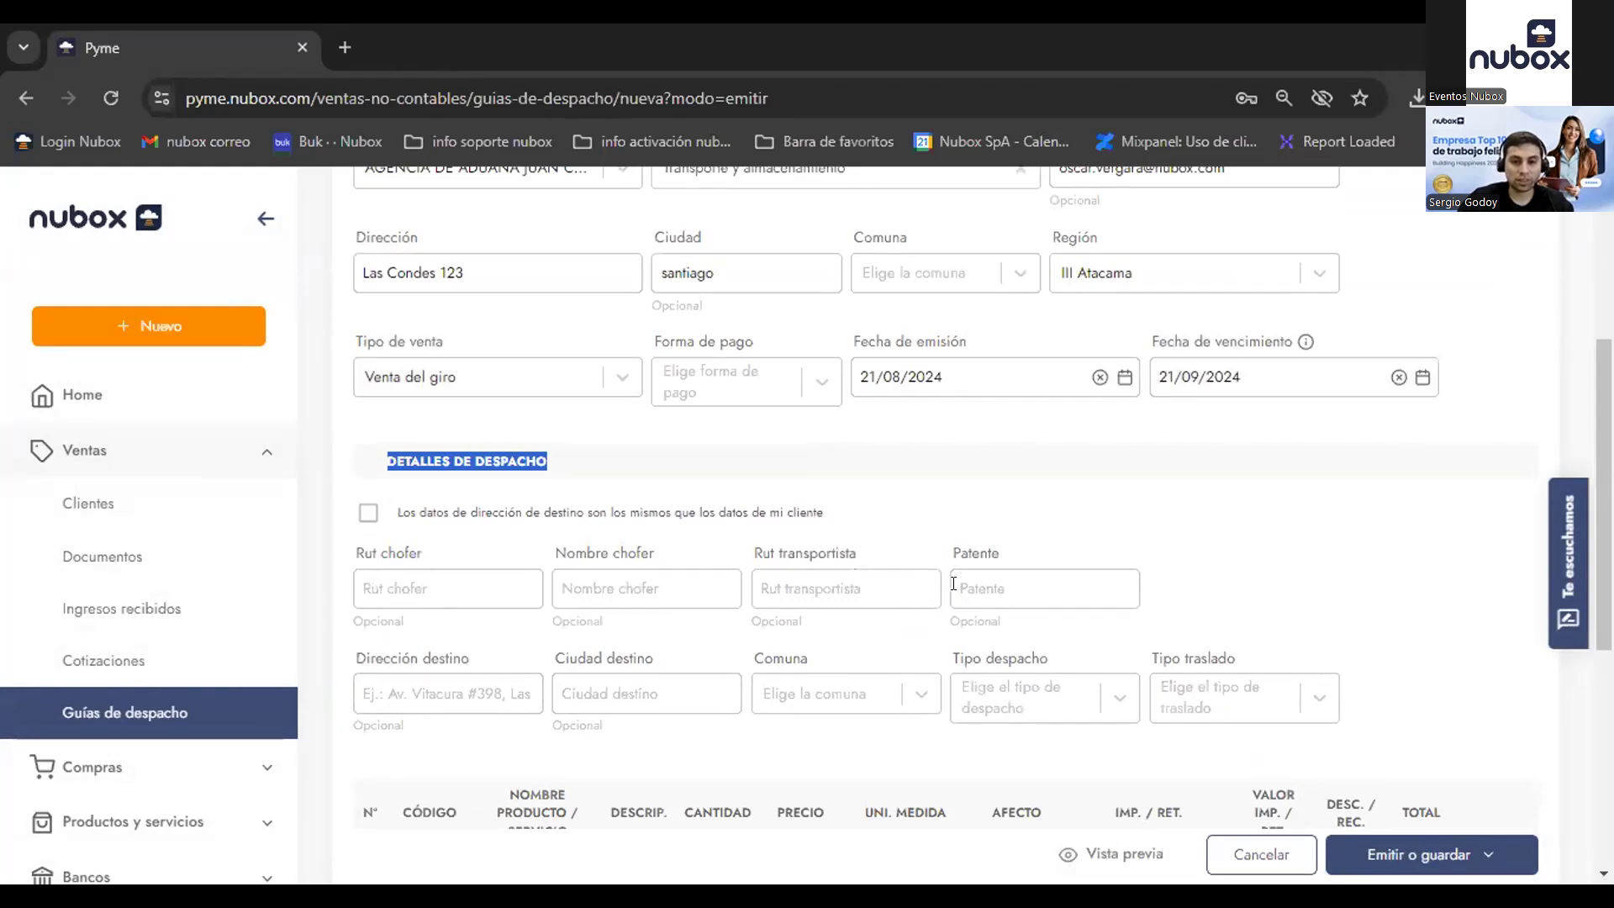
scroll(841, 665, down, 2)
click(1026, 579)
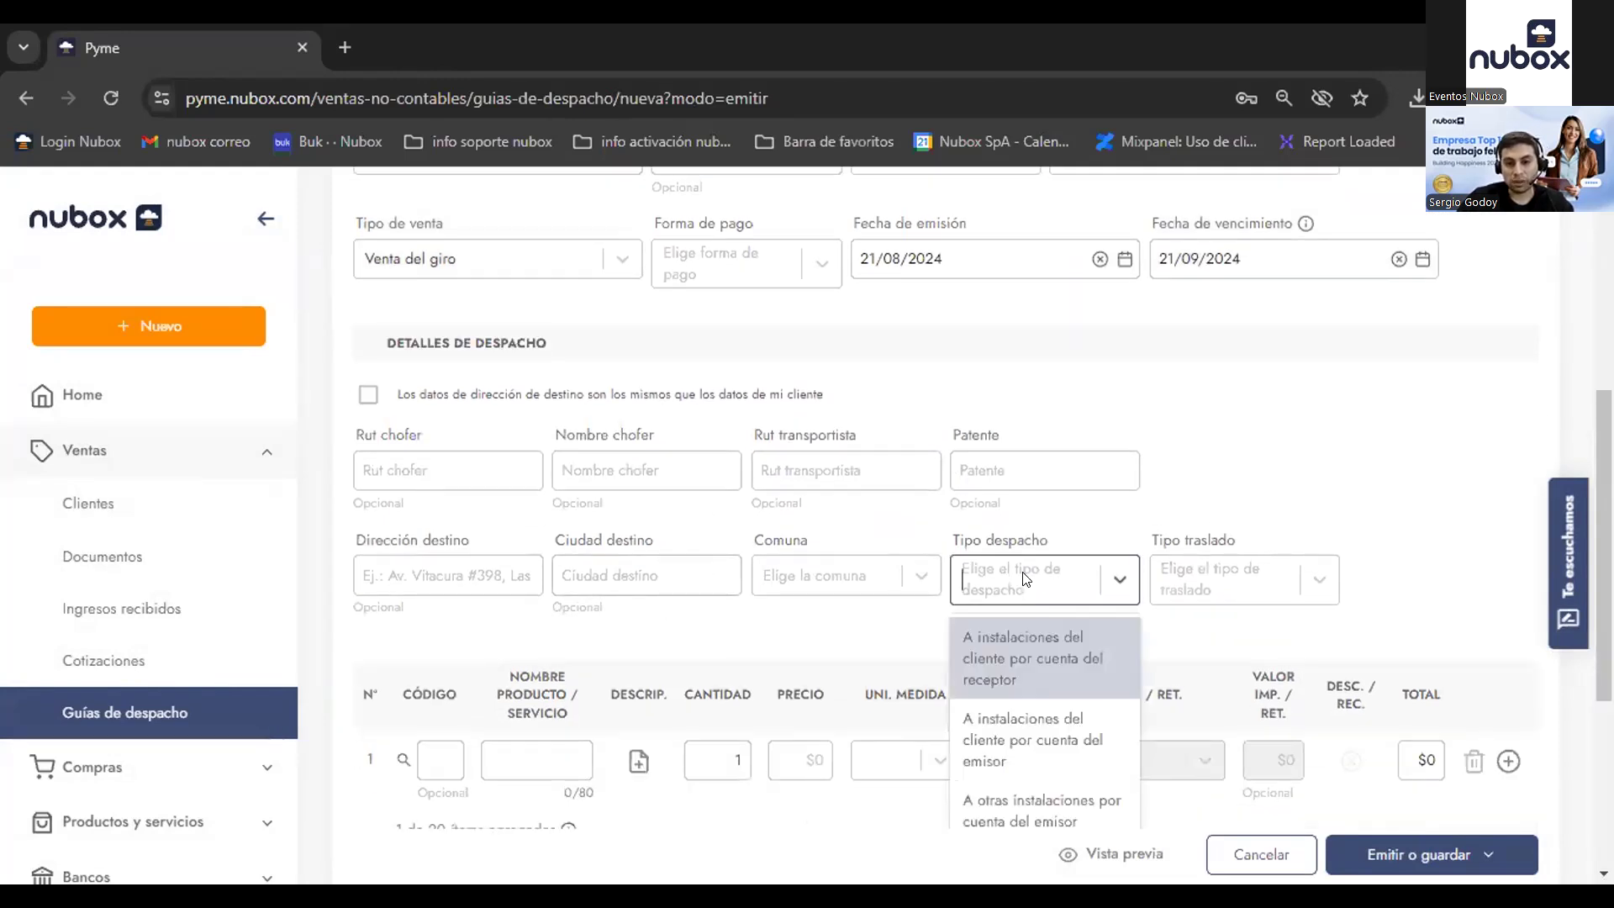
click(1221, 579)
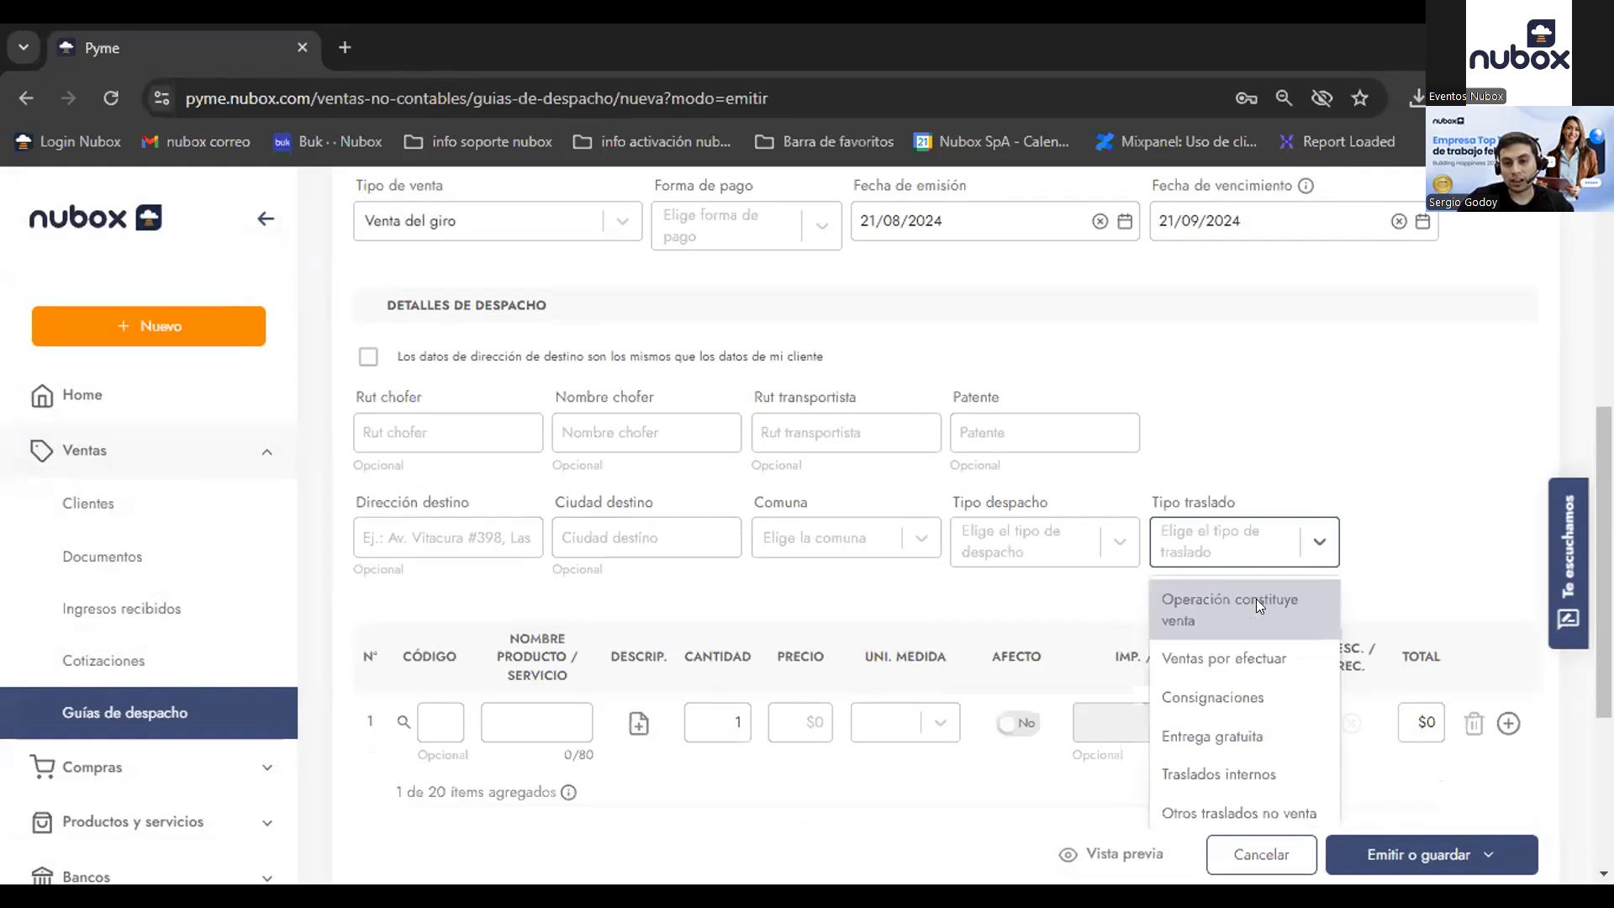
click(638, 530)
Step: Examine the dispatch guide's product line, observations, document reference and totals areas
scroll(647, 599, down, 3)
key(Tab)
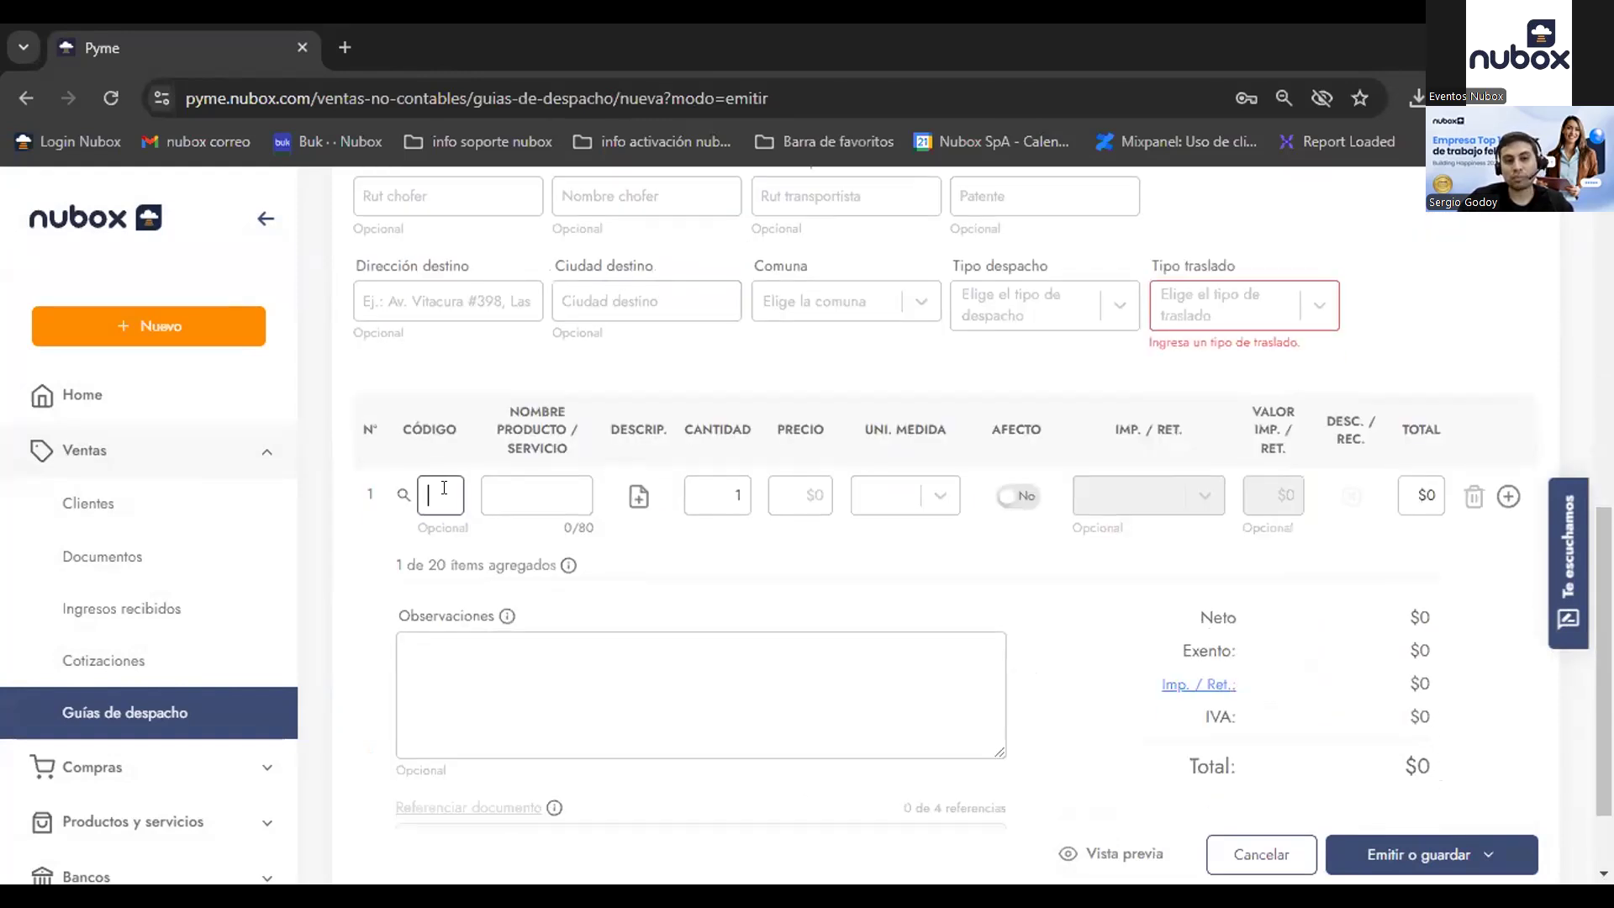
scroll(679, 552, down, 1)
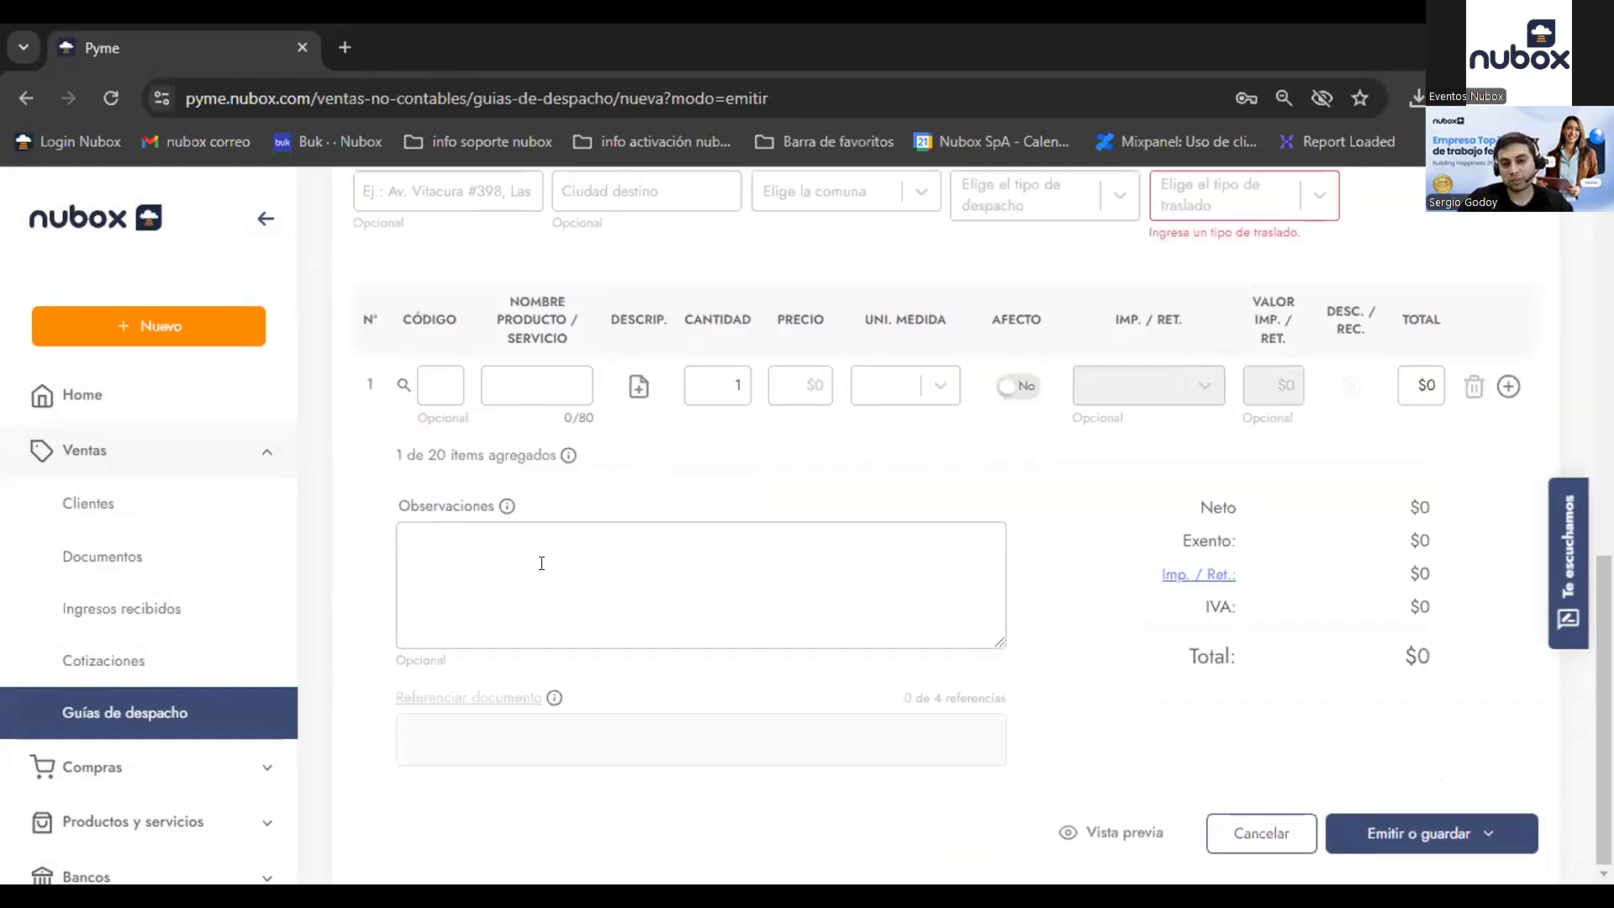
scroll(542, 563, up, 7)
scroll(538, 563, down, 6)
scroll(534, 564, up, 6)
scroll(525, 563, up, 3)
scroll(526, 562, down, 3)
Step: Open the list of suppliers (Proveedores) in the purchases section
click(187, 439)
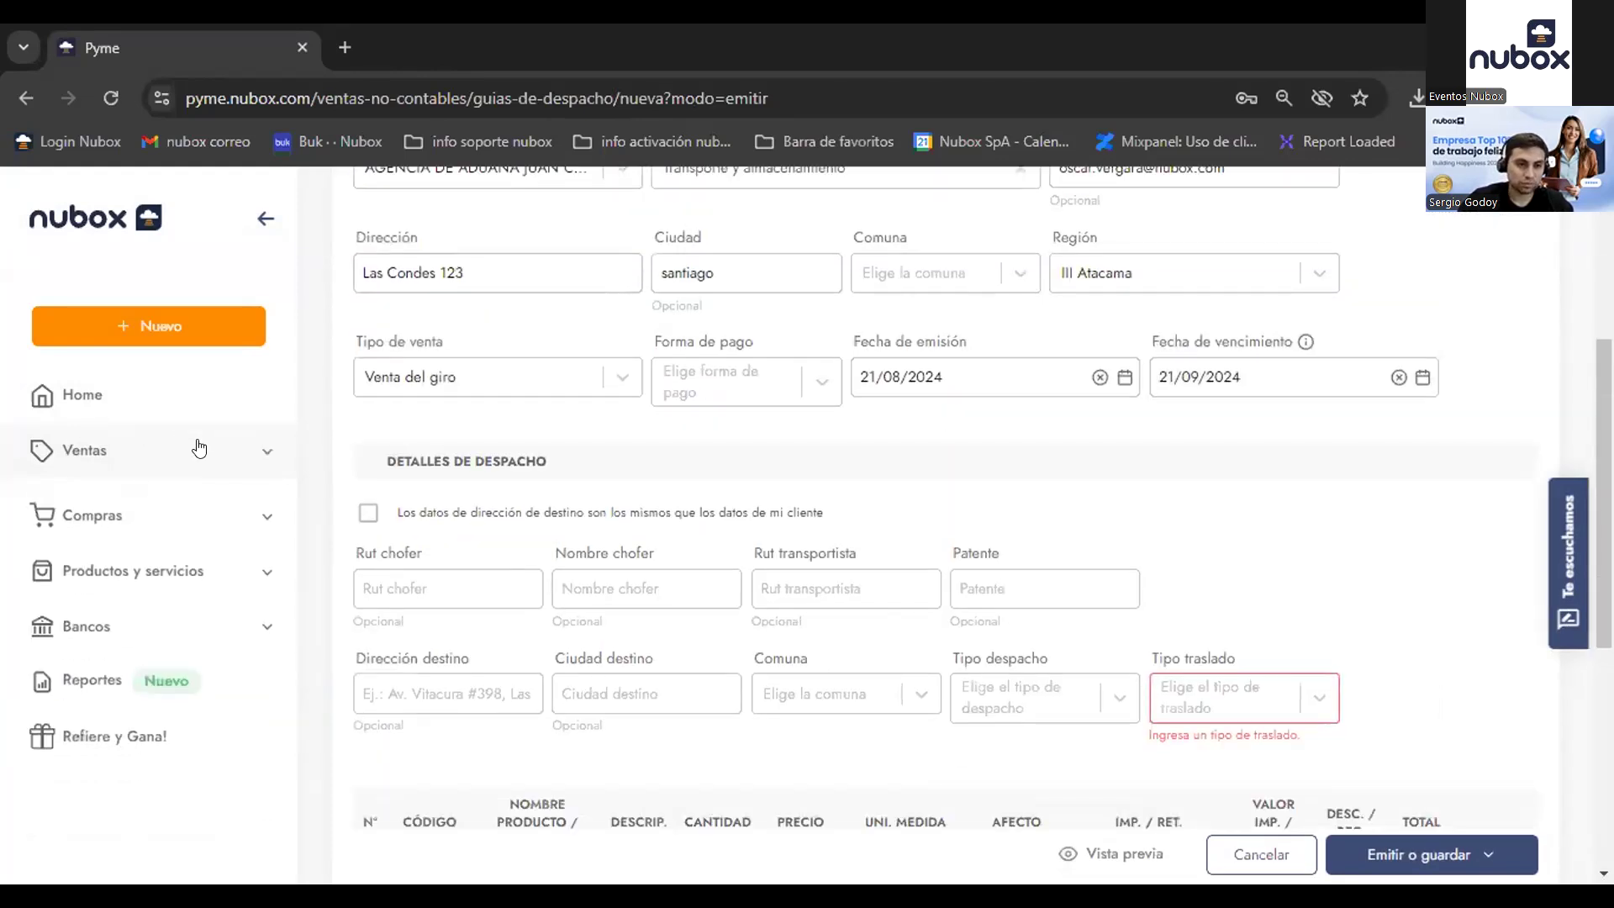
click(262, 509)
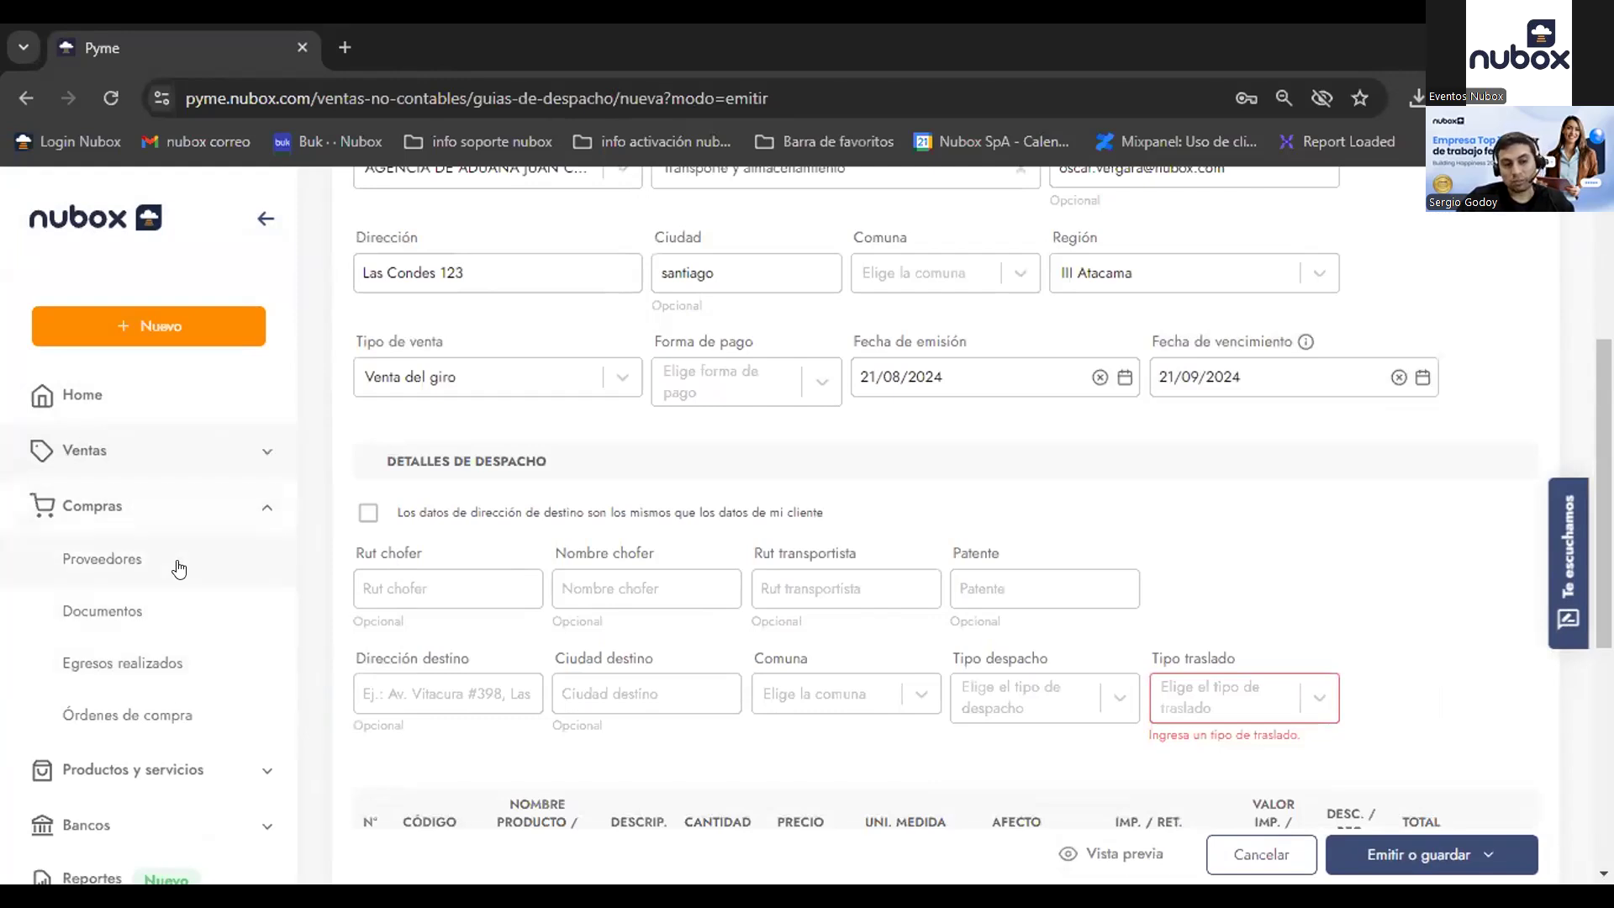
click(159, 452)
click(151, 456)
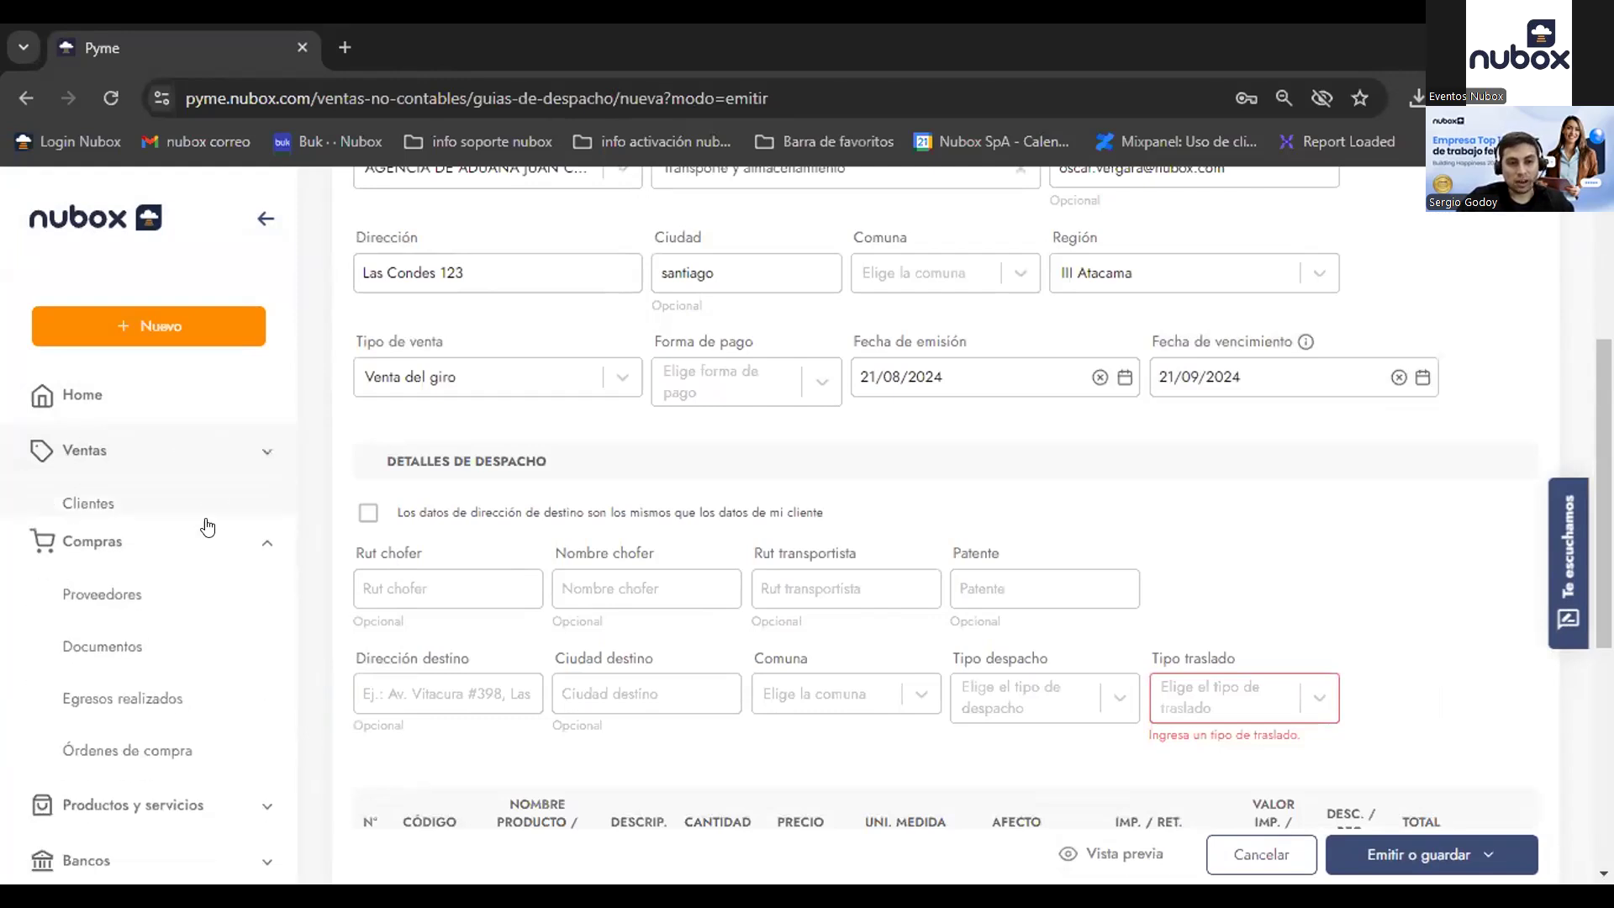
click(159, 561)
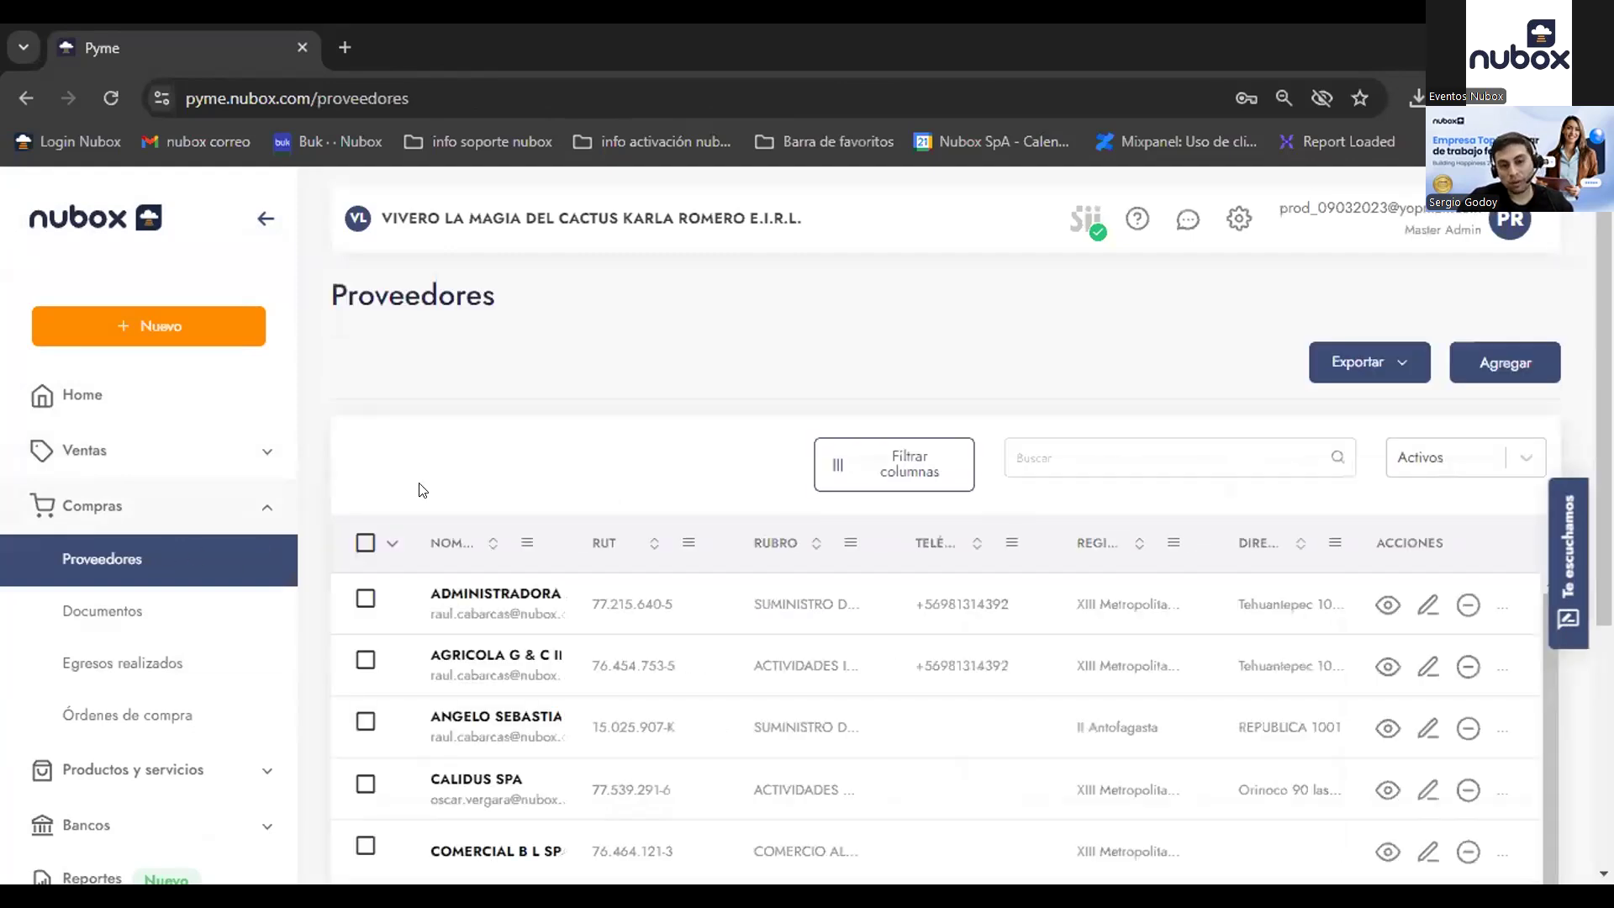
Step: Open the first listed supplier for editing and review its supplier data and additional contact fields
click(540, 600)
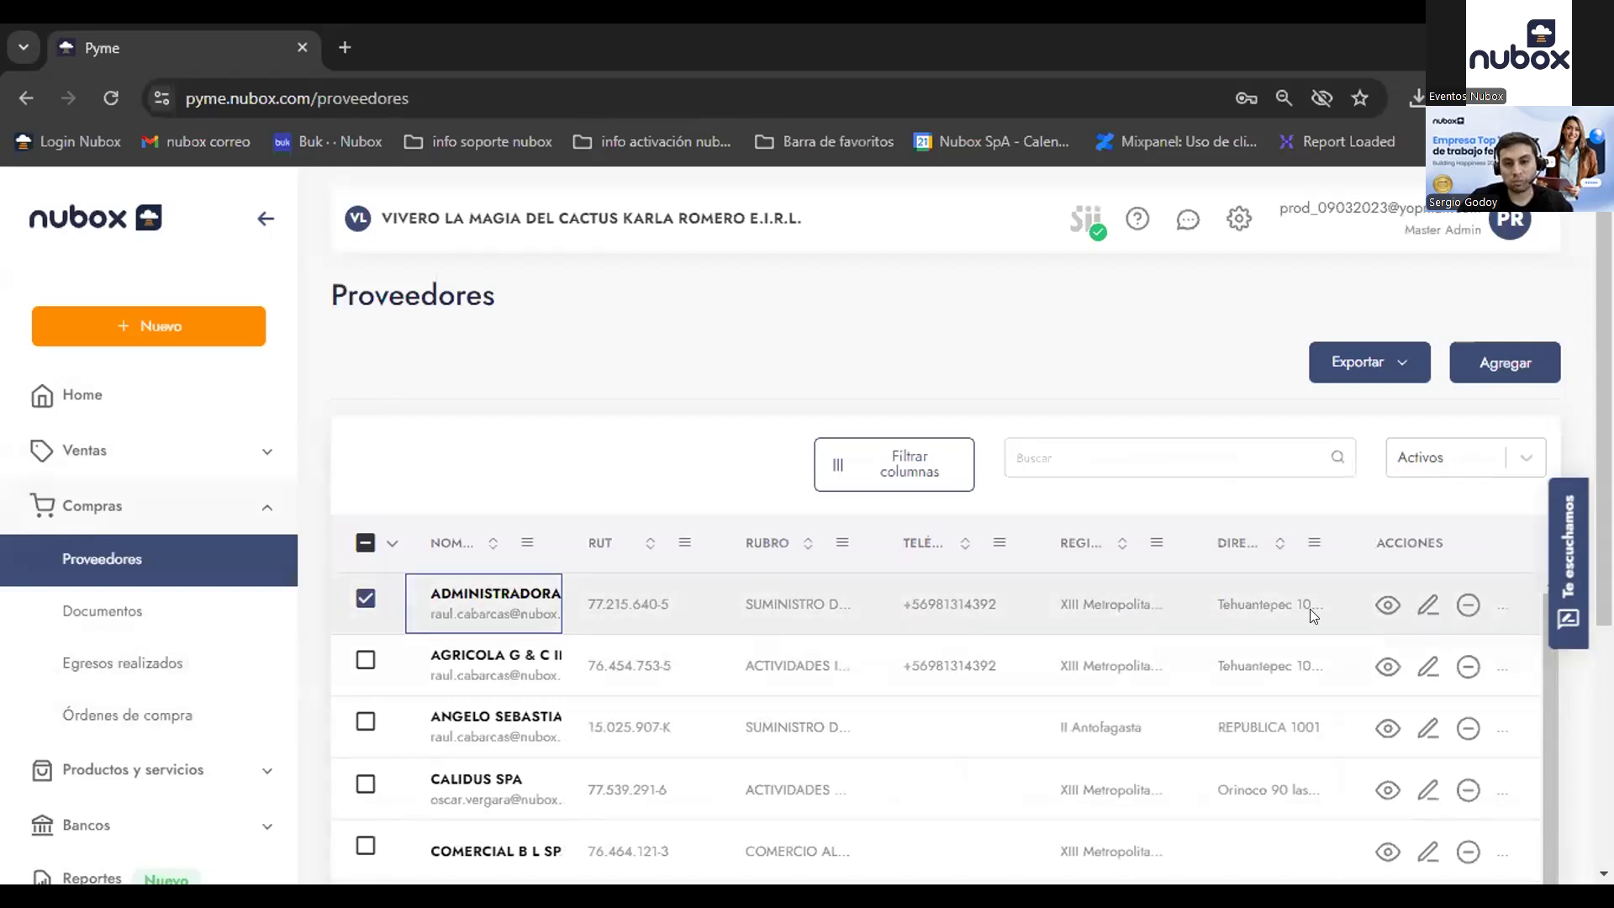
click(1429, 606)
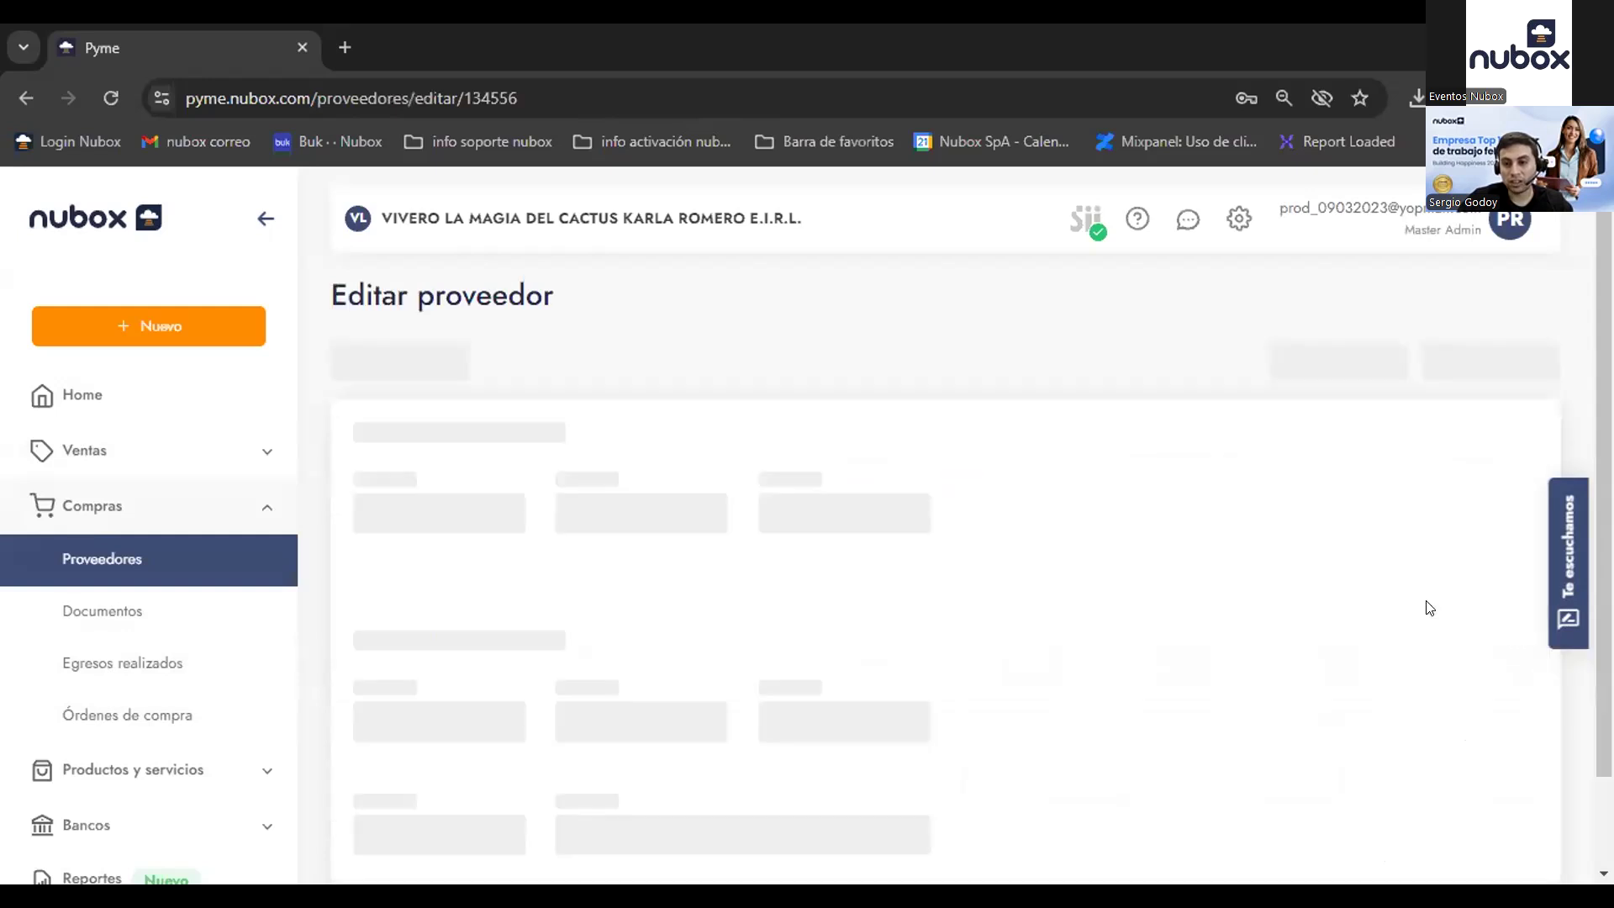
scroll(684, 566, down, 1)
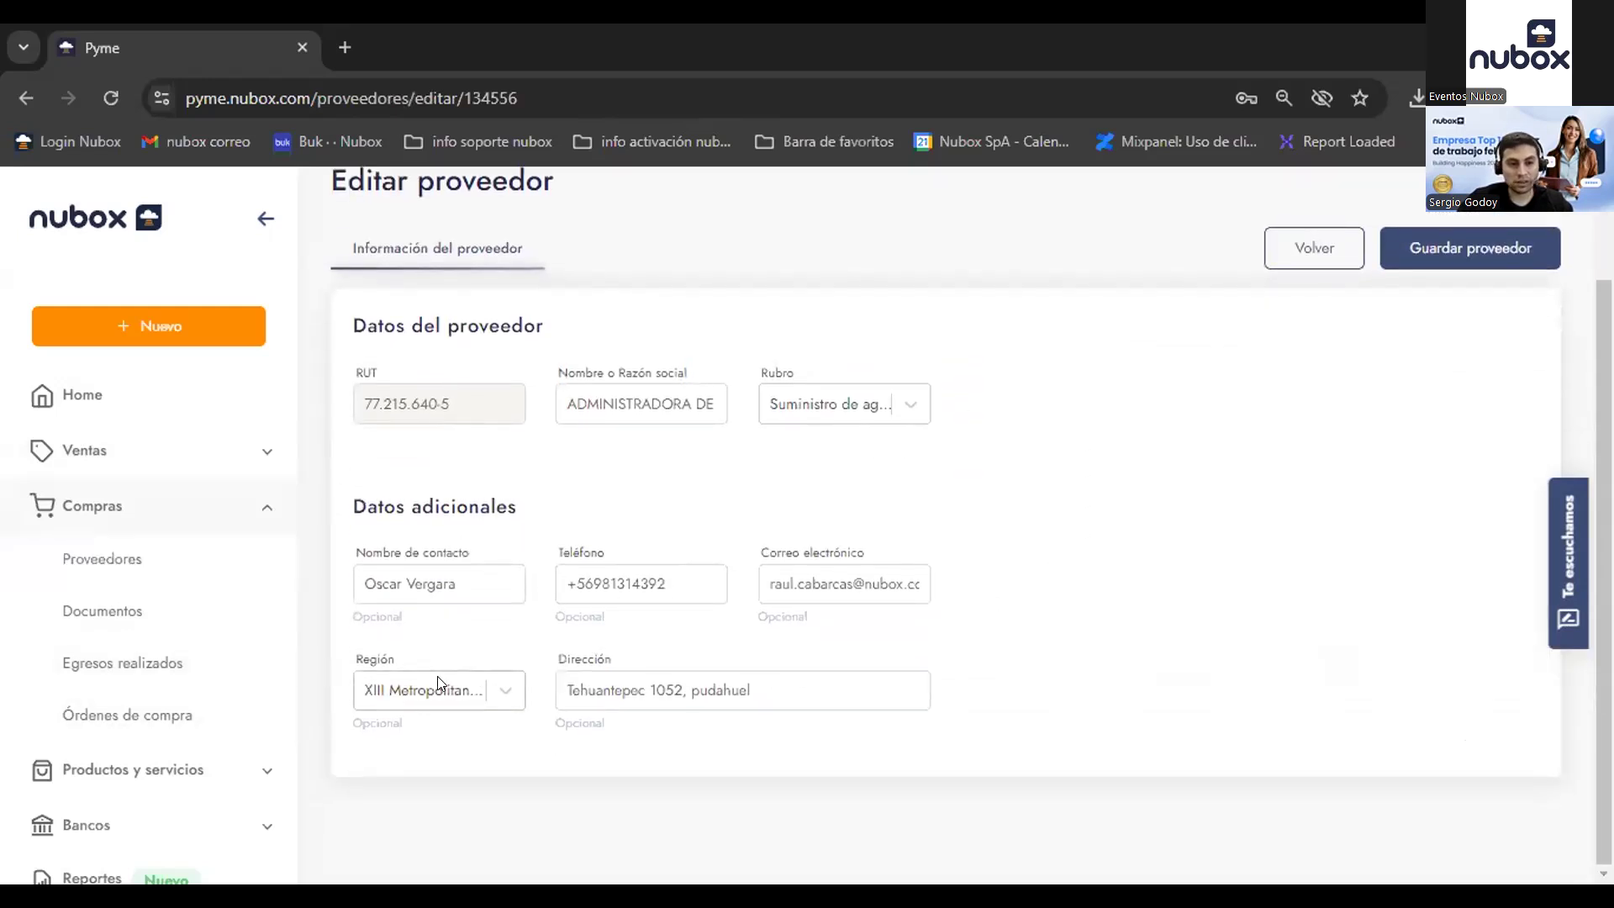
click(381, 563)
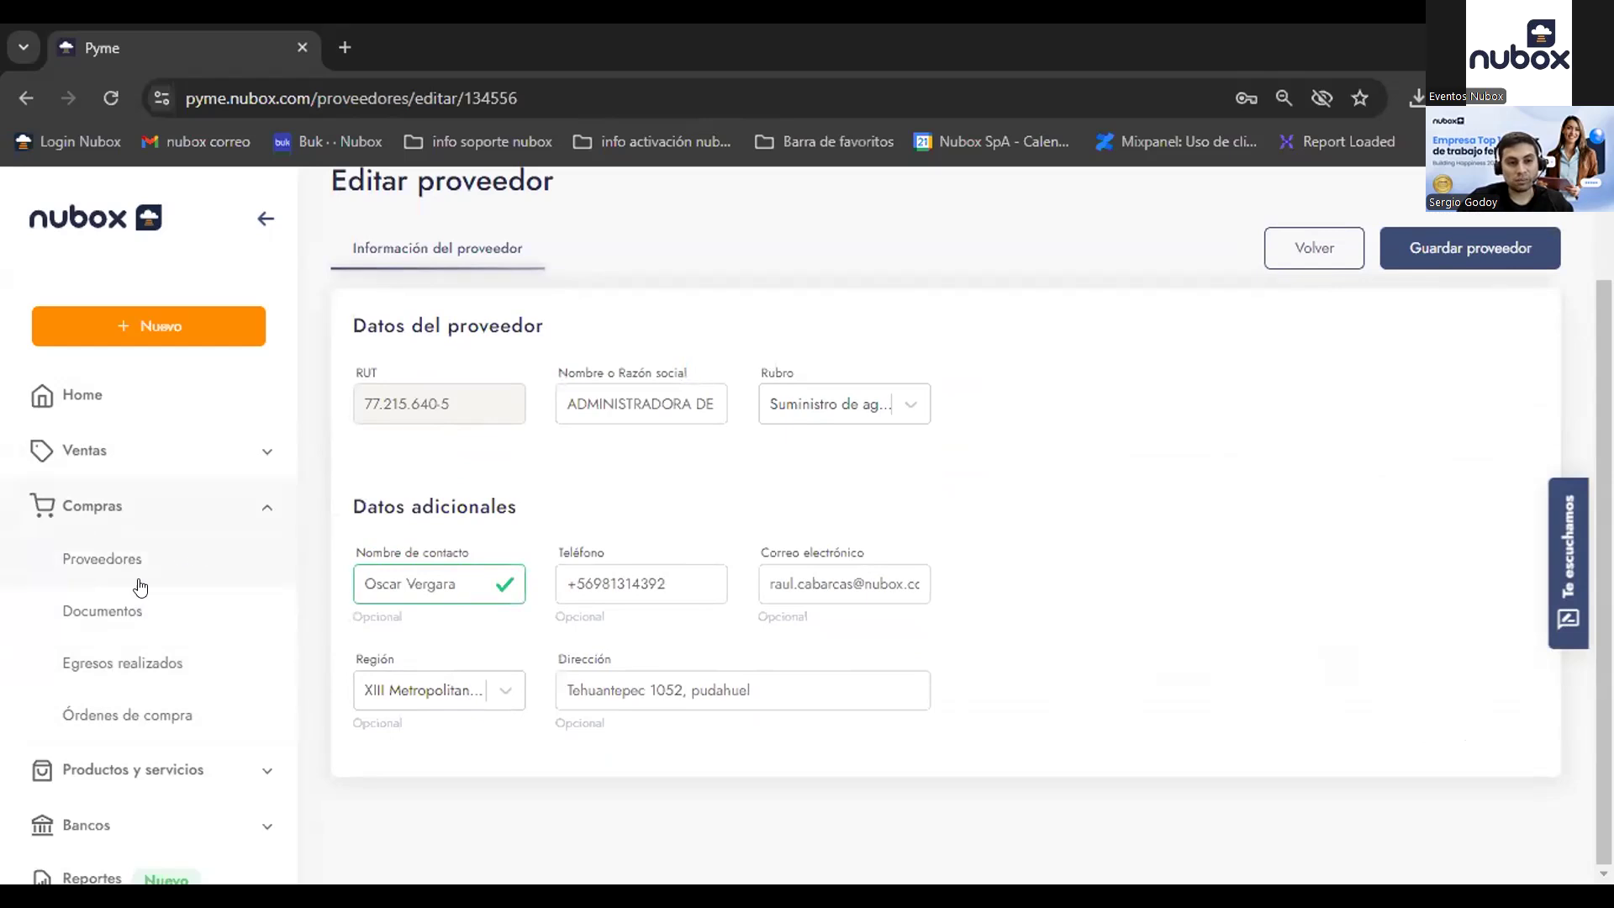
Step: Open the purchase documents, inspect the XML file upload option including its file chooser, and cancel without uploading
click(130, 618)
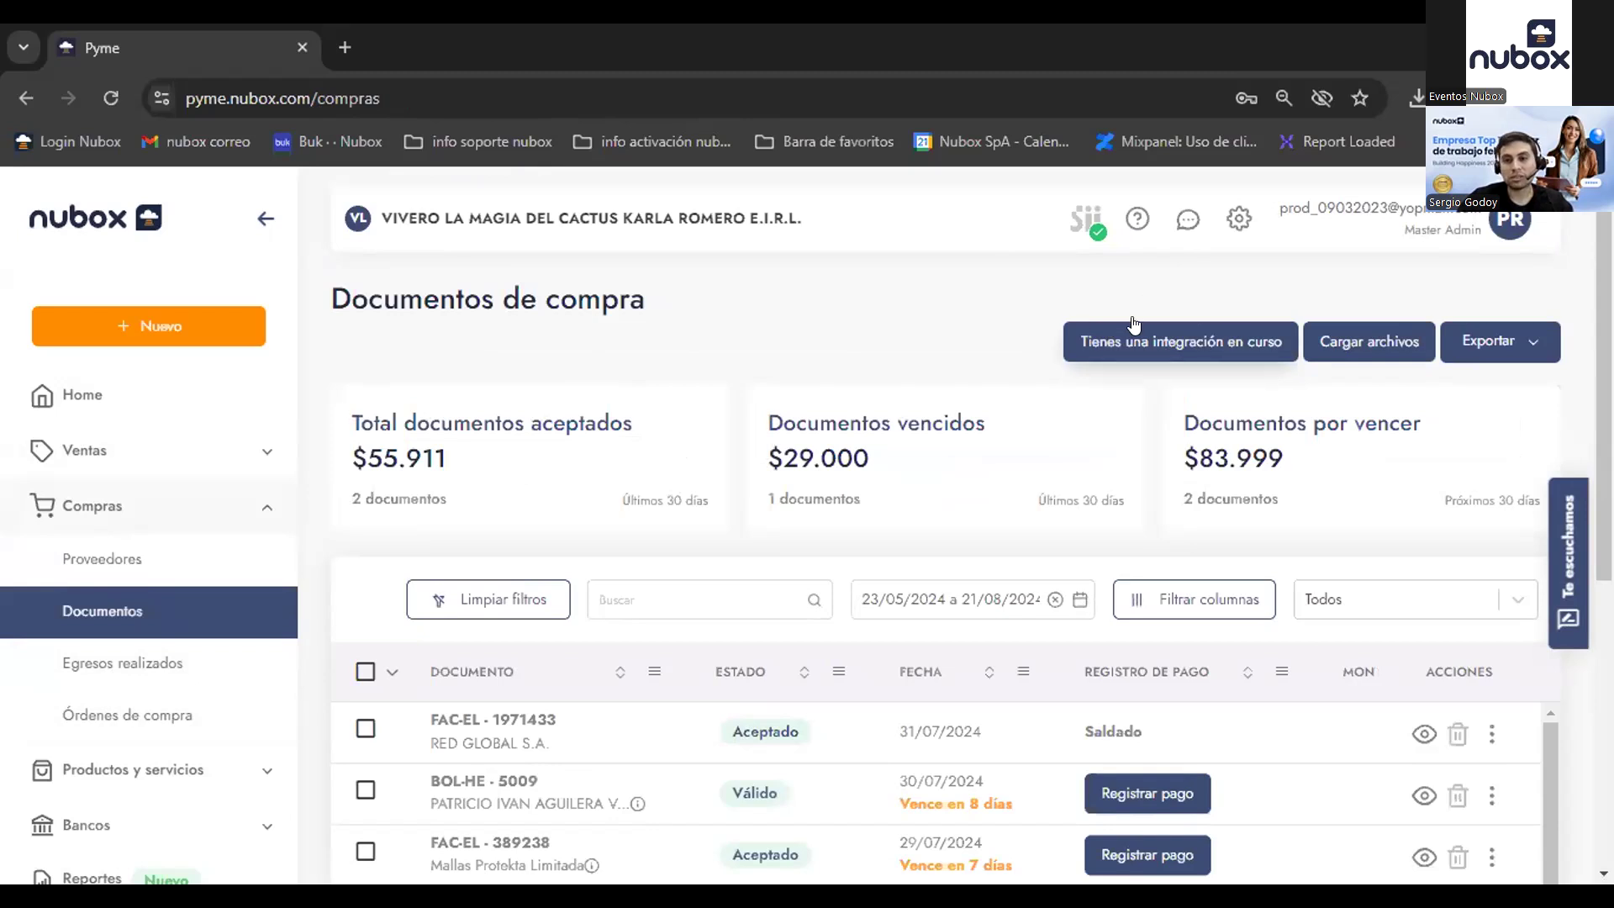
click(1370, 348)
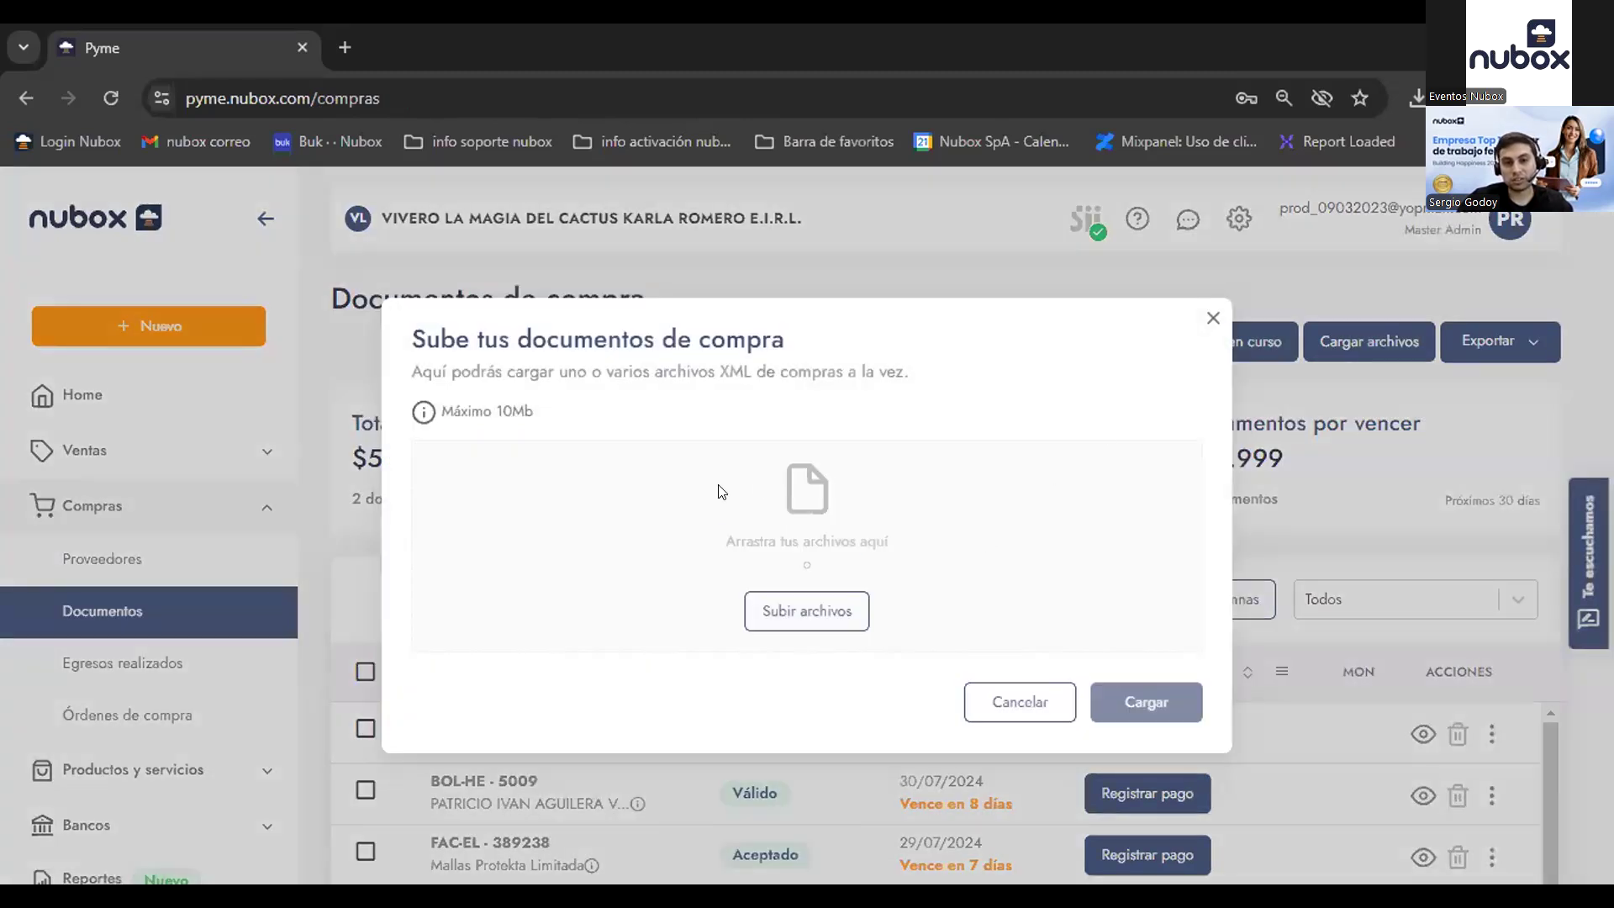
drag(720, 492, 862, 528)
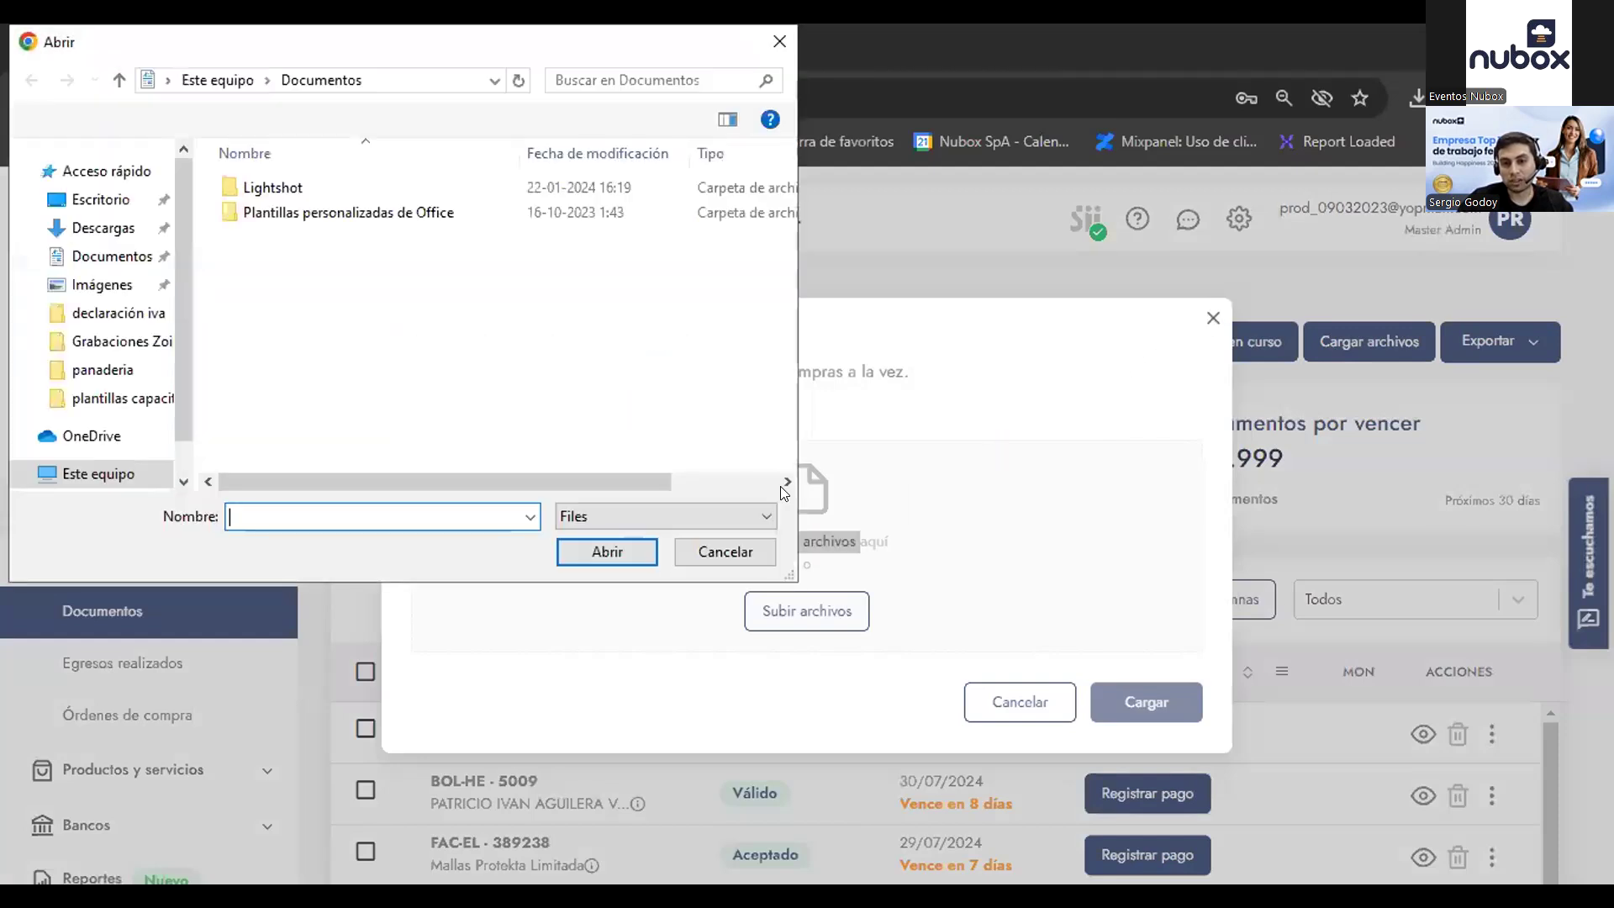
click(724, 551)
click(1426, 363)
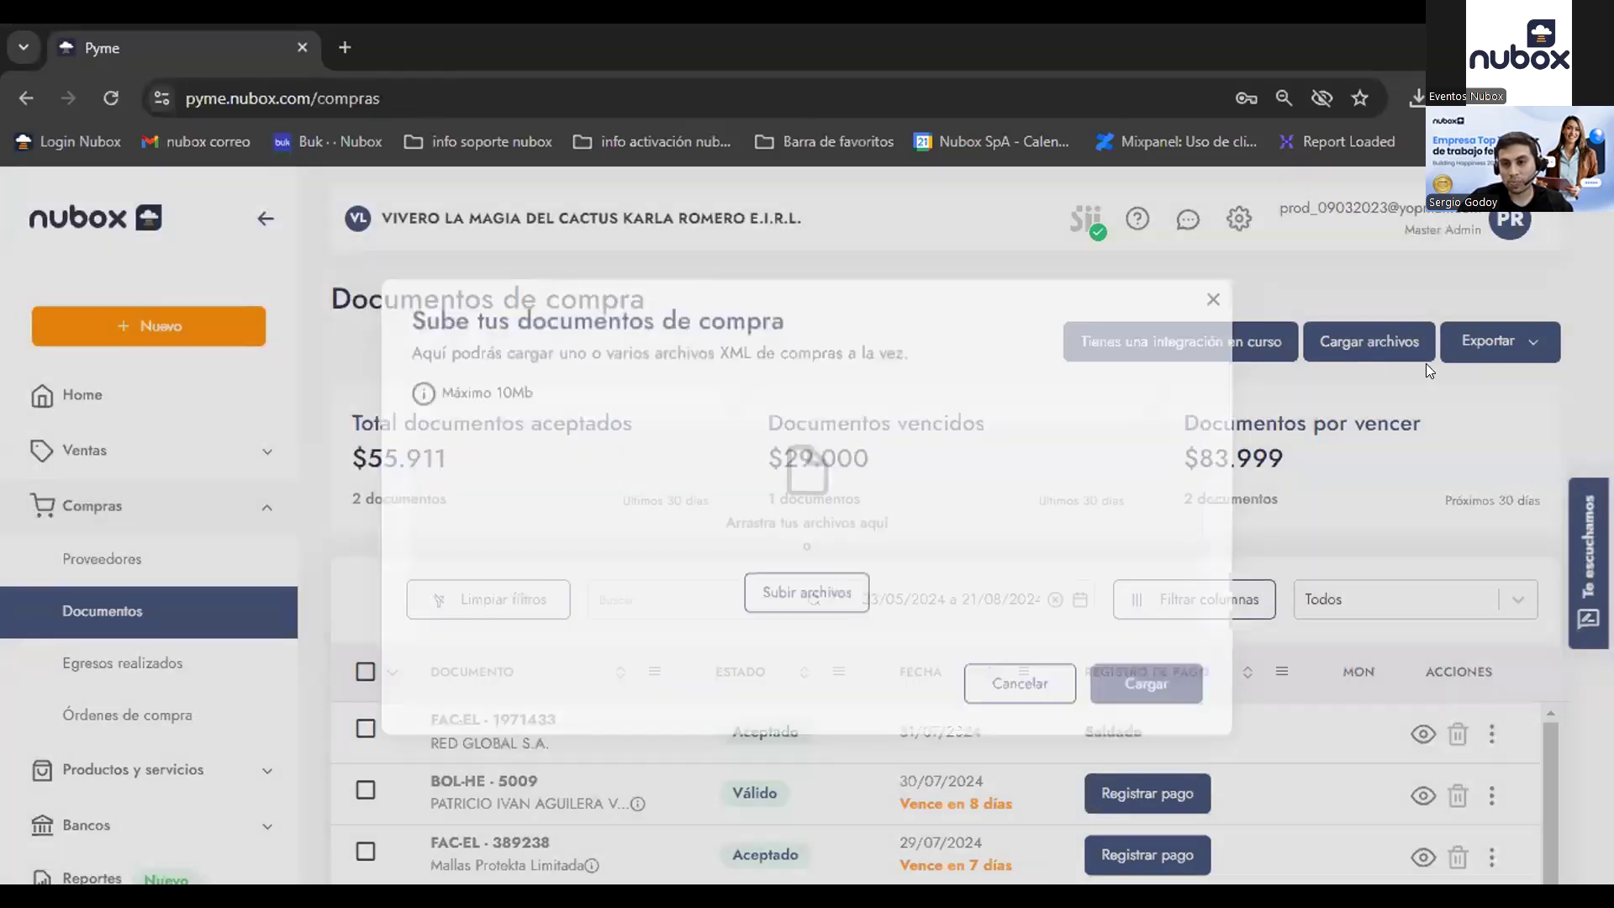
Step: Check the export options for purchase documents and look through the document list
click(1493, 342)
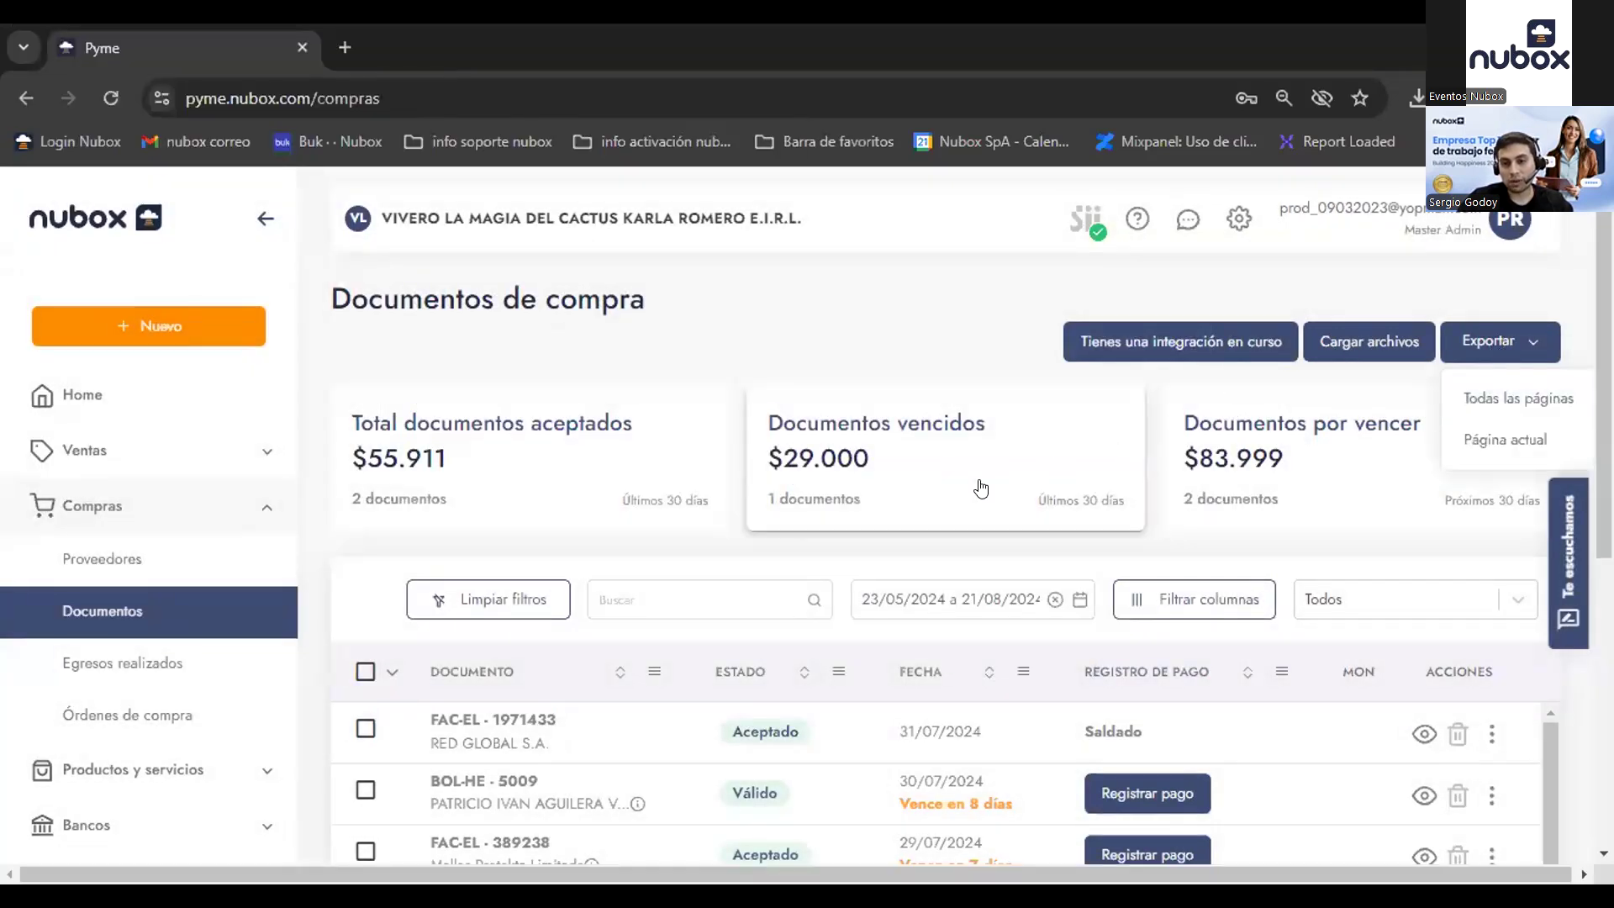
click(934, 436)
scroll(706, 740, down, 6)
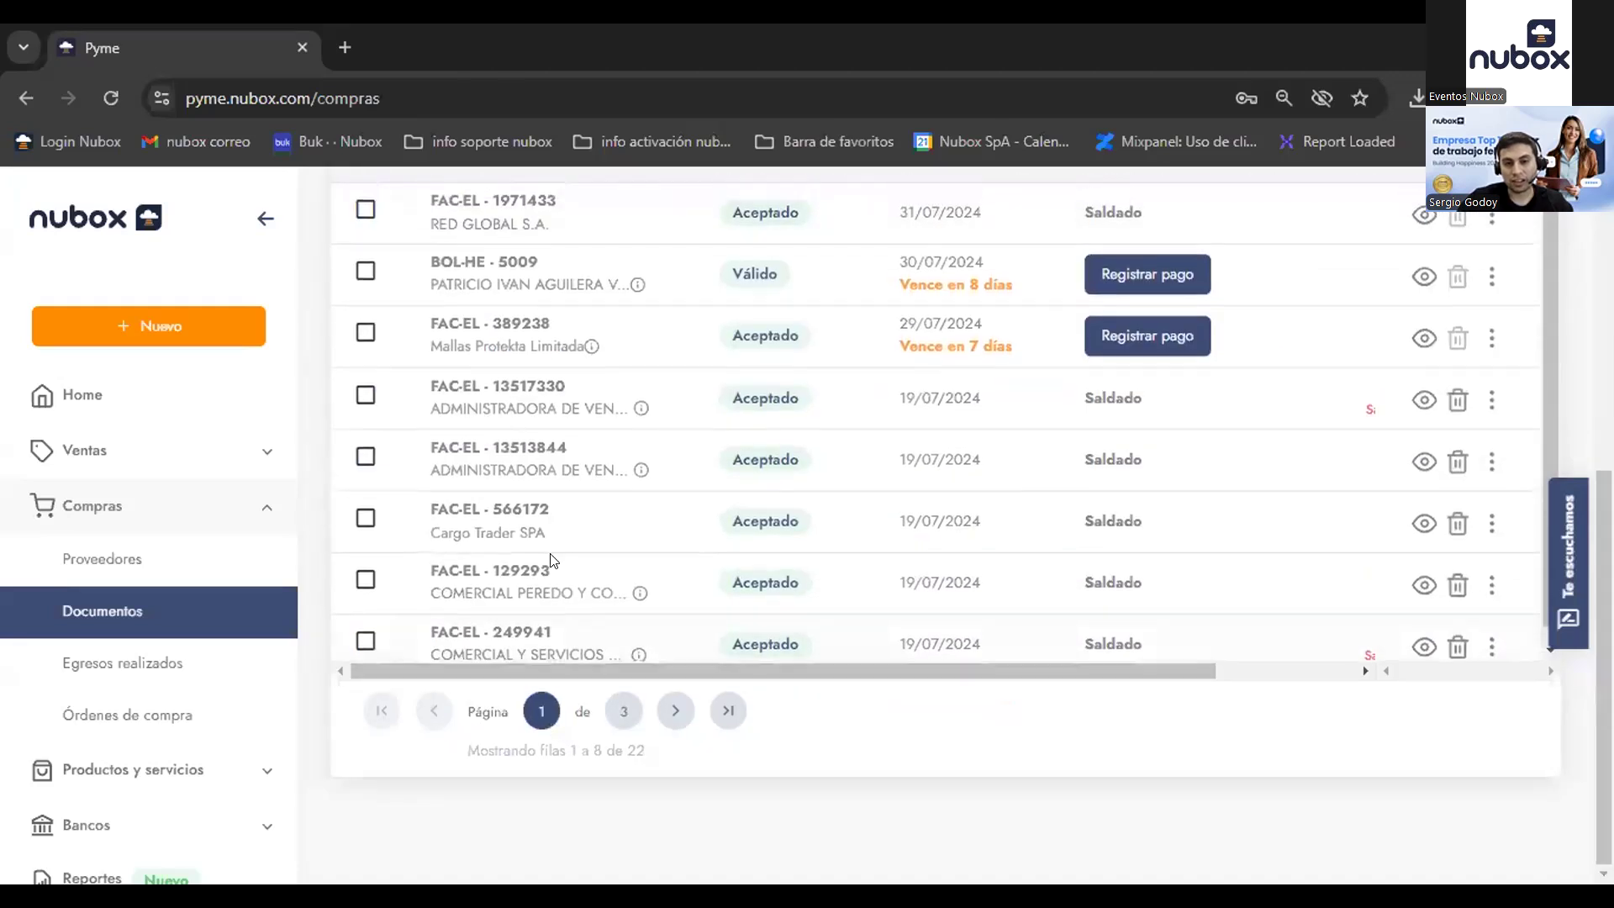
scroll(553, 562, up, 6)
click(1493, 342)
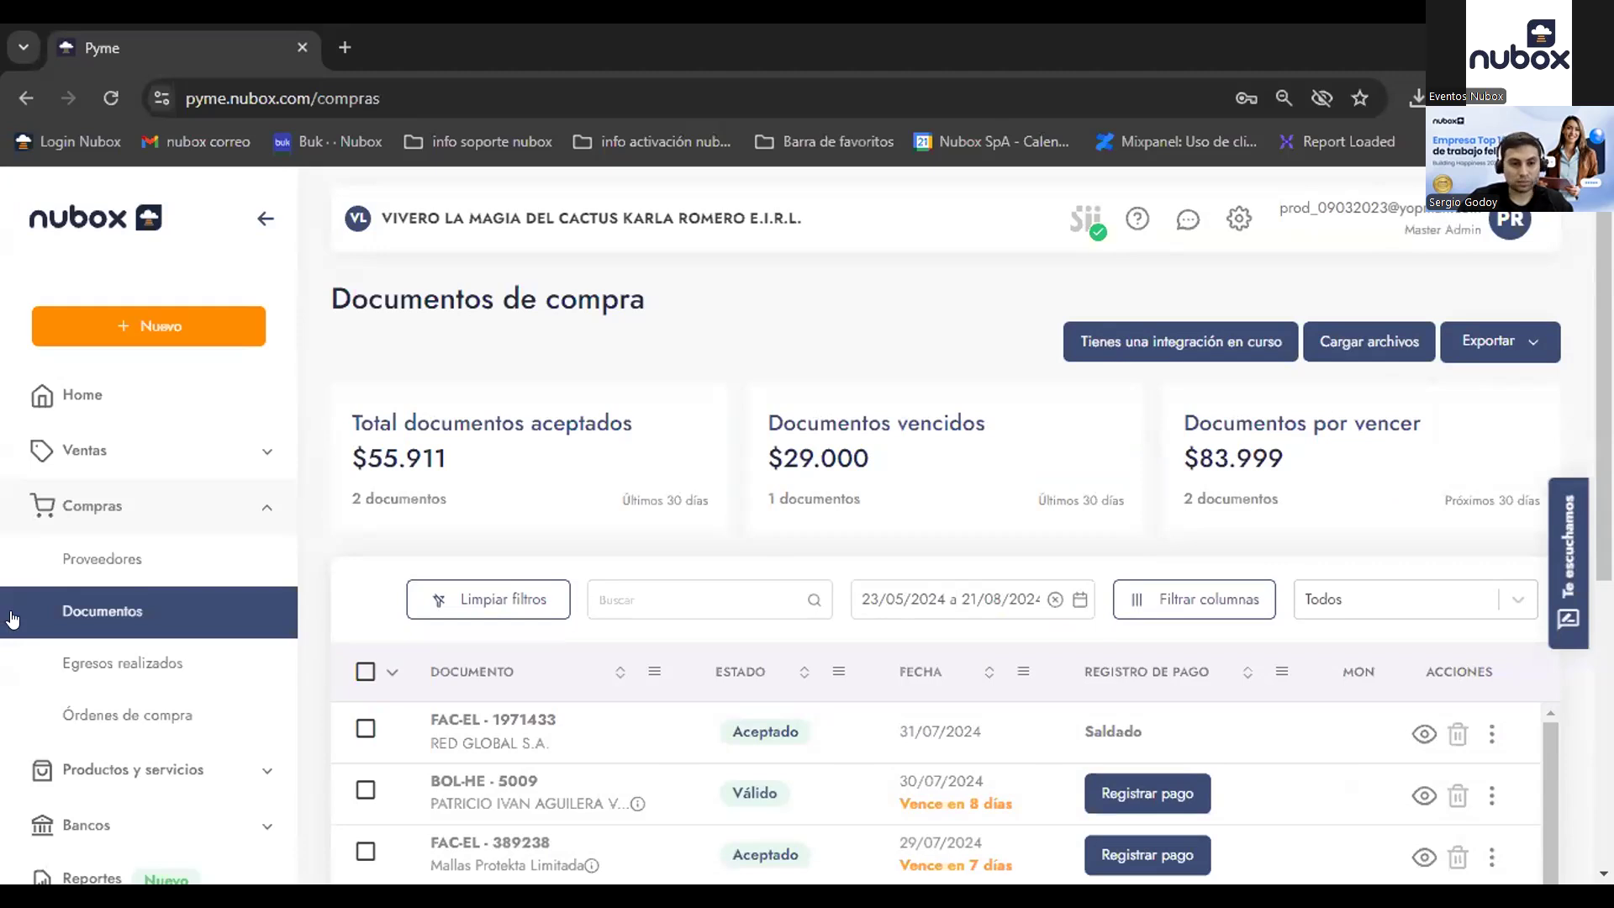
scroll(389, 755, down, 1)
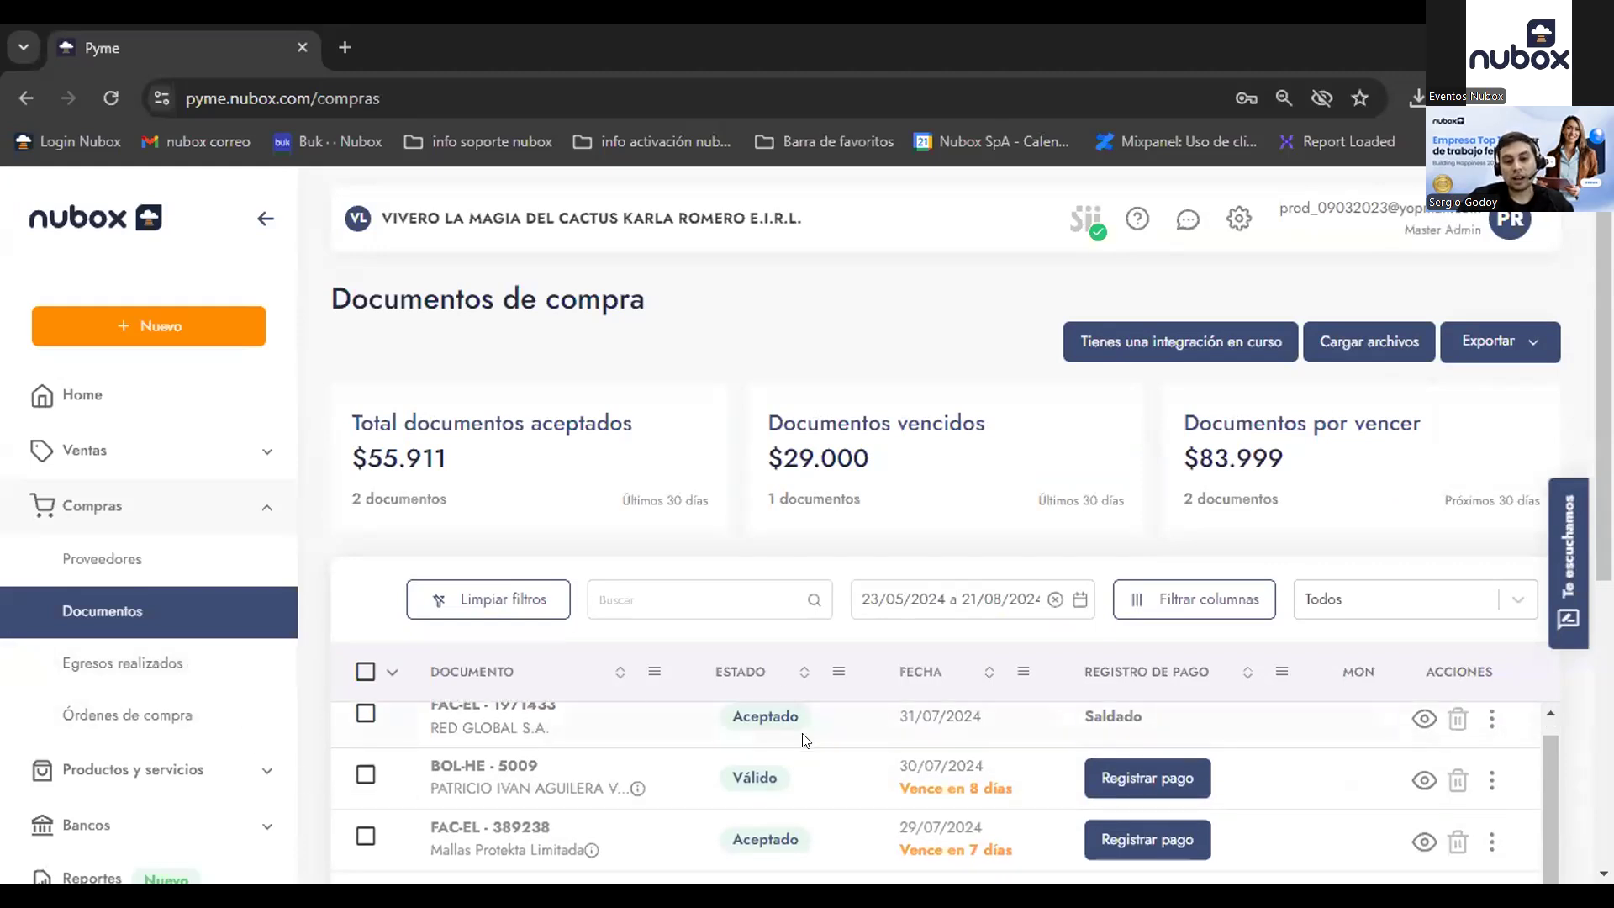
scroll(805, 740, down, 4)
Step: Open Egresos realizados and start registering an expense of the kind Otro egreso
click(144, 680)
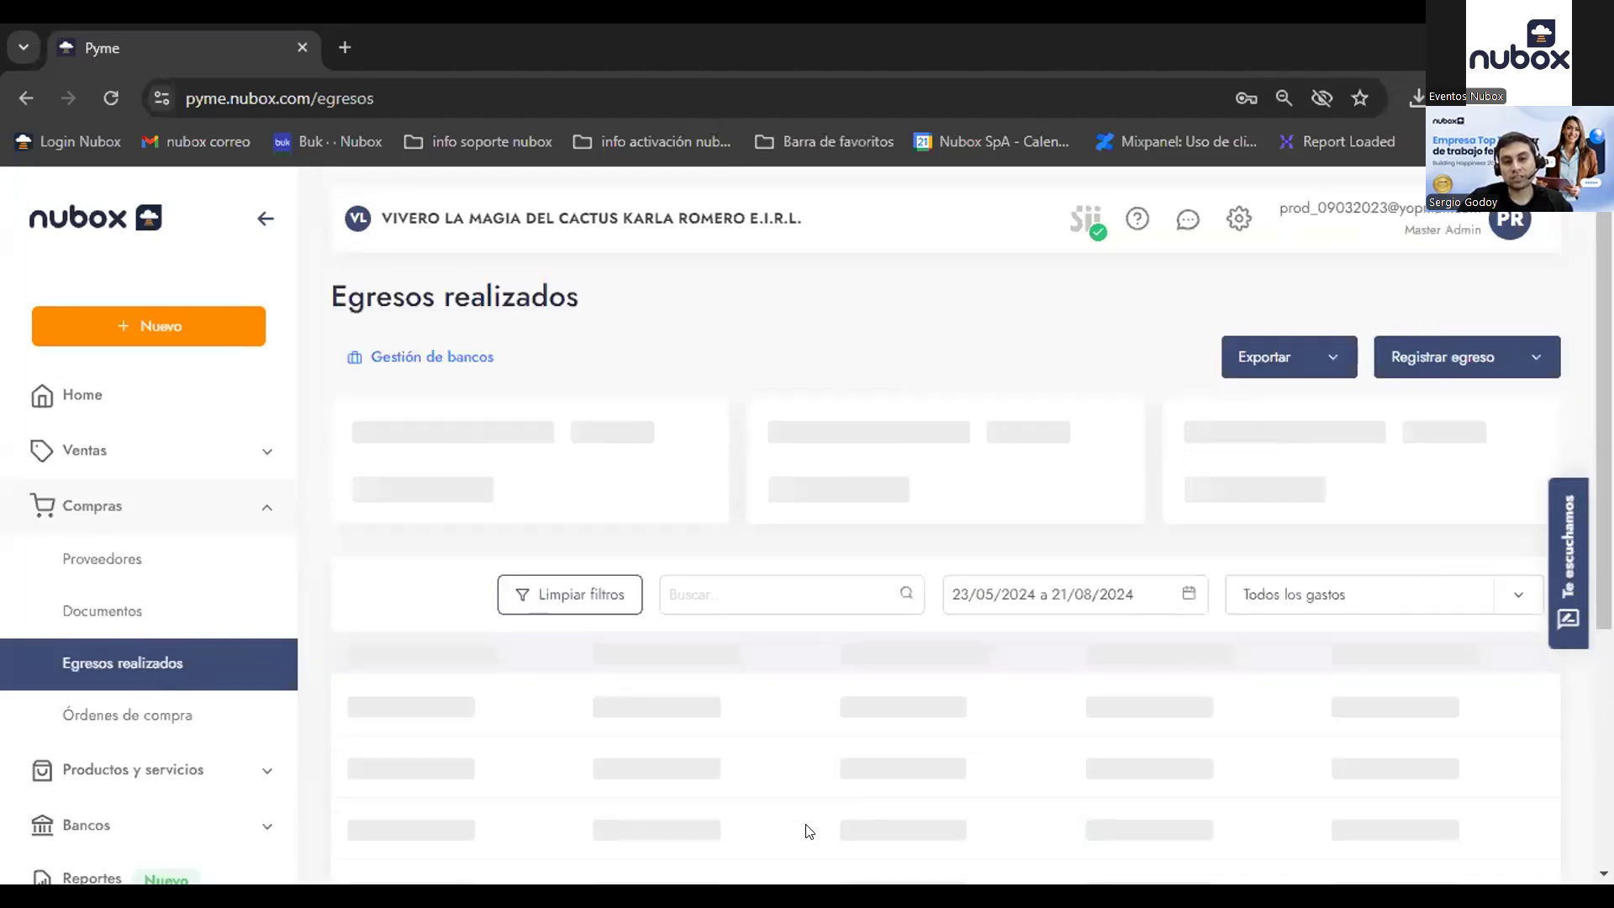
scroll(809, 667, down, 1)
scroll(809, 667, down, 1)
click(1460, 242)
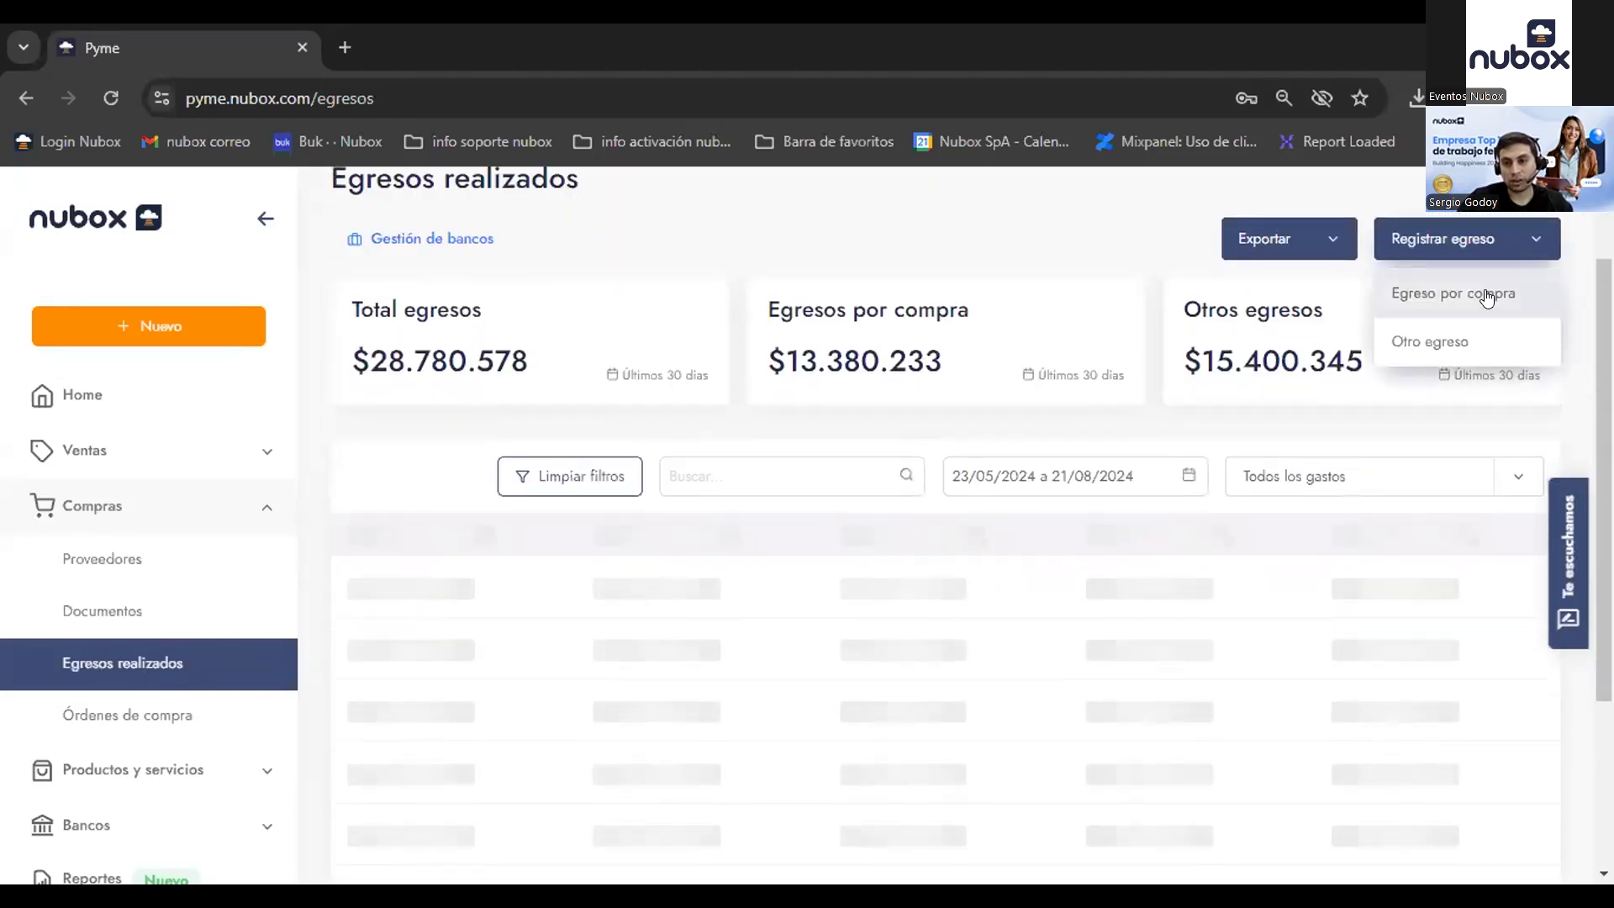
click(1447, 332)
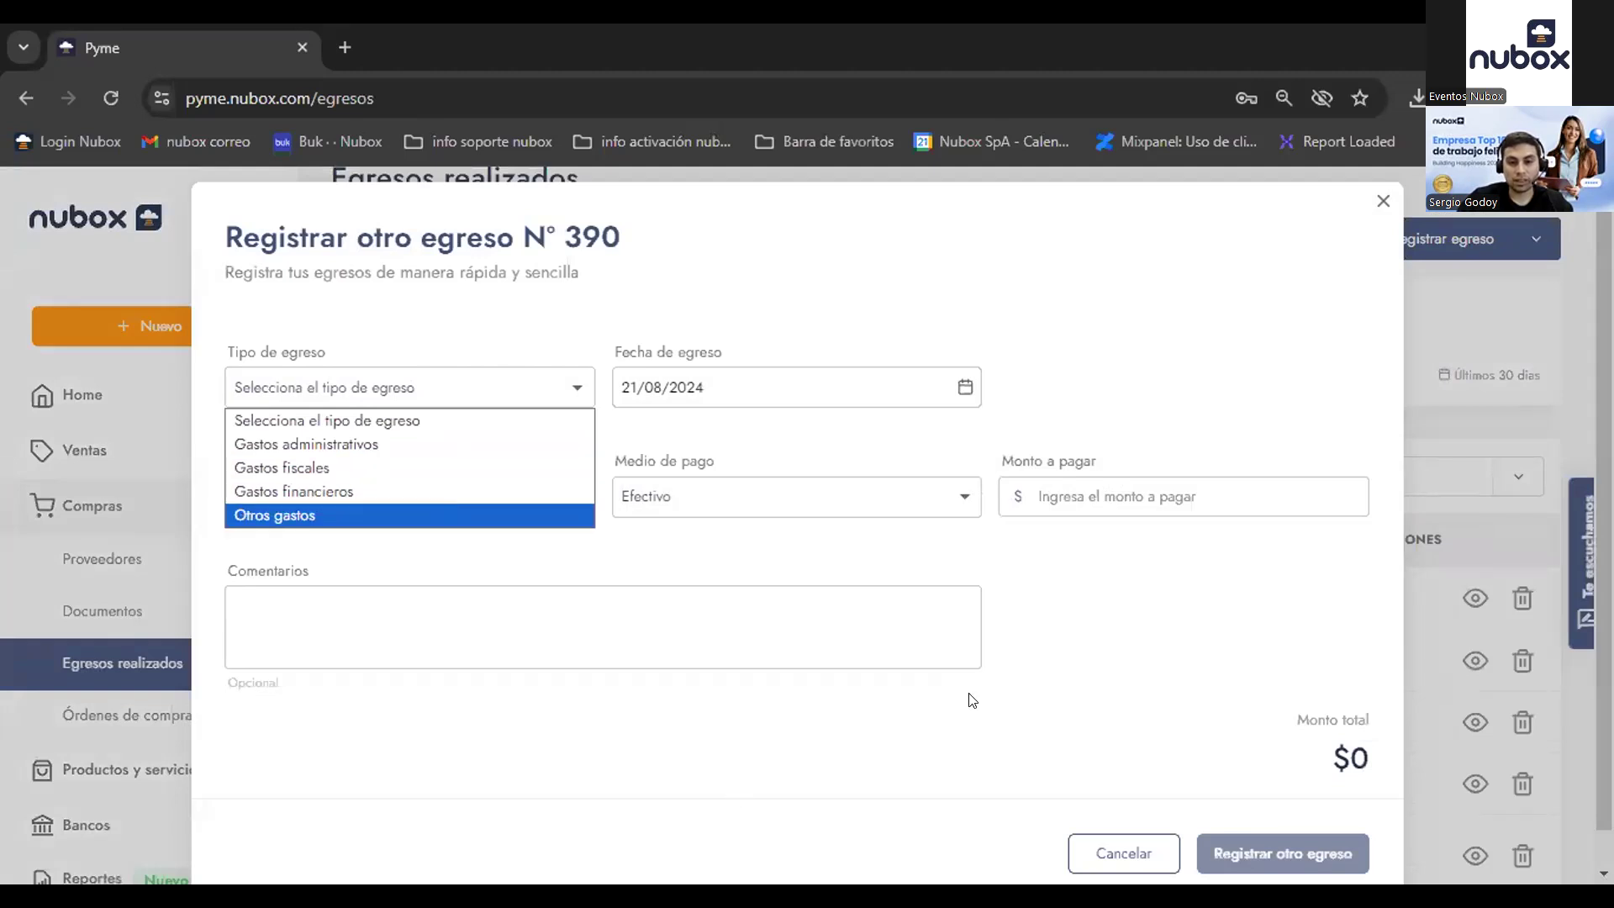
Step: Examine the expense form's choices for expense type and bank, along with its payment method and amount fields
click(522, 514)
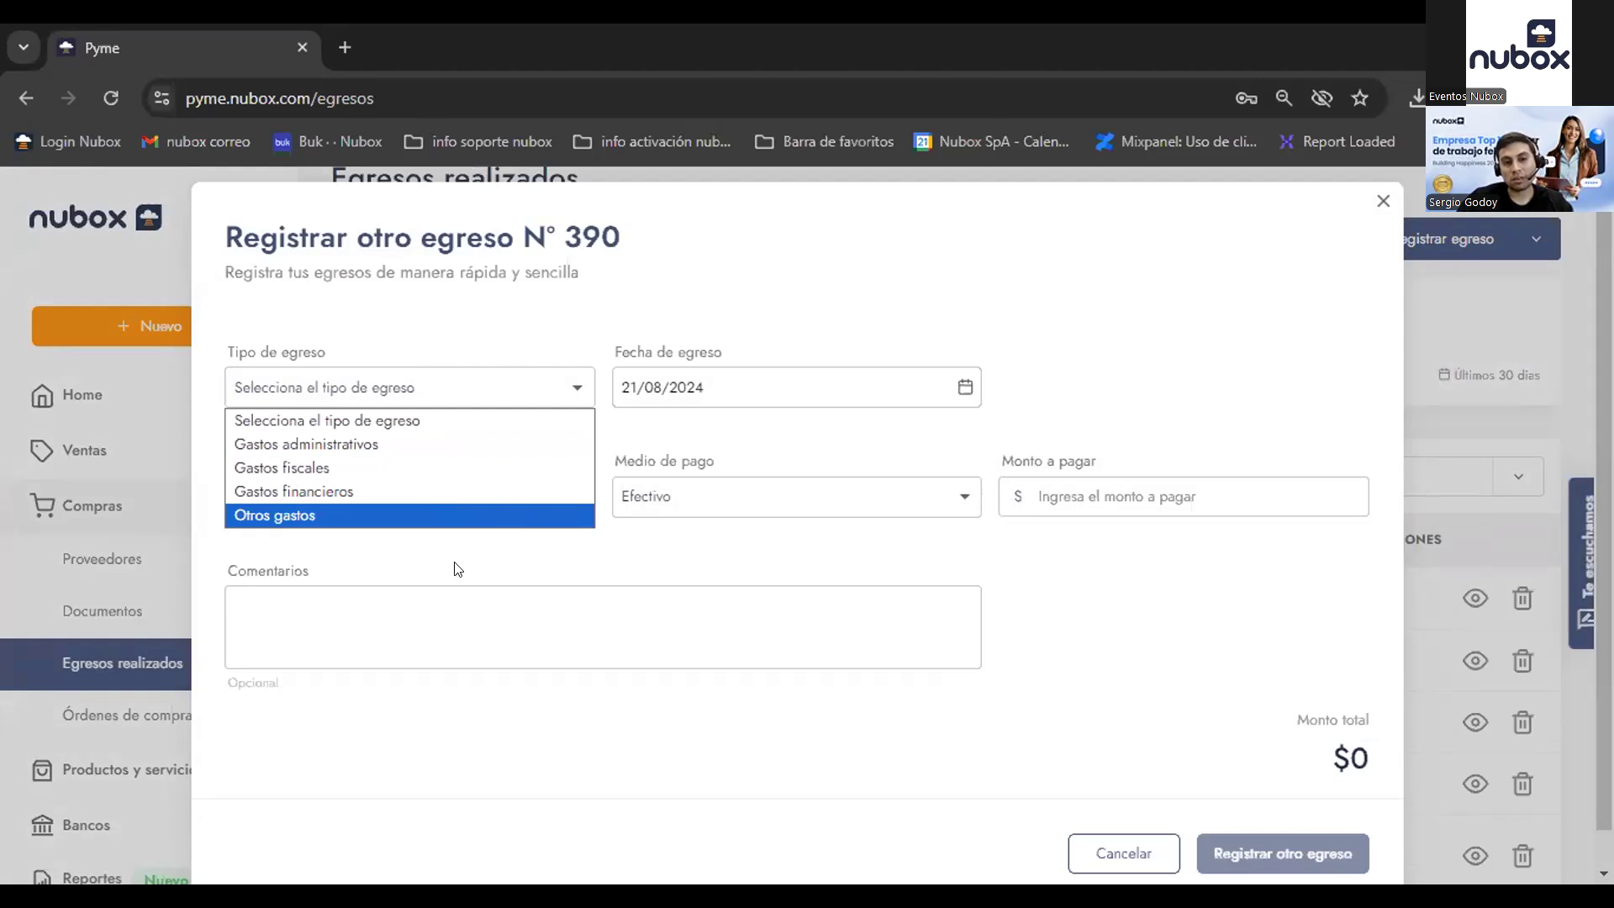
click(454, 496)
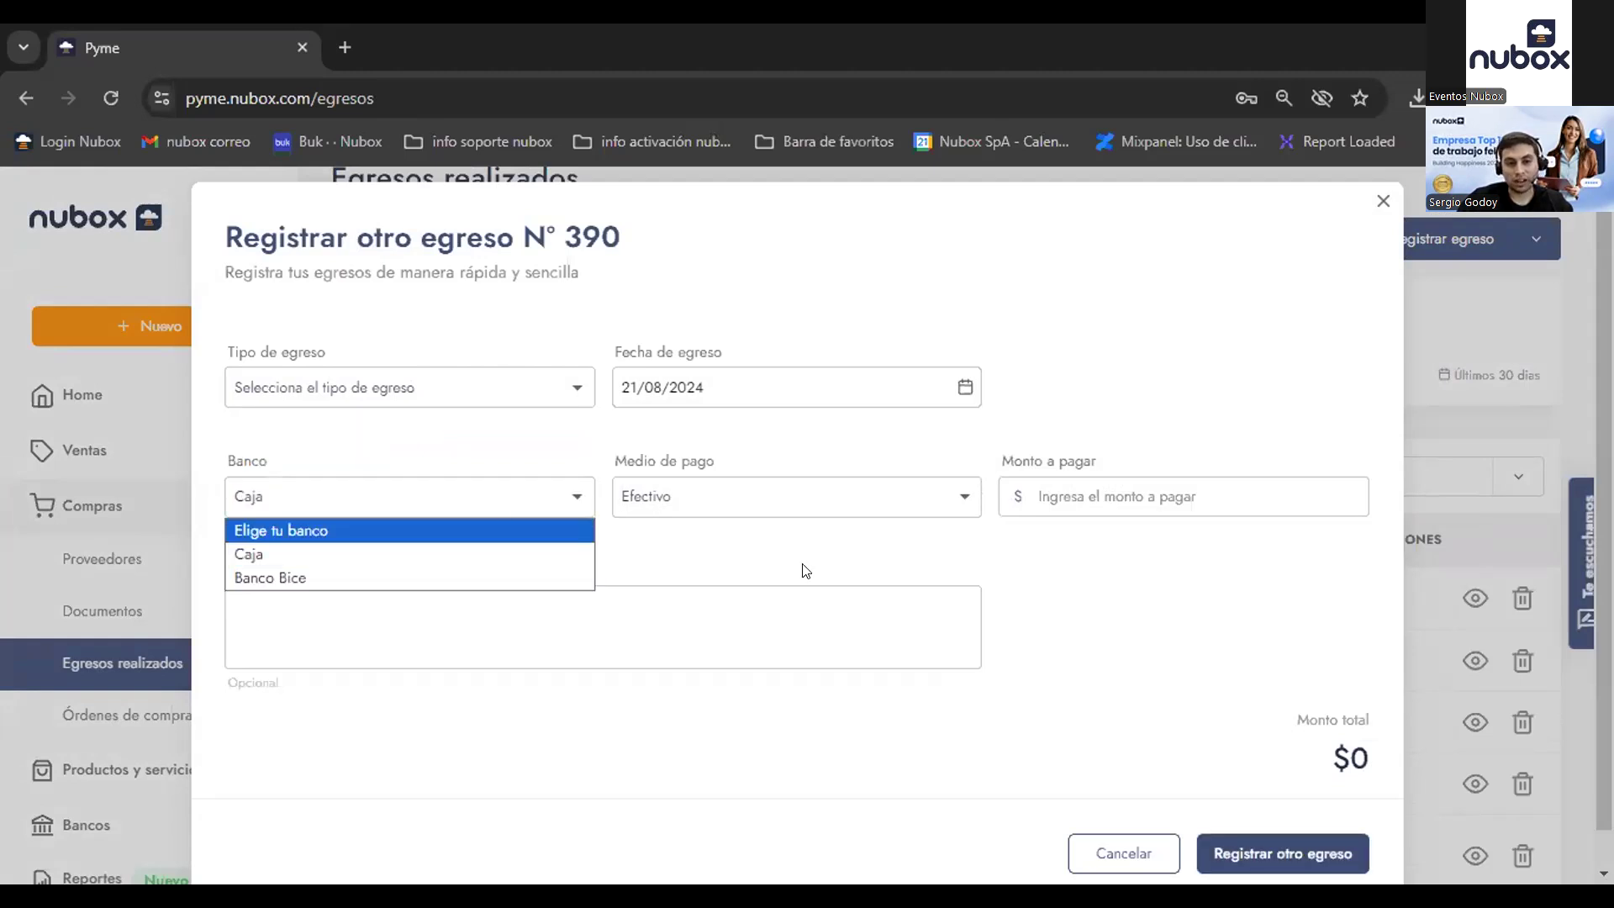
click(967, 505)
click(1020, 496)
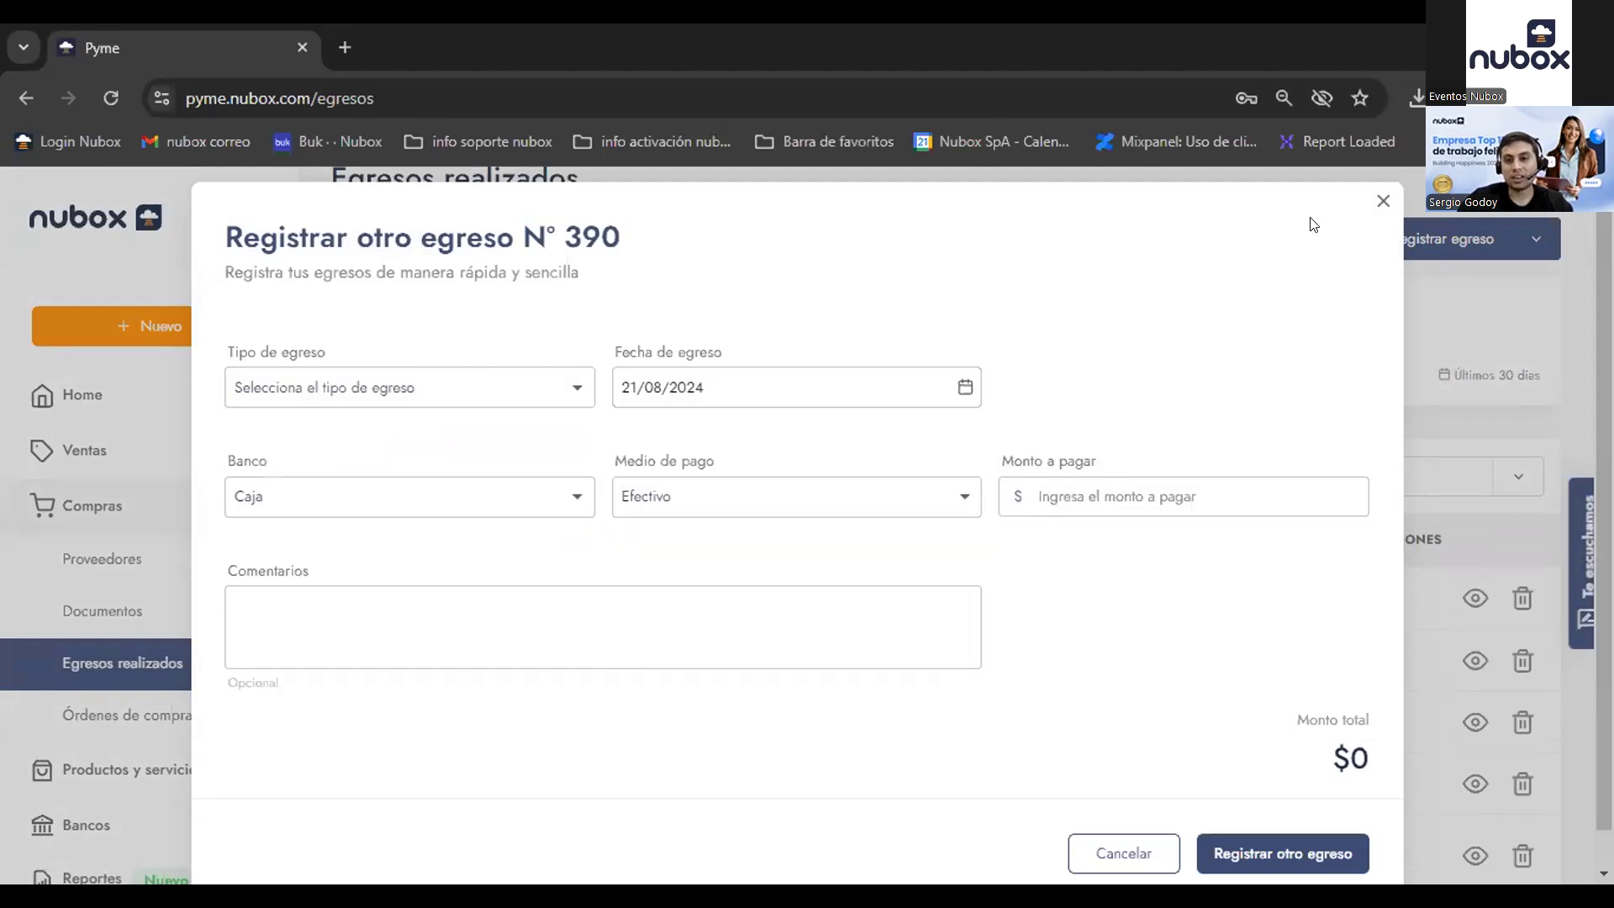
Step: Close the expense form without registering it and start a new purchase order from Órdenes de compra
click(1377, 202)
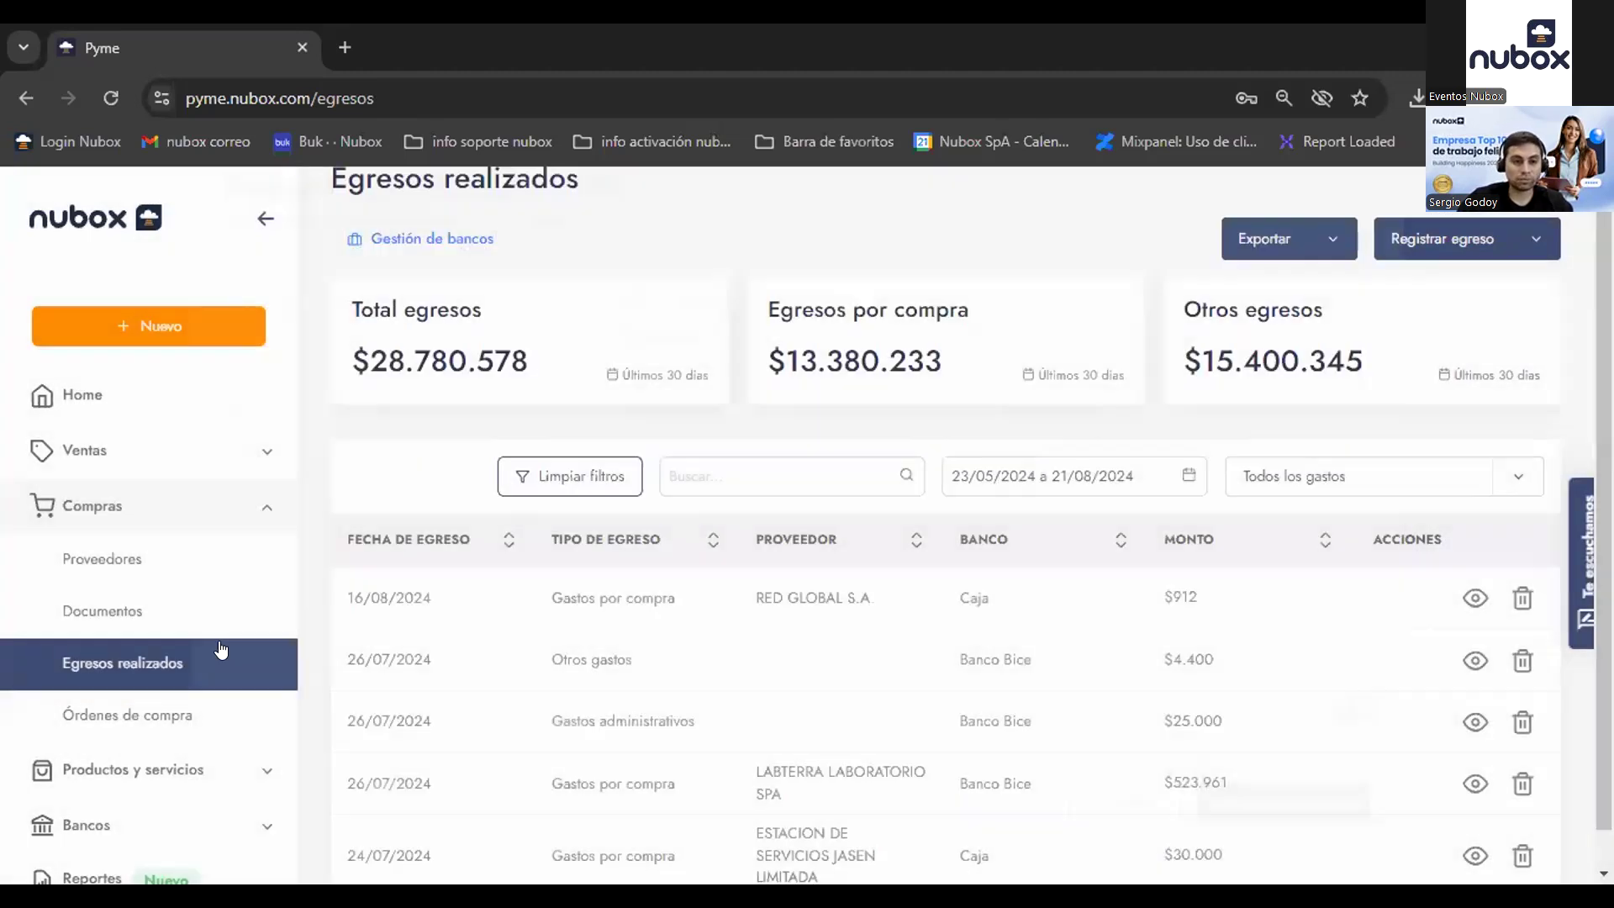
click(167, 721)
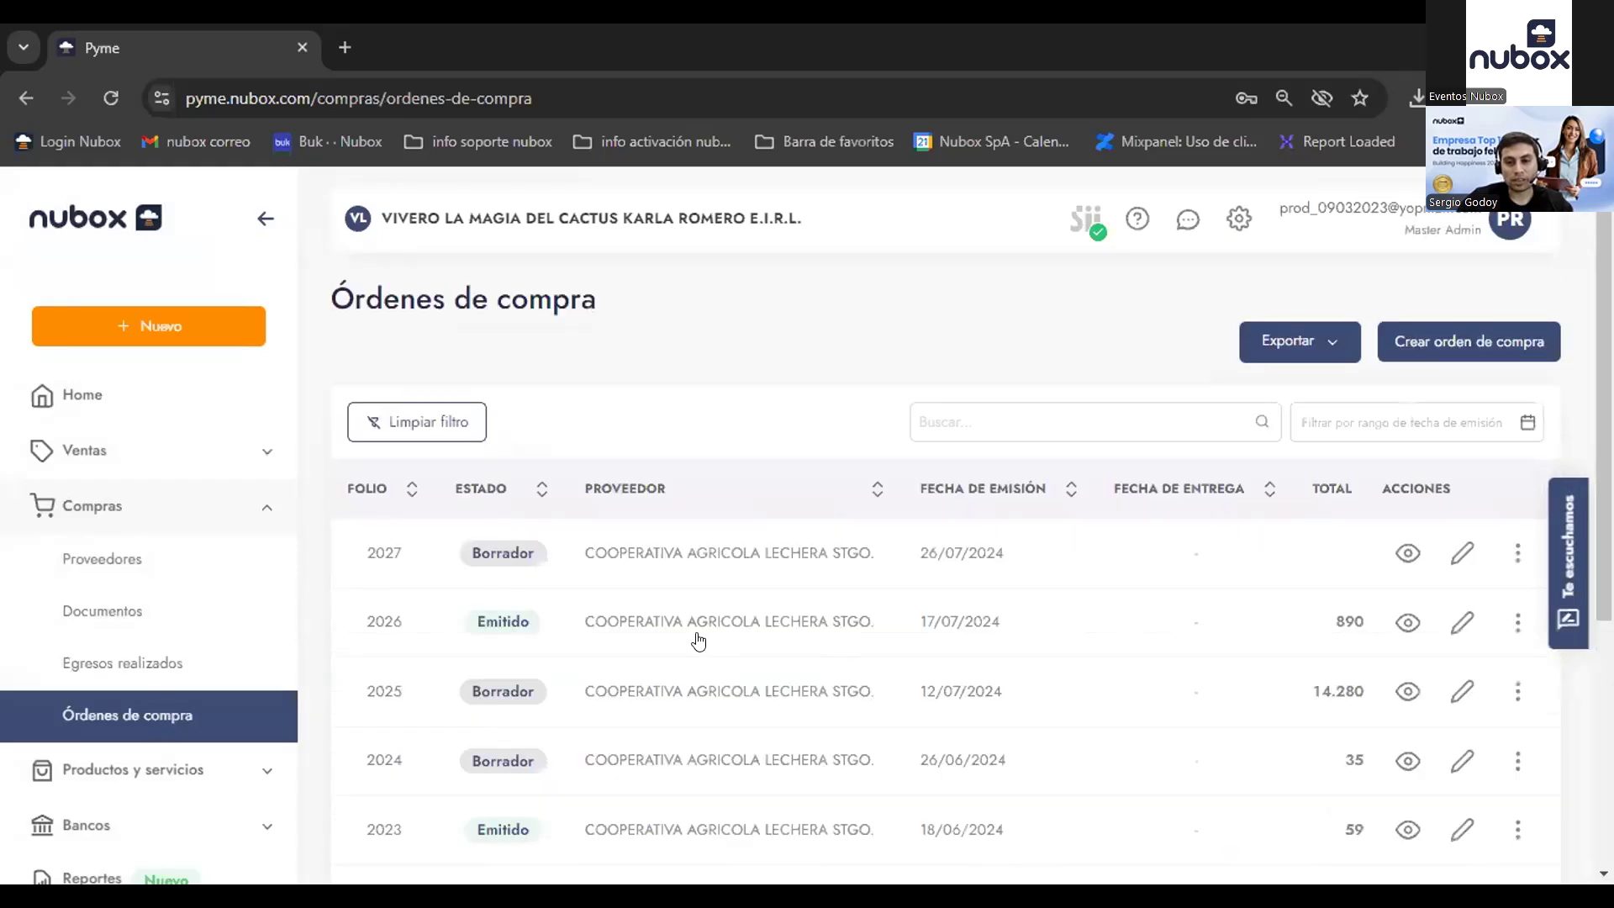
click(1388, 357)
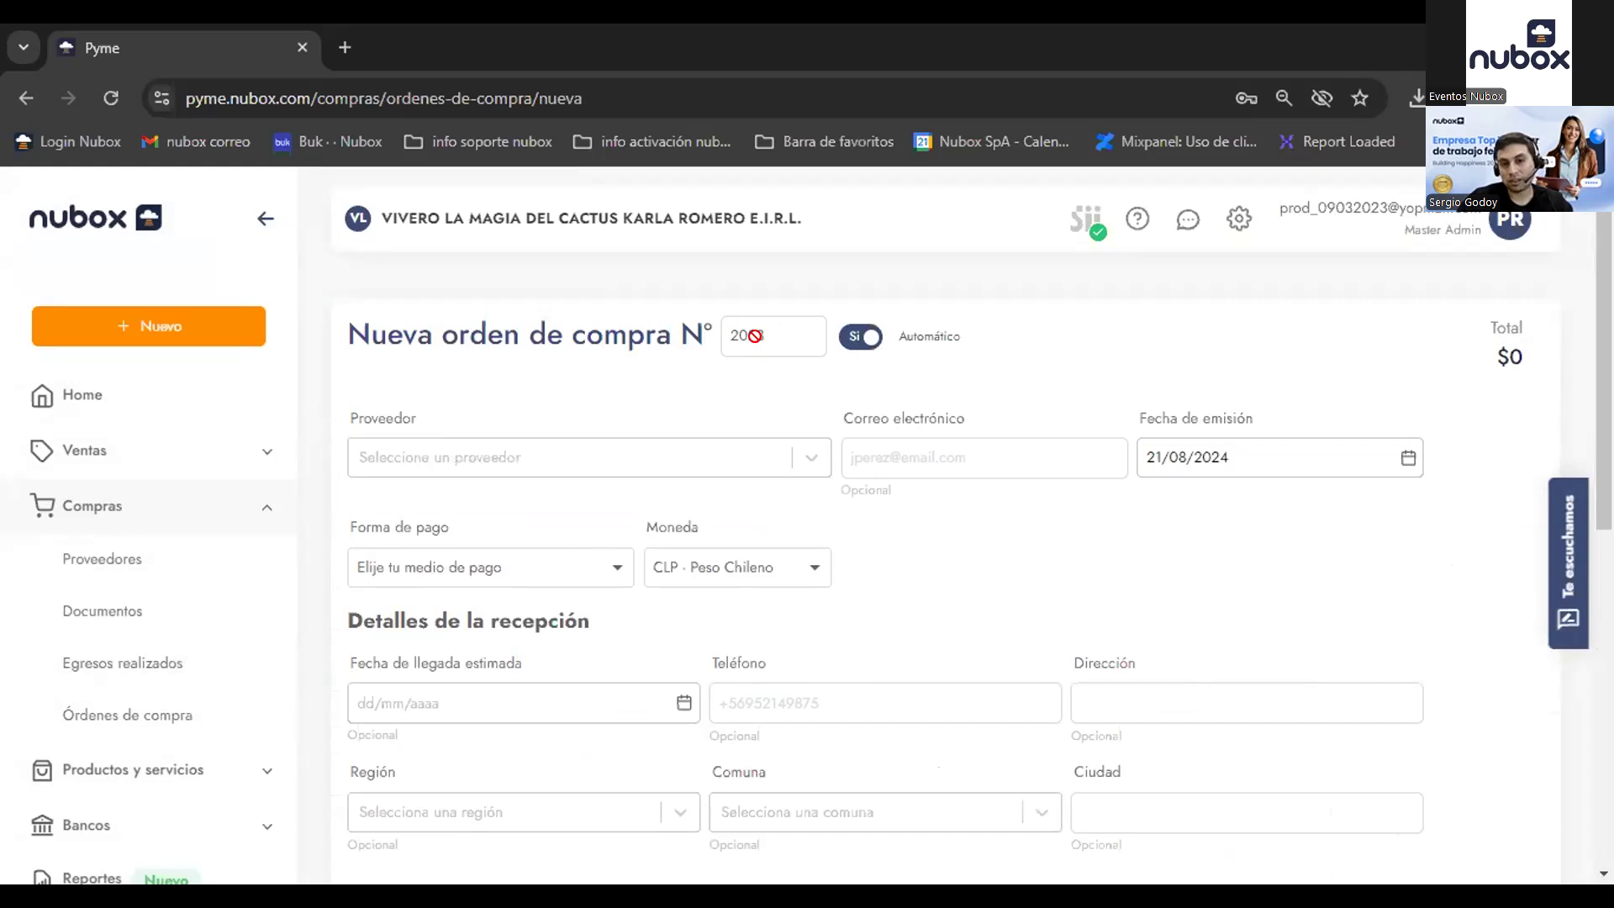
Step: Turn off automatic numbering for the new purchase order and set its number to 1
click(850, 343)
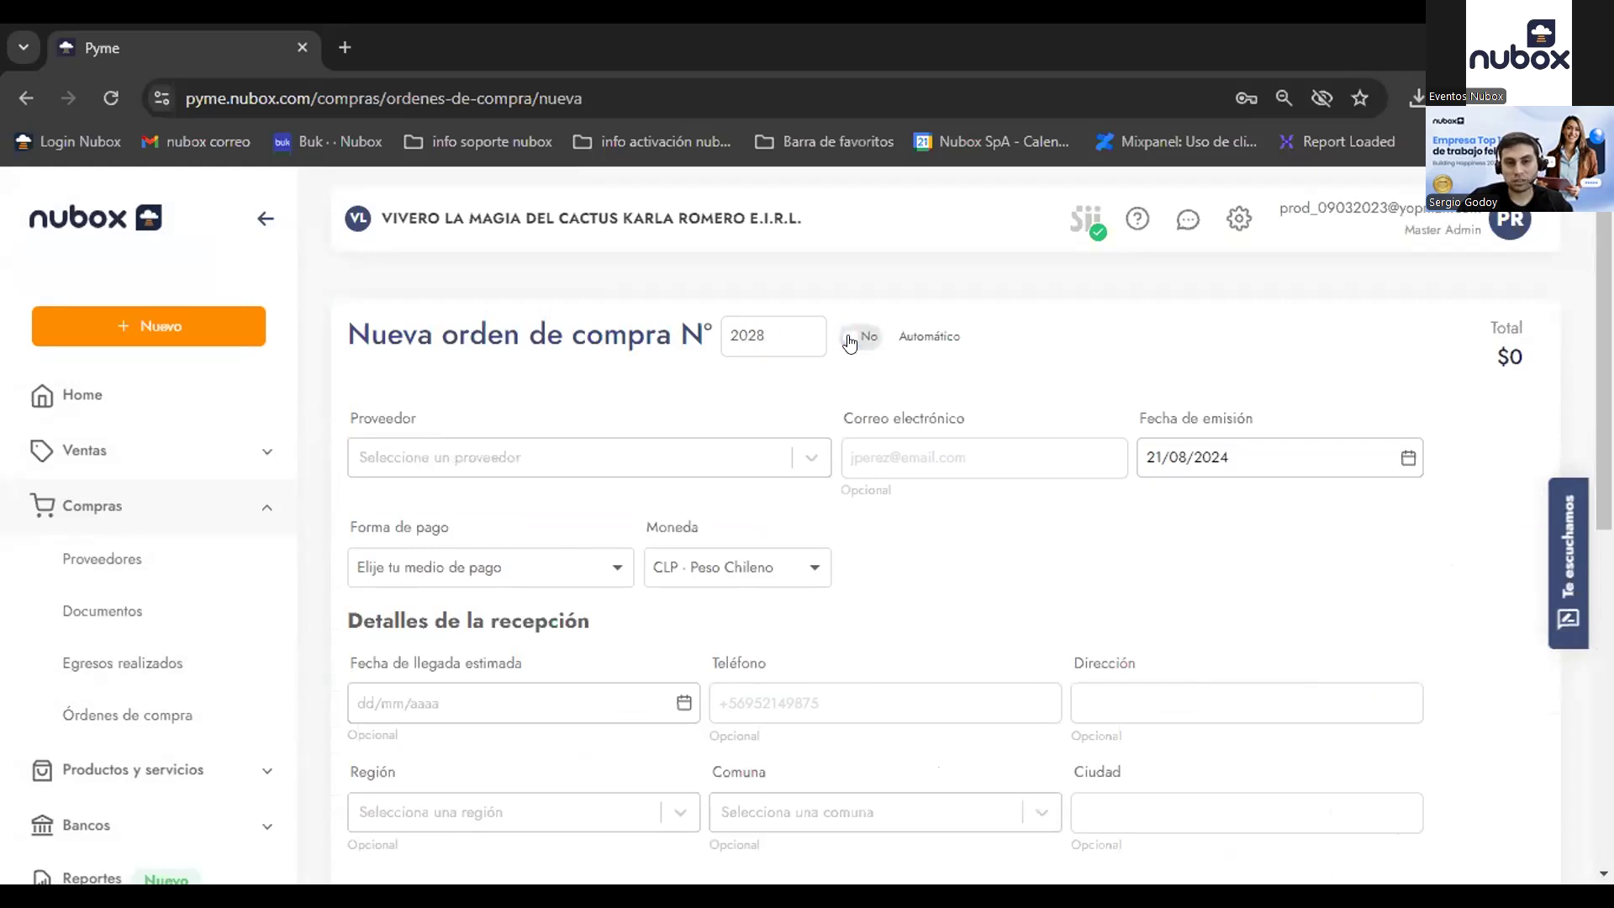
double_click(791, 338)
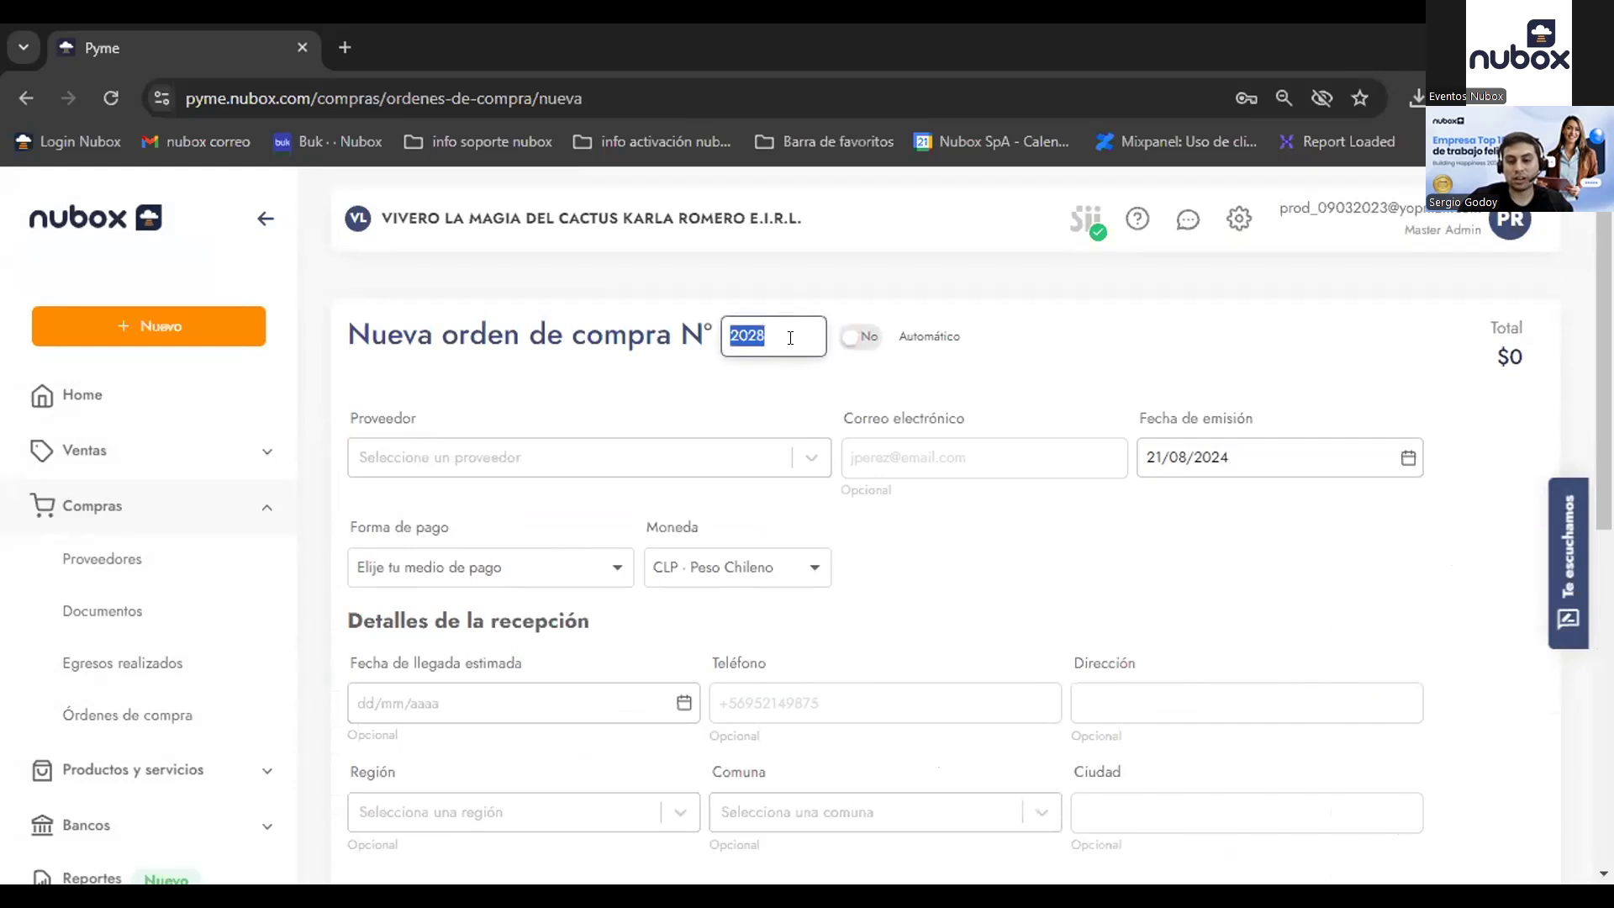
text(1)
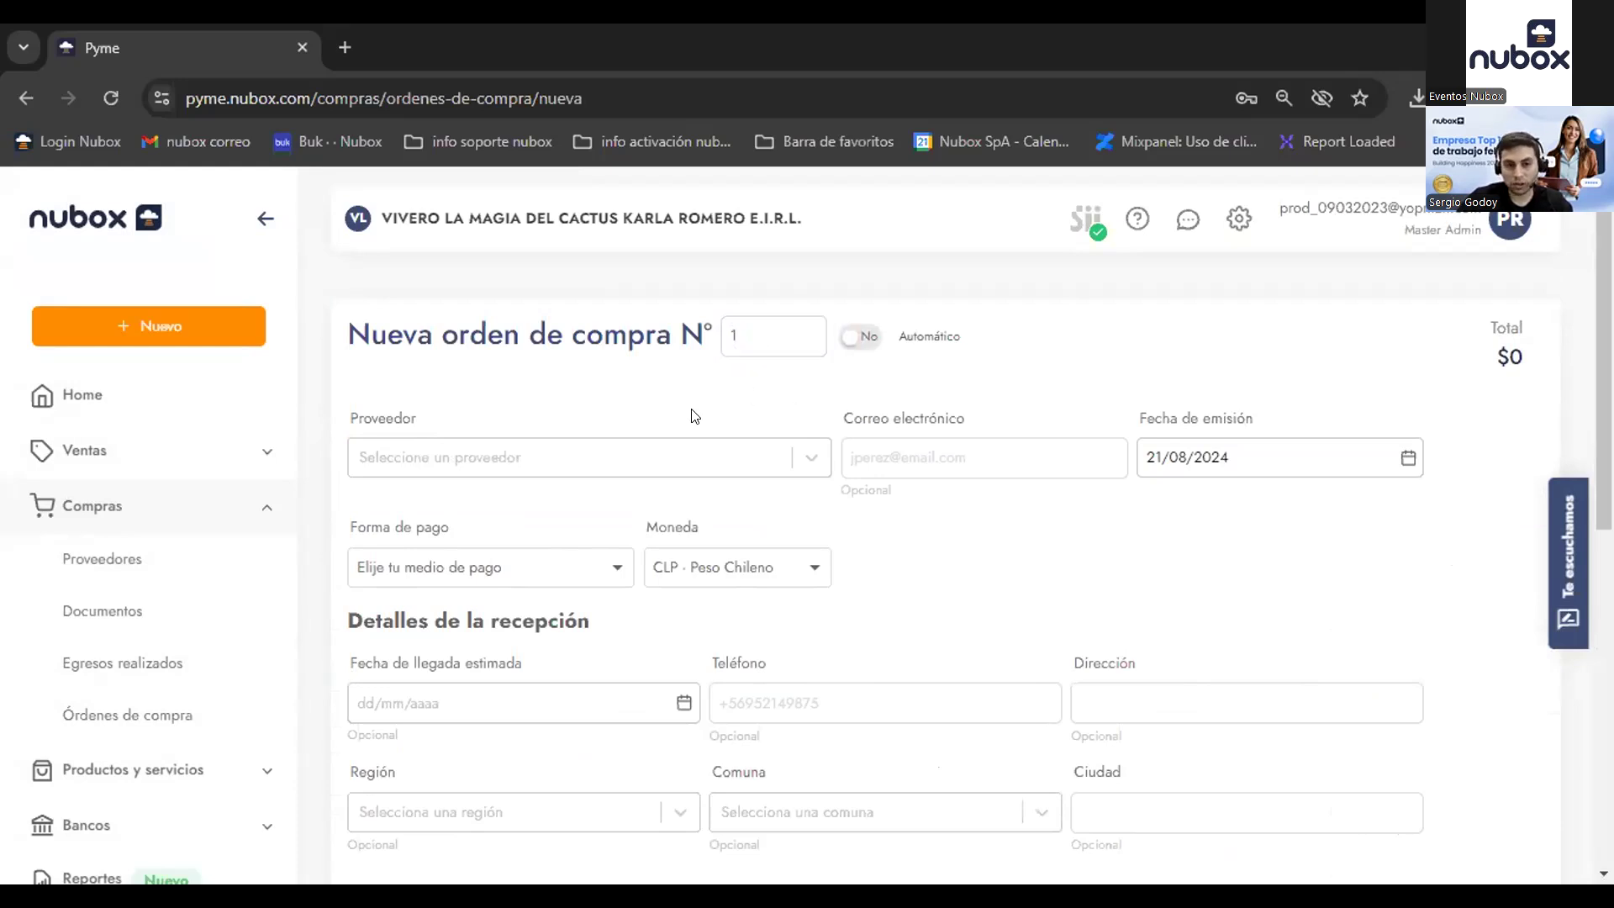
Step: Choose COOPERATIVA AGRICOLA LECHERA STGO. as the supplier, Cheque as the payment method and EUR - Euro as the currency
click(669, 465)
click(547, 548)
click(1080, 456)
scroll(942, 470, down, 1)
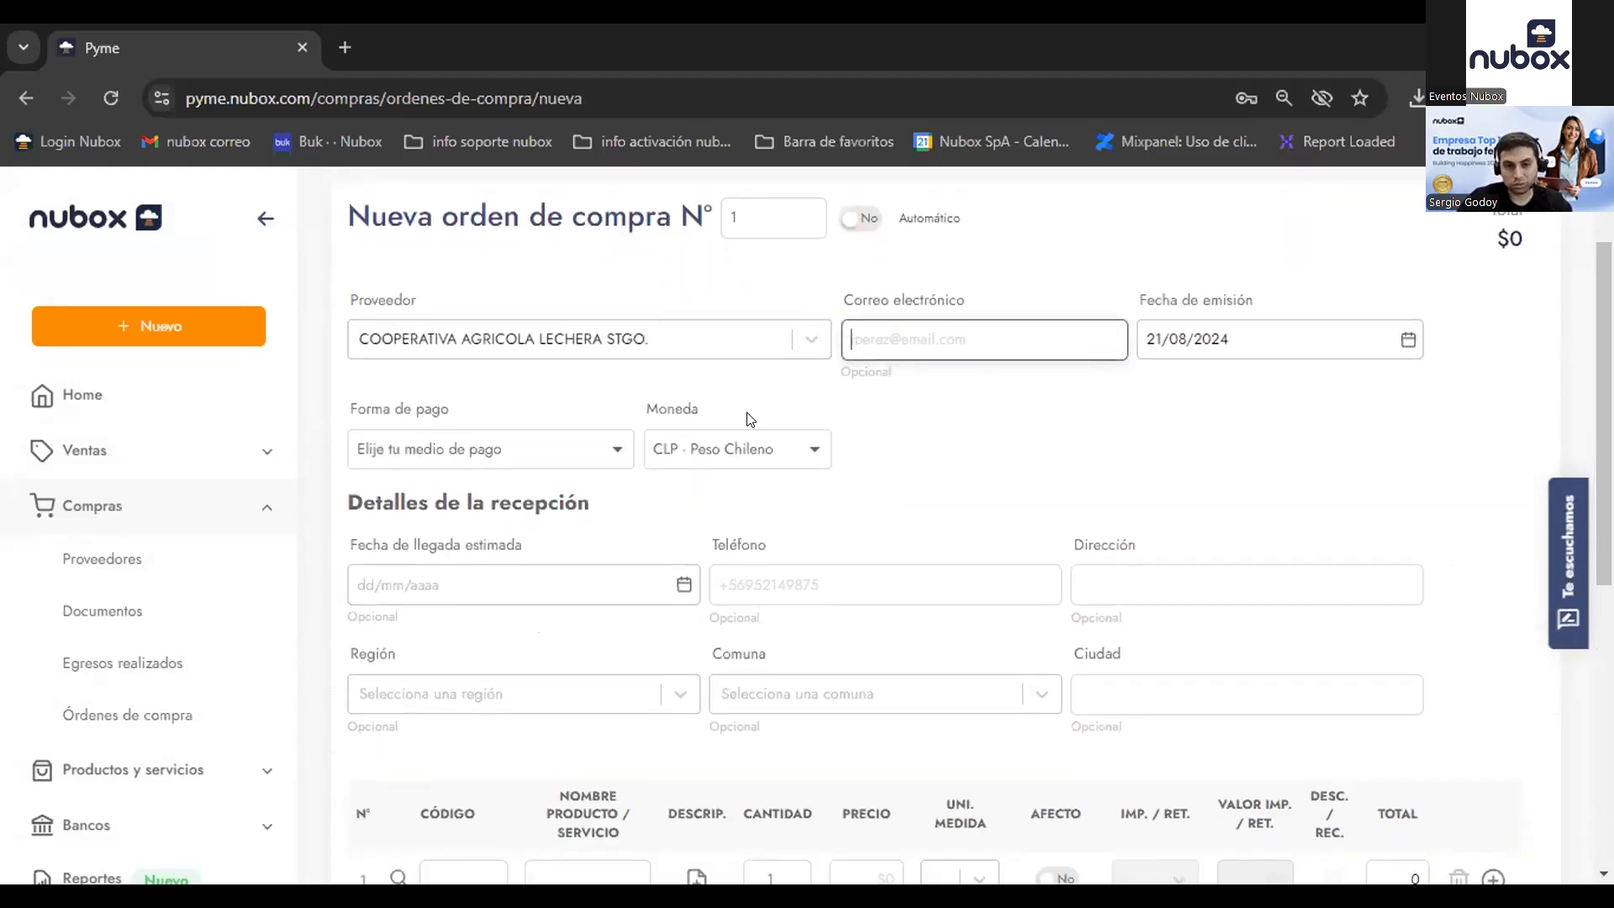
click(496, 452)
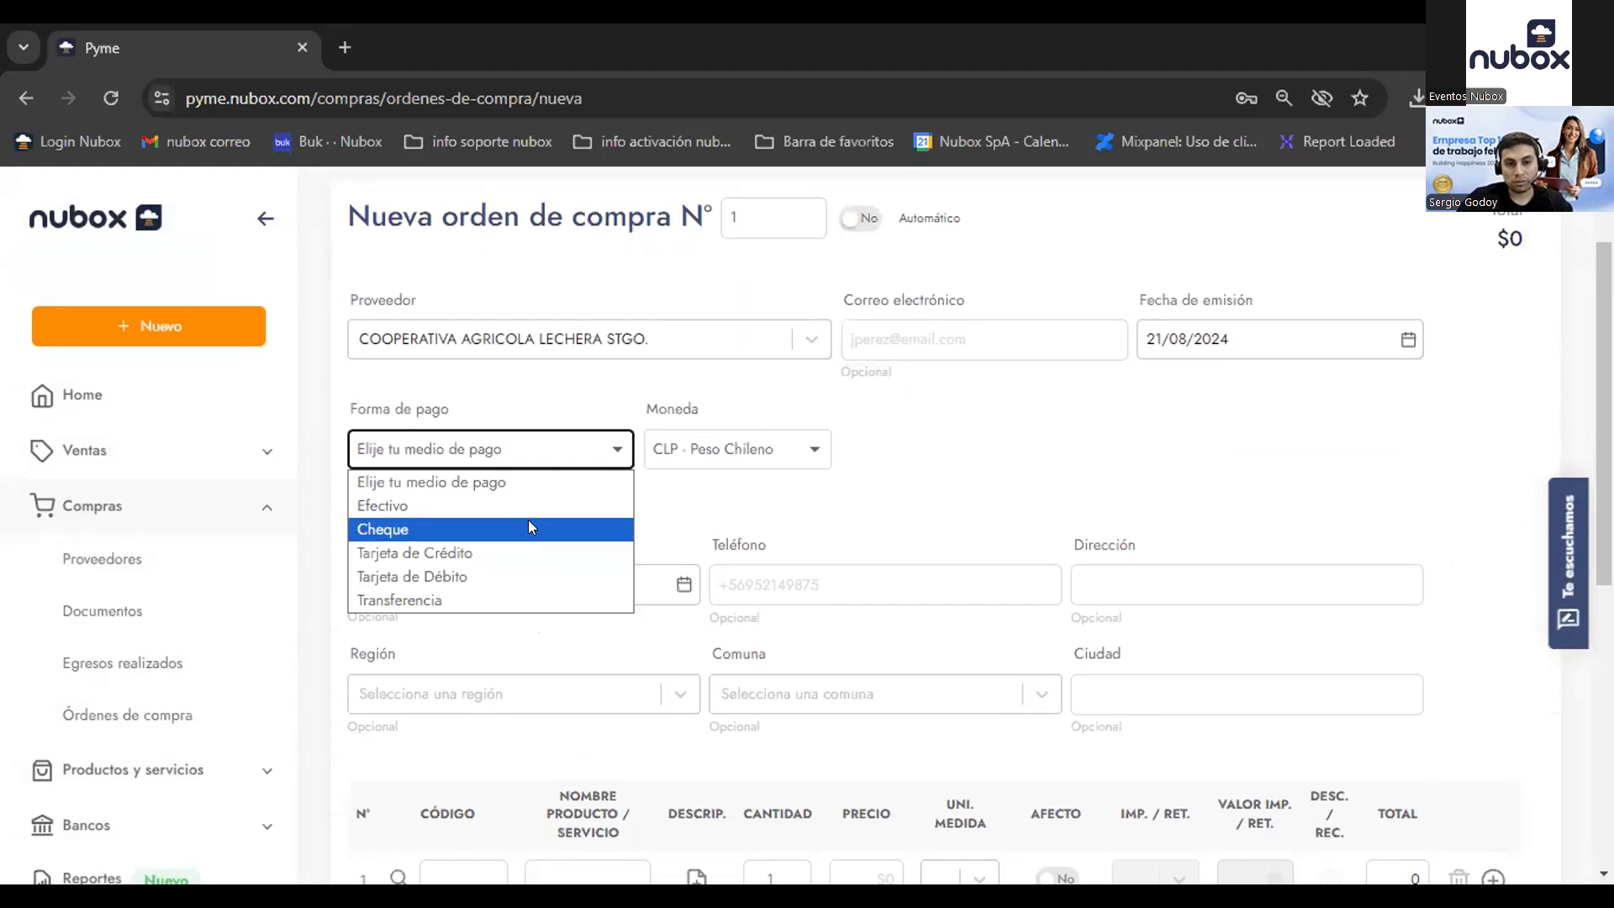
click(528, 519)
click(725, 453)
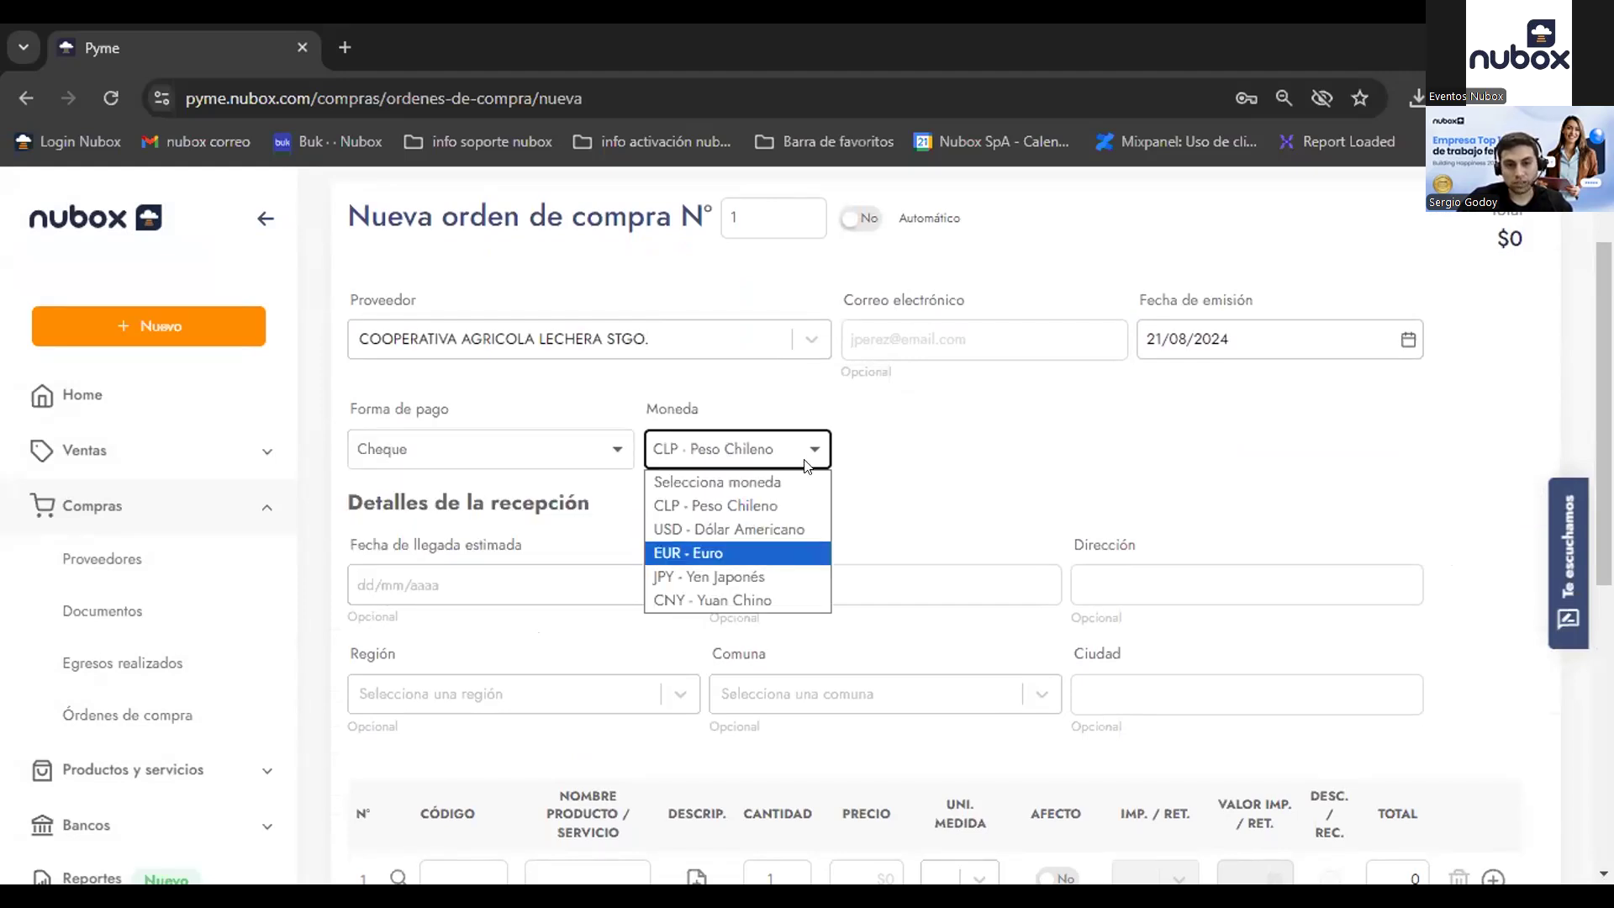
click(576, 572)
Step: Examine the purchase order's reception details, product line fields, observations and totals
scroll(504, 546, down, 3)
click(504, 468)
scroll(522, 631, down, 3)
click(866, 528)
click(463, 643)
scroll(636, 636, up, 5)
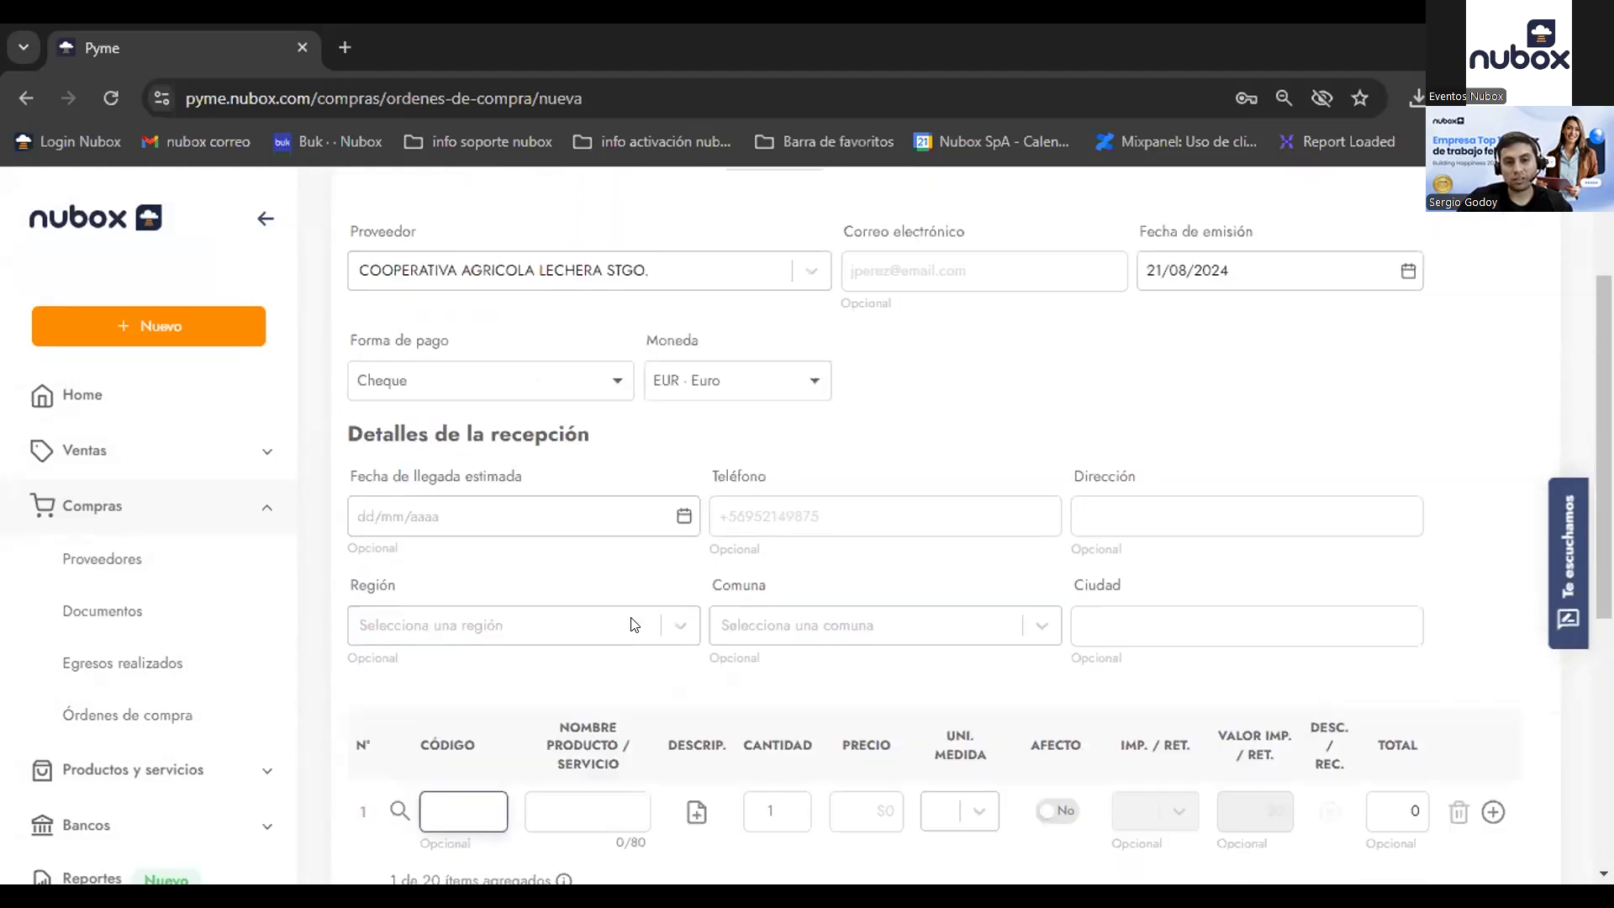
scroll(637, 637, down, 1)
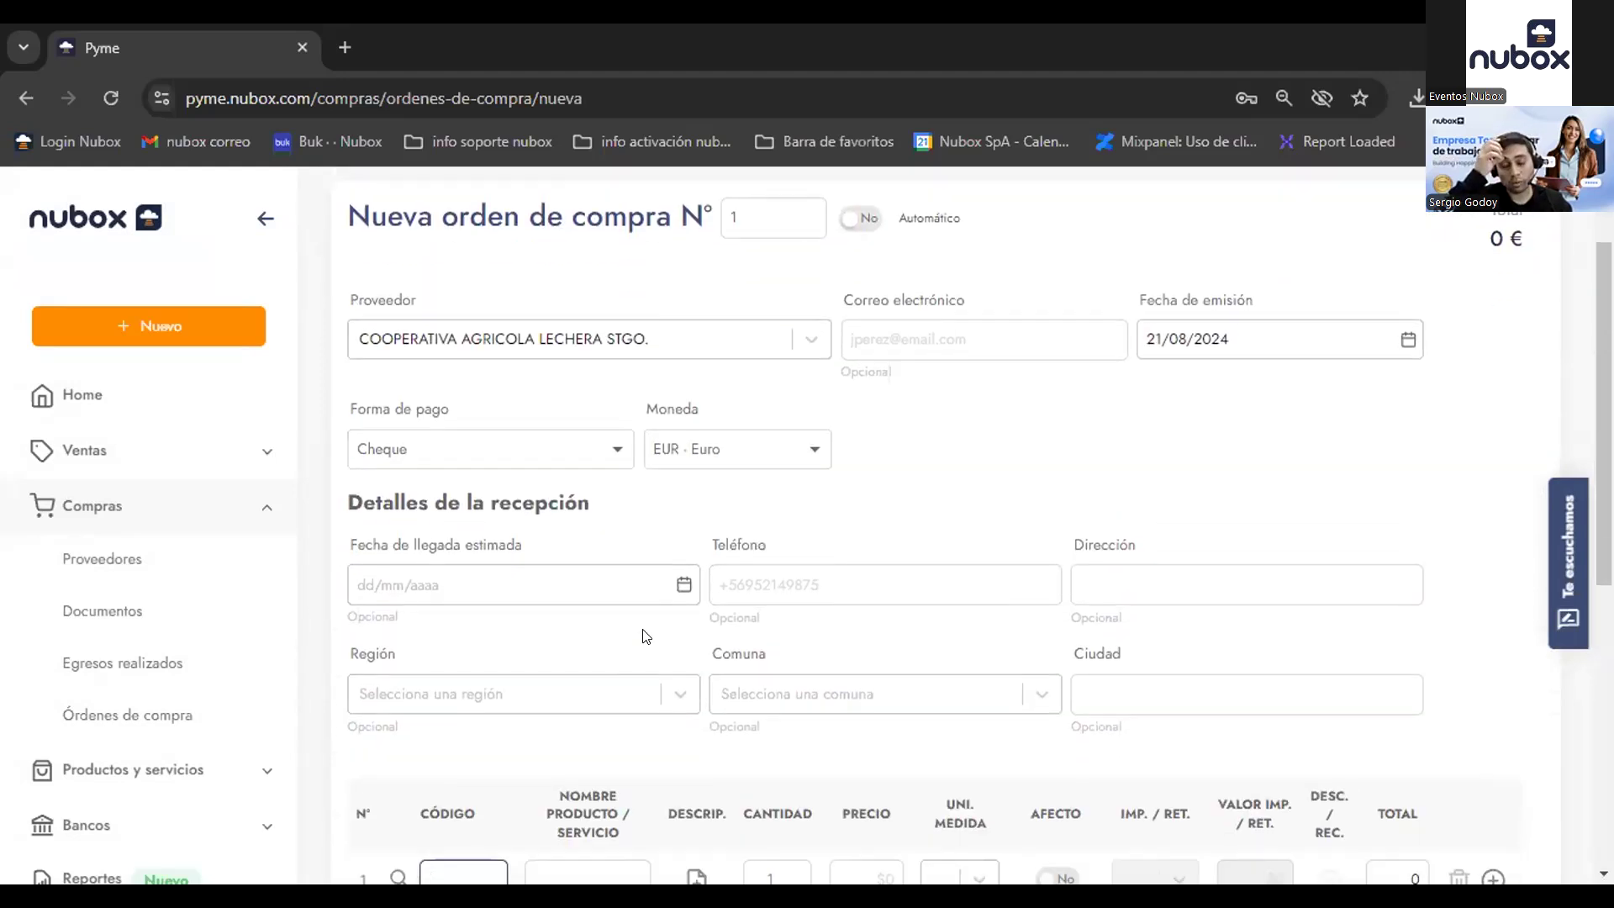
scroll(738, 566, up, 1)
scroll(820, 571, down, 3)
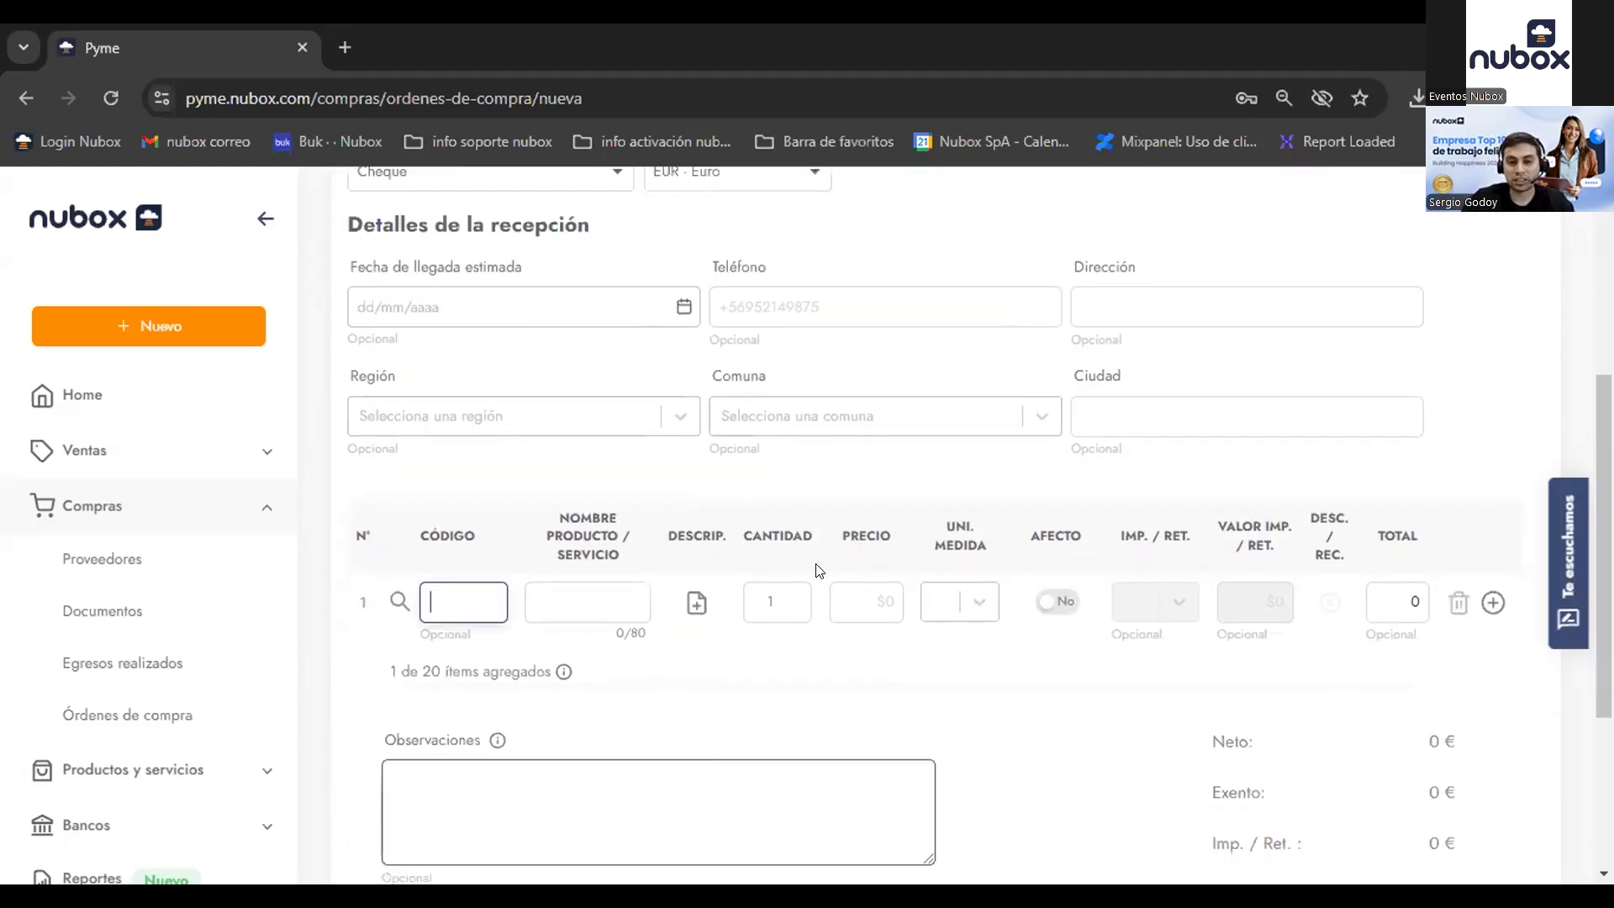
scroll(820, 571, down, 3)
click(735, 528)
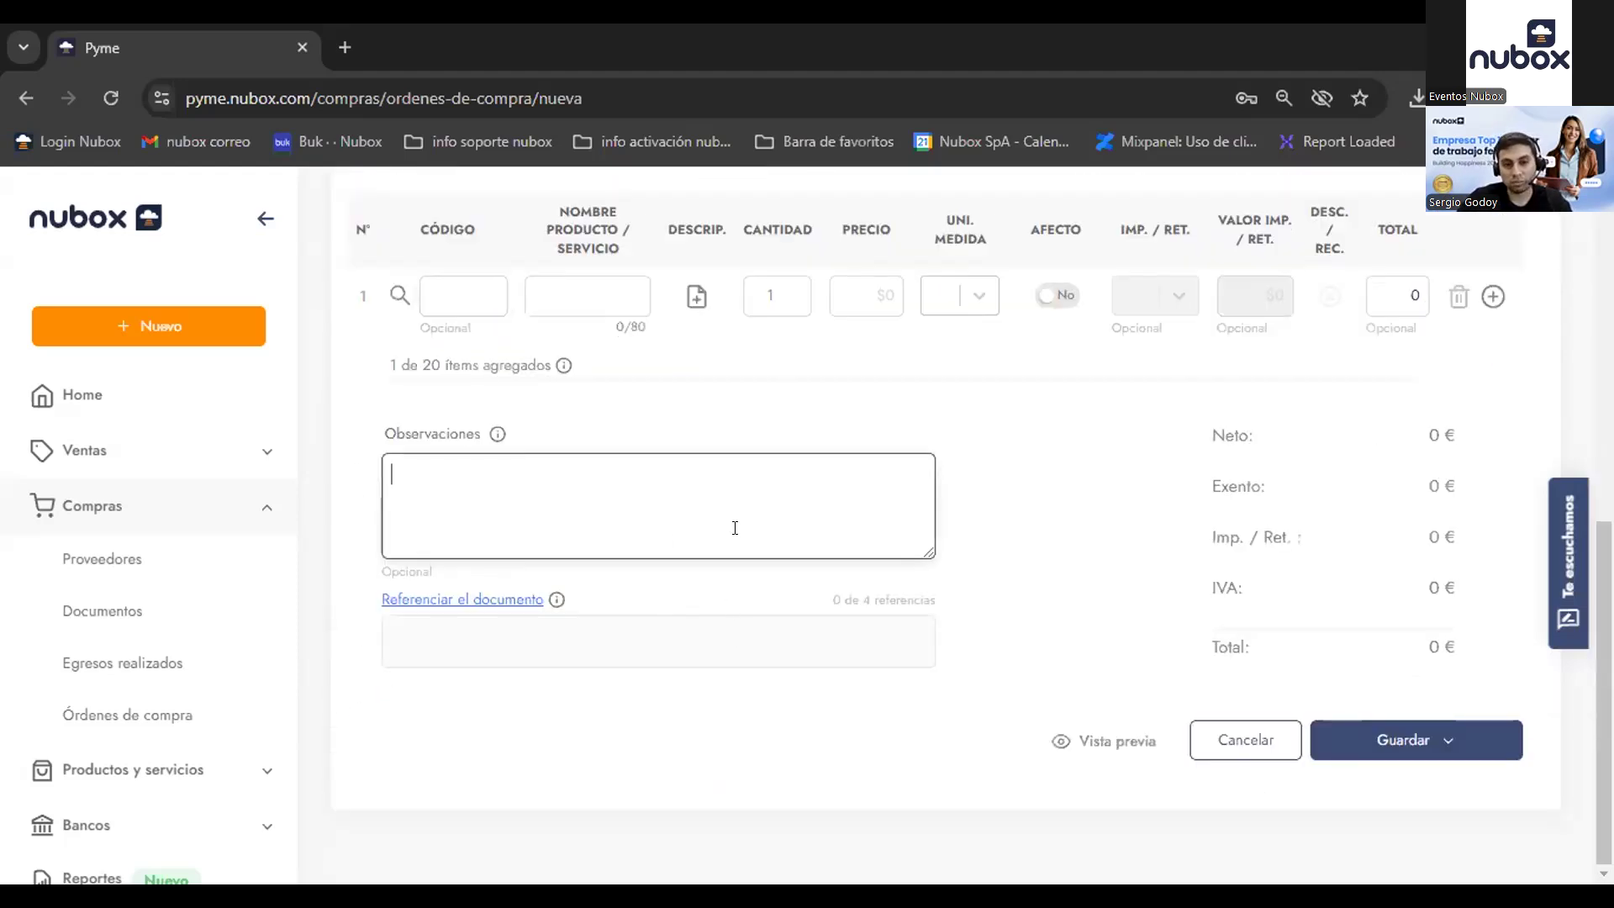
Step: Inspect the document reference form and its document type choices, and close it without adding a reference
click(498, 602)
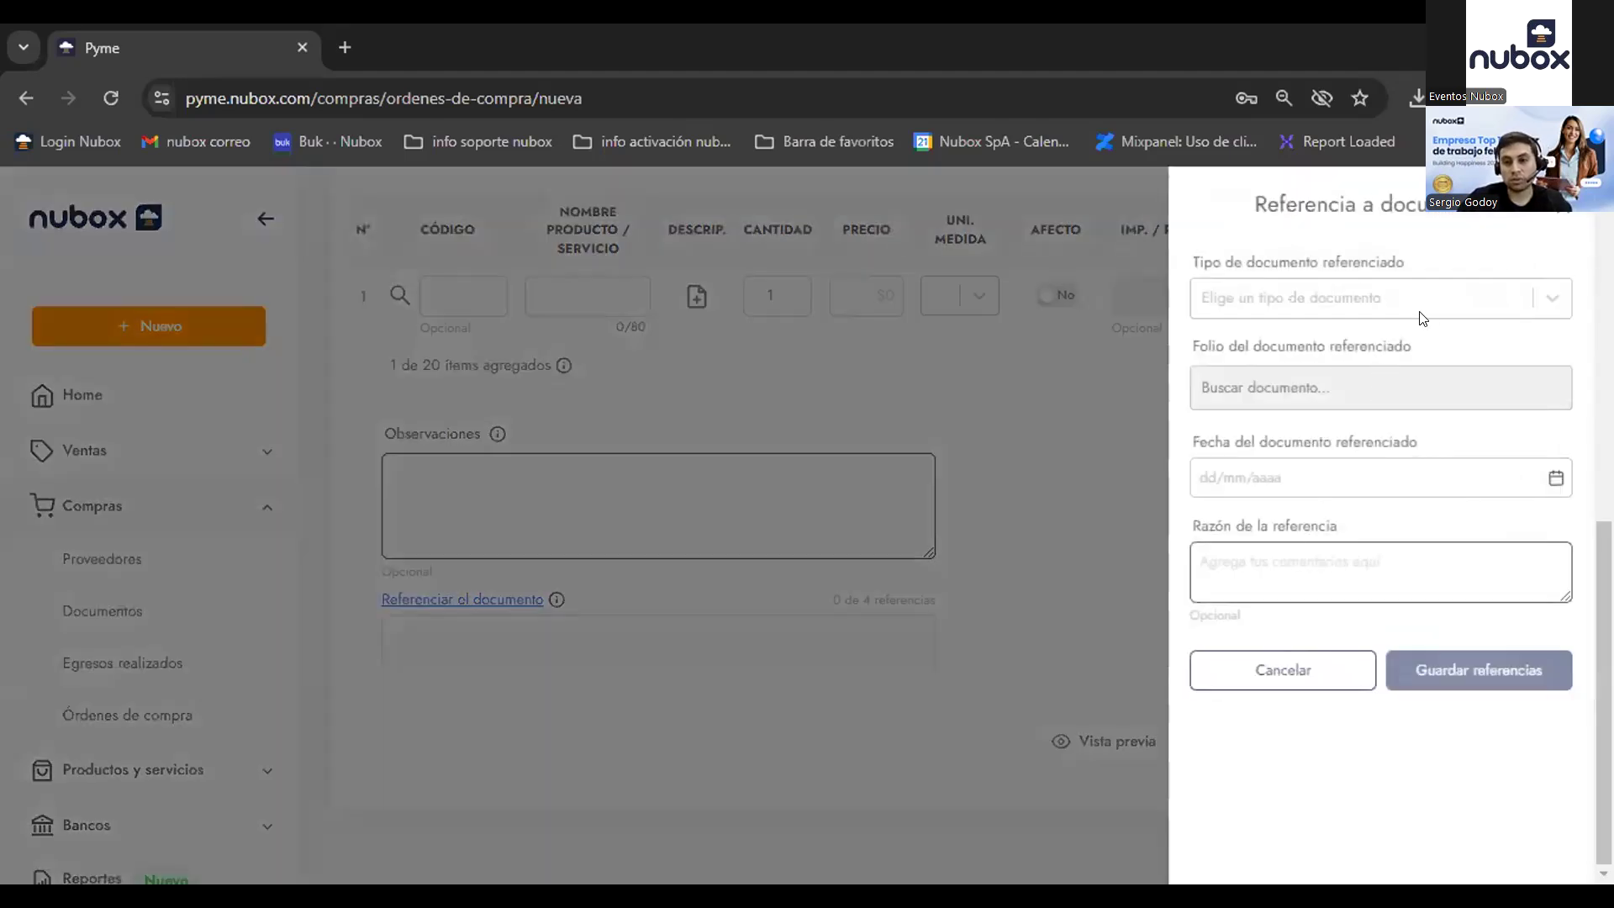
click(1539, 304)
scroll(1299, 433, down, 5)
click(1045, 381)
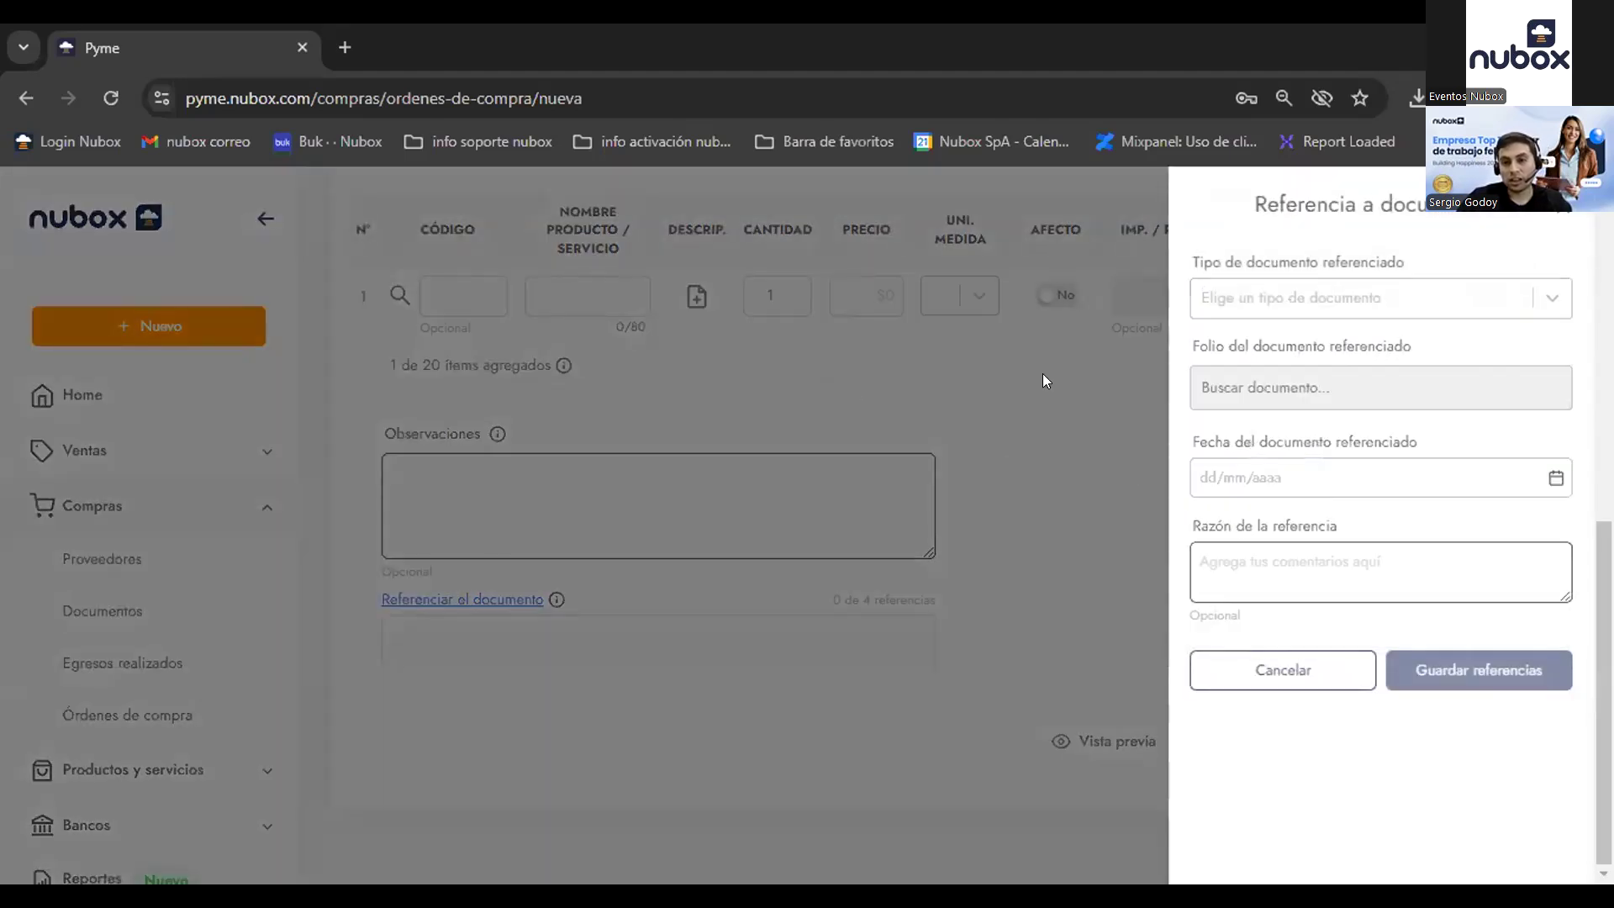
click(1575, 214)
scroll(645, 577, up, 10)
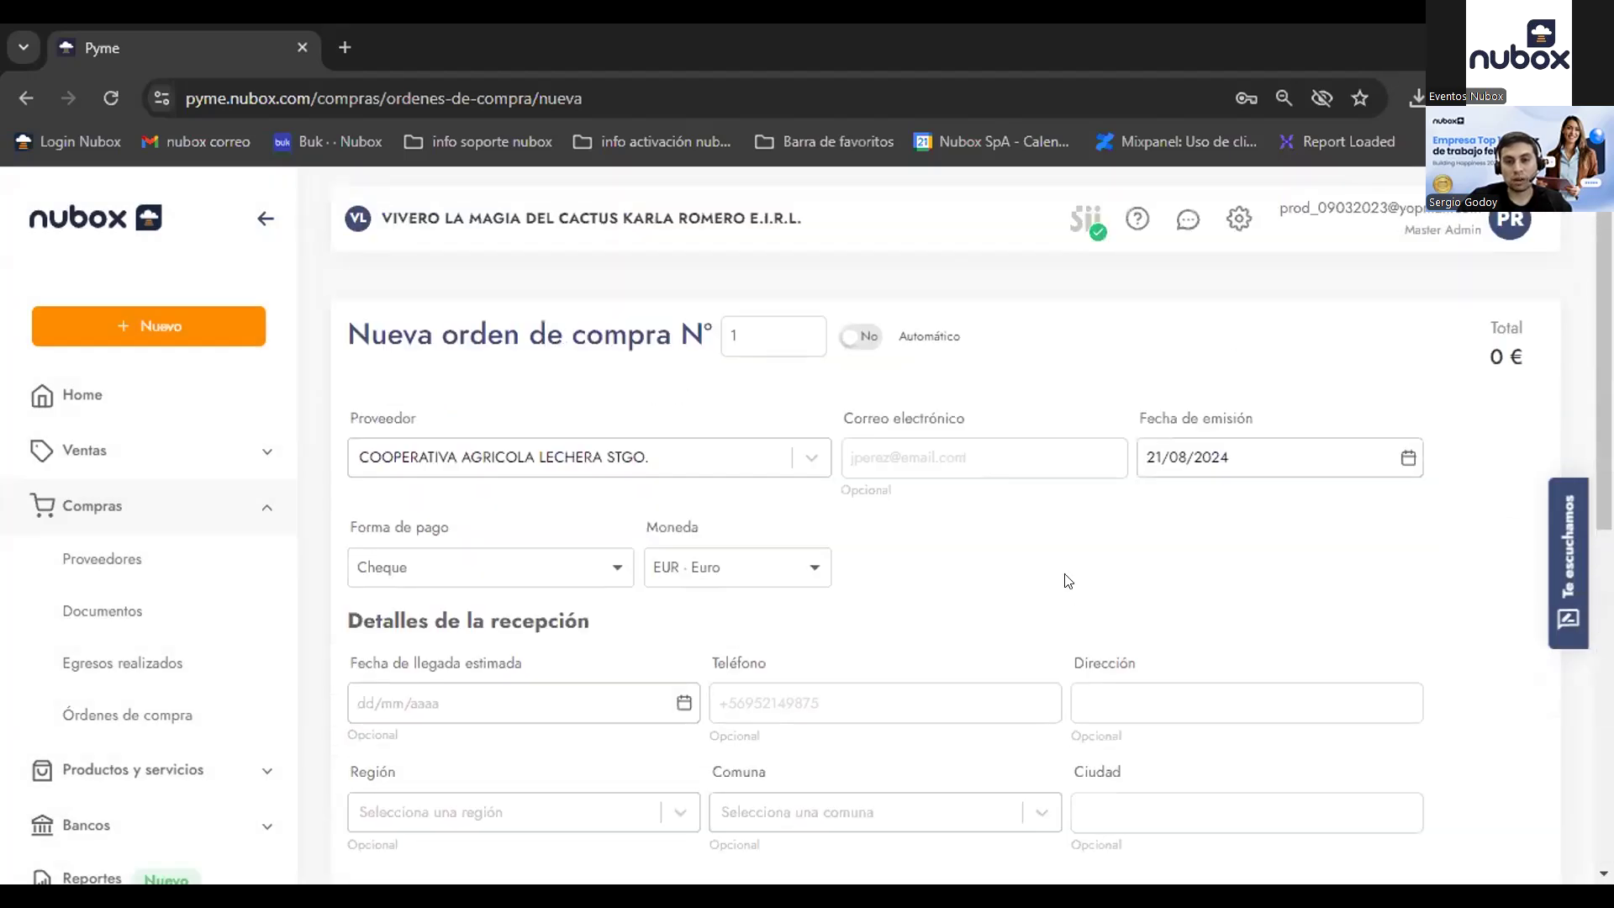
Step: Leave the purchase order unsaved for Home and review the options under Ventas, Compras and Productos y servicios
click(164, 402)
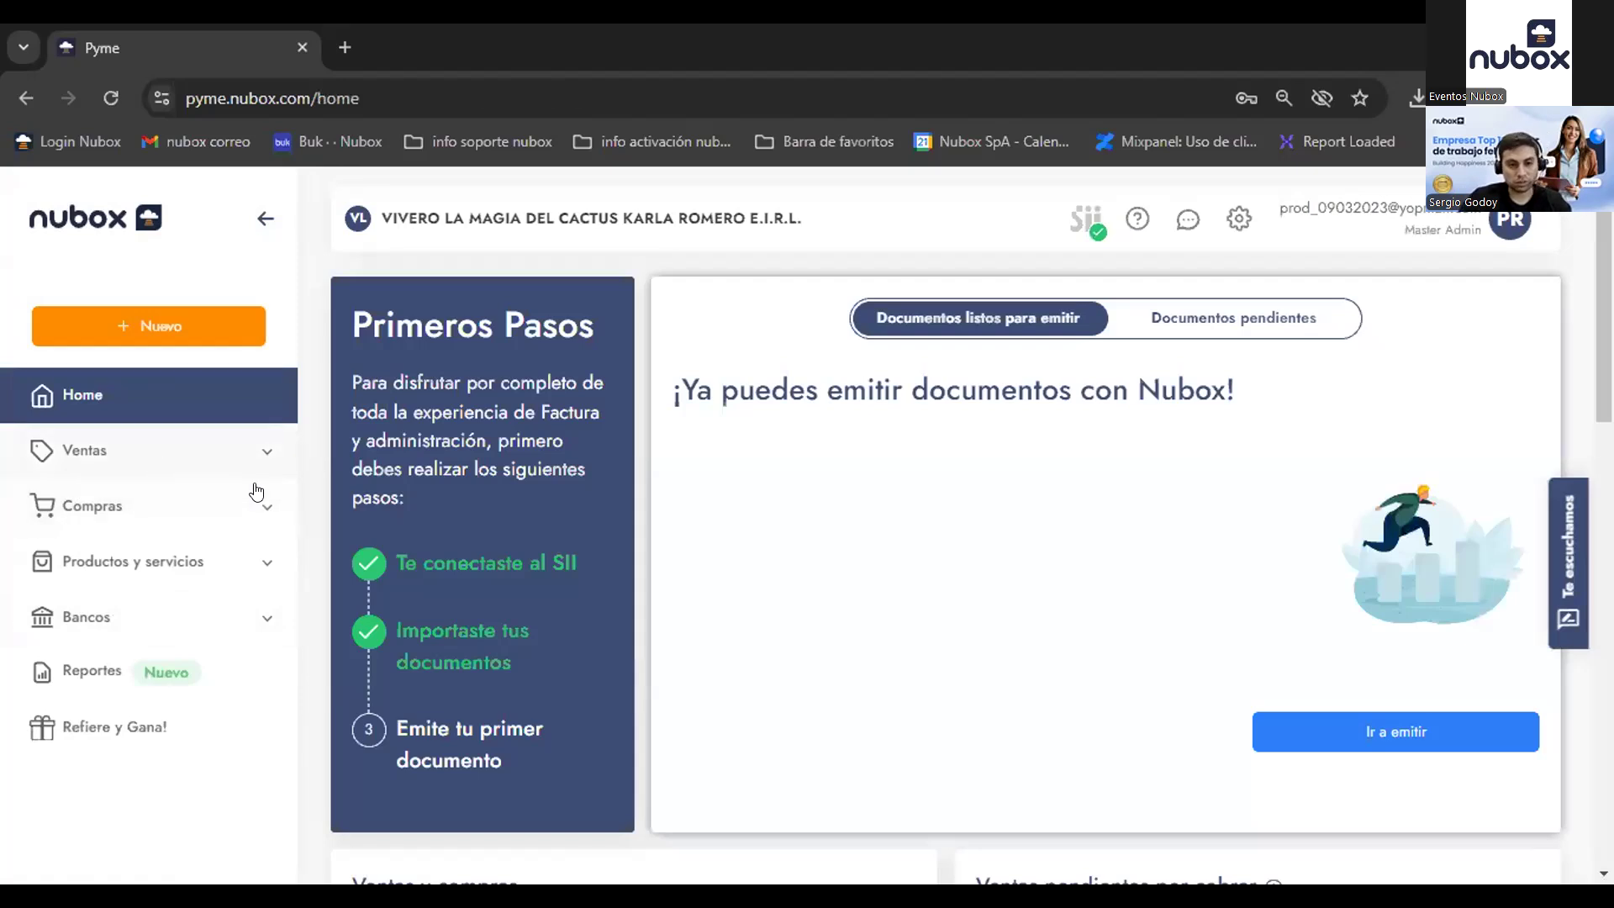
triple_click(416, 414)
click(202, 458)
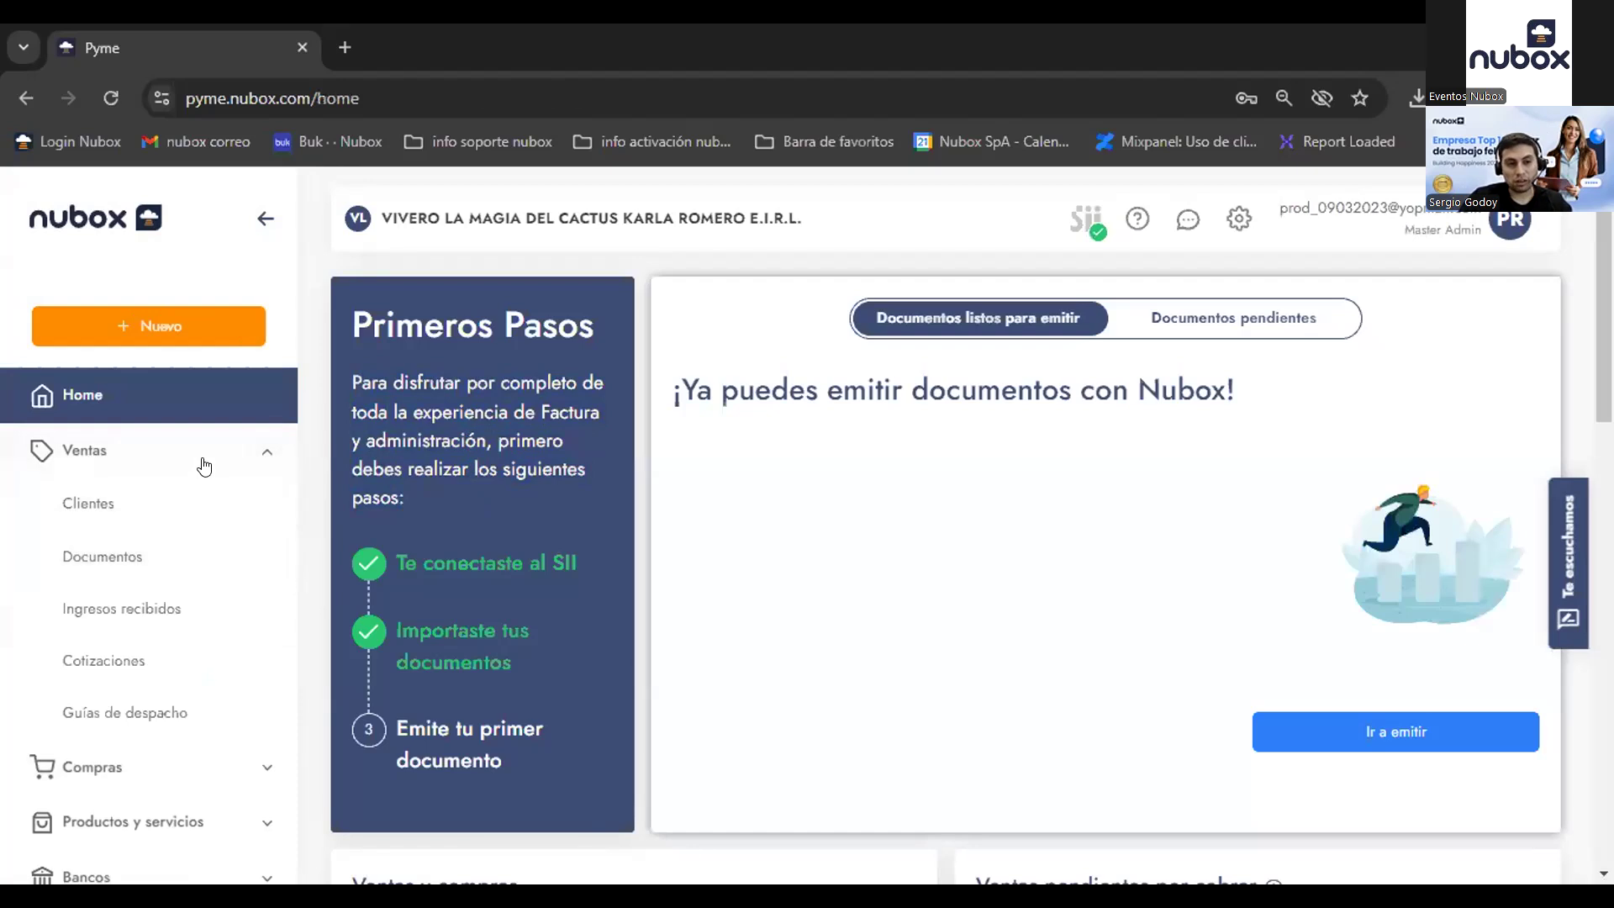
click(218, 452)
click(238, 511)
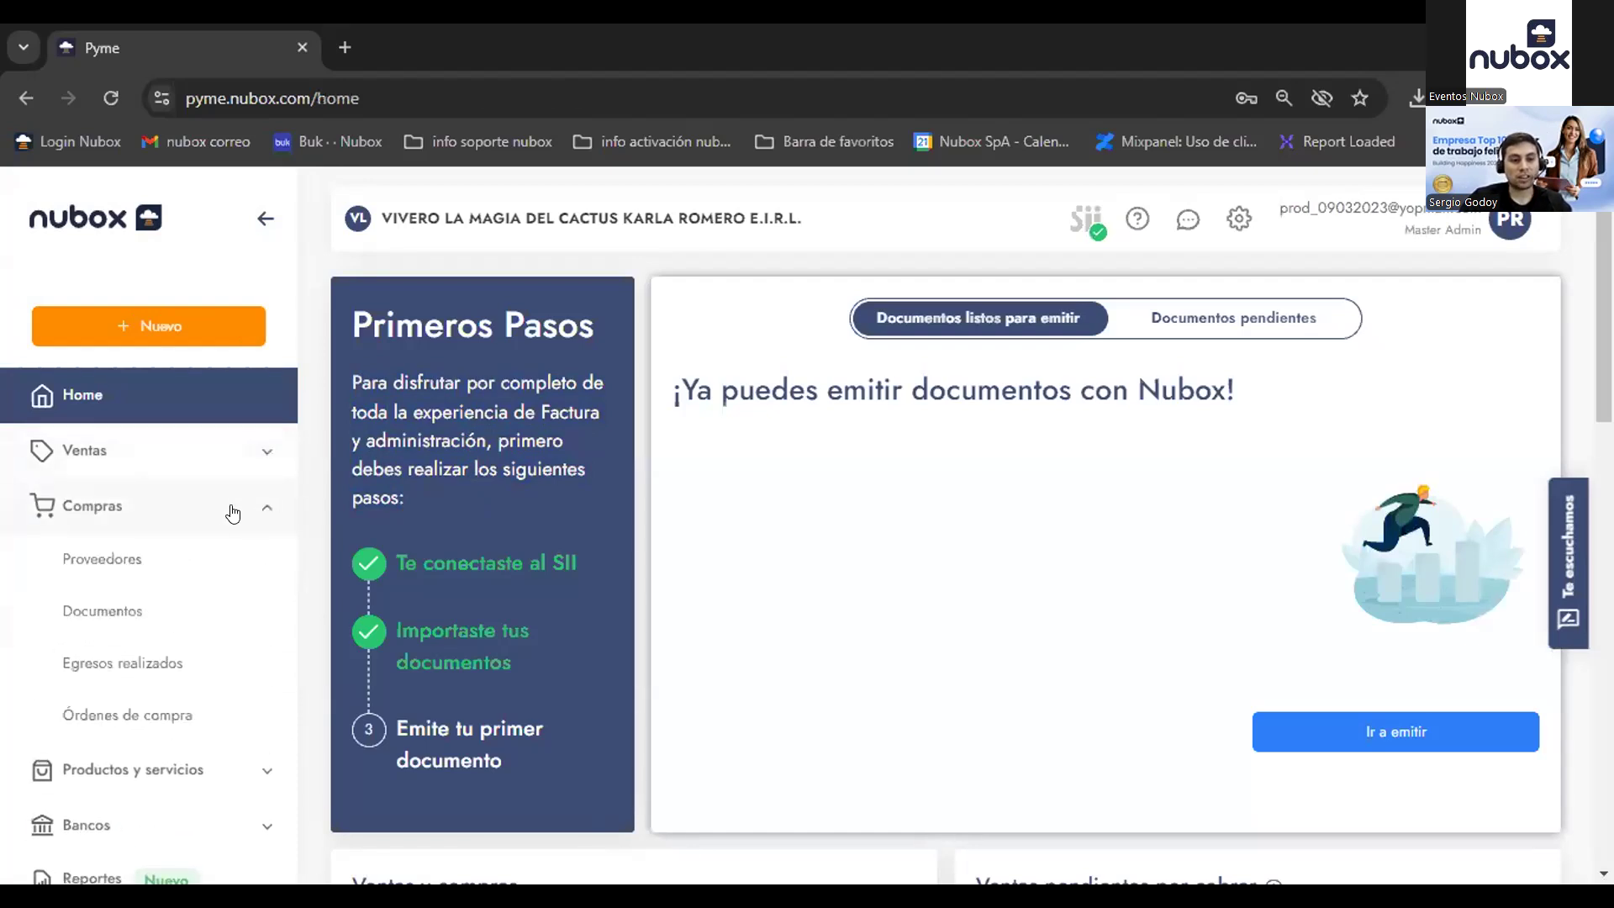
click(232, 513)
click(216, 562)
click(212, 582)
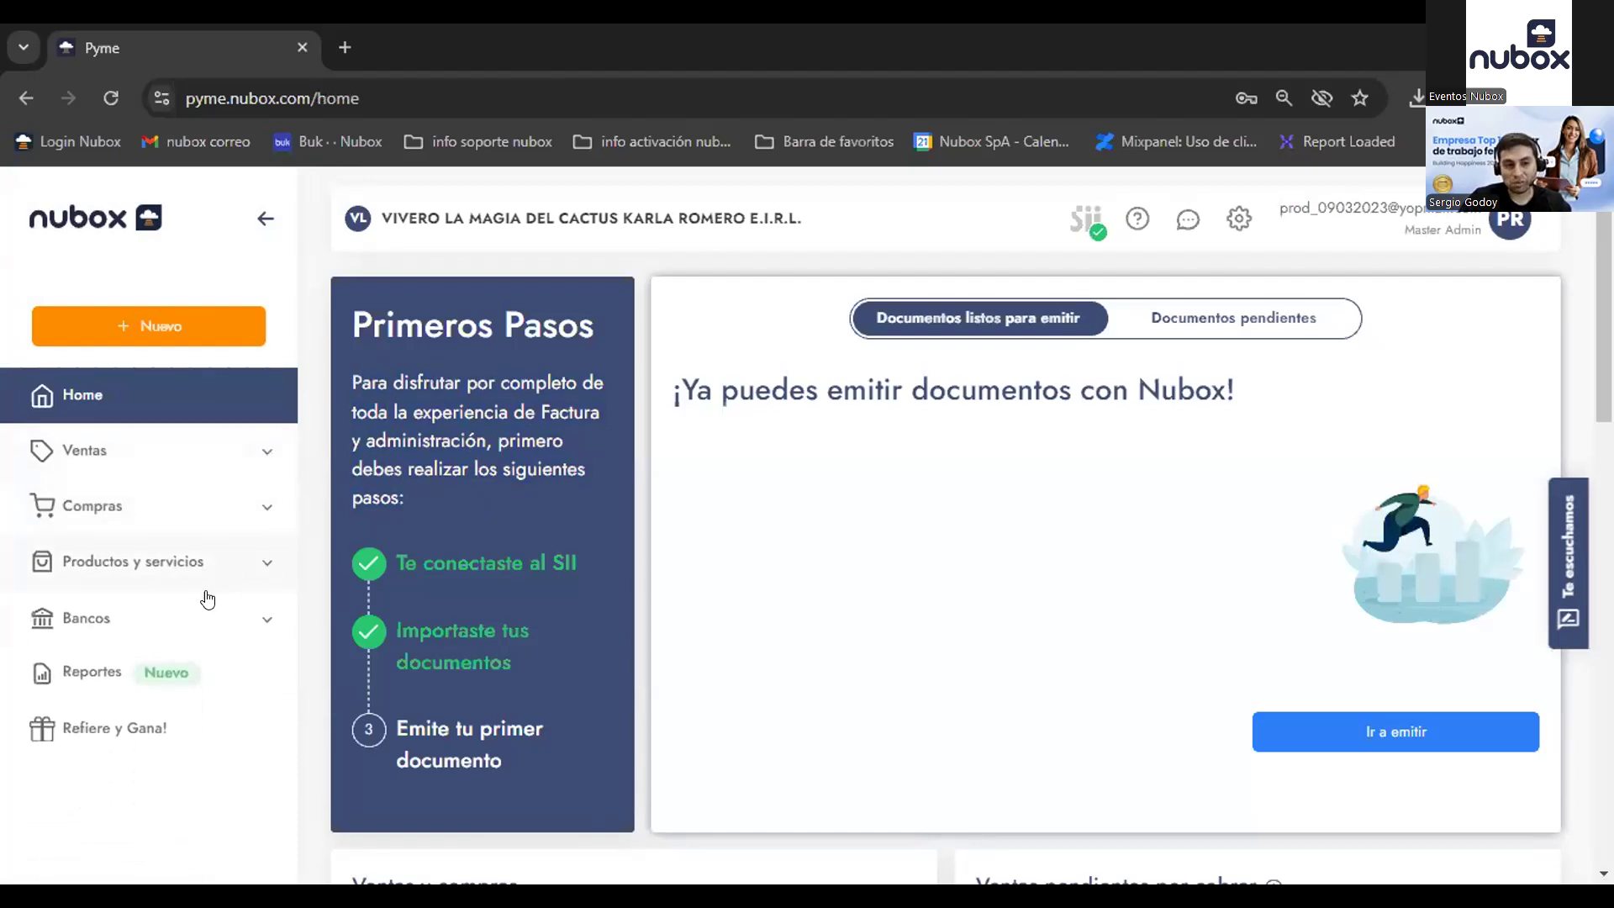
Step: Open the overview of new items that can be created and review its Preventa, Ventas, Compras and Bancos shortcuts
click(179, 339)
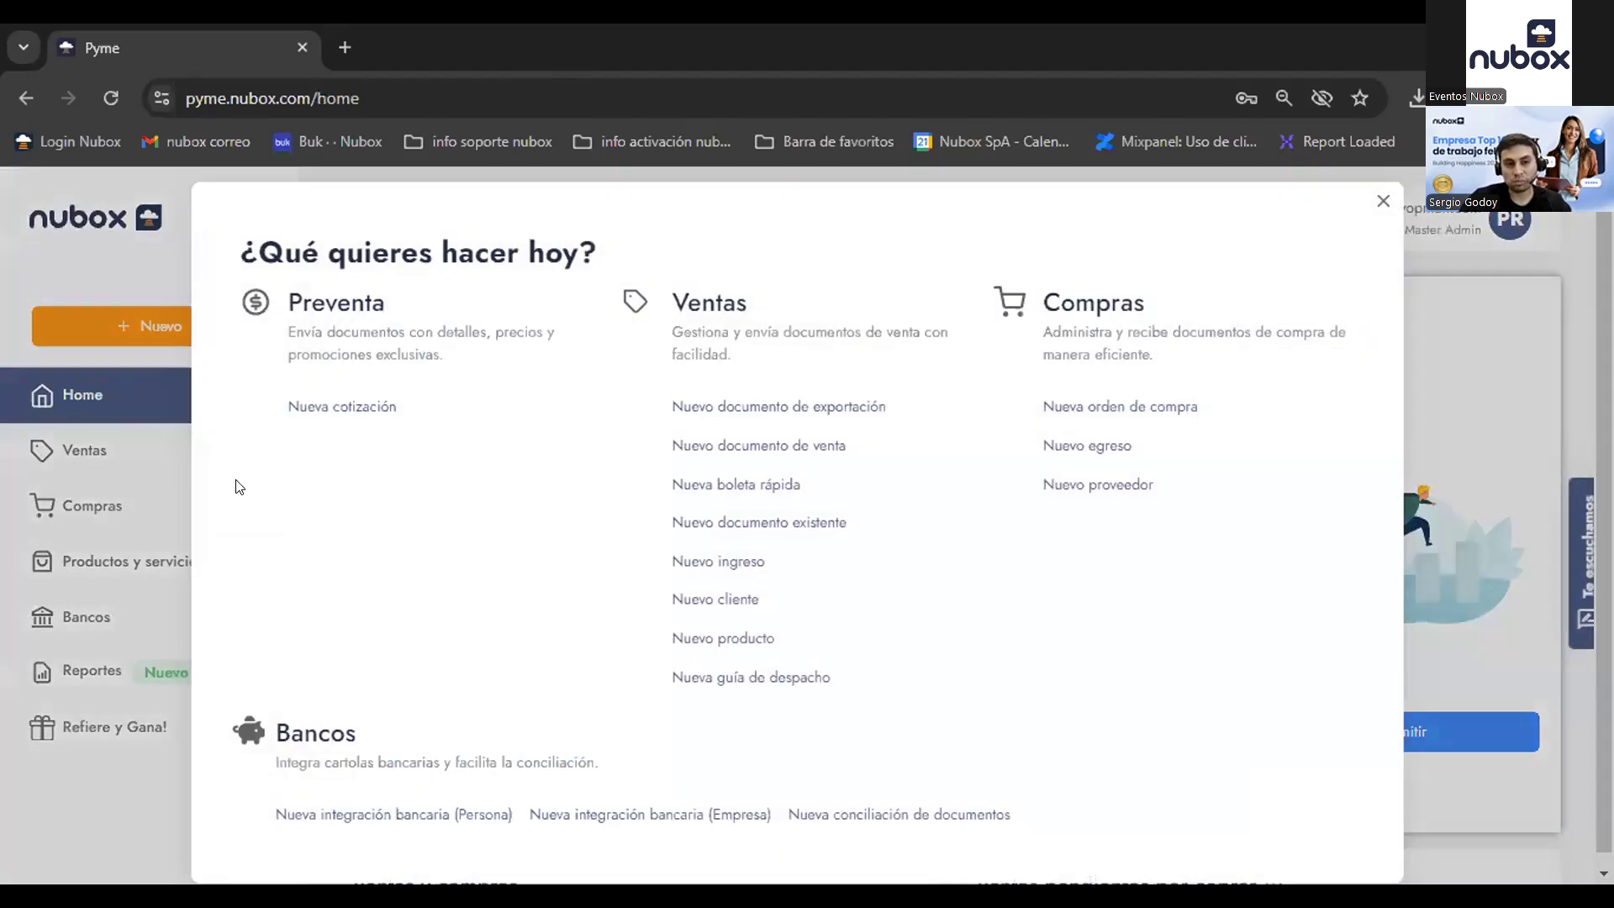
triple_click(629, 642)
click(612, 640)
triple_click(764, 647)
click(949, 607)
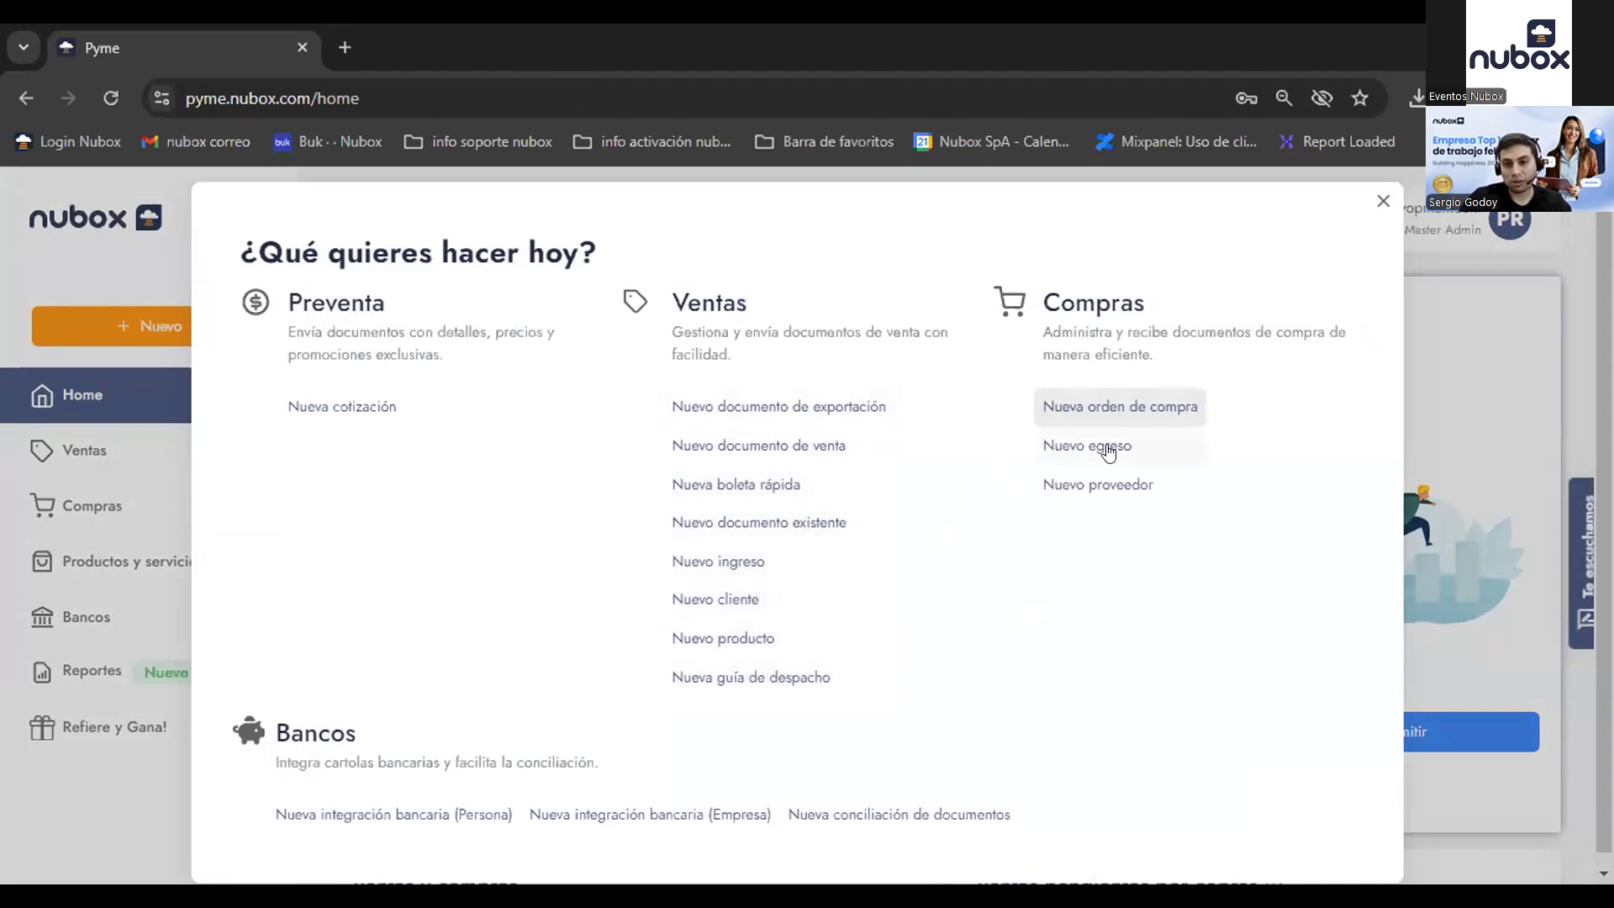
scroll(380, 496, down, 1)
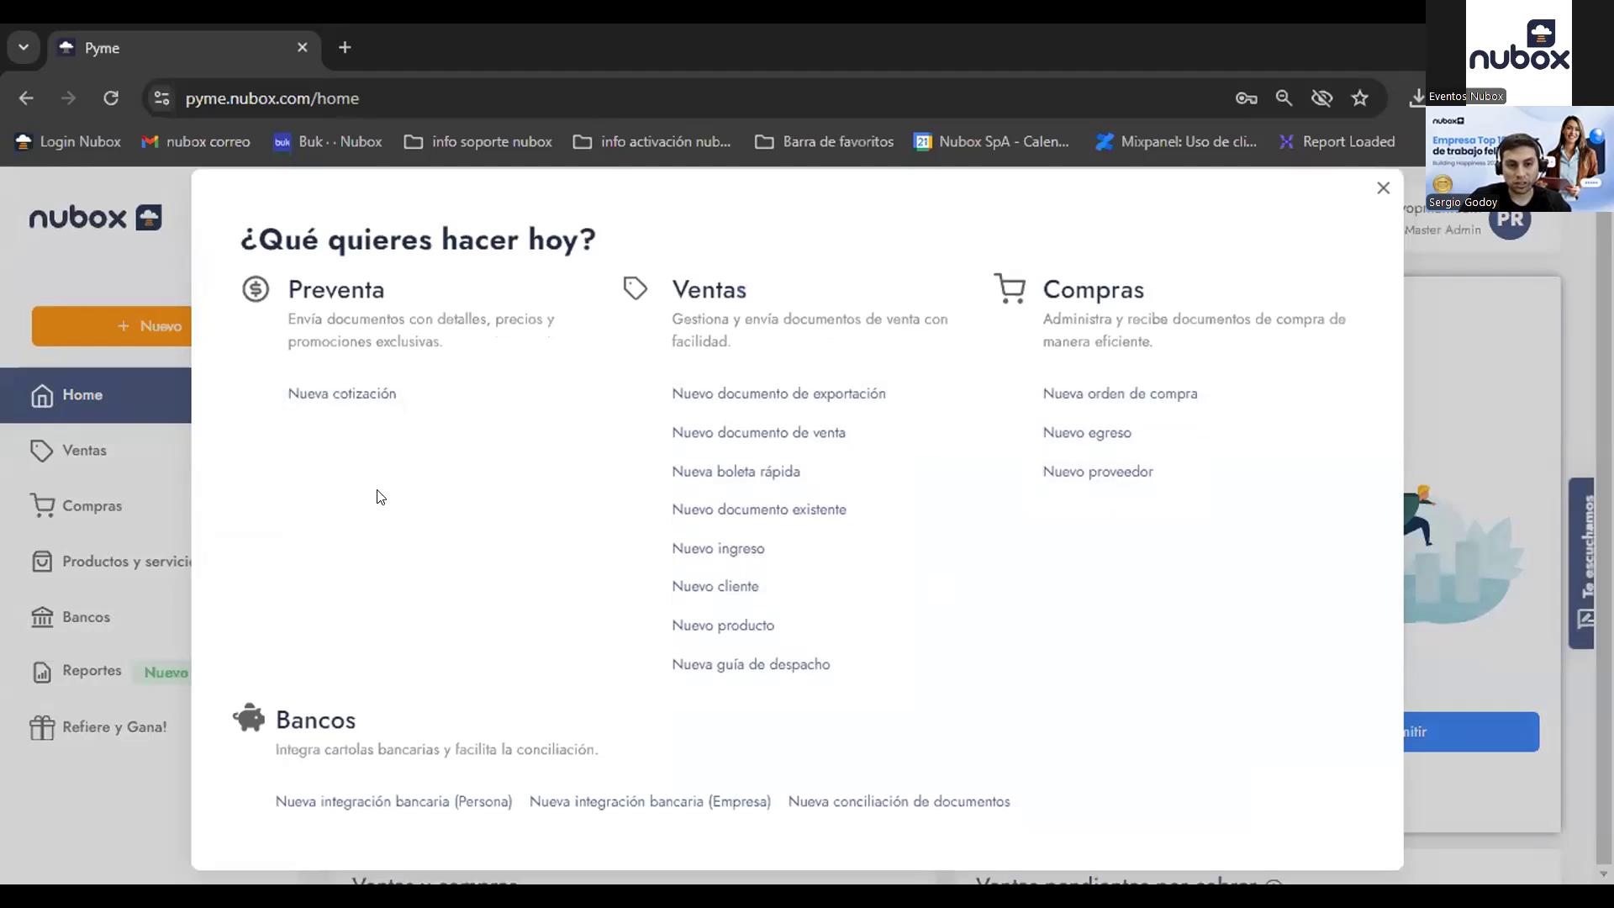